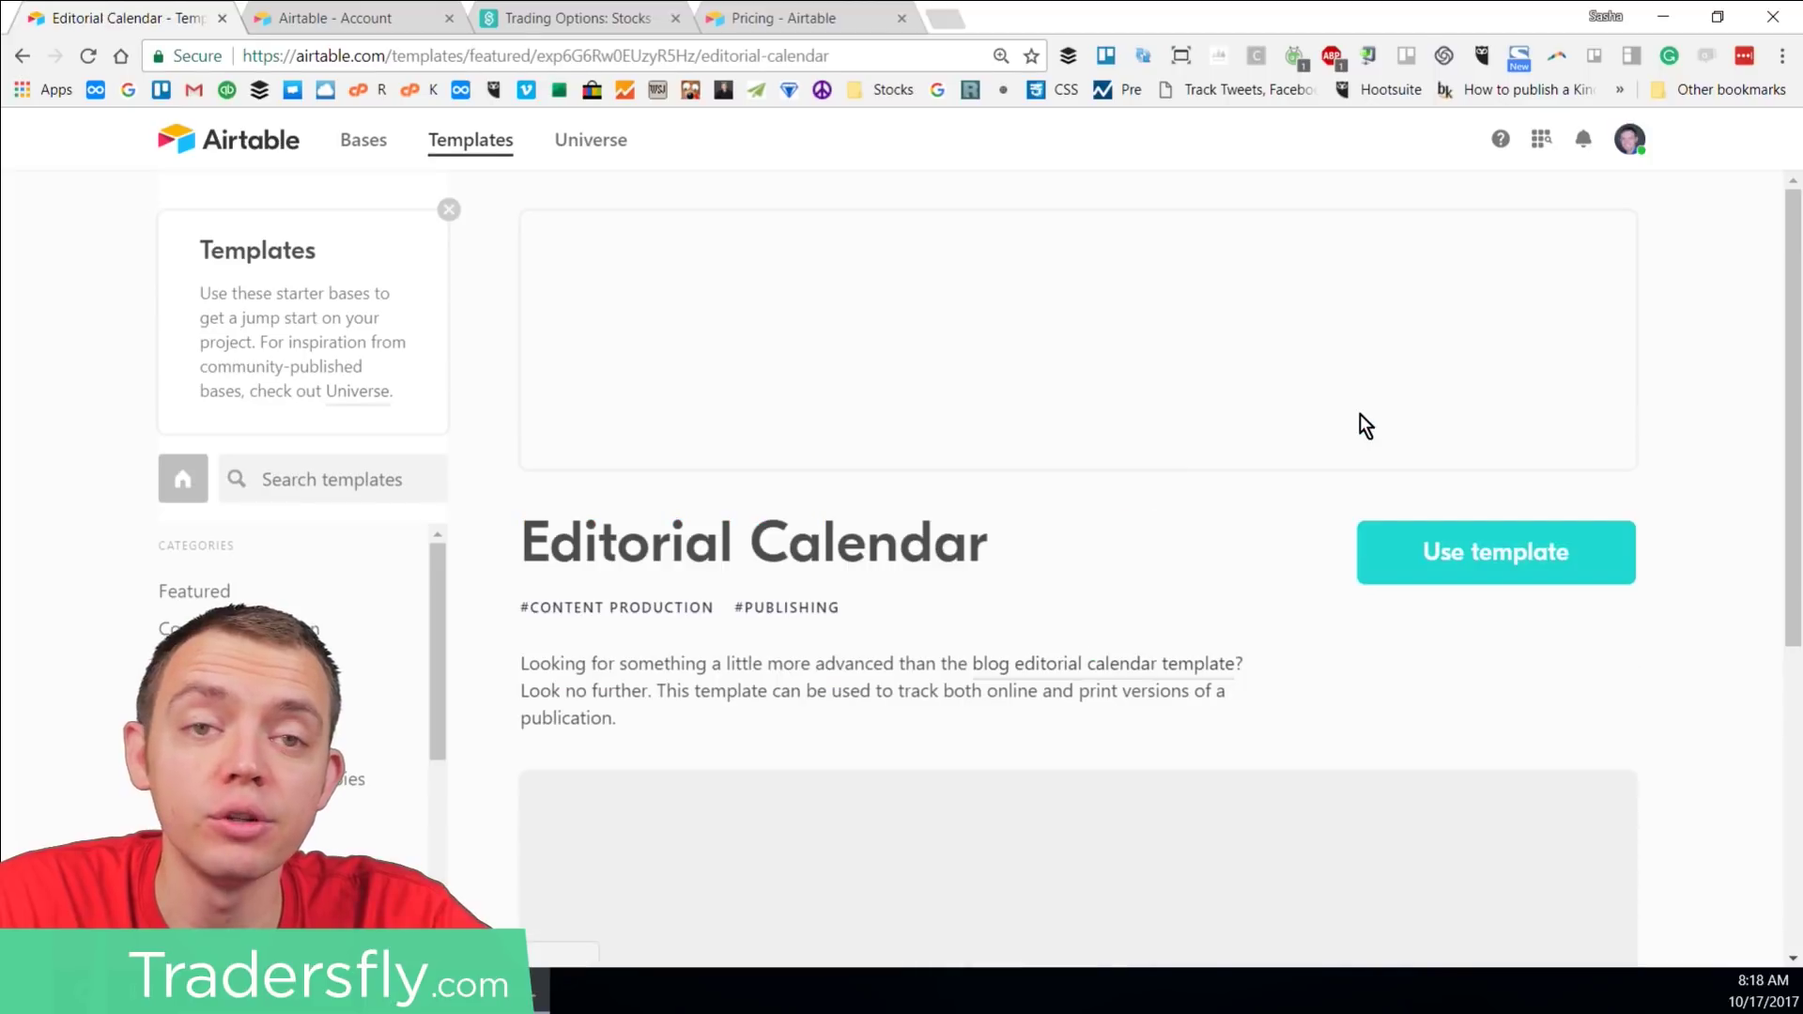
# Step: Examine the Issues table in the Editorial Calendar template's preview
pyautogui.scroll(-5, 1085, 442)
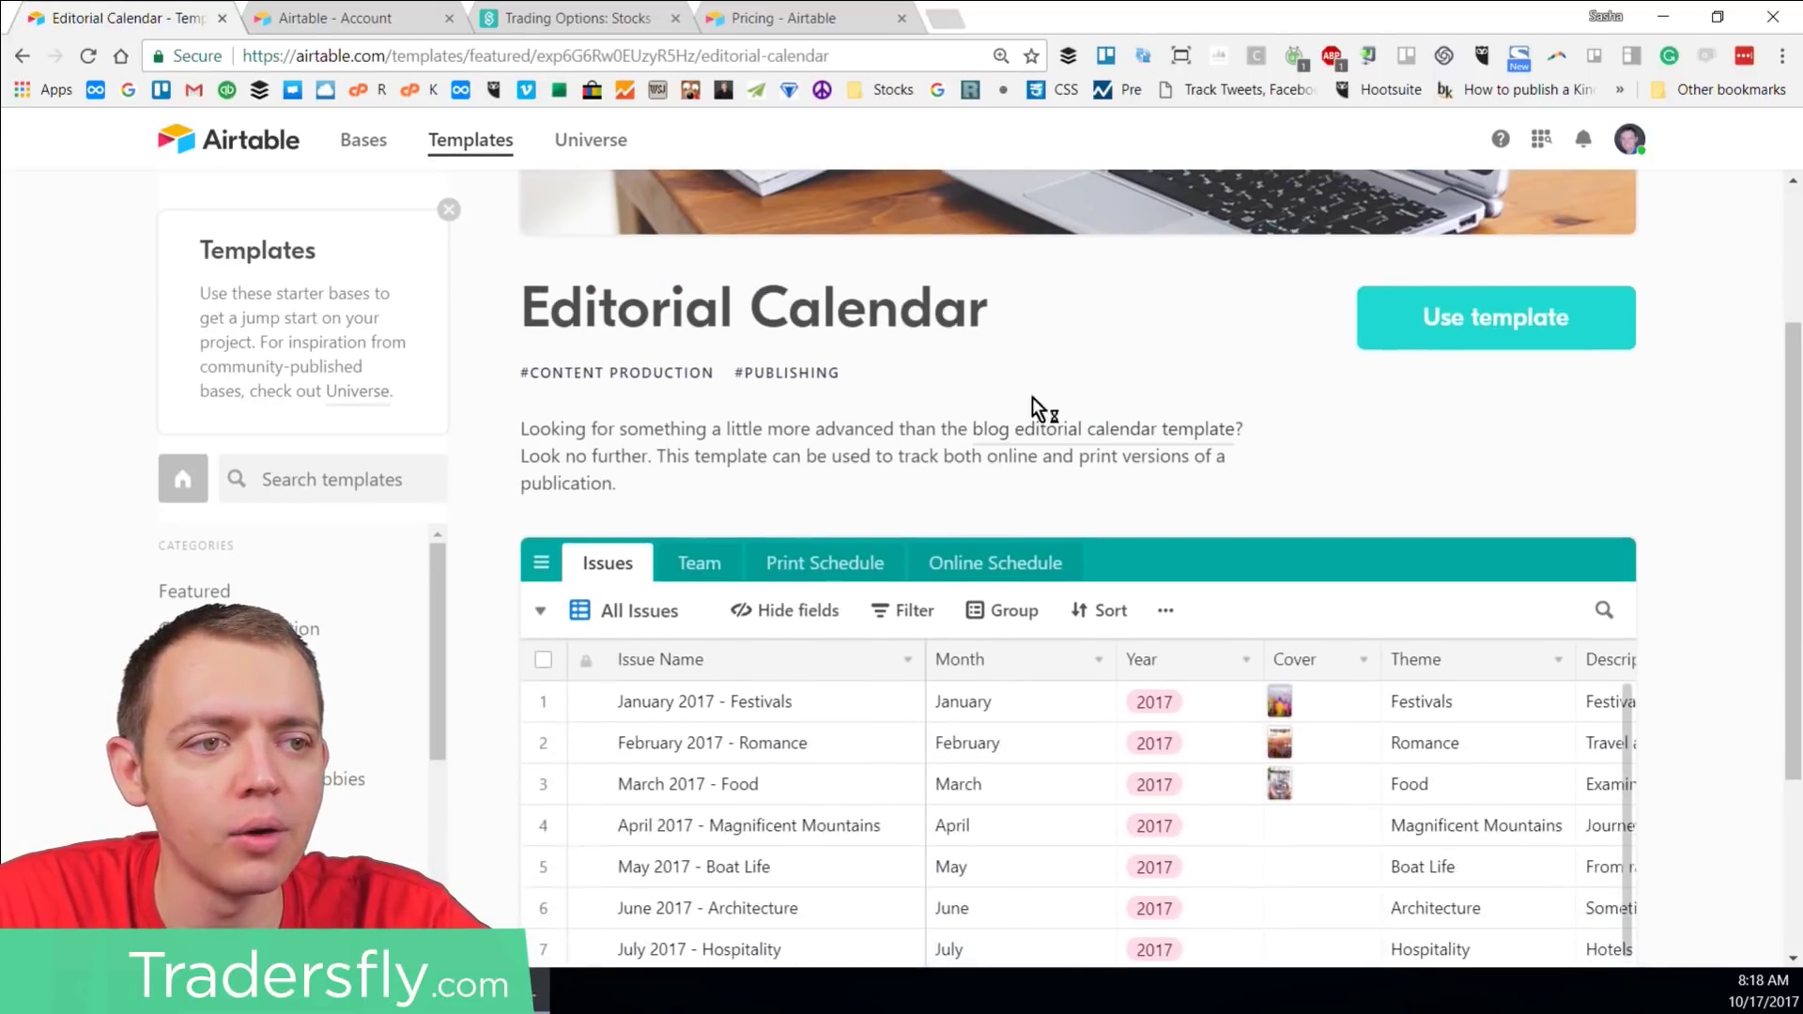
pyautogui.scroll(-1, 751, 348)
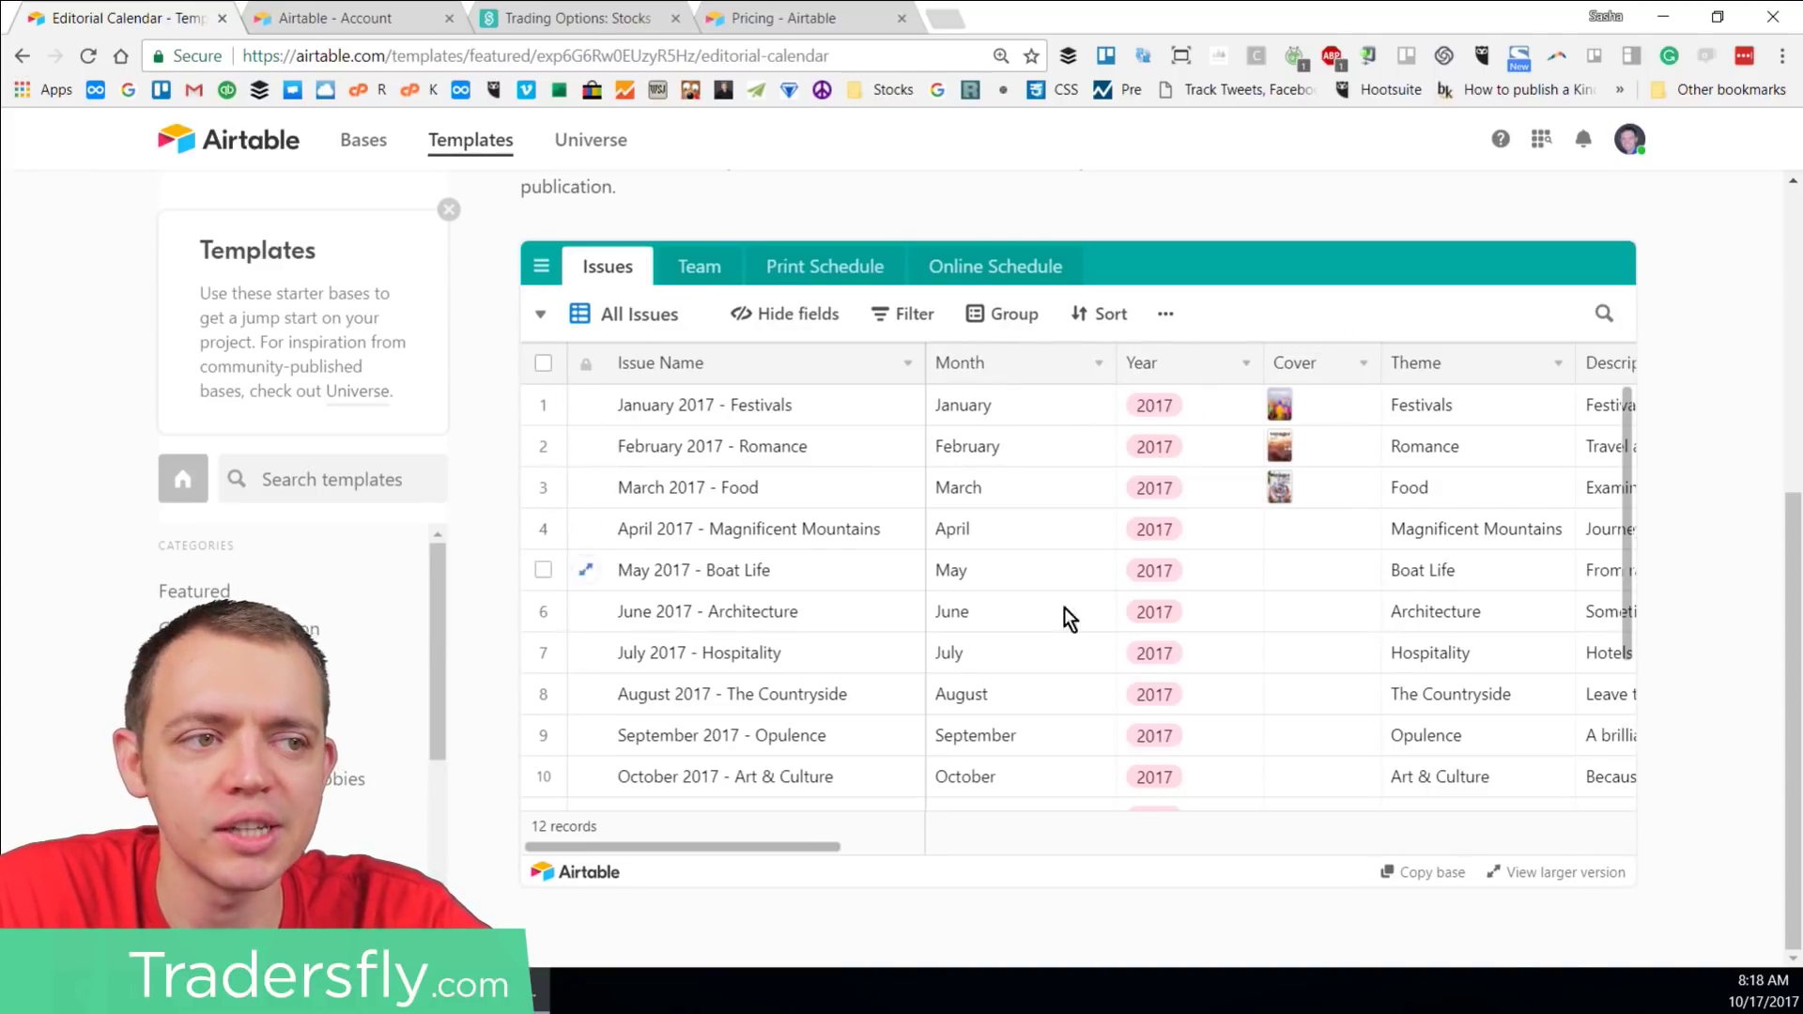
pyautogui.moveTo(806, 849); pyautogui.dragTo(765, 842)
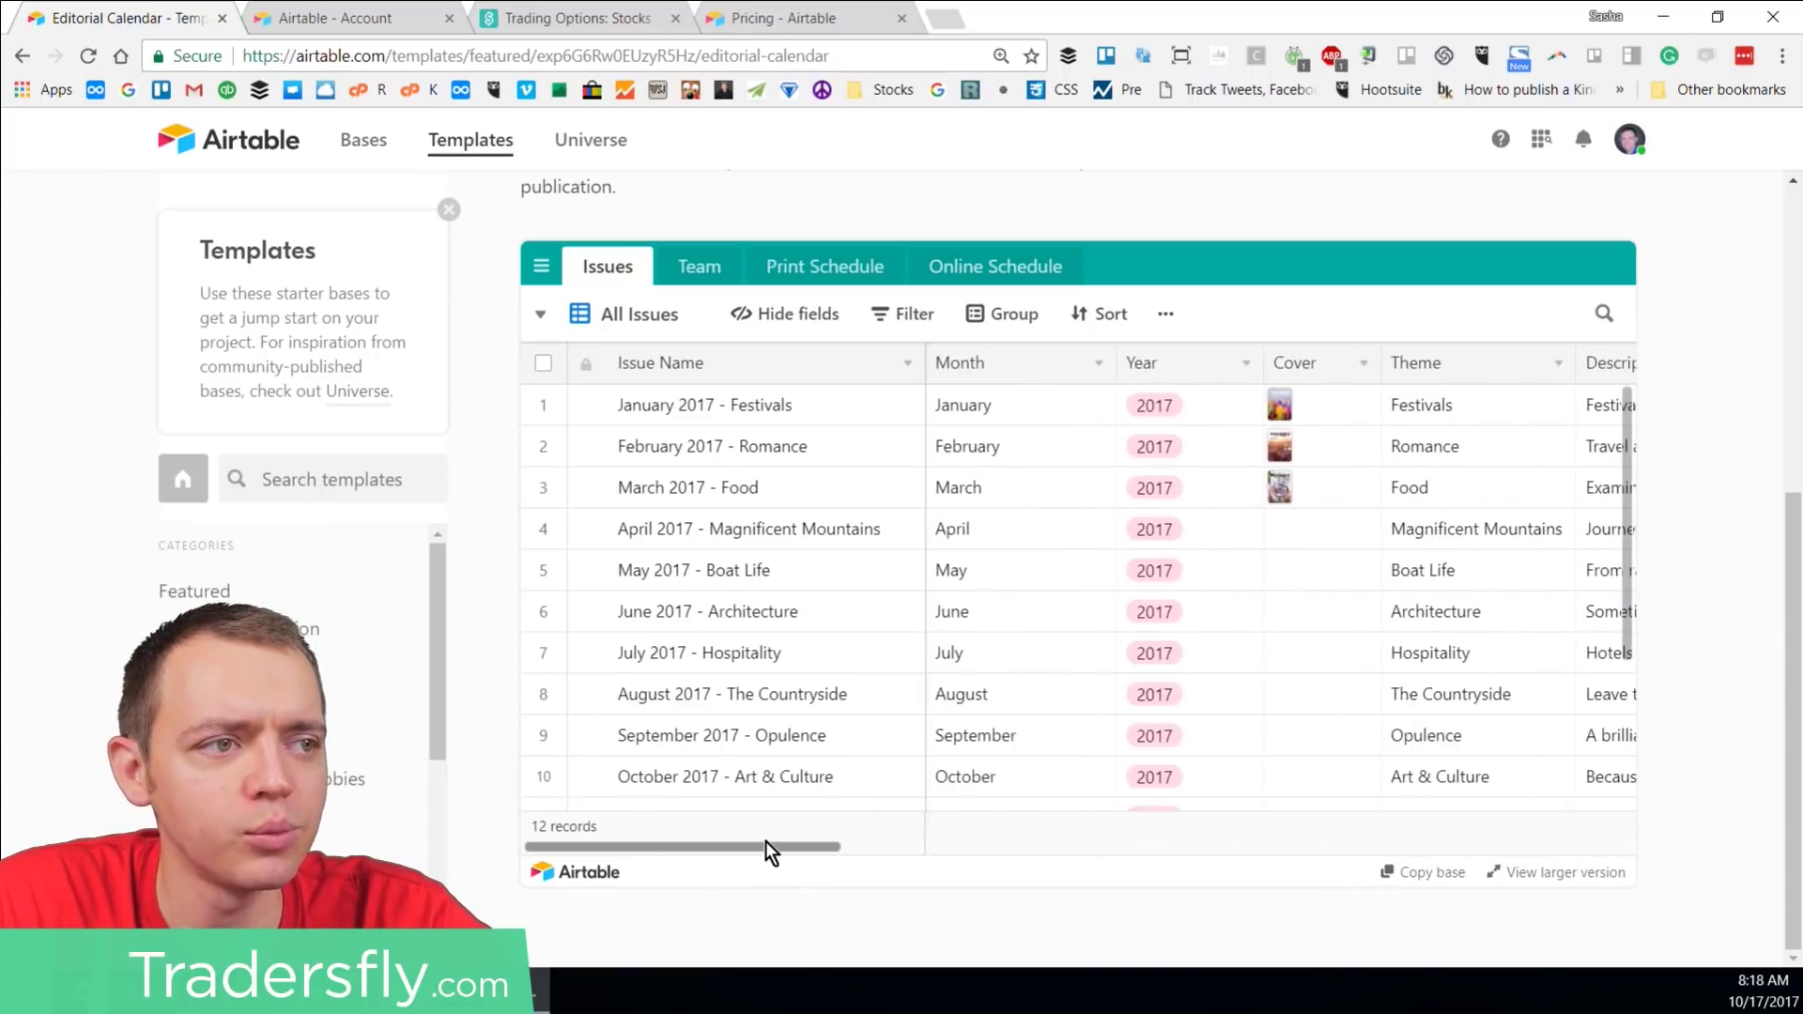
# Step: View the template's issues in the Issue Covers gallery and return to the All Issues grid
pyautogui.click(541, 314)
pyautogui.click(644, 420)
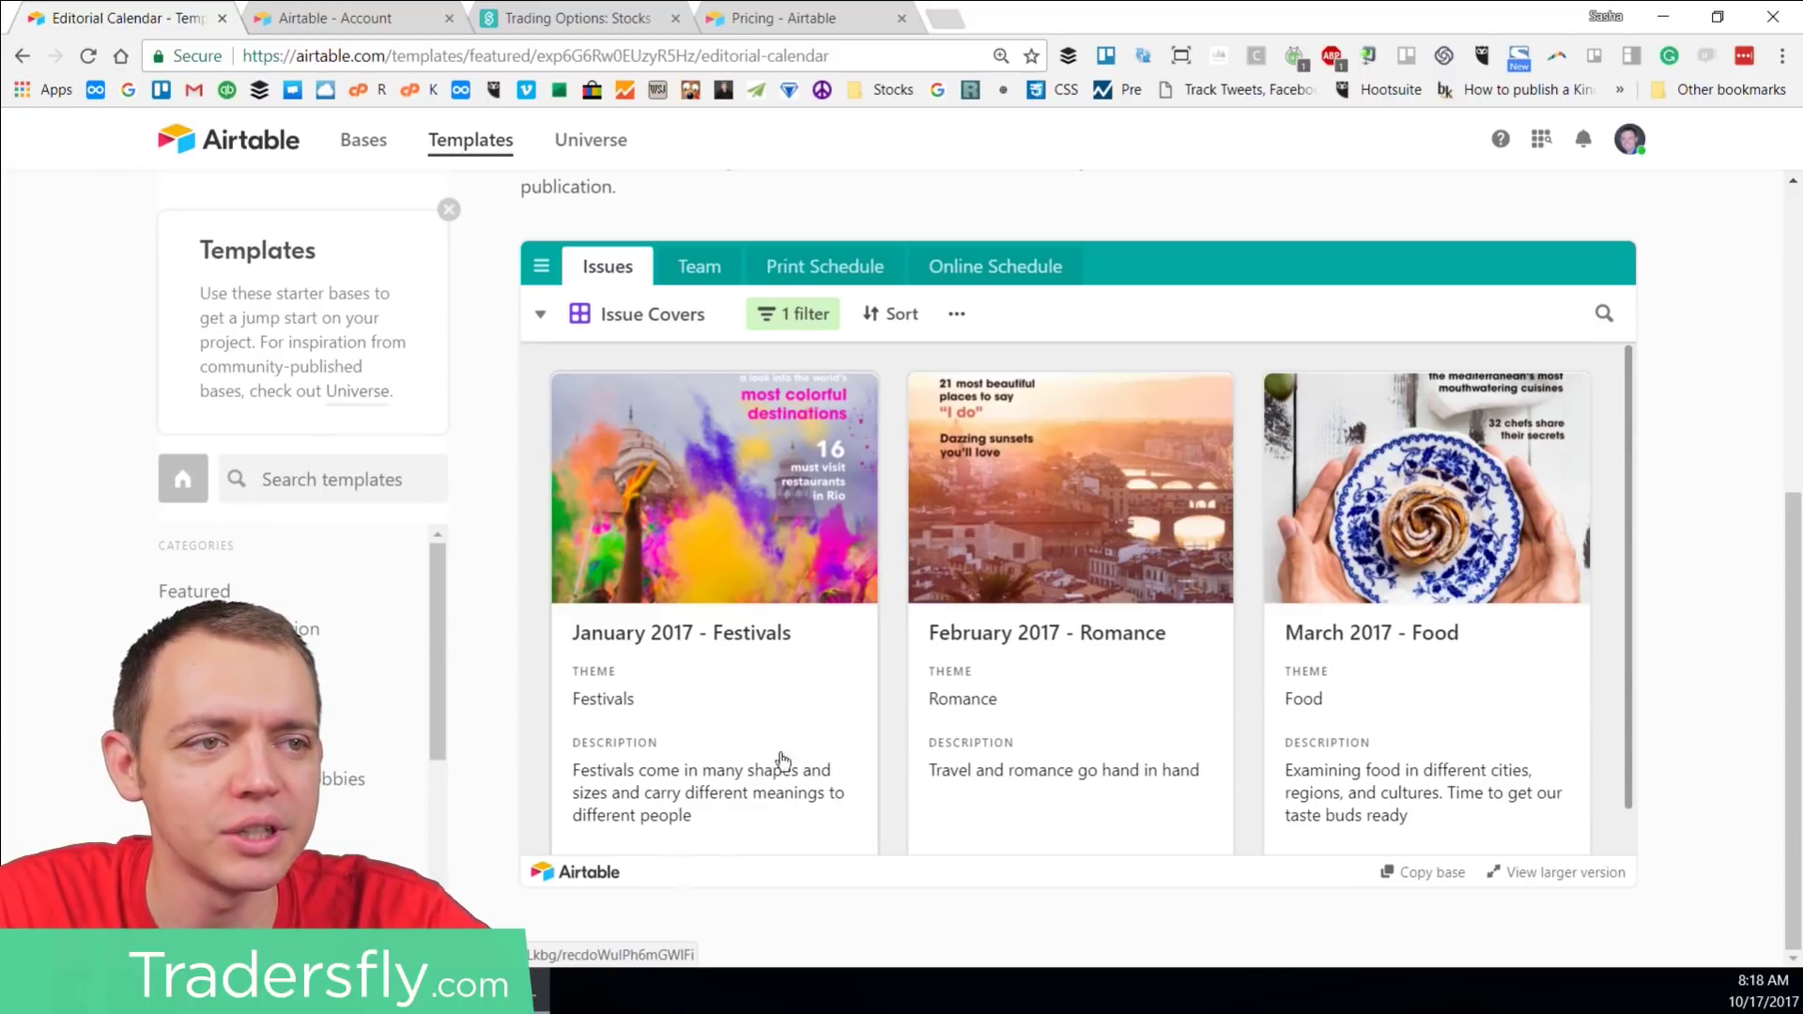
pyautogui.scroll(-1, 1152, 645)
pyautogui.scroll(1, 1151, 645)
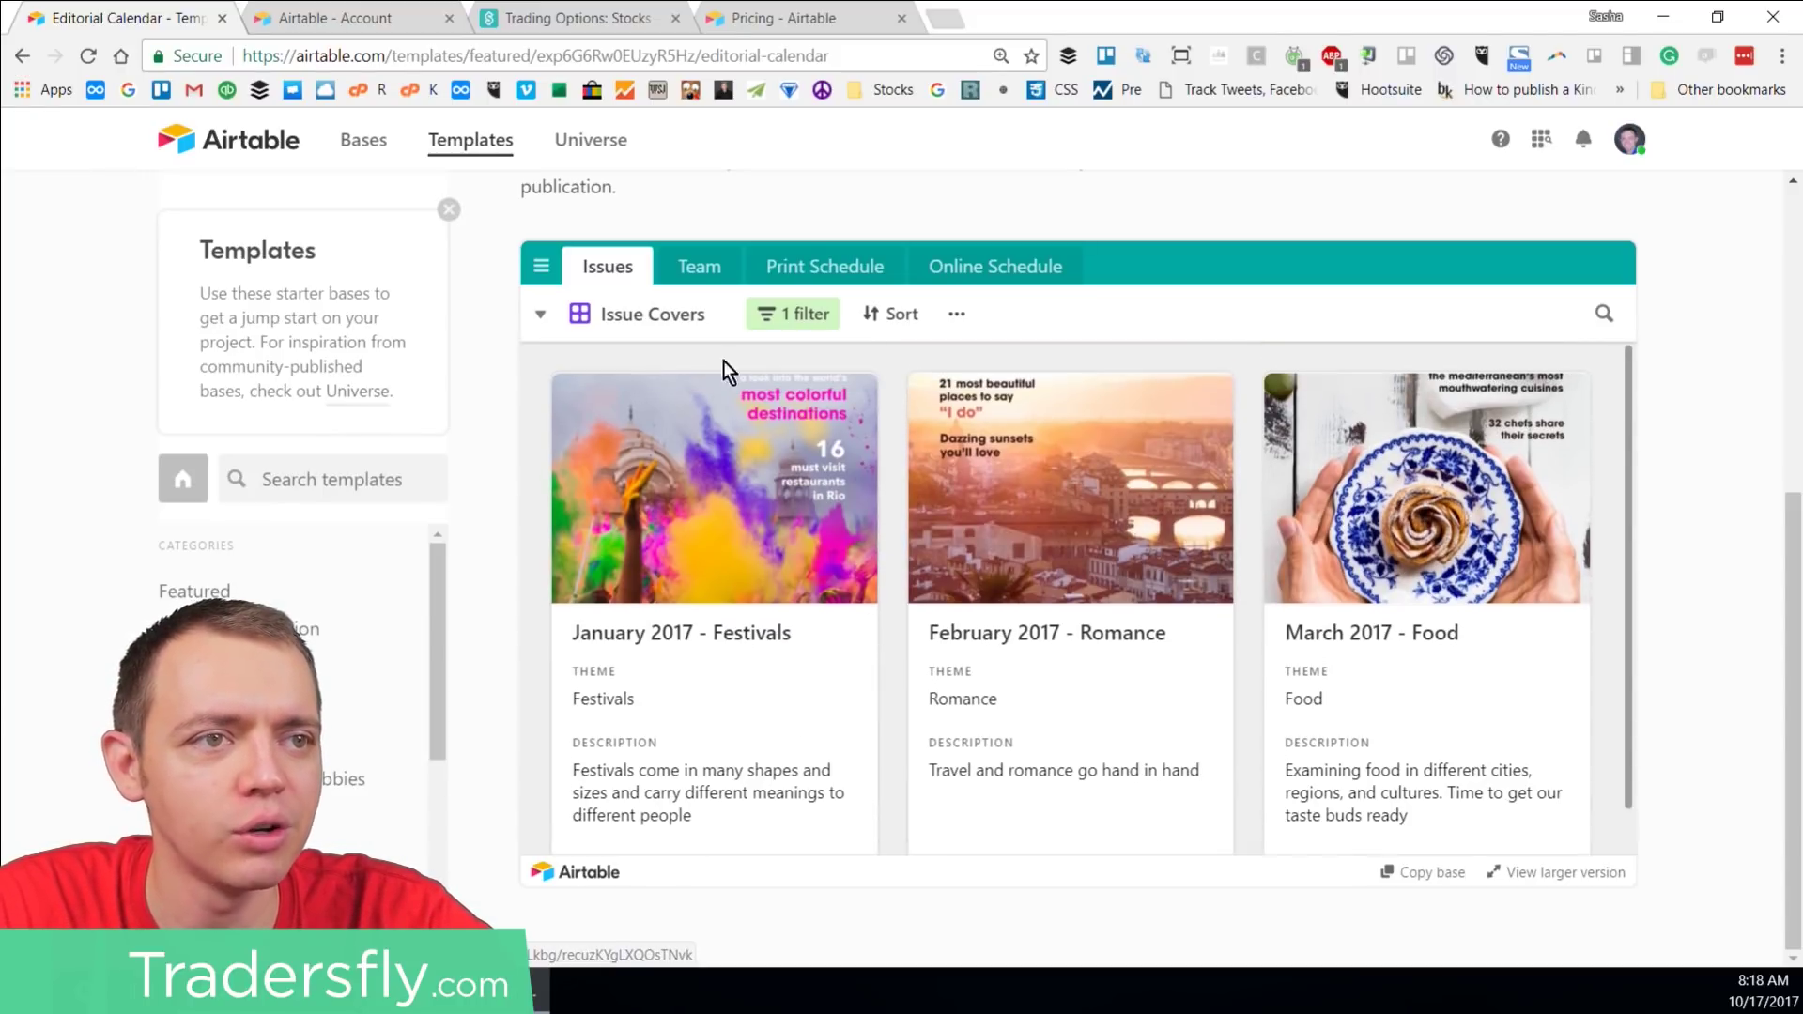
pyautogui.click(568, 319)
pyautogui.click(628, 375)
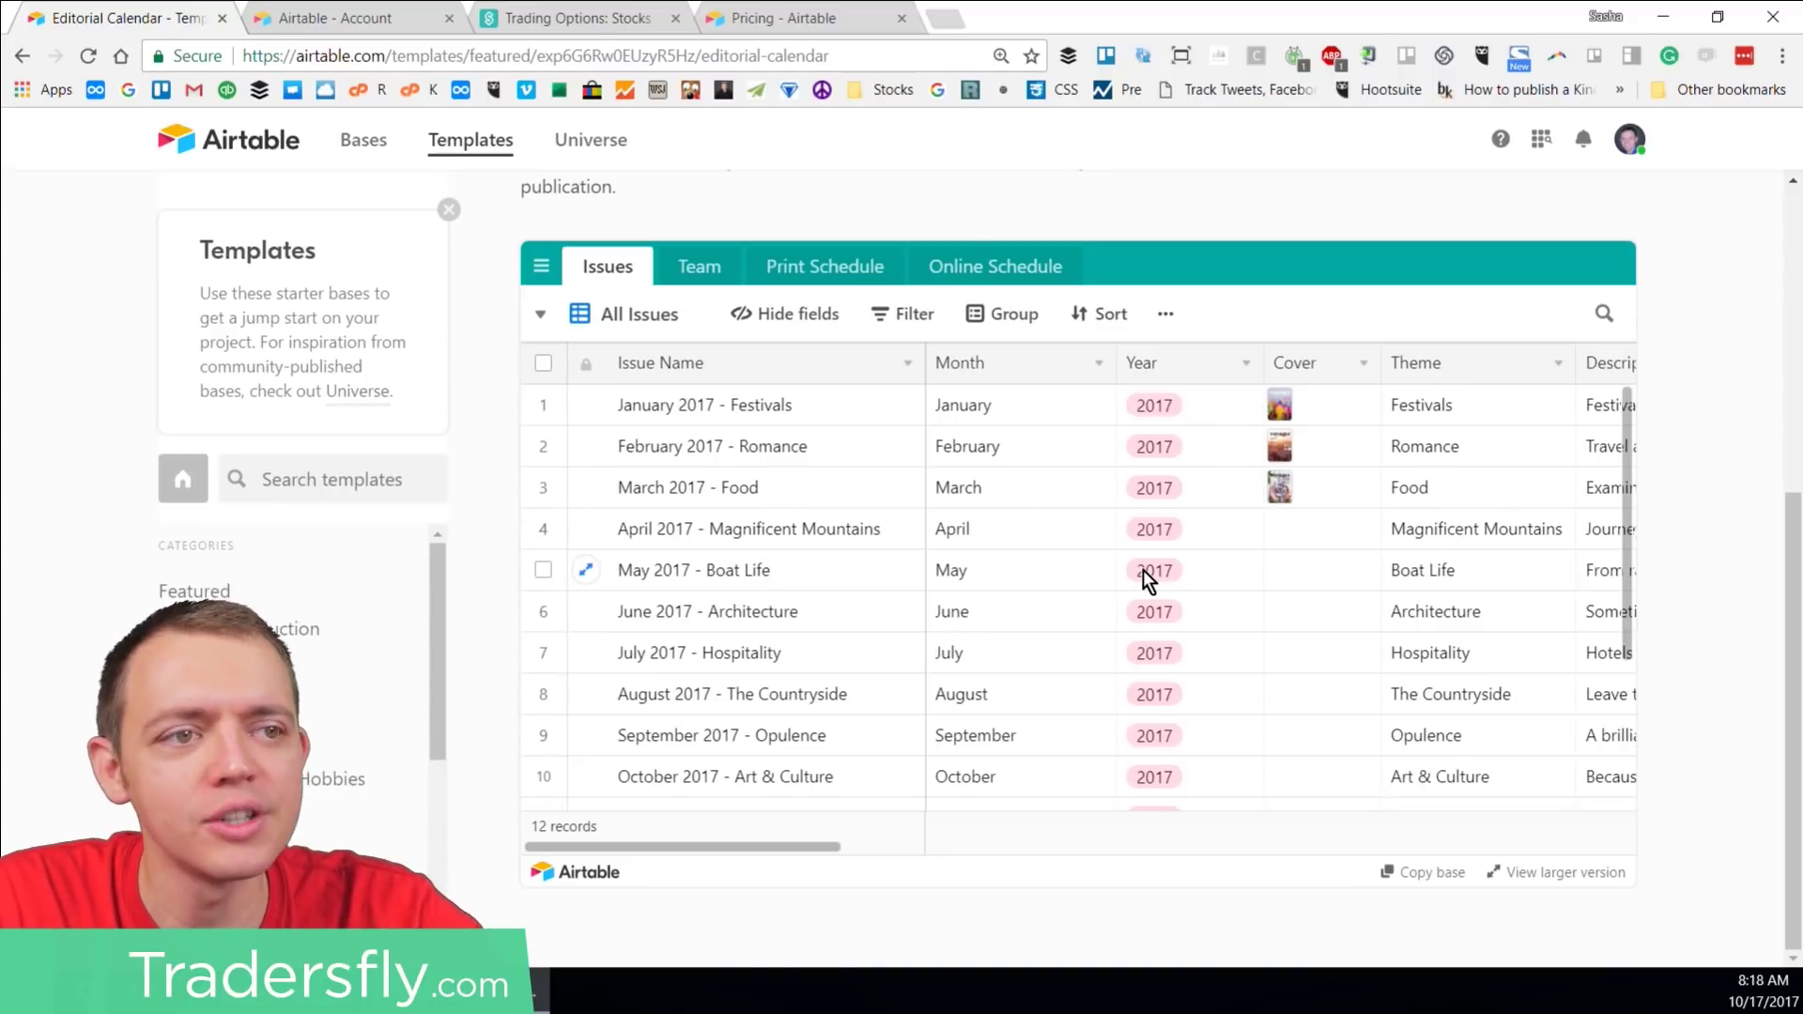
# Step: Open the Buy-Side Real Estate Management template from the Real Estate category and bring its table preview into view
pyautogui.scroll(-2, 291, 704)
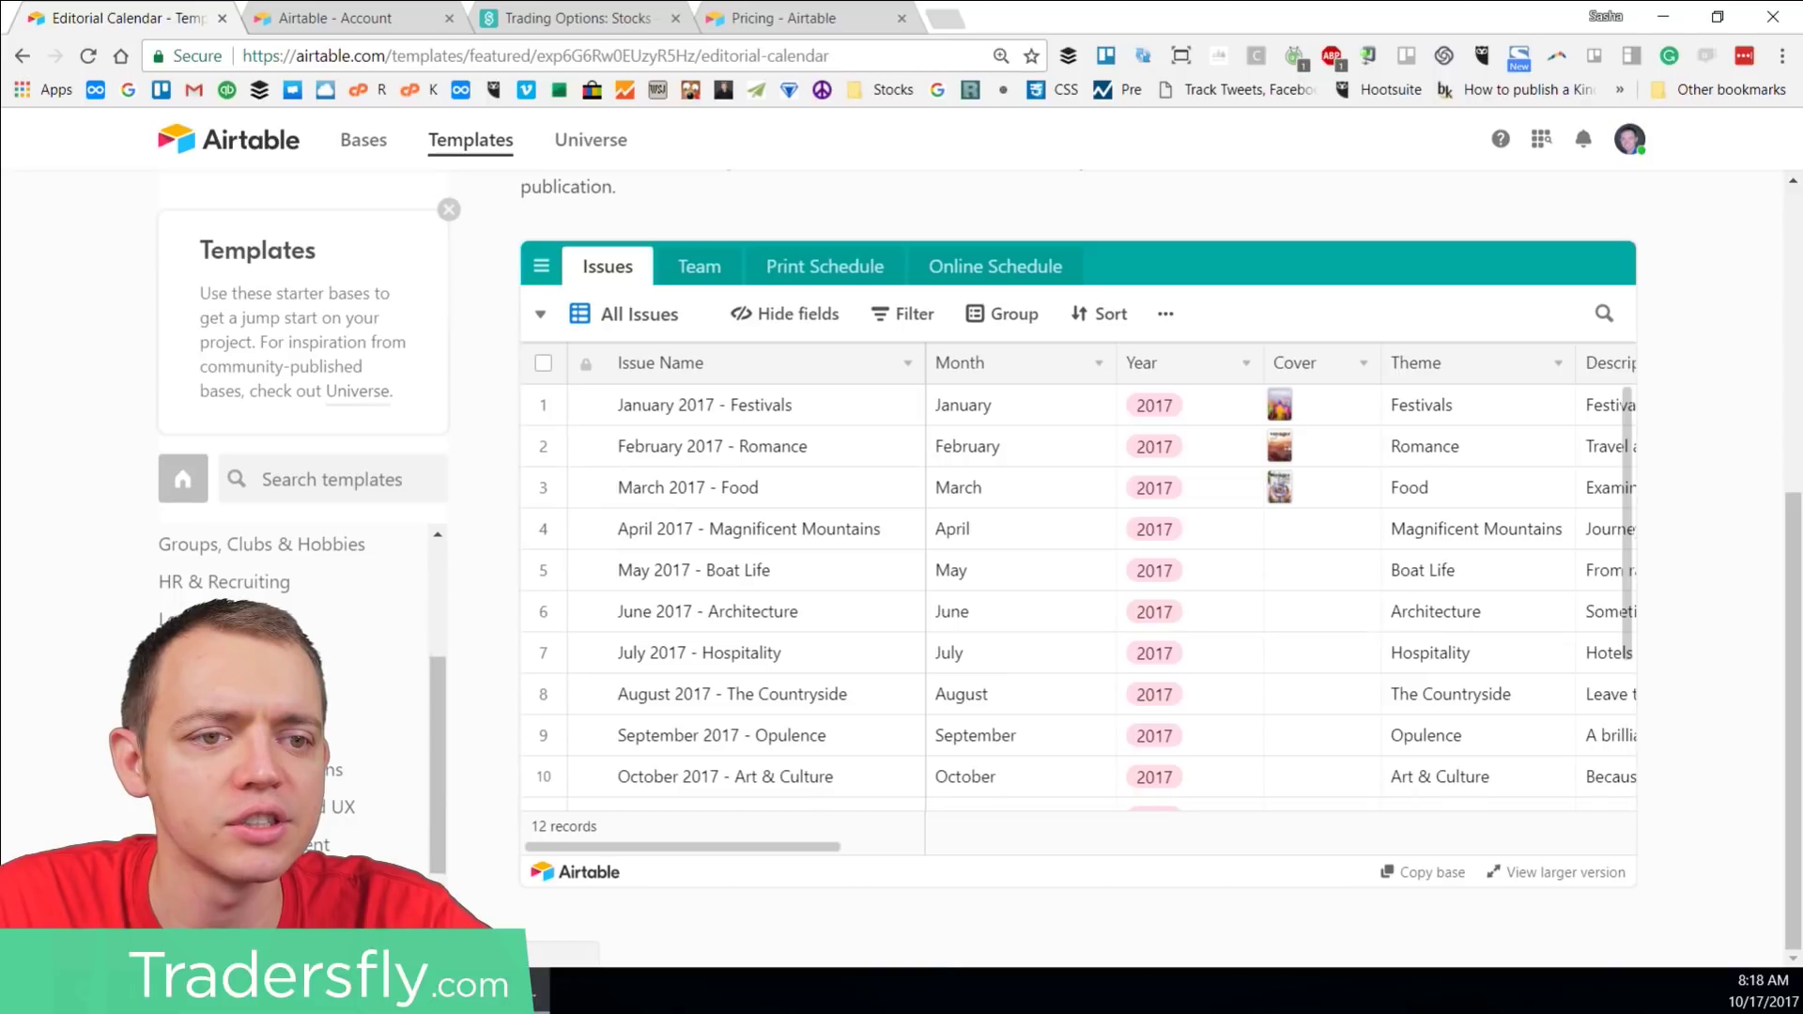
pyautogui.click(197, 882)
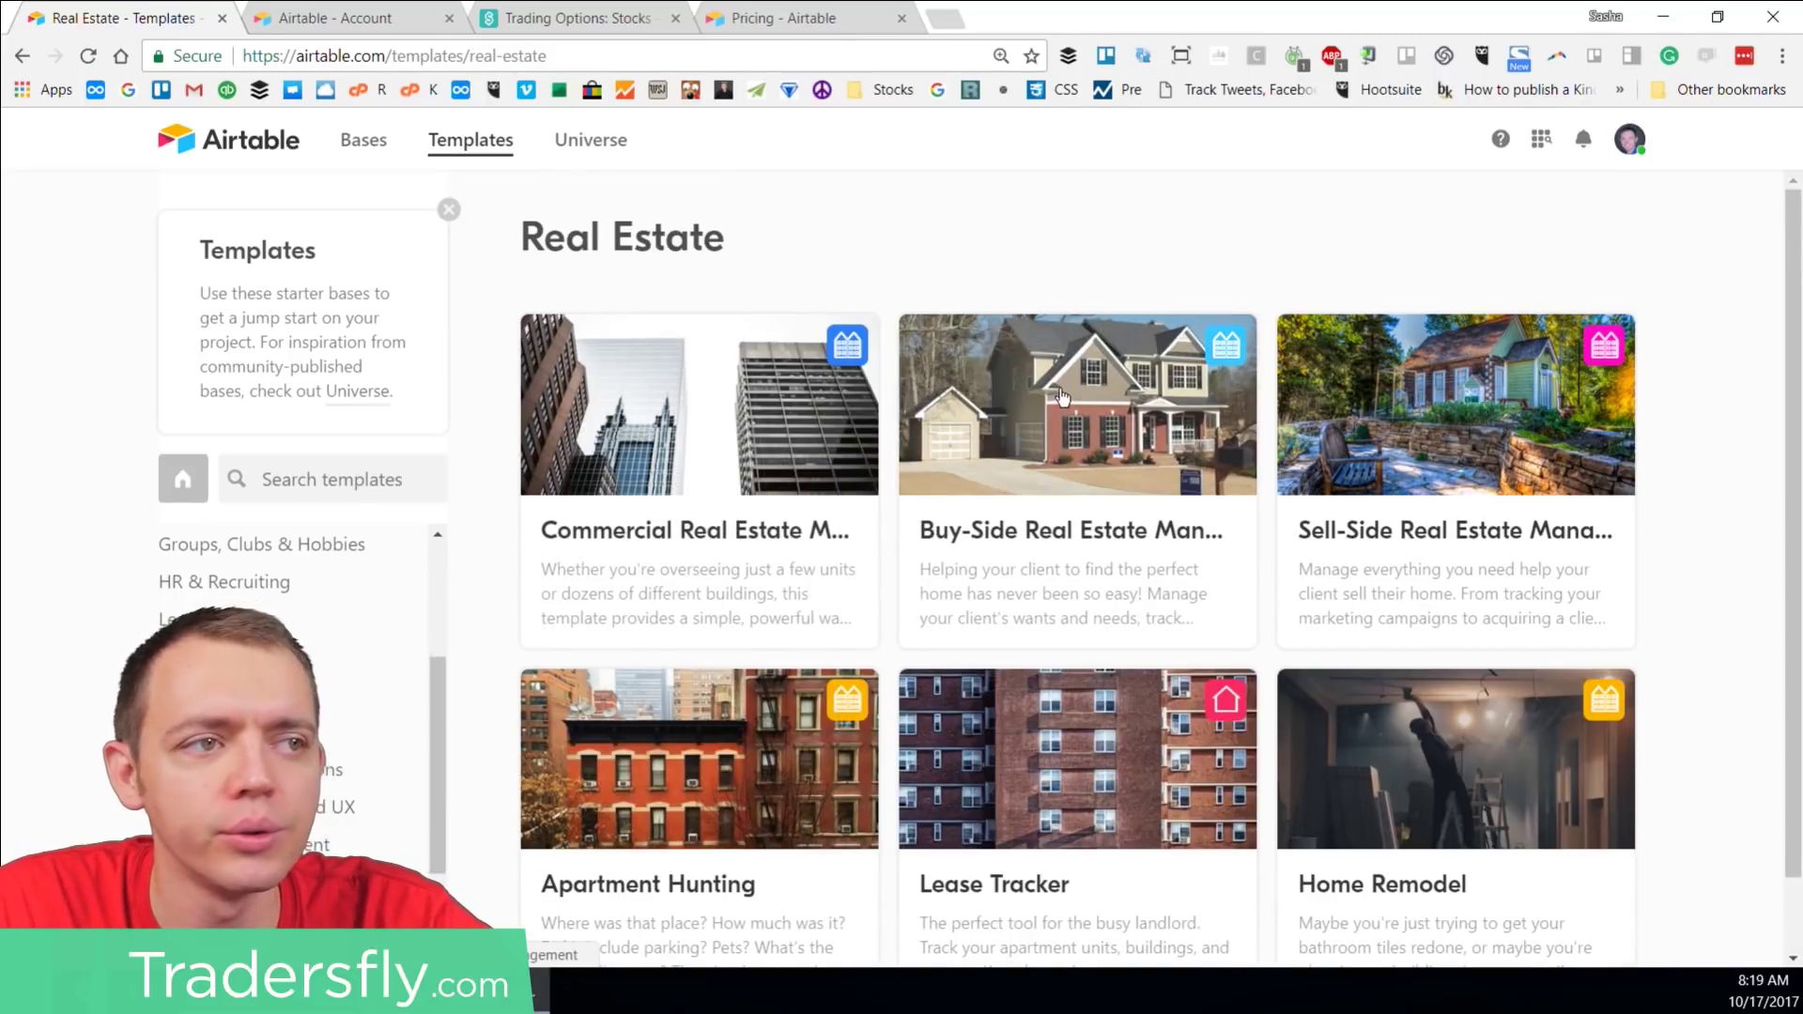
pyautogui.click(1061, 397)
pyautogui.scroll(-3, 1005, 475)
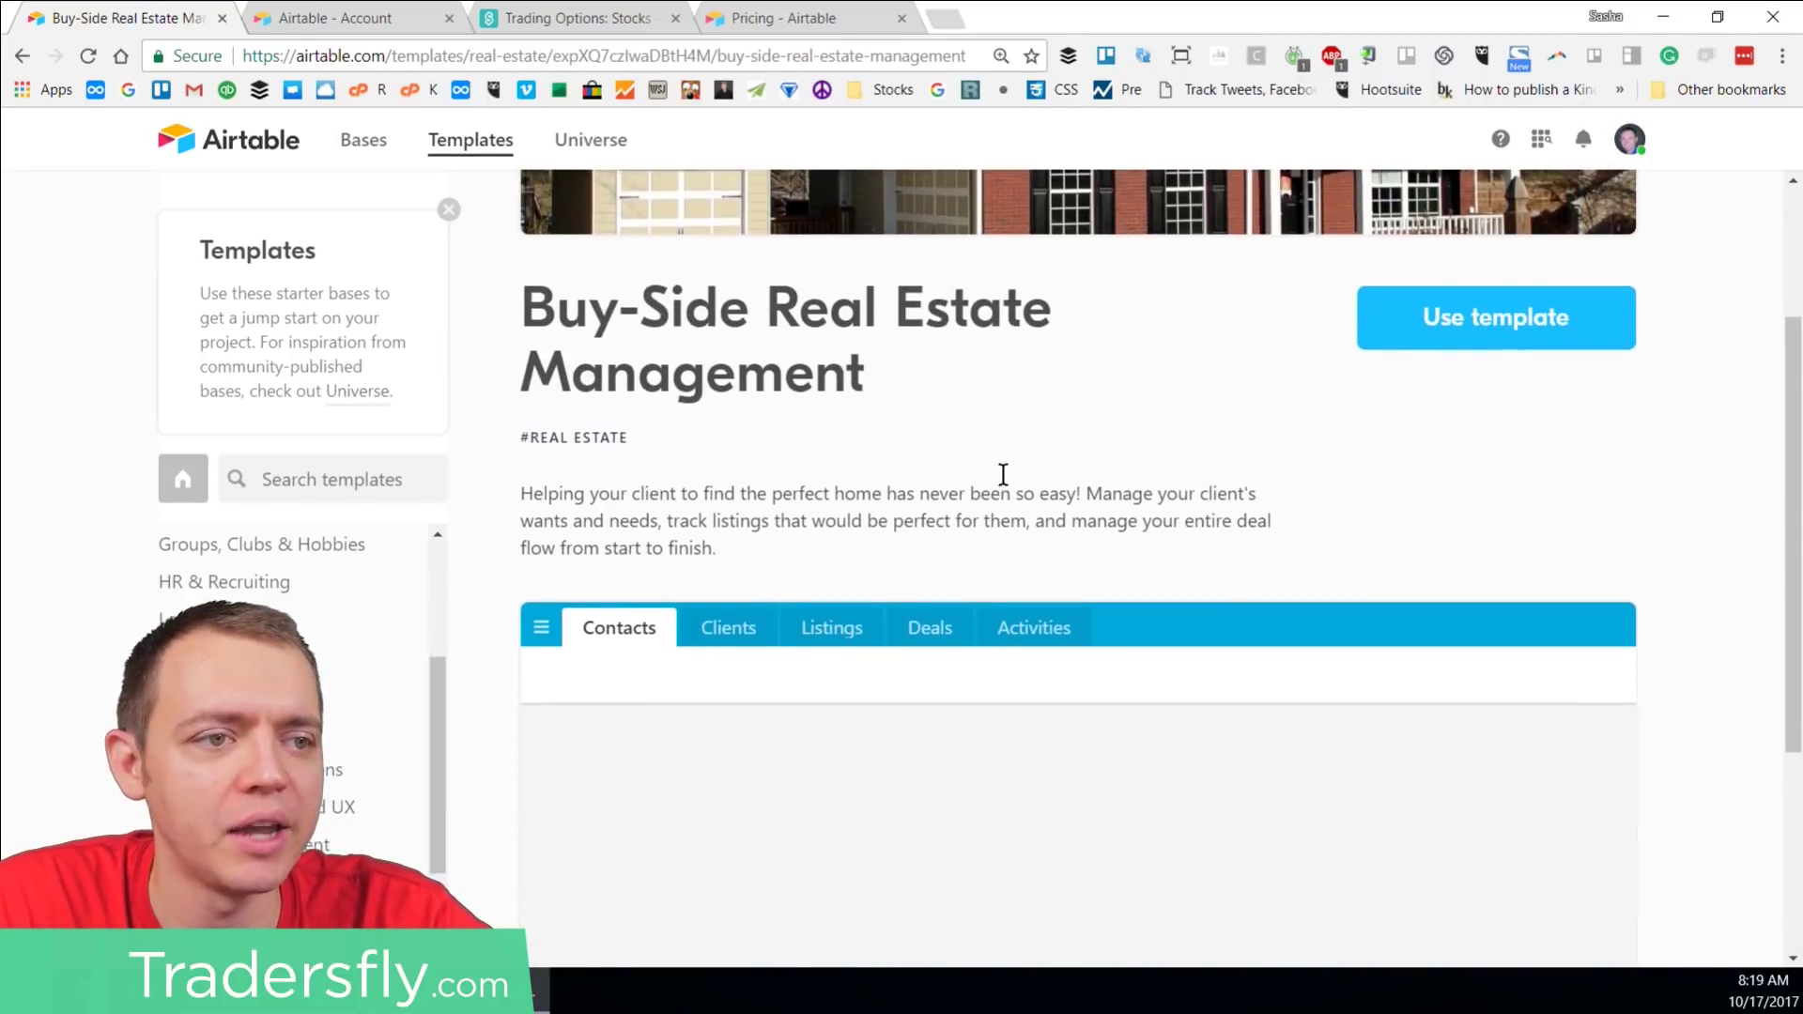
pyautogui.scroll(-4, 1003, 480)
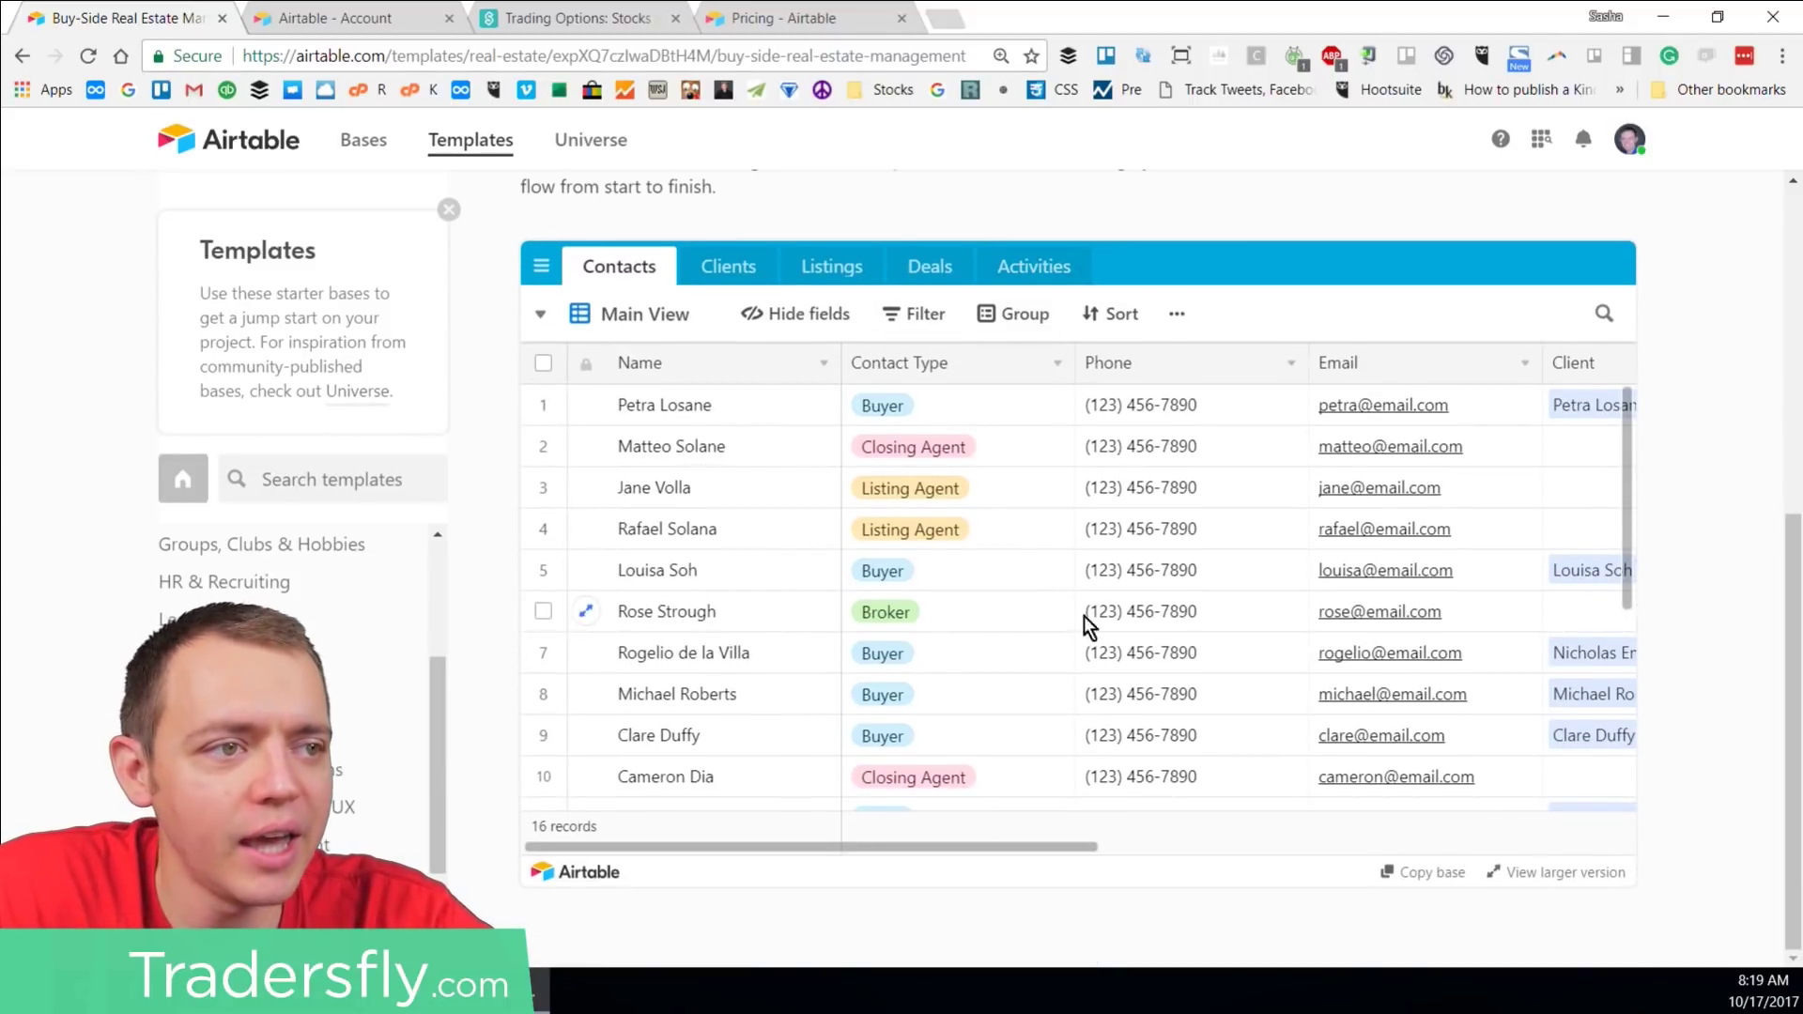
# Step: Inspect the further columns of the Contacts table, look through the Clients, Listings, Deals and Activities tables, and return to Contacts
pyautogui.moveTo(940, 844); pyautogui.dragTo(1334, 893)
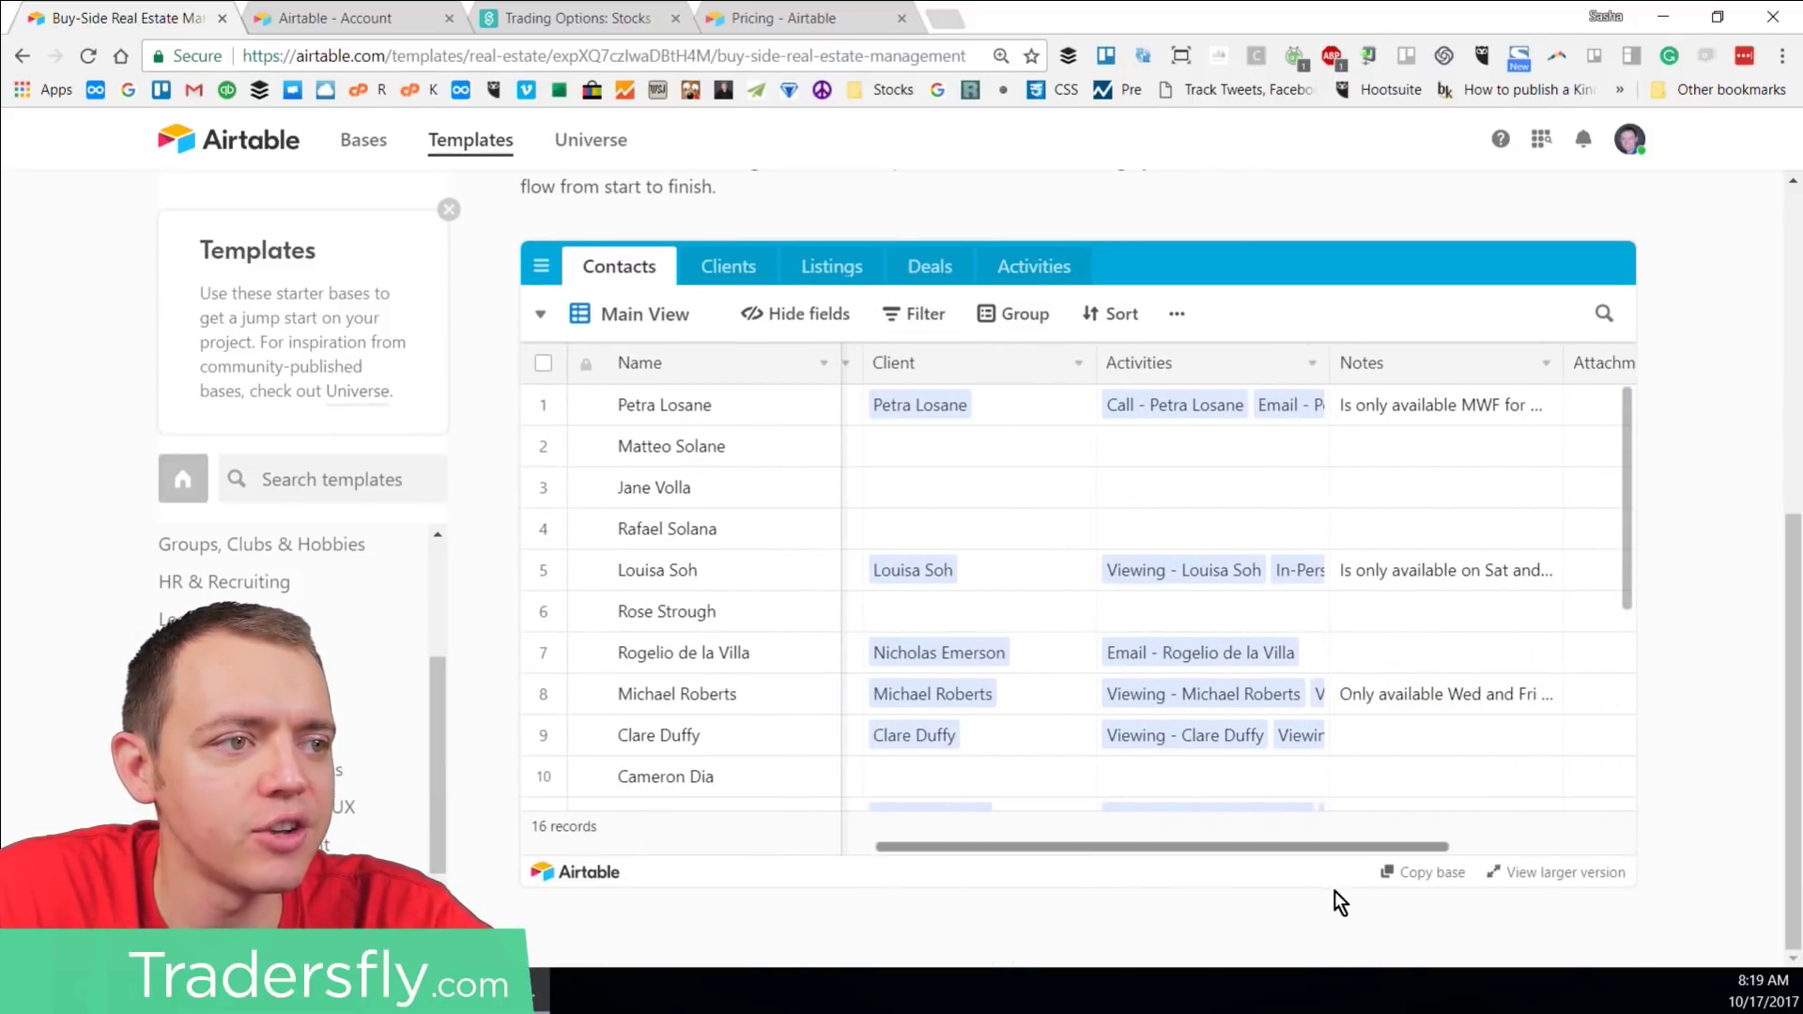
pyautogui.moveTo(1200, 872); pyautogui.dragTo(909, 778)
pyautogui.click(709, 268)
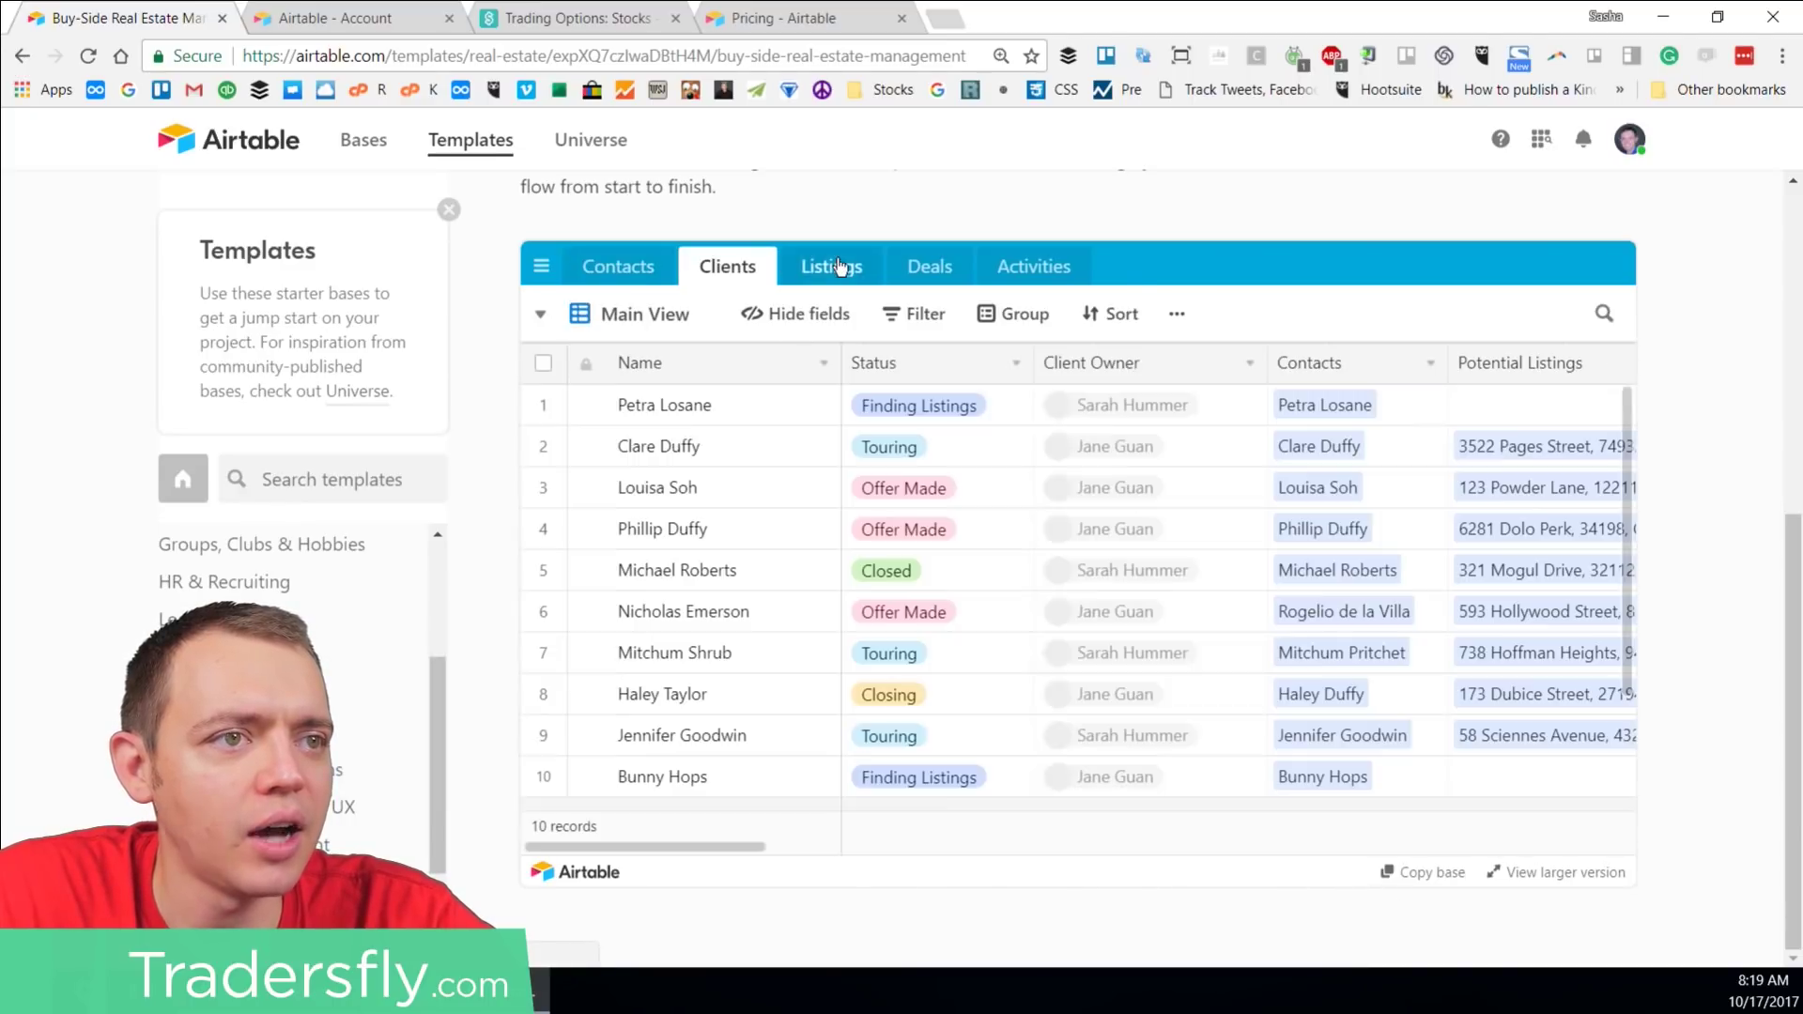
pyautogui.click(841, 269)
pyautogui.click(940, 271)
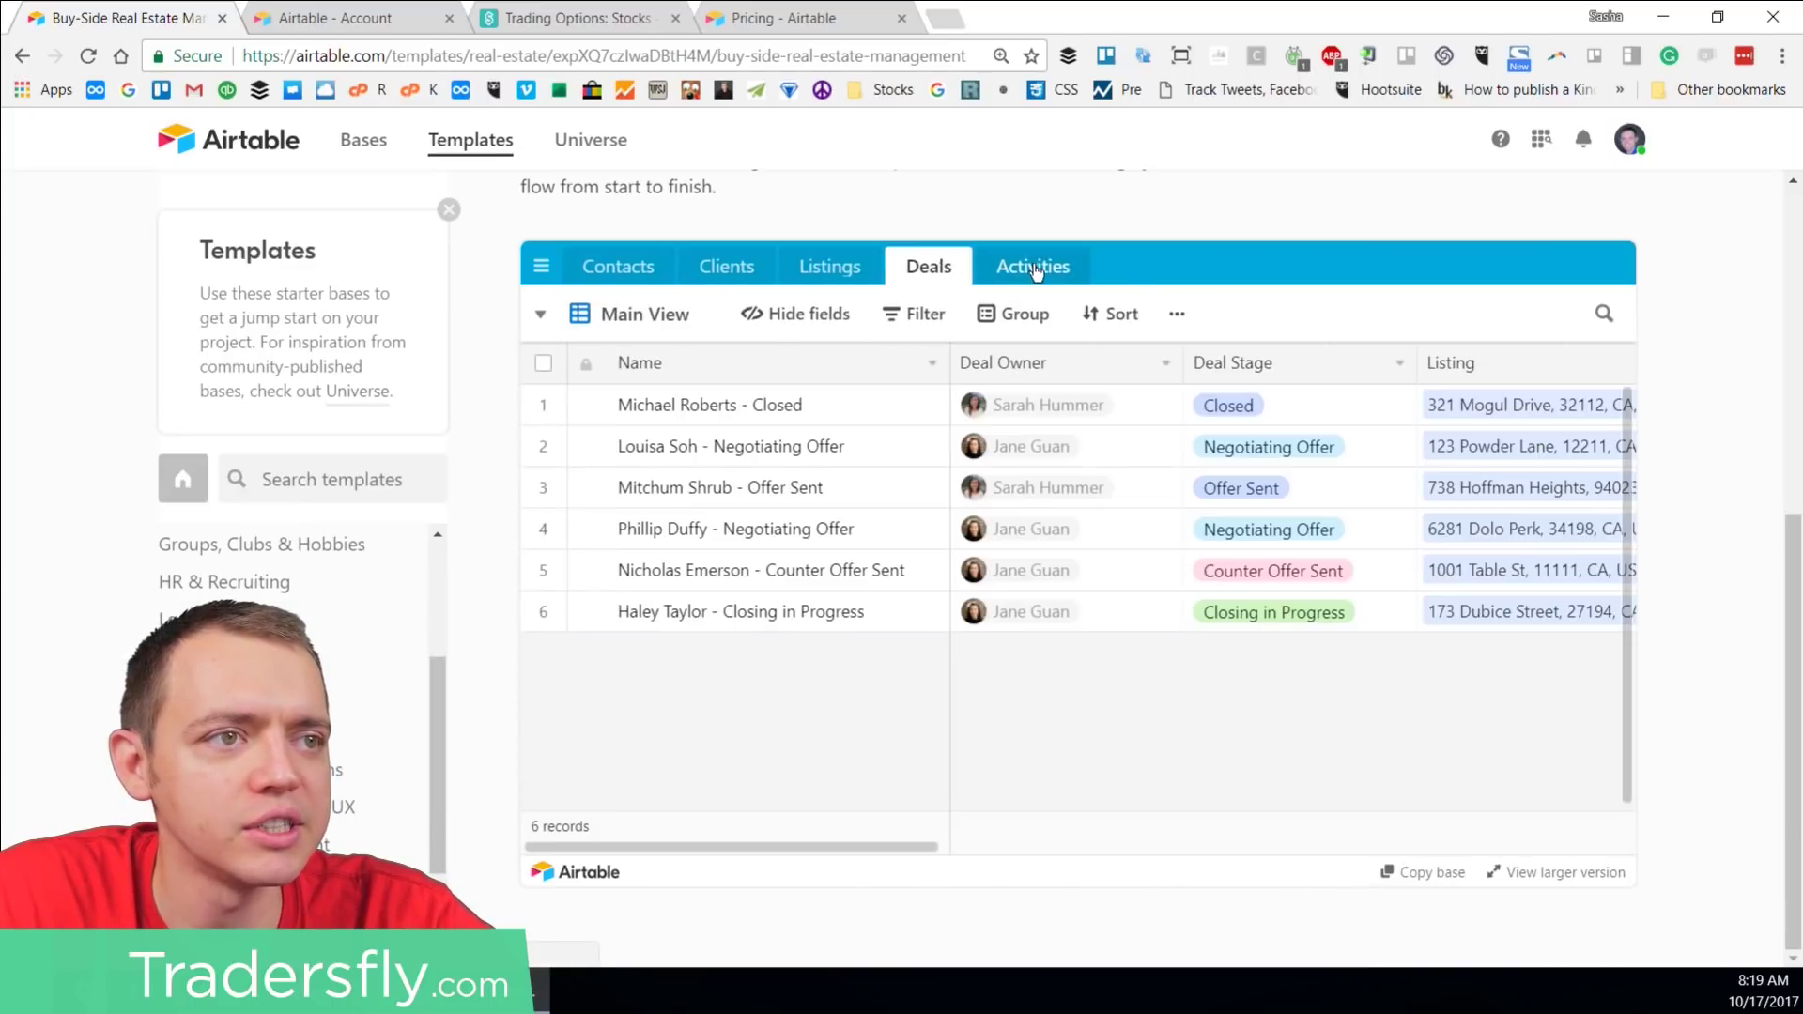
pyautogui.click(1033, 271)
pyautogui.click(641, 272)
pyautogui.scroll(3, 712, 362)
pyautogui.scroll(-3, 751, 376)
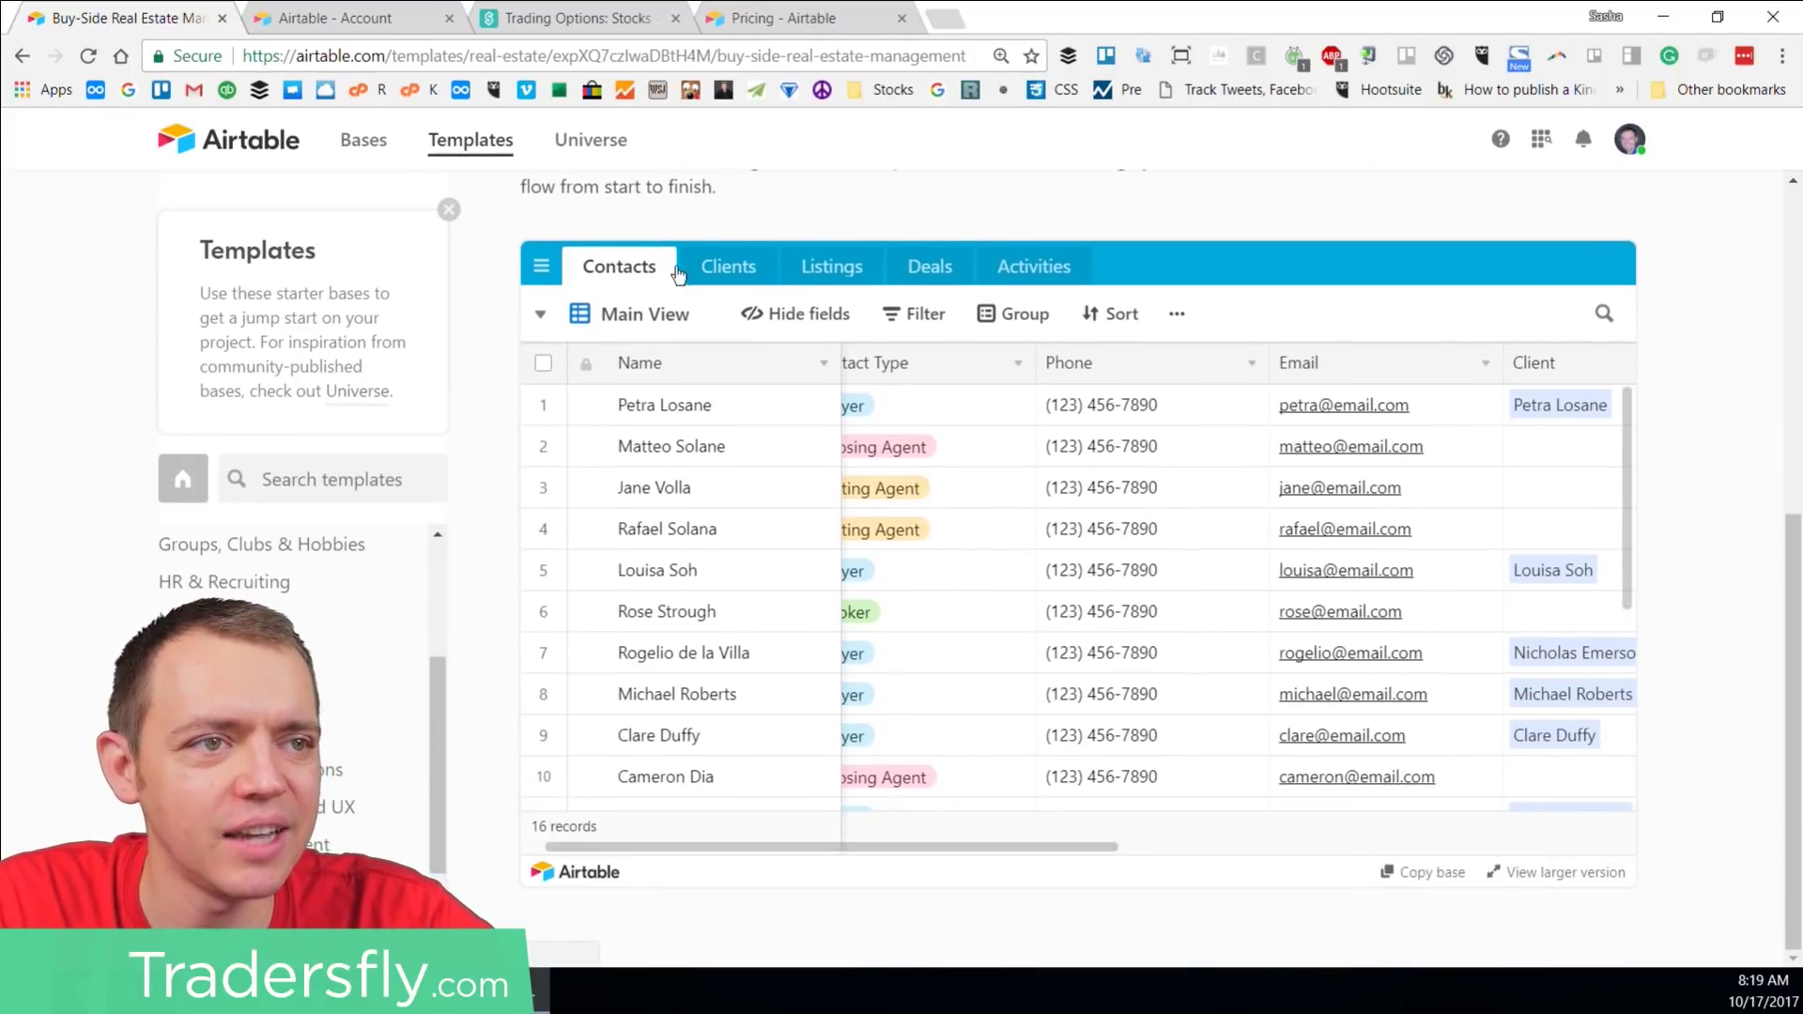
# Step: Go through the real estate template's other four tables once more and return to the first columns of Contacts
pyautogui.click(742, 268)
pyautogui.click(831, 267)
pyautogui.click(921, 275)
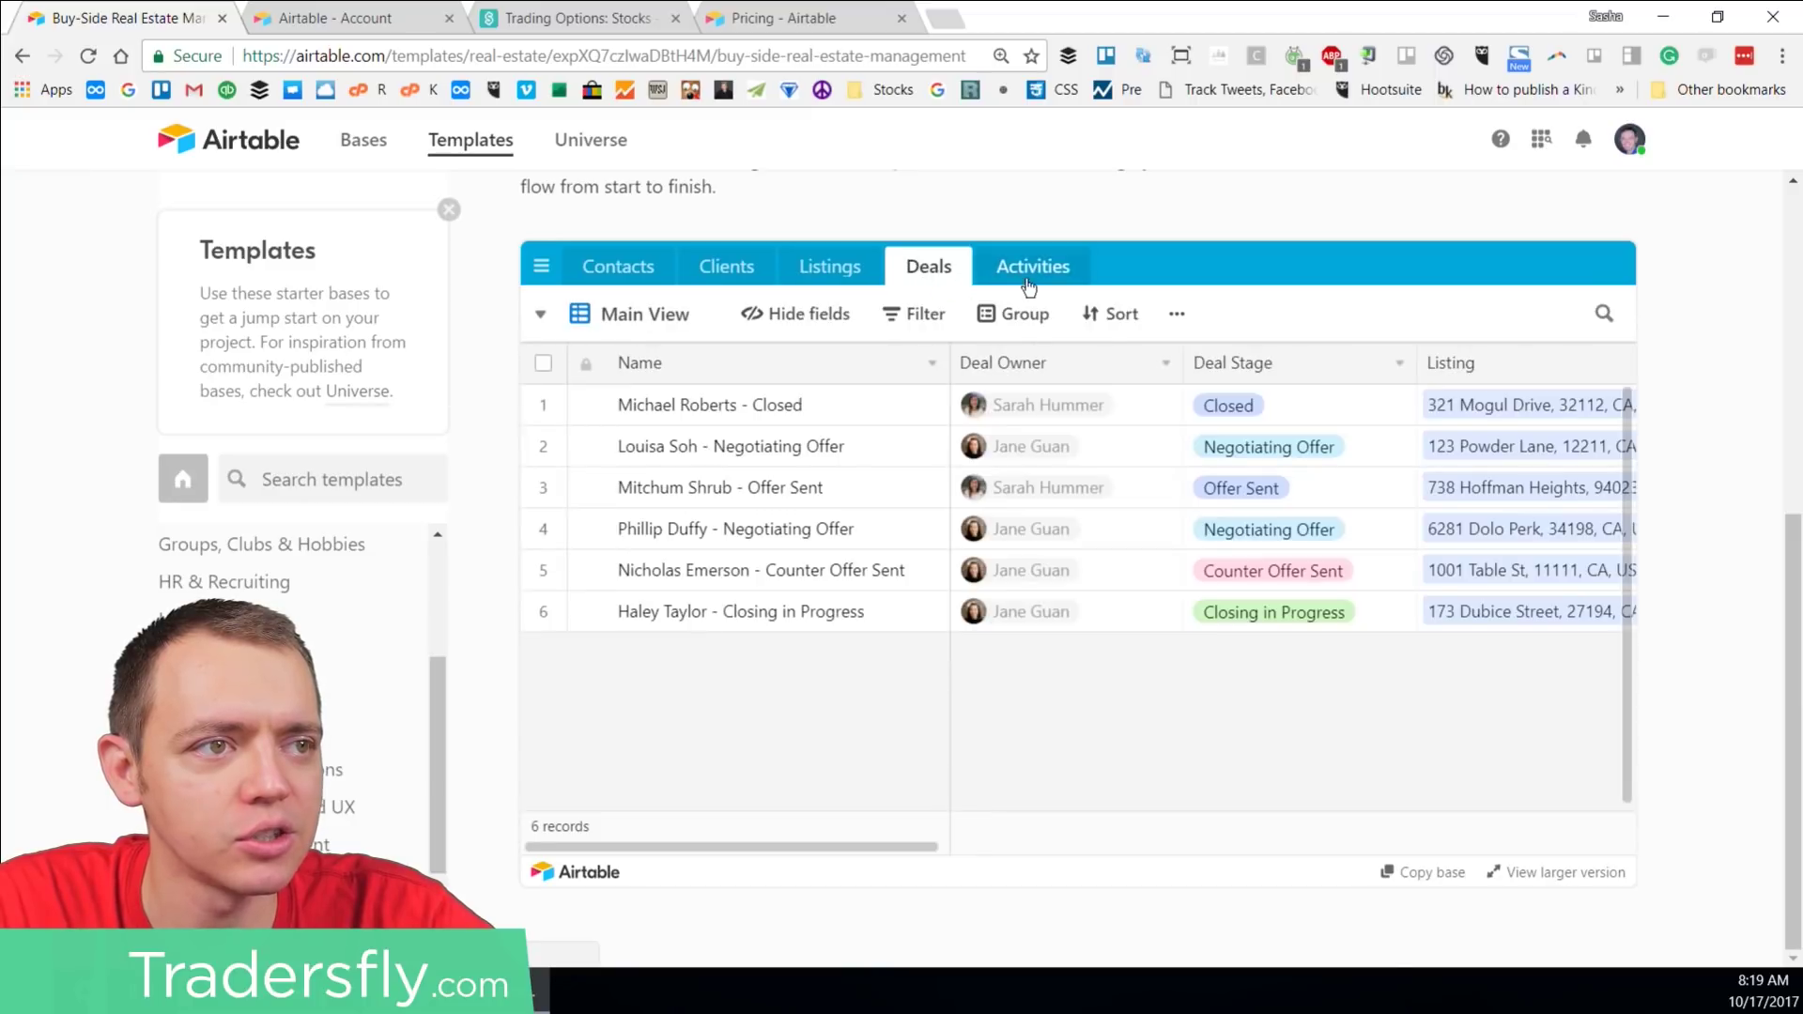
pyautogui.click(1034, 267)
pyautogui.click(618, 266)
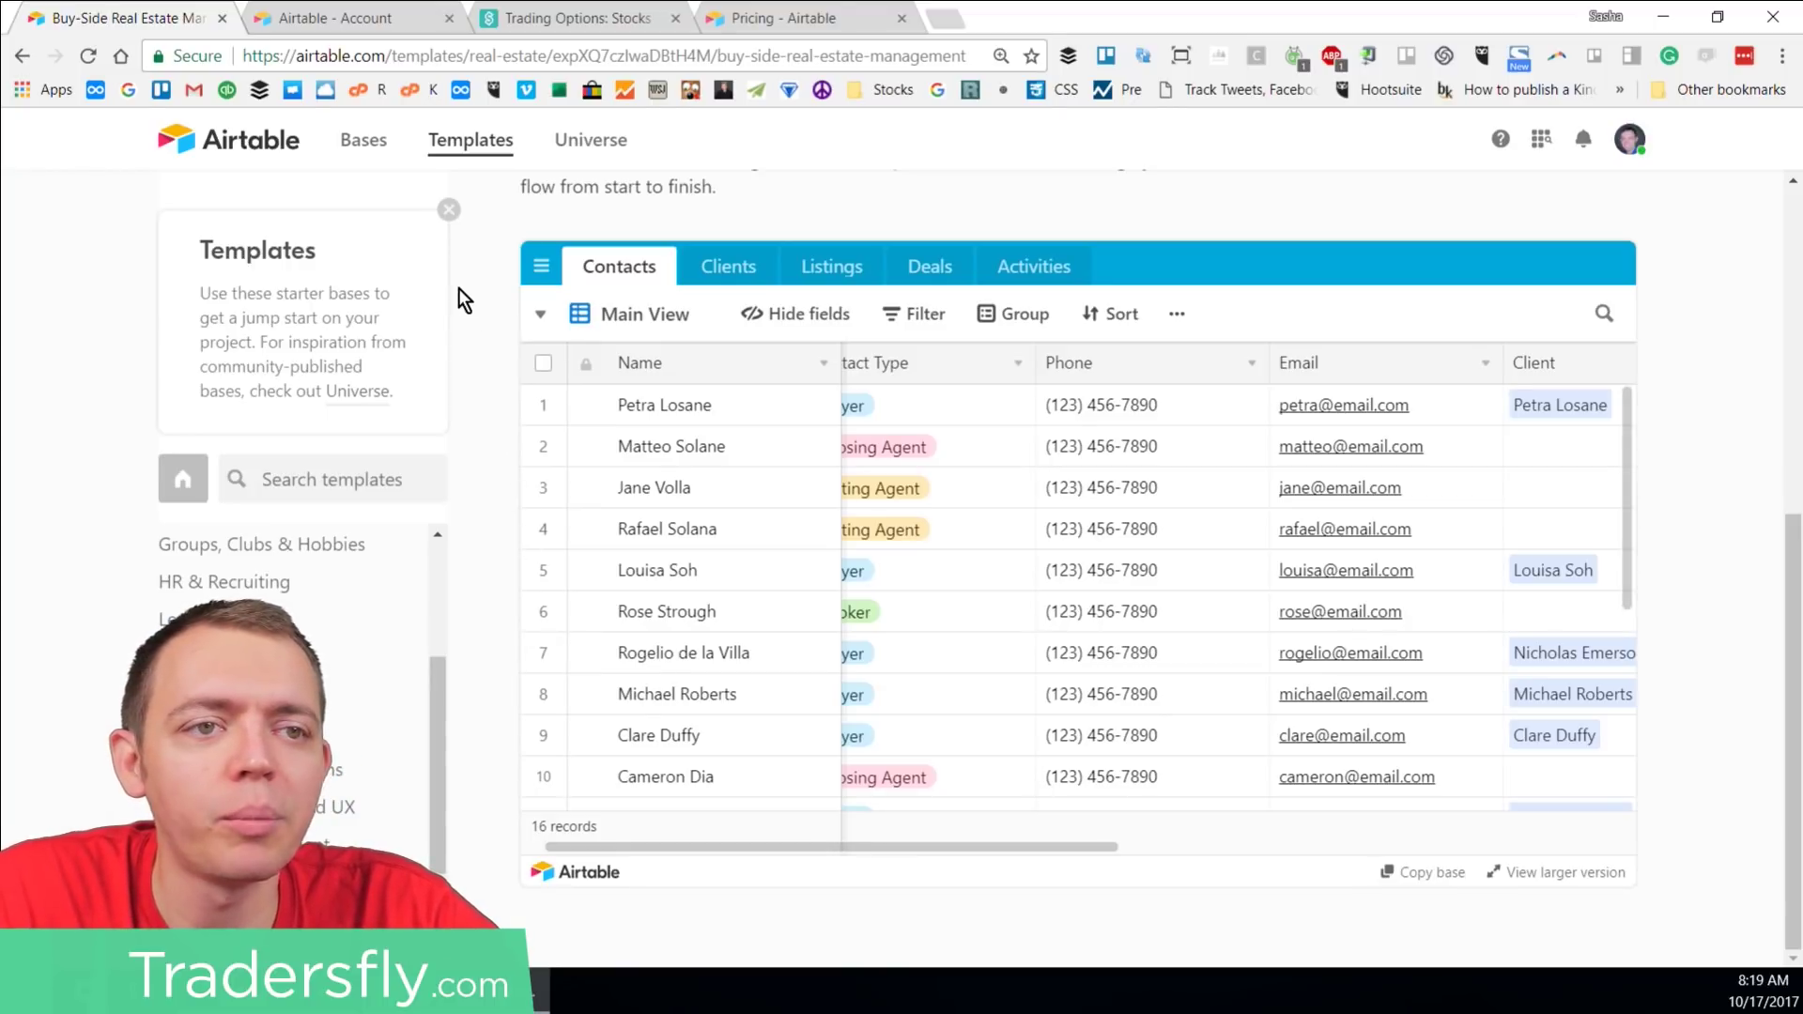
pyautogui.moveTo(635, 847); pyautogui.dragTo(583, 848)
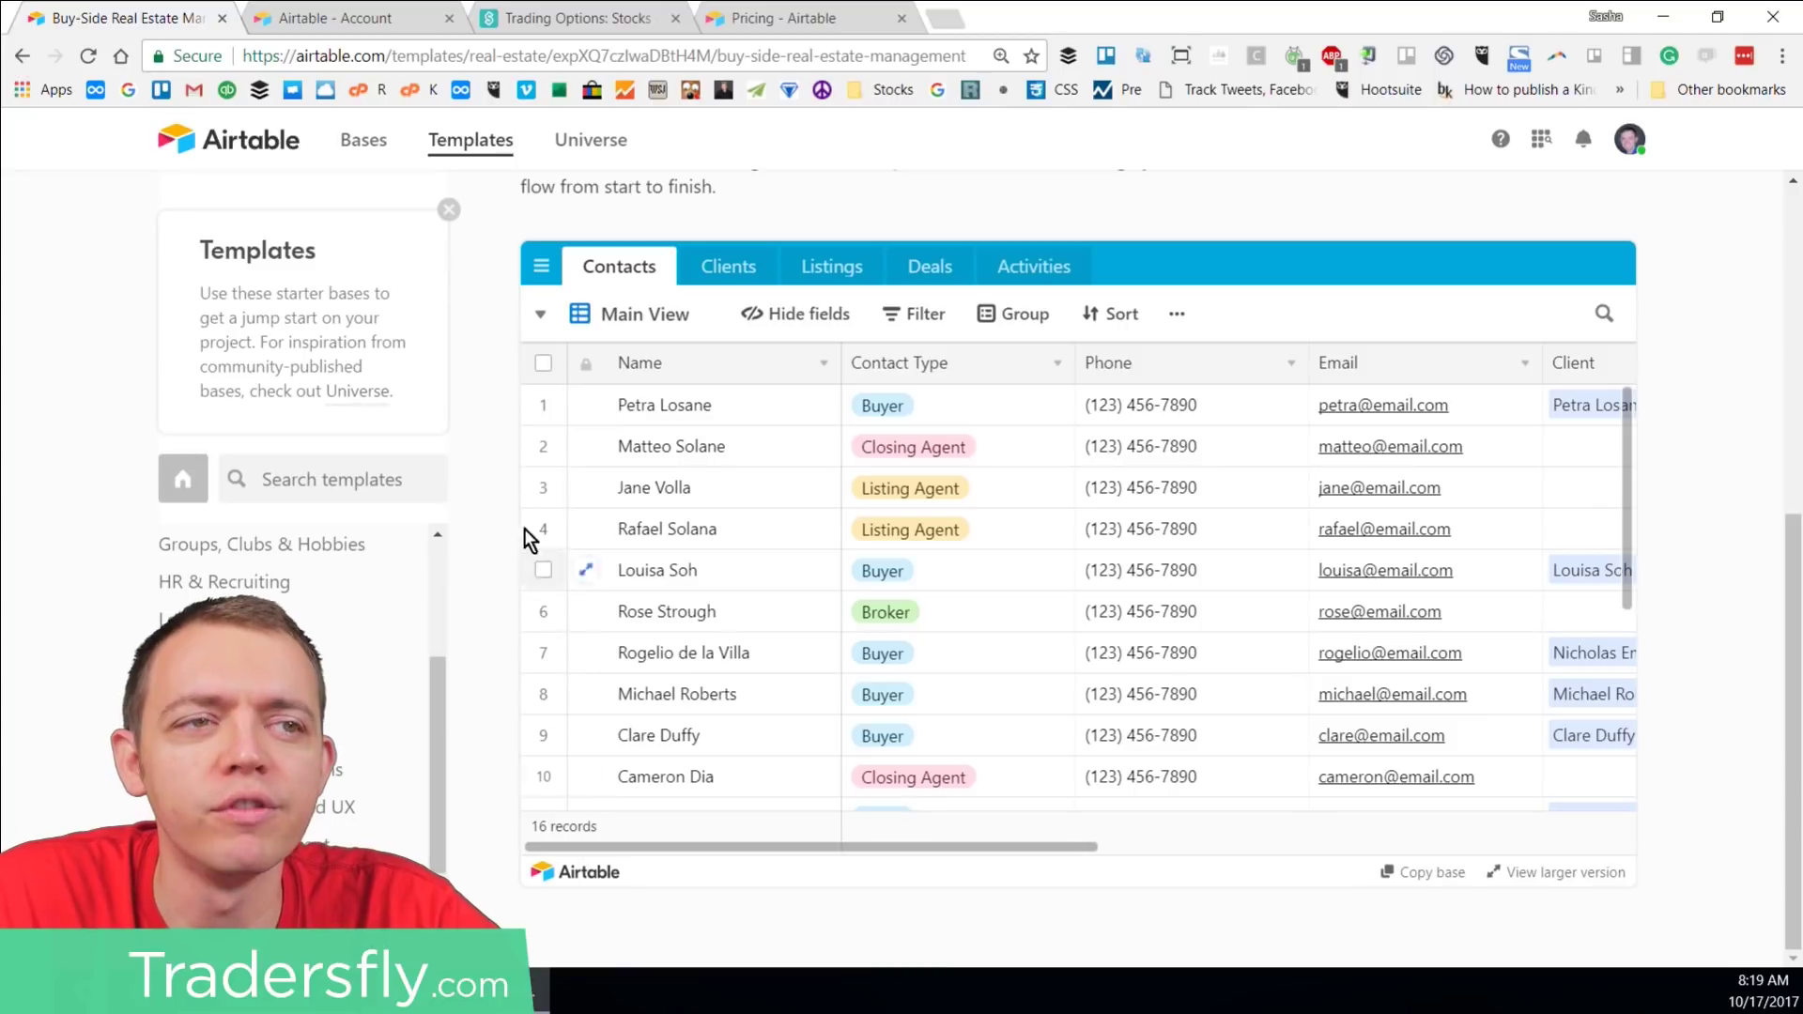
pyautogui.click(552, 315)
pyautogui.click(554, 319)
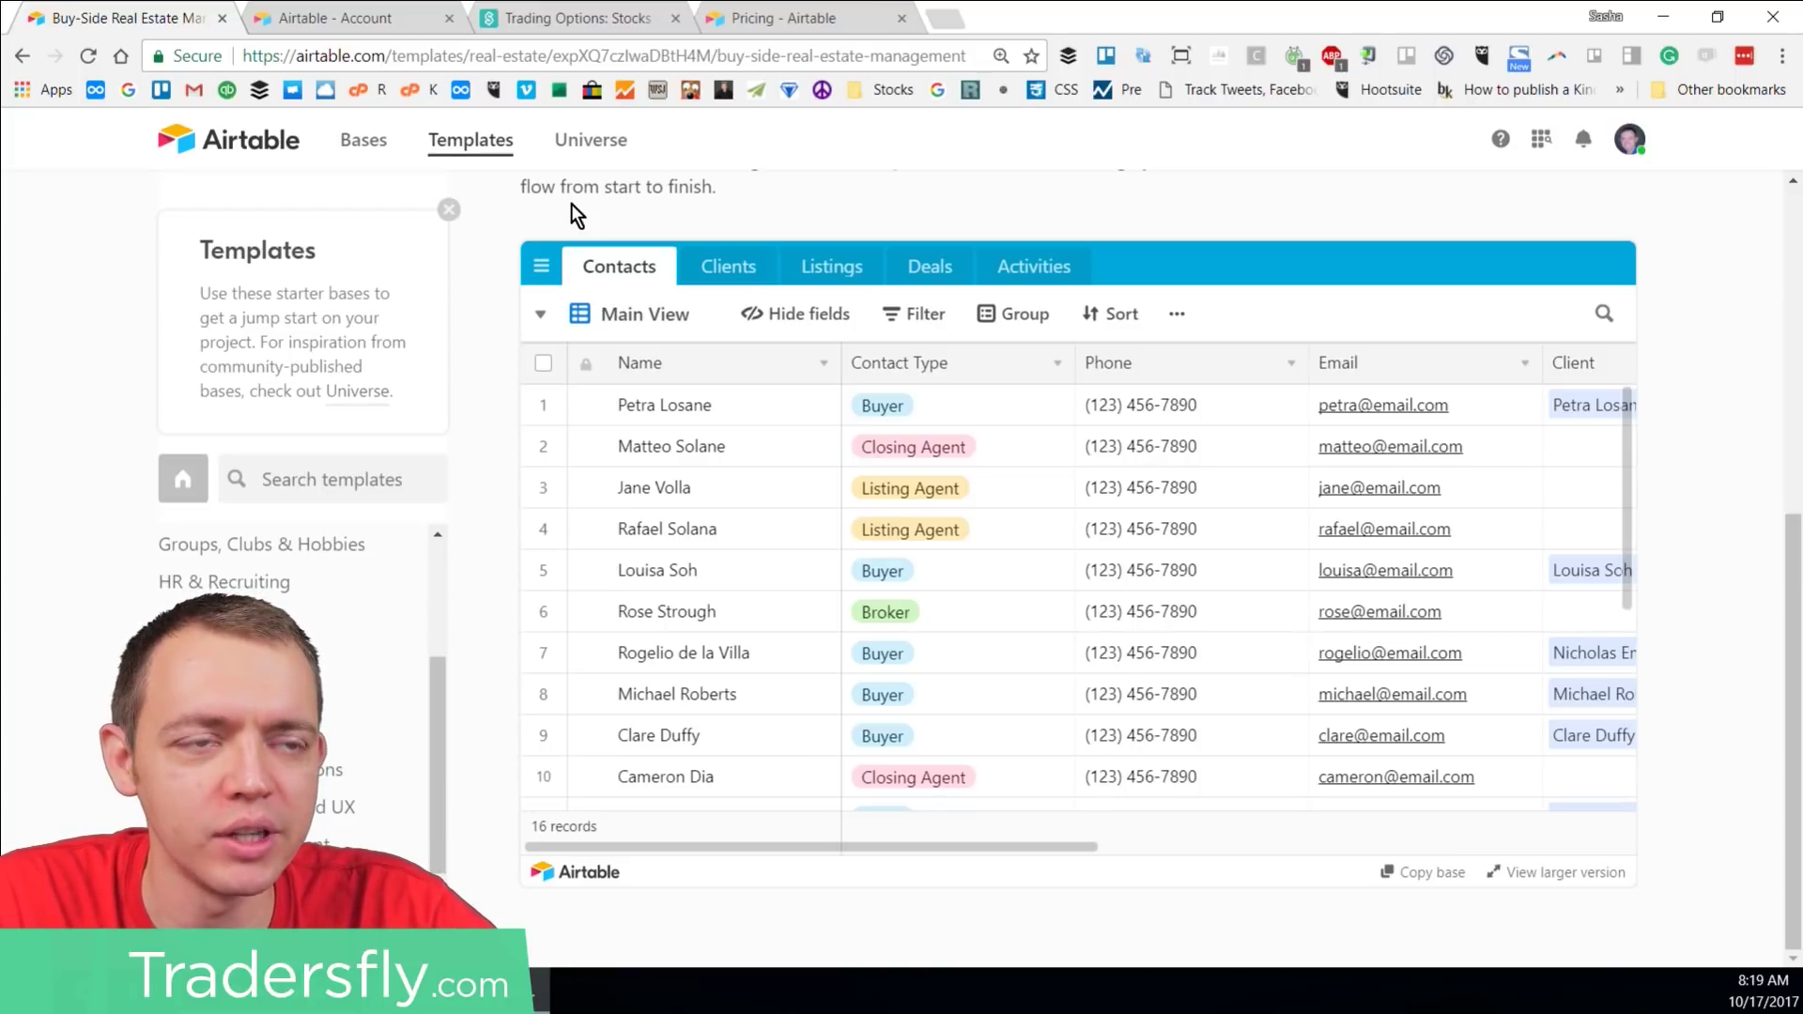
# Step: View the account's referral page, and examine the Free plan's features on the Pricing page
pyautogui.click(362, 20)
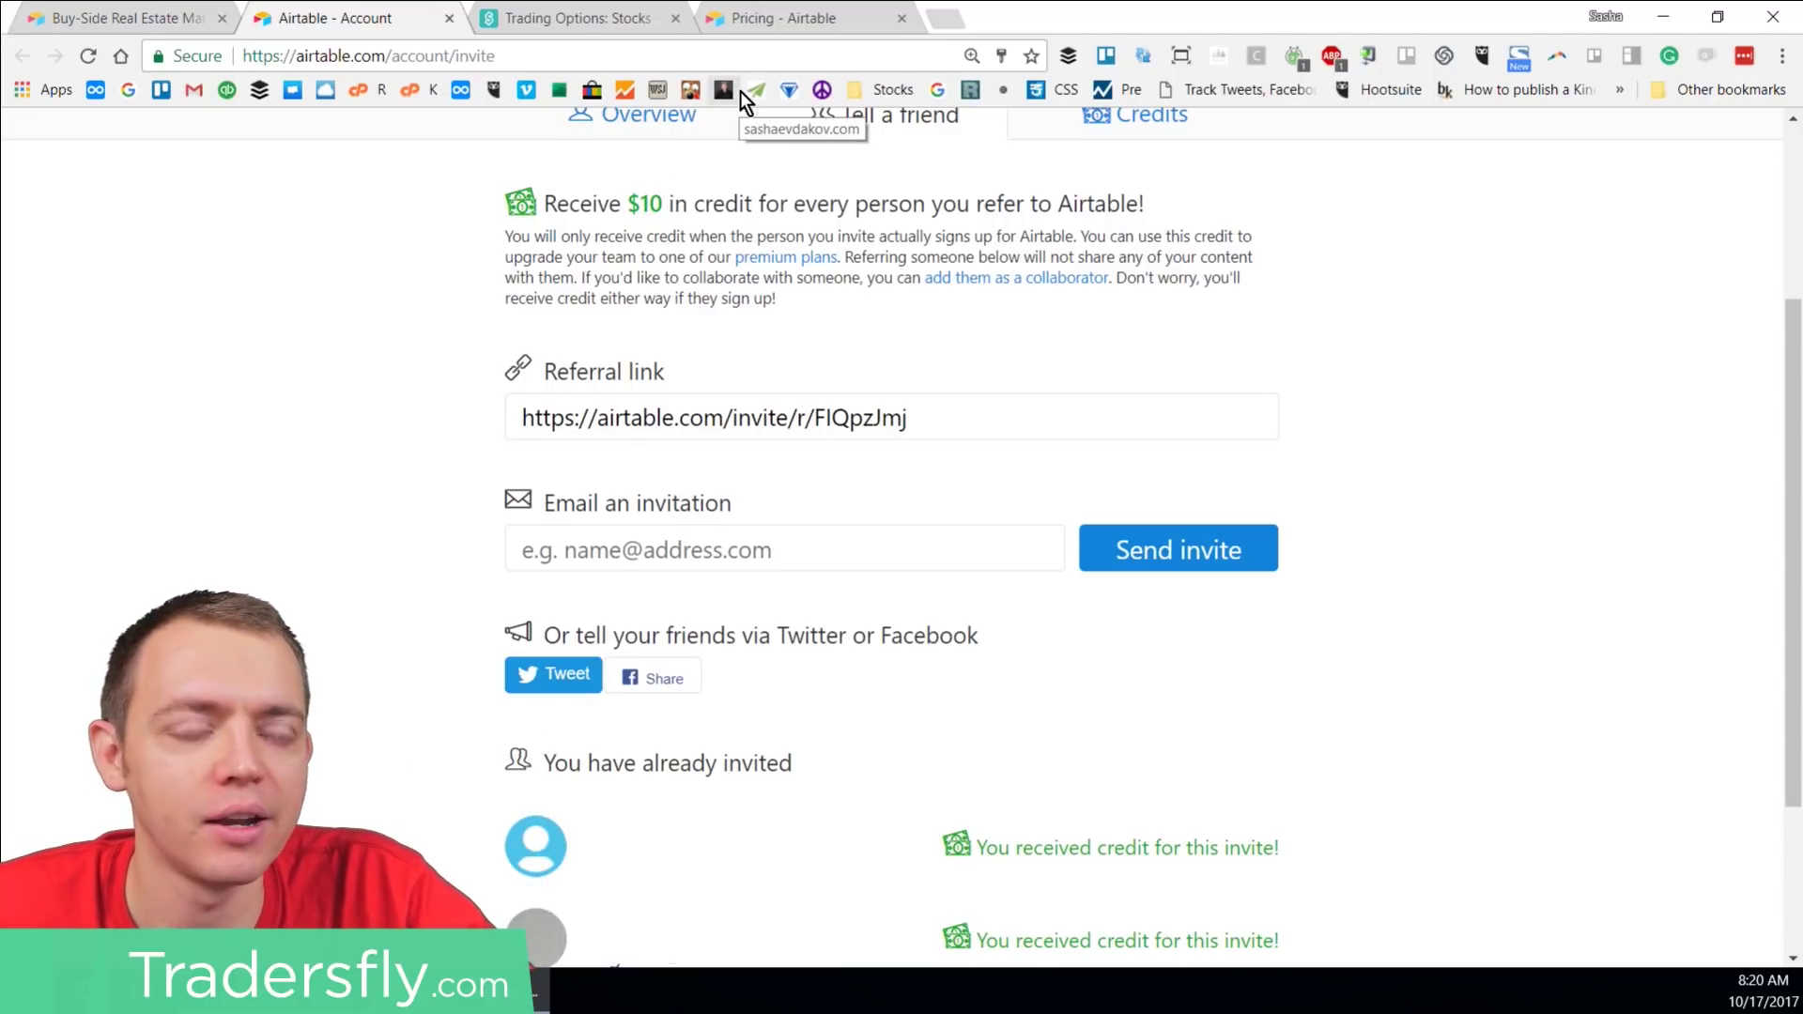
pyautogui.click(770, 20)
pyautogui.scroll(-4, 408, 571)
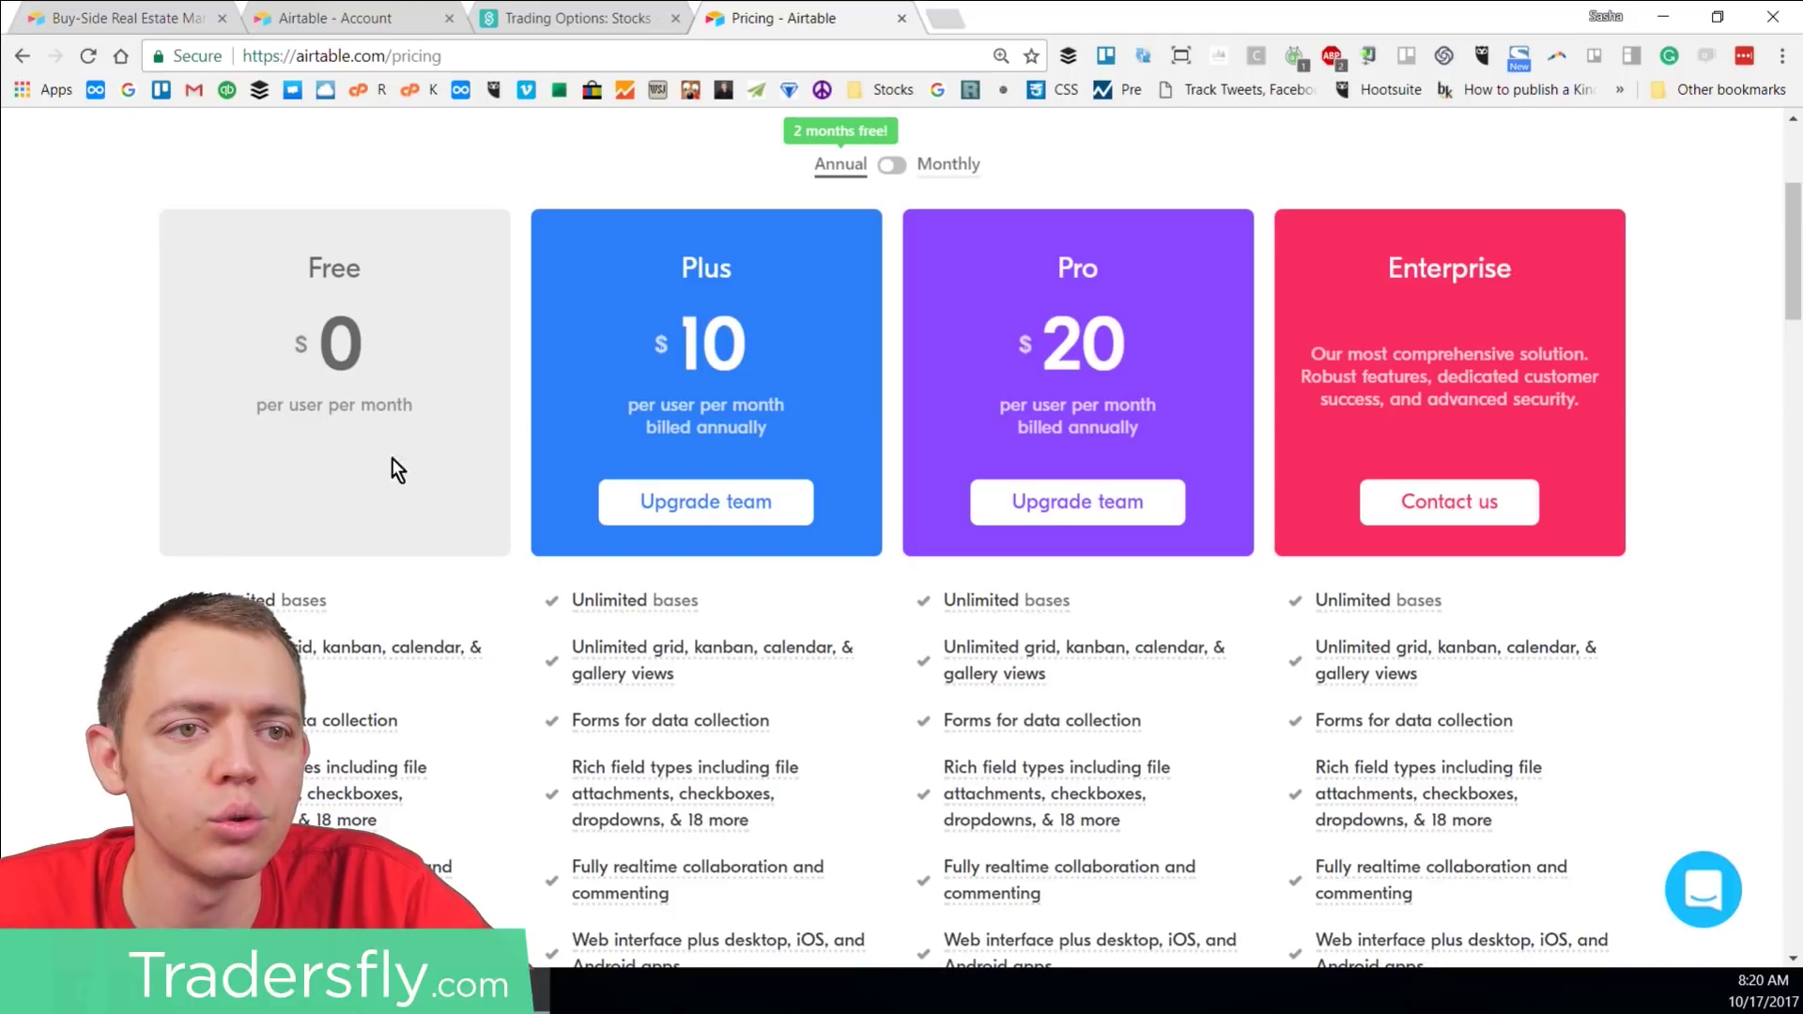
pyautogui.scroll(-3, 355, 601)
pyautogui.moveTo(348, 370); pyautogui.dragTo(188, 370)
pyautogui.click(385, 363)
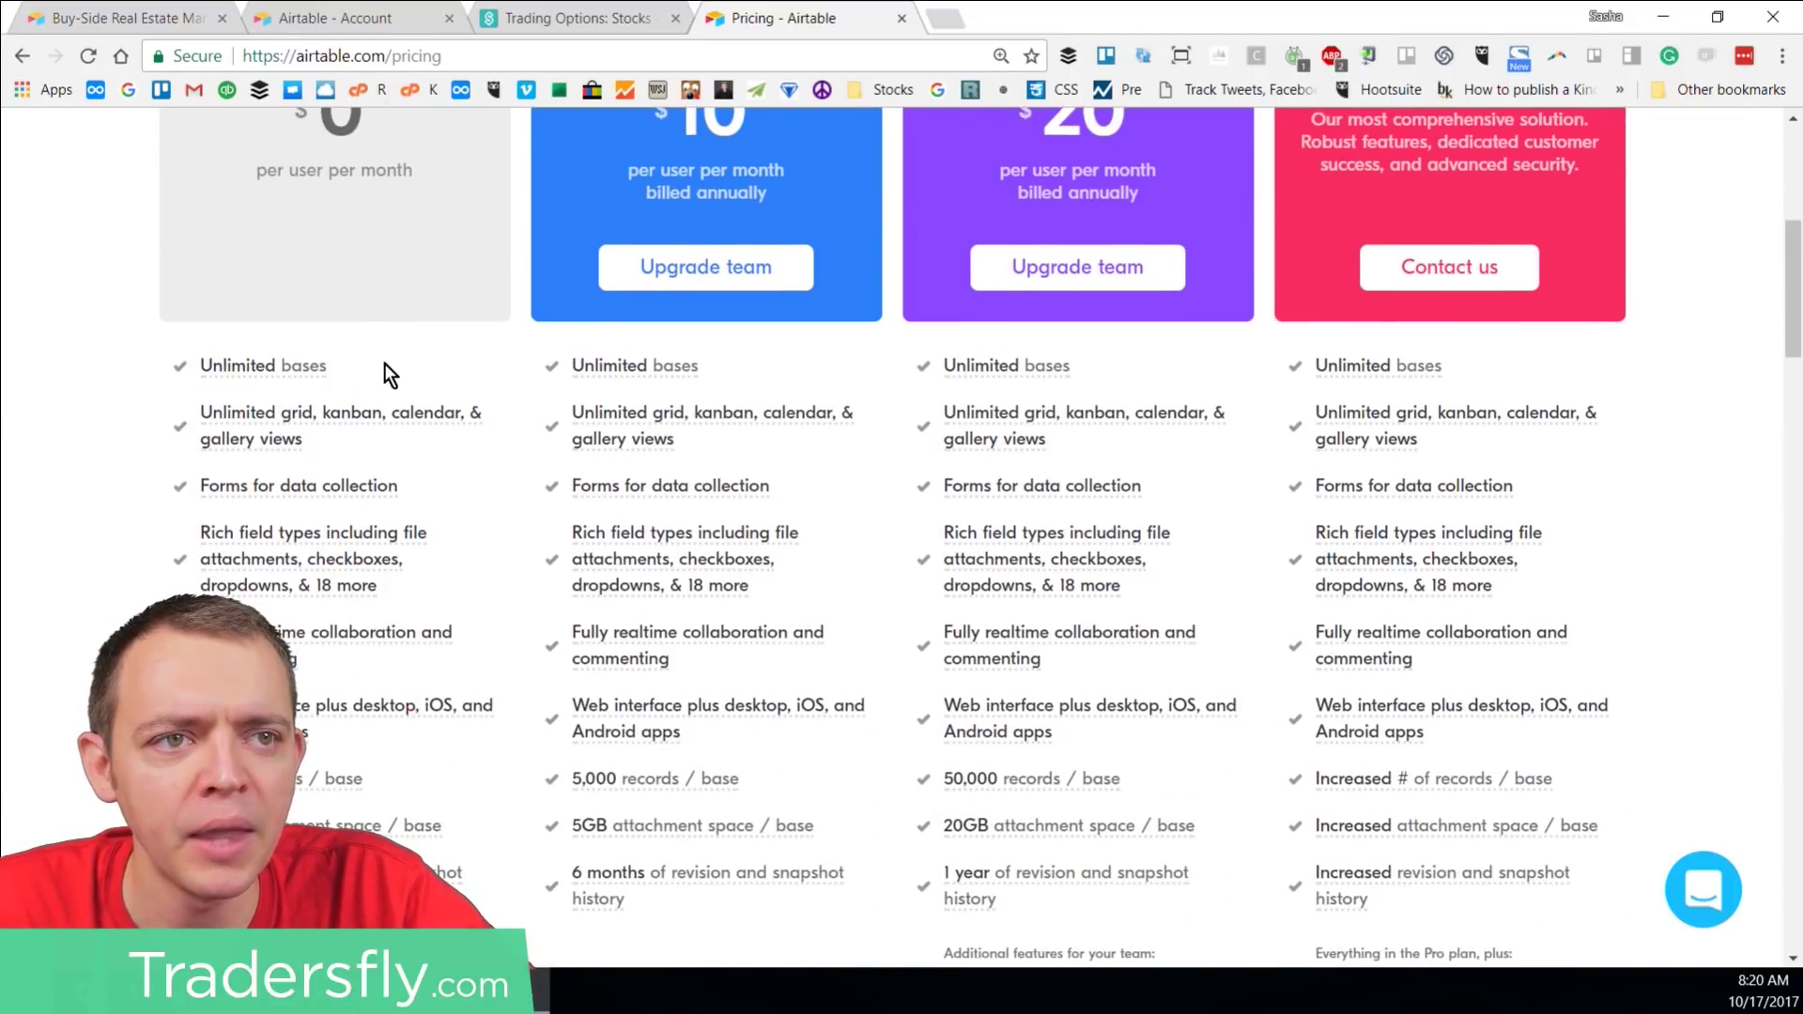
# Step: Highlight the Free plan's records-per-base limit in the plan comparison and enlarge the page to 150%
pyautogui.scroll(2, 432, 363)
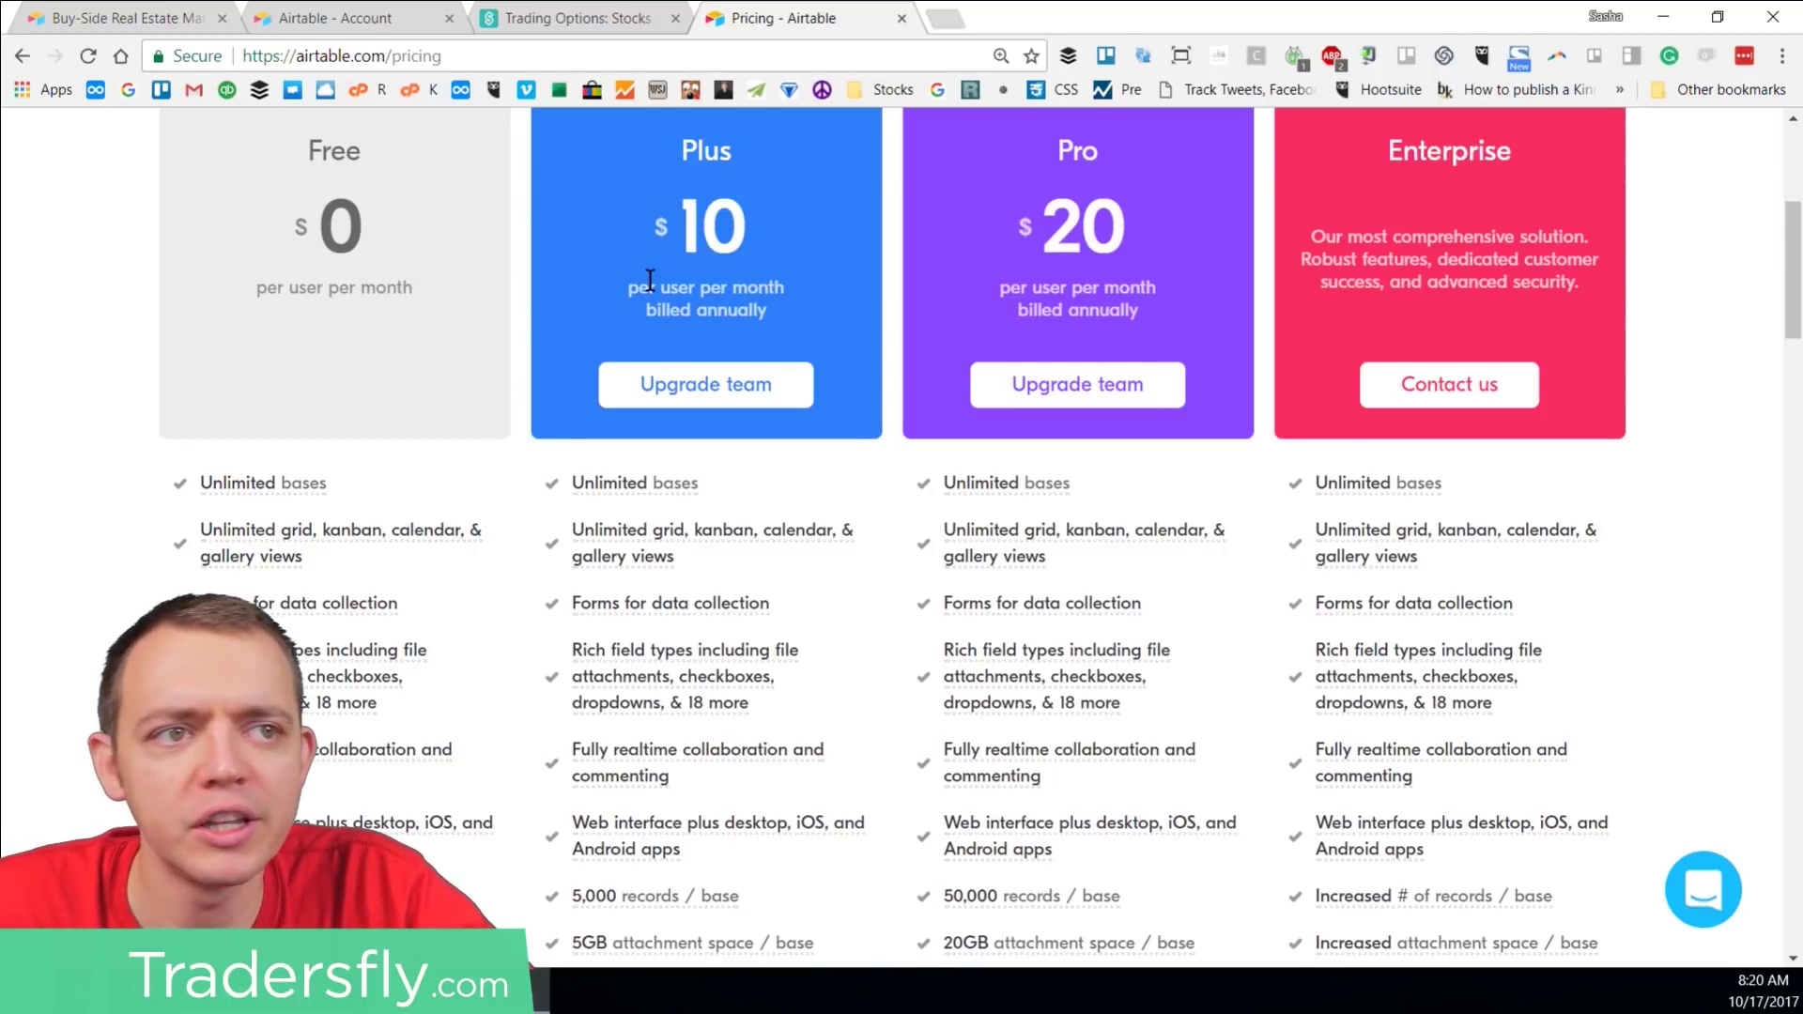
pyautogui.scroll(-5, 563, 404)
pyautogui.scroll(-1, 554, 418)
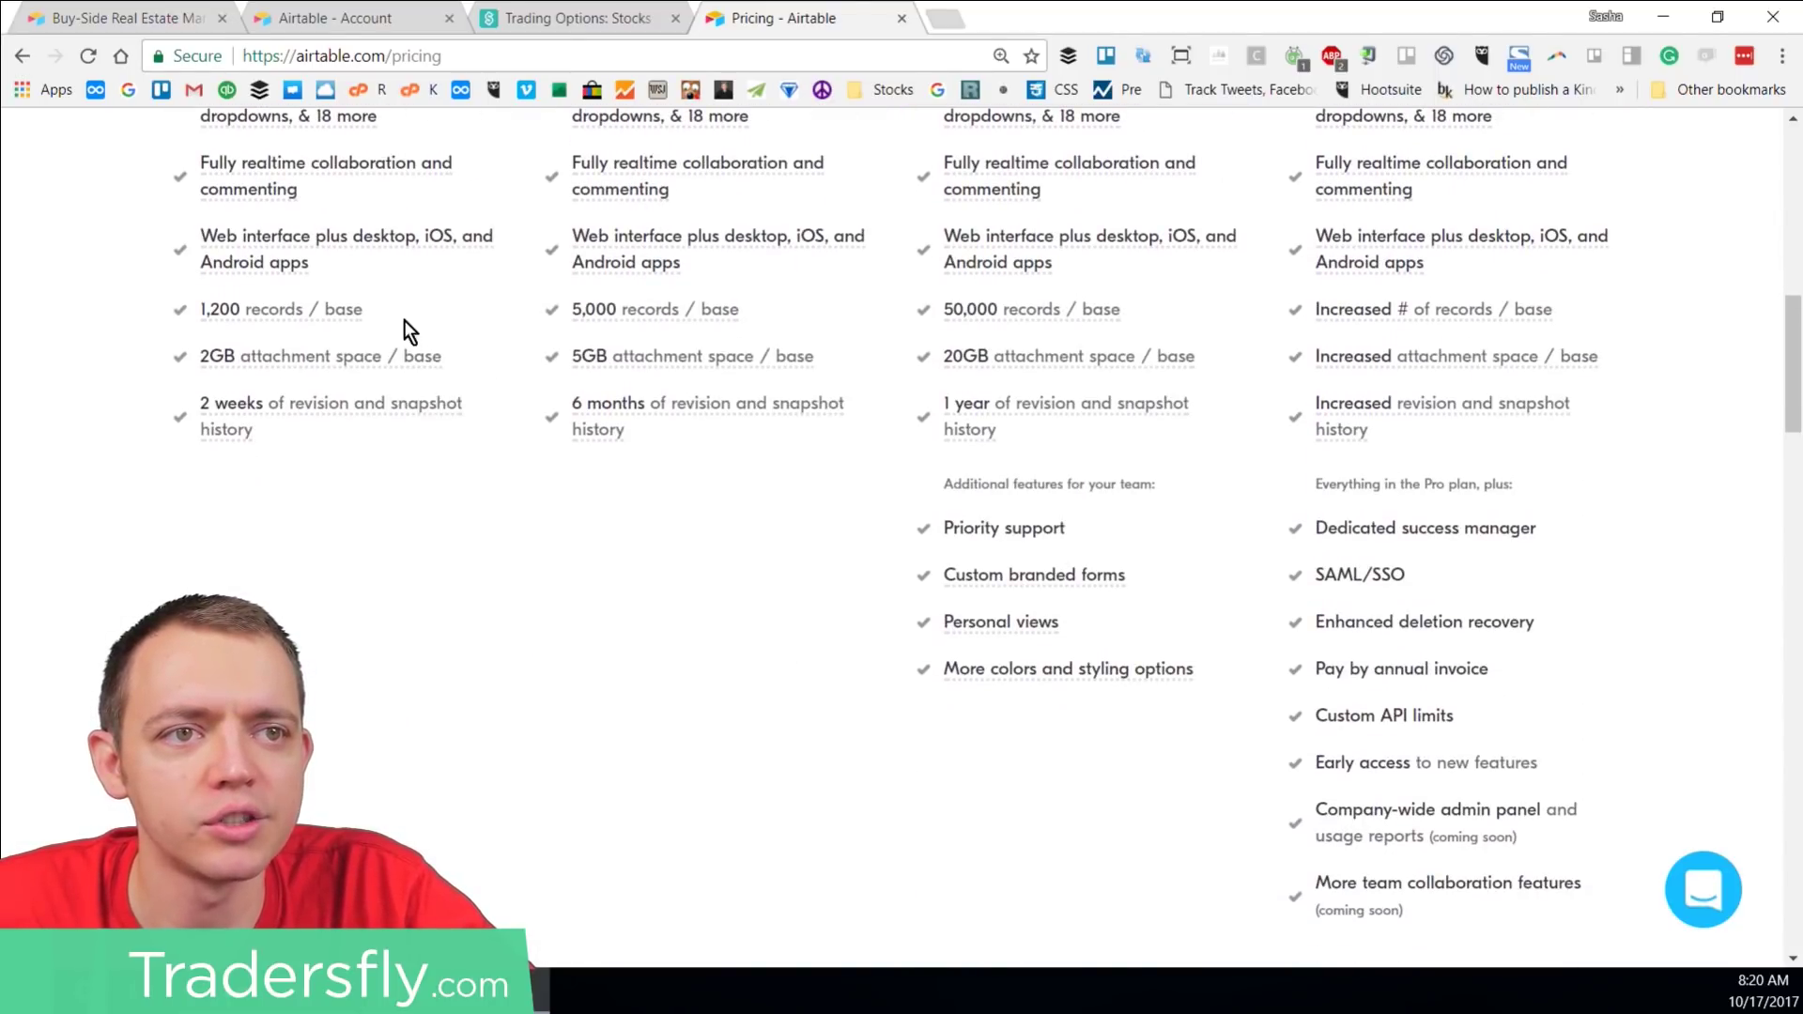
pyautogui.moveTo(404, 319); pyautogui.dragTo(189, 319)
pyautogui.click(442, 631)
pyautogui.hotkey('ctrl', '+')
pyautogui.hotkey('ctrl', '+')
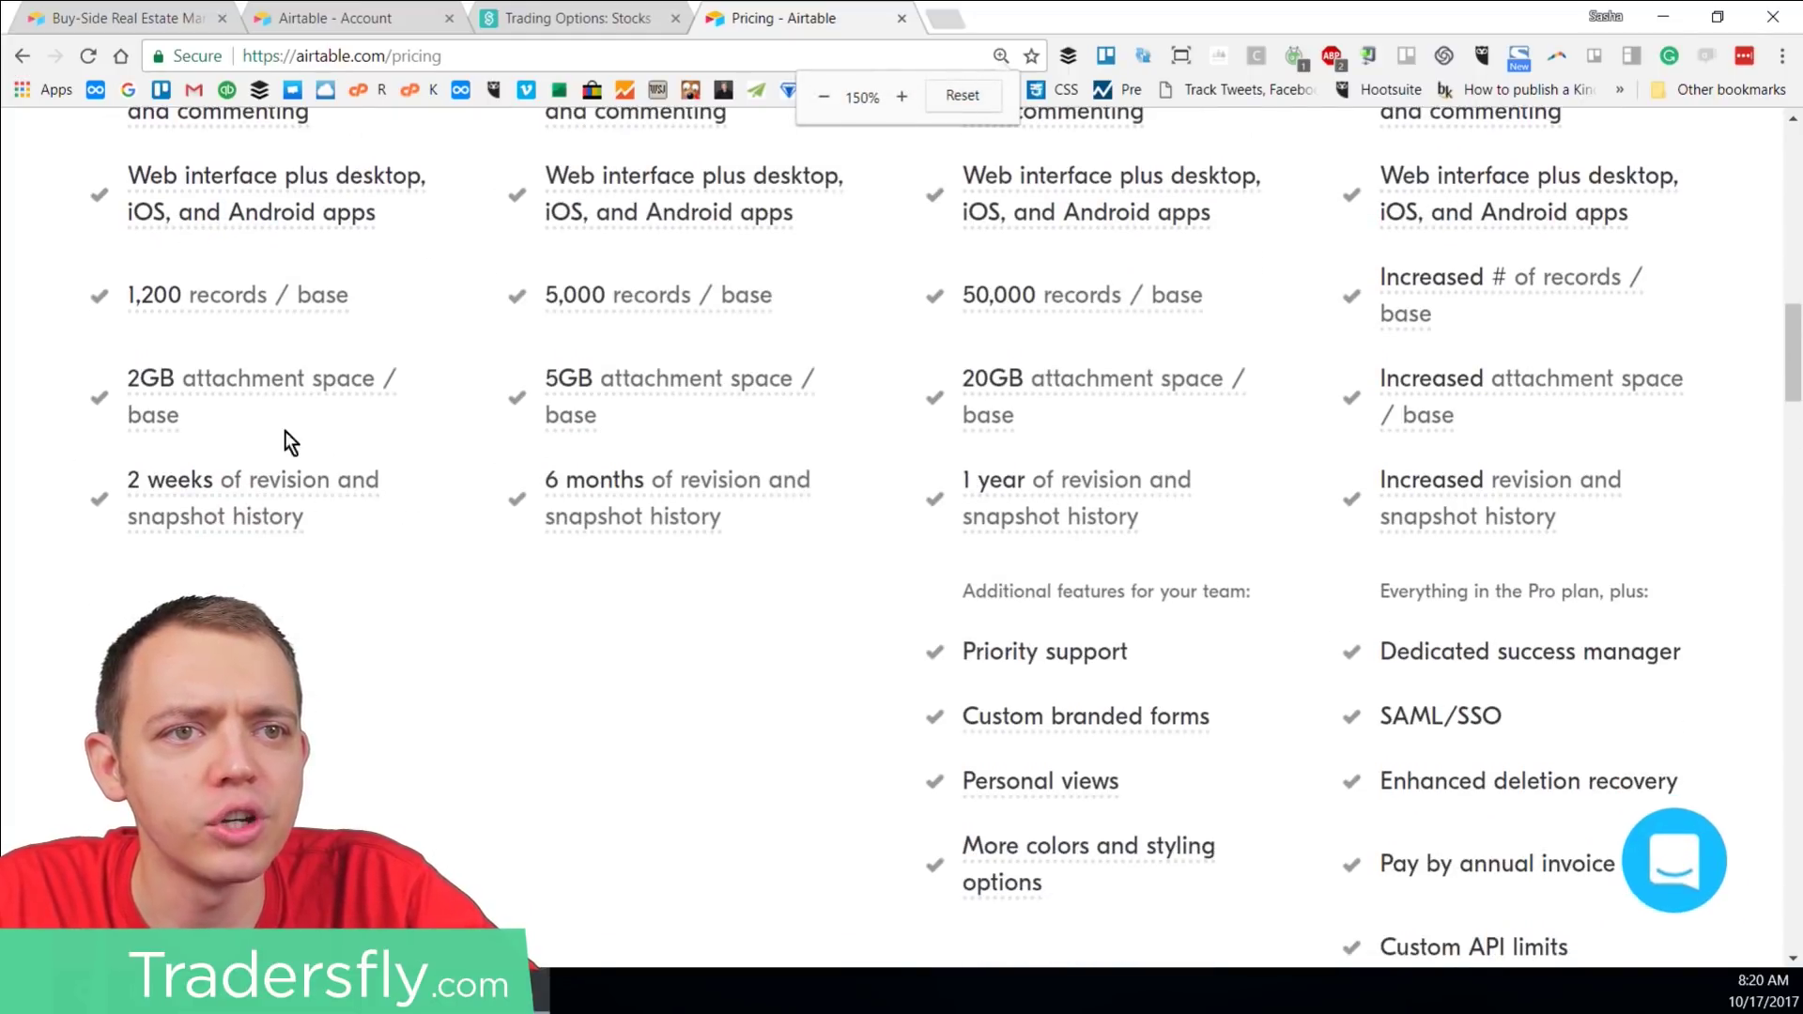
# Step: Compare the plans' limits, highlighting the records and attachment space per base of the Plus plan
pyautogui.scroll(-2, 277, 418)
pyautogui.scroll(1, 272, 400)
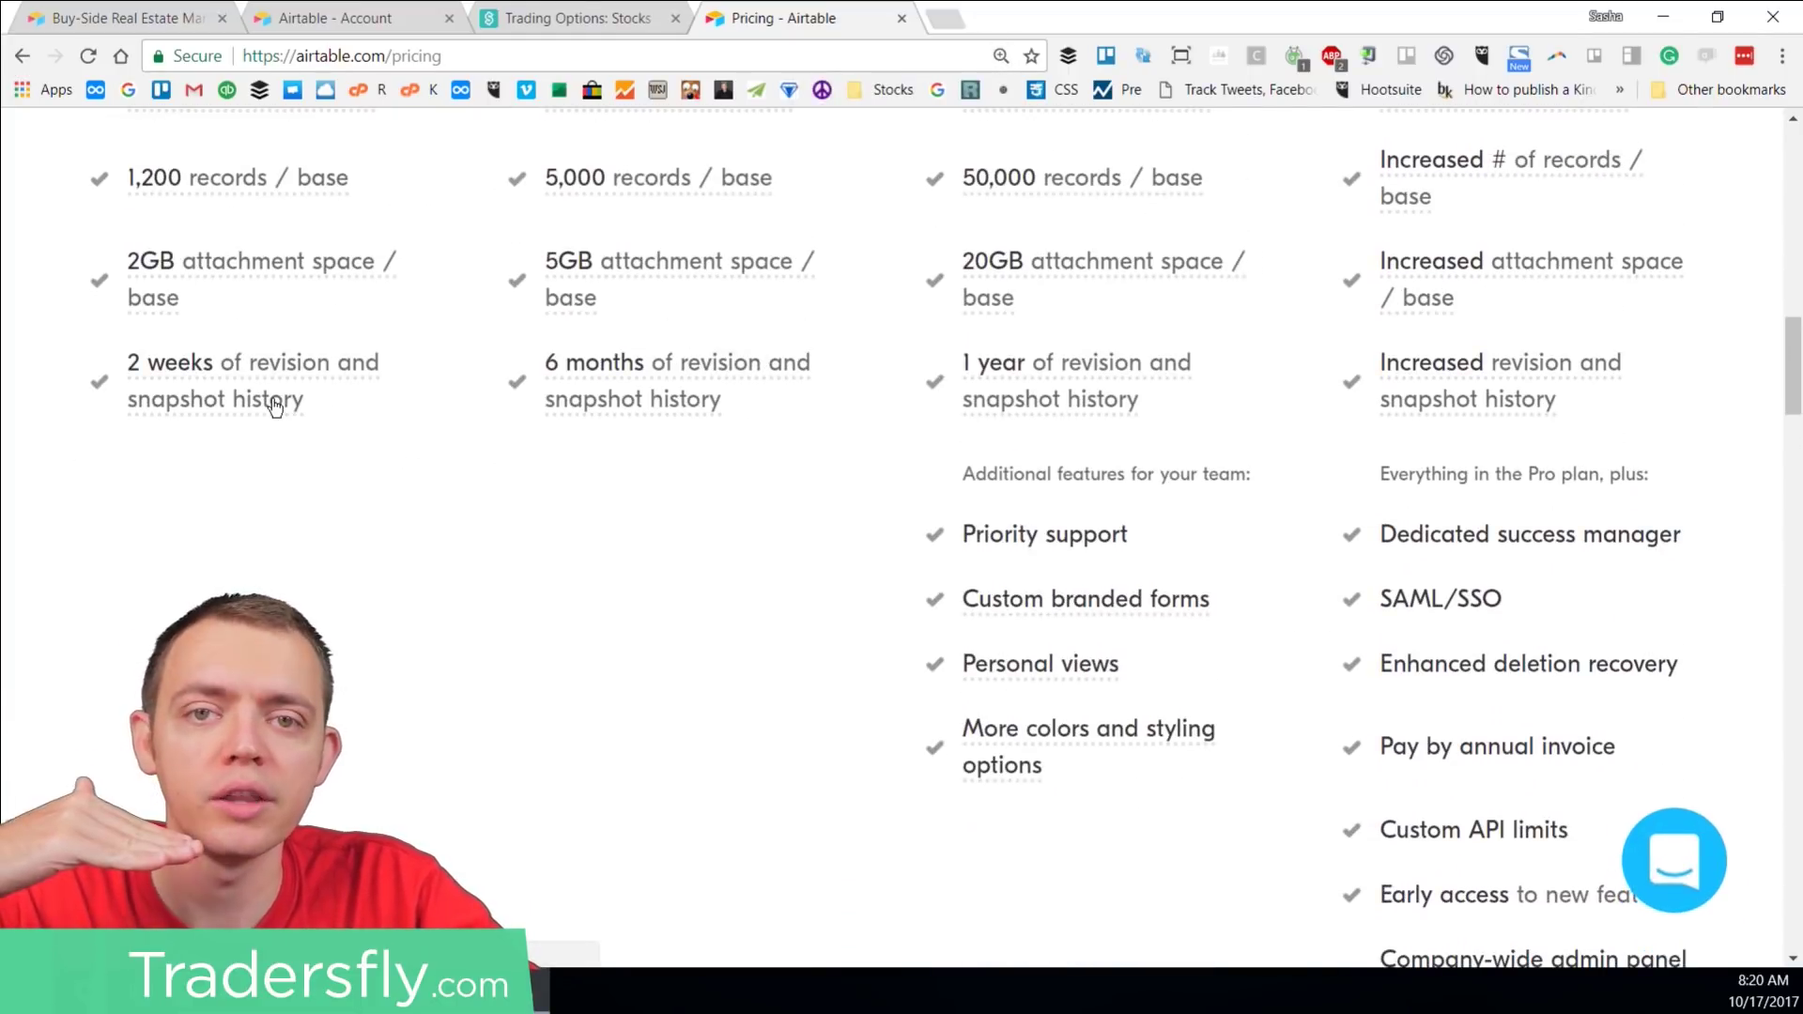
pyautogui.scroll(1, 272, 418)
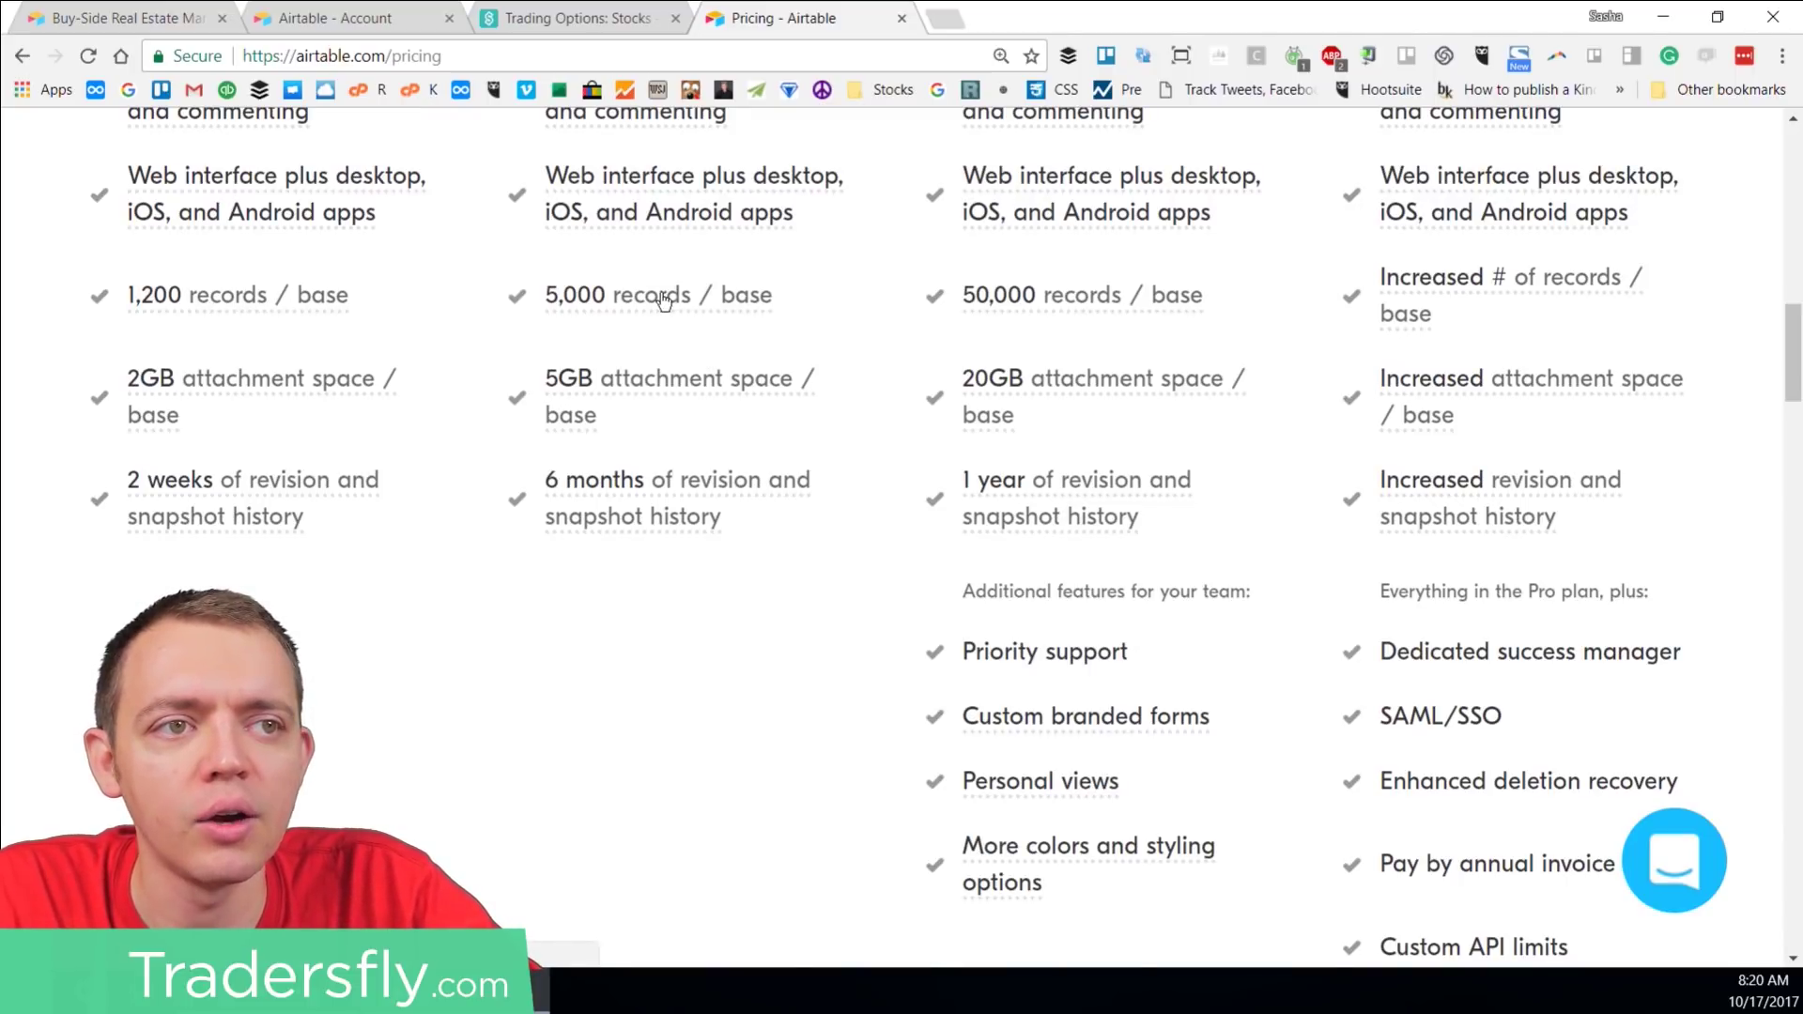
pyautogui.moveTo(845, 293); pyautogui.dragTo(539, 293)
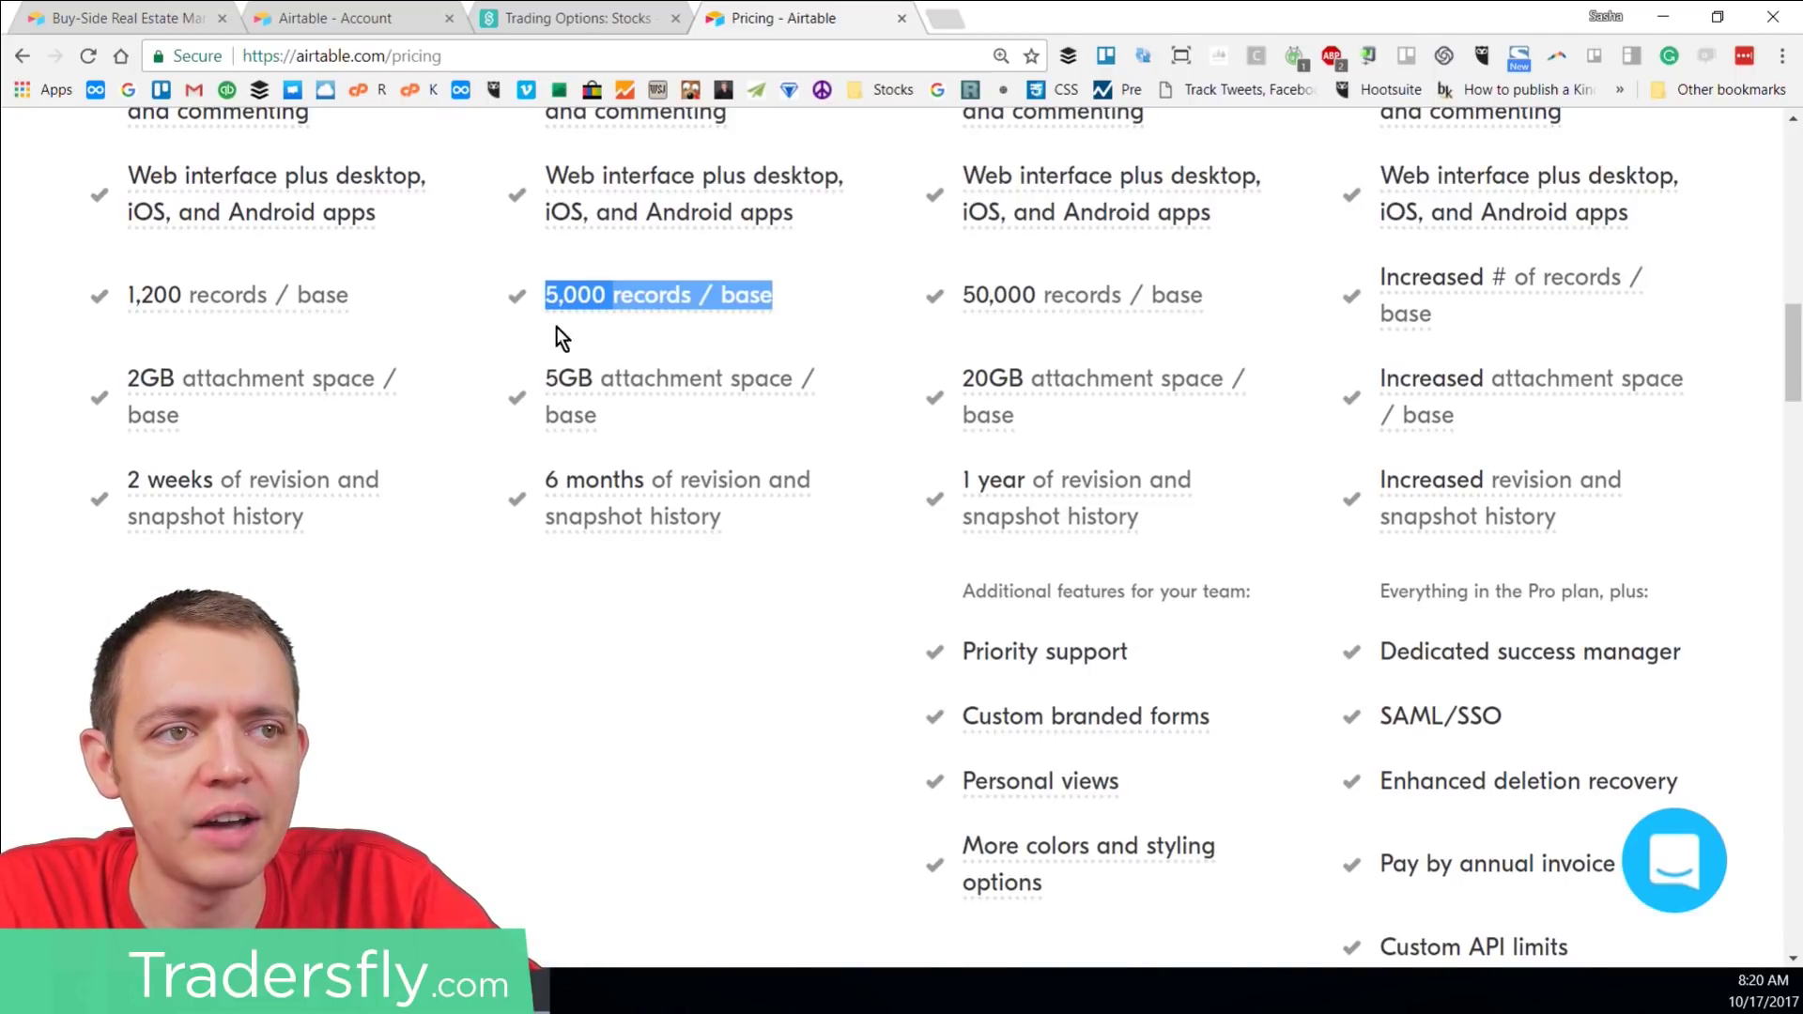
pyautogui.moveTo(627, 437); pyautogui.dragTo(534, 389)
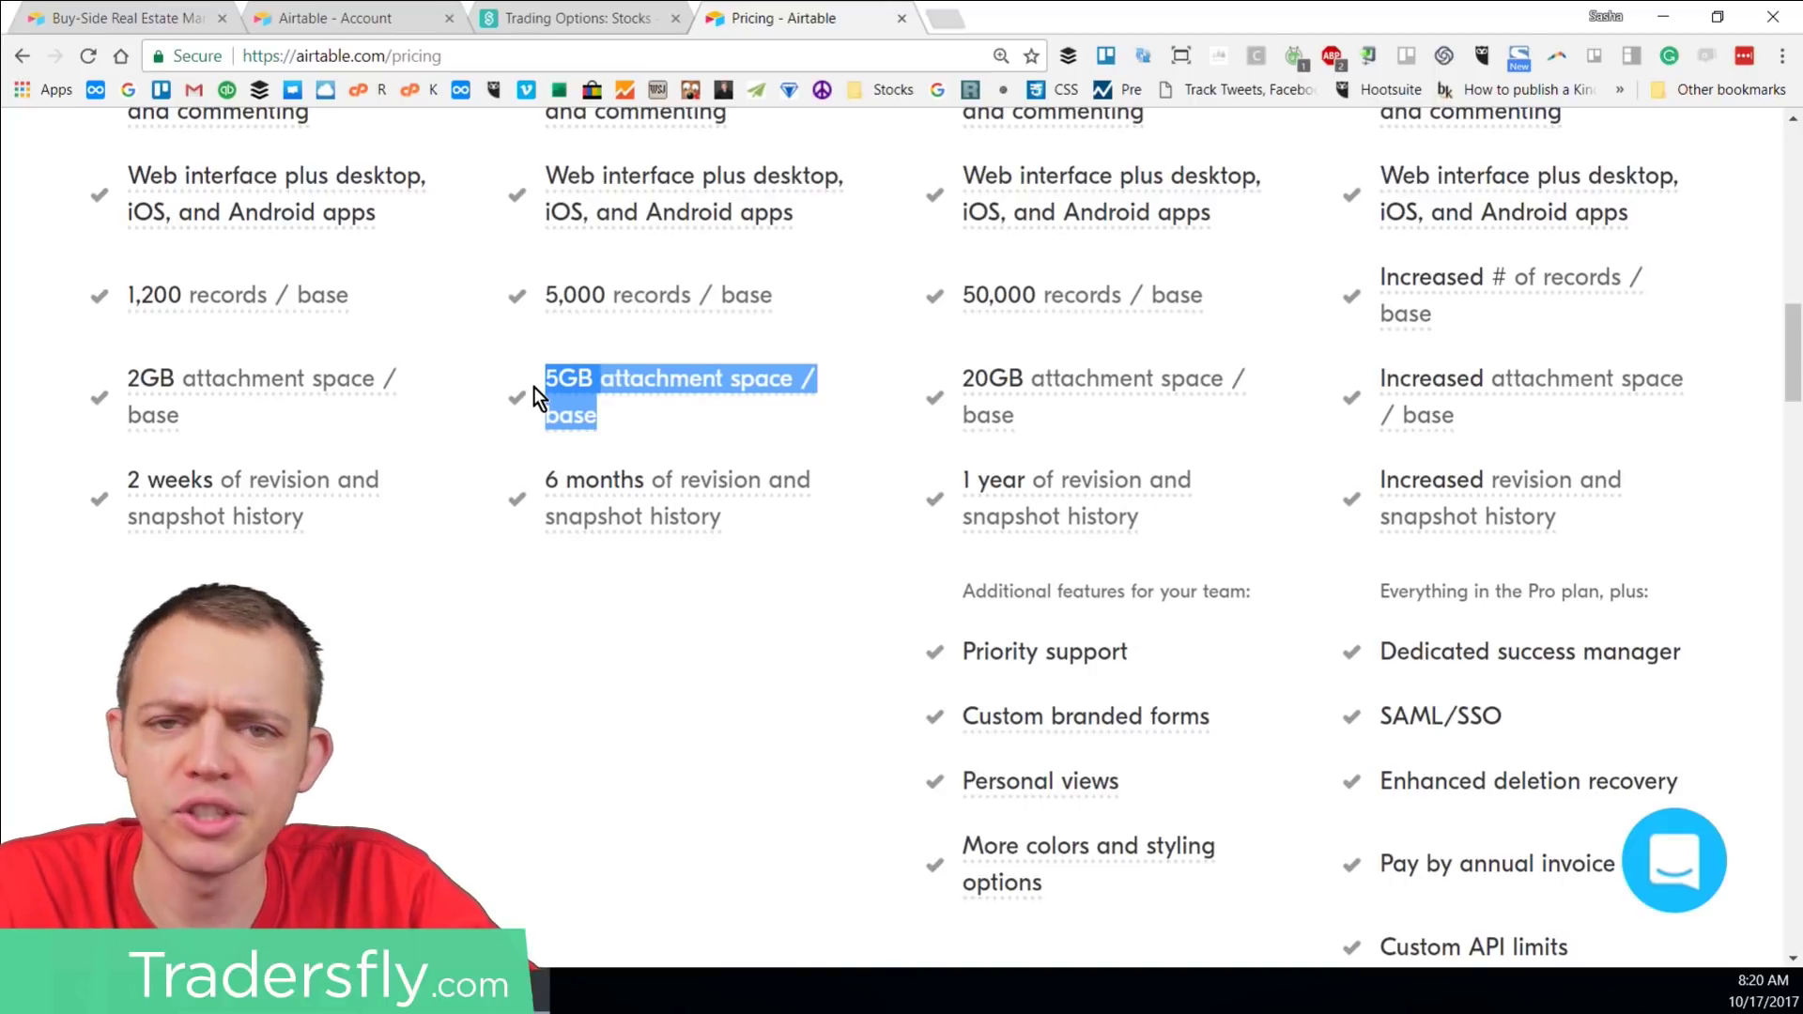
pyautogui.click(648, 422)
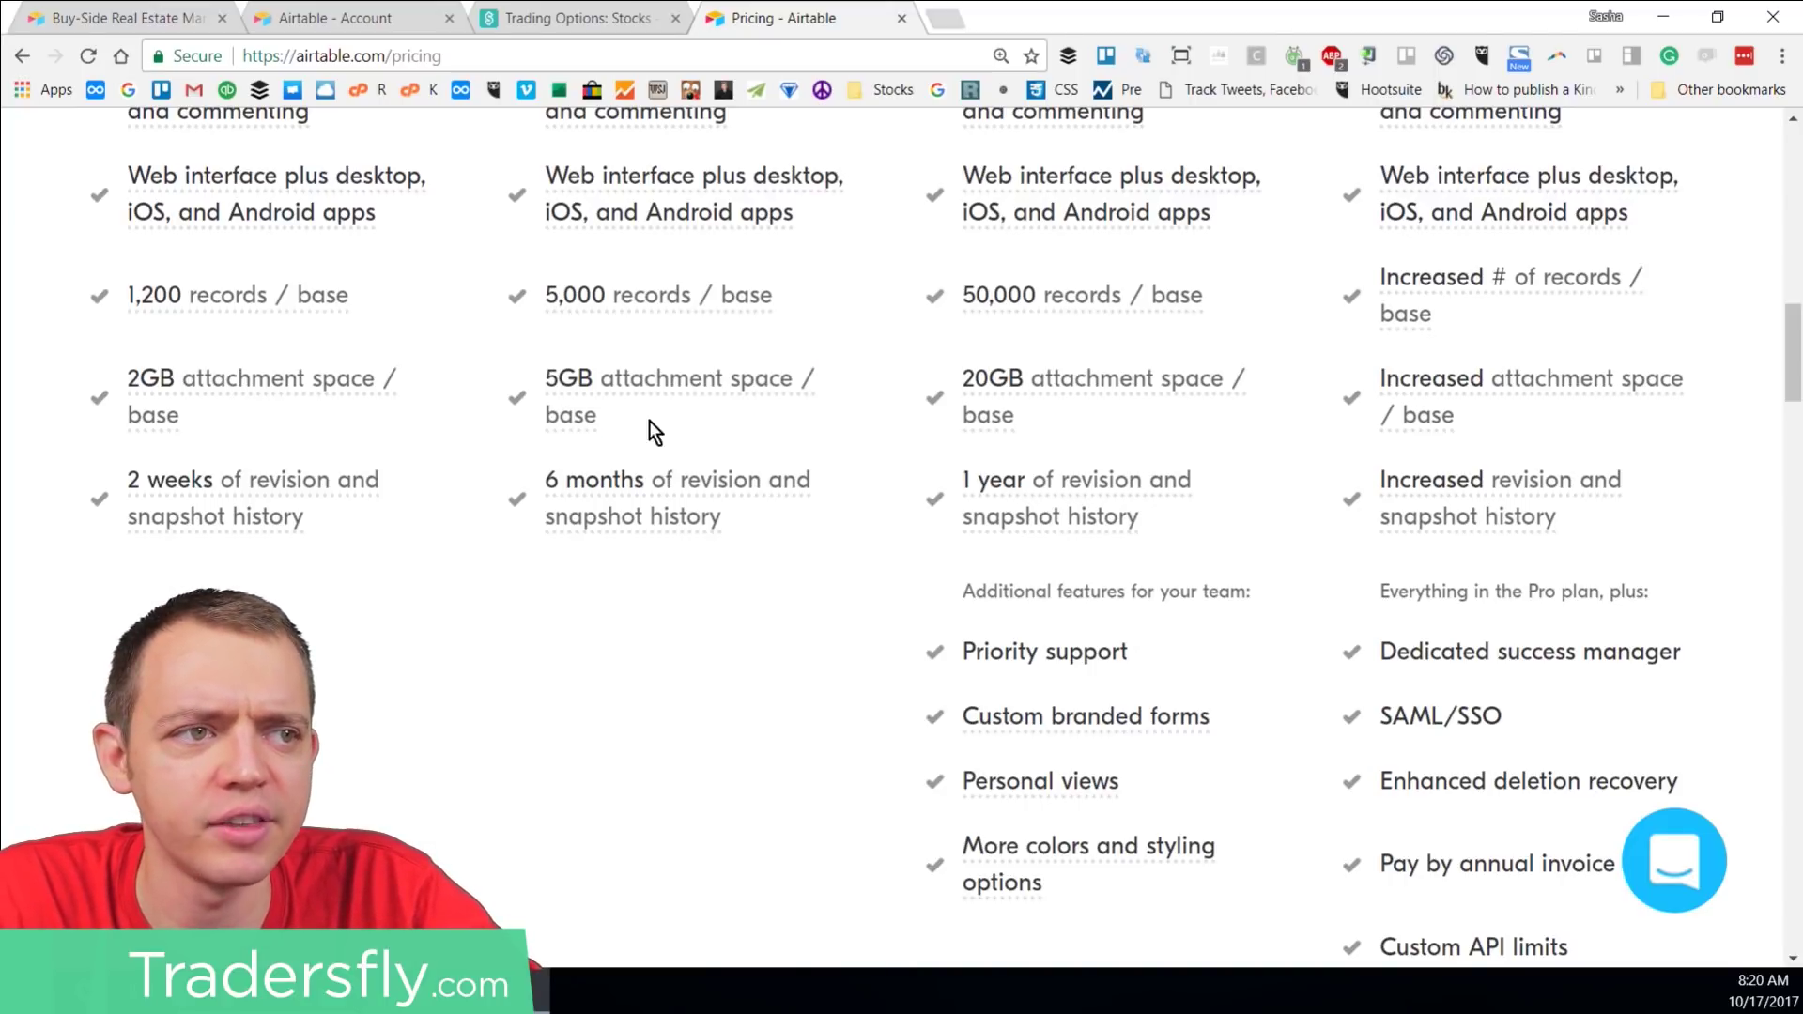
# Step: Review the prices of the Free, Plus, Pro and Enterprise plans
pyautogui.scroll(10, 652, 387)
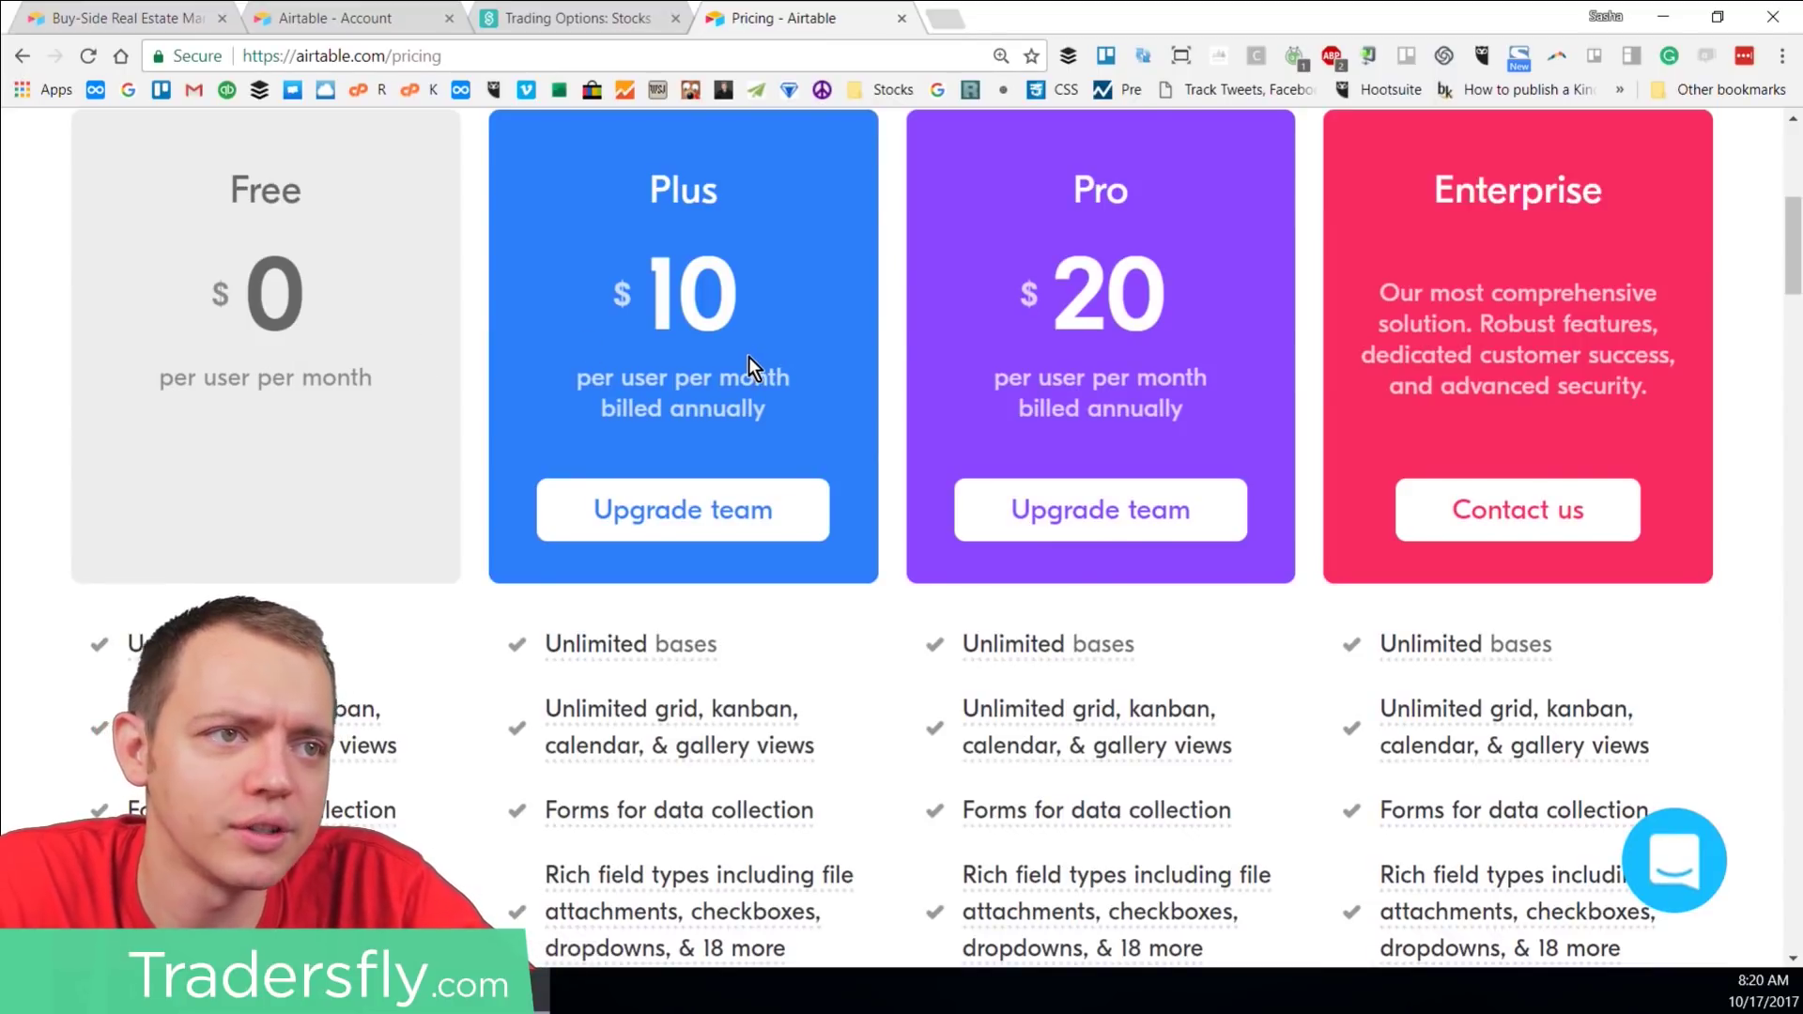
pyautogui.scroll(5, 747, 358)
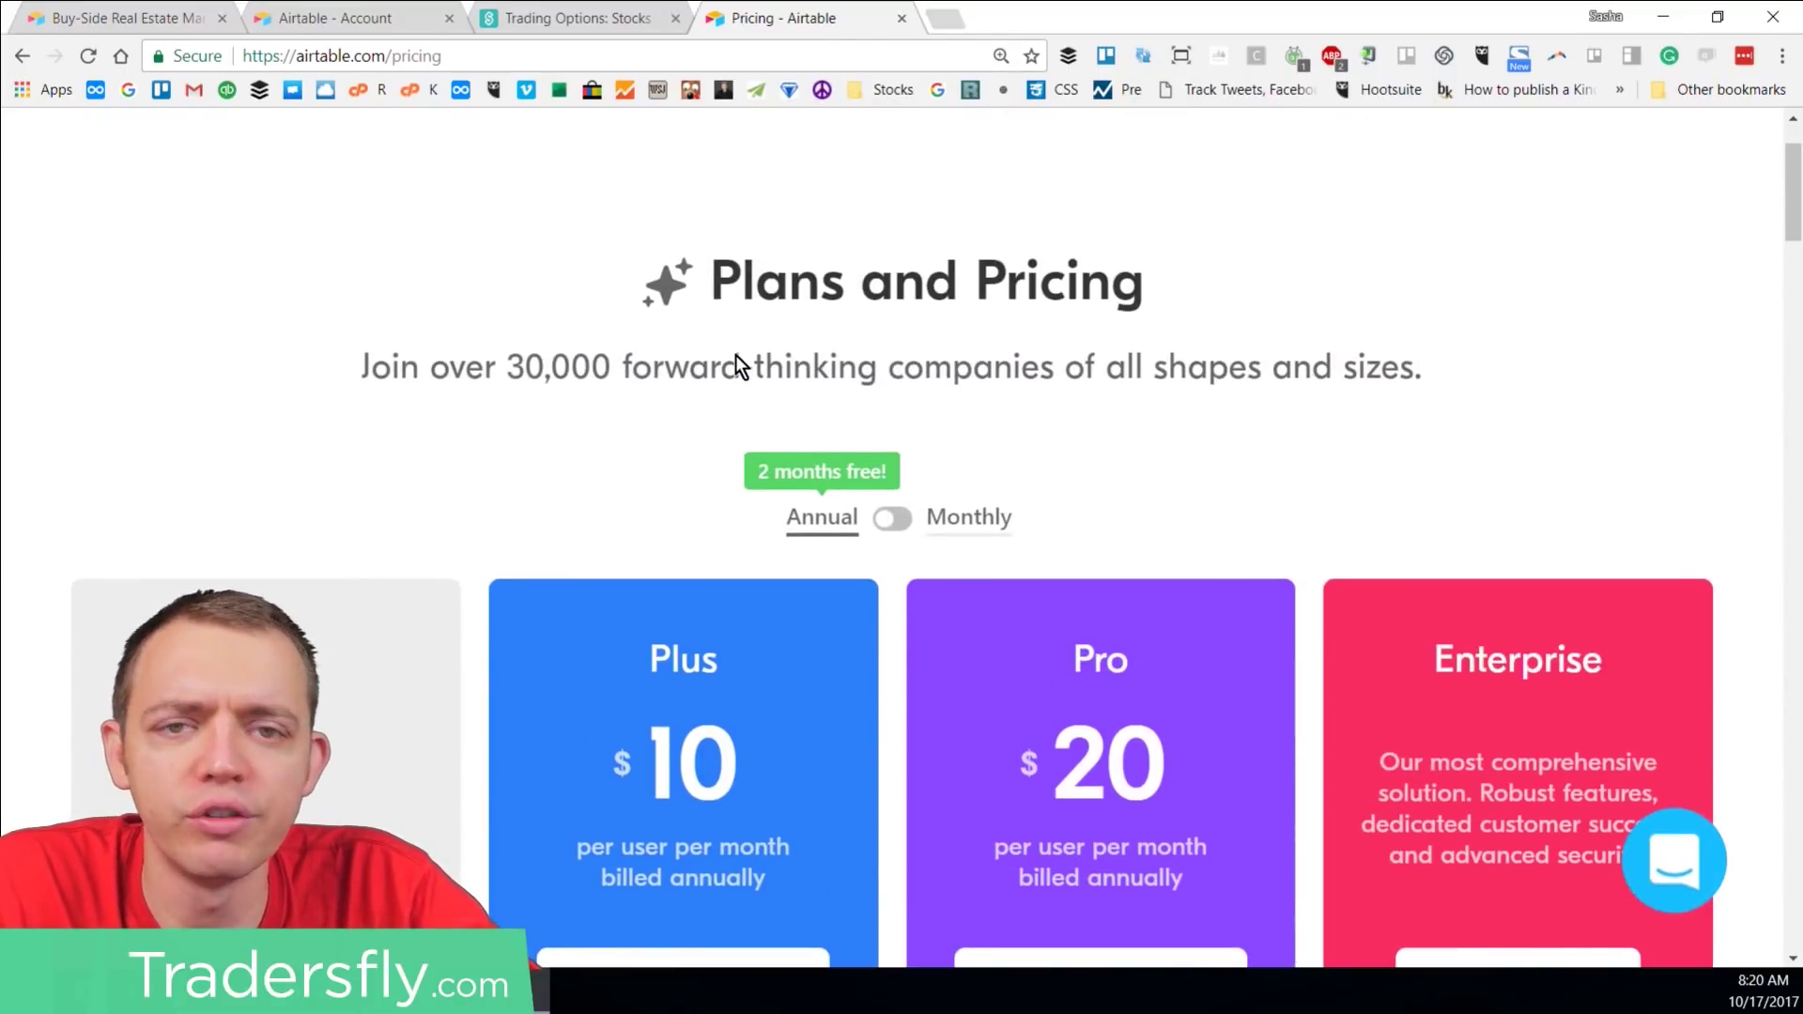
pyautogui.scroll(-4, 738, 445)
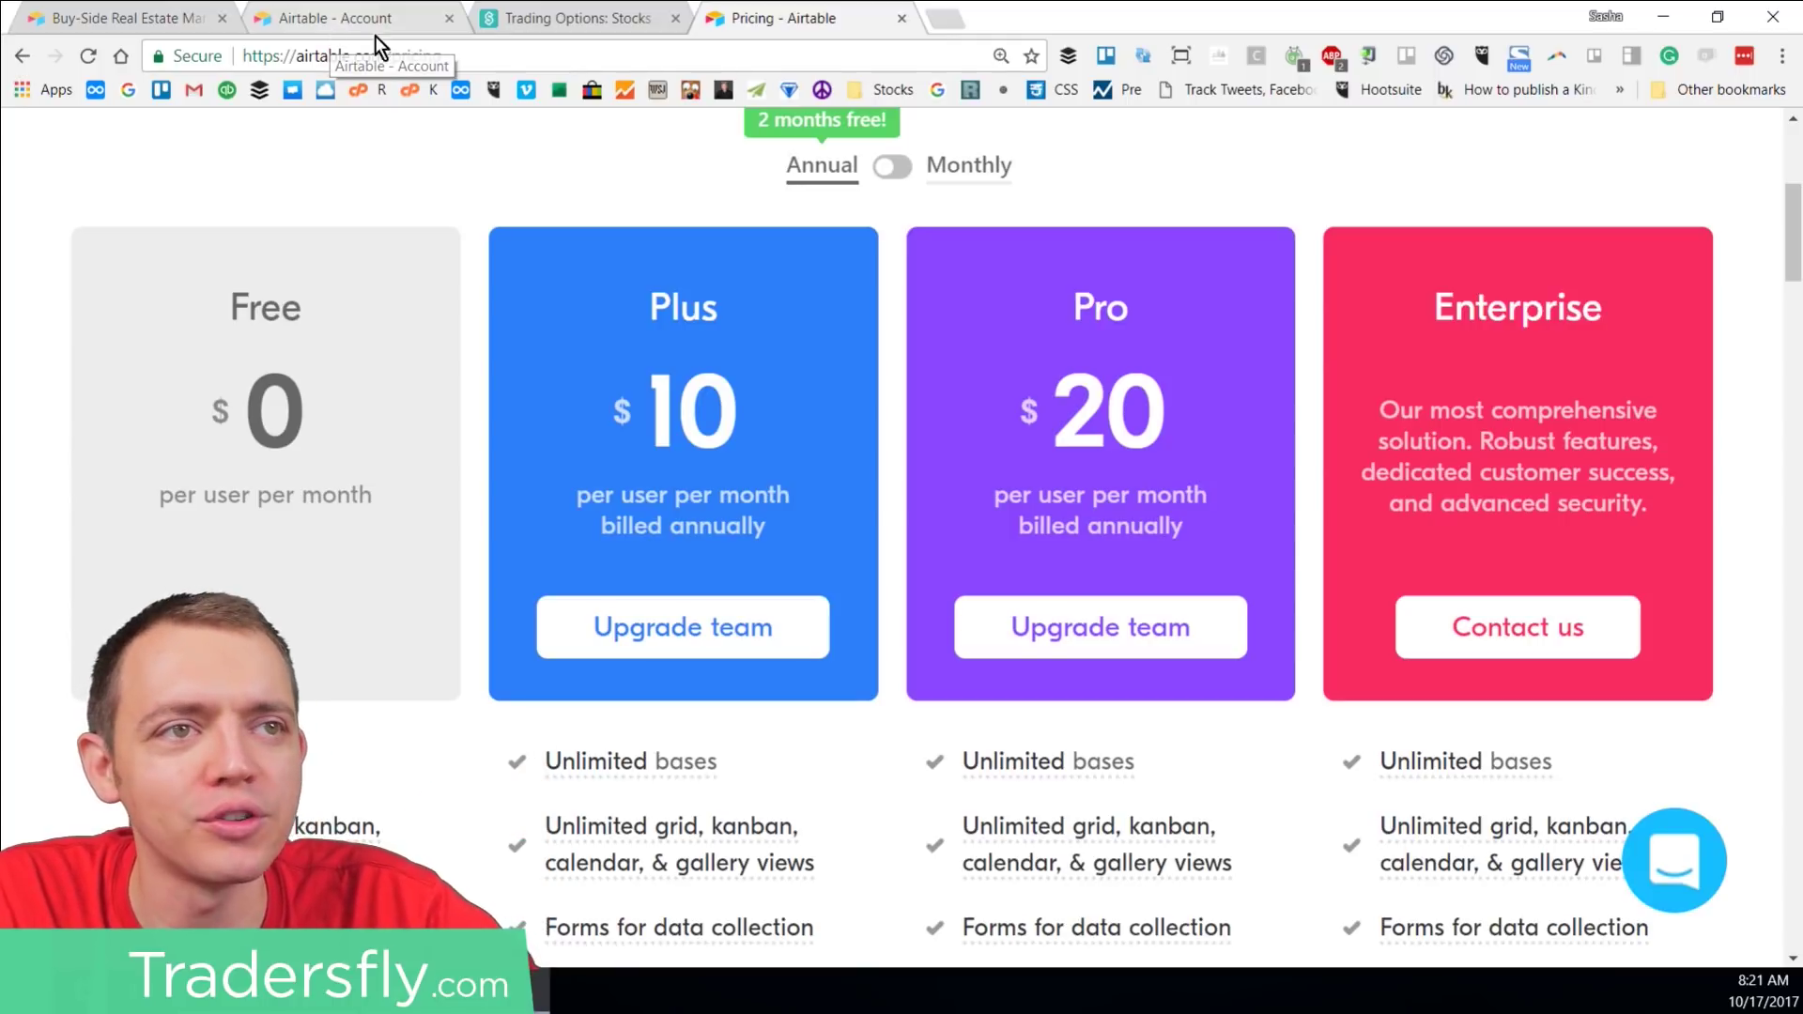
# Step: View New Table in the Trading Options base, and return to the beginning of the Pricing page
pyautogui.click(552, 25)
pyautogui.click(143, 221)
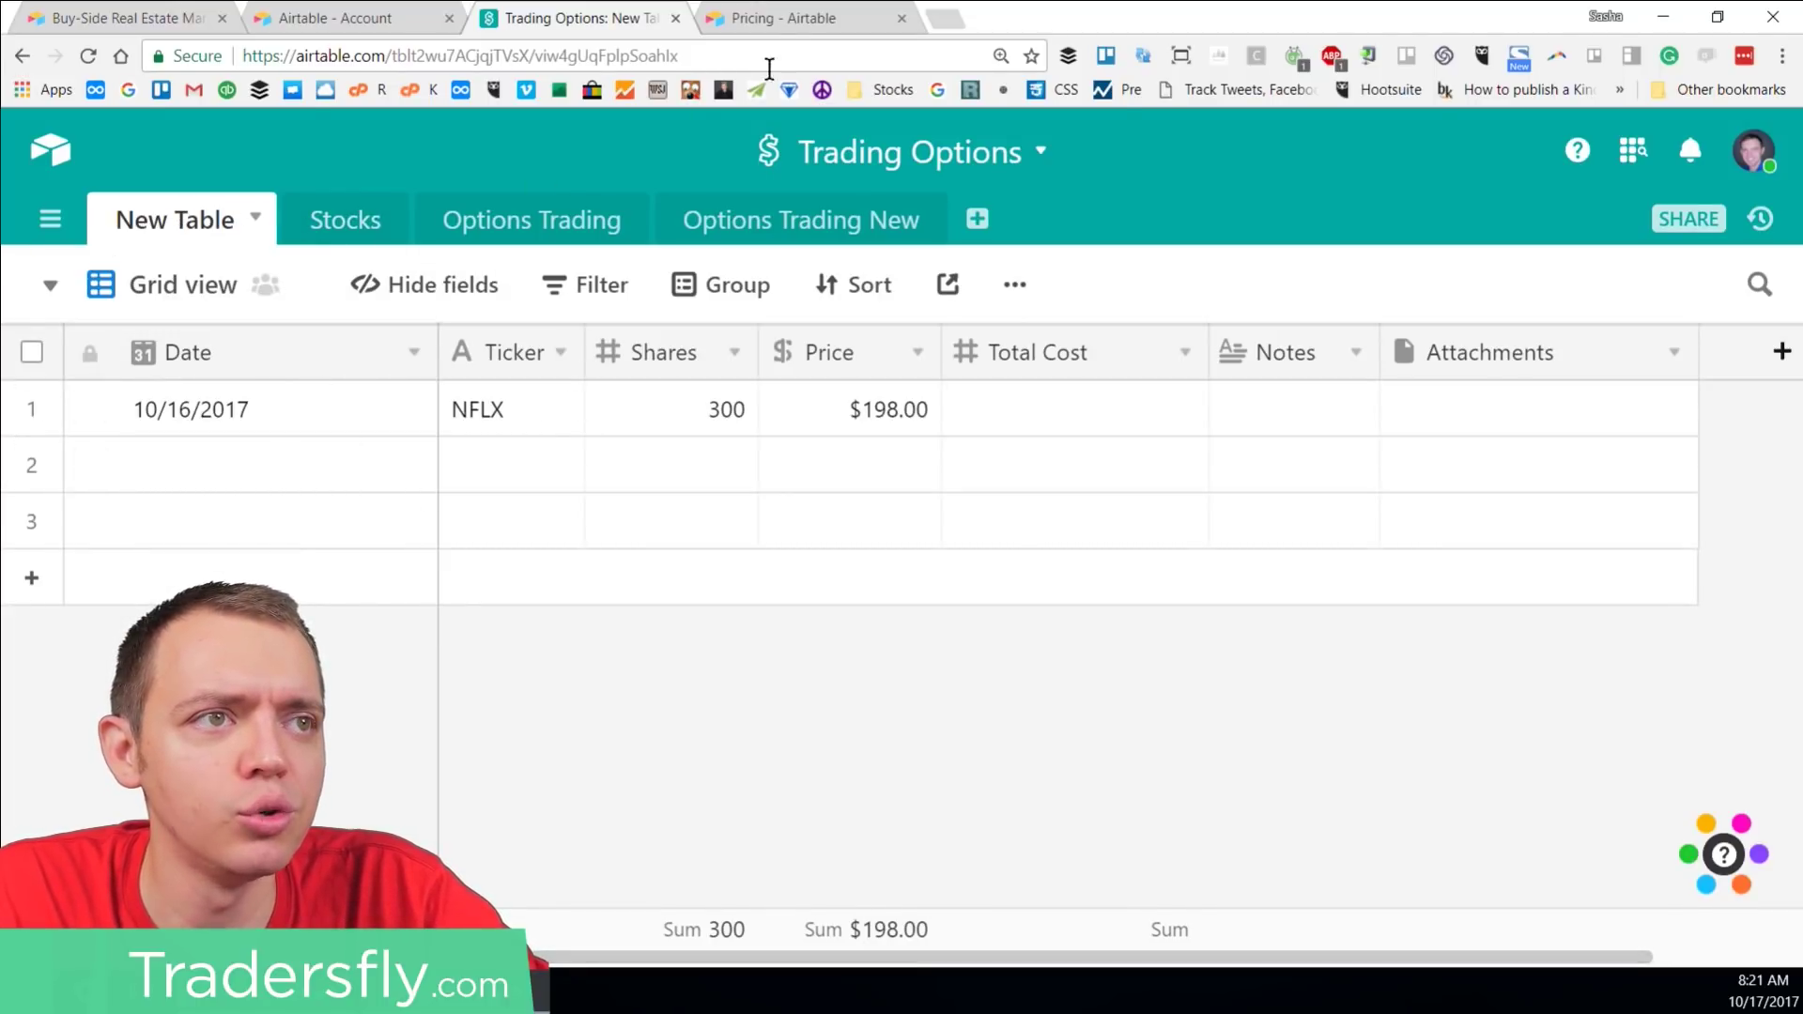
pyautogui.click(753, 21)
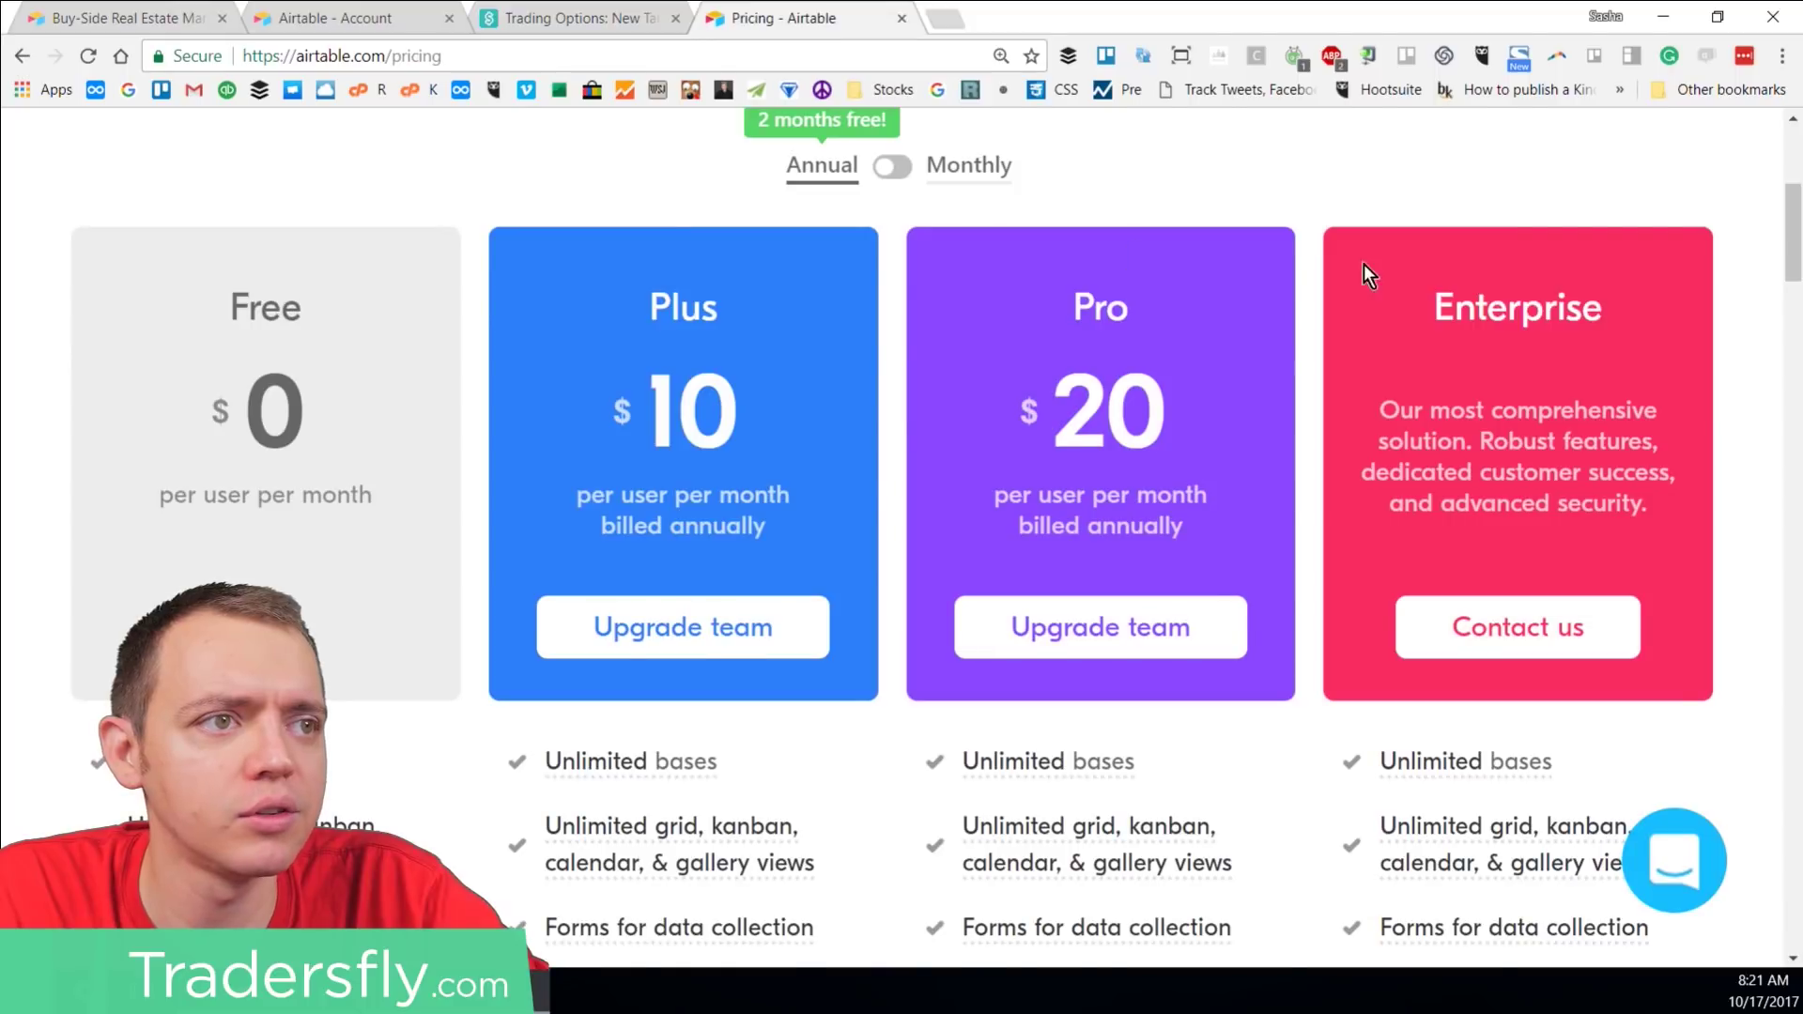
pyautogui.scroll(5, 1503, 263)
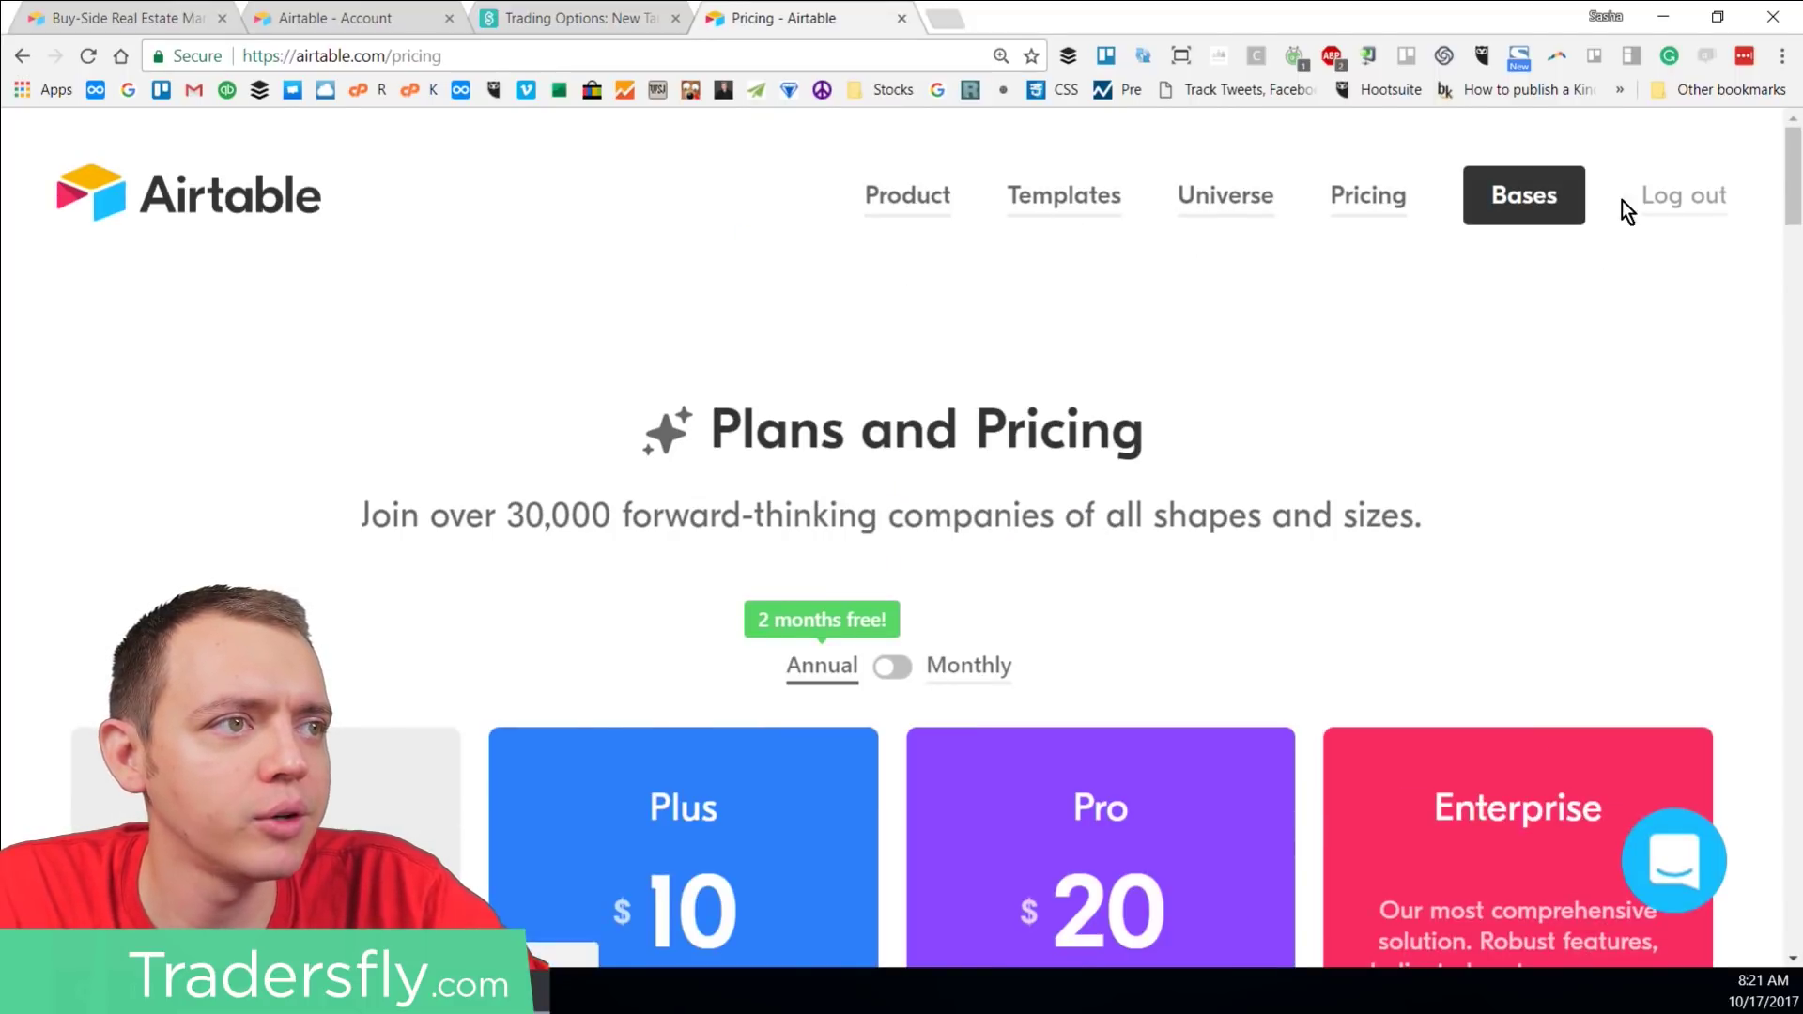
# Step: Go to the bases overview and look through the existing bases of the workspace
pyautogui.click(1485, 197)
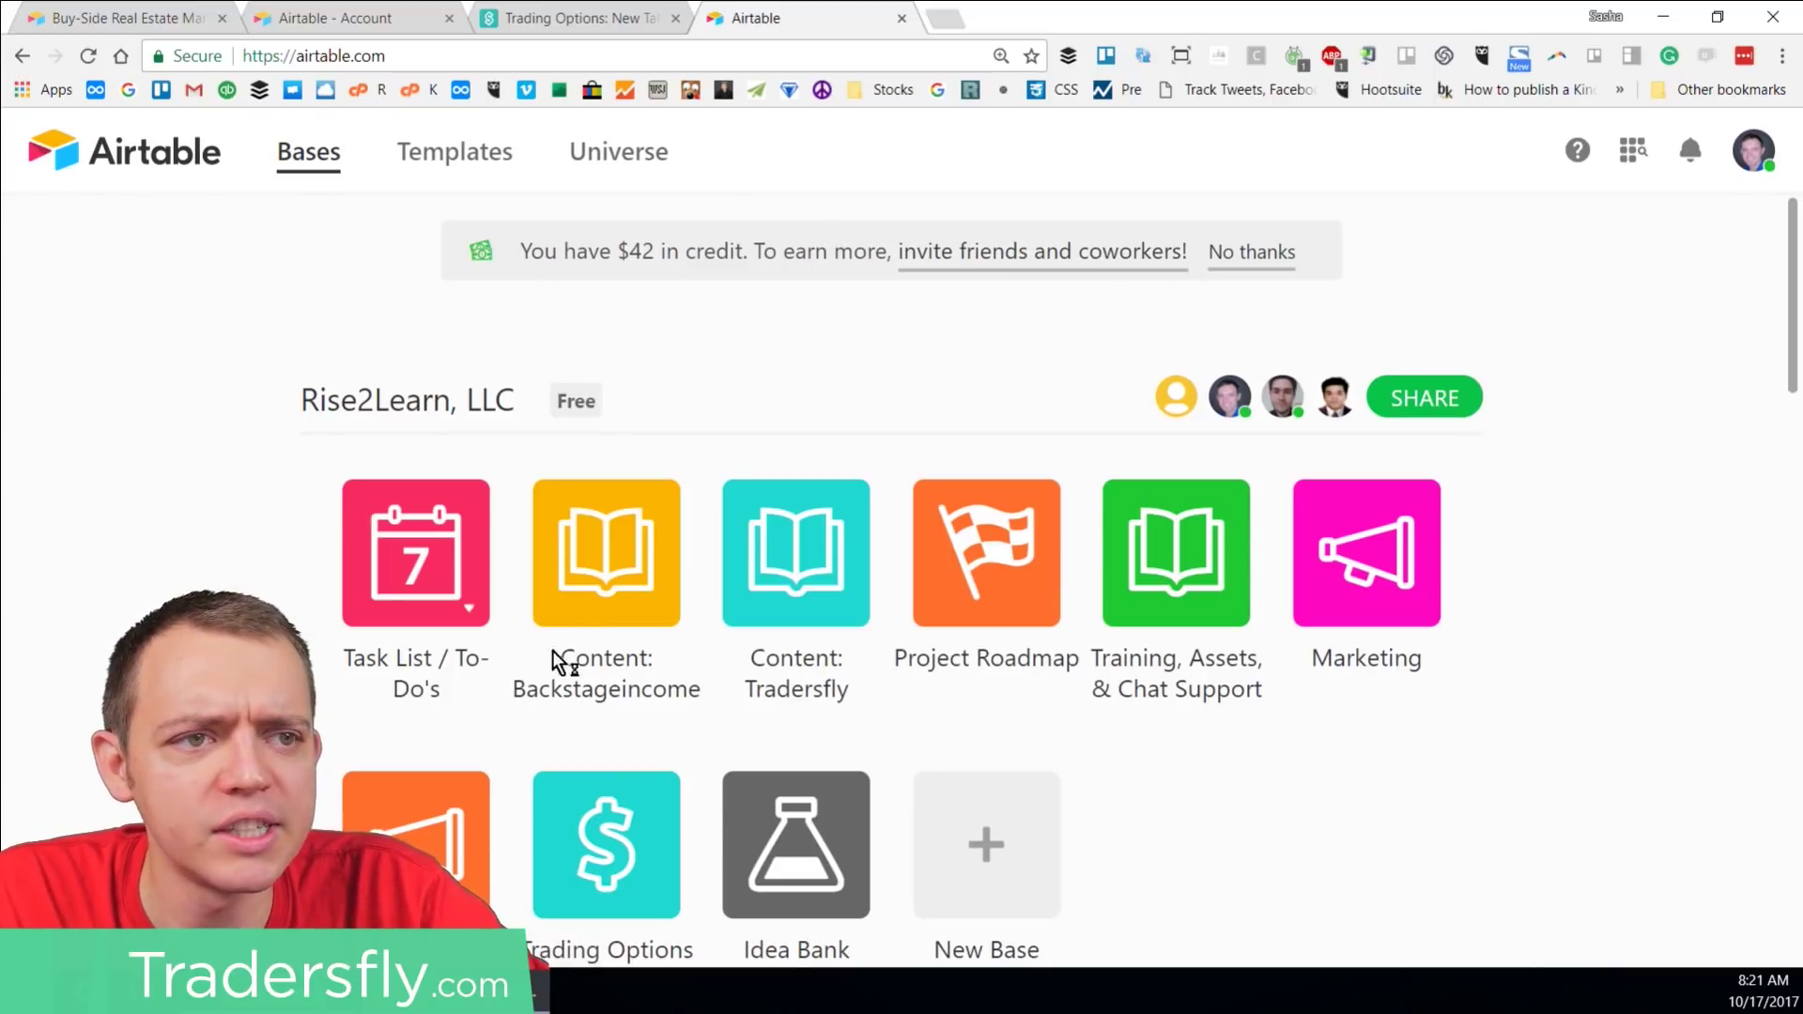
pyautogui.scroll(-1, 602, 575)
pyautogui.scroll(-2, 602, 575)
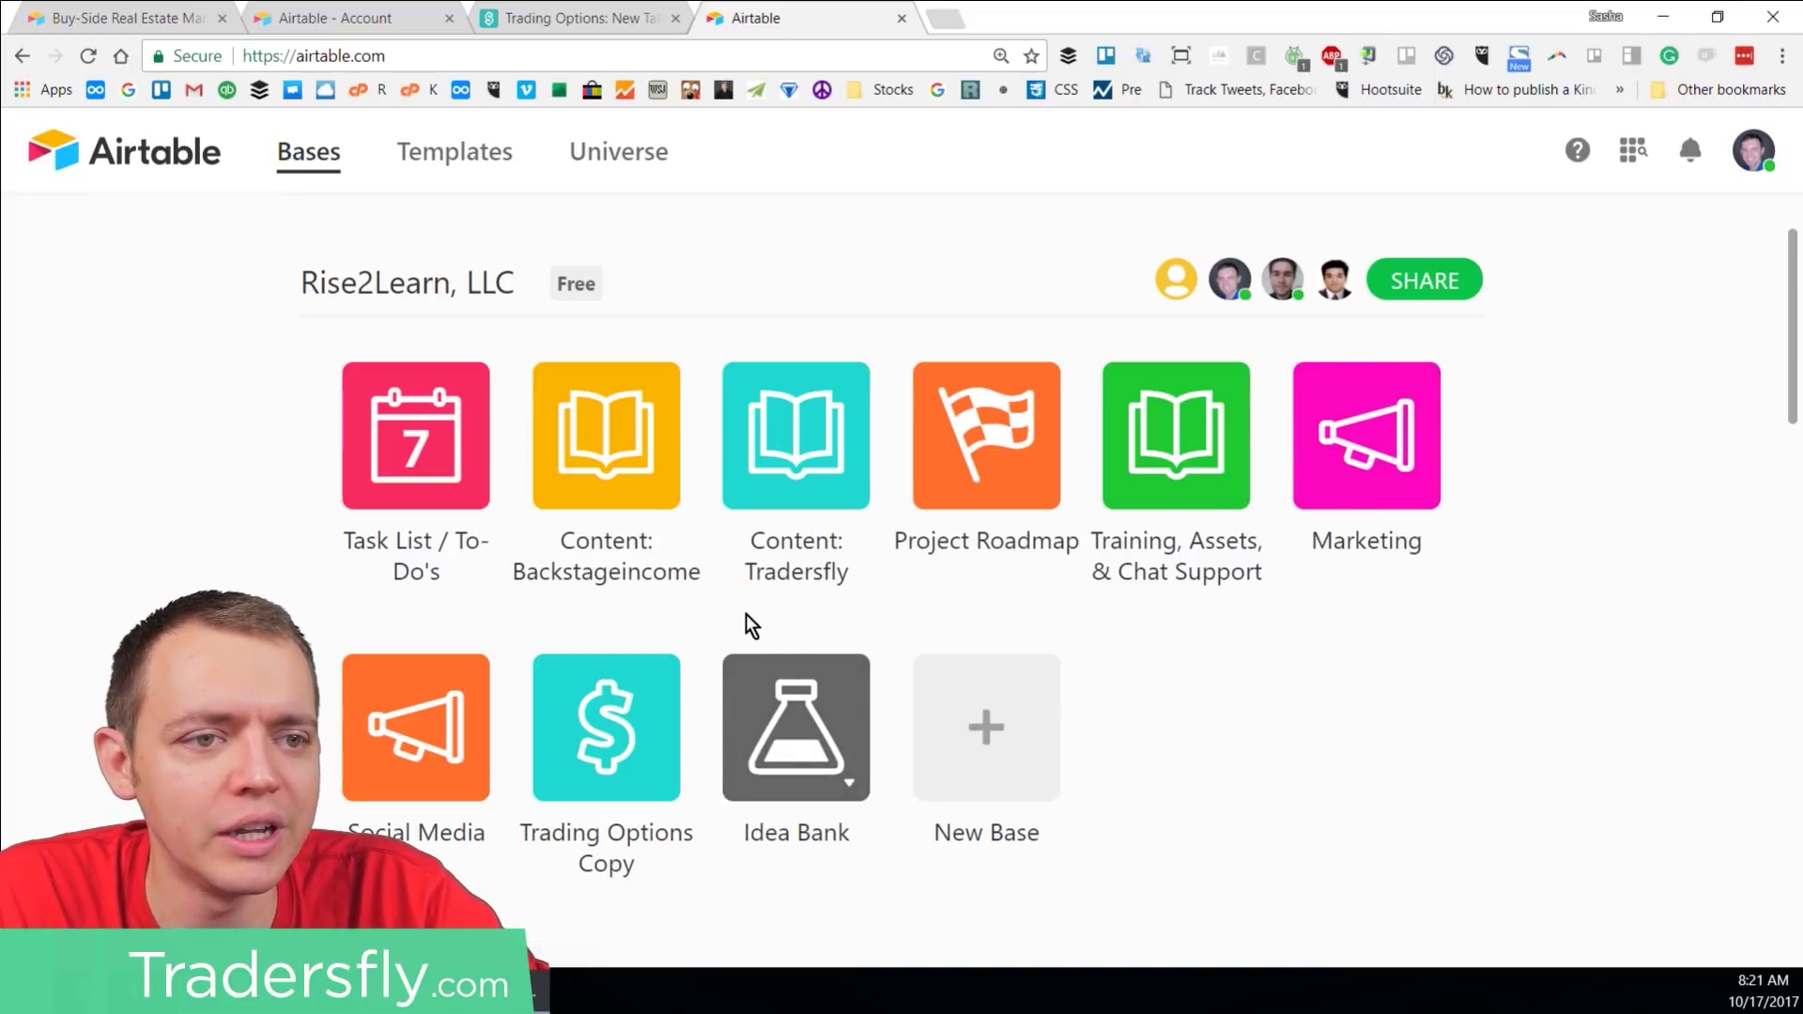
pyautogui.scroll(-4, 714, 606)
pyautogui.scroll(3, 728, 599)
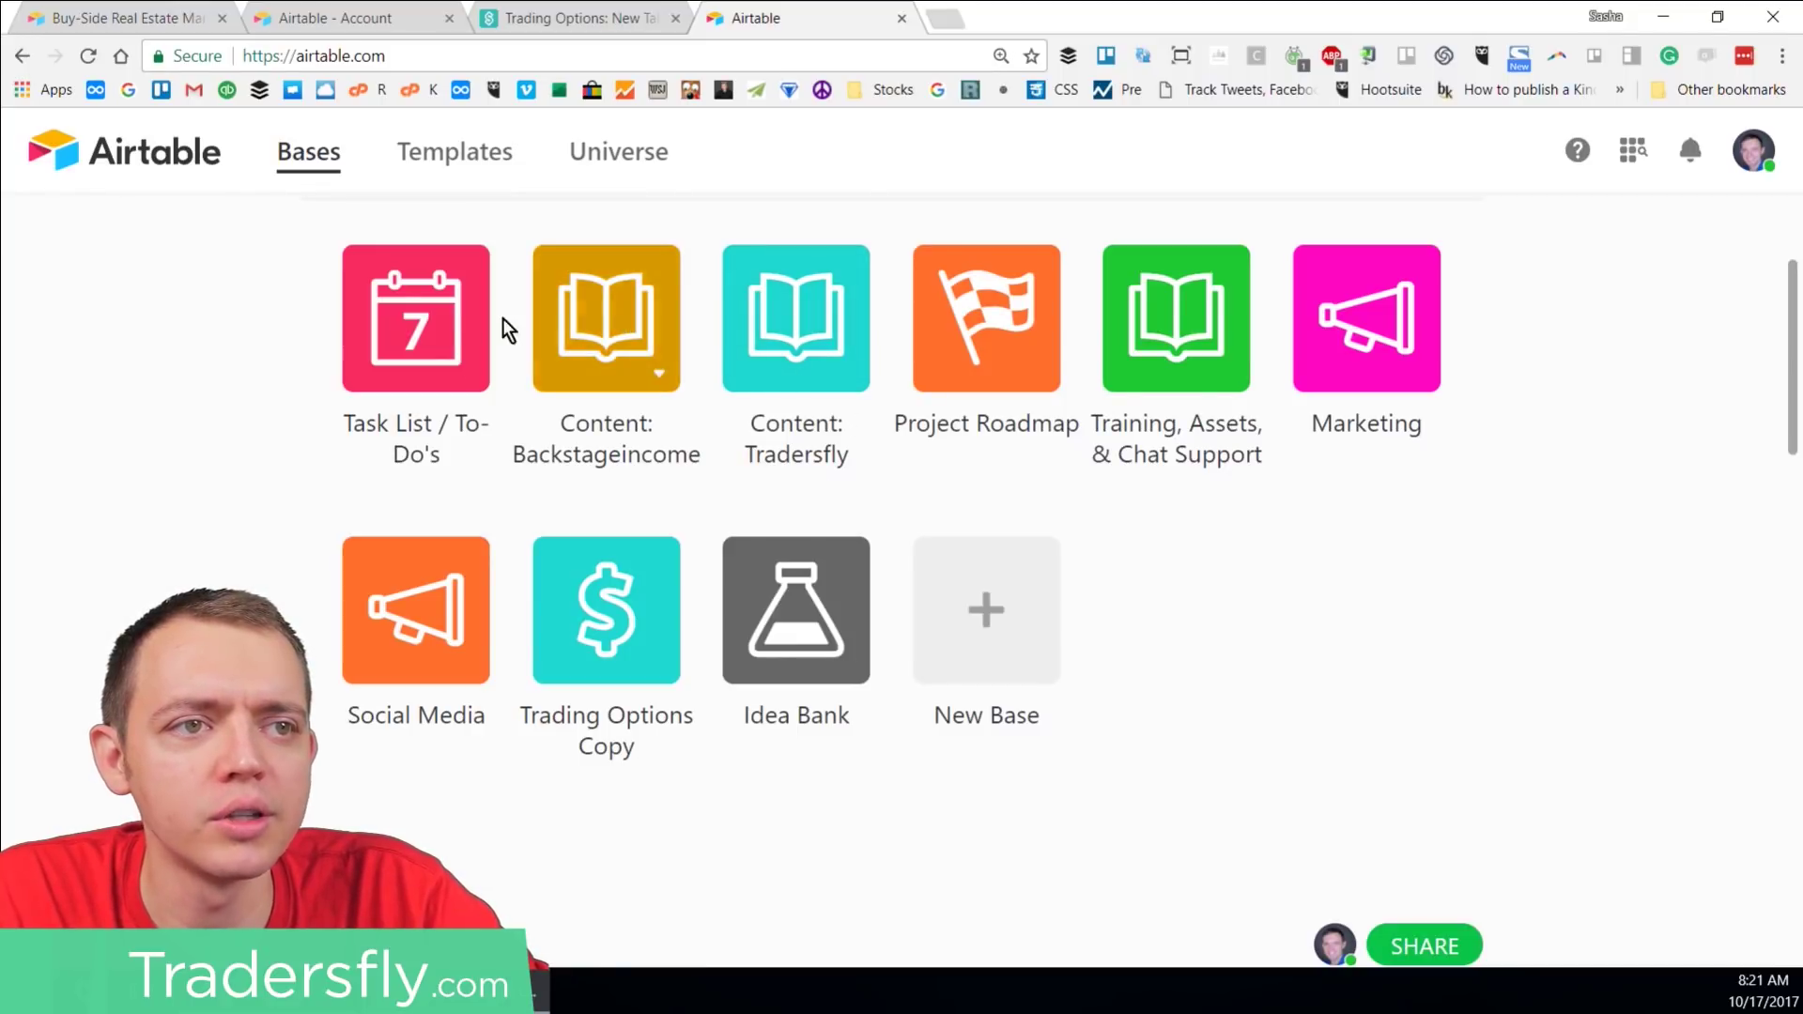
# Step: Start a new base from a template and browse the gallery as far as the Content production templates
pyautogui.click(993, 623)
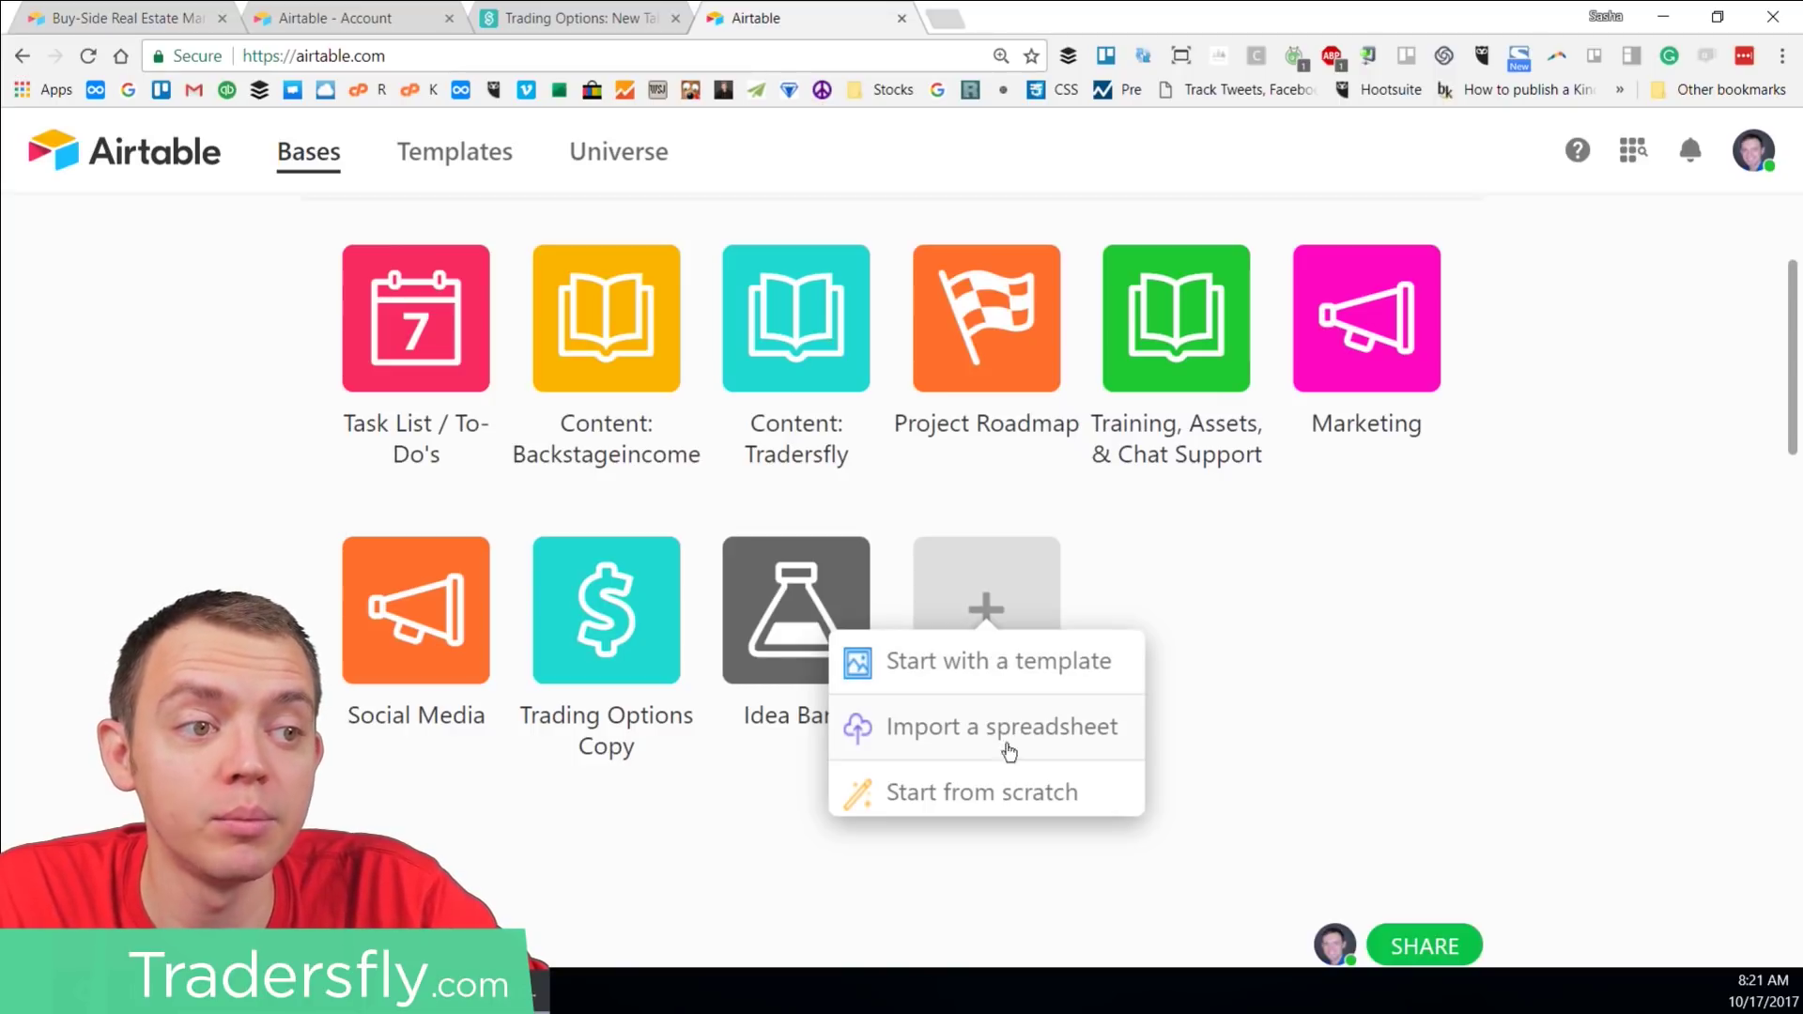
pyautogui.click(1002, 663)
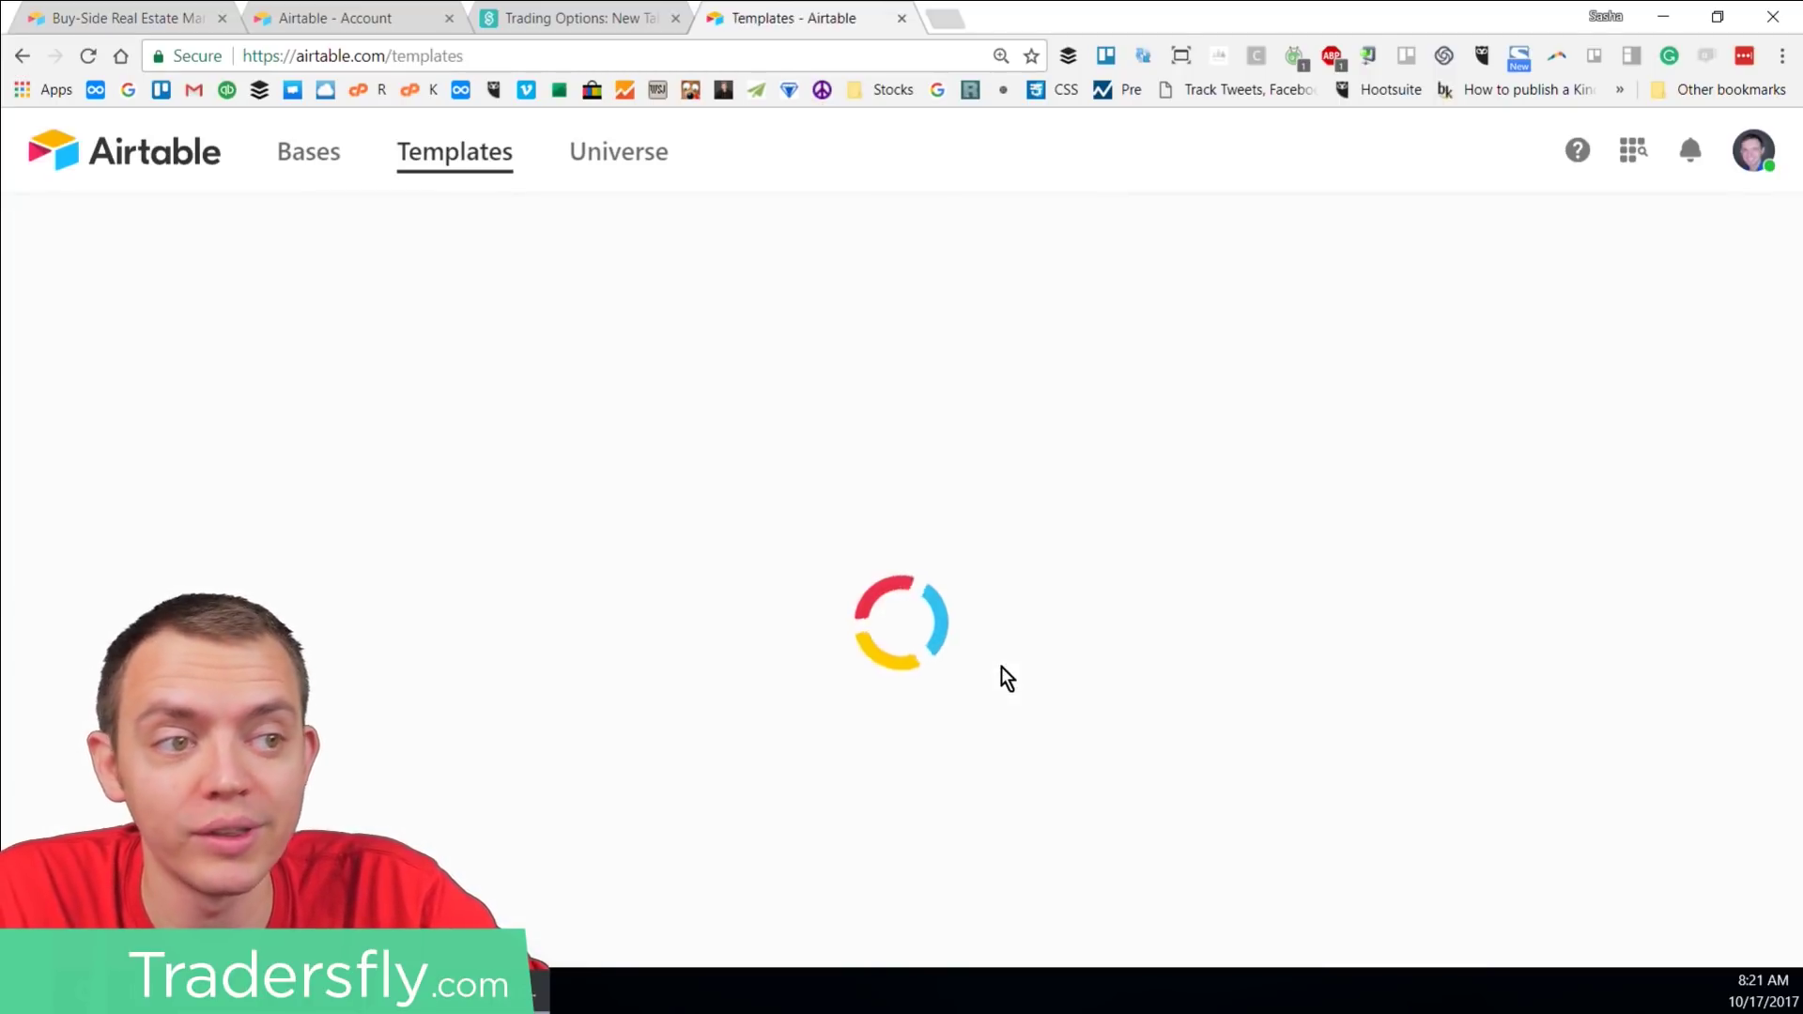
pyautogui.scroll(-2, 793, 517)
pyautogui.scroll(-2, 794, 516)
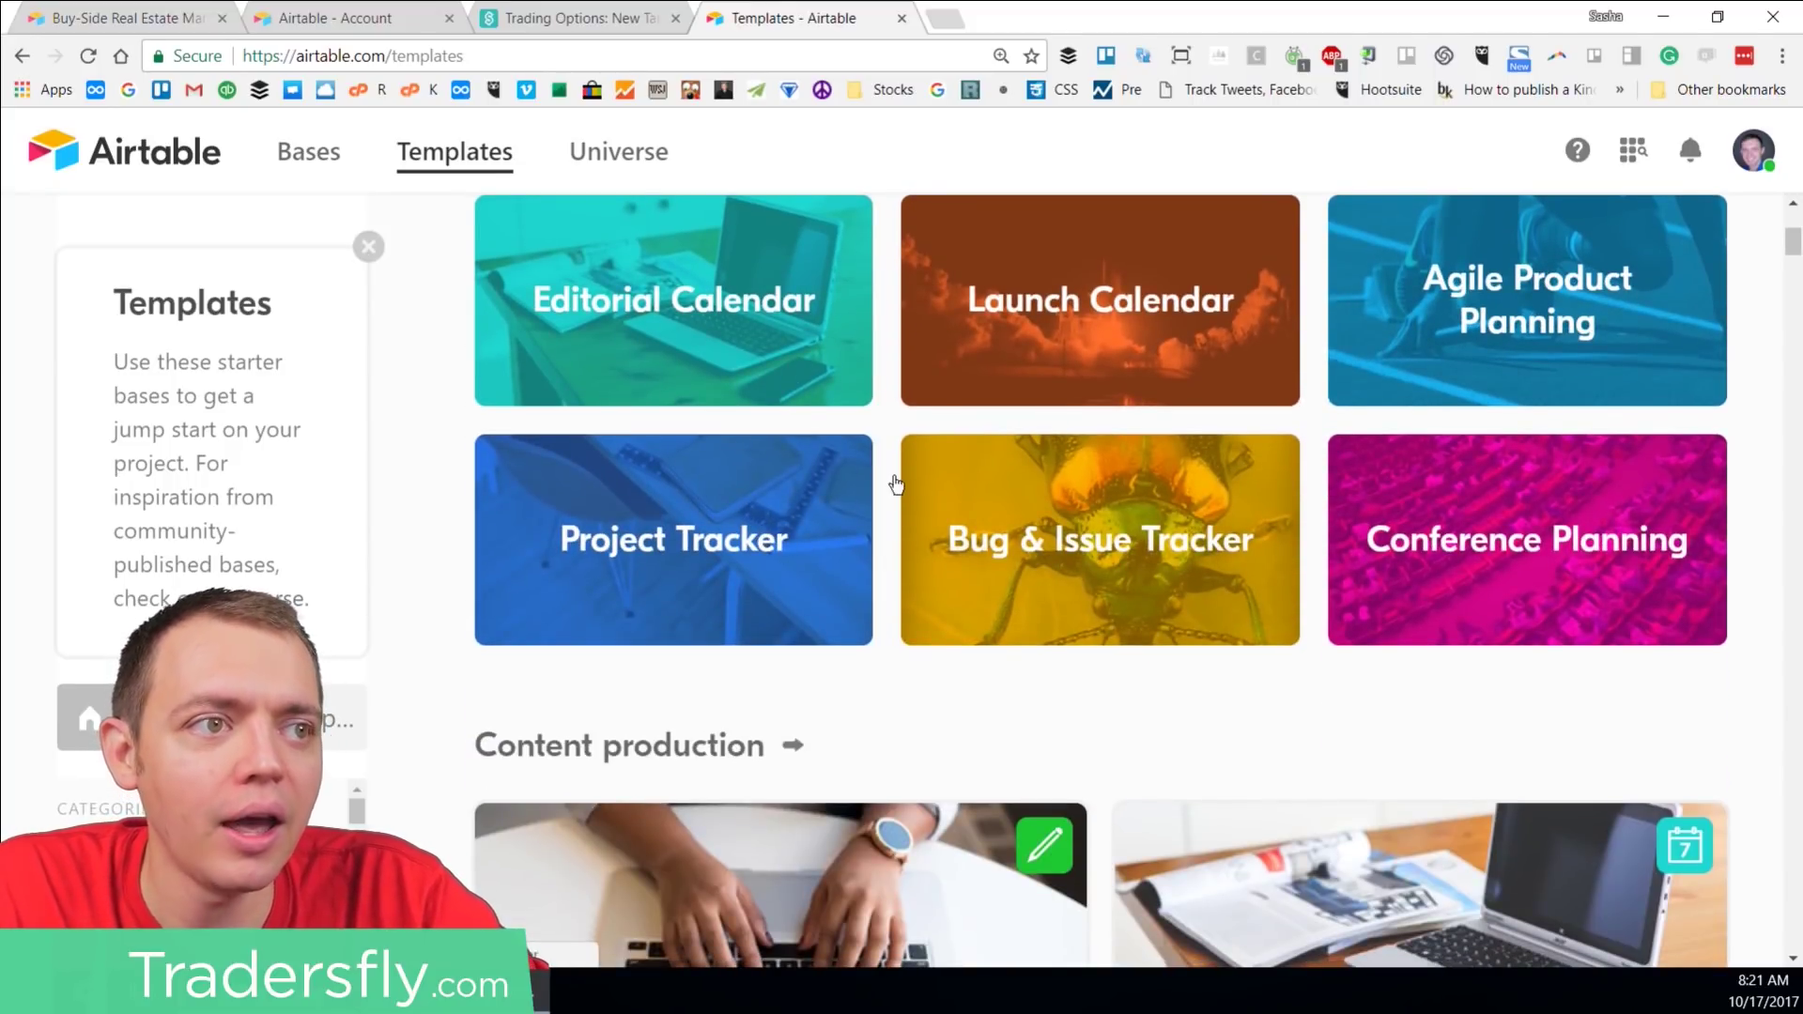
pyautogui.scroll(-1, 887, 486)
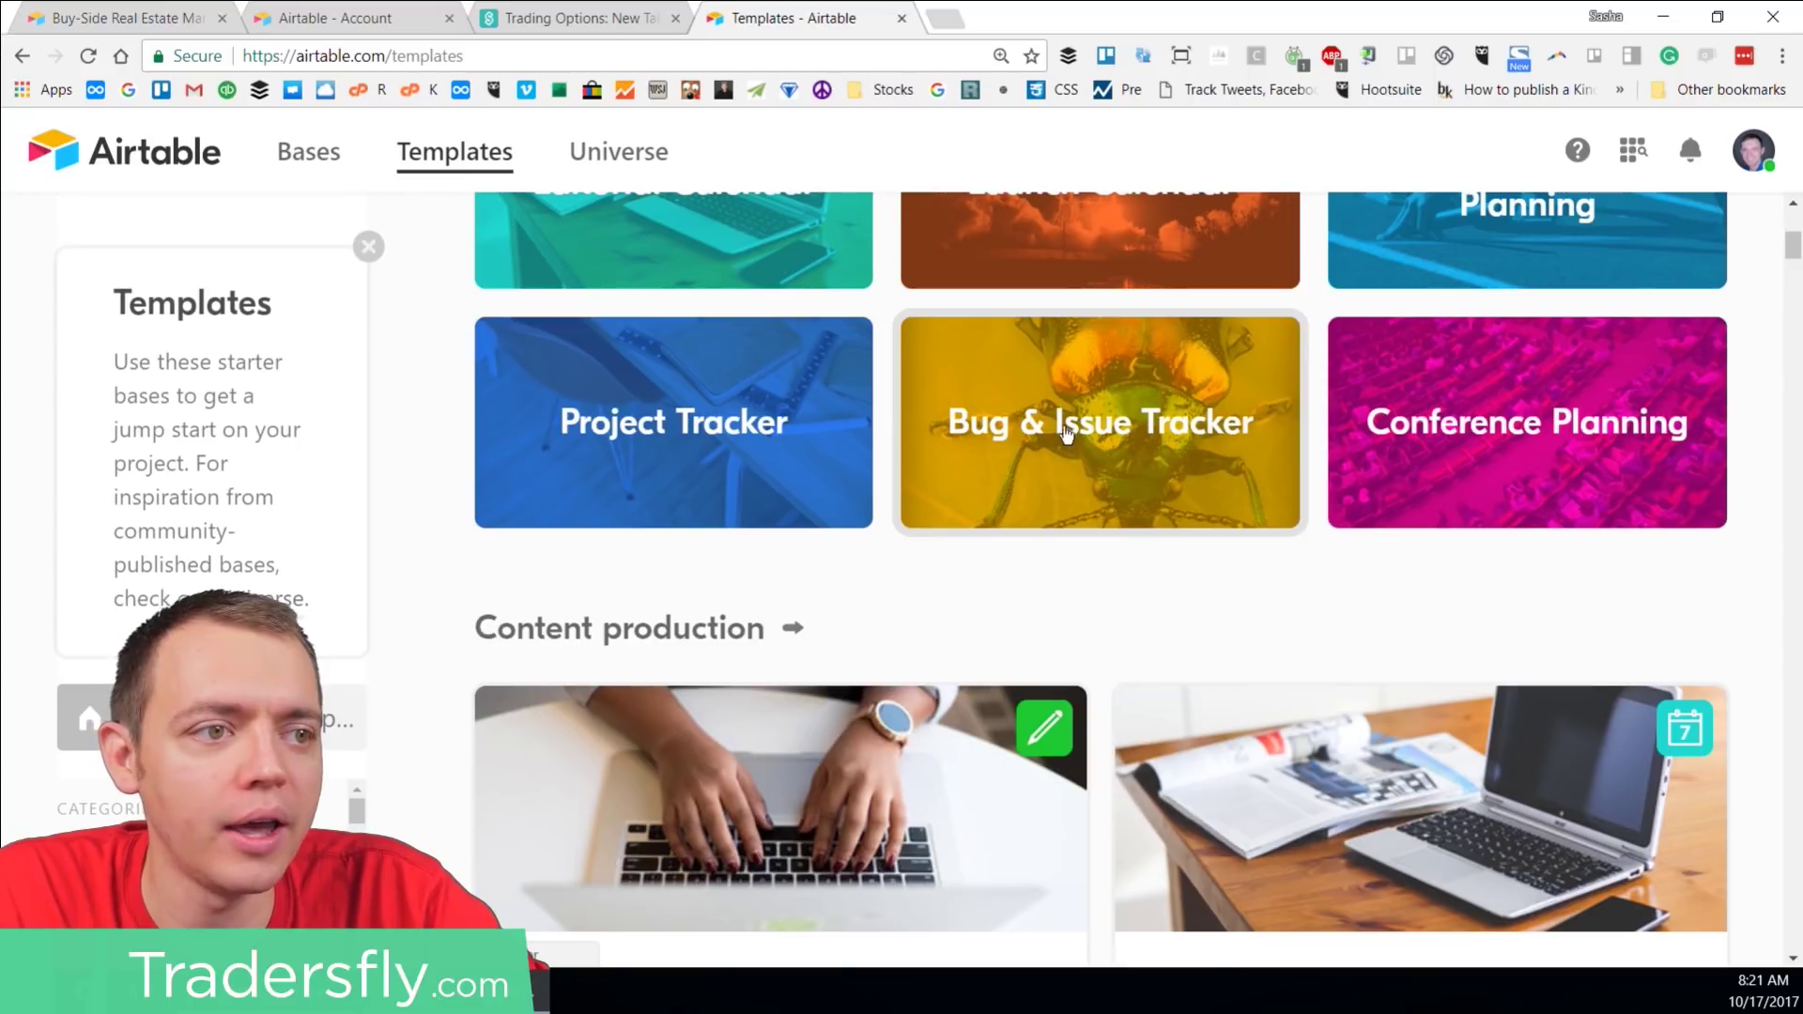
pyautogui.scroll(-5, 1038, 435)
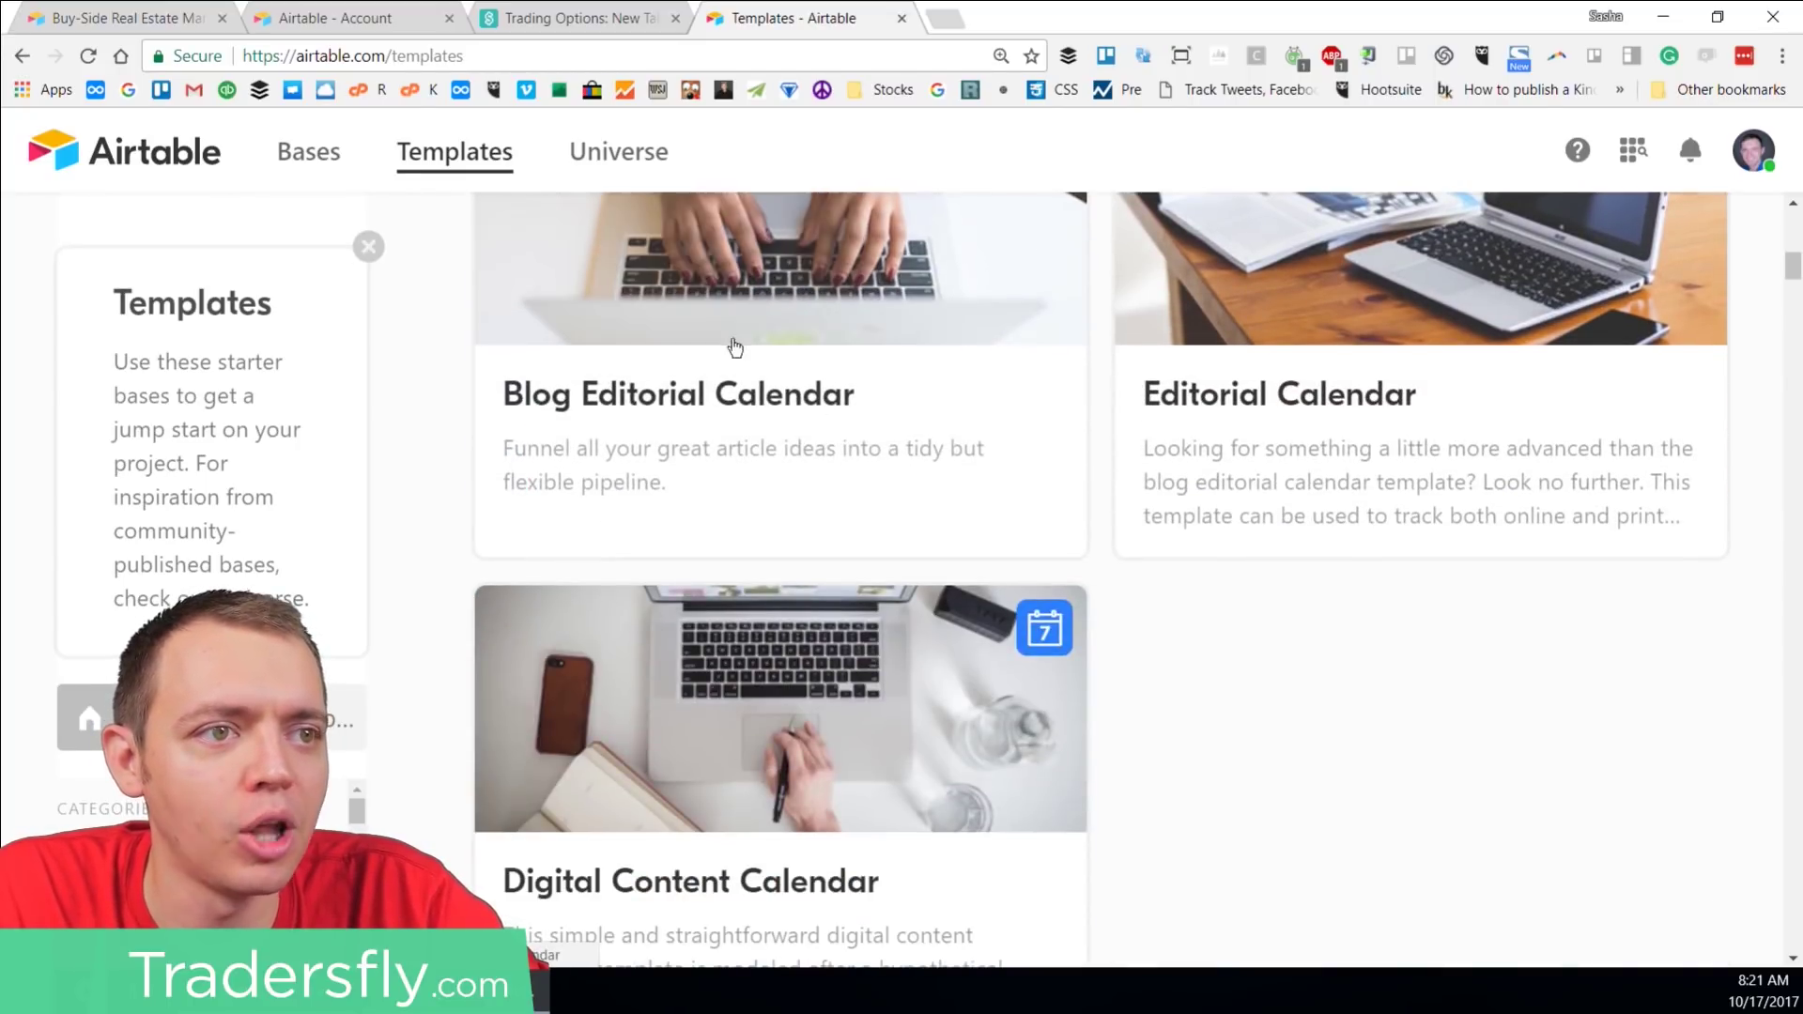
# Step: Preview the Blog Editorial Calendar template and add it to the workspace as a new base
pyautogui.click(736, 293)
pyautogui.scroll(-5, 872, 435)
pyautogui.scroll(-3, 872, 436)
pyautogui.scroll(2, 1147, 464)
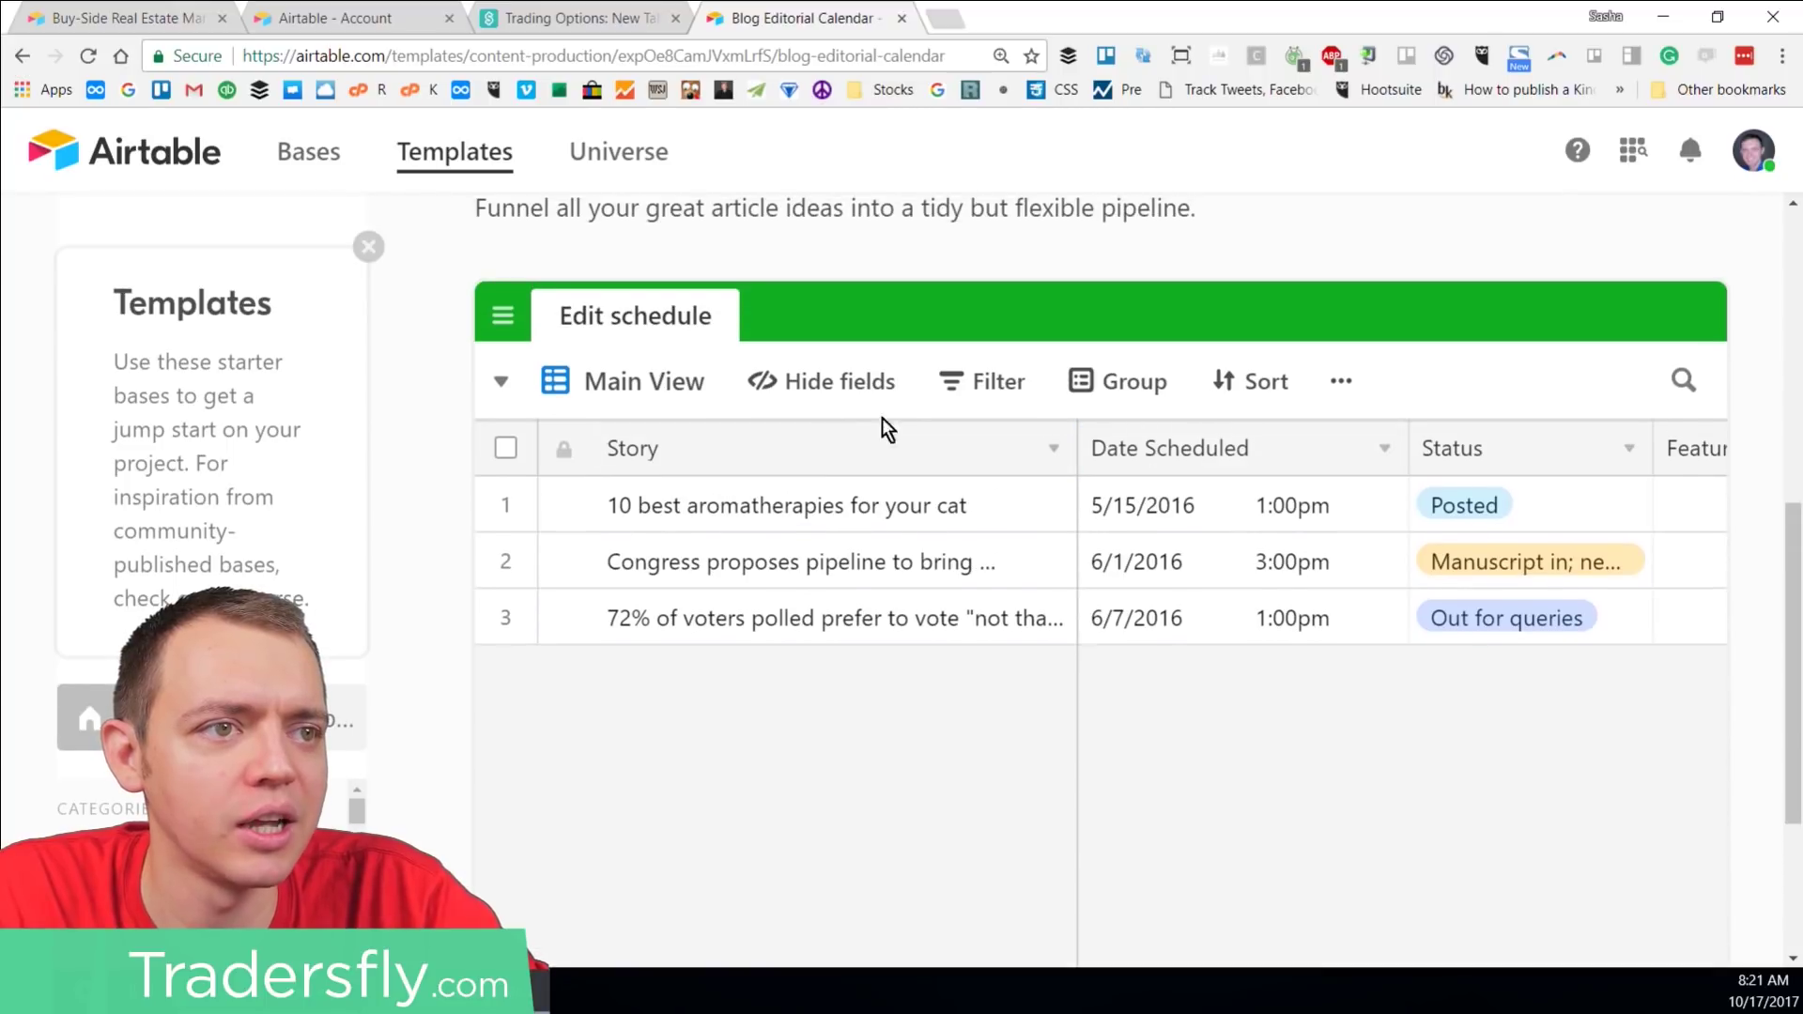
pyautogui.scroll(3, 1168, 485)
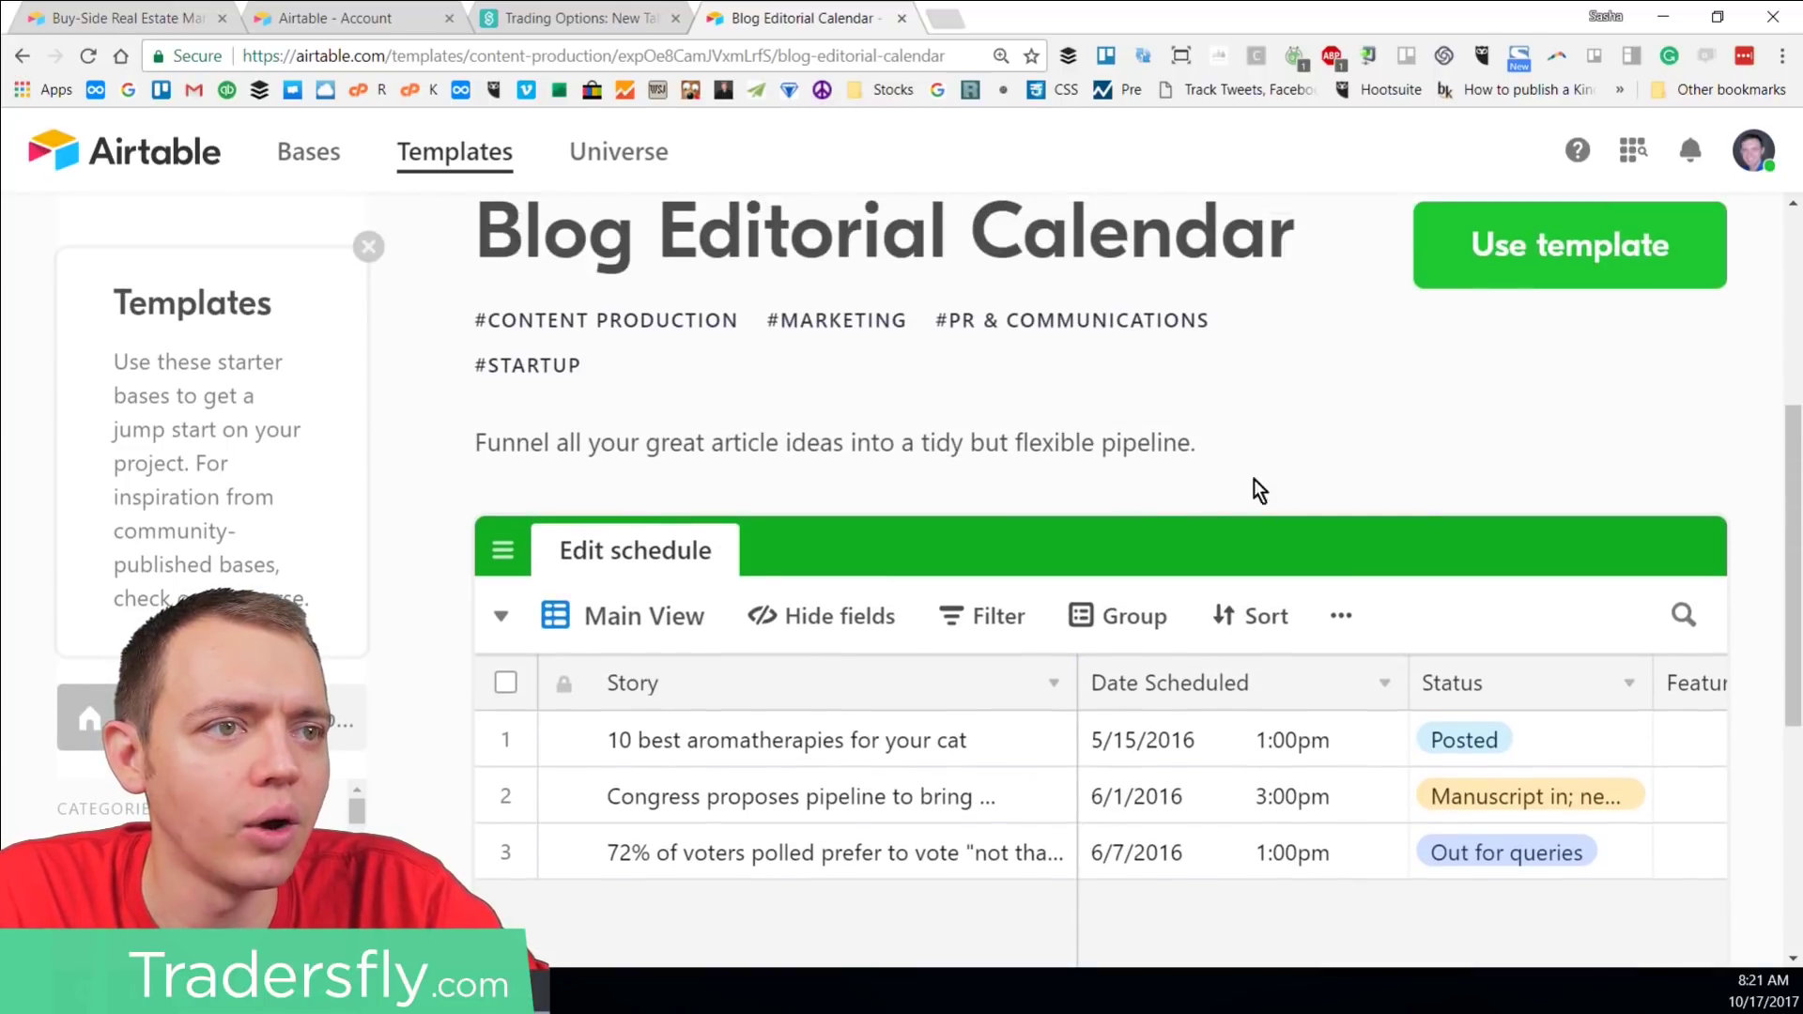
pyautogui.click(1539, 262)
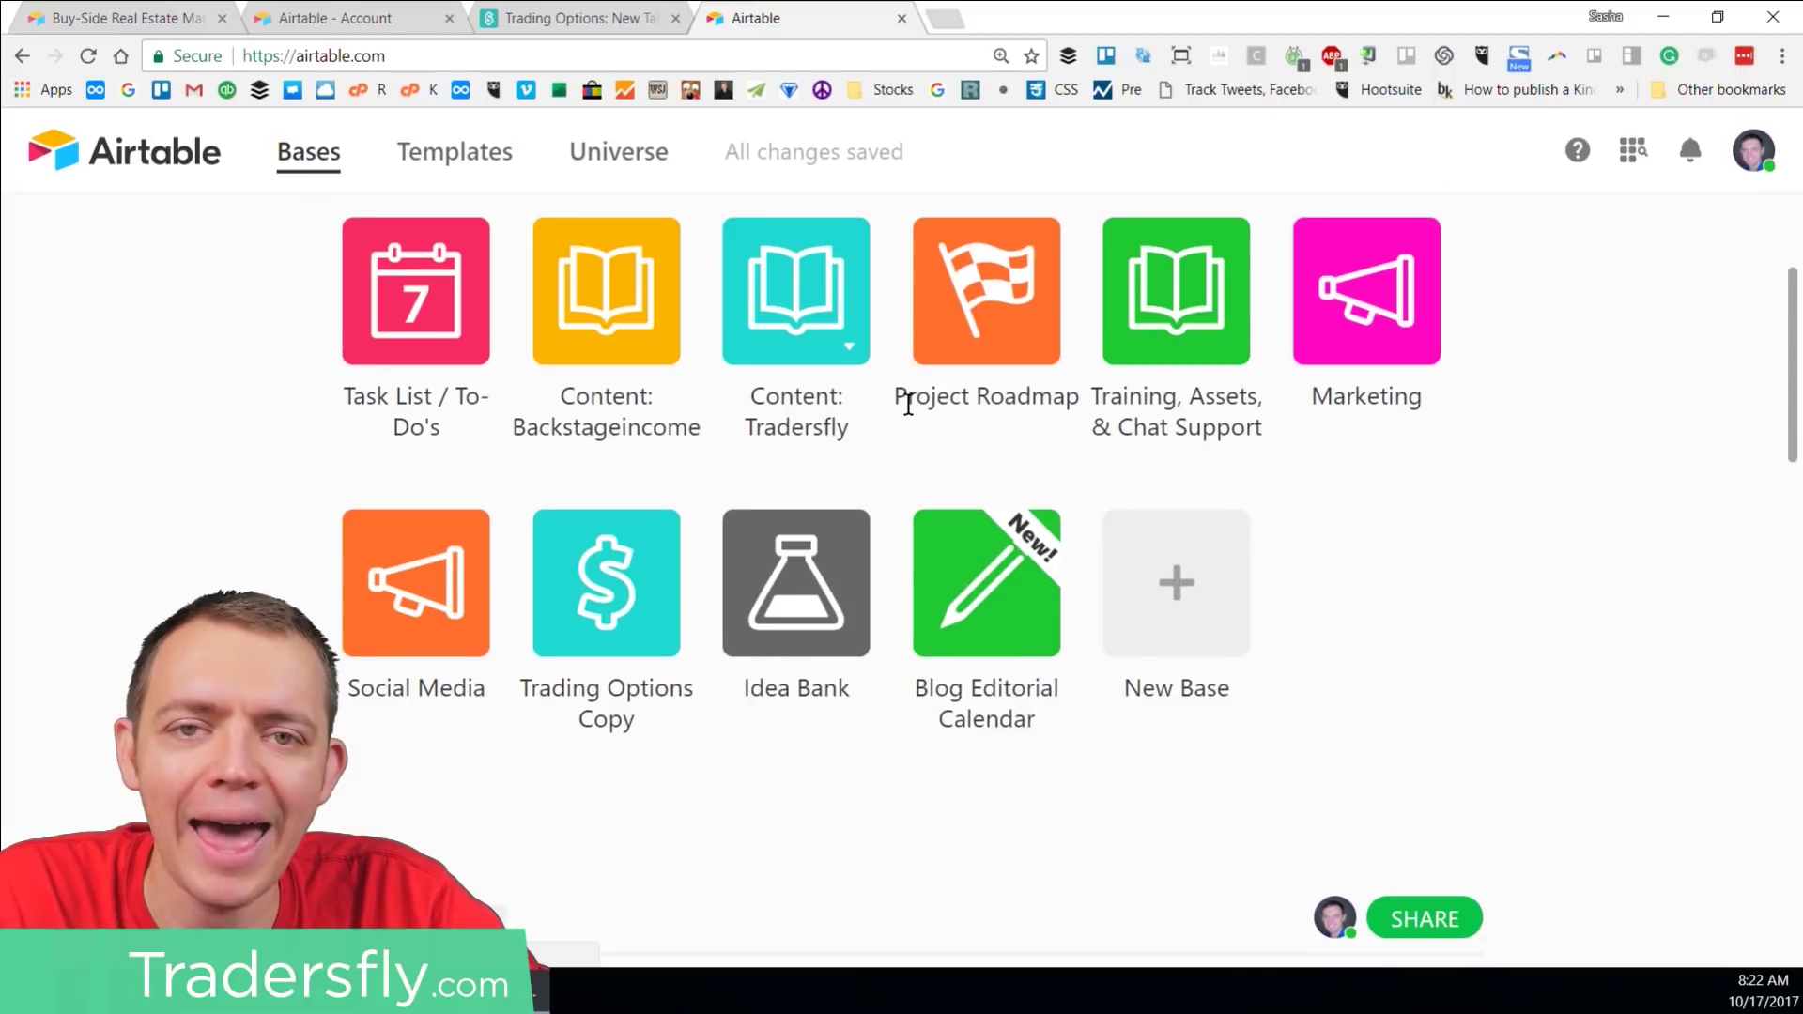
# Step: Open the new Blog Editorial Calendar base, dismiss its description and look over the Main View columns
pyautogui.click(958, 589)
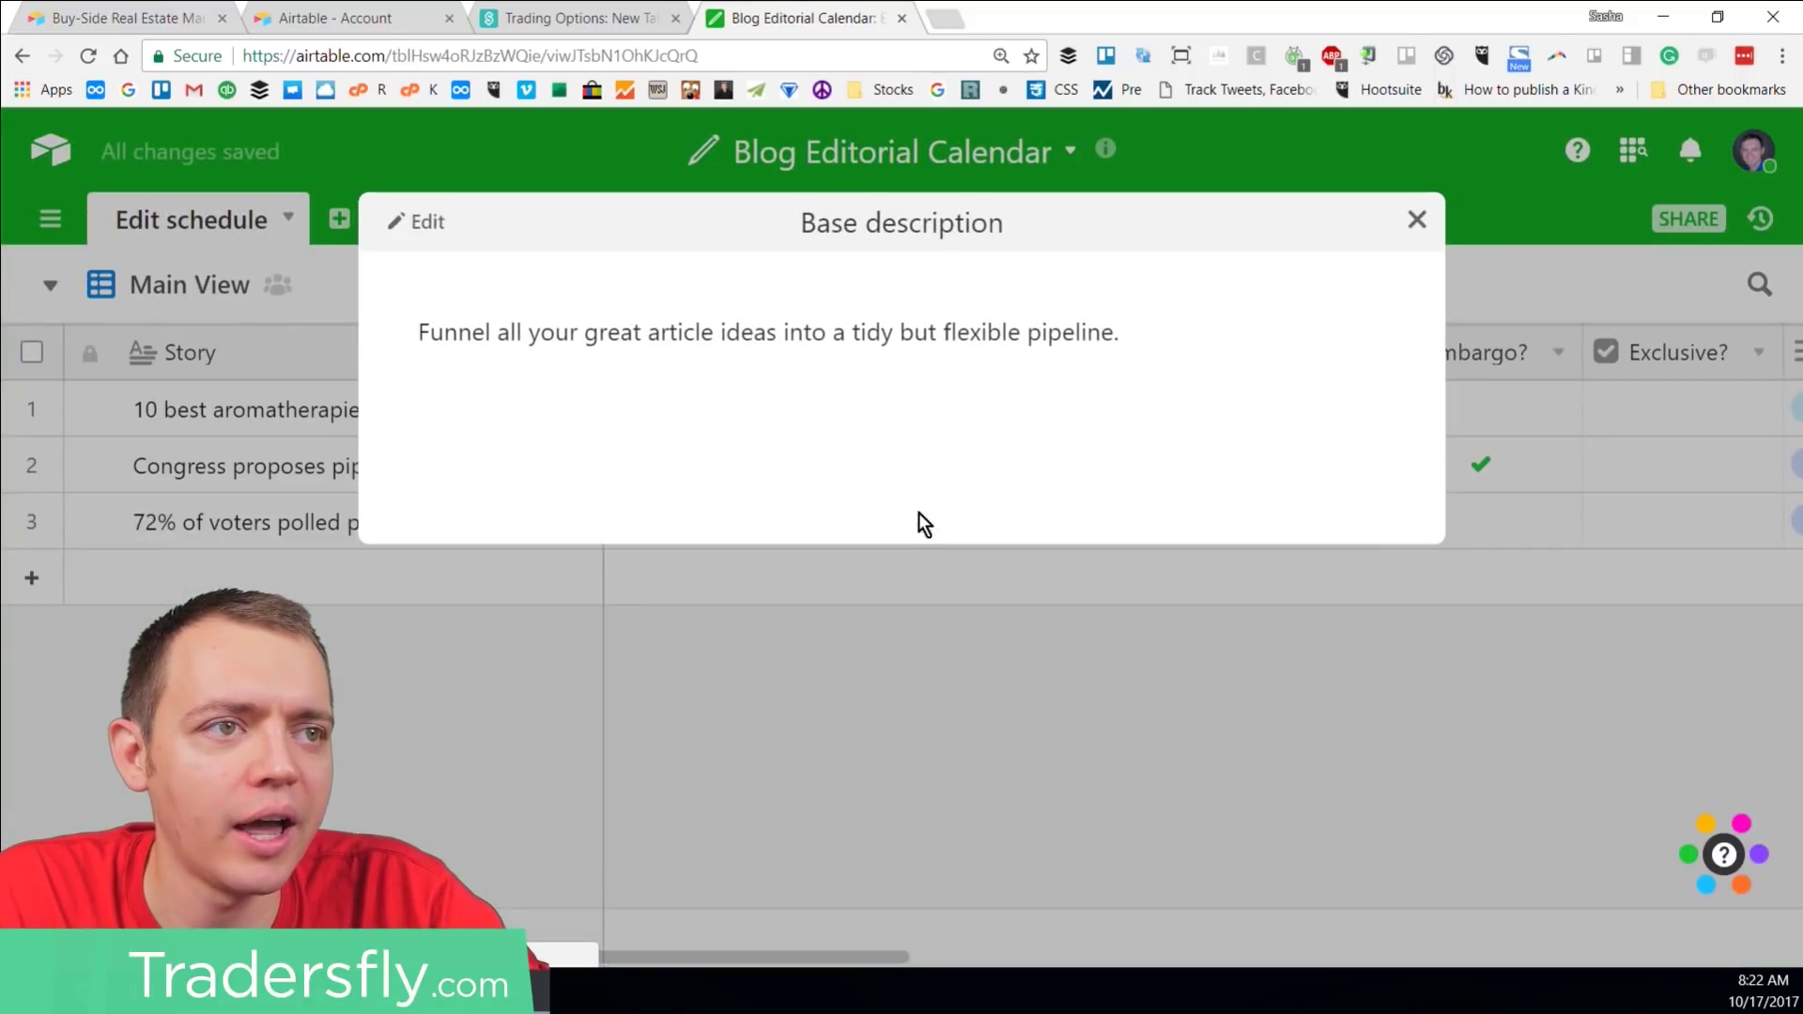
pyautogui.click(1413, 223)
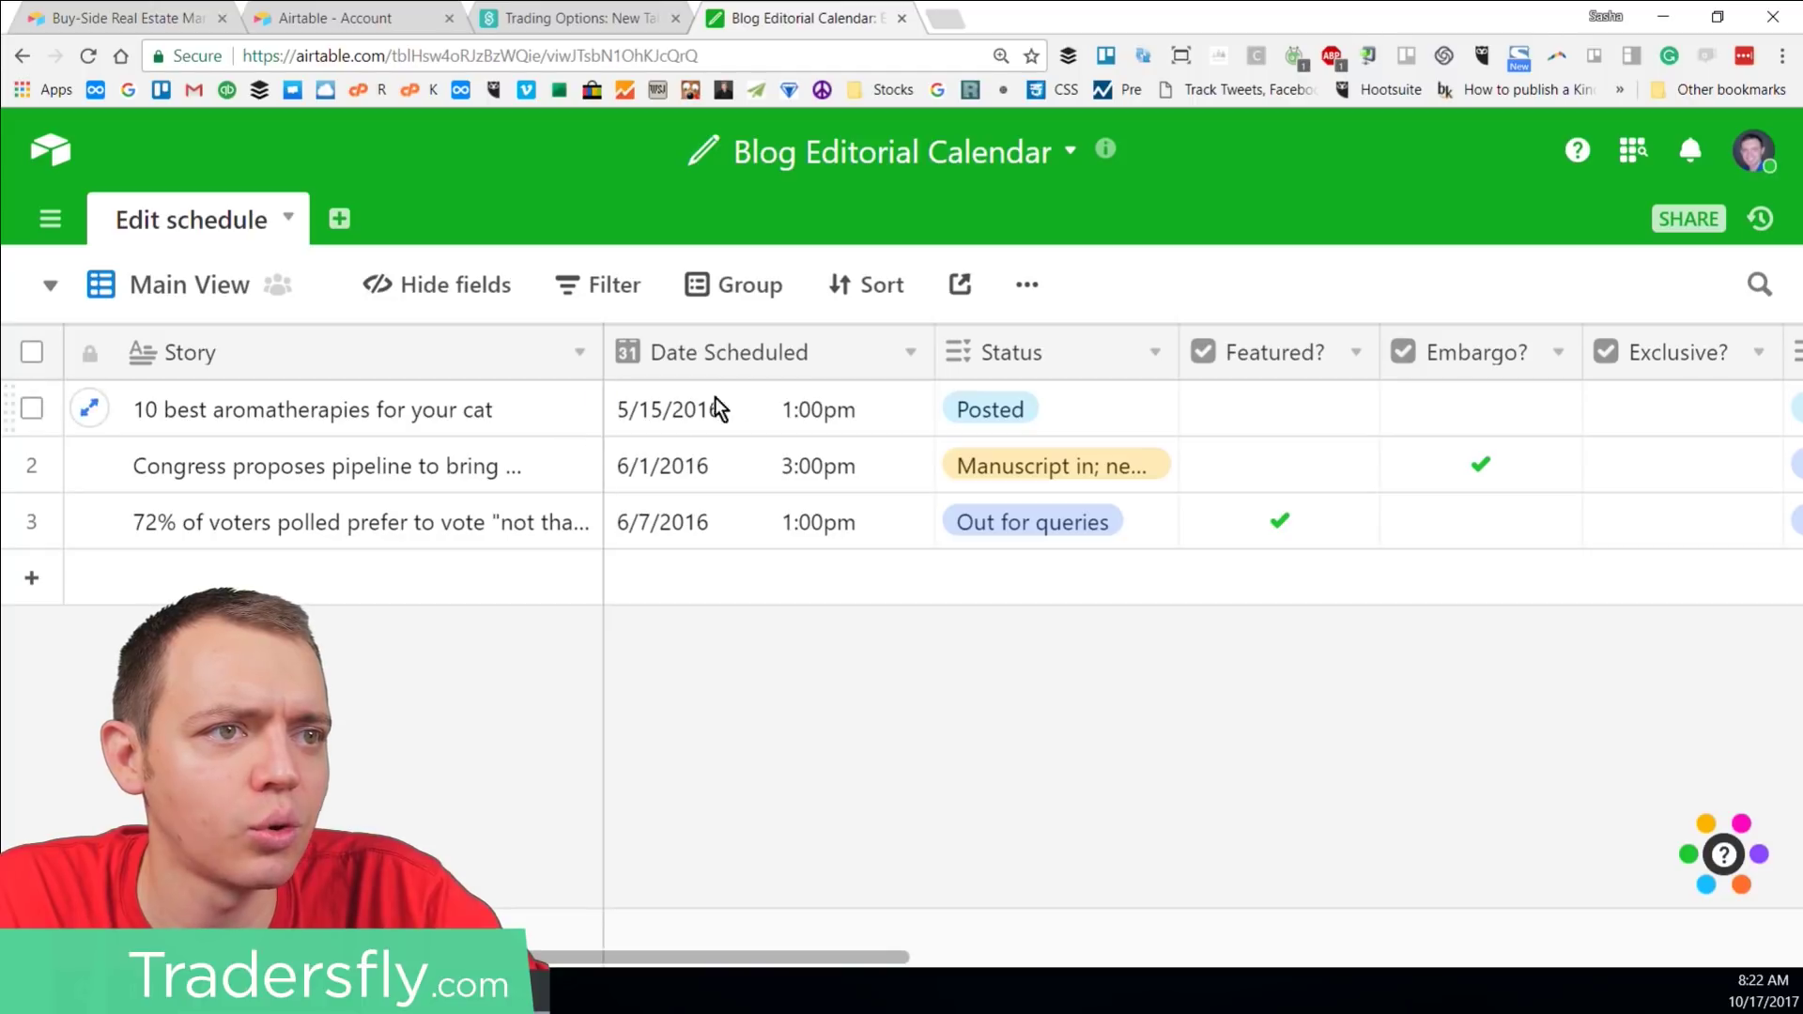
pyautogui.moveTo(831, 956); pyautogui.dragTo(644, 956)
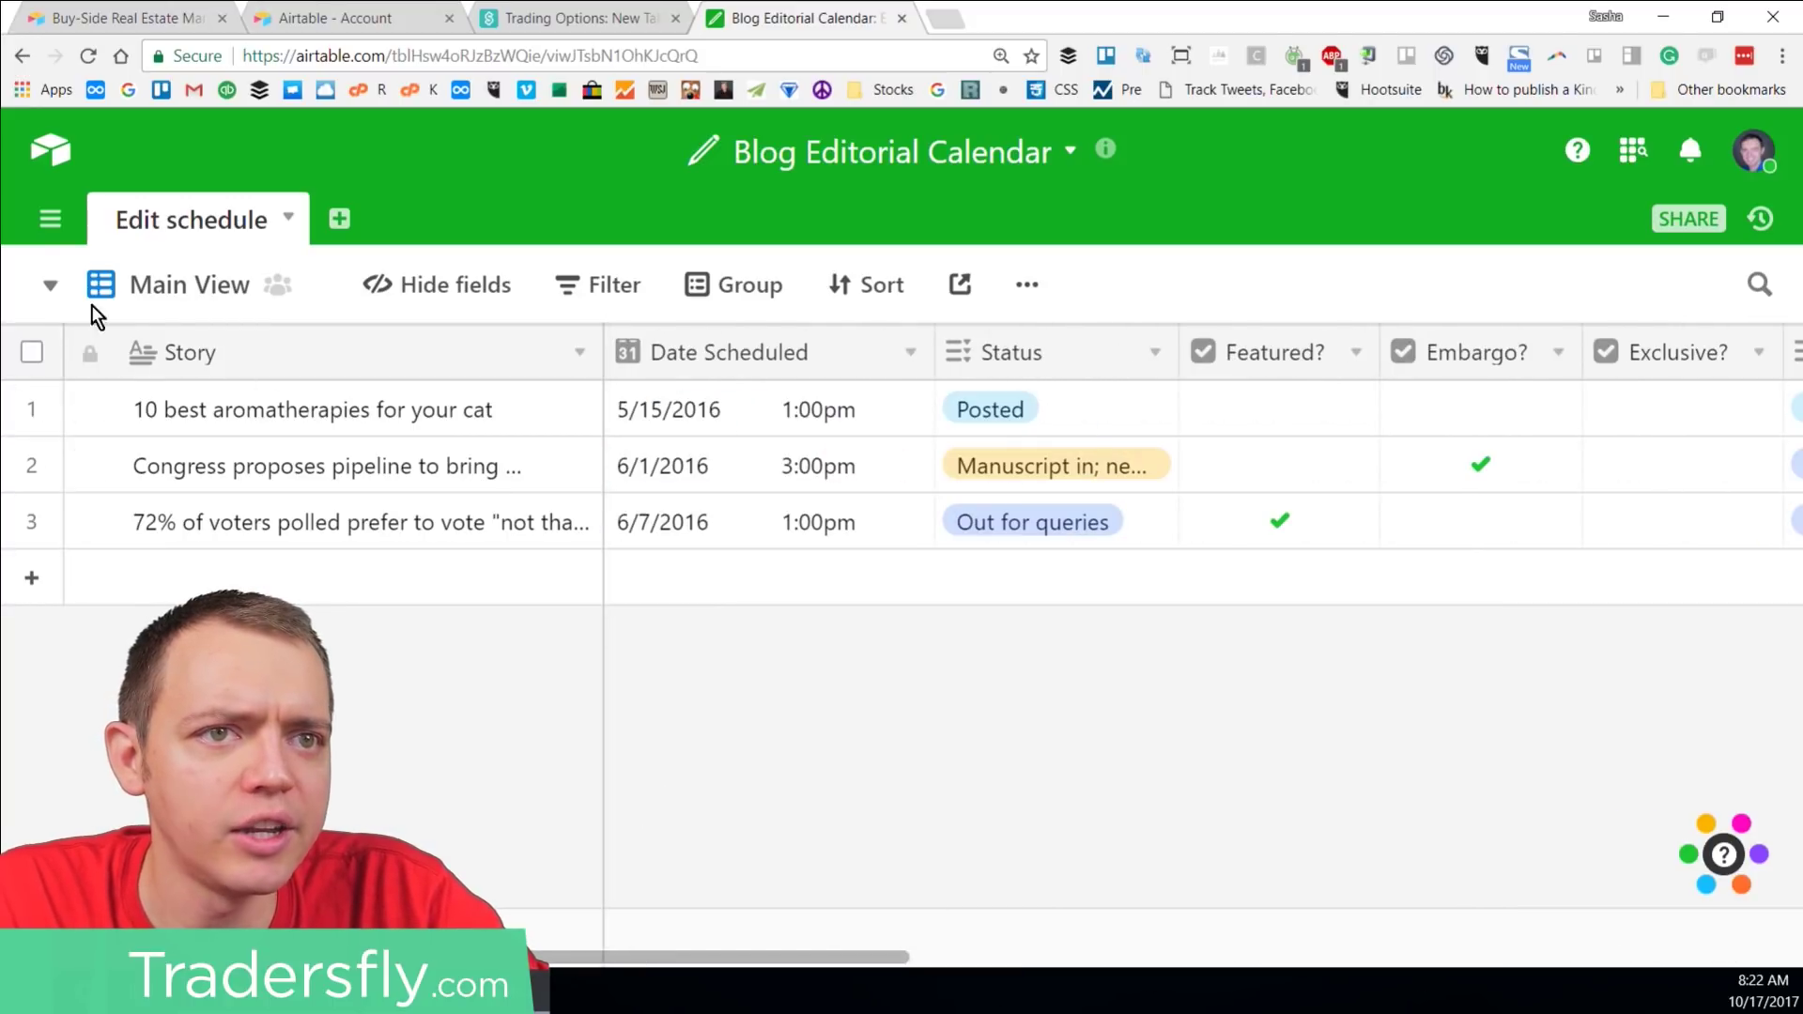
# Step: View the In progress records, and show the Calendar view based on the Date Scheduled field
pyautogui.click(51, 285)
pyautogui.click(193, 425)
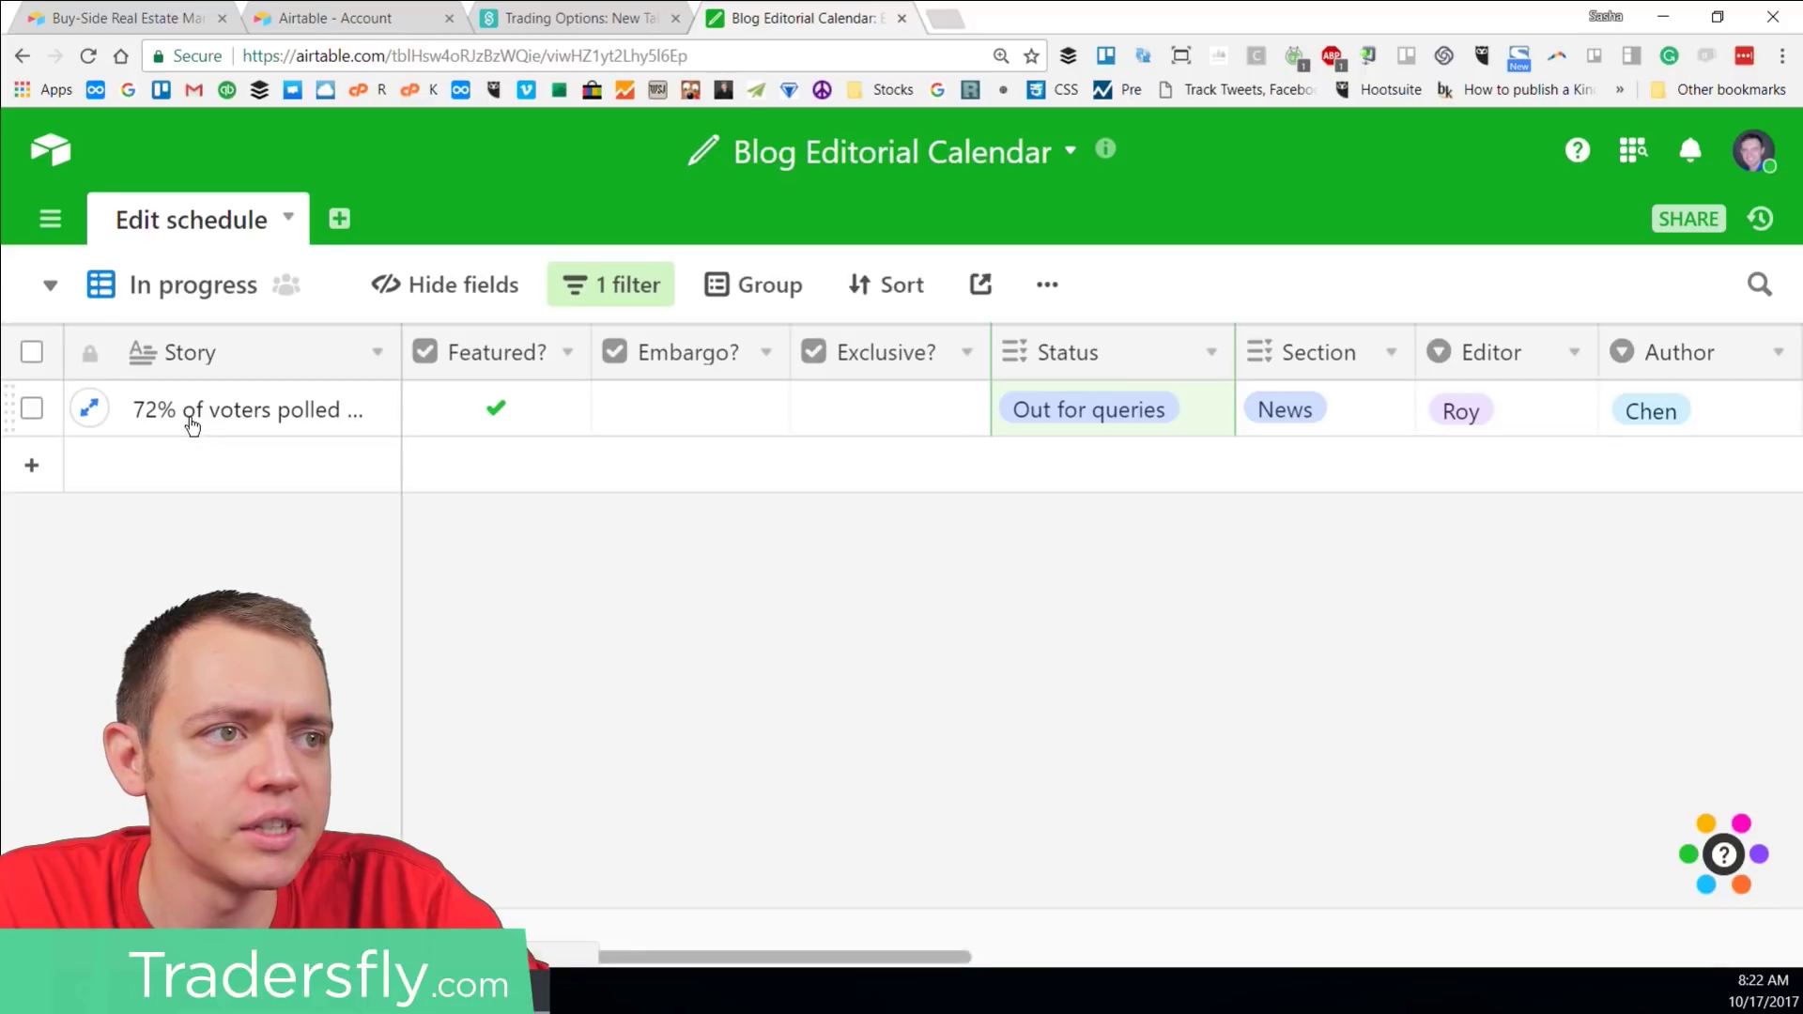
pyautogui.click(50, 285)
pyautogui.click(667, 524)
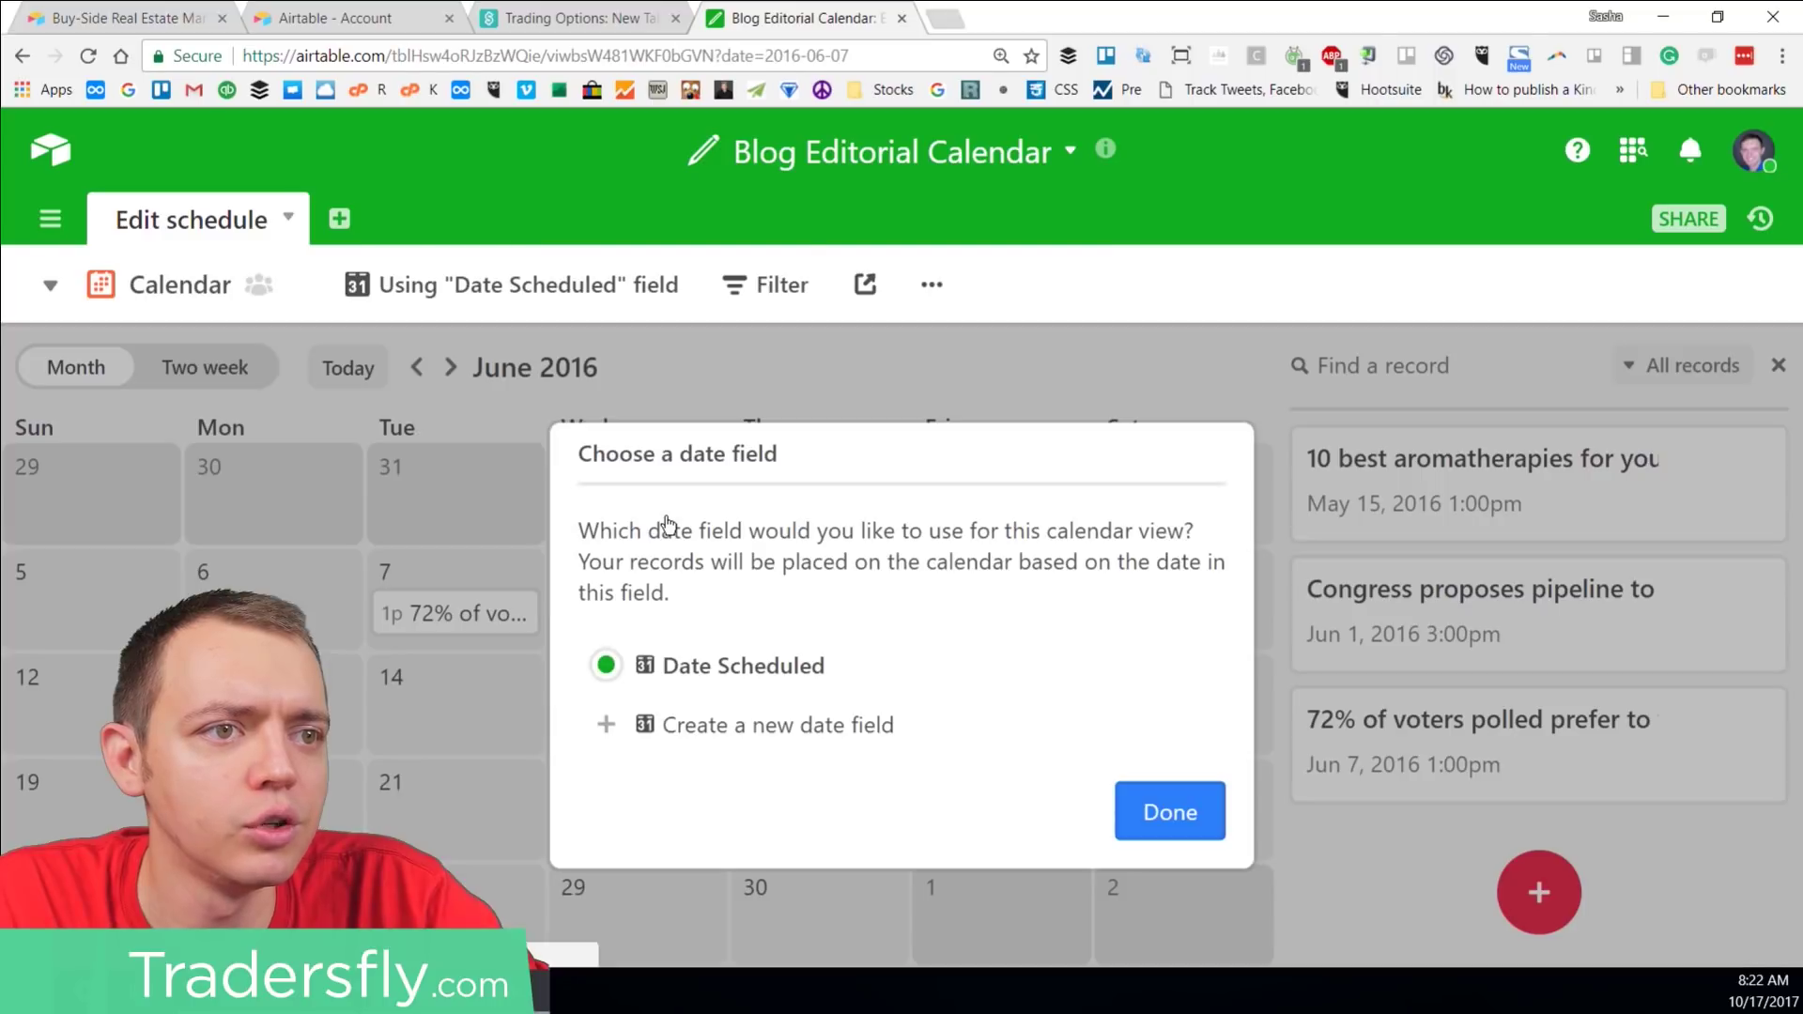
pyautogui.click(1170, 813)
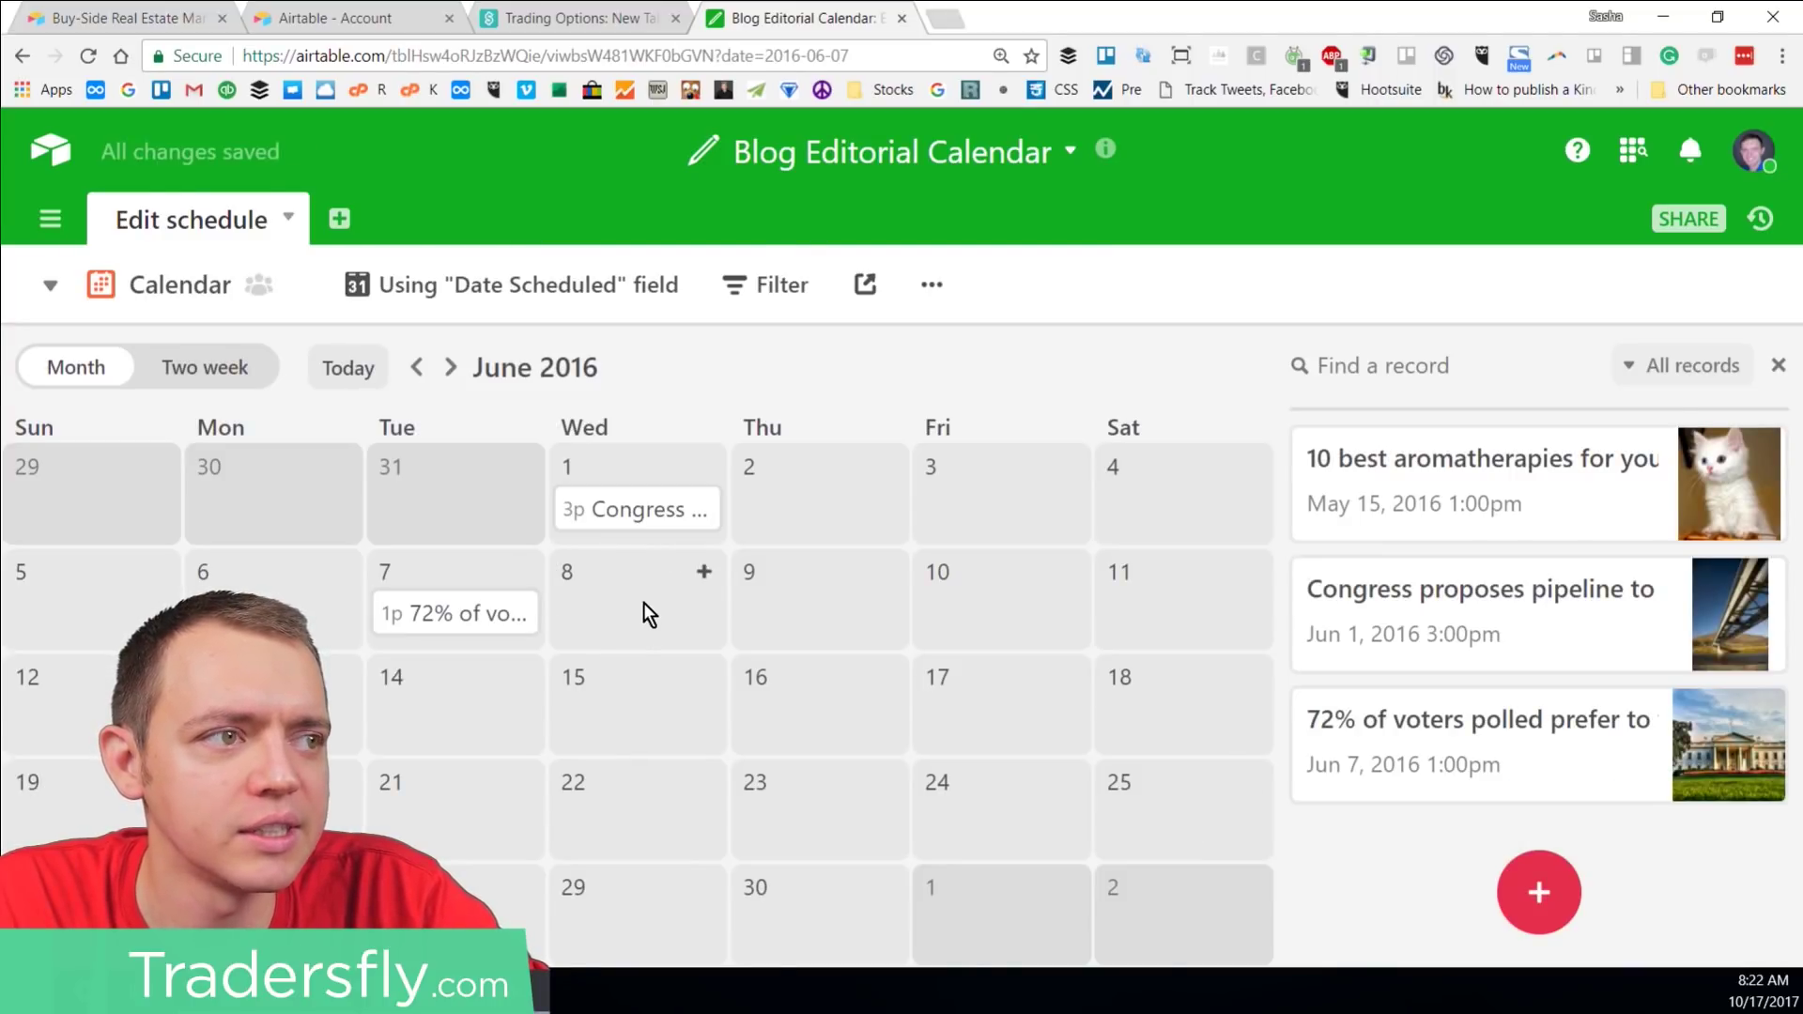
# Step: Add a Gallery view to the Edit schedule table, and return to Main View
pyautogui.hotkey('ctrl', '-')
pyautogui.hotkey('ctrl', '-')
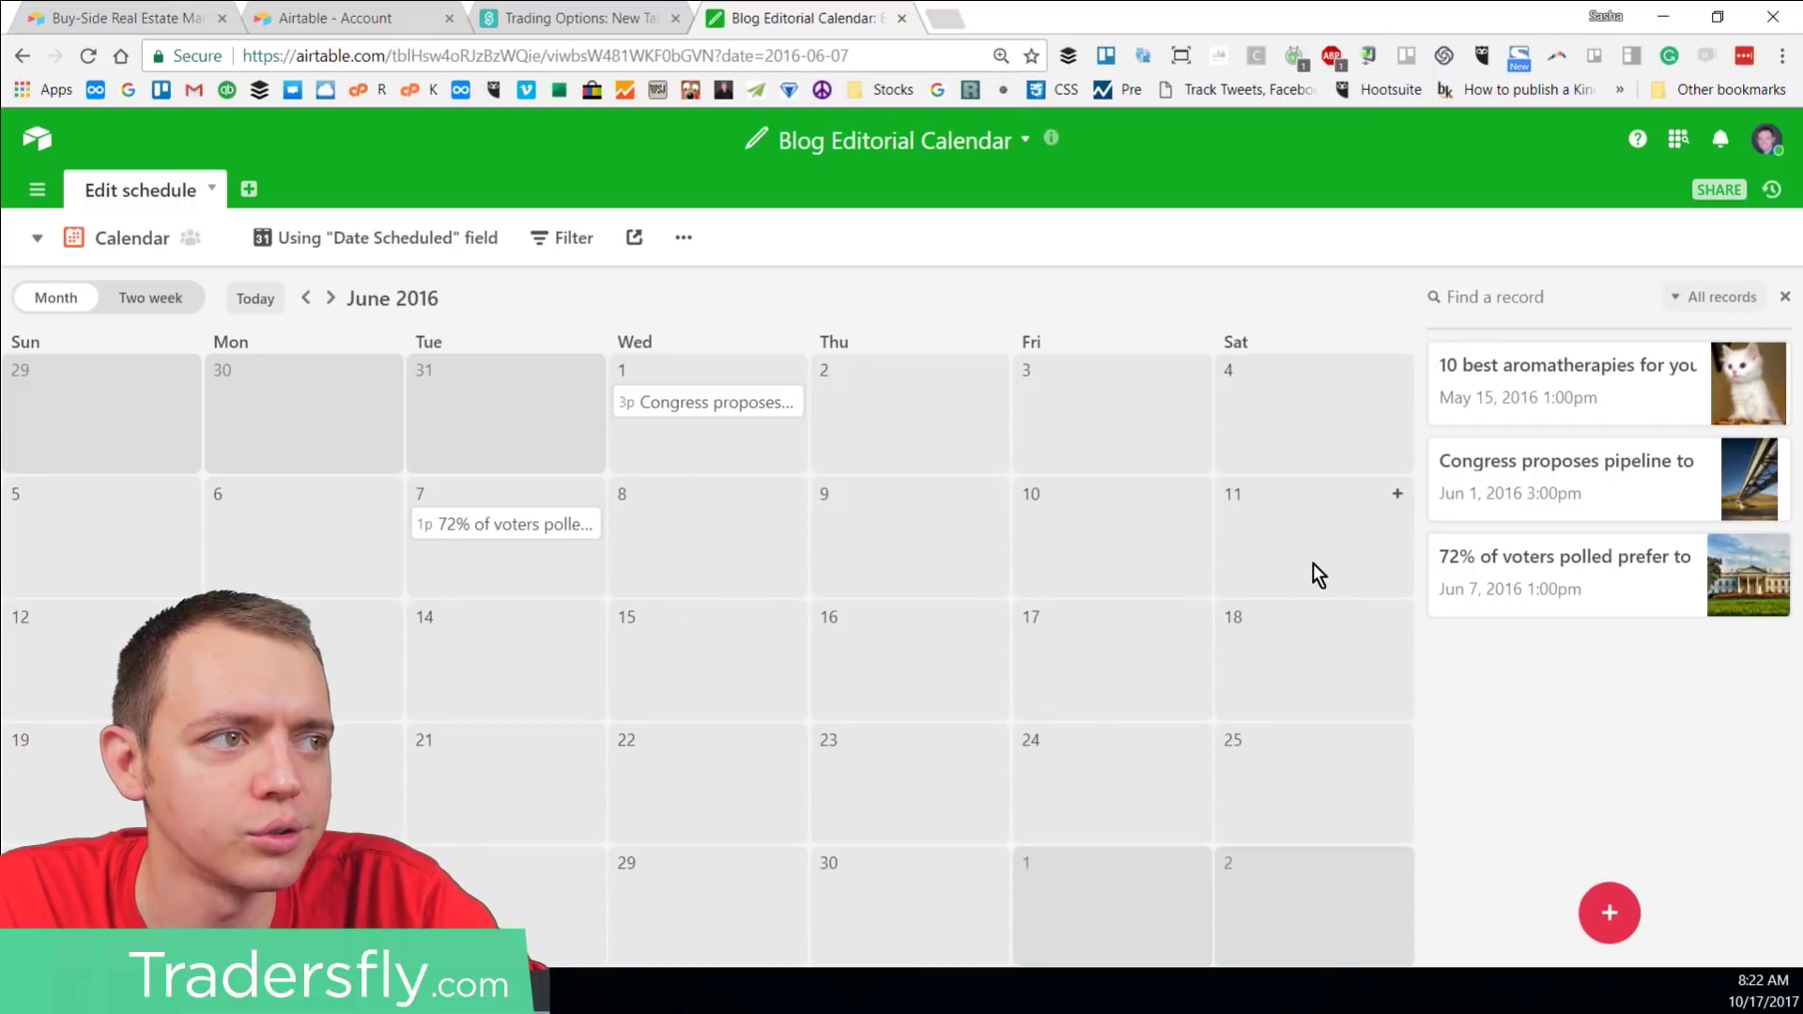
pyautogui.click(54, 246)
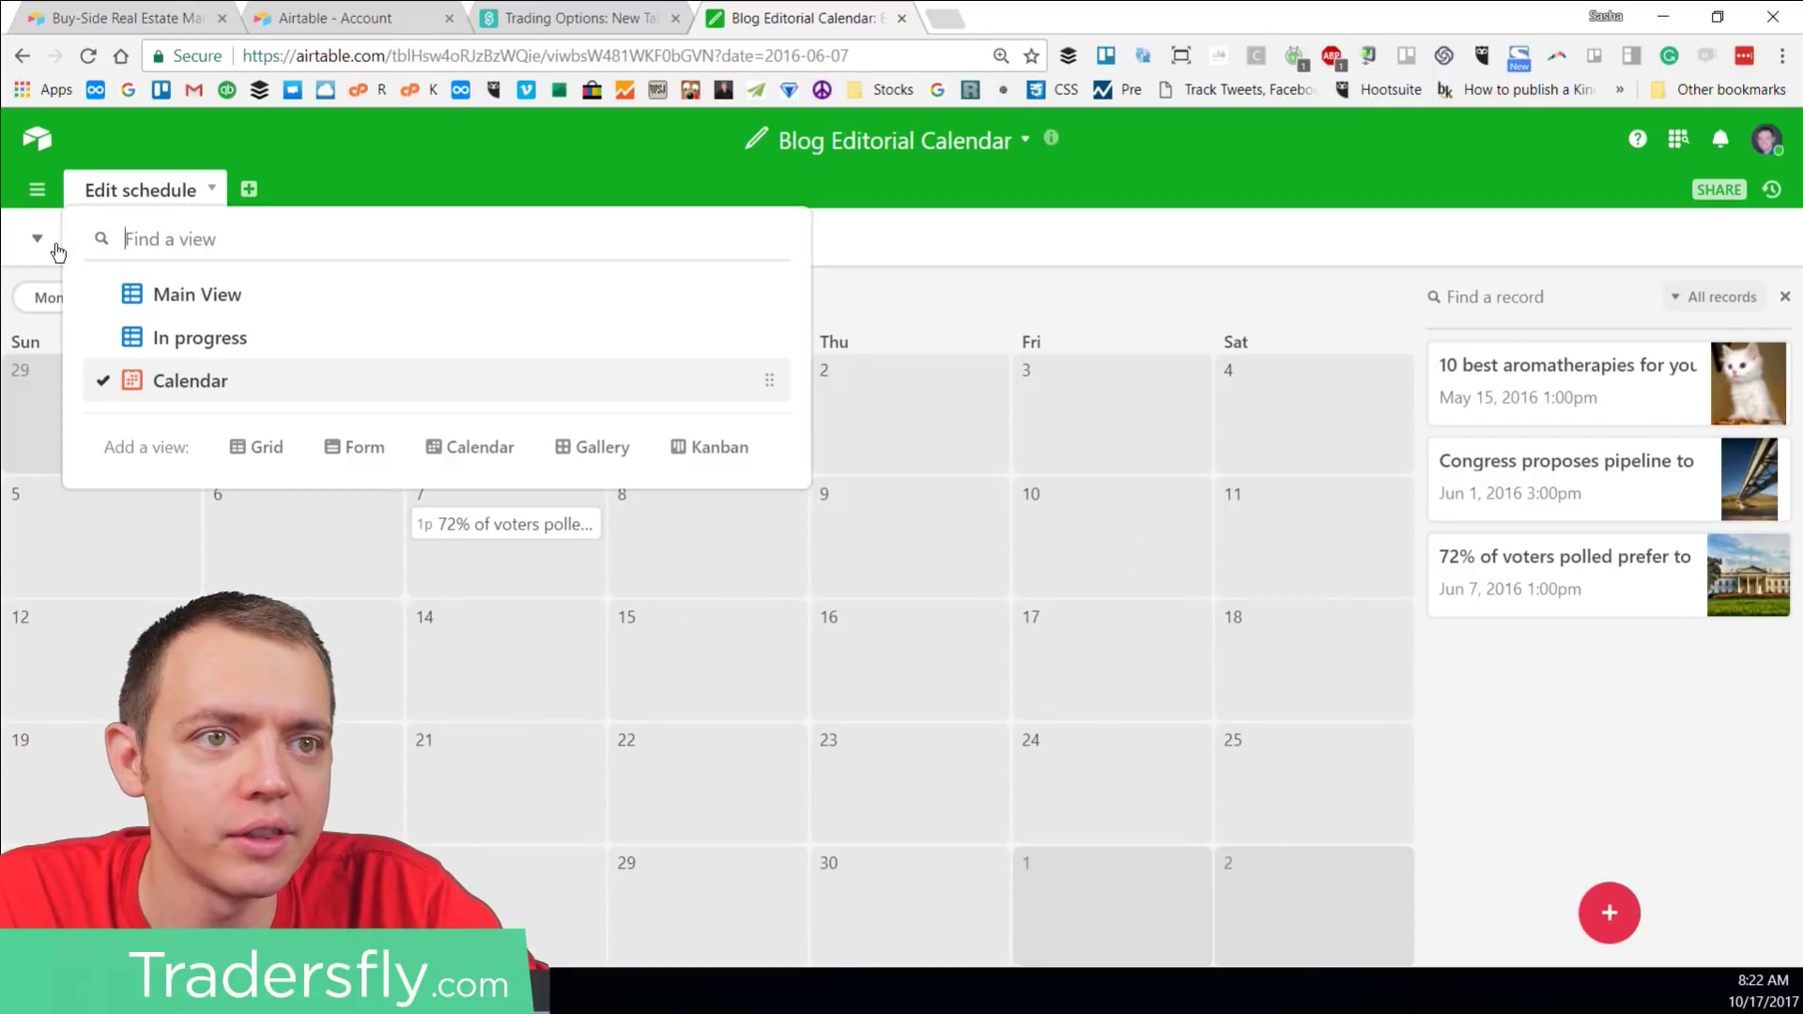
pyautogui.click(608, 450)
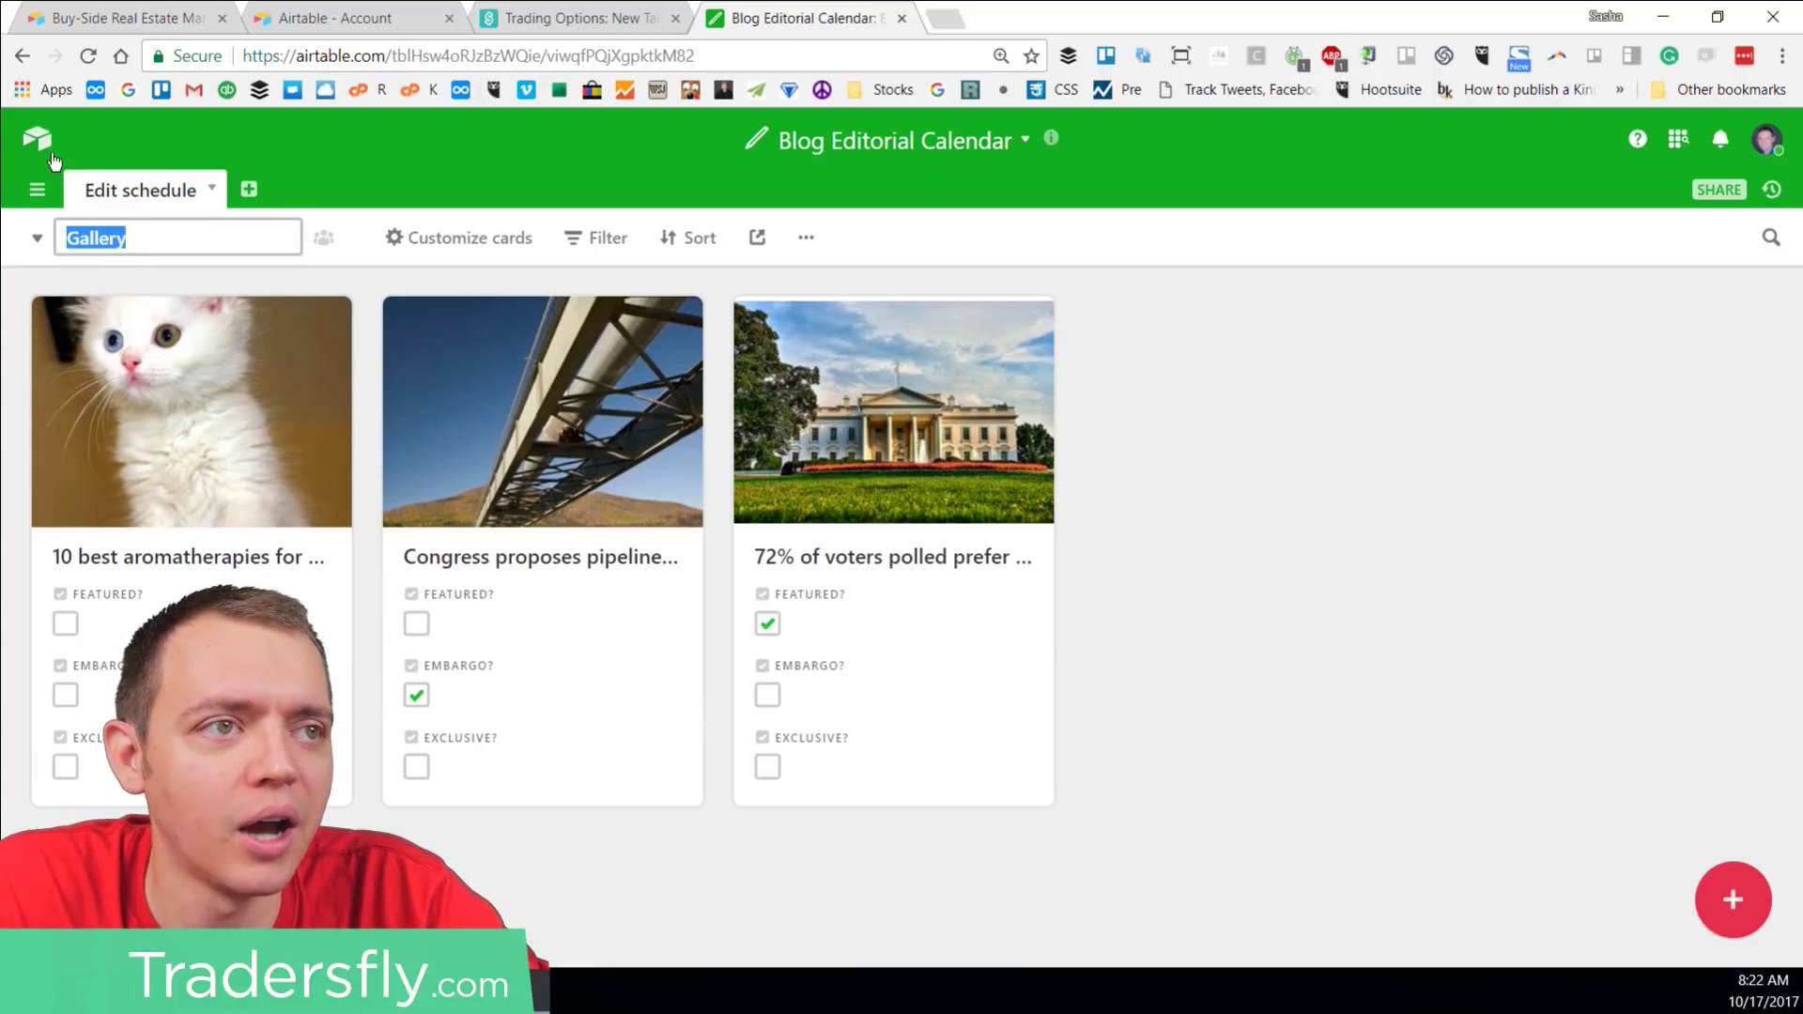
pyautogui.click(38, 242)
pyautogui.click(213, 295)
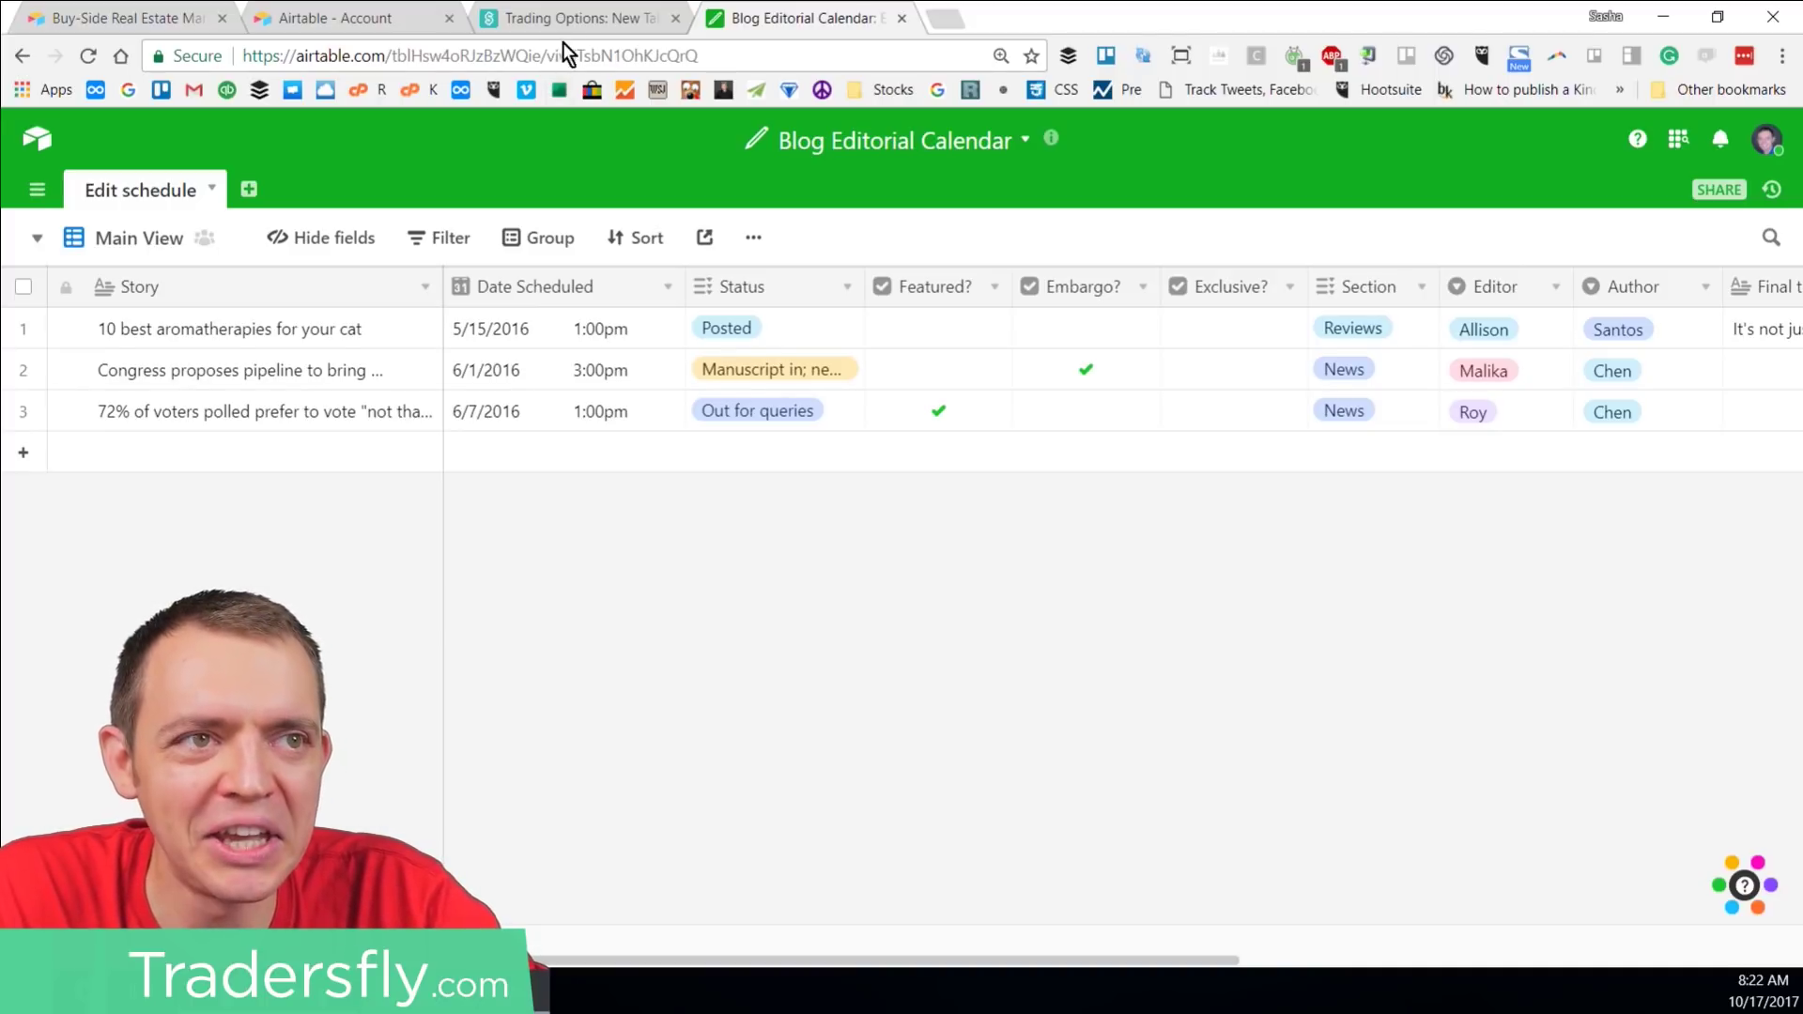
# Step: In the Trading Options base, create an empty table named New and place it before all other tables
pyautogui.click(566, 17)
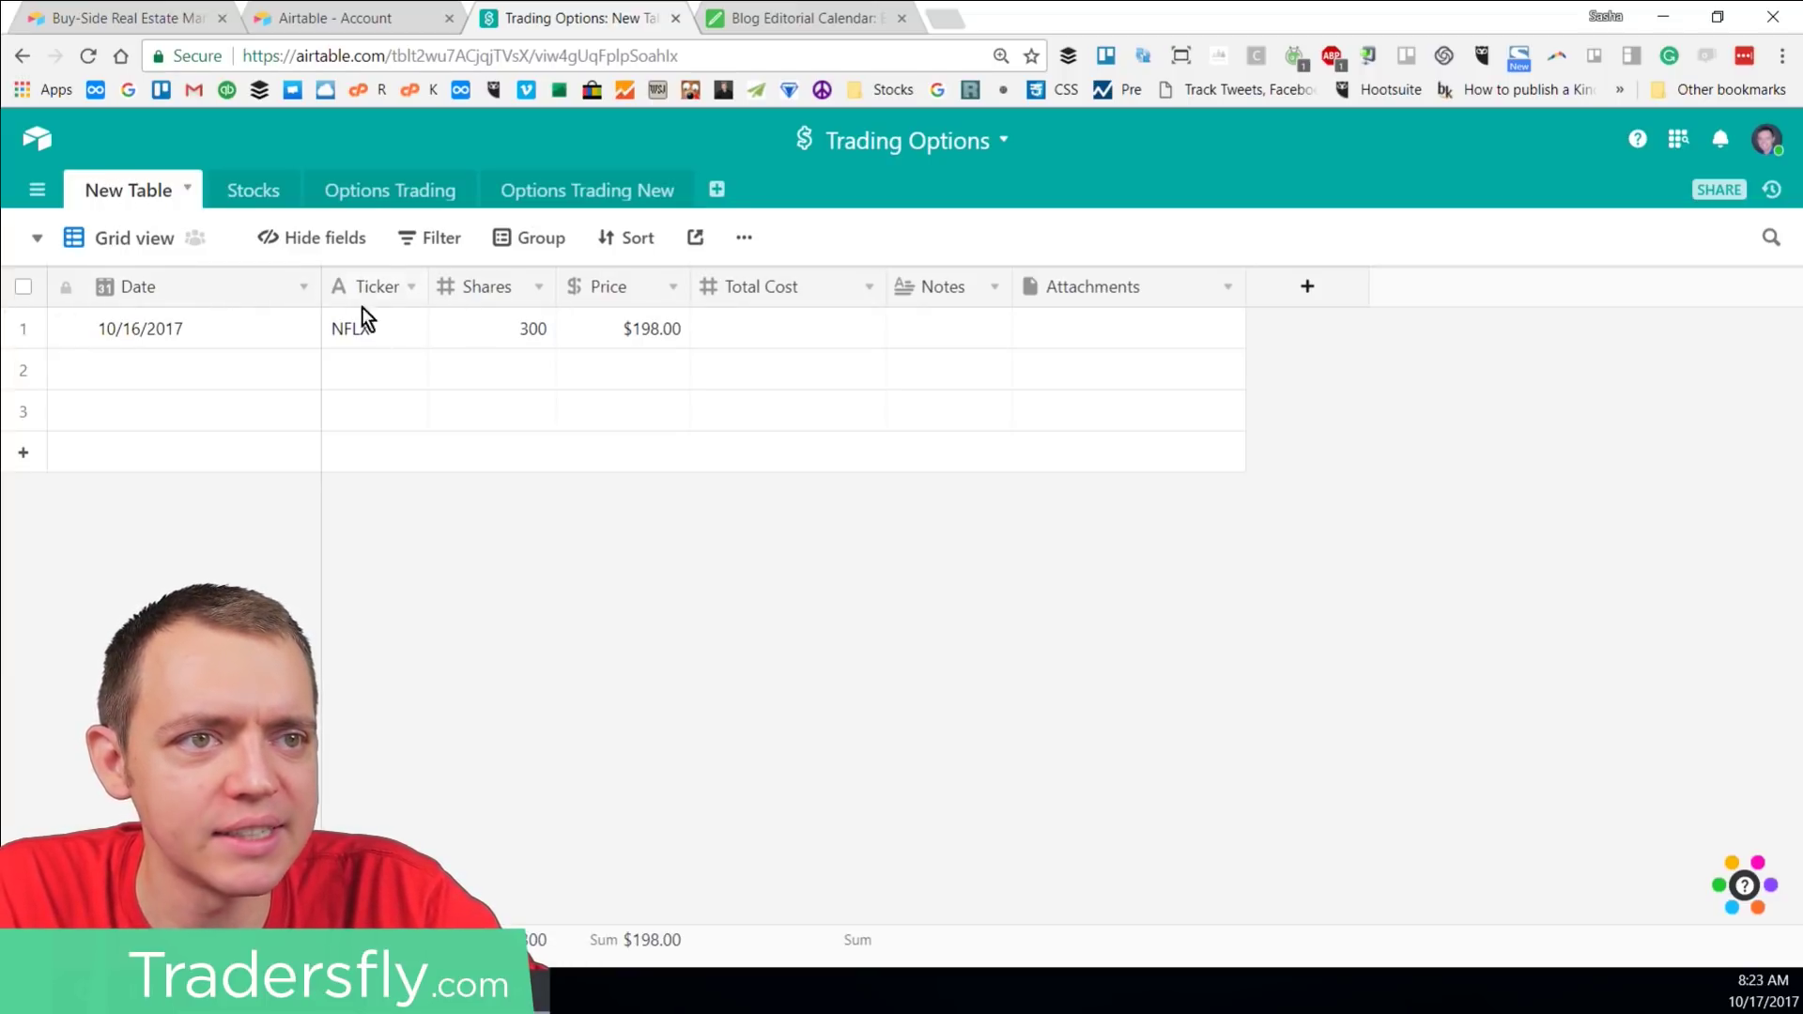
pyautogui.click(719, 192)
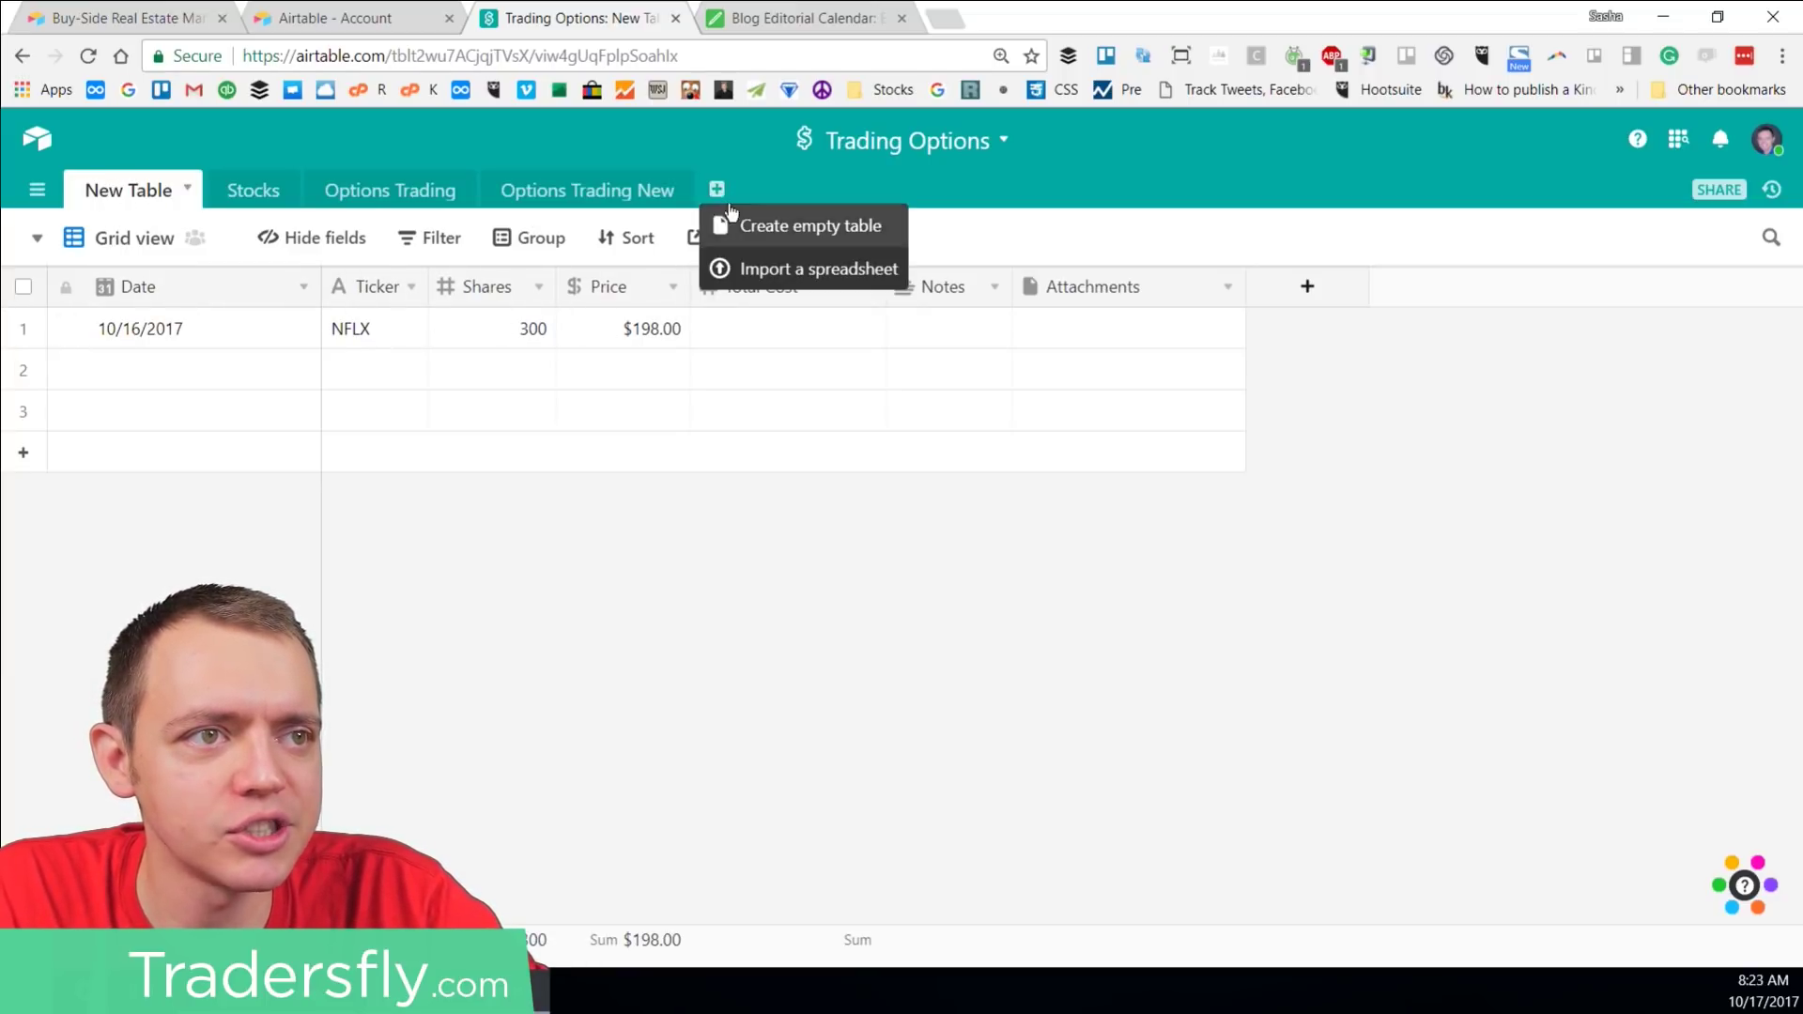
pyautogui.click(741, 226)
pyautogui.write('New')
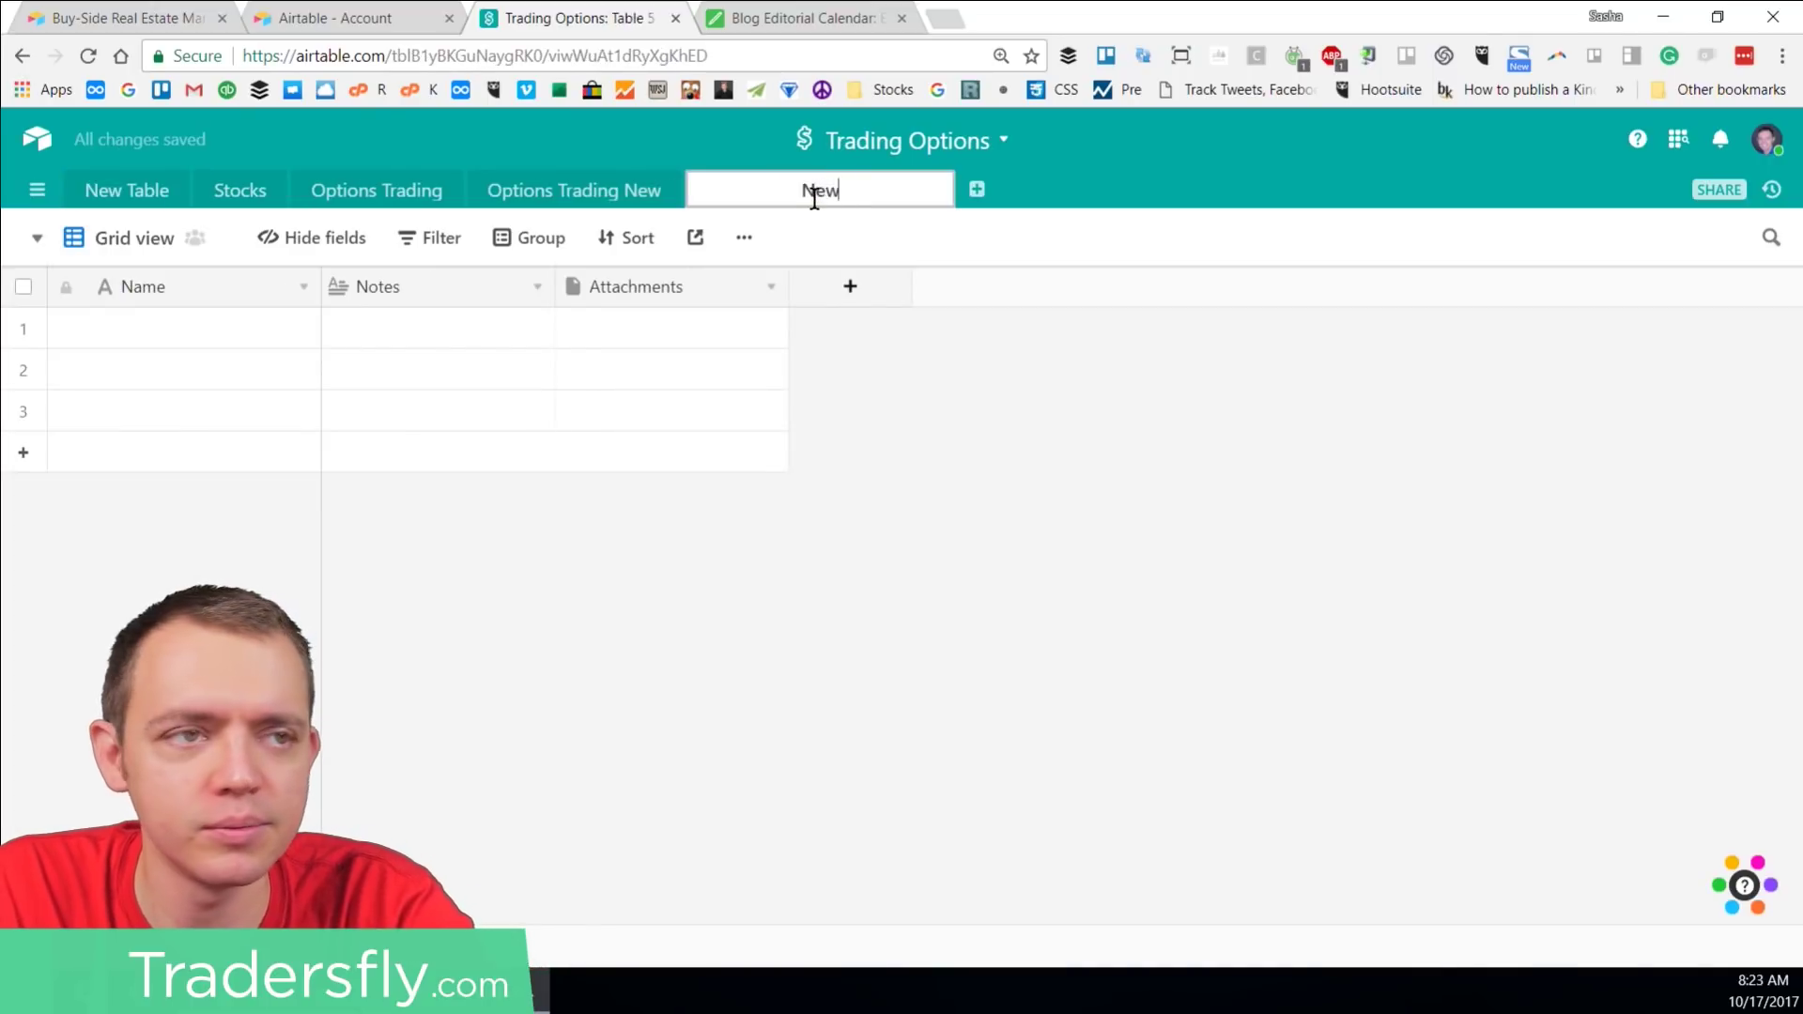
pyautogui.press('Return')
pyautogui.moveTo(714, 210); pyautogui.dragTo(71, 193)
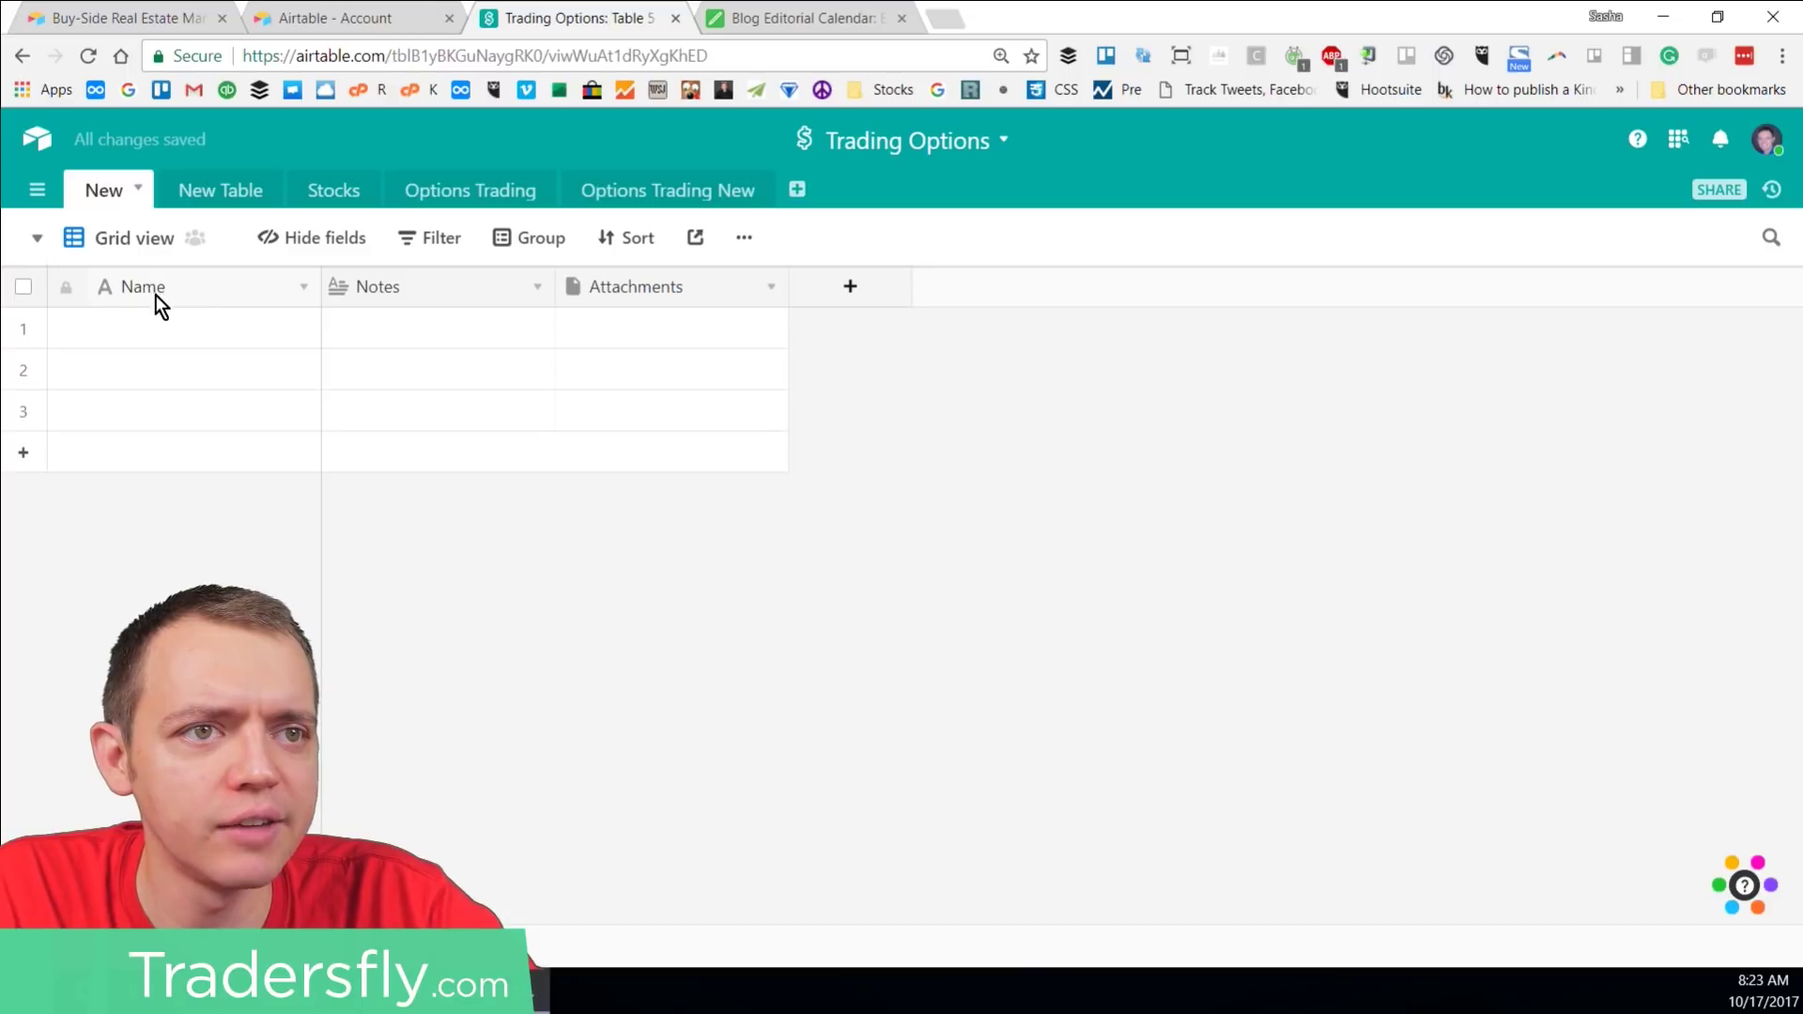
# Step: Rename the primary Name field of the New table as Ticker, keeping it as single line text
pyautogui.doubleClick(166, 331)
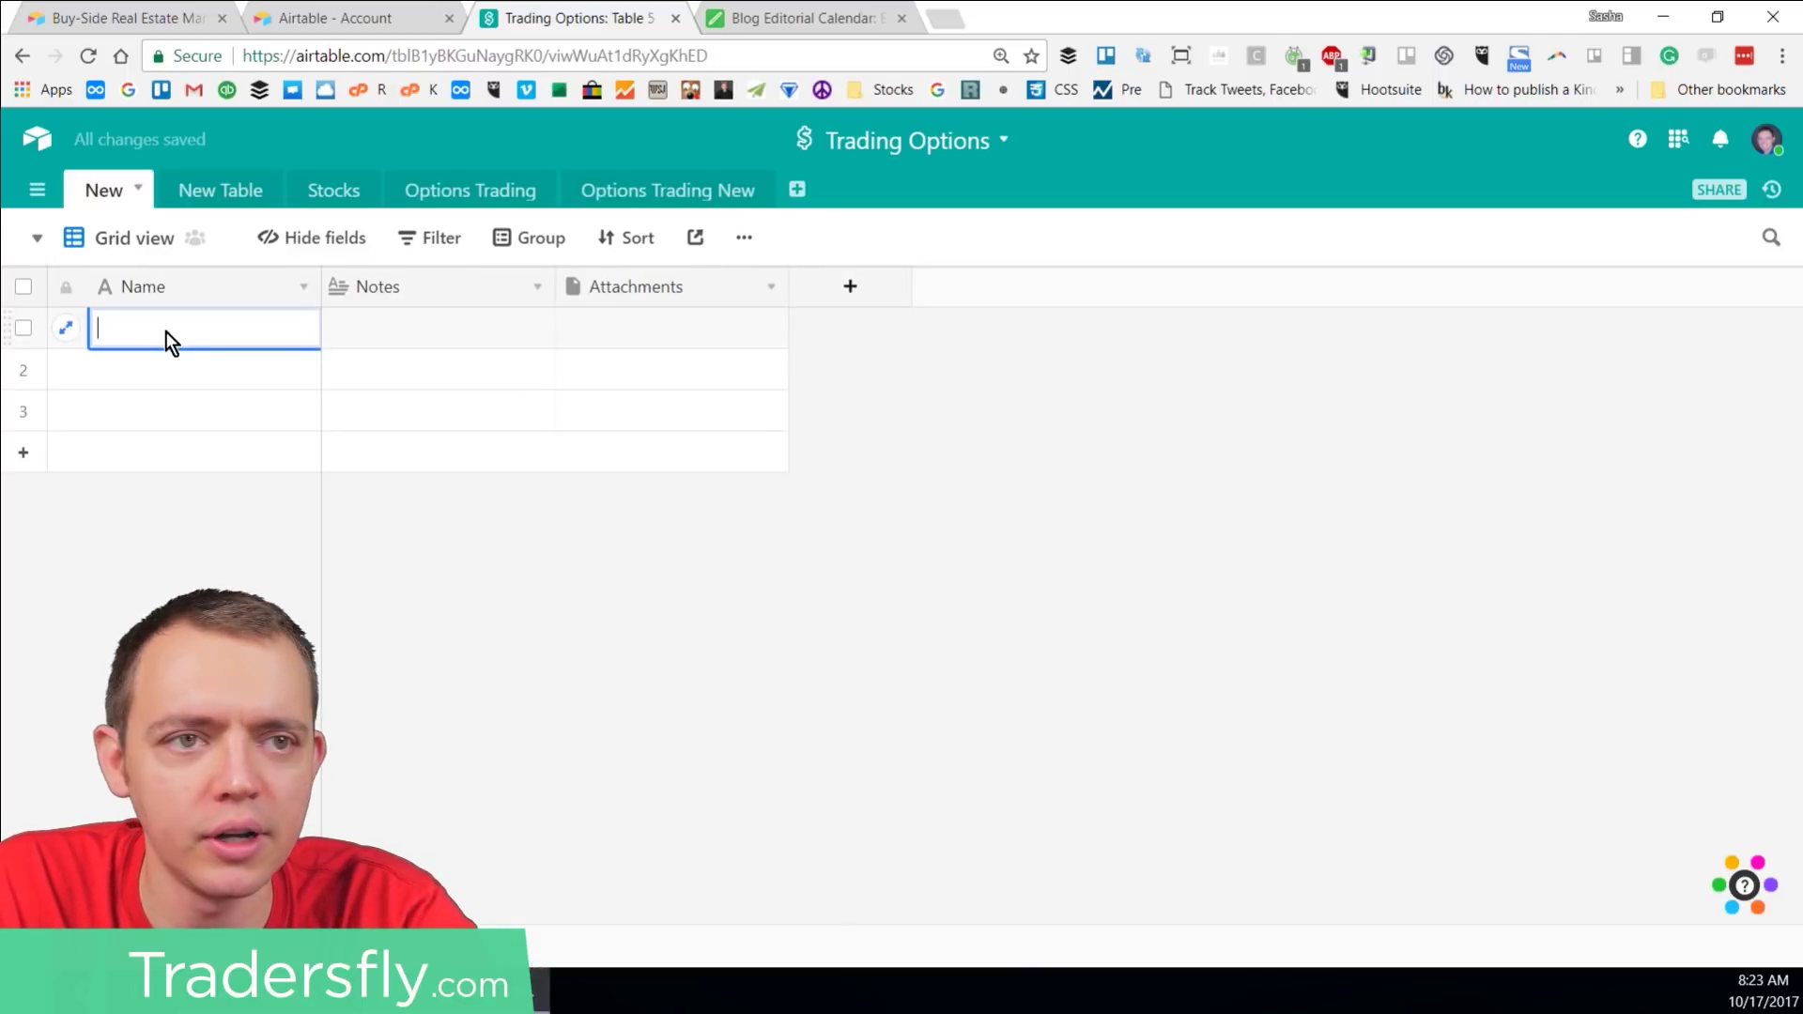
pyautogui.doubleClick(151, 284)
pyautogui.write('Ticker')
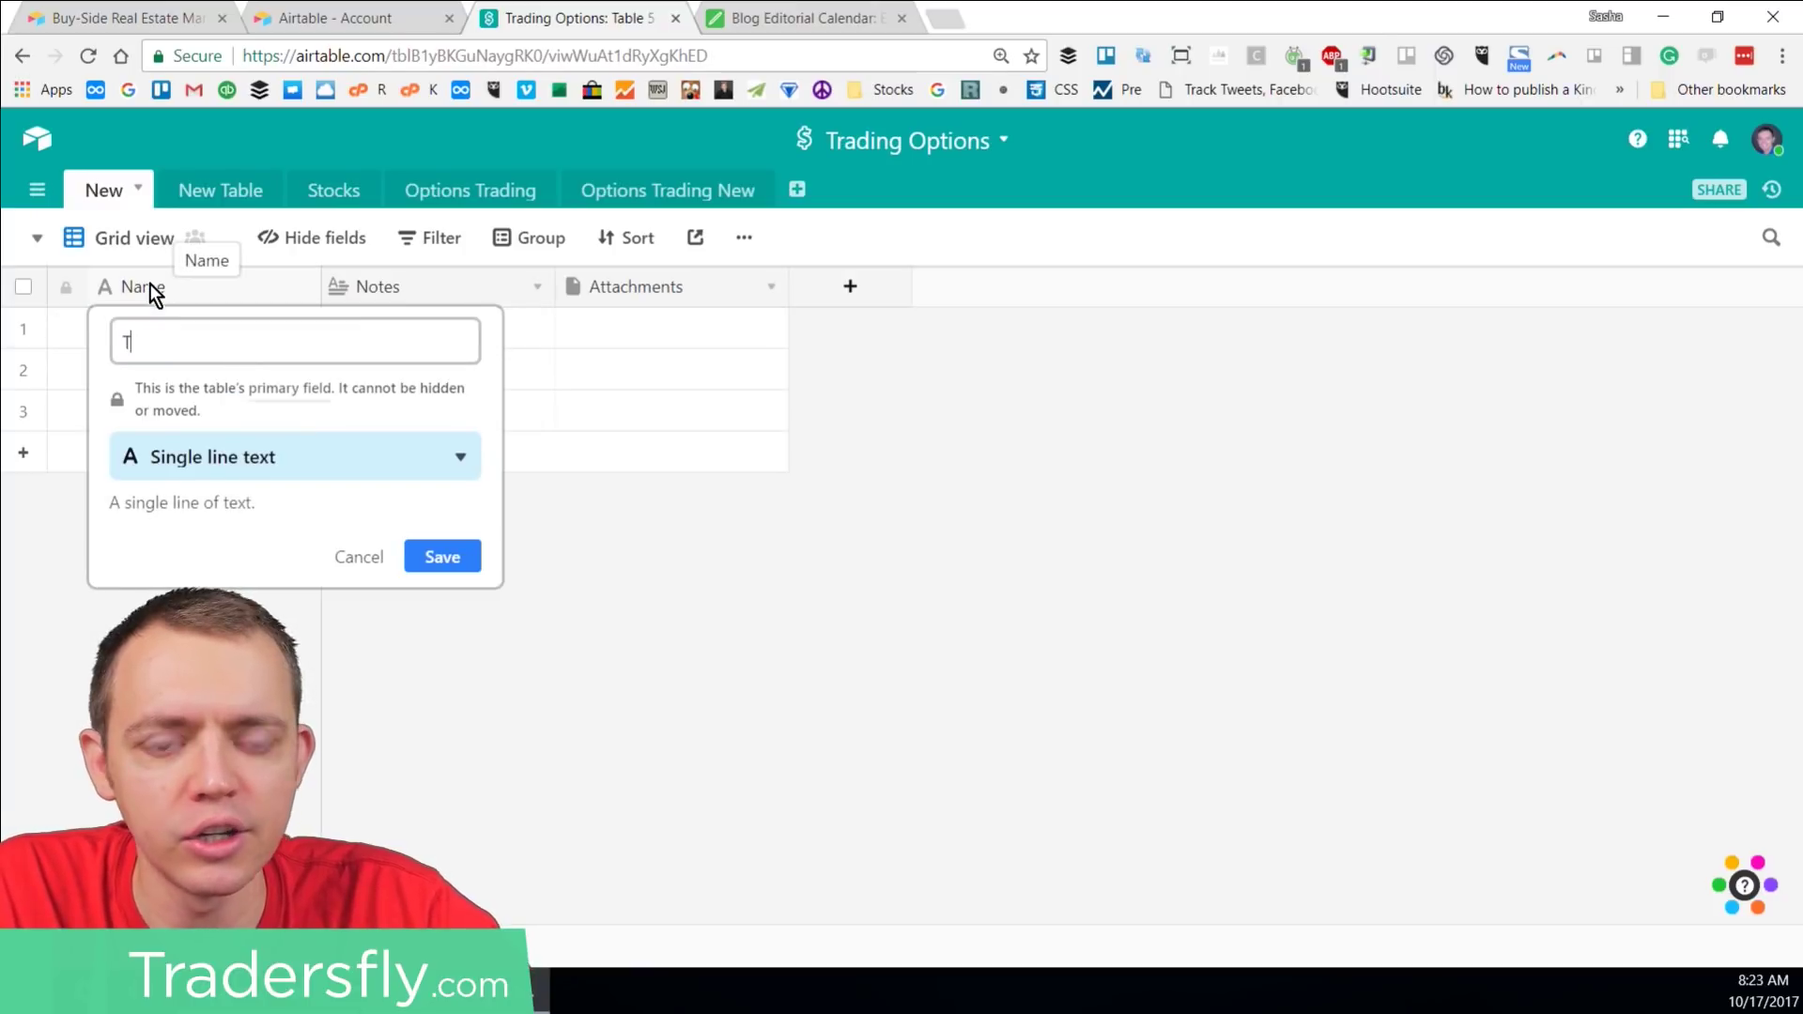
pyautogui.click(442, 556)
# Step: Add a field of type Date after the Attachments field
pyautogui.click(842, 290)
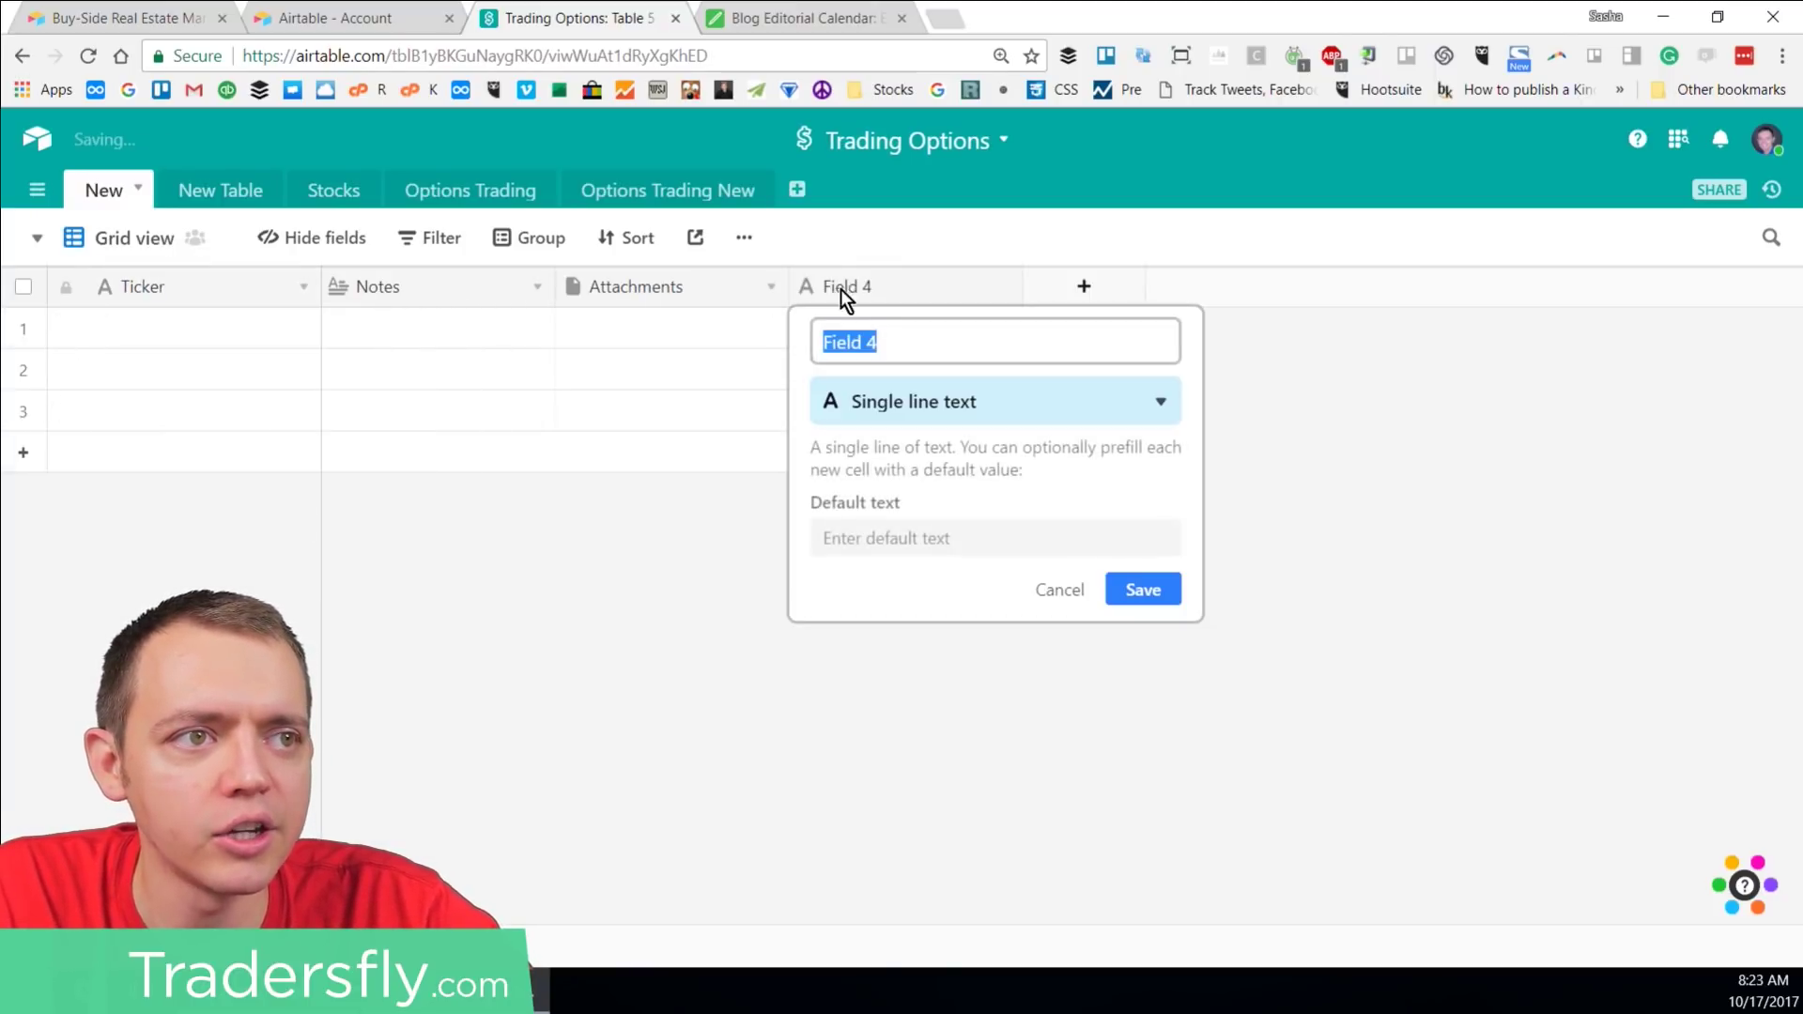
pyautogui.click(916, 401)
pyautogui.scroll(-3, 915, 563)
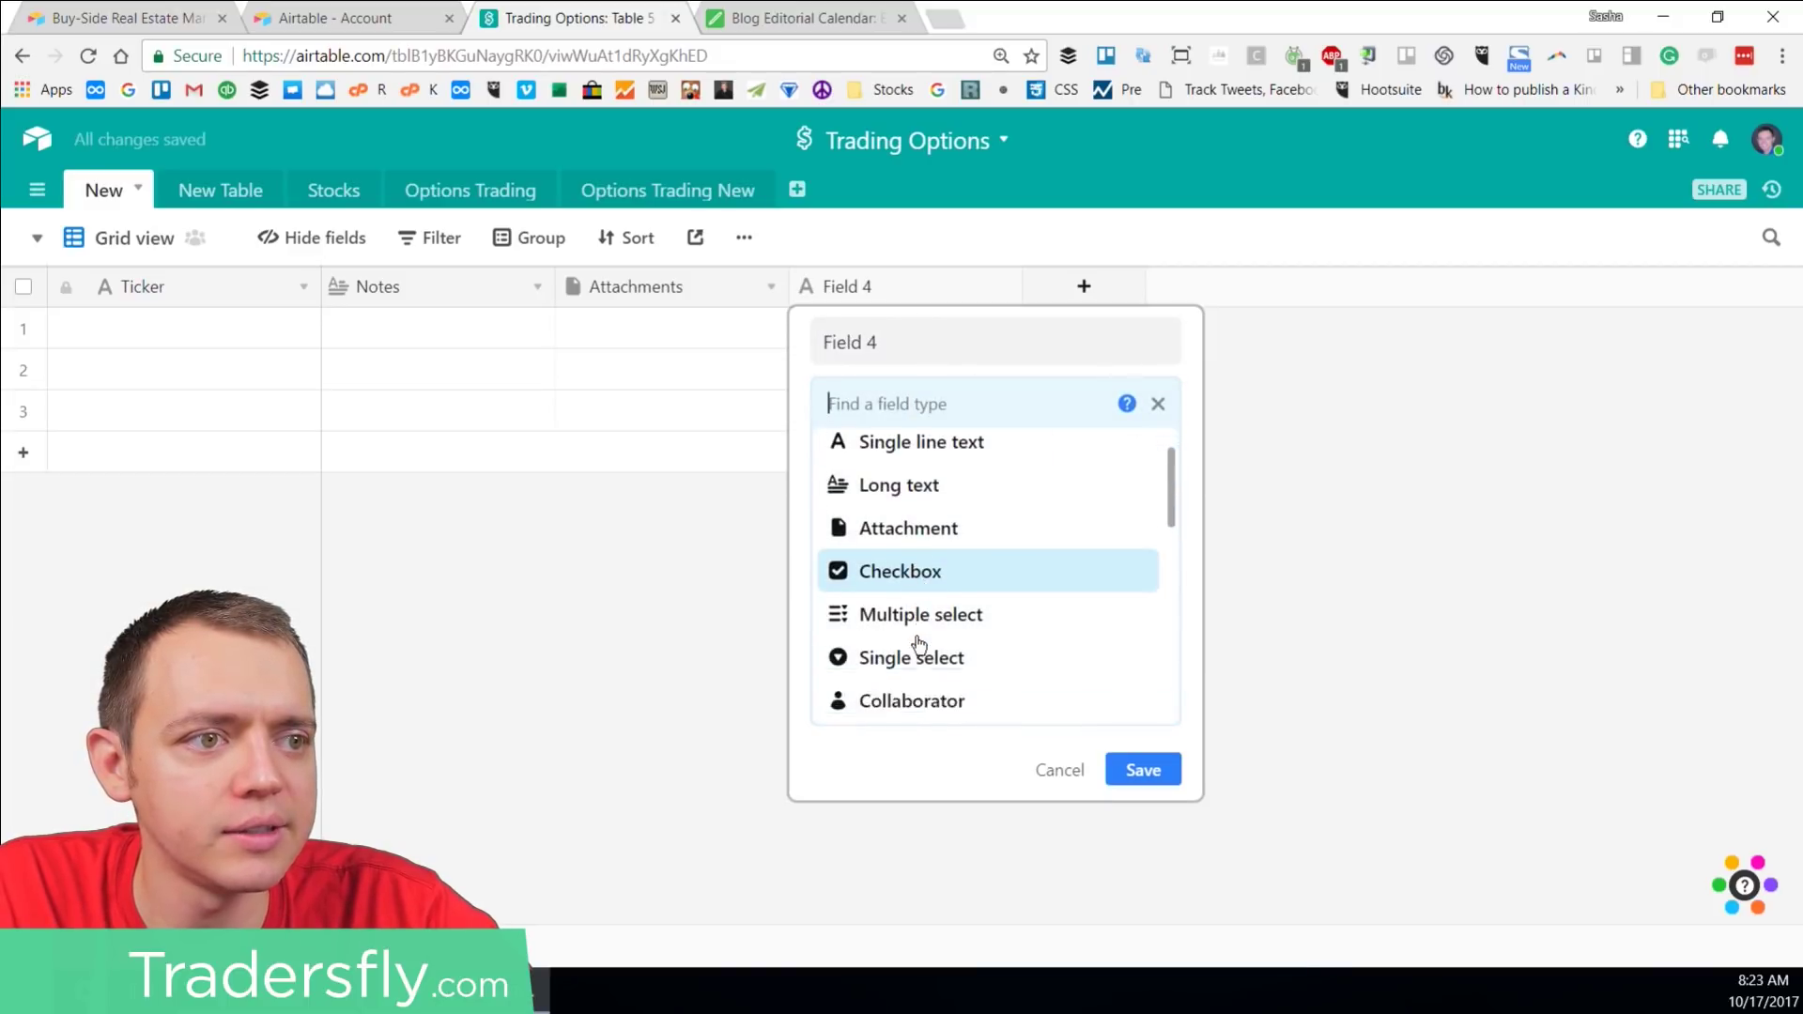
pyautogui.click(907, 568)
pyautogui.click(1142, 770)
# Step: Name the added date field Date and move it directly after the Ticker field
pyautogui.click(877, 285)
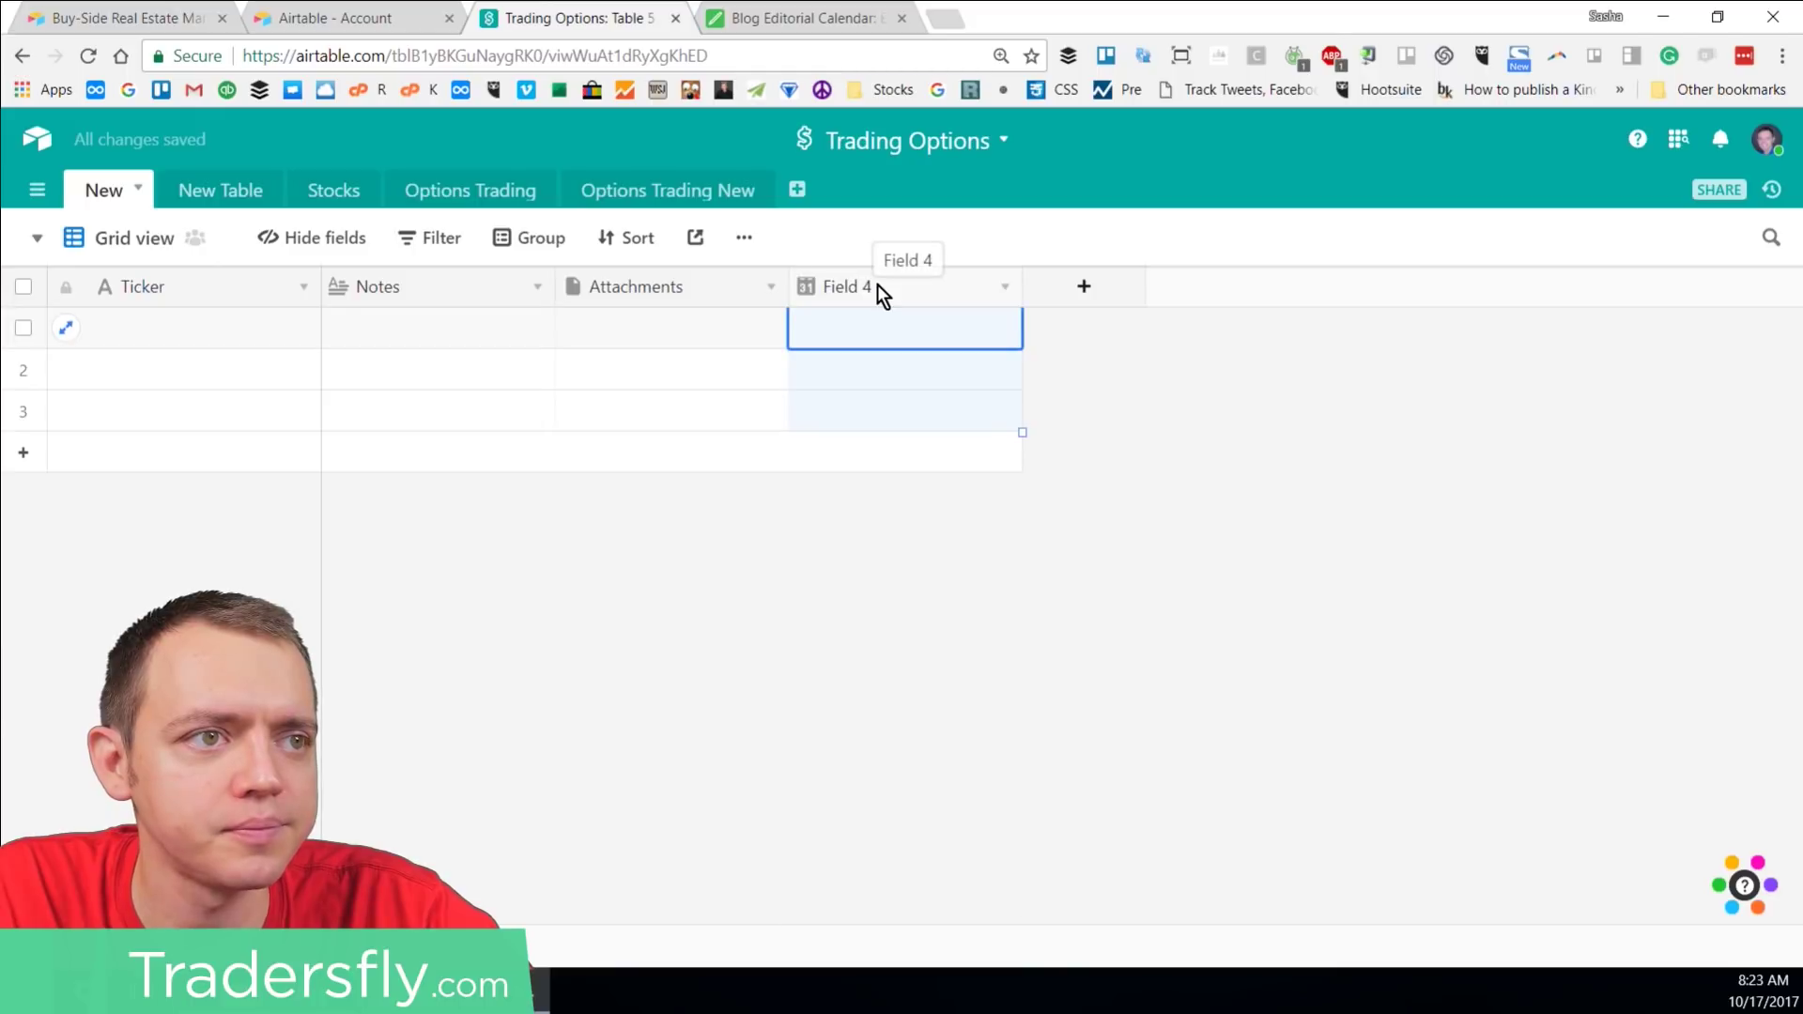
pyautogui.click(878, 285)
pyautogui.write('Date')
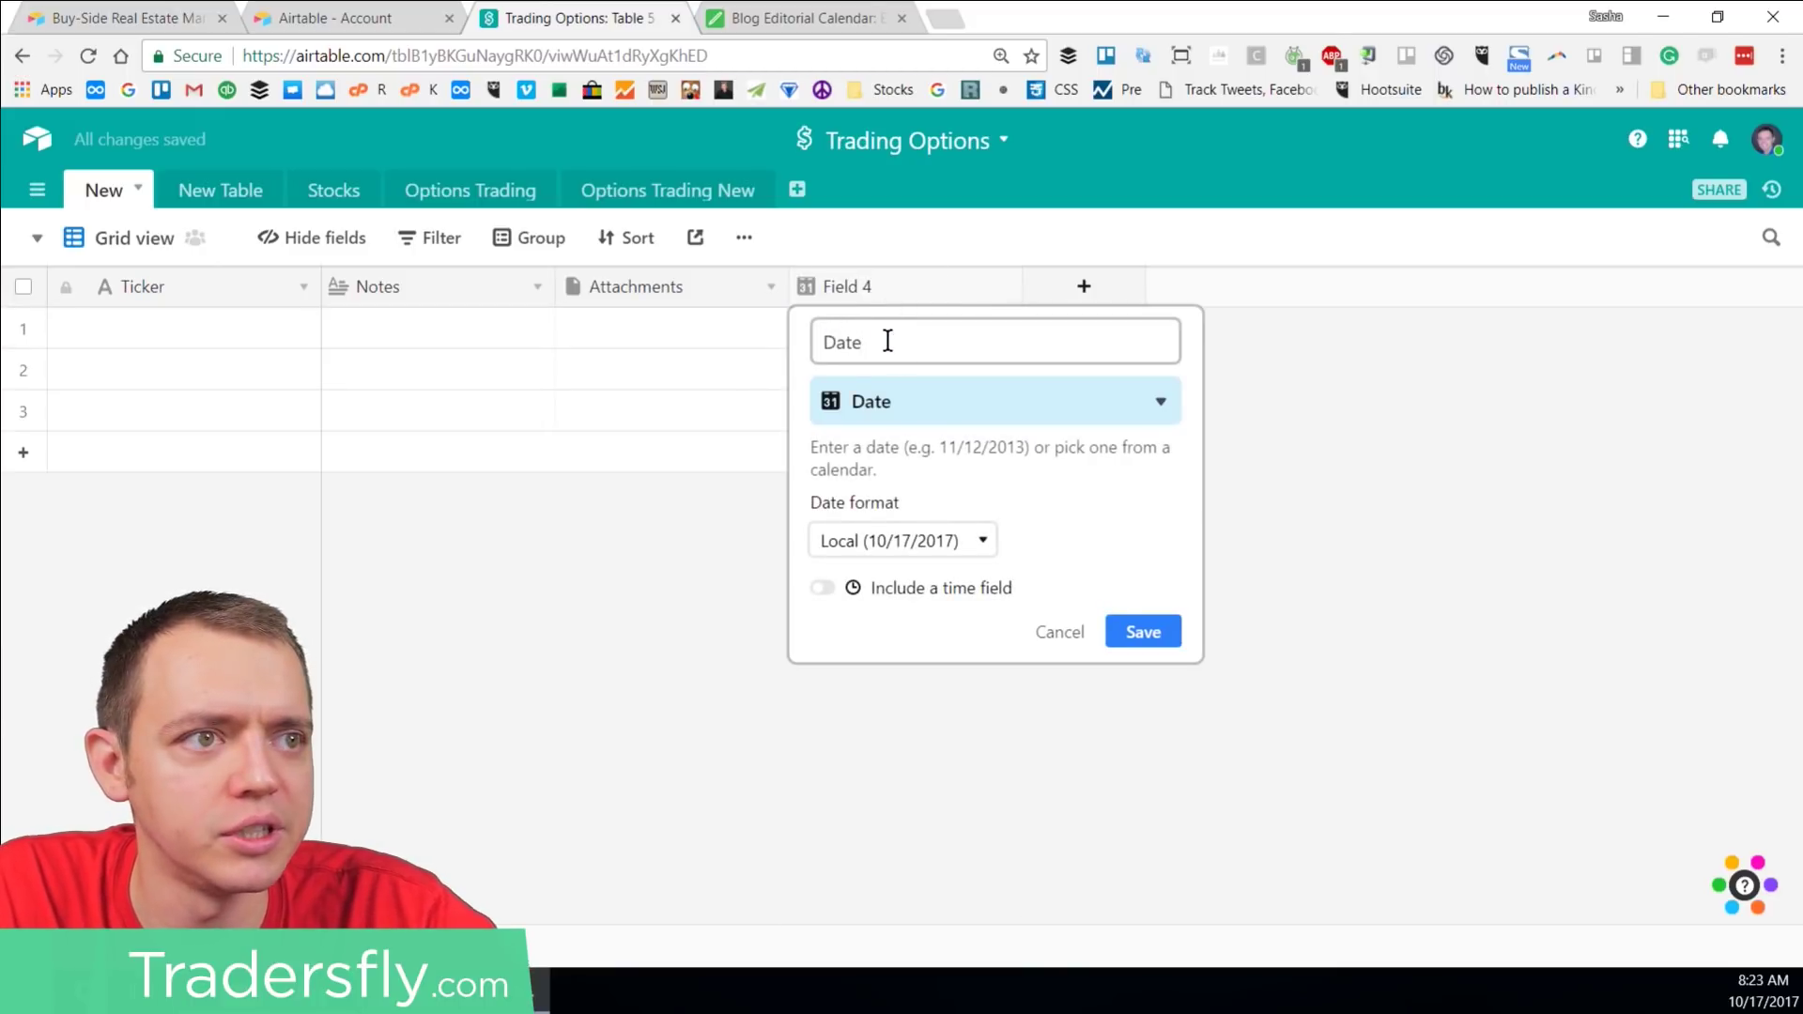
pyautogui.click(1142, 631)
pyautogui.moveTo(864, 286); pyautogui.dragTo(312, 299)
# Step: Fill the first record of the New table with ticker NFLX, date 10/17/2017 and the note "Bought shares"
pyautogui.doubleClick(241, 327)
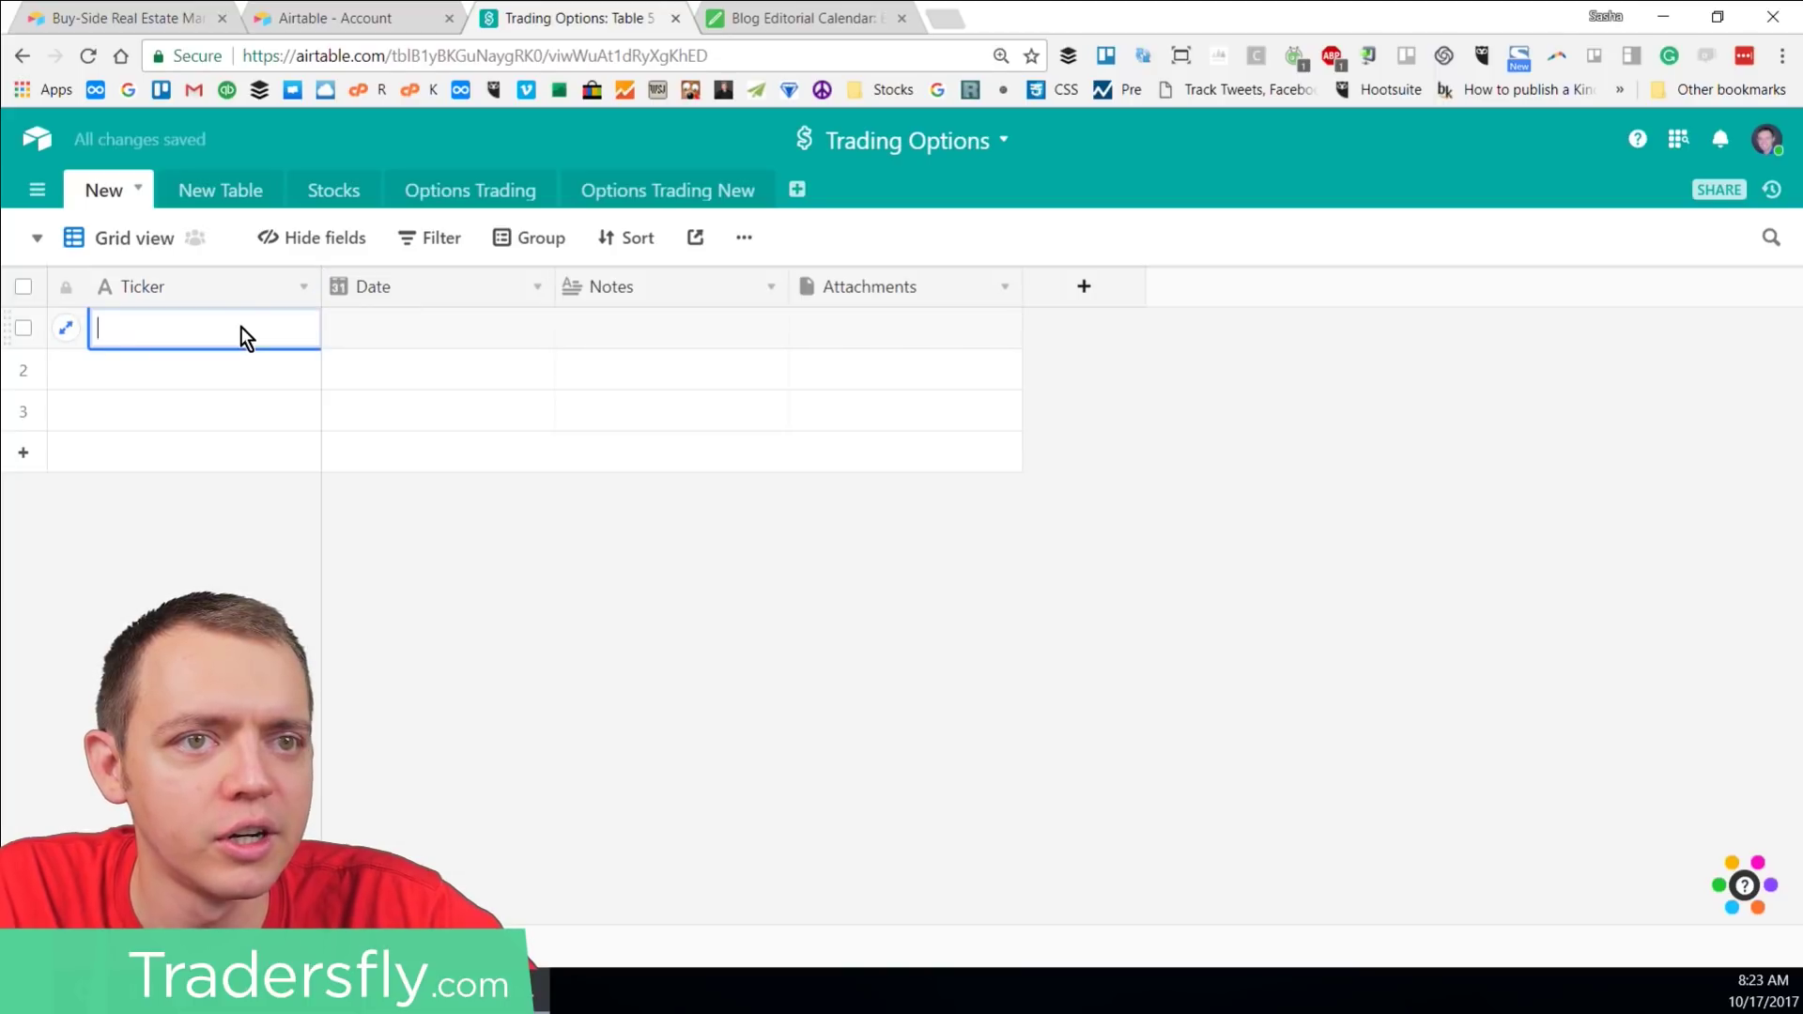
pyautogui.write('NFLX')
pyautogui.press('Return')
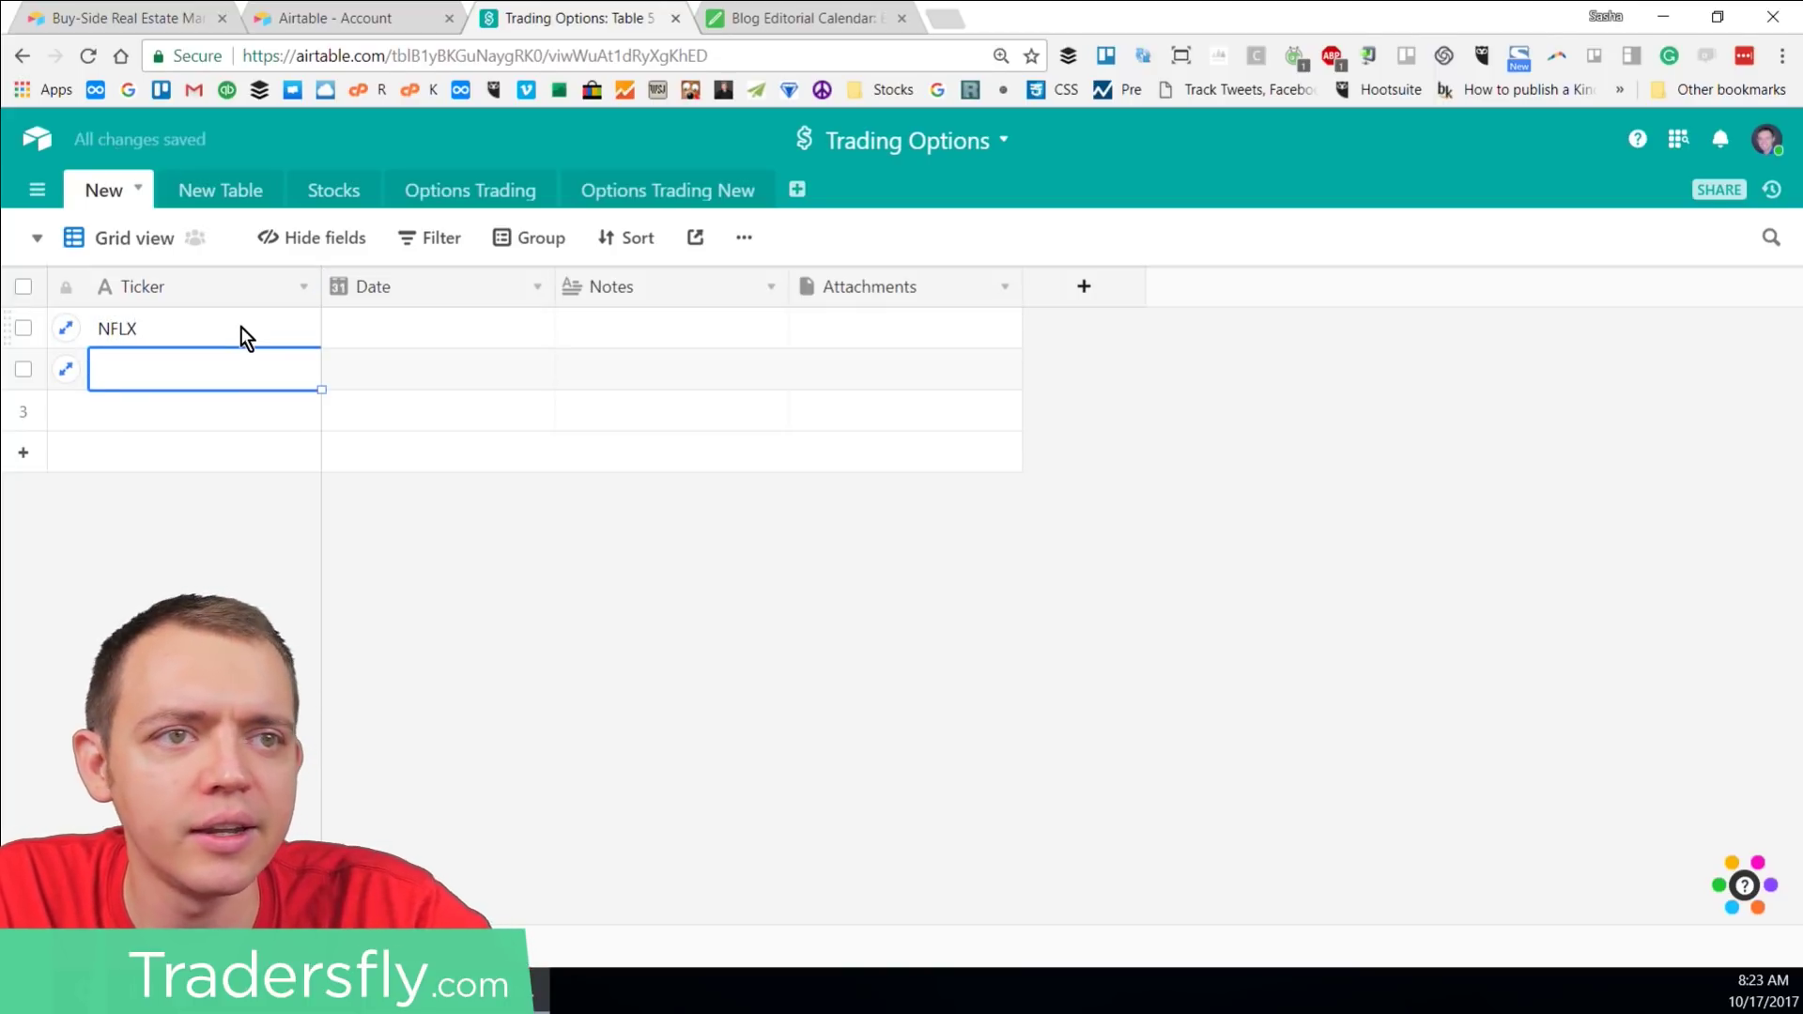
pyautogui.doubleClick(390, 326)
pyautogui.click(397, 521)
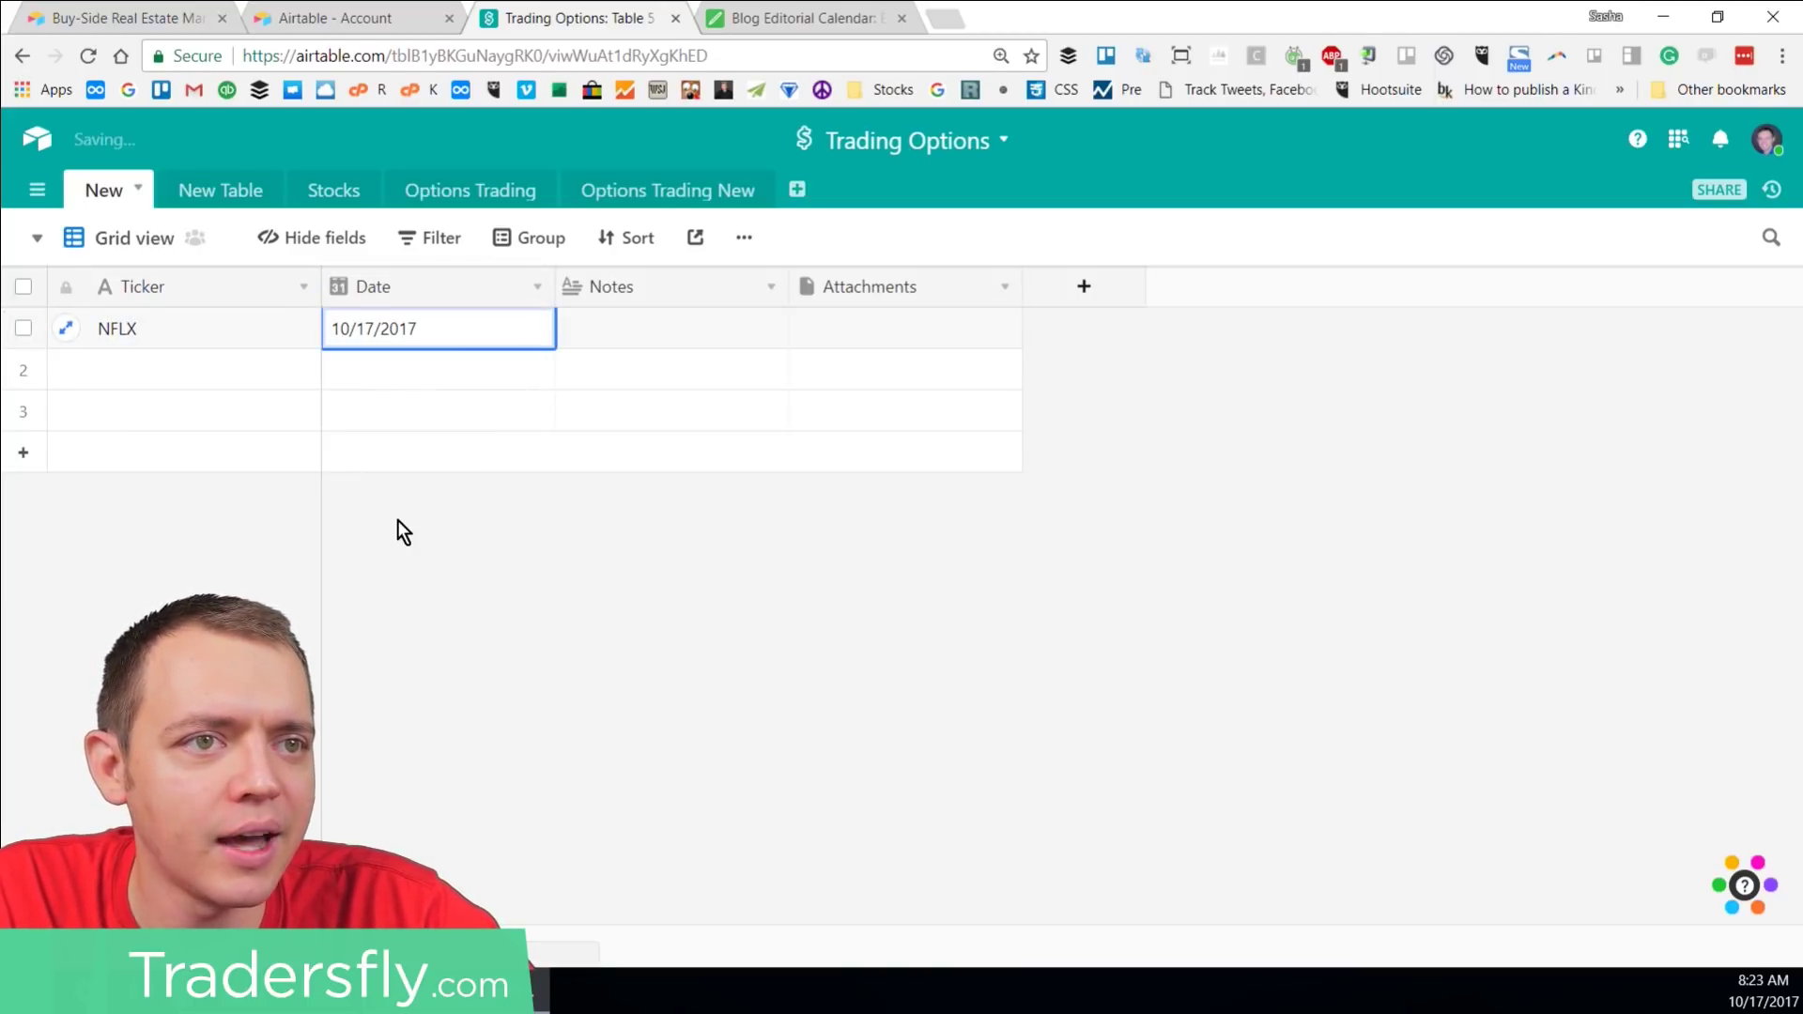
pyautogui.doubleClick(614, 329)
pyautogui.write('Bought shares')
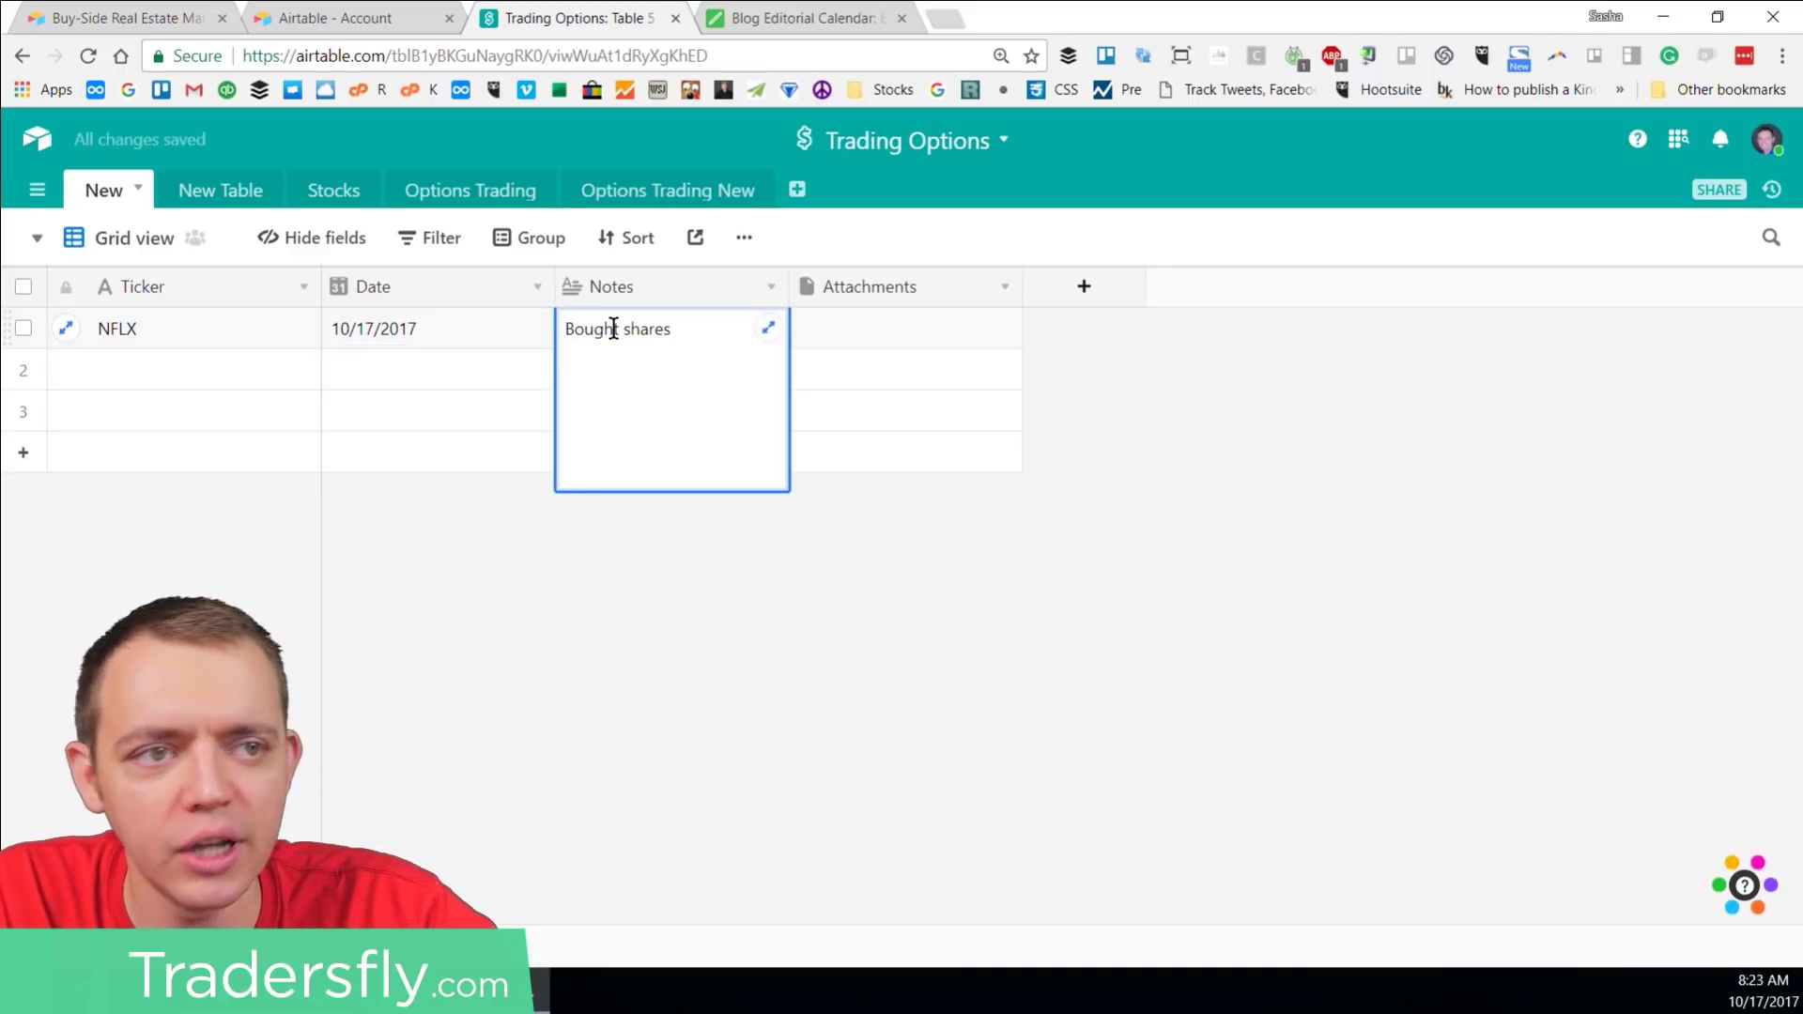
pyautogui.click(692, 570)
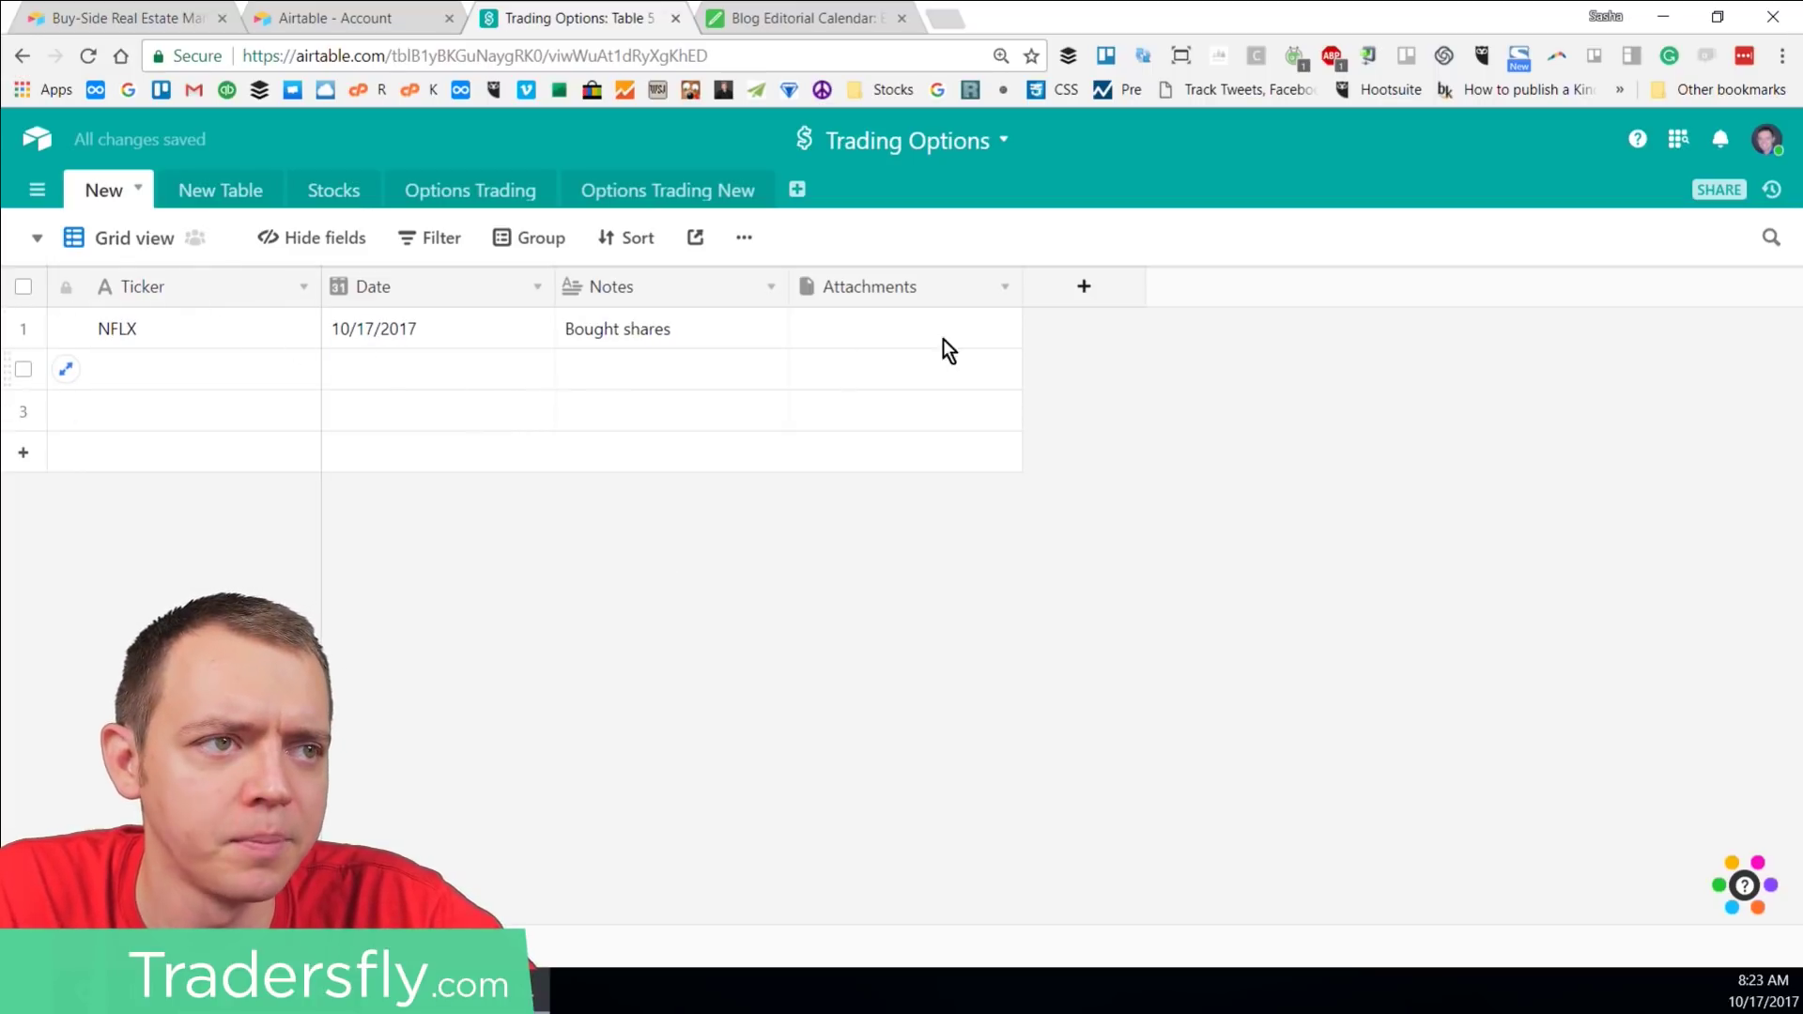
# Step: Add a field of type Number after Attachments, using the Integer format and allowing negative numbers
pyautogui.click(1084, 287)
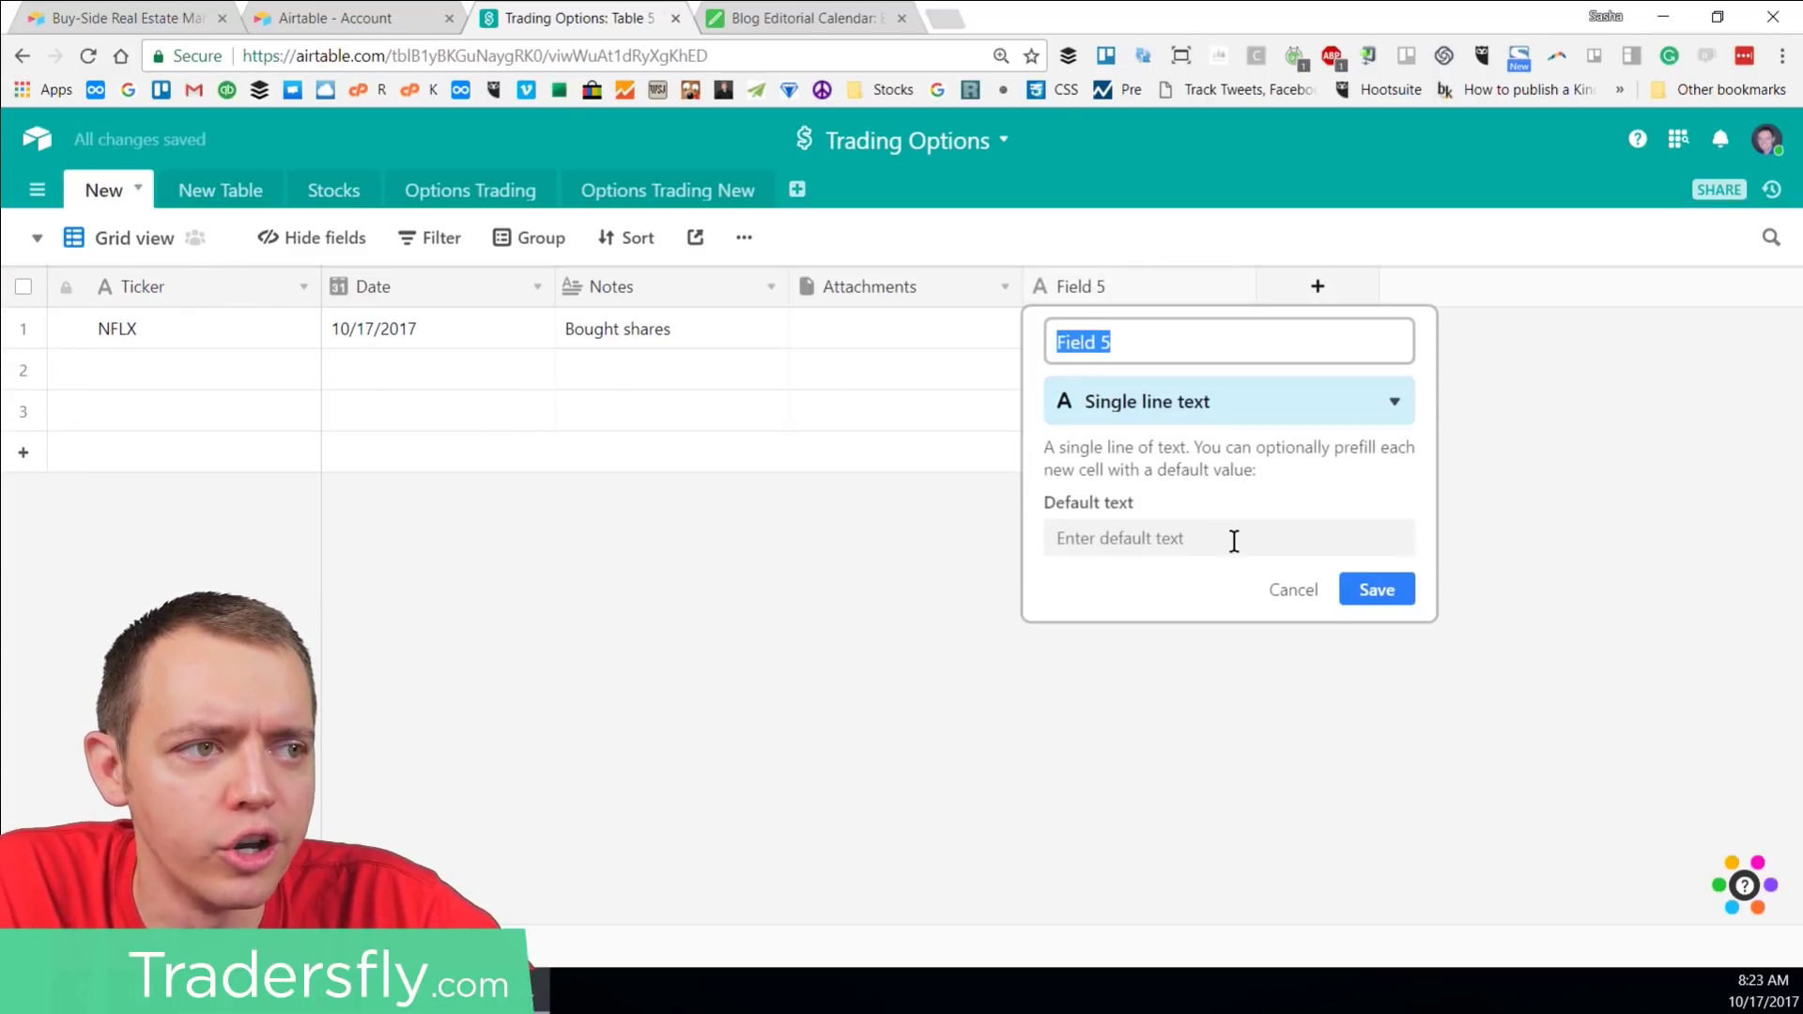
pyautogui.click(1217, 404)
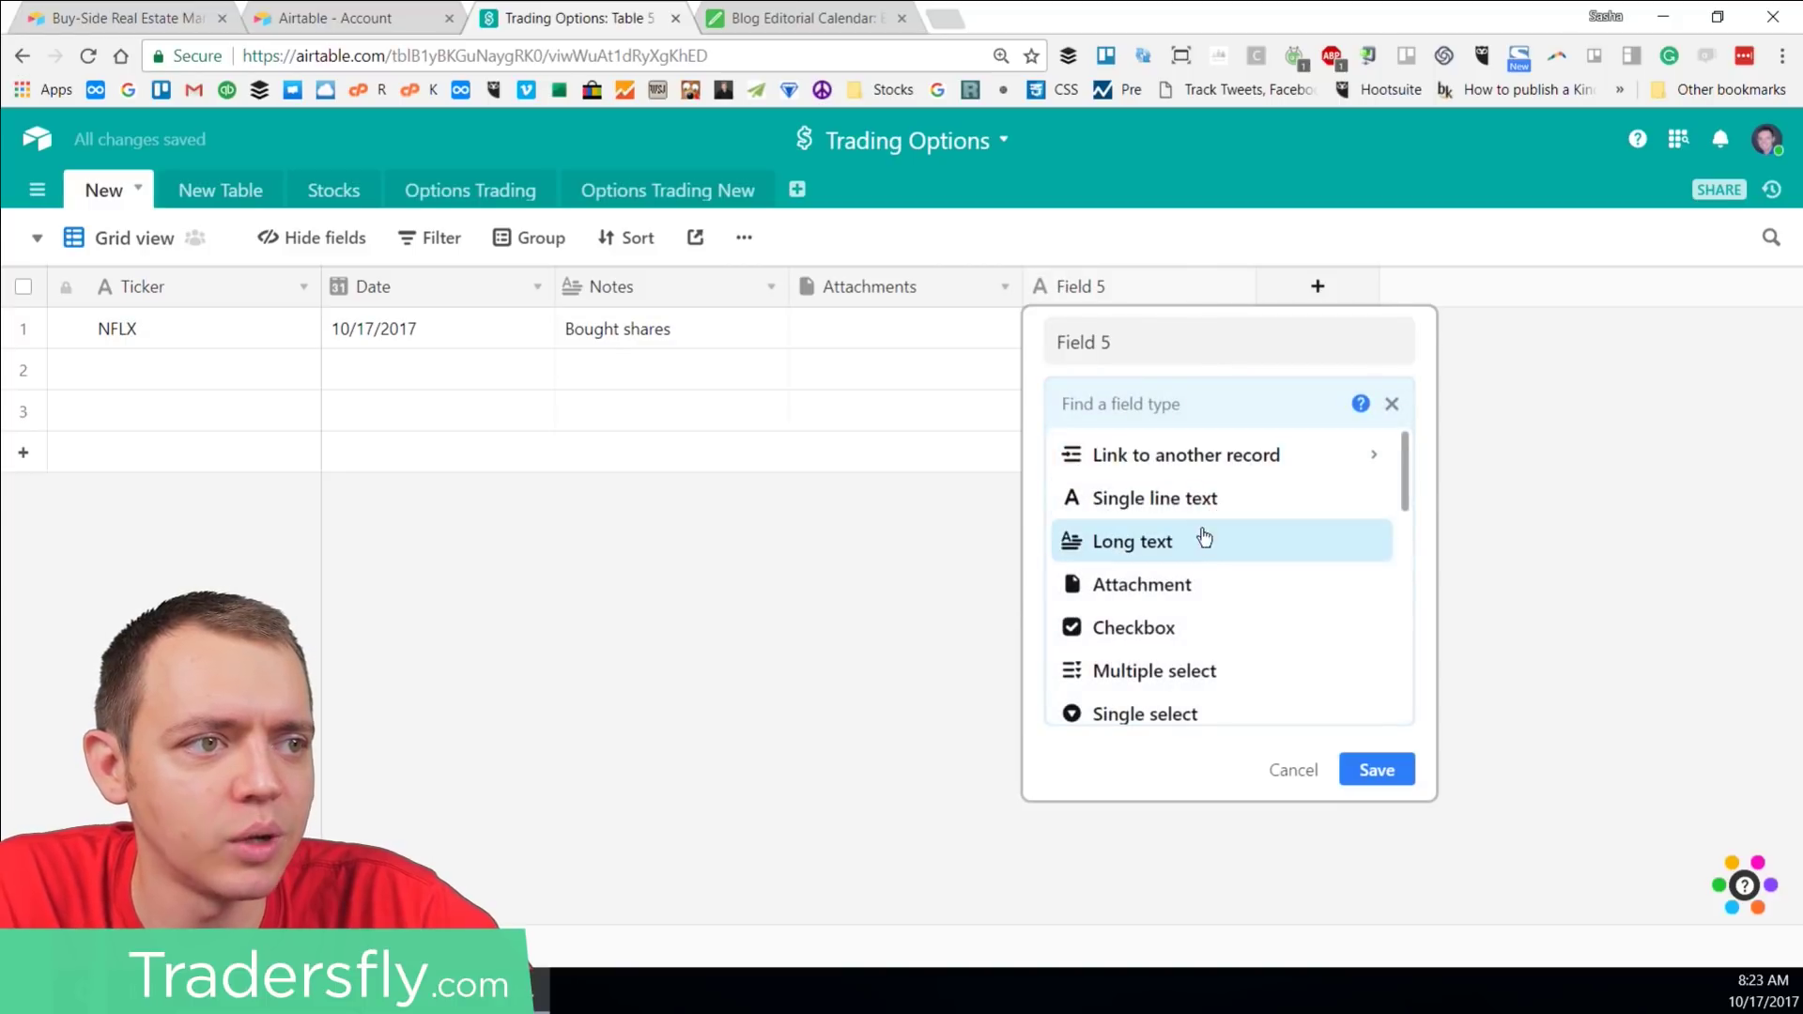
pyautogui.scroll(-1, 1199, 550)
pyautogui.scroll(-1, 1182, 569)
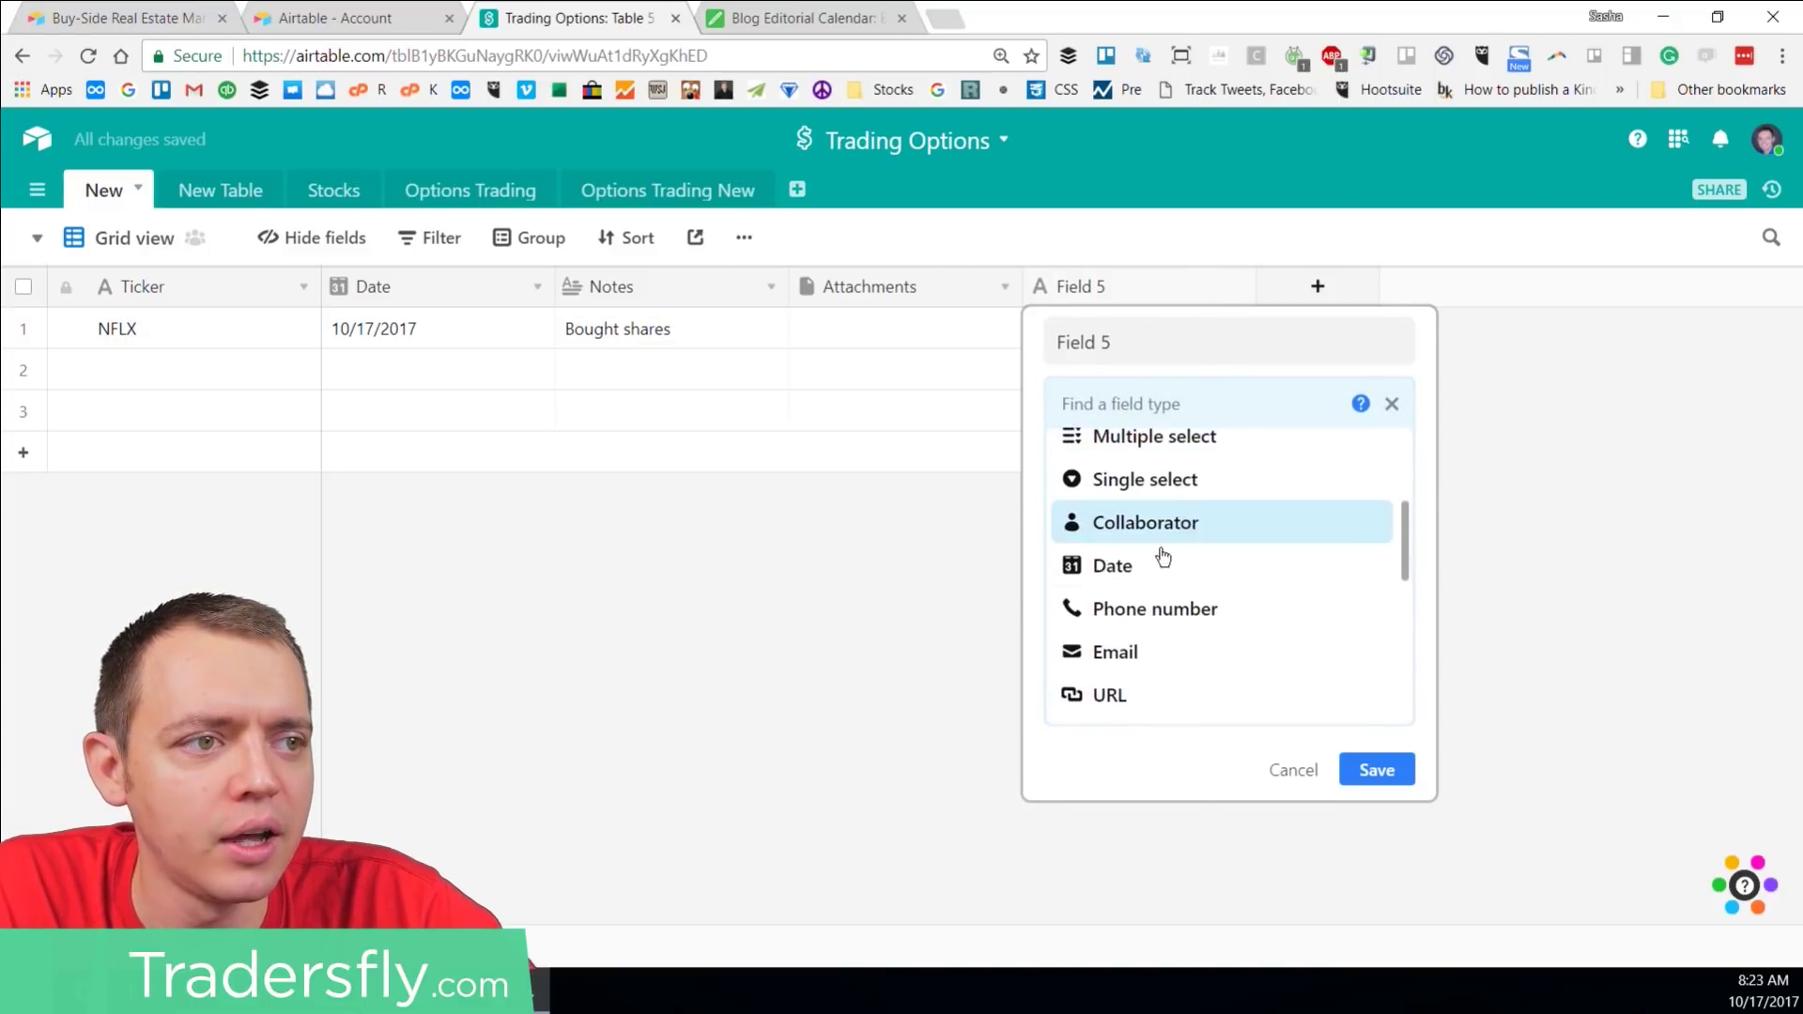
pyautogui.scroll(-1, 1165, 593)
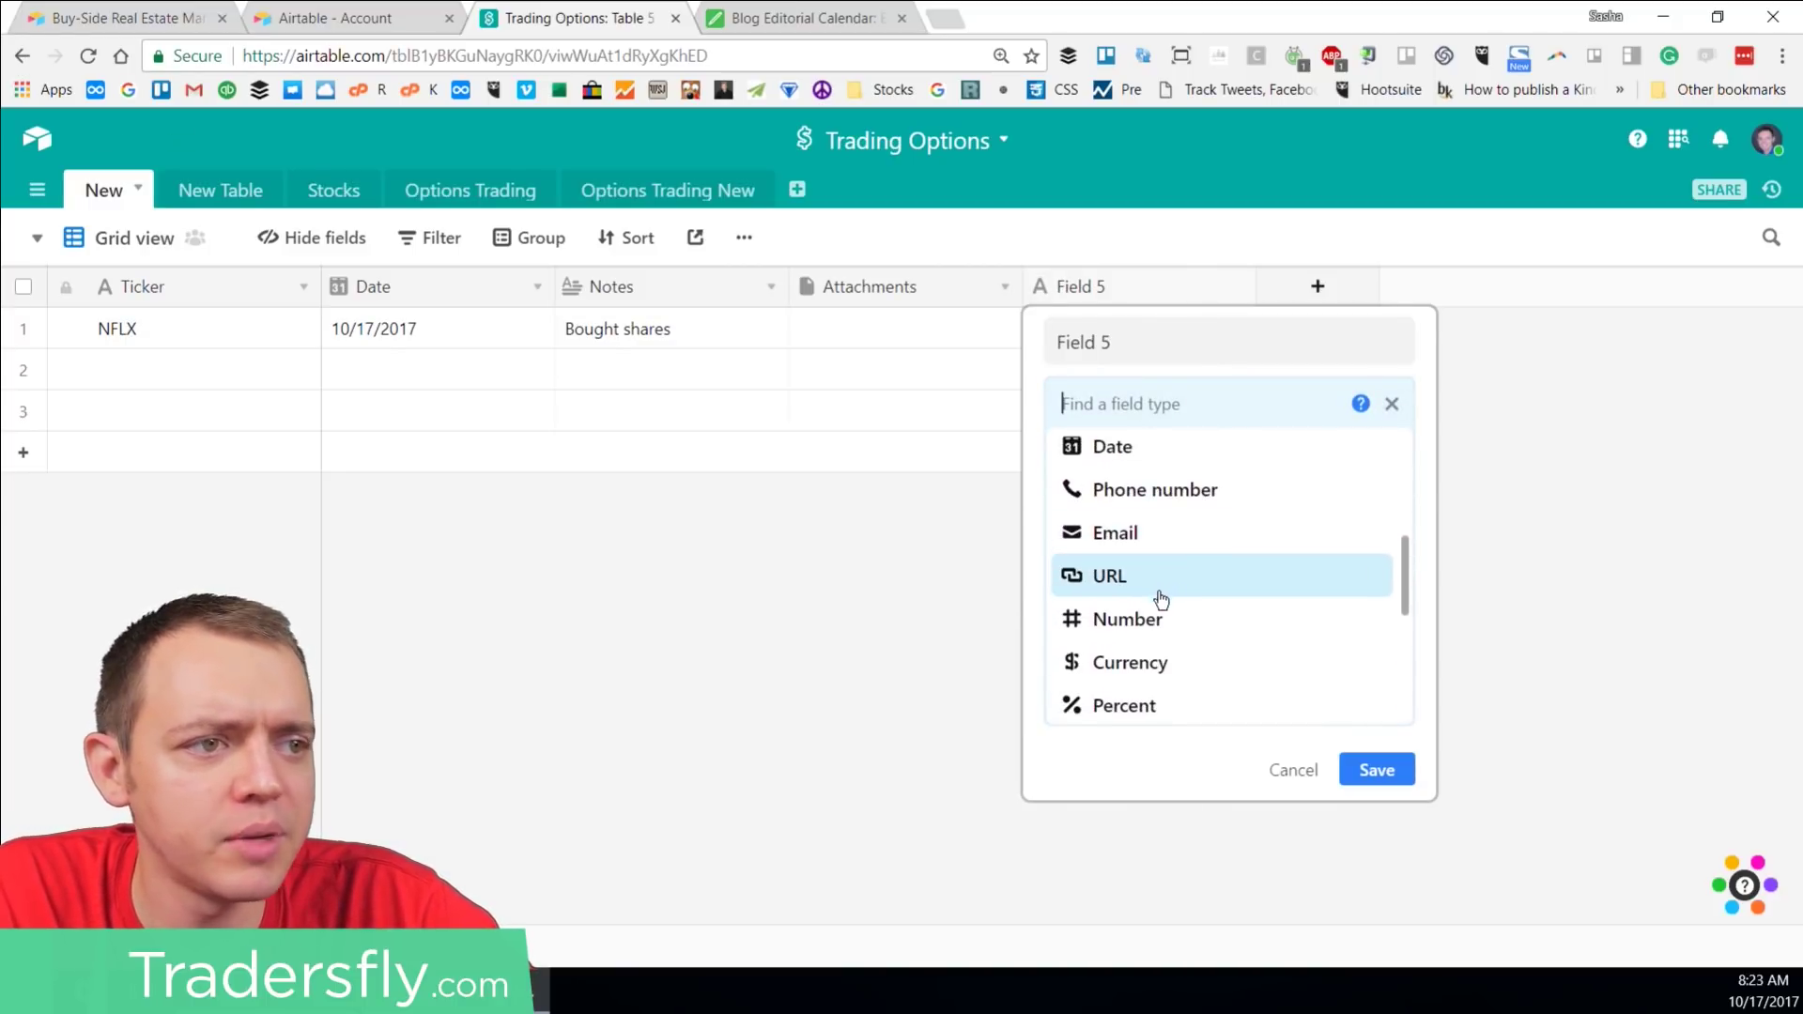
pyautogui.scroll(-1, 1159, 600)
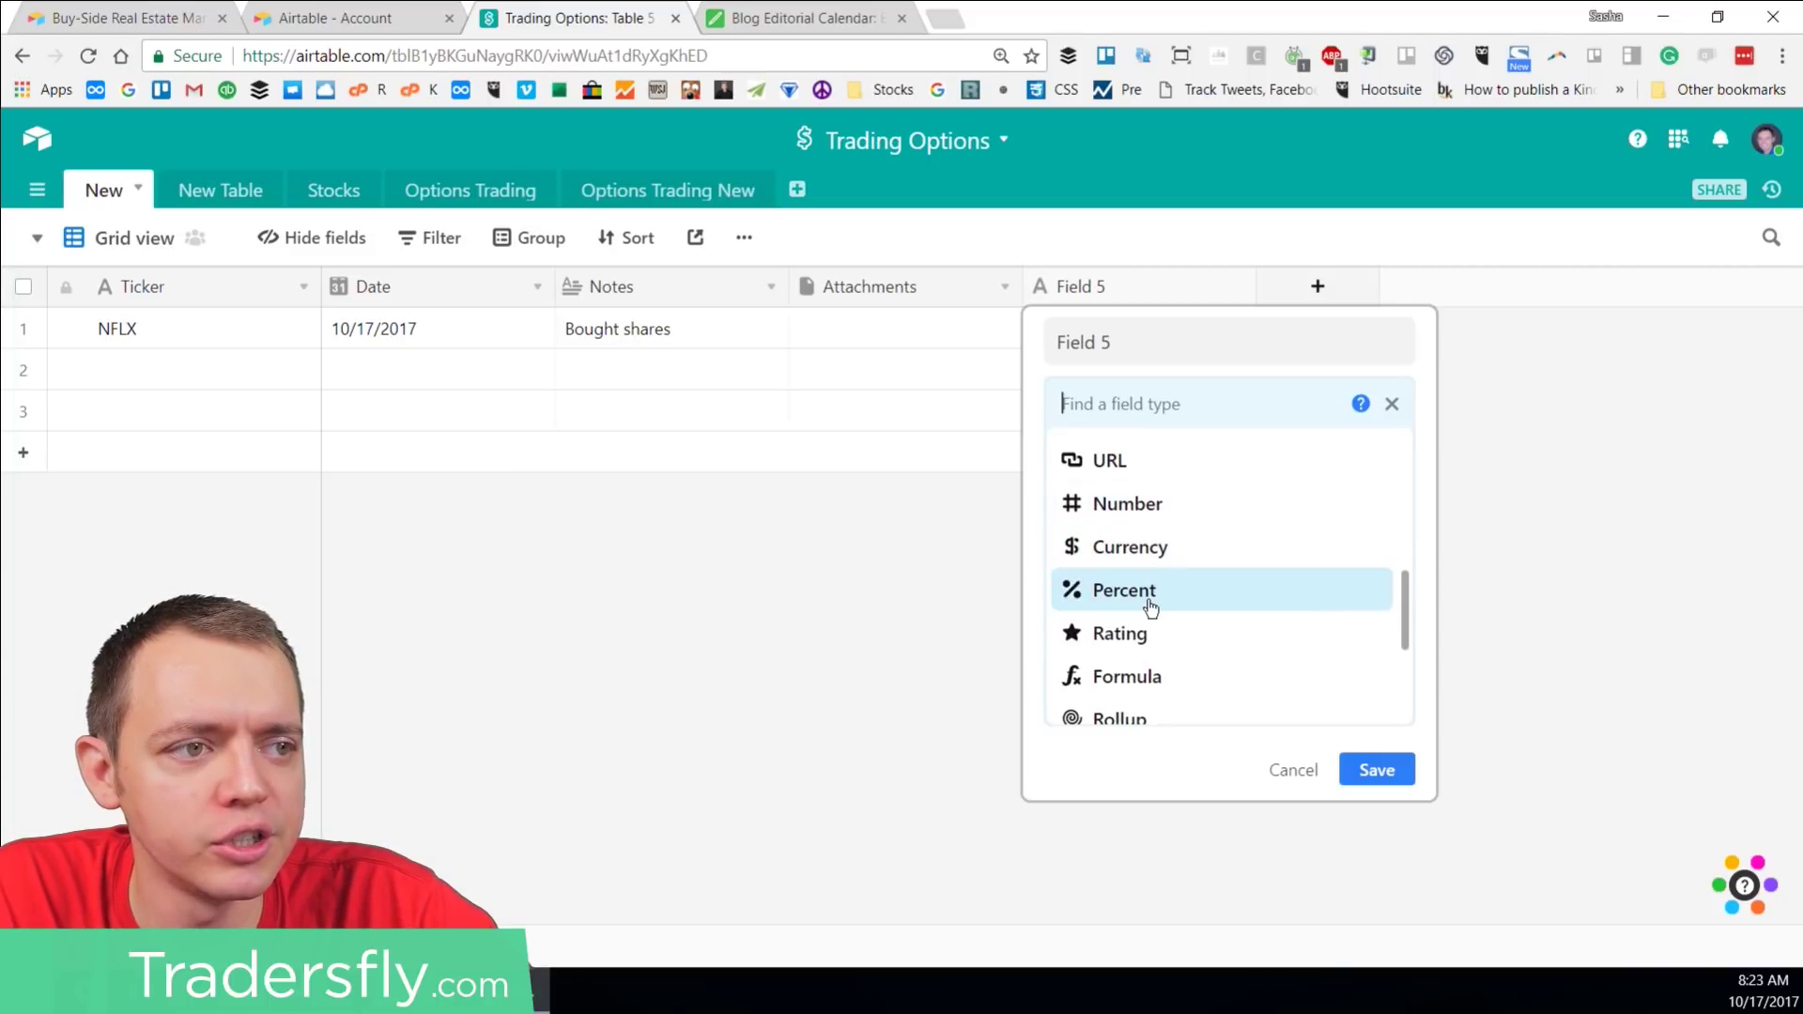
pyautogui.click(1148, 507)
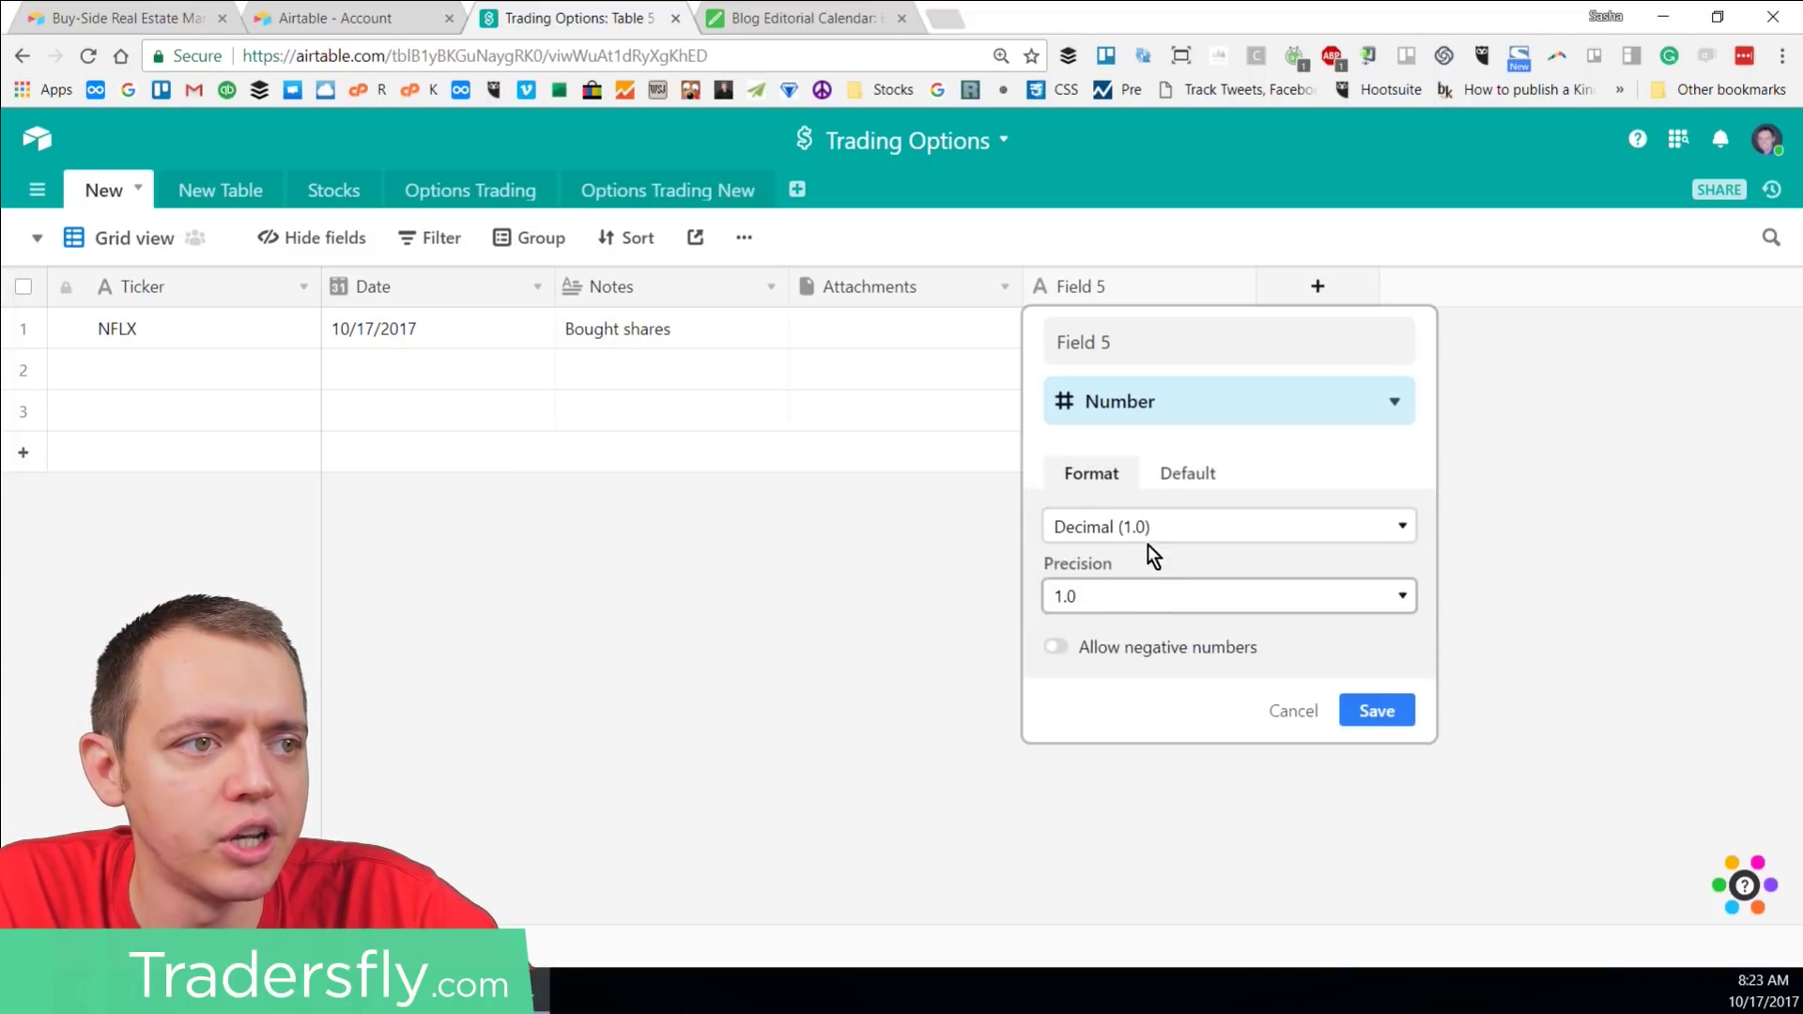
pyautogui.click(1150, 528)
pyautogui.click(1132, 575)
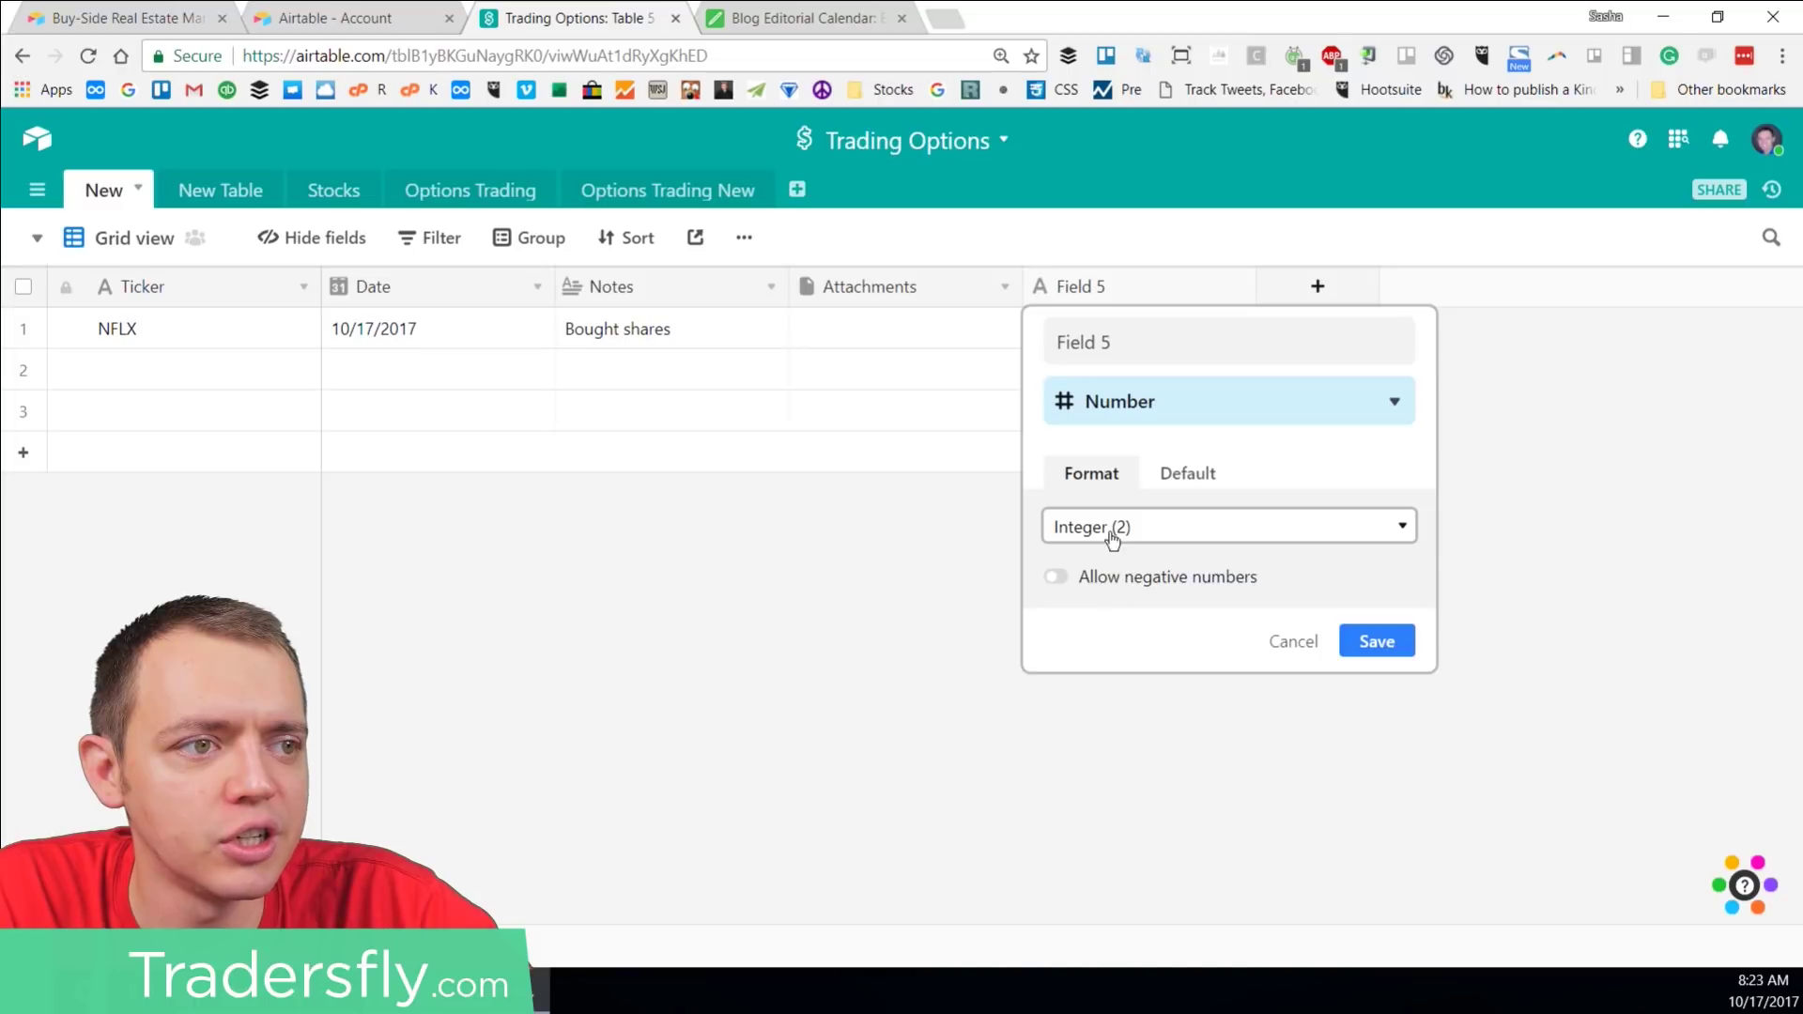
pyautogui.click(1076, 577)
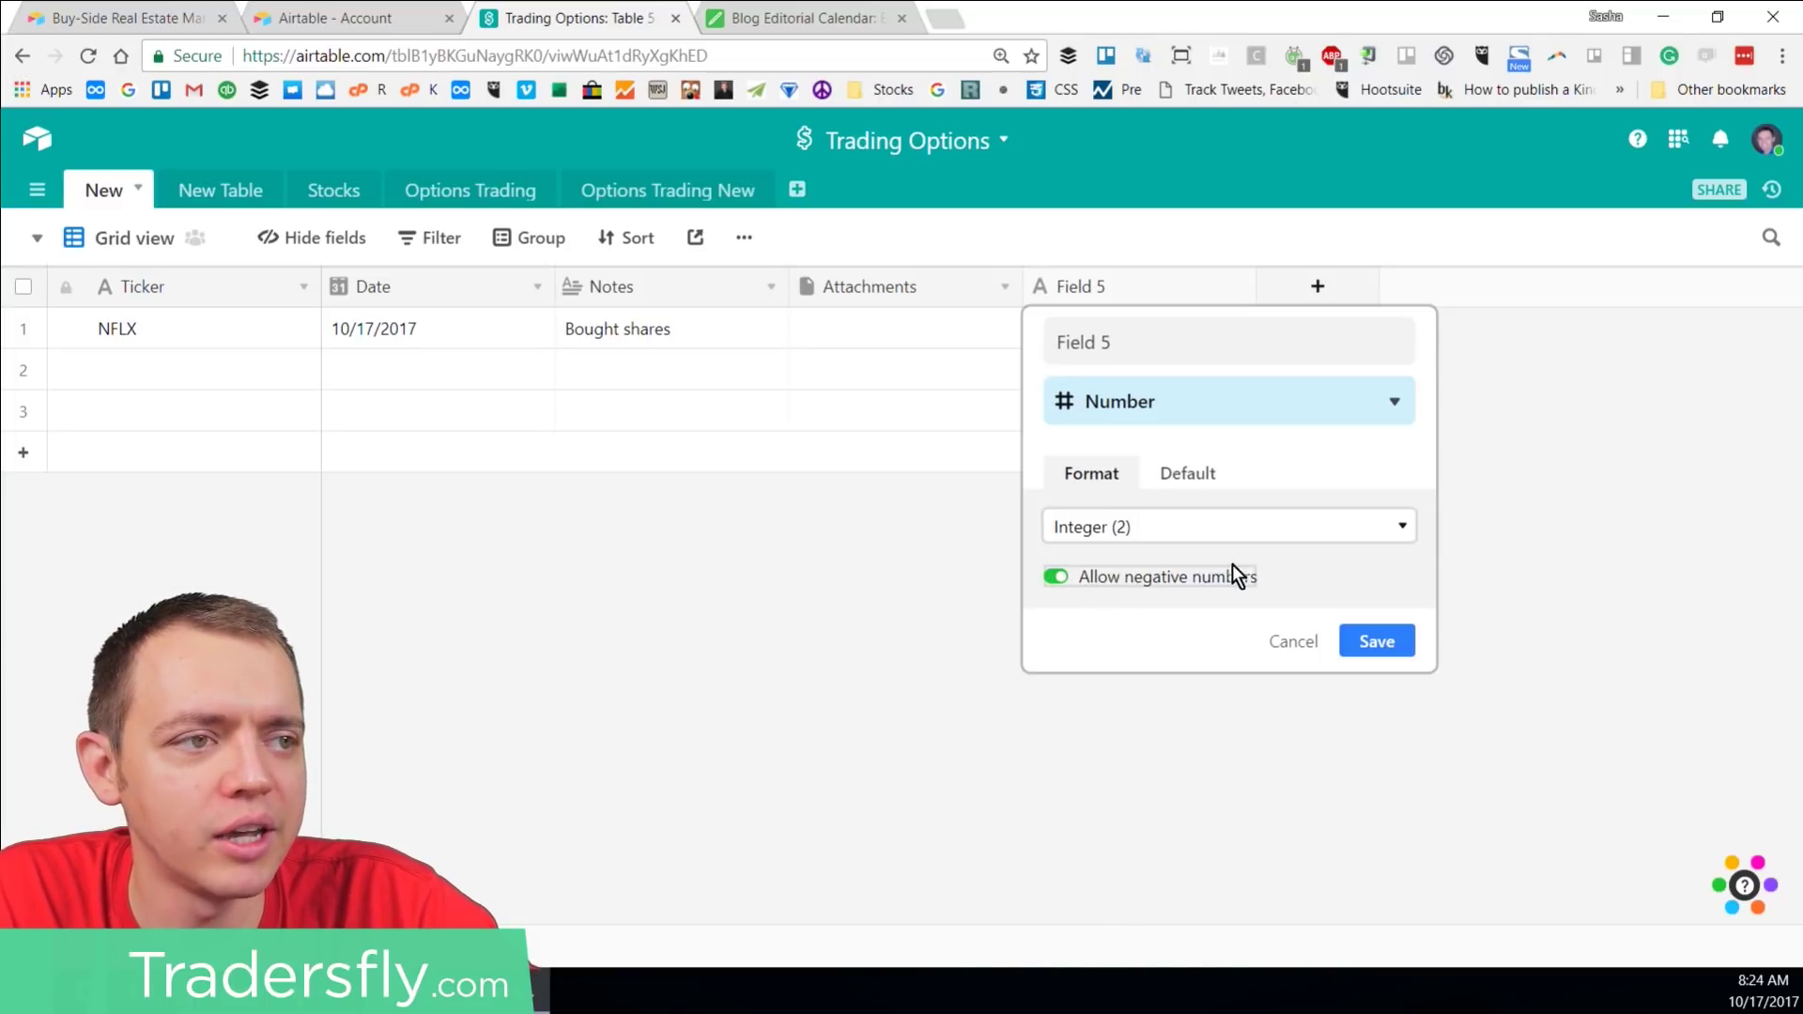
pyautogui.click(1367, 644)
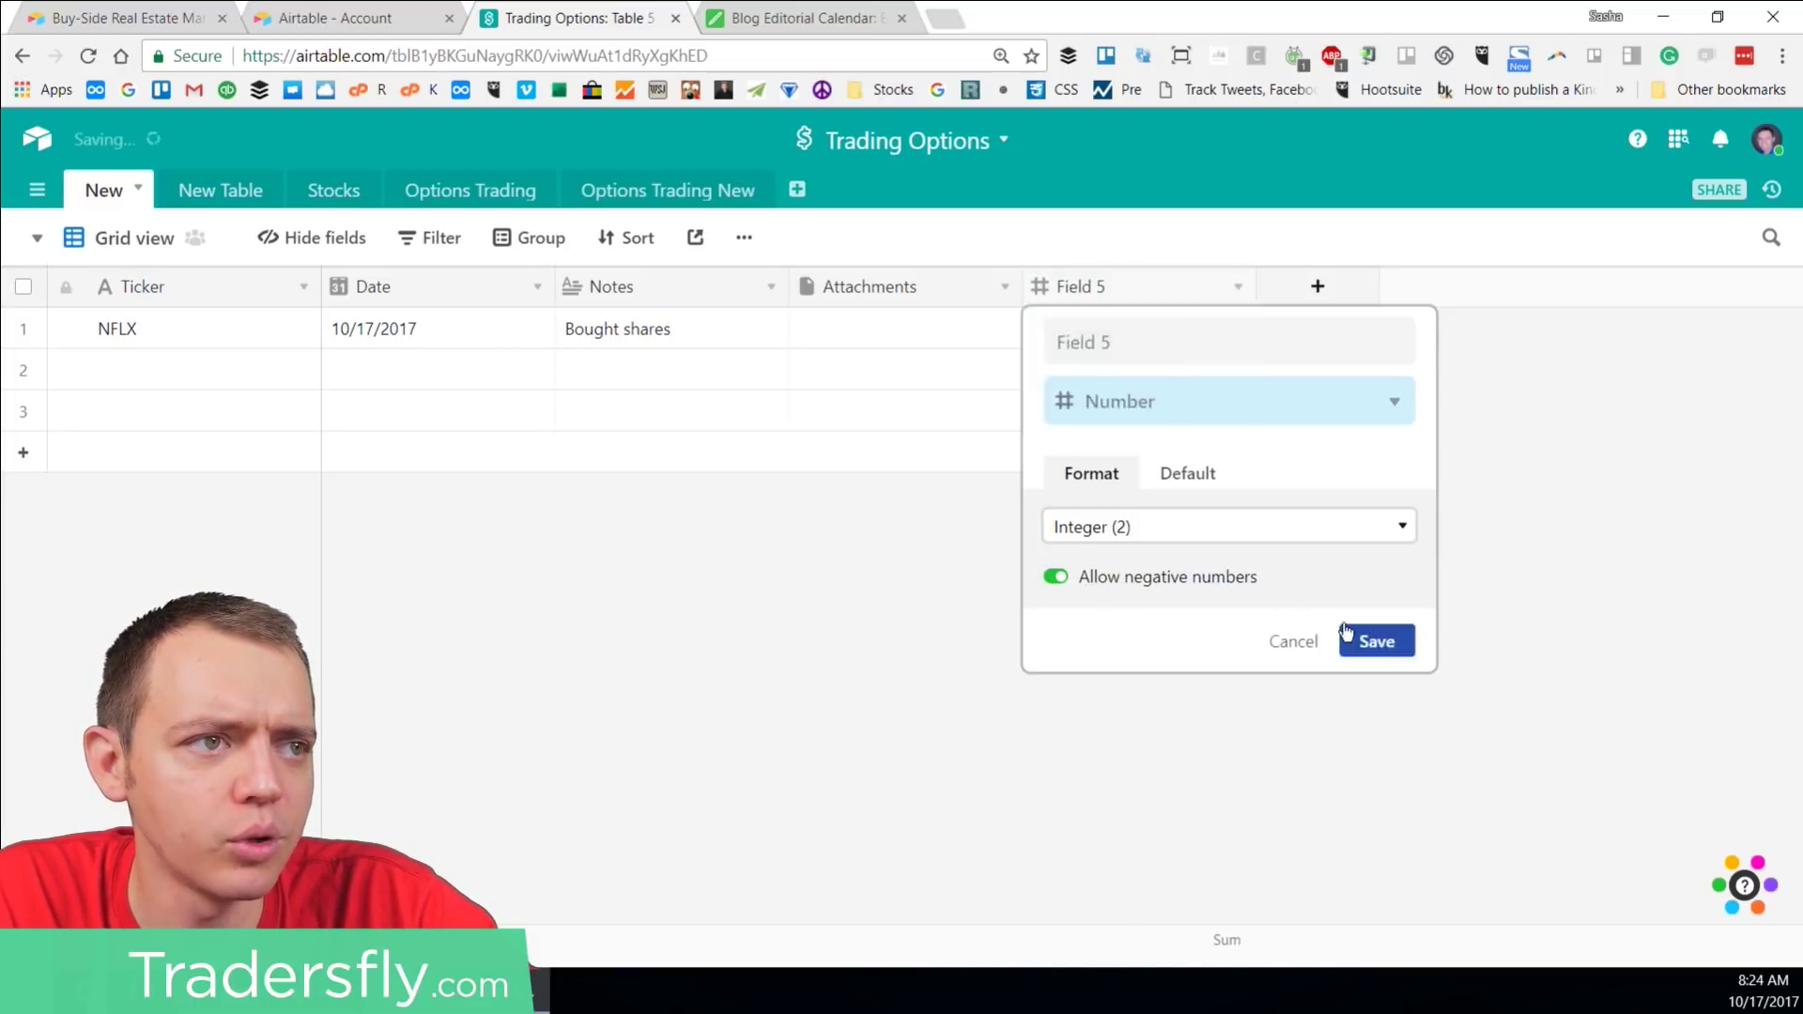
# Step: Name the added number field Shares and move it directly before the Attachments field
pyautogui.doubleClick(1080, 287)
pyautogui.write('Shares')
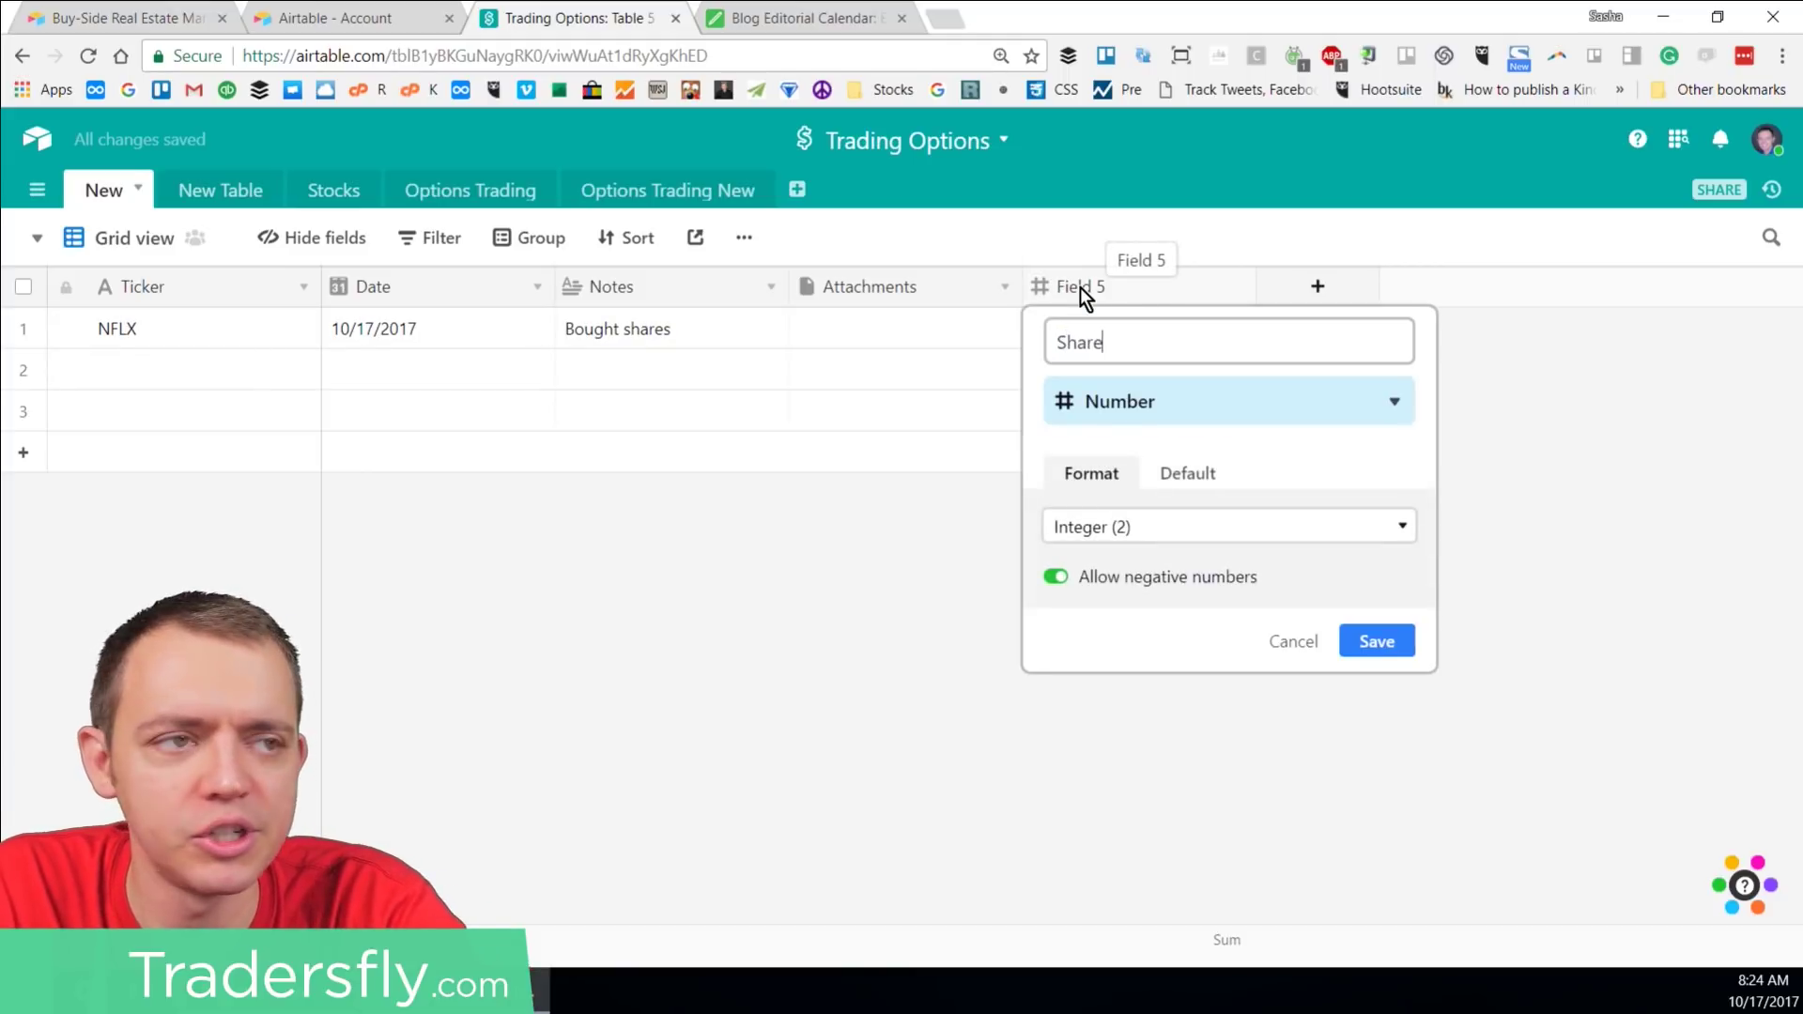
pyautogui.click(1372, 641)
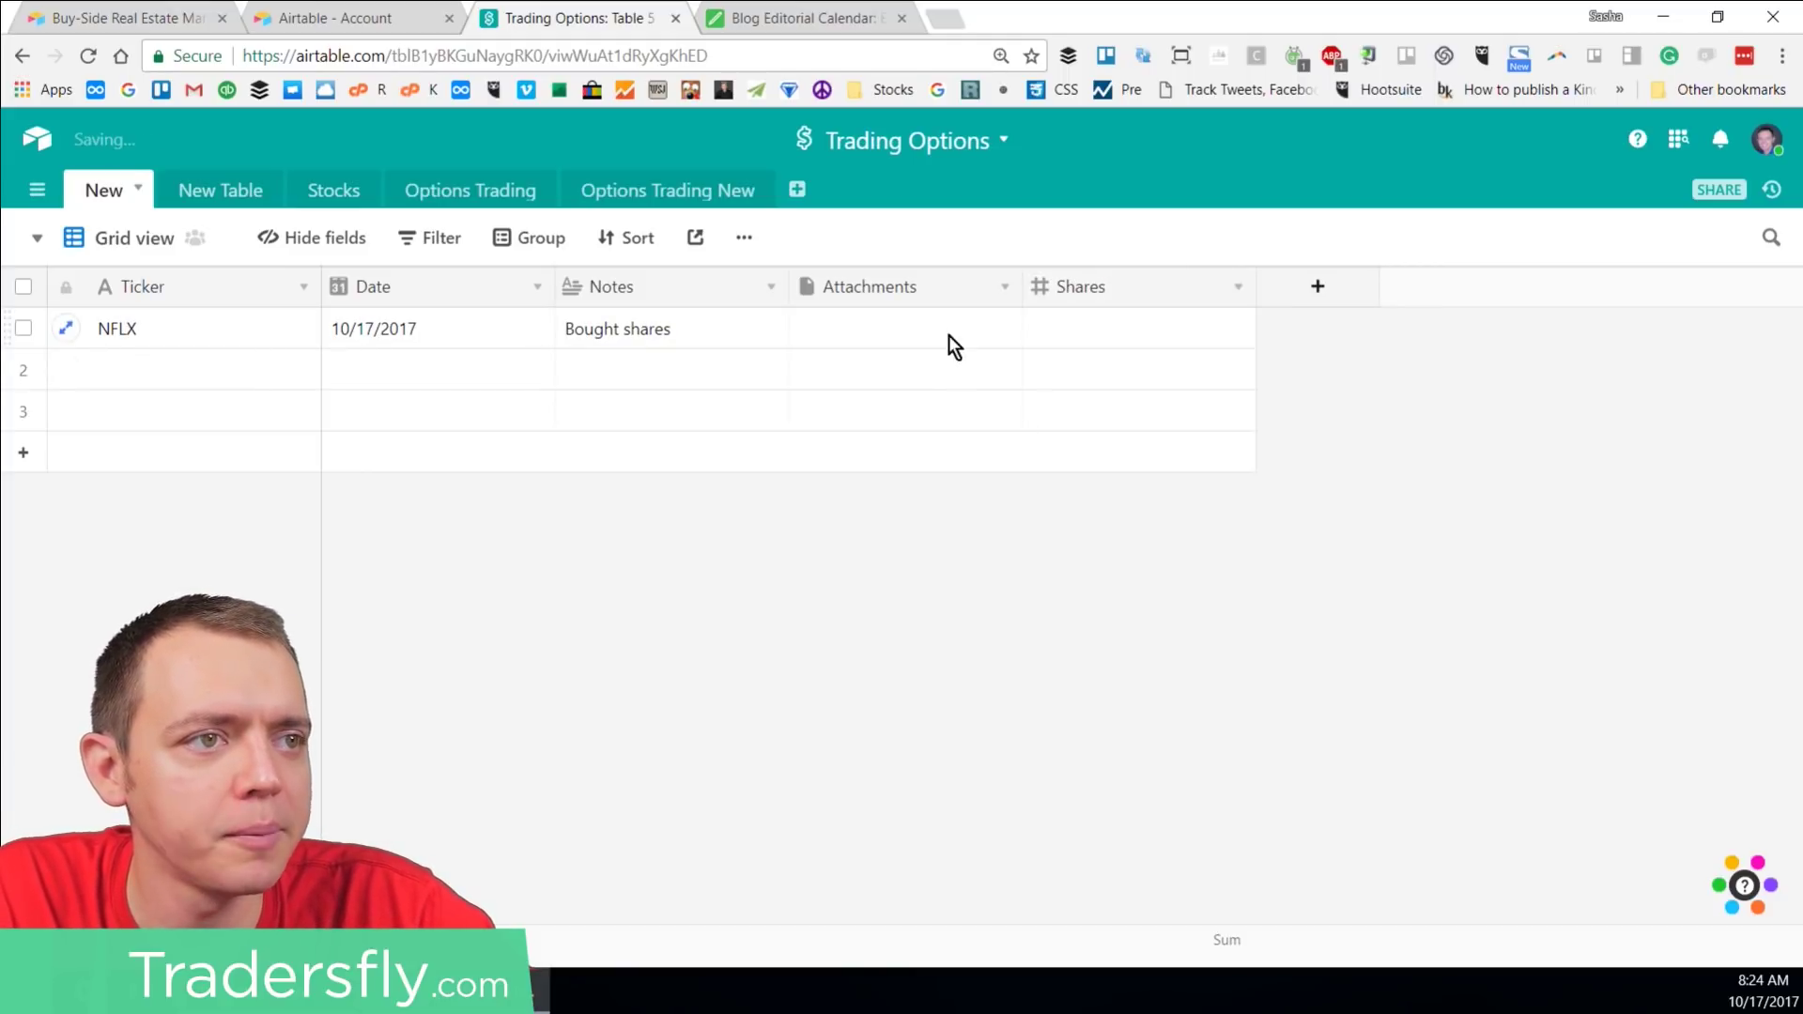
pyautogui.moveTo(1102, 291); pyautogui.dragTo(848, 344)
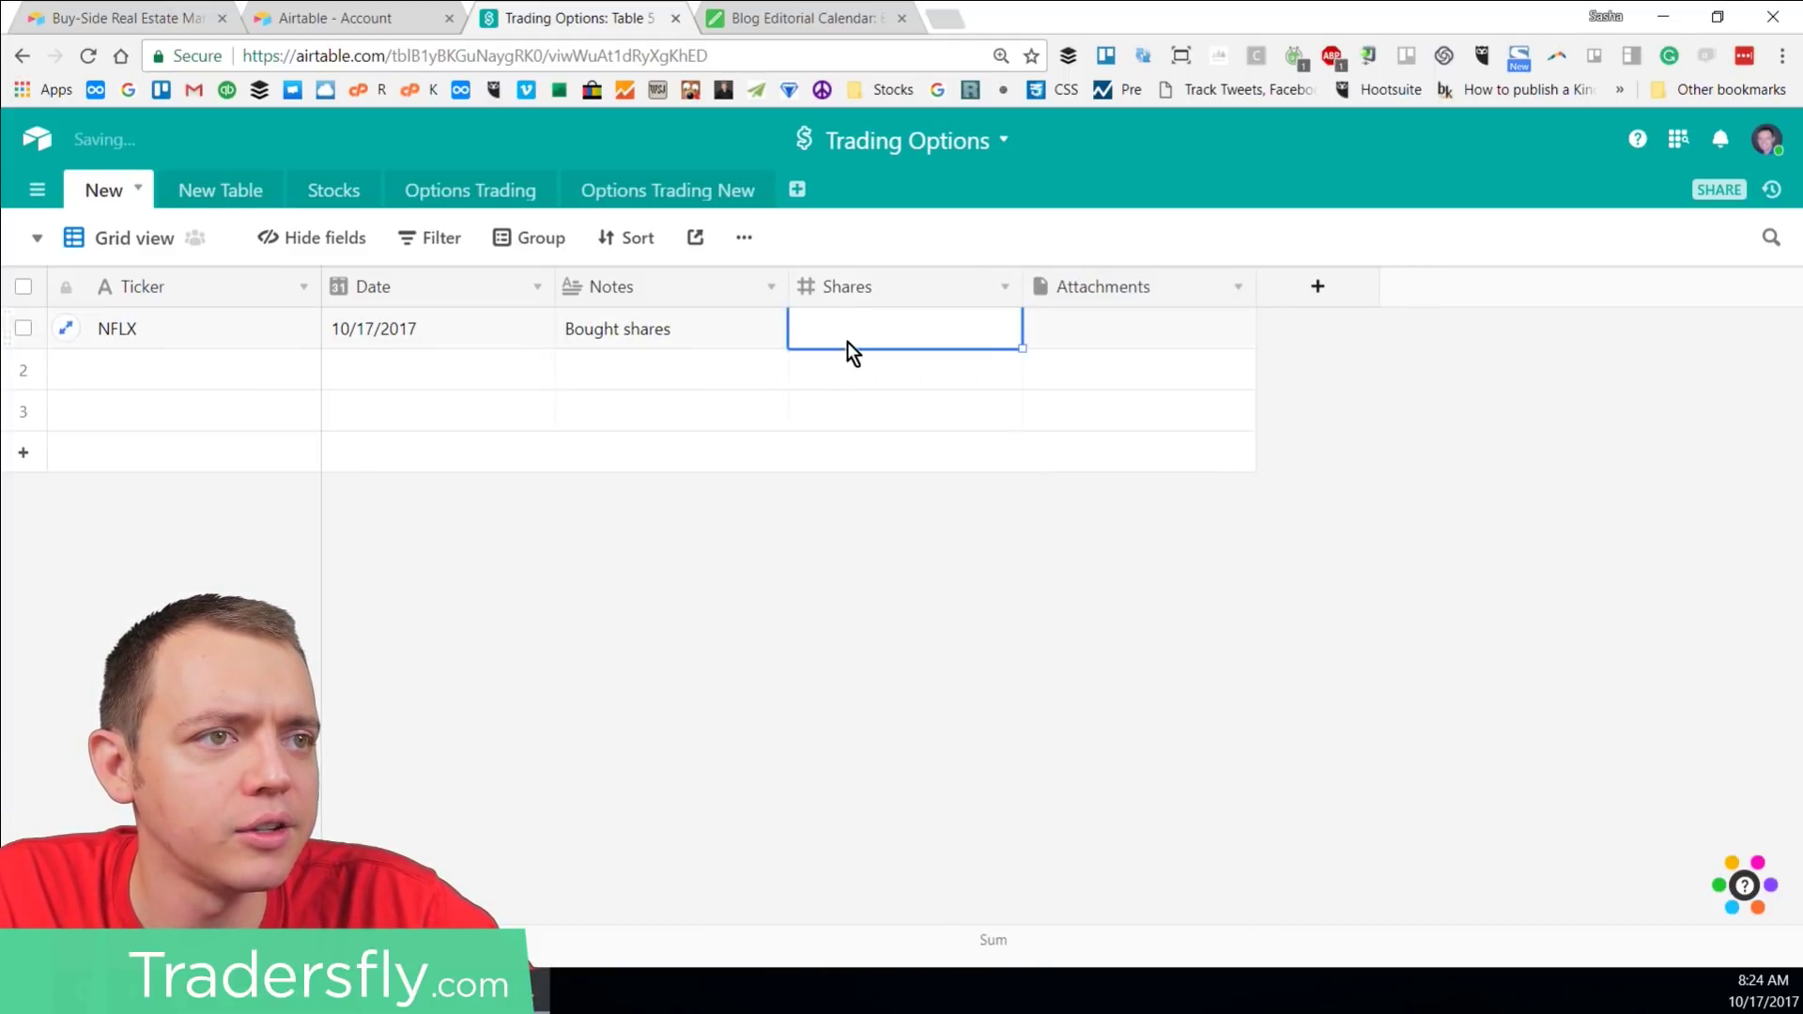
# Step: Enter 200 as the Shares value of the NFLX record
pyautogui.click(849, 344)
pyautogui.write('200')
pyautogui.press('Return')
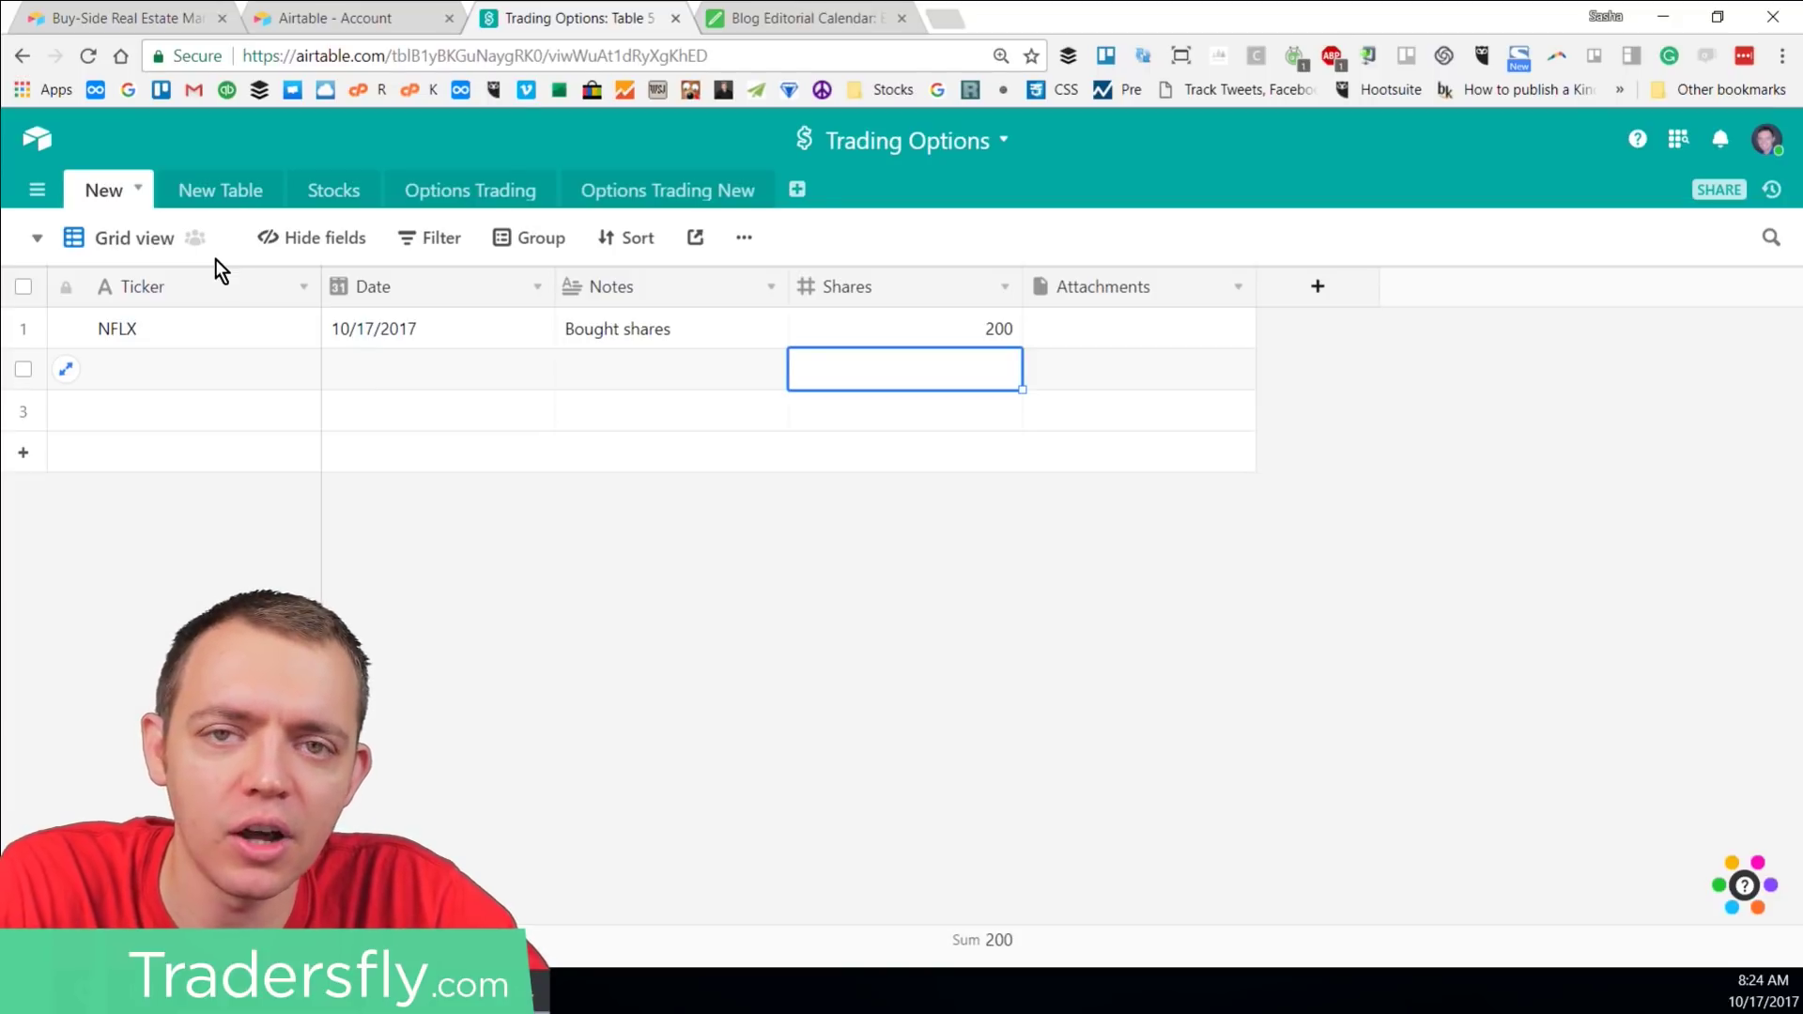
# Step: In the table named New Table, change the type of the Total Cost field from Number to Formula
pyautogui.click(219, 193)
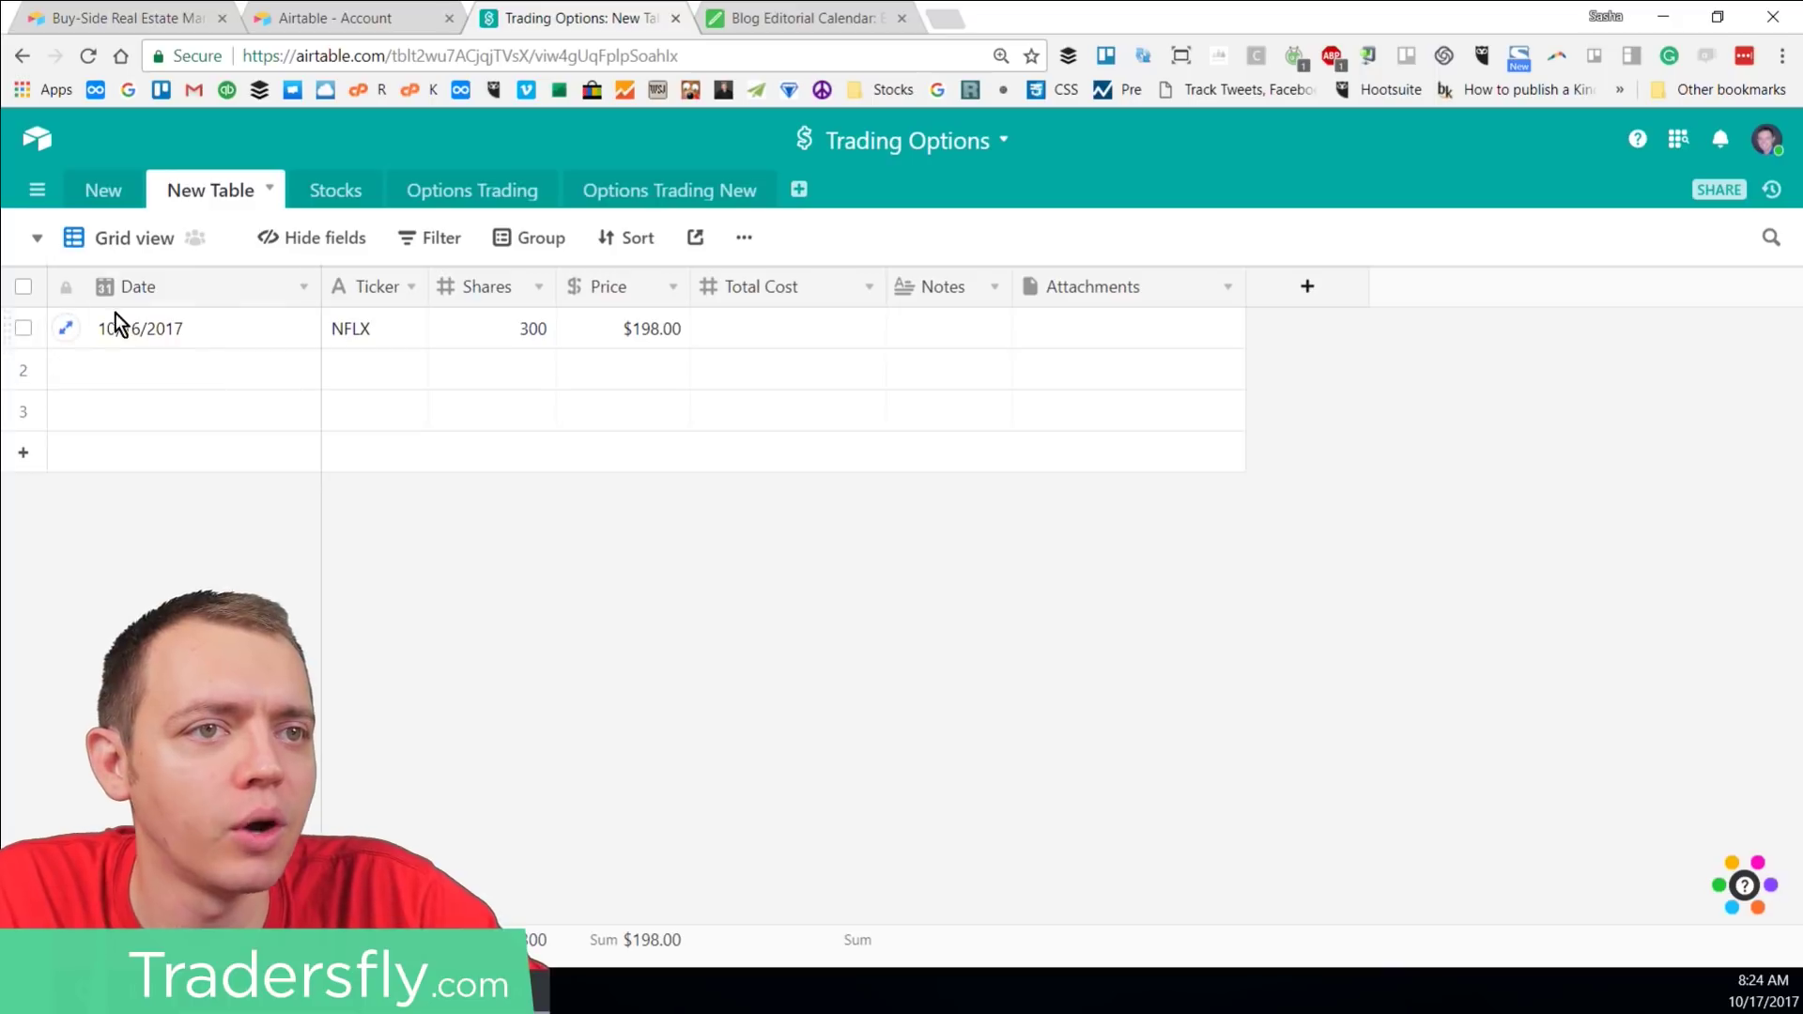
pyautogui.doubleClick(758, 289)
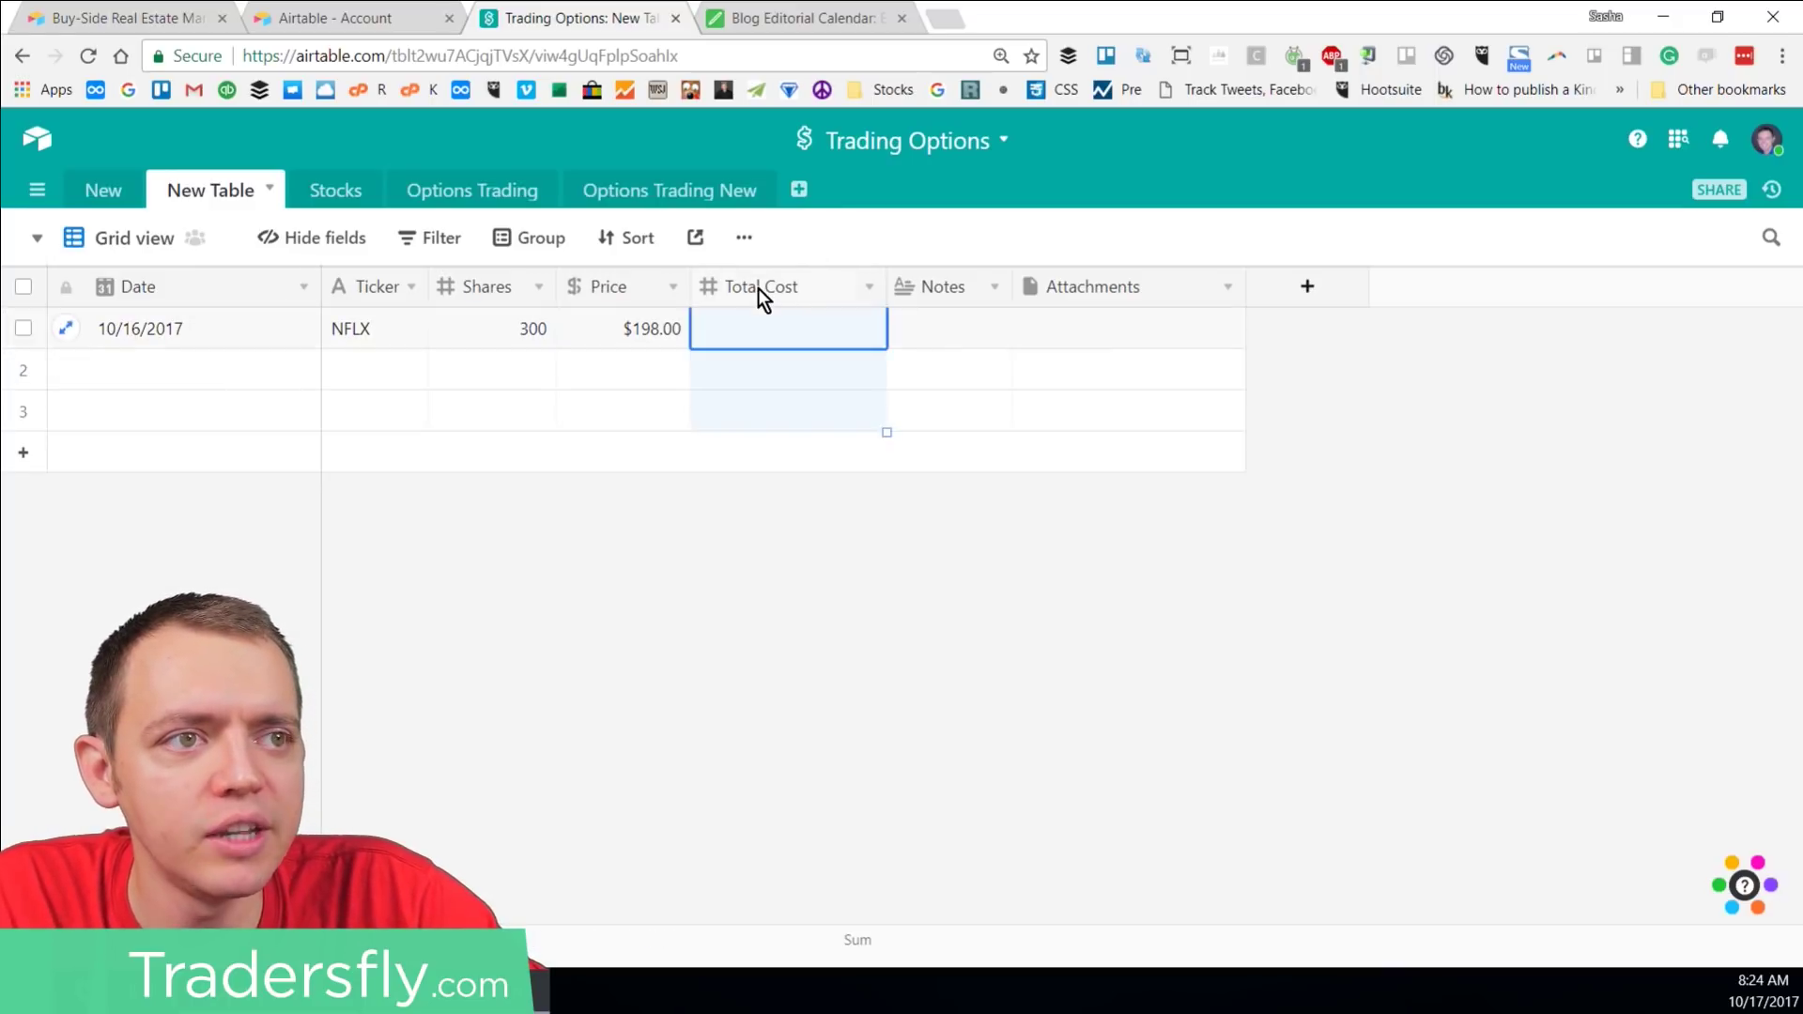
pyautogui.click(583, 576)
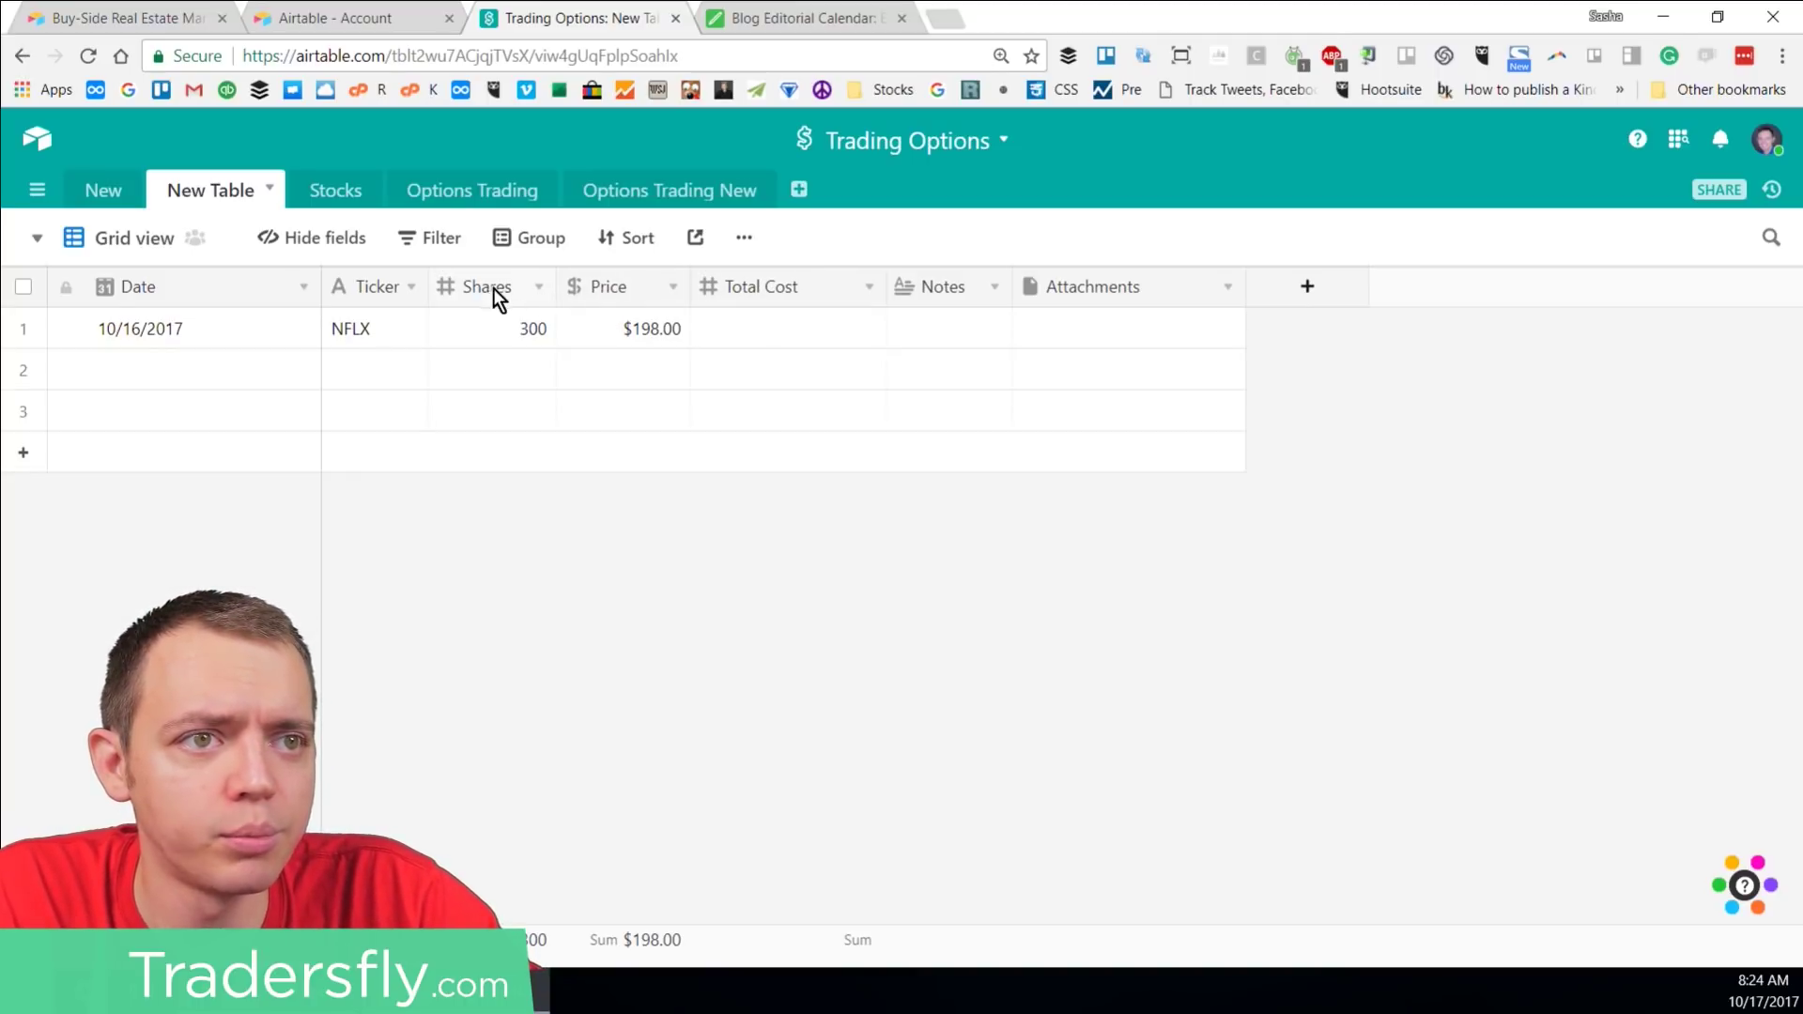
pyautogui.doubleClick(802, 288)
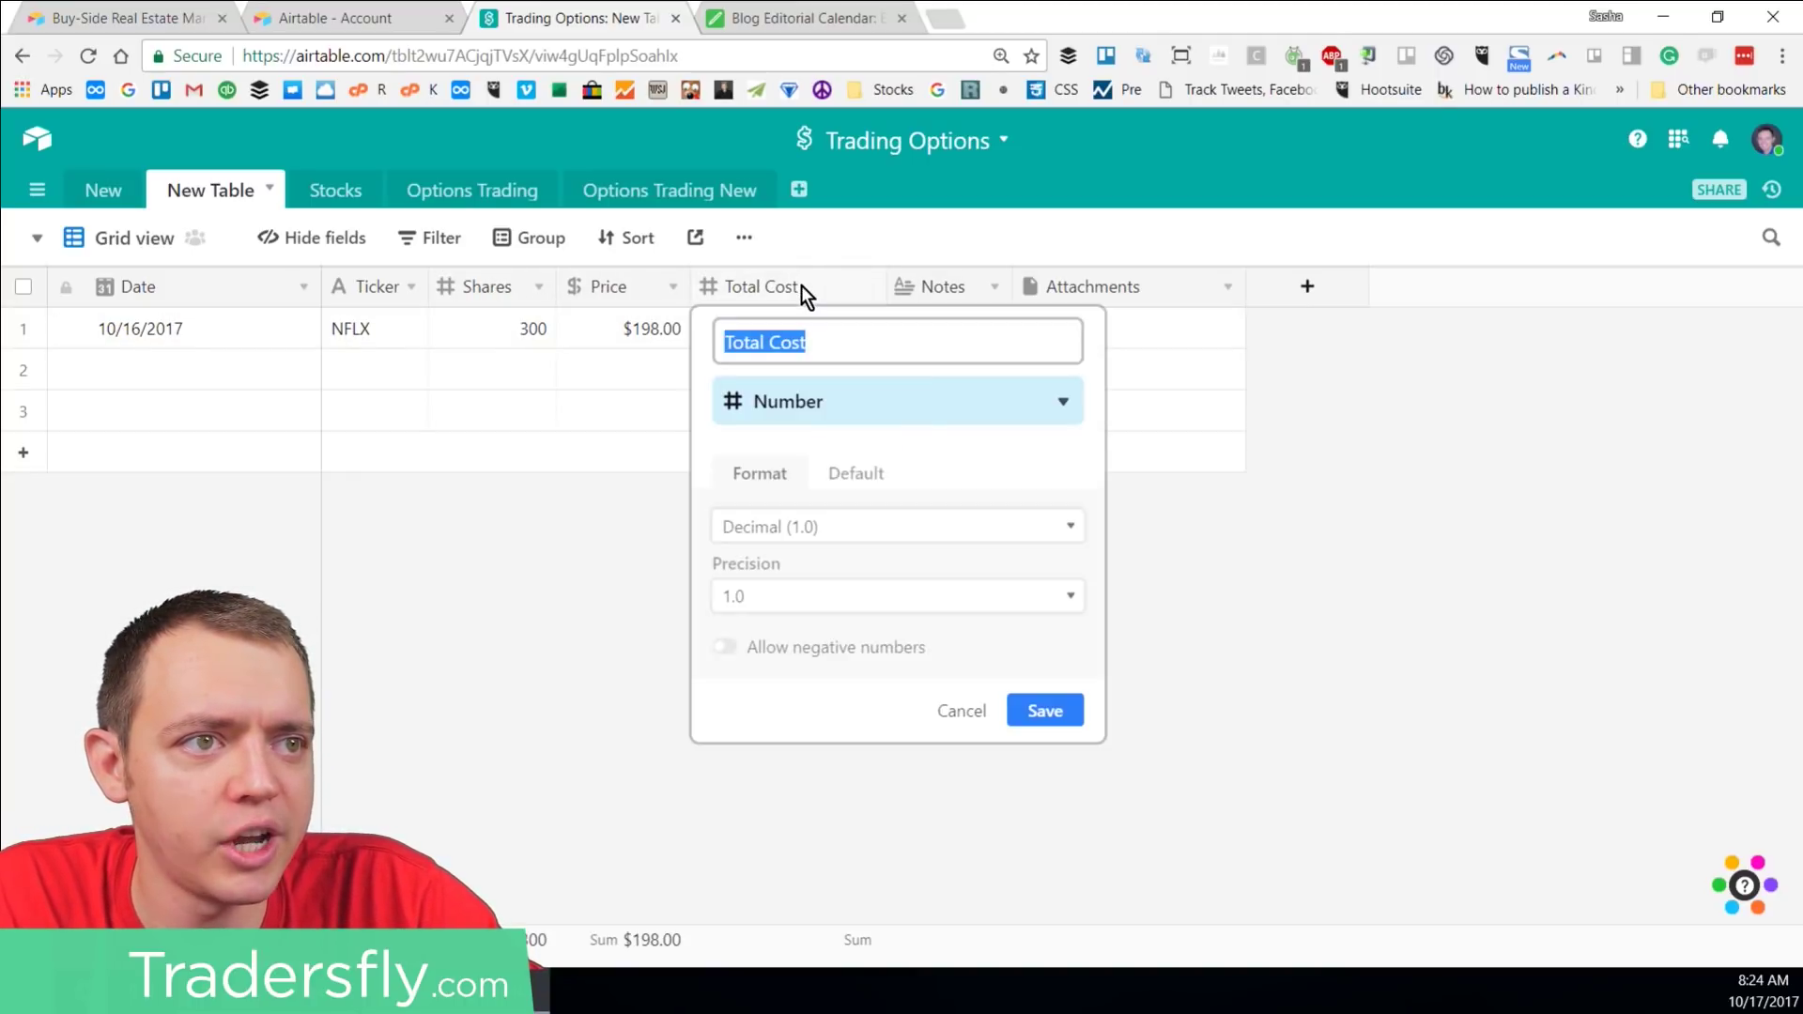
pyautogui.click(808, 403)
pyautogui.scroll(-4, 842, 552)
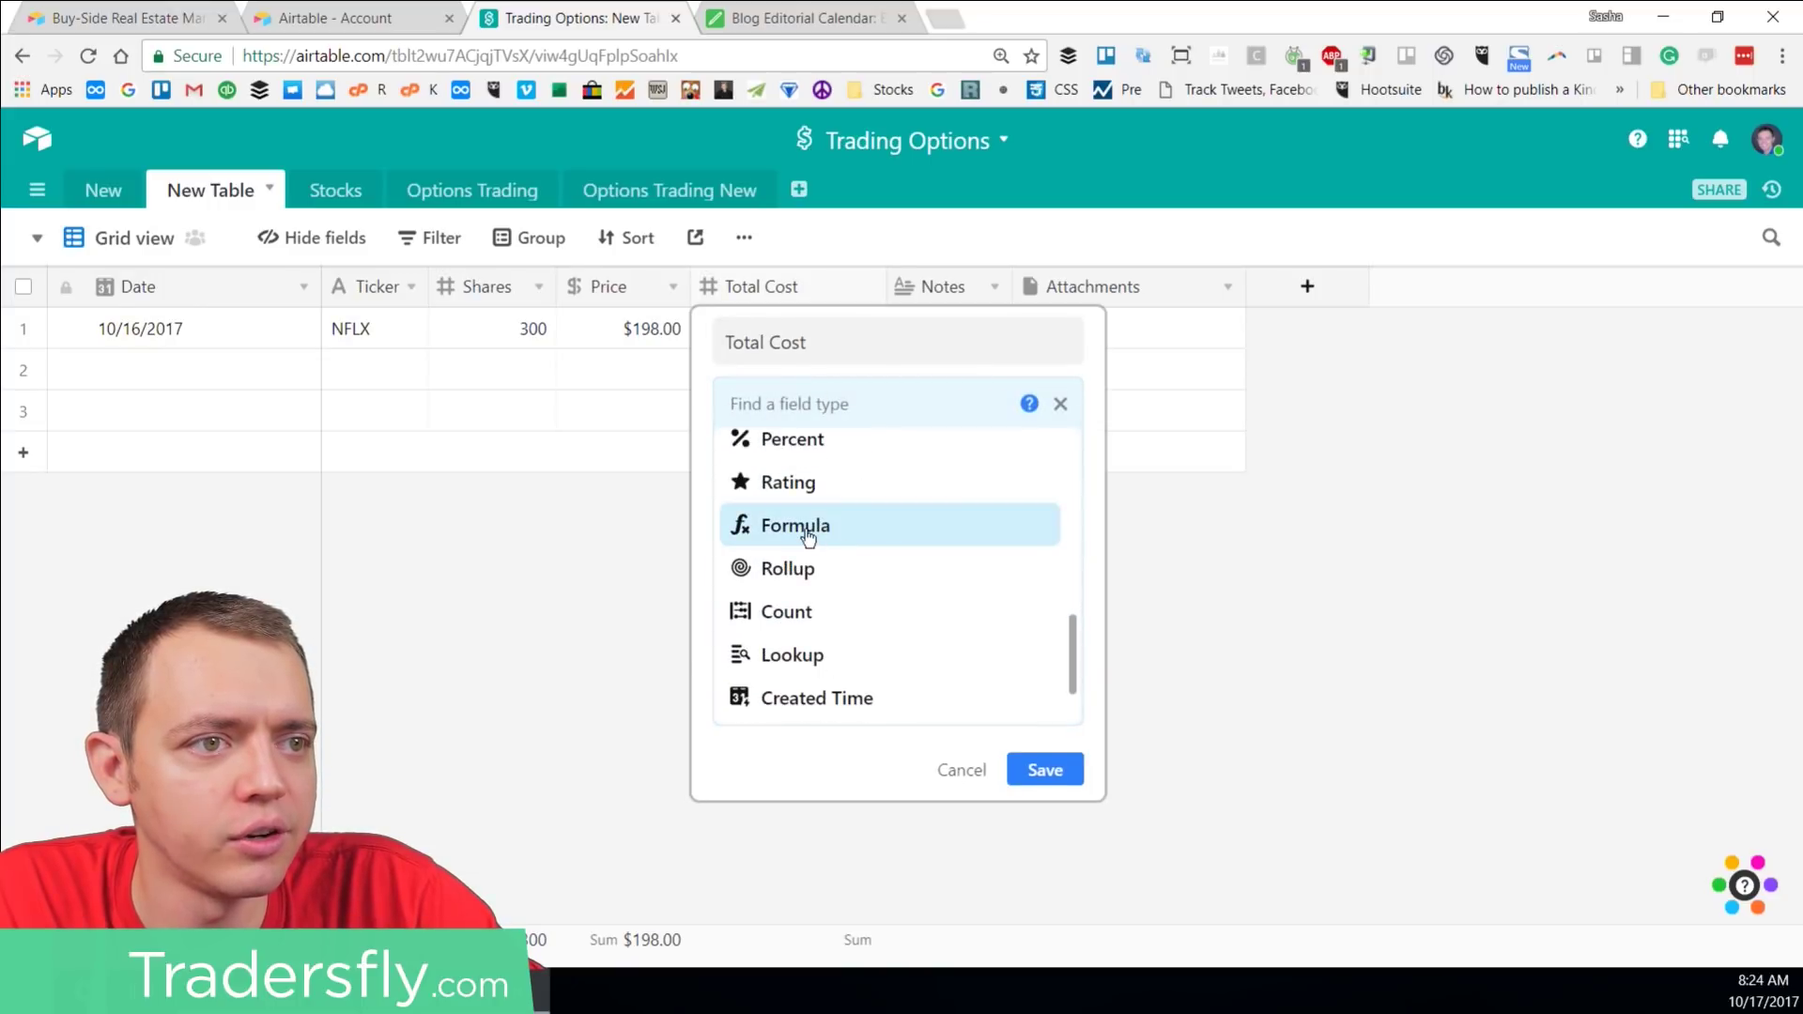
pyautogui.click(808, 533)
# Step: Set the Total Cost formula to Shares * Price and save the field
pyautogui.click(774, 617)
pyautogui.write('sha')
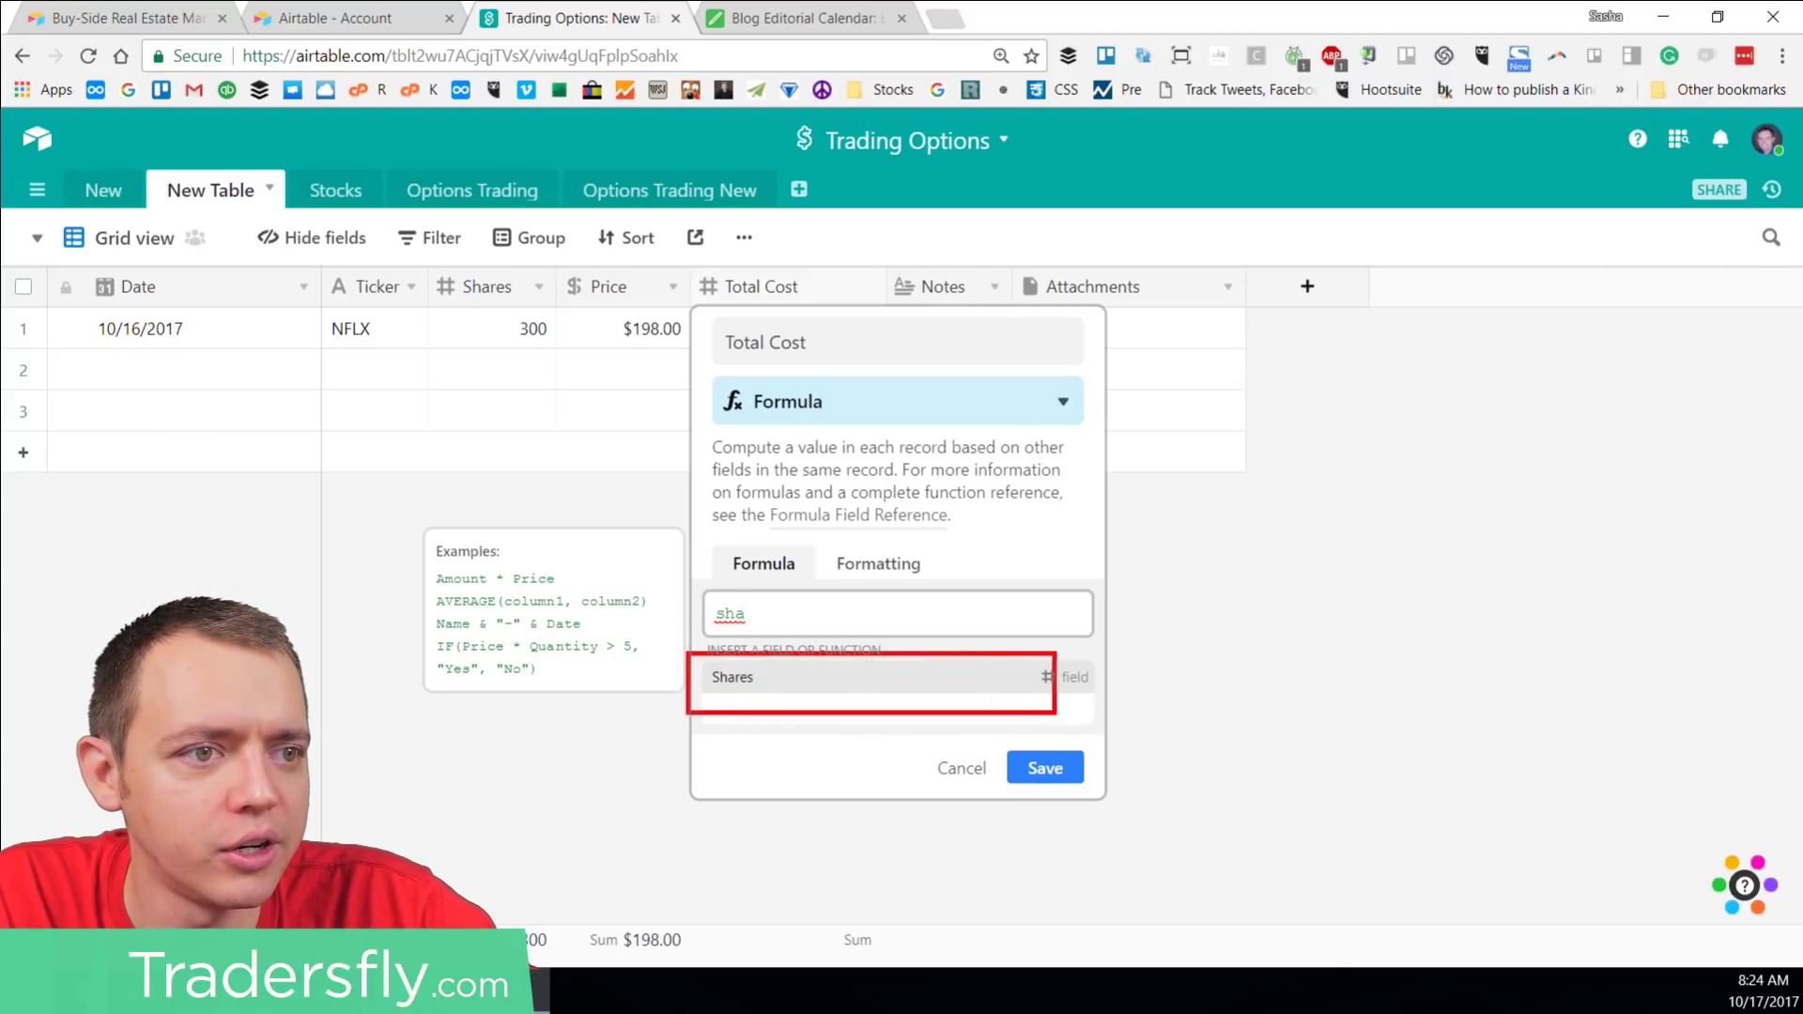
pyautogui.click(757, 676)
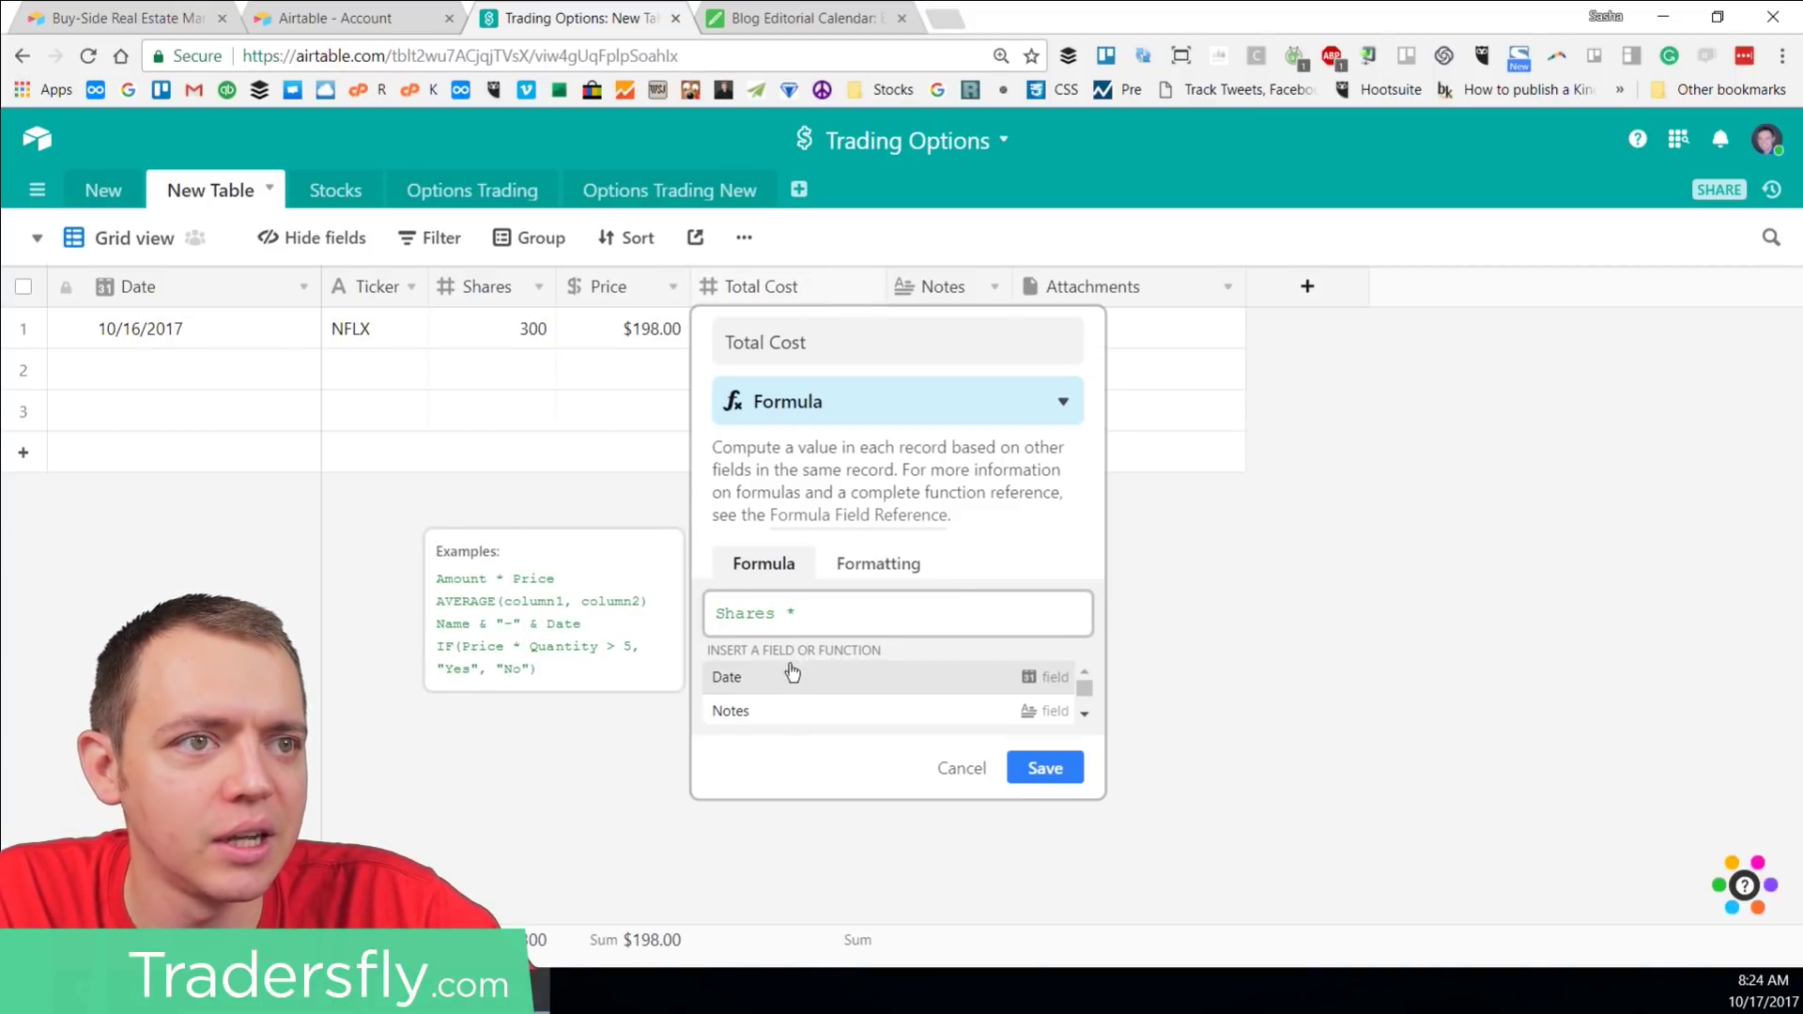
pyautogui.scroll(-3, 792, 690)
pyautogui.write('* ')
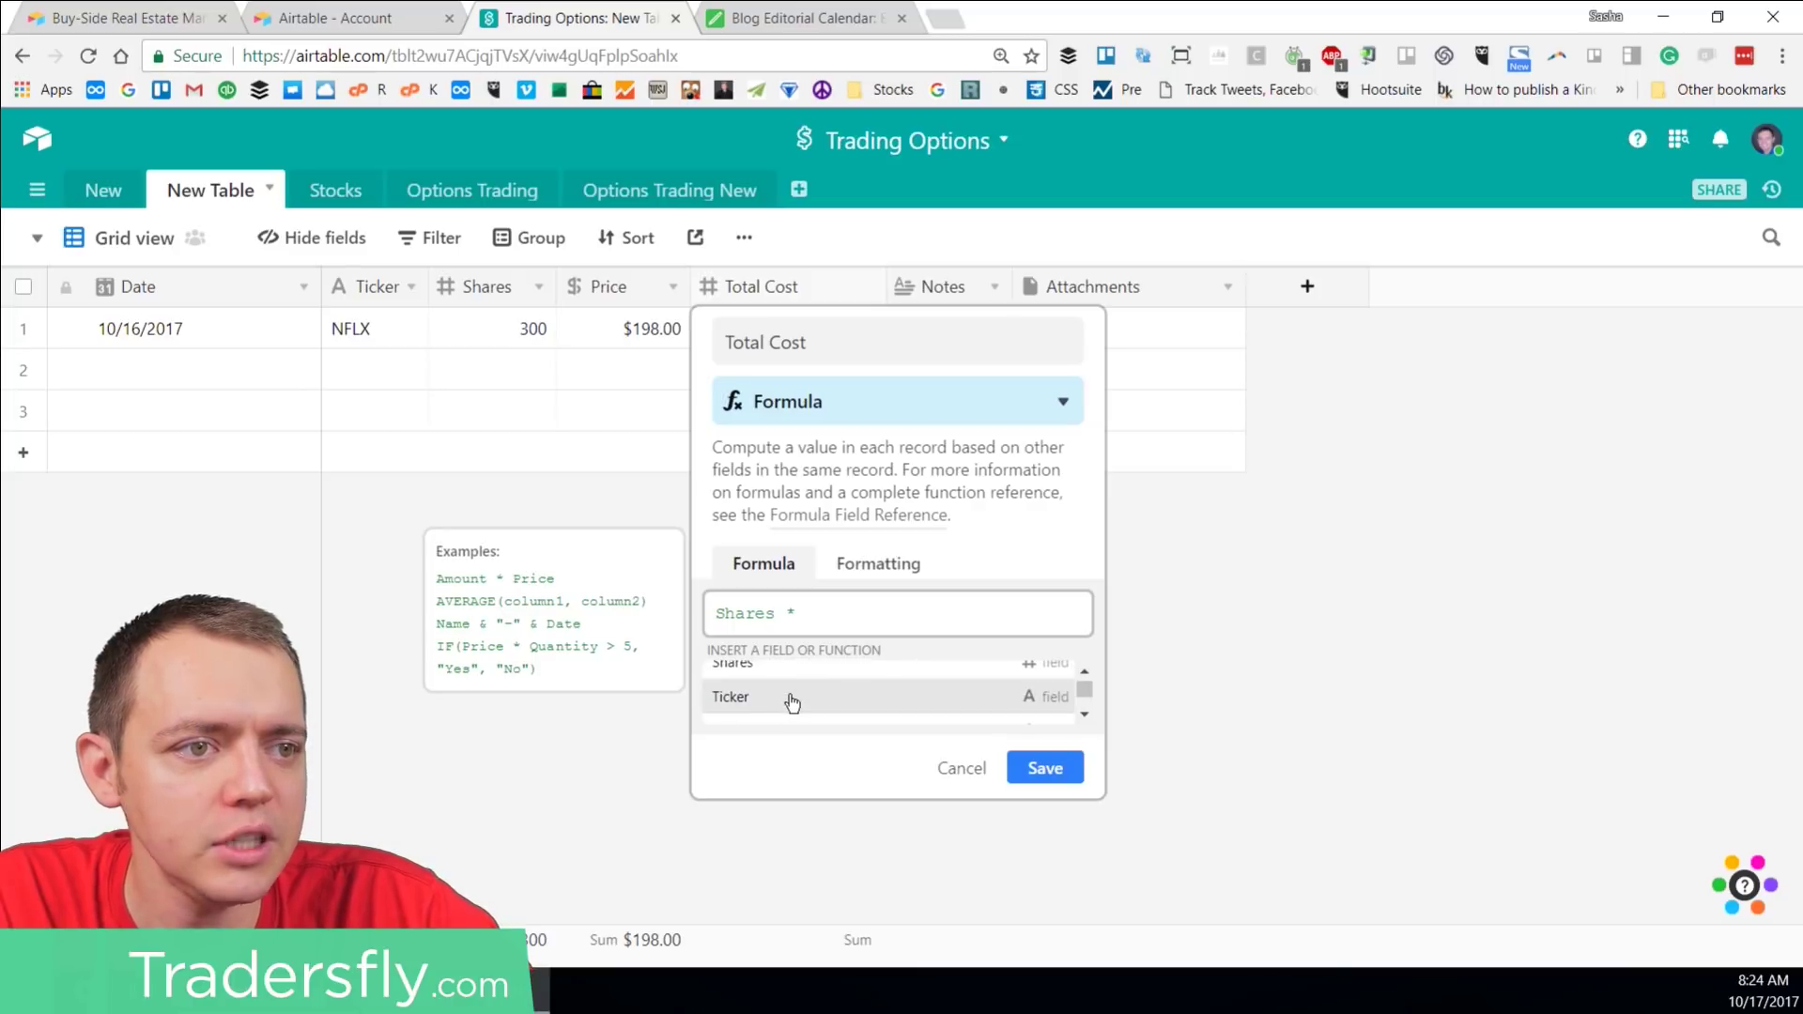
pyautogui.write('price')
pyautogui.click(788, 693)
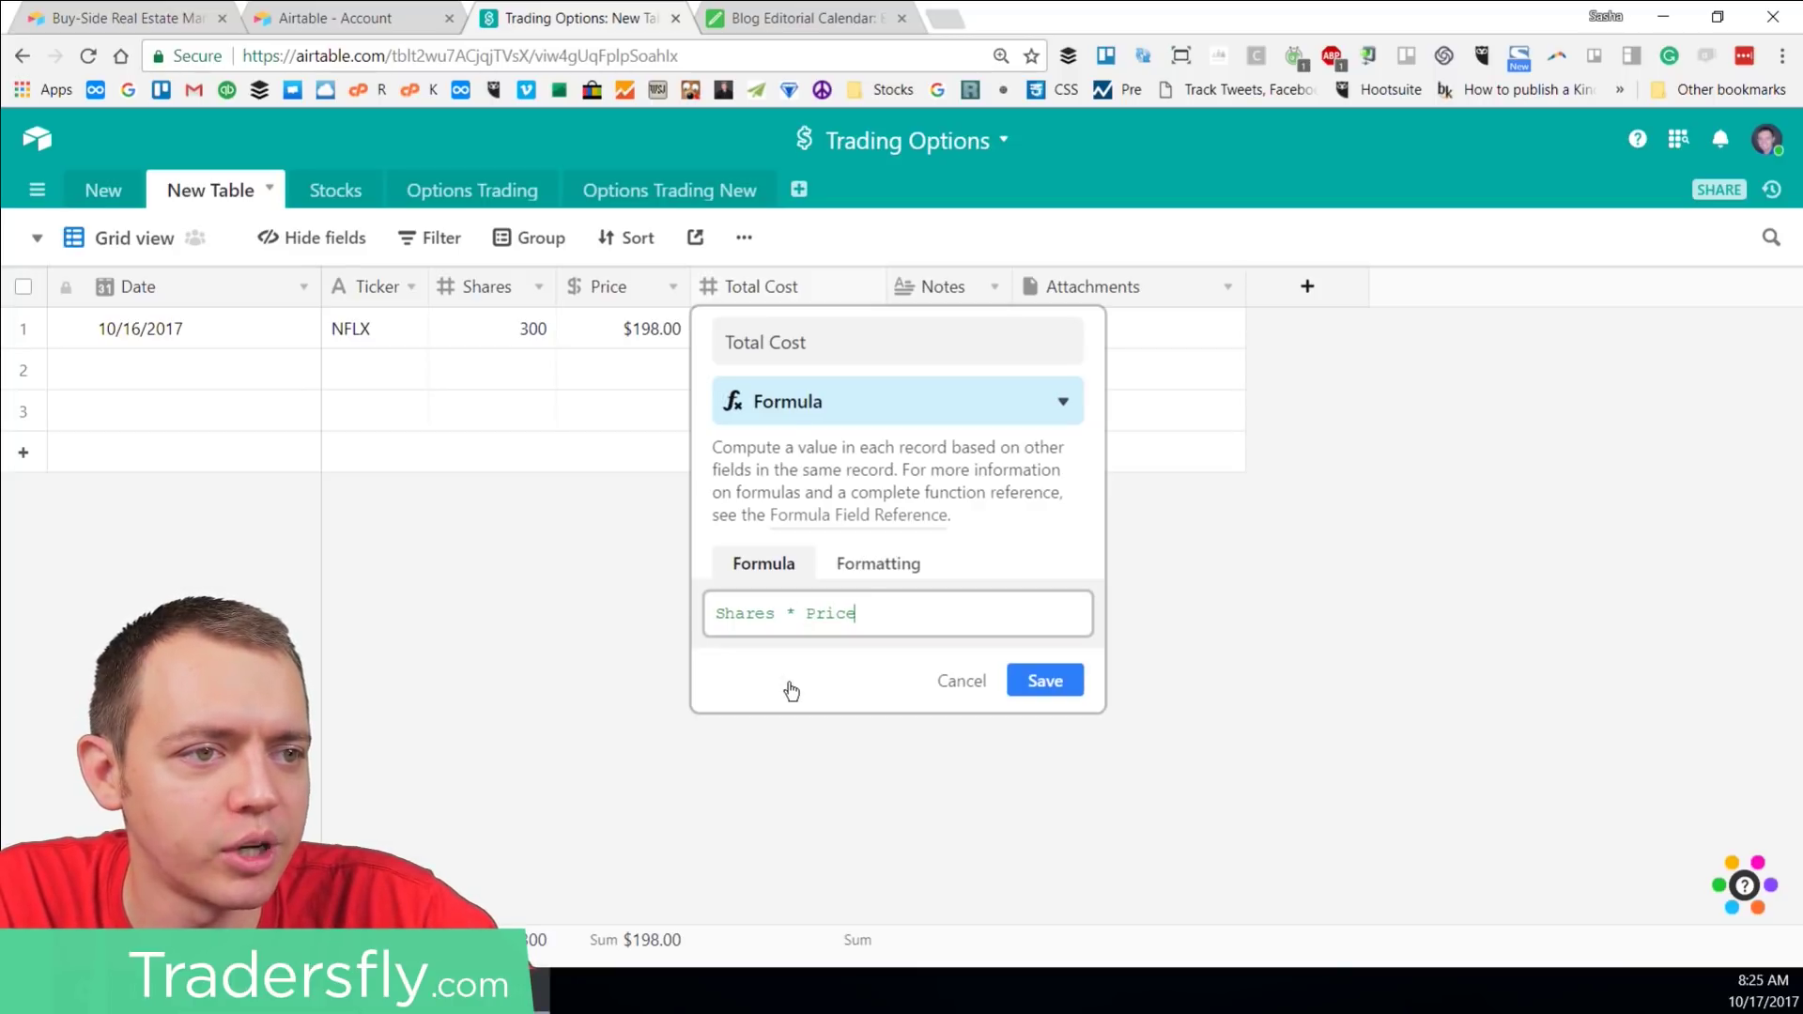
pyautogui.click(1040, 682)
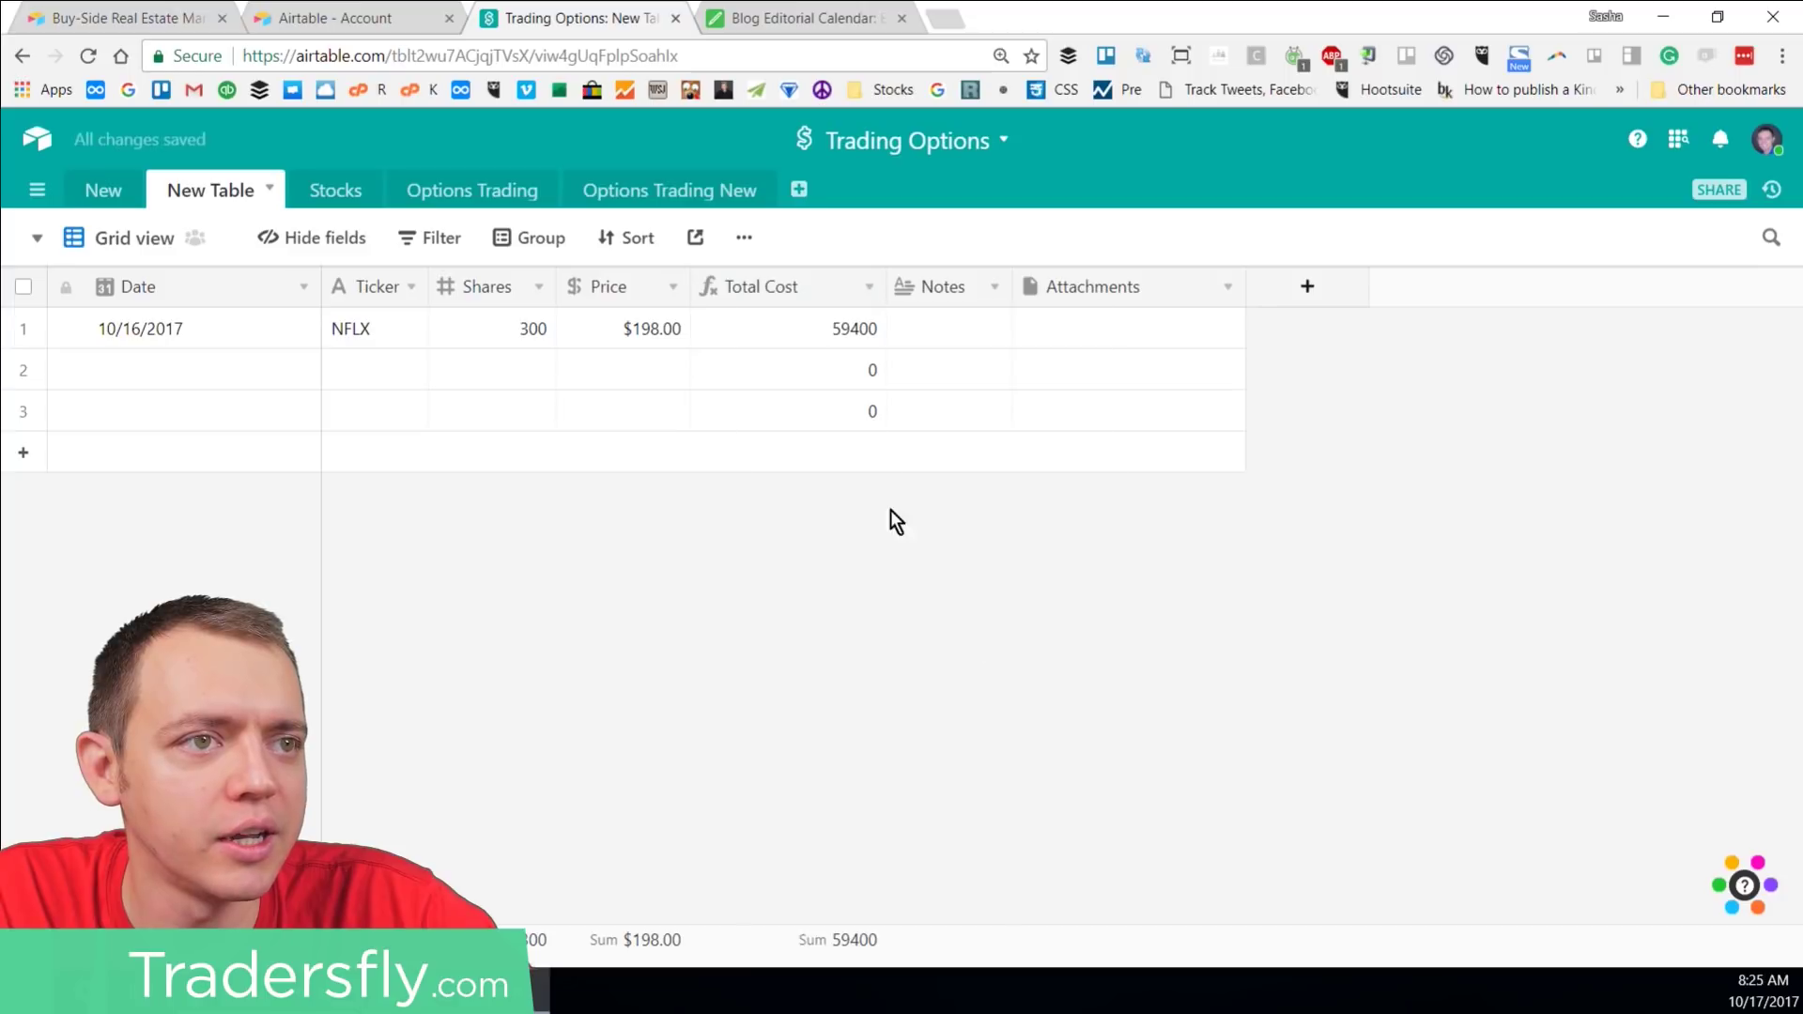
# Step: Format the Total Cost formula results as Currency with $1.00 precision and the $ symbol
pyautogui.doubleClick(780, 285)
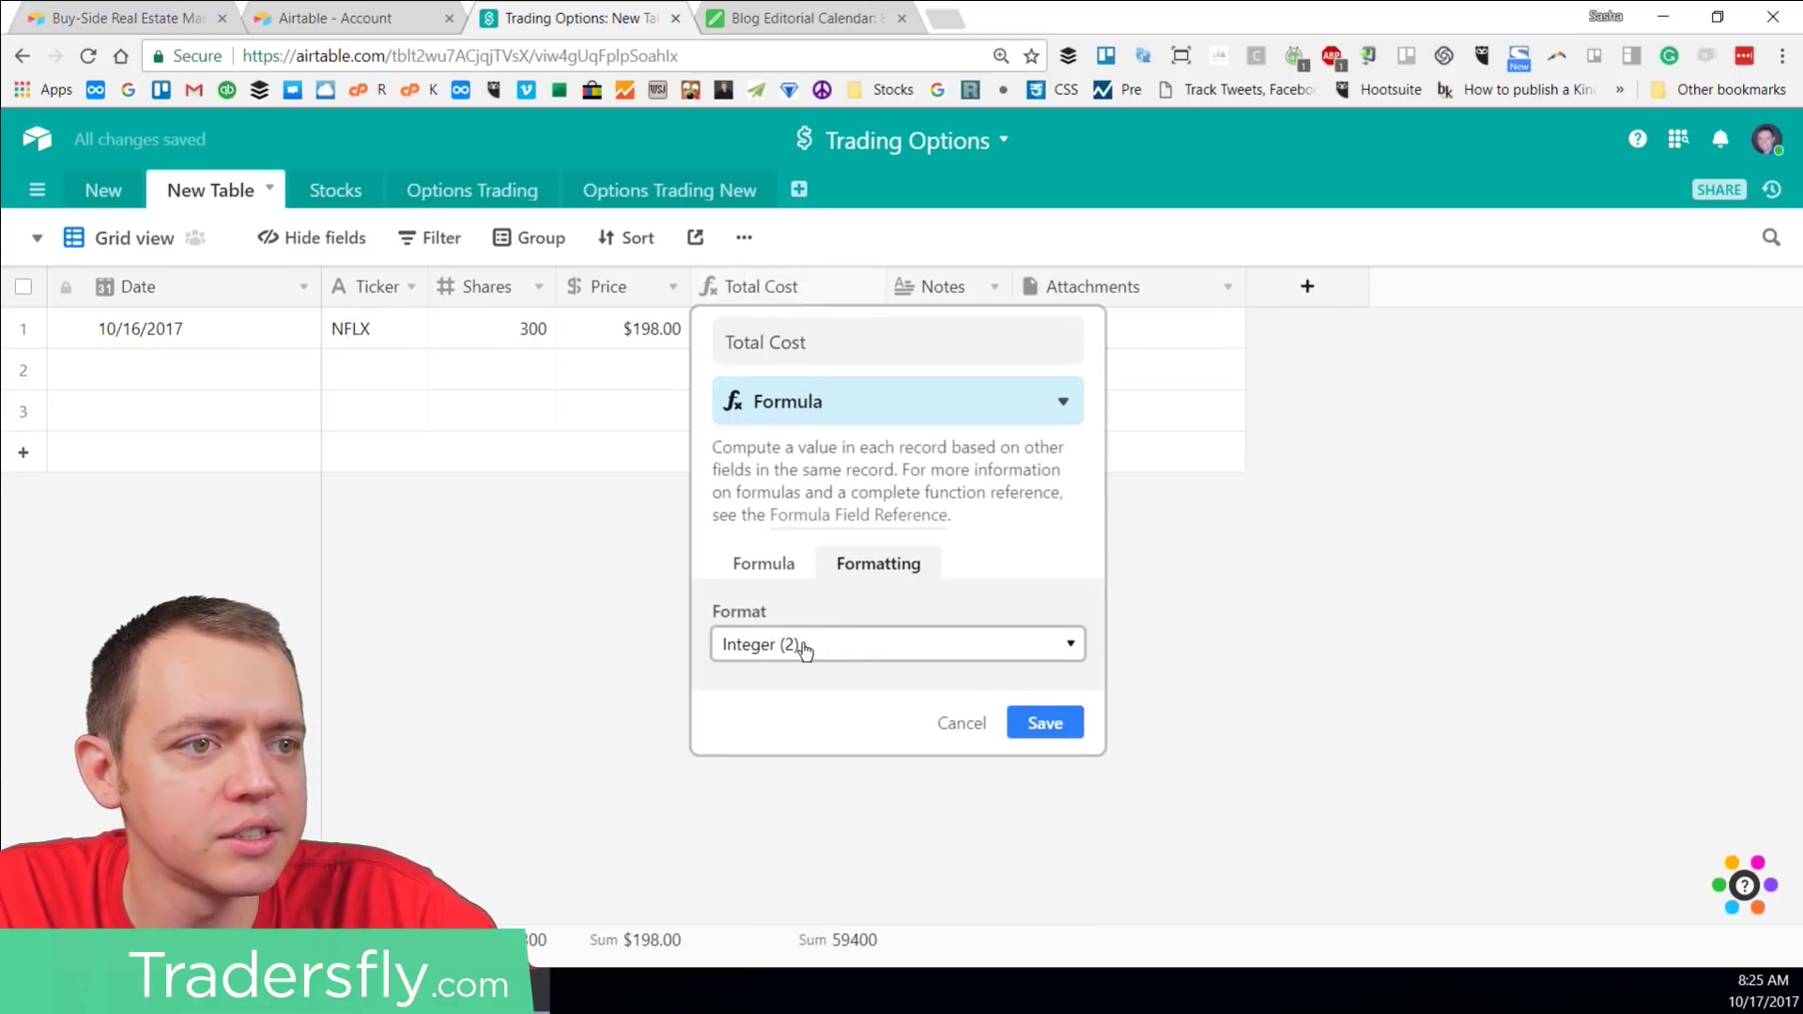
pyautogui.click(805, 647)
pyautogui.click(793, 723)
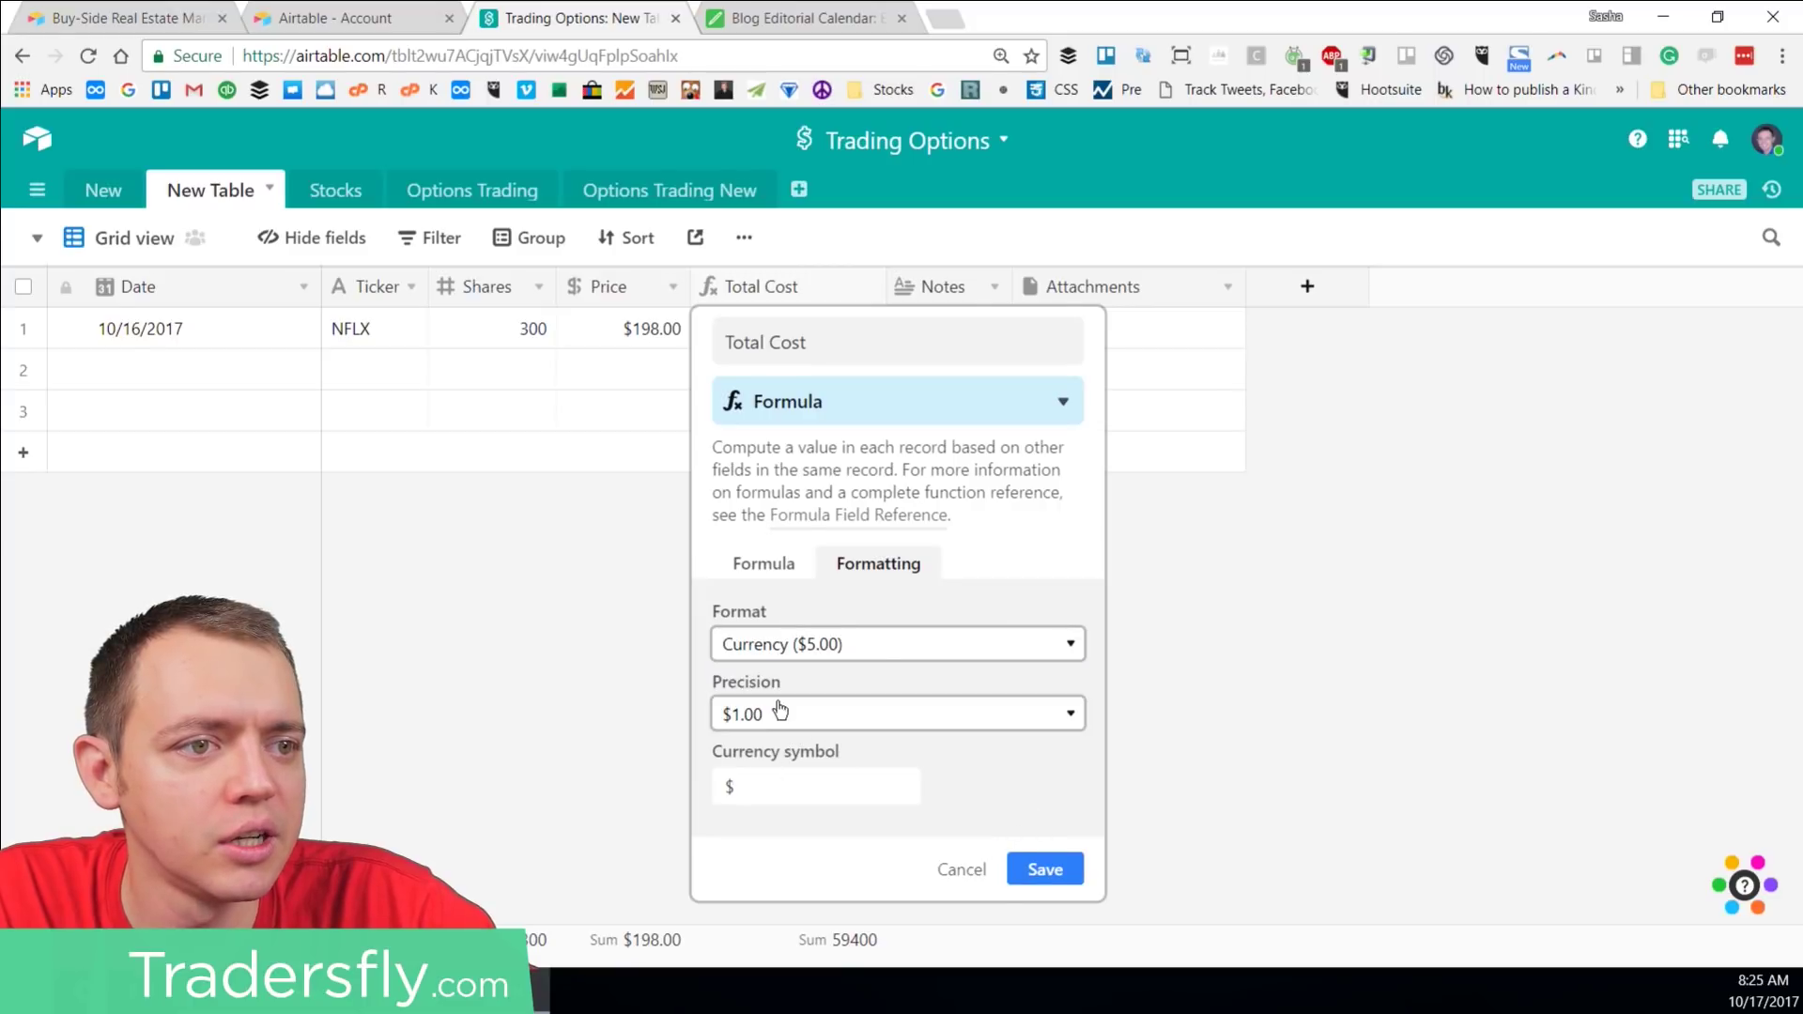
pyautogui.click(1051, 873)
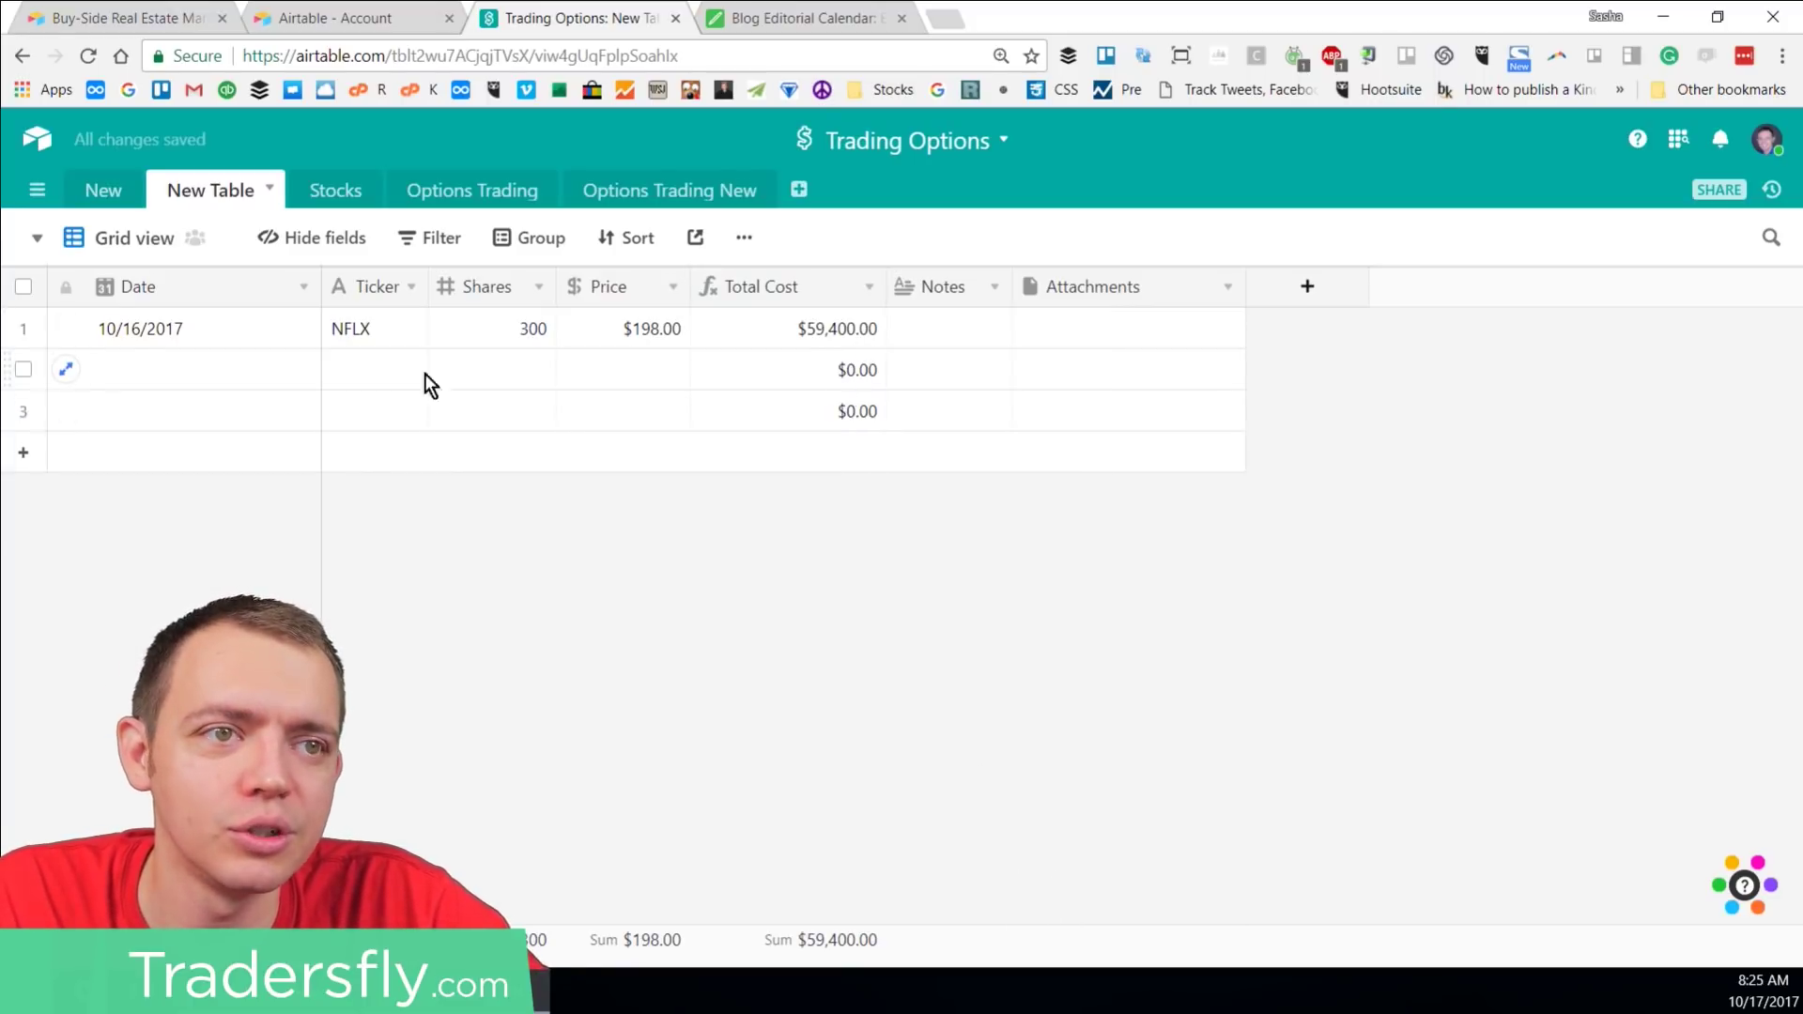
# Step: Enter 100 shares at a price of 45.25 in the second record
pyautogui.write('100')
pyautogui.press('Return')
pyautogui.click(582, 369)
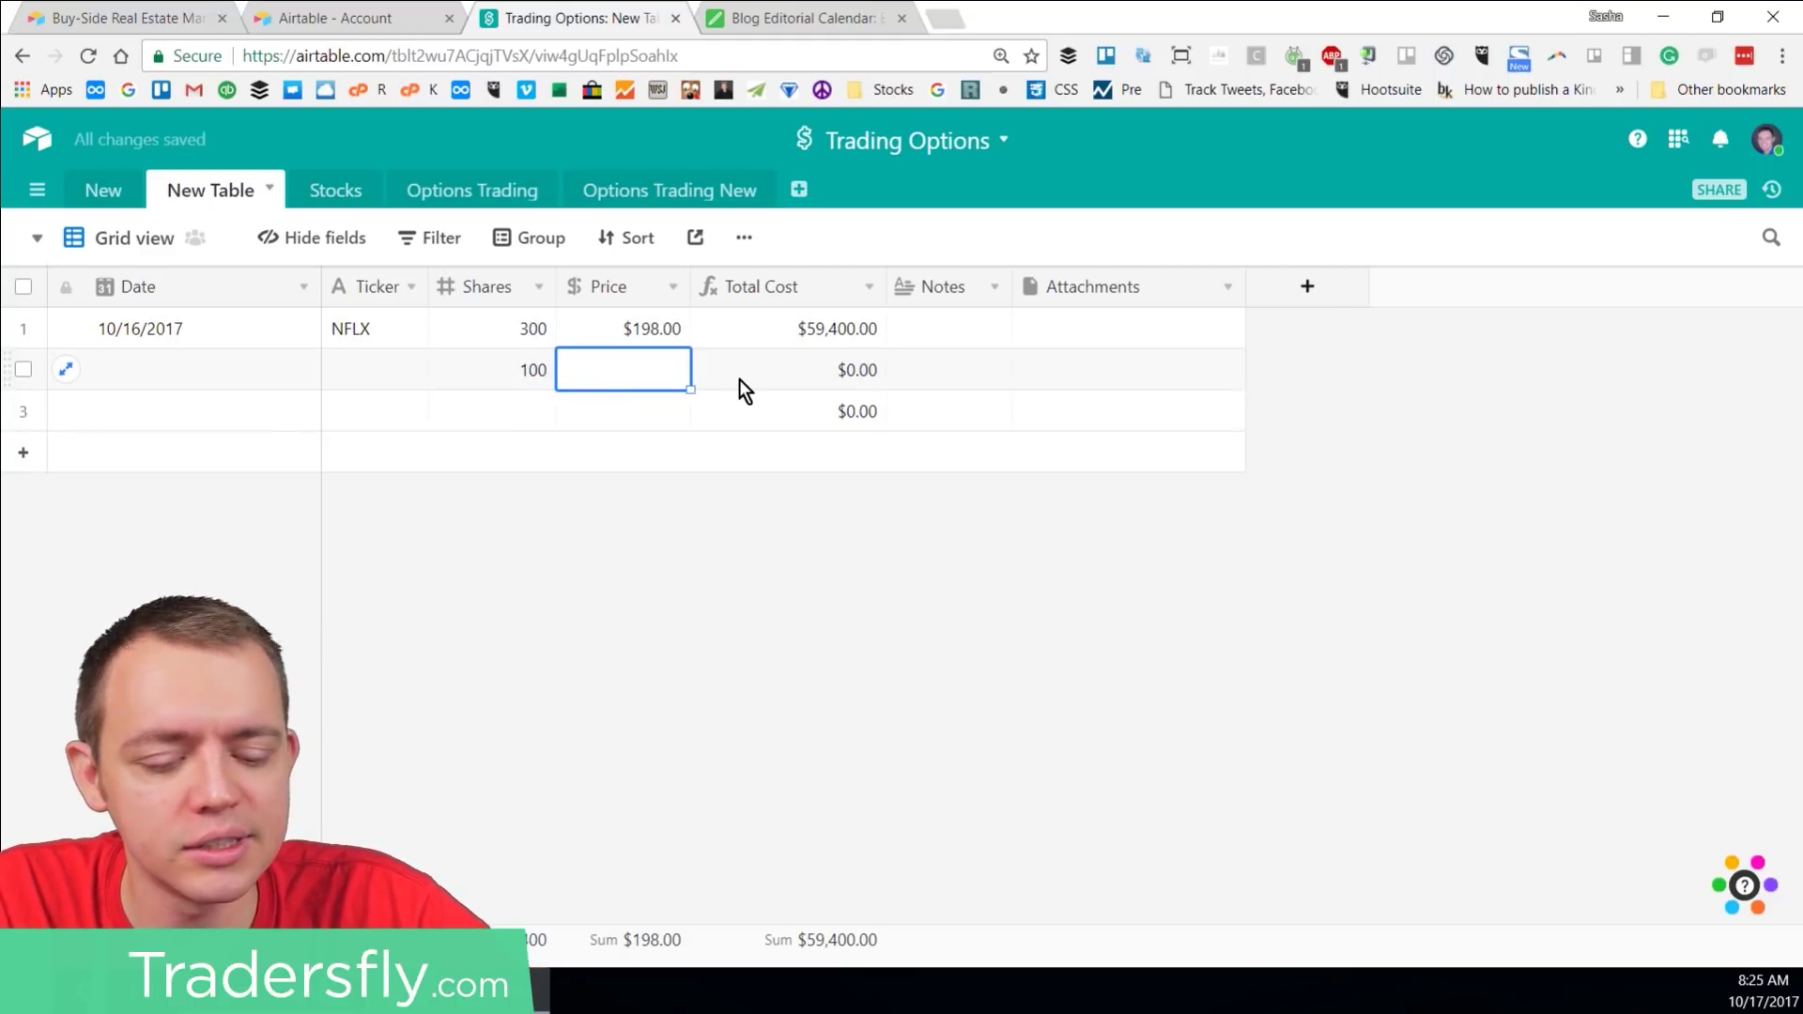
pyautogui.write('45.25')
pyautogui.press('Return')
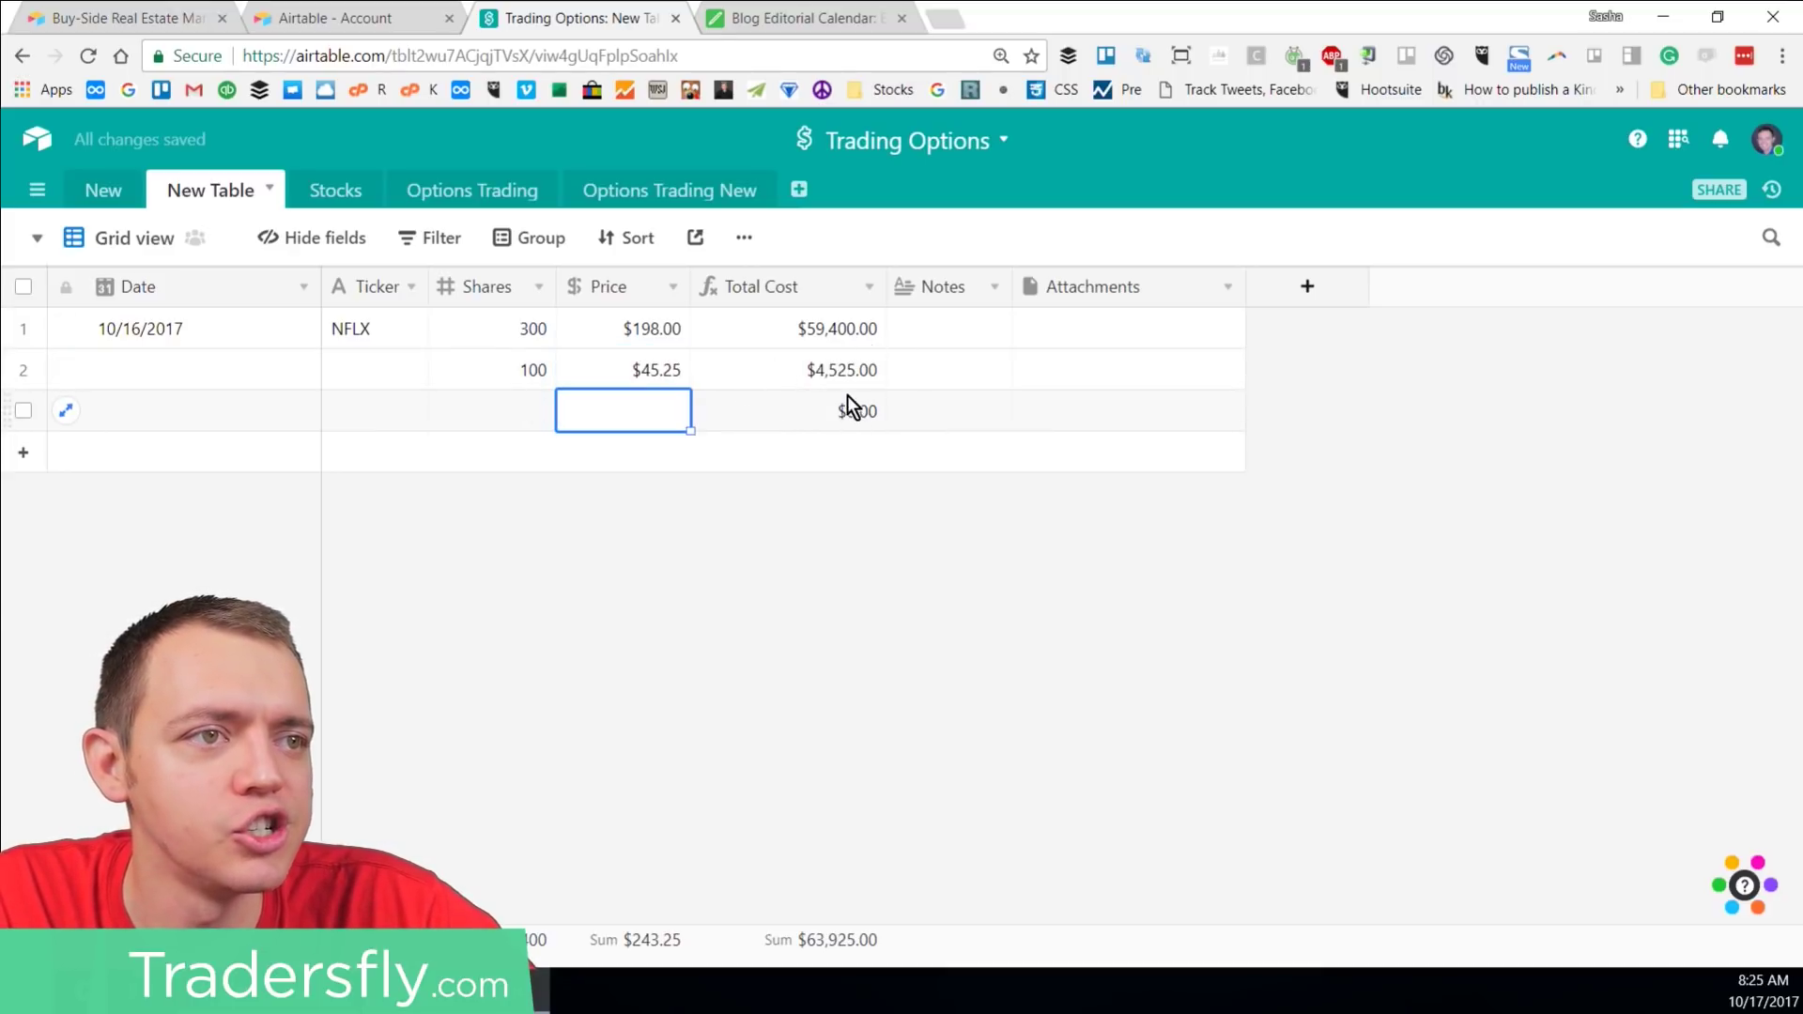
# Step: Enter 75 shares at a price of 25.65 in the third record
pyautogui.write('75')
pyautogui.click(641, 419)
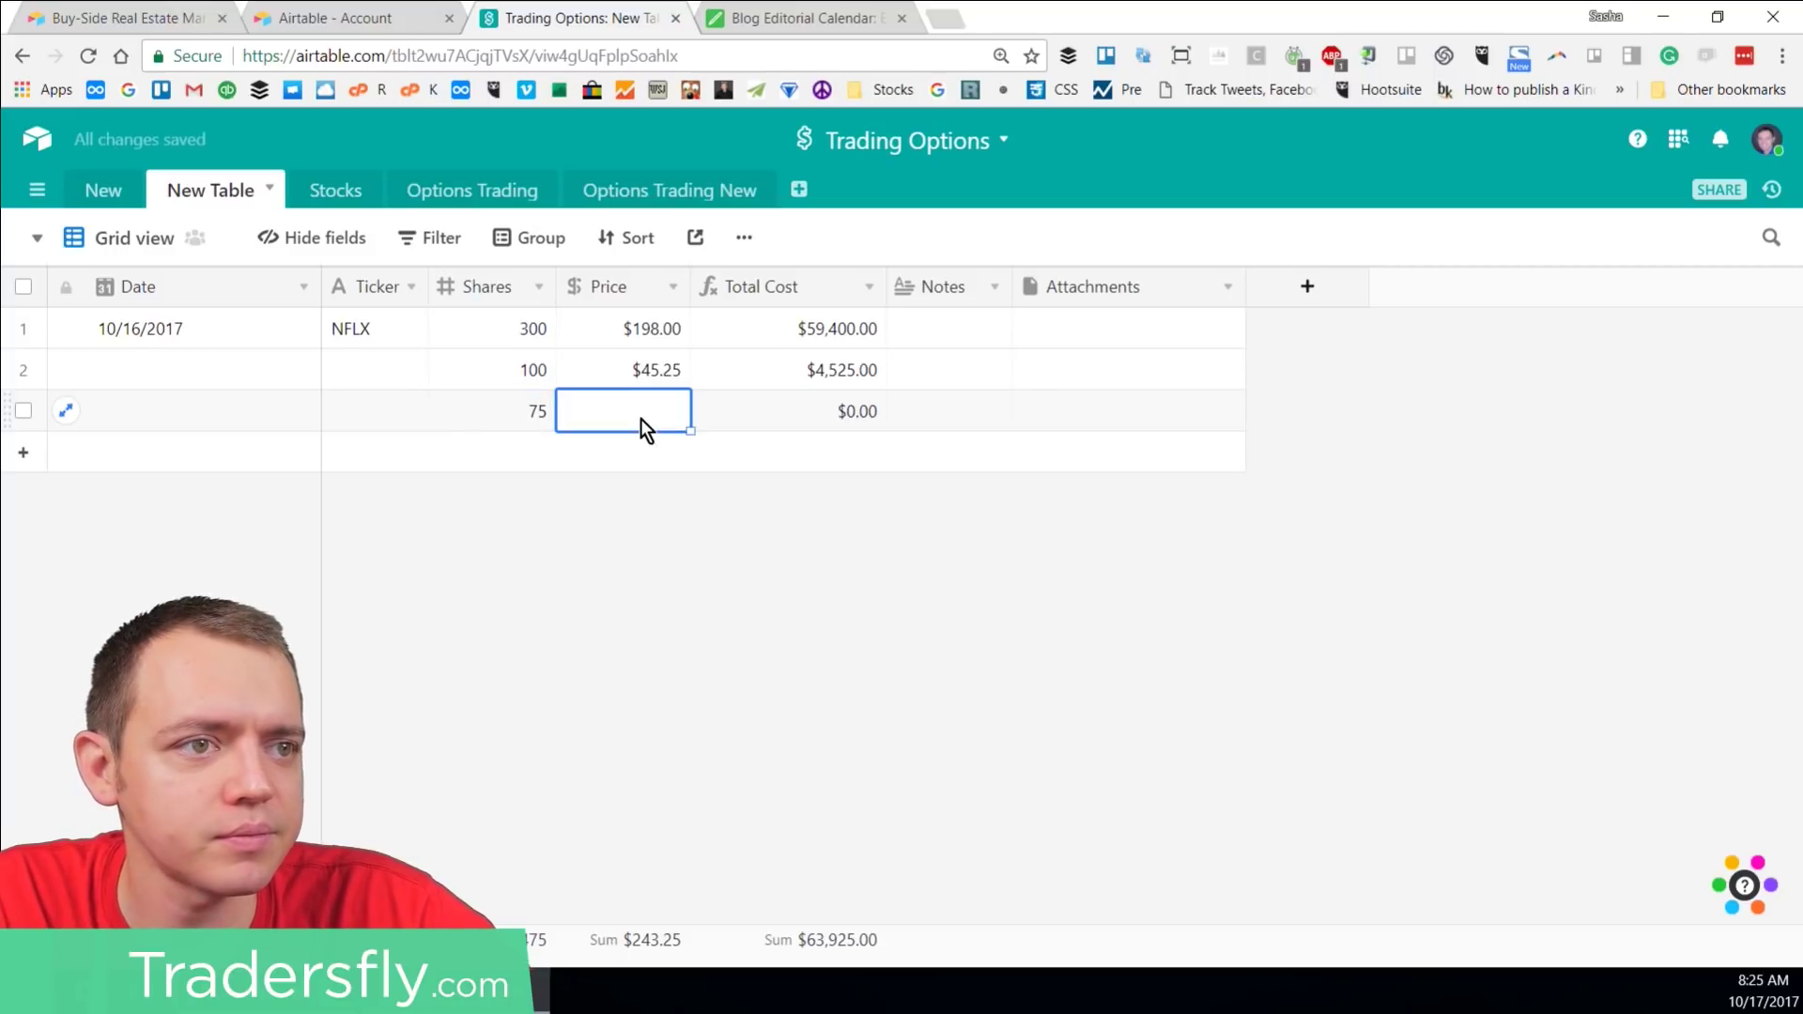
pyautogui.write('25.65')
pyautogui.press('Return')
pyautogui.click(684, 552)
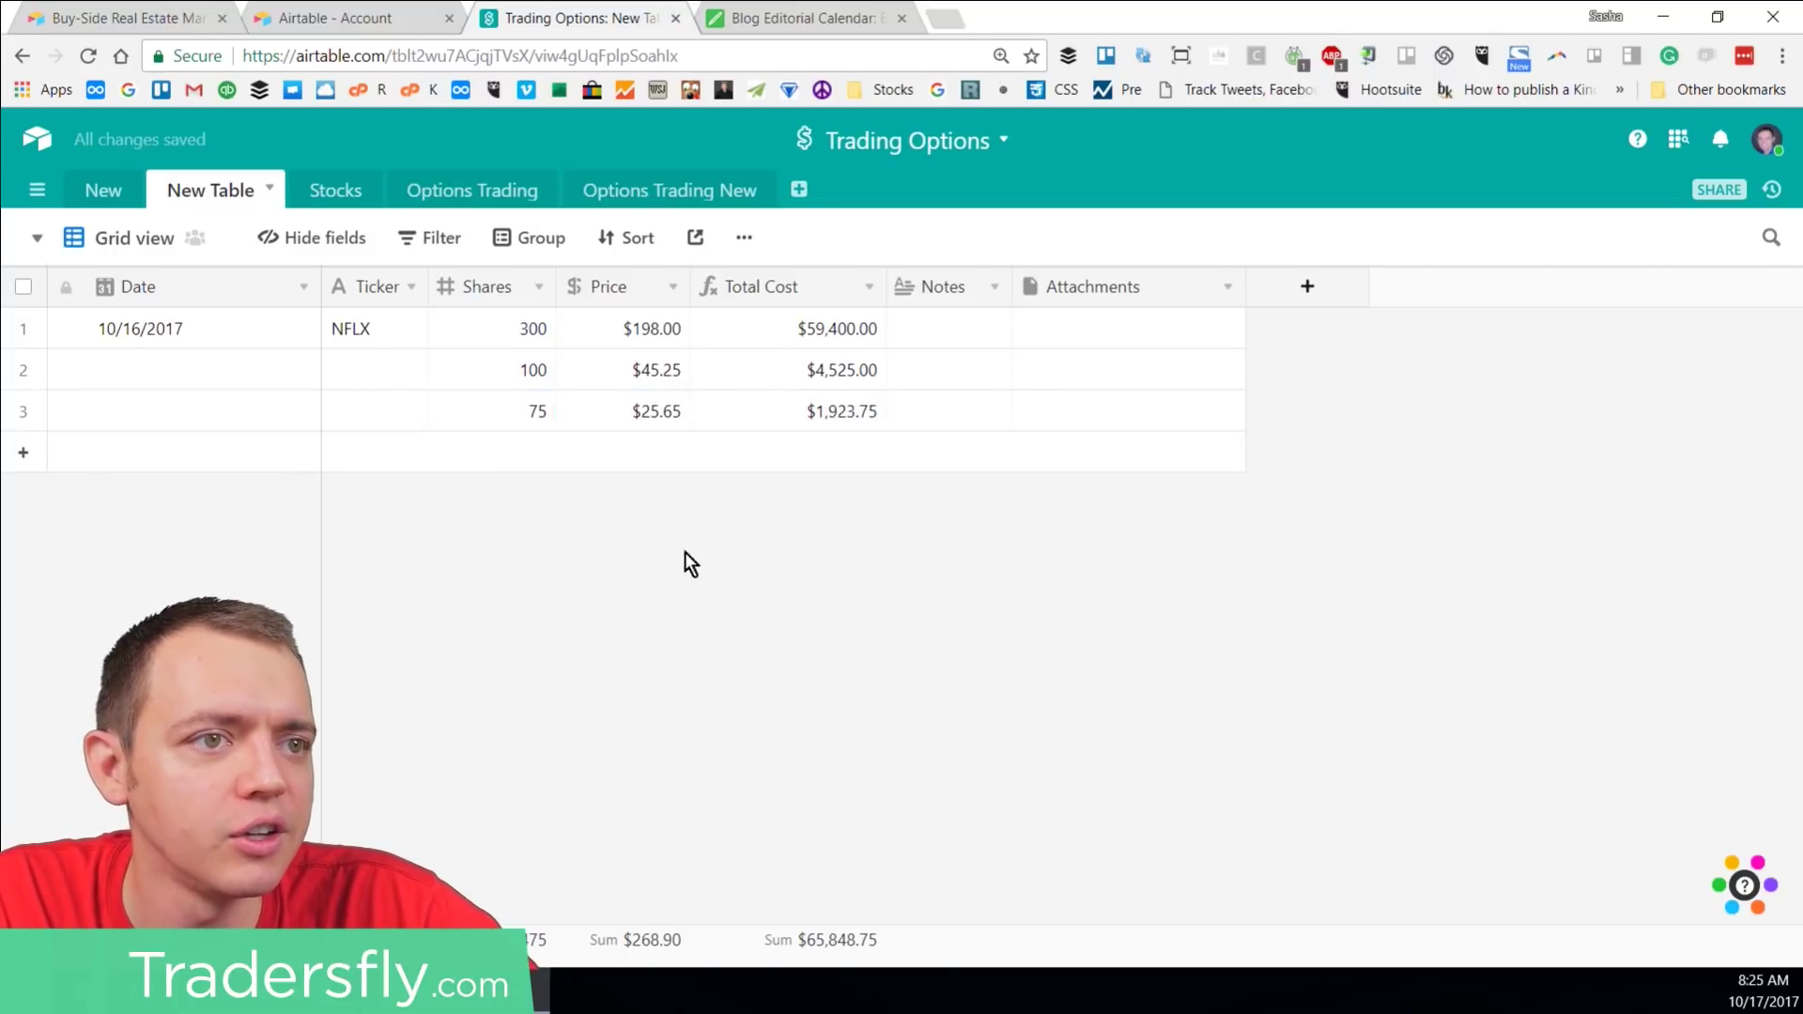
# Step: Enter the tickers HOG and GE in the second and third records and add a fourth record
pyautogui.click(374, 371)
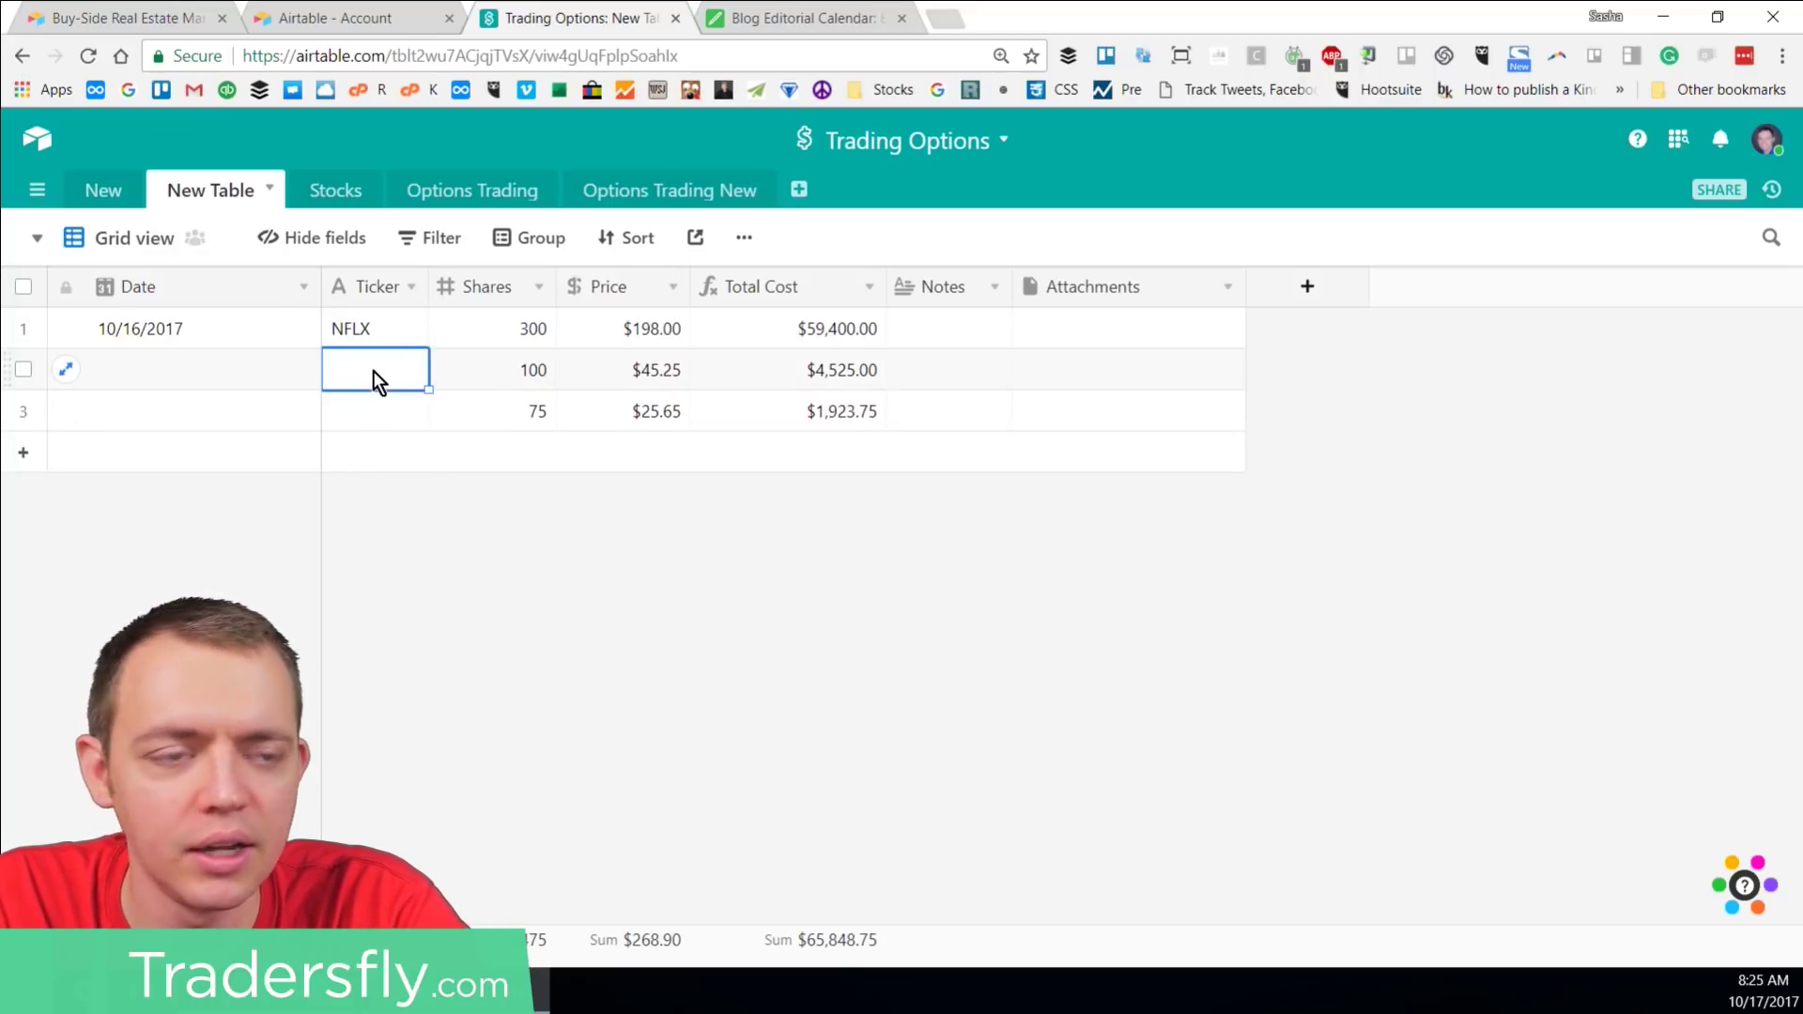
pyautogui.write('HOG')
pyautogui.press('Return')
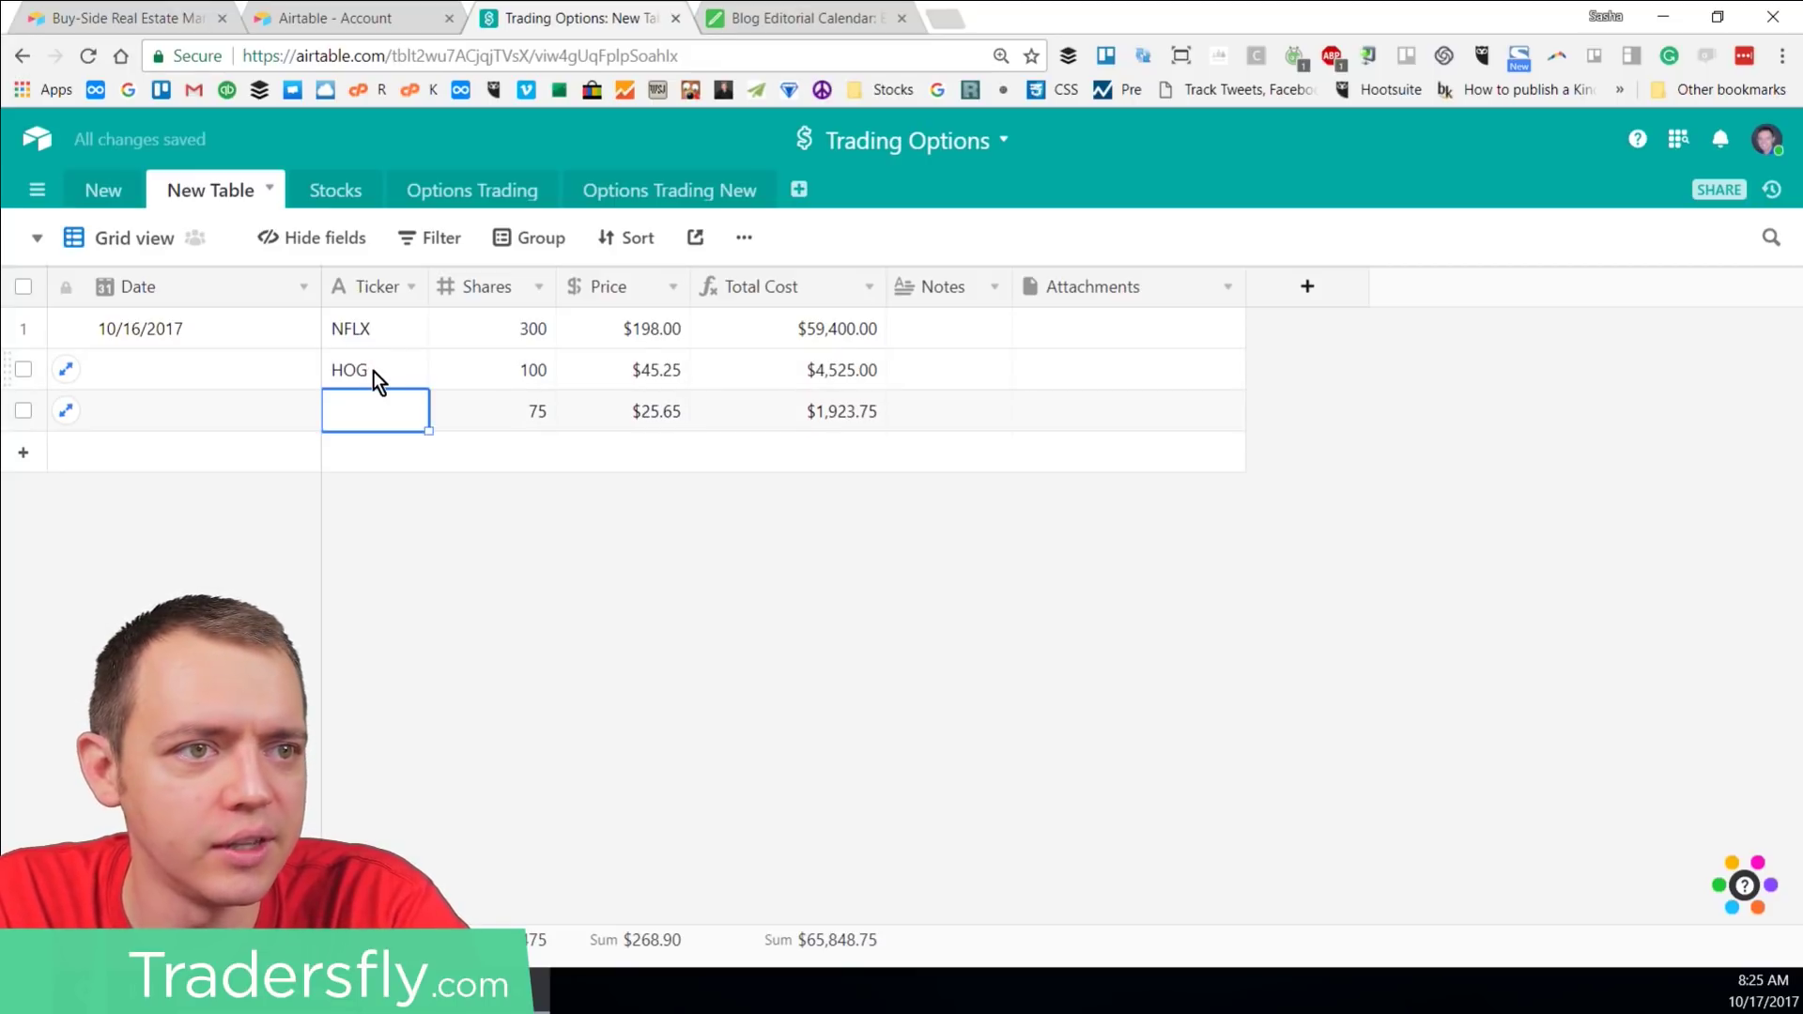
pyautogui.write('GE')
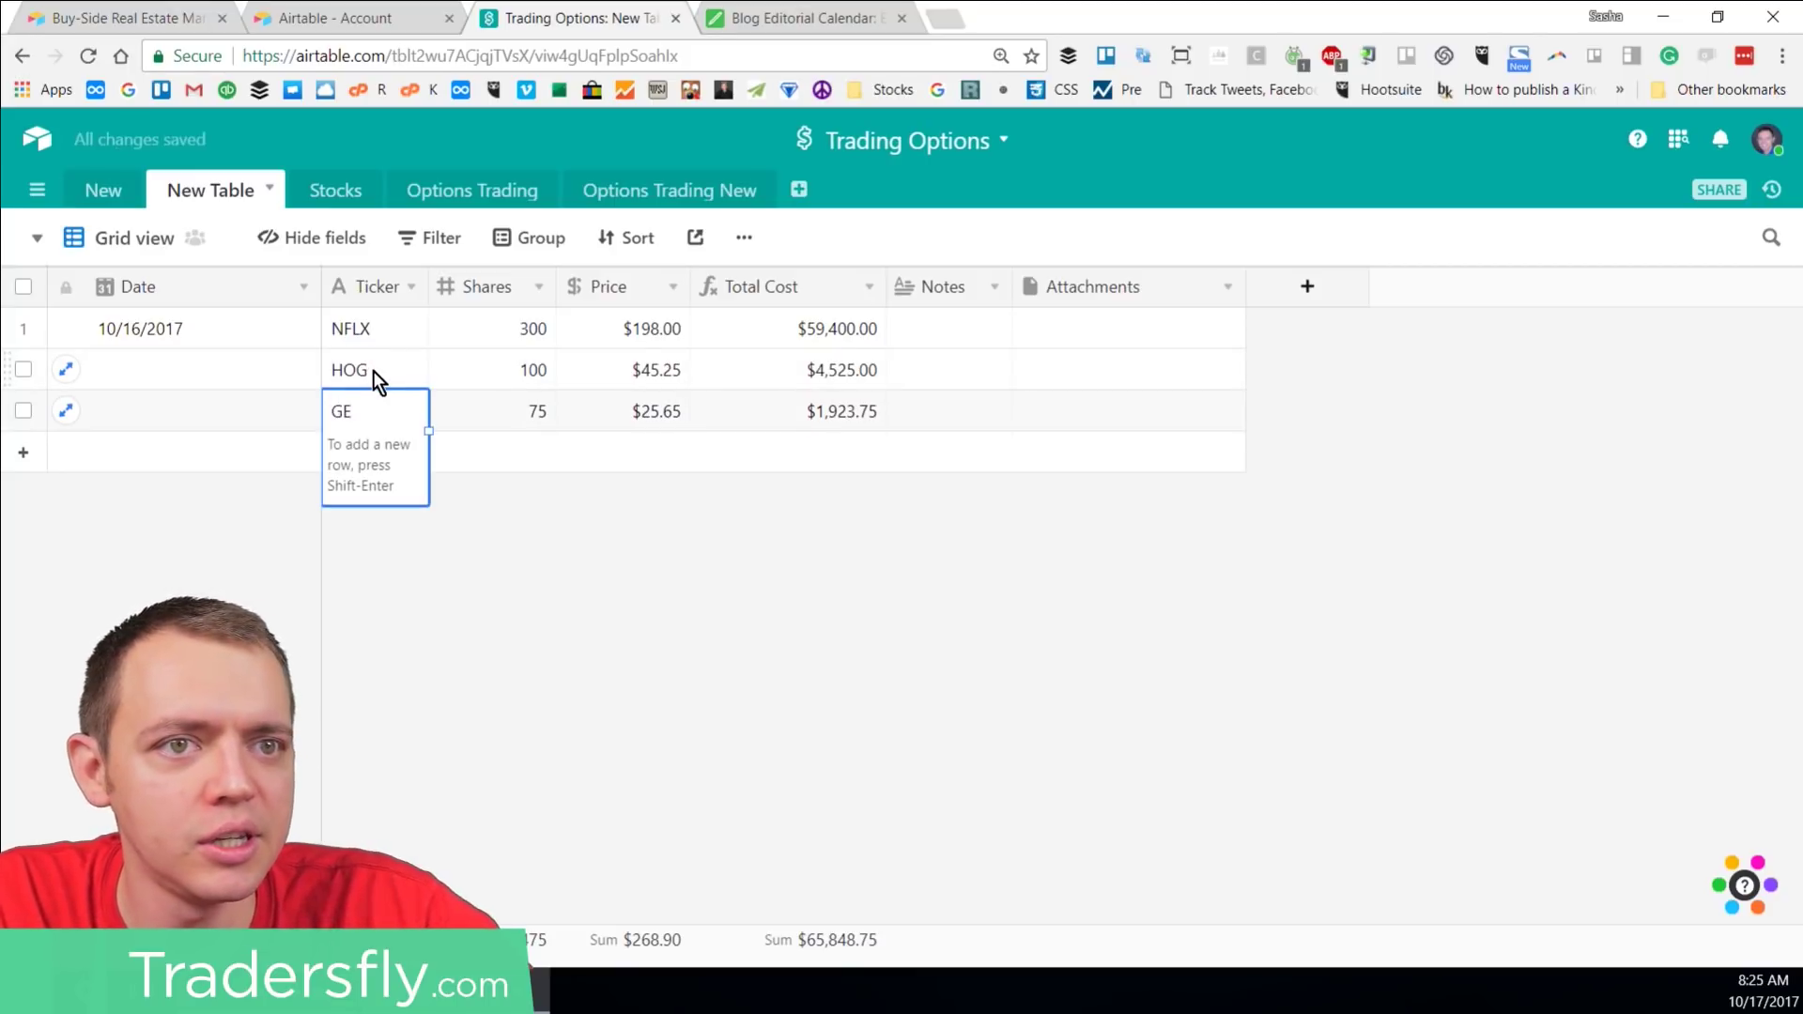
pyautogui.hotkey('shift', 'Return')
# Step: Set the dates of the second, third and fourth records to 10/17/2017, 10/26/2017 and 10/31/2017
pyautogui.click(231, 372)
pyautogui.click(216, 364)
pyautogui.click(168, 566)
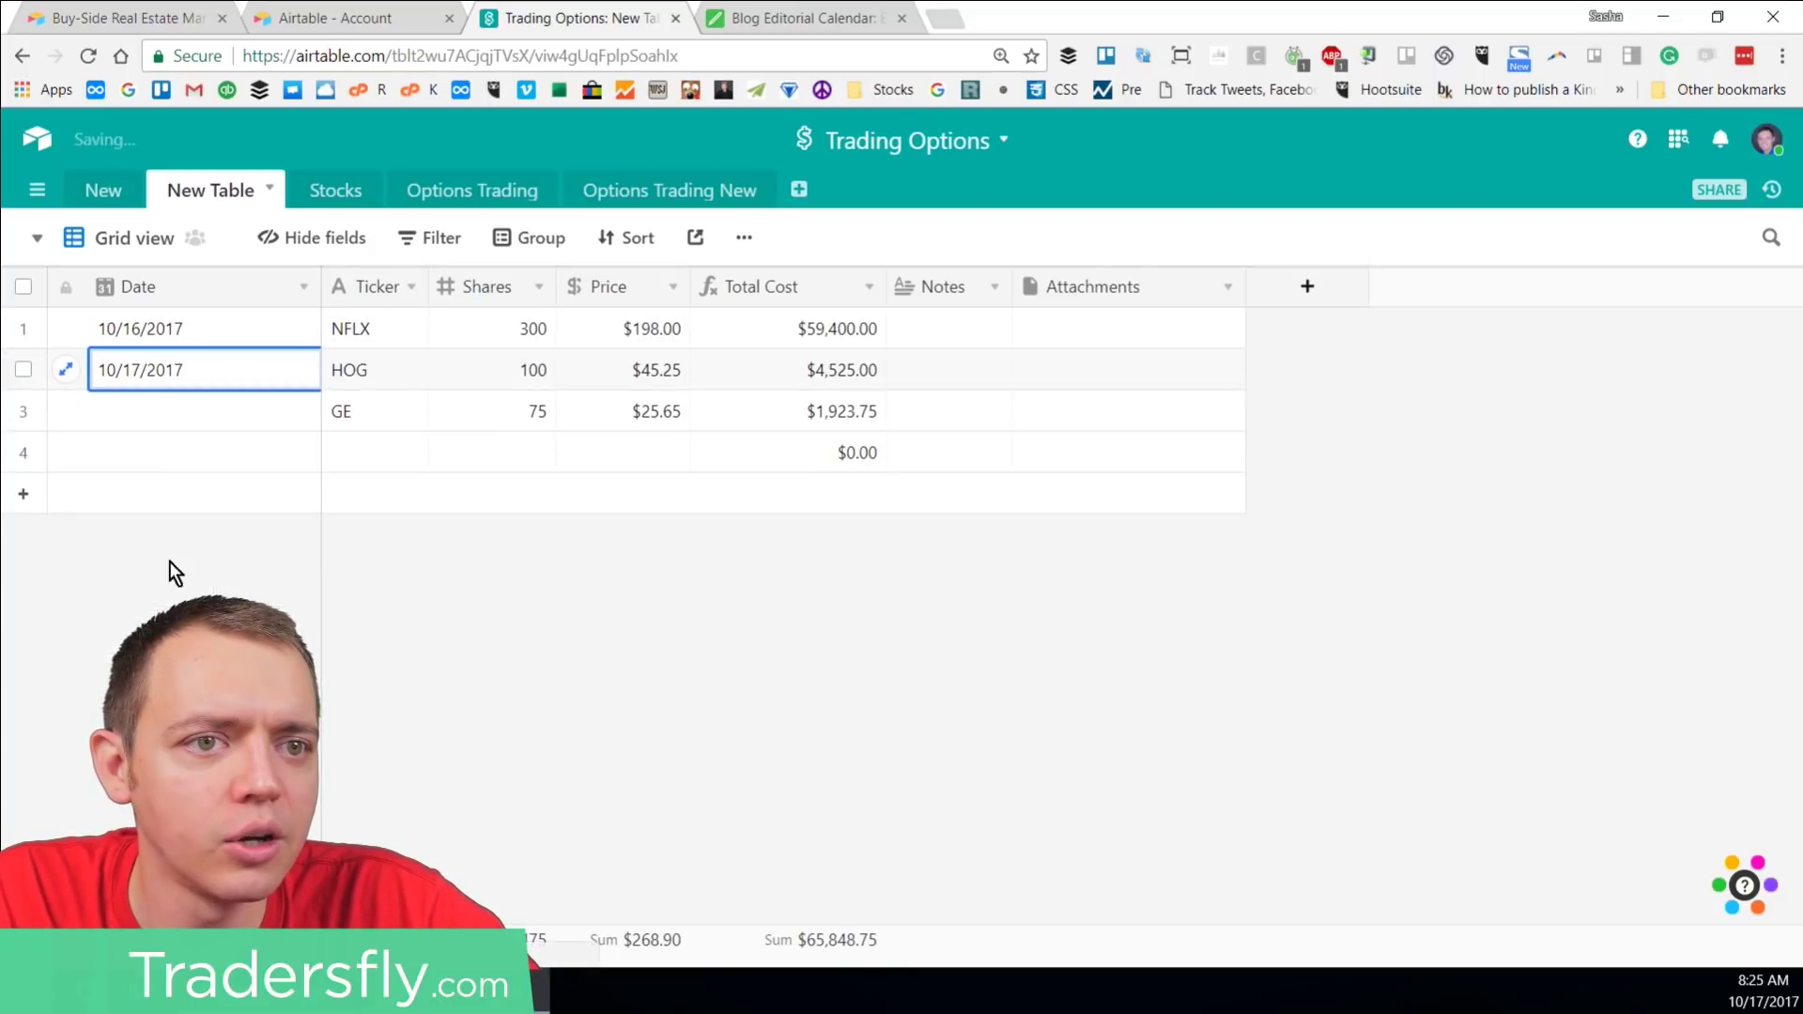
pyautogui.doubleClick(176, 410)
pyautogui.click(227, 633)
pyautogui.doubleClick(184, 457)
pyautogui.click(169, 707)
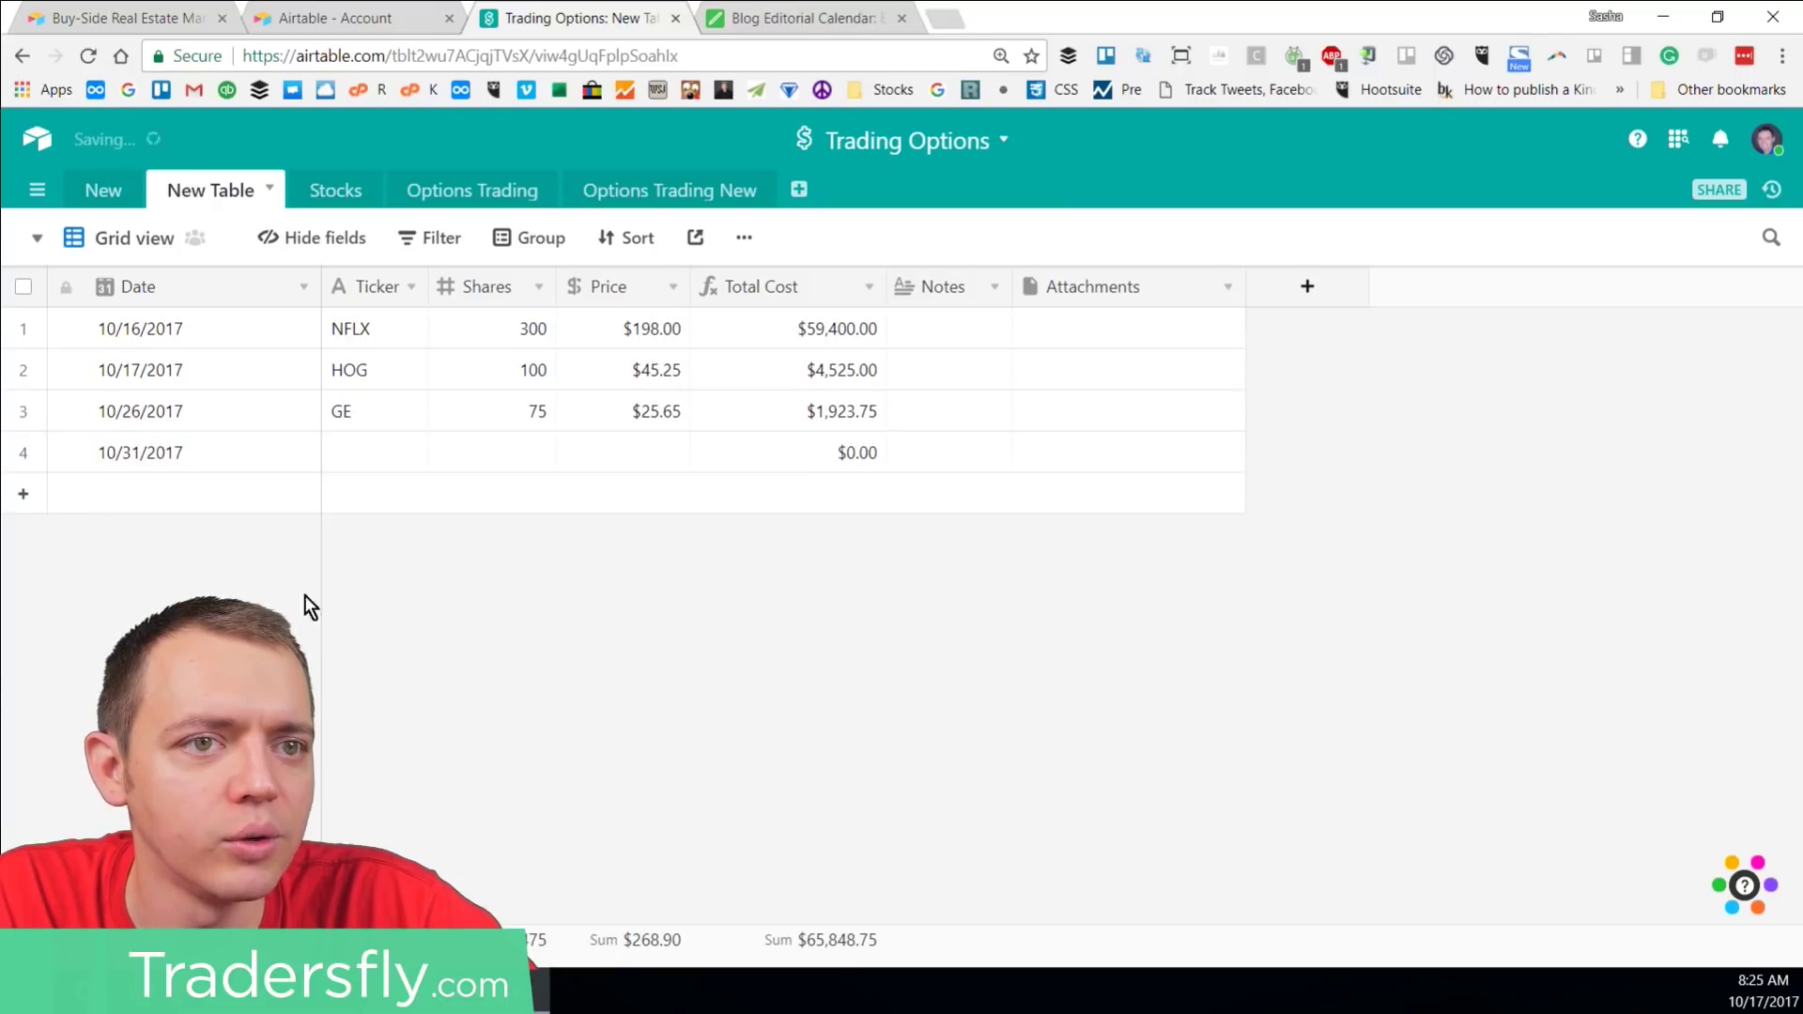
# Step: Customize the Date field to include a time field and save it
pyautogui.doubleClick(211, 343)
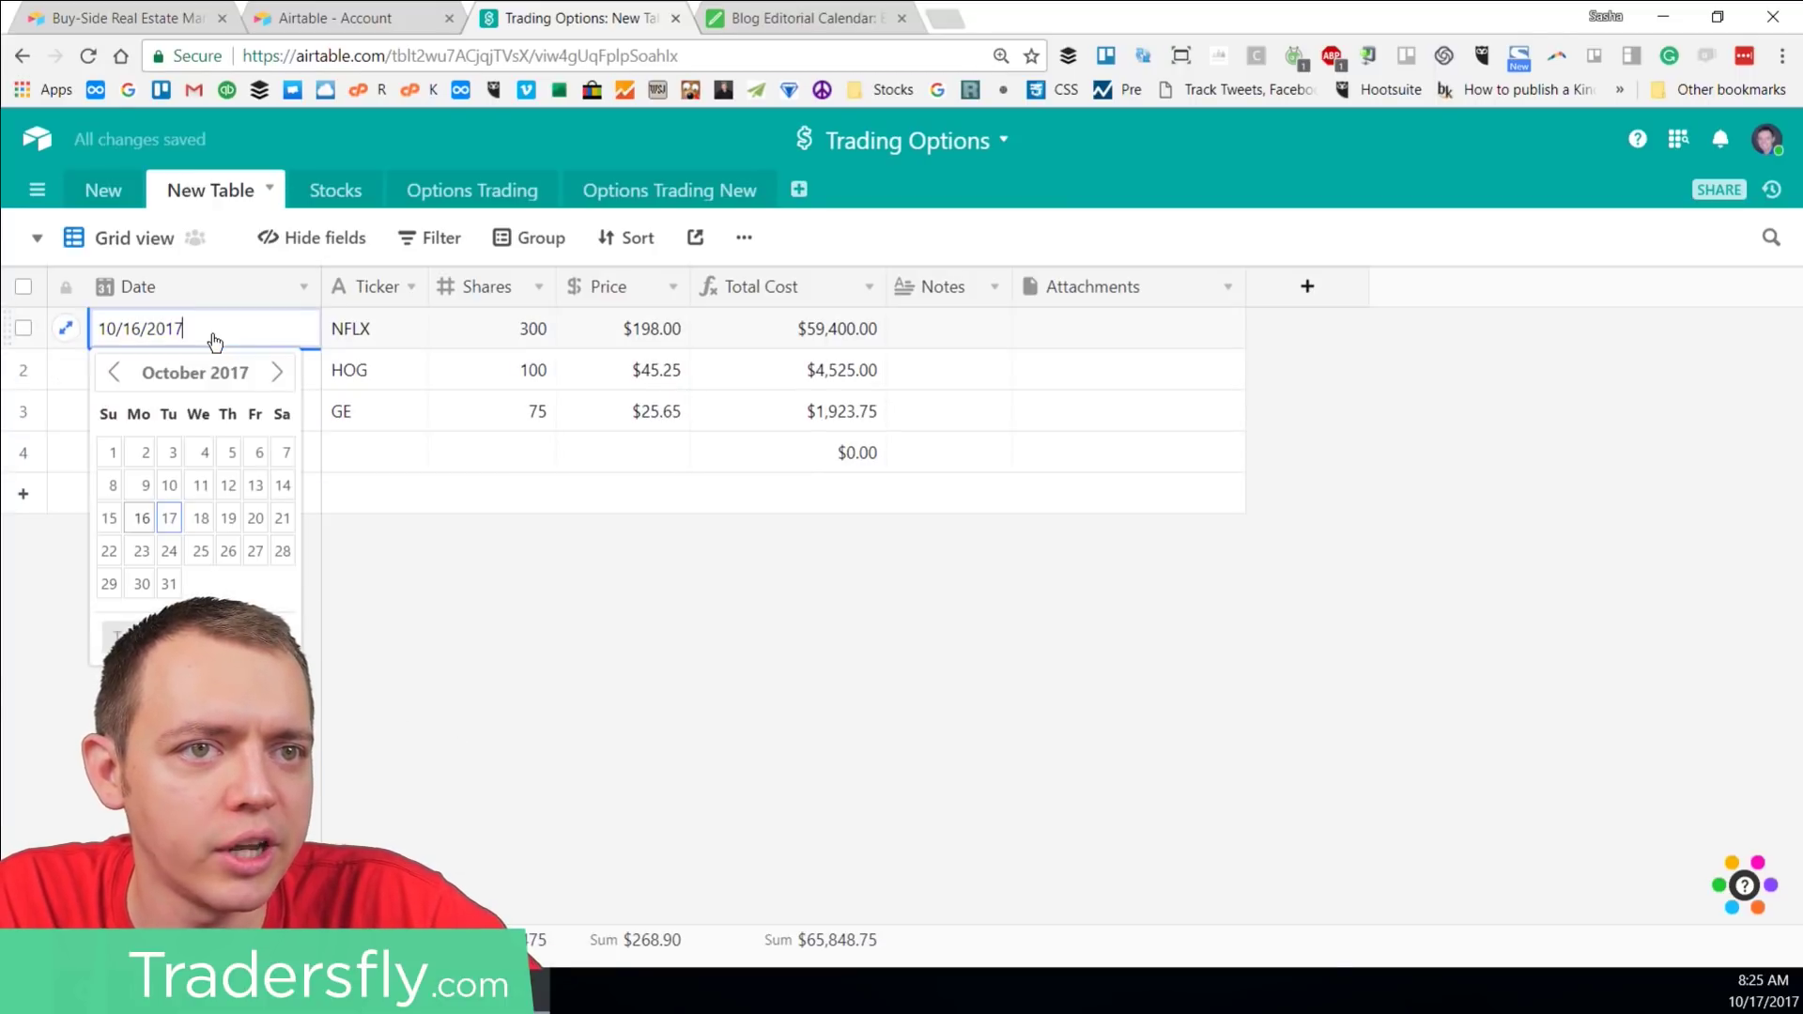
pyautogui.doubleClick(173, 282)
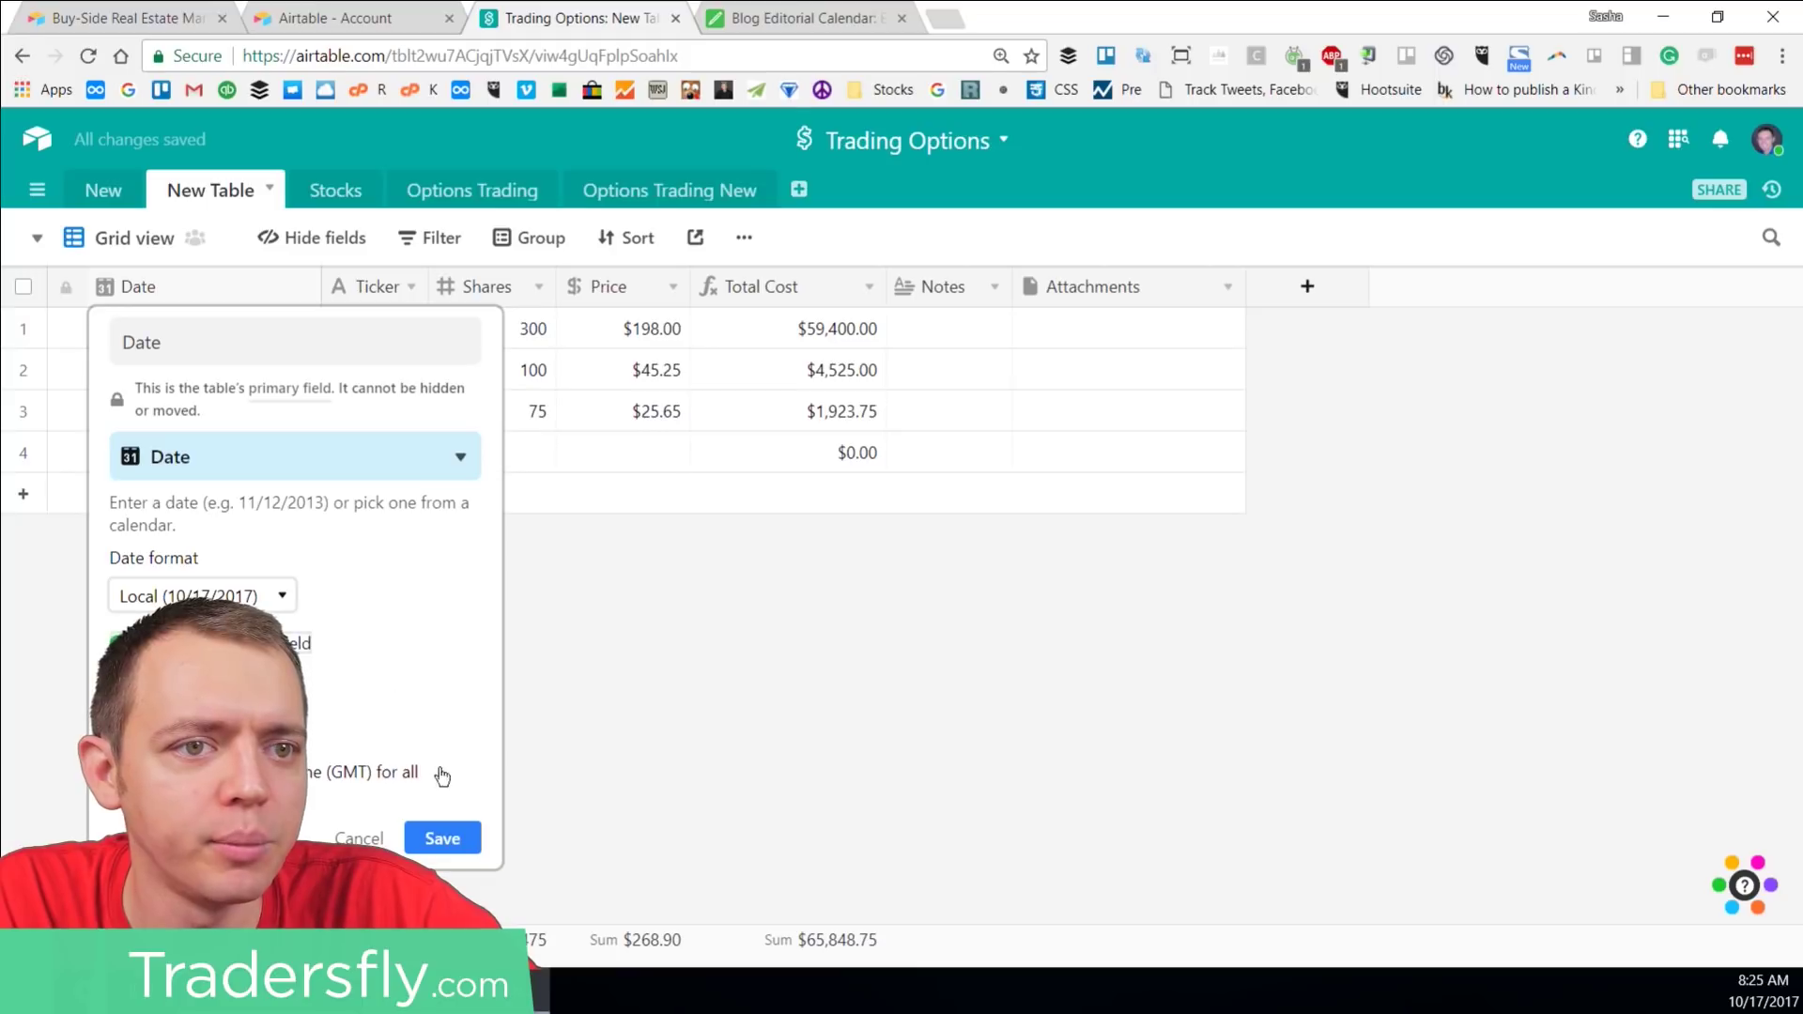
pyautogui.click(443, 839)
# Step: Choose 9:00am as the time of the first record, the NFLX trade
pyautogui.click(250, 330)
pyautogui.click(251, 335)
pyautogui.scroll(-6, 258, 523)
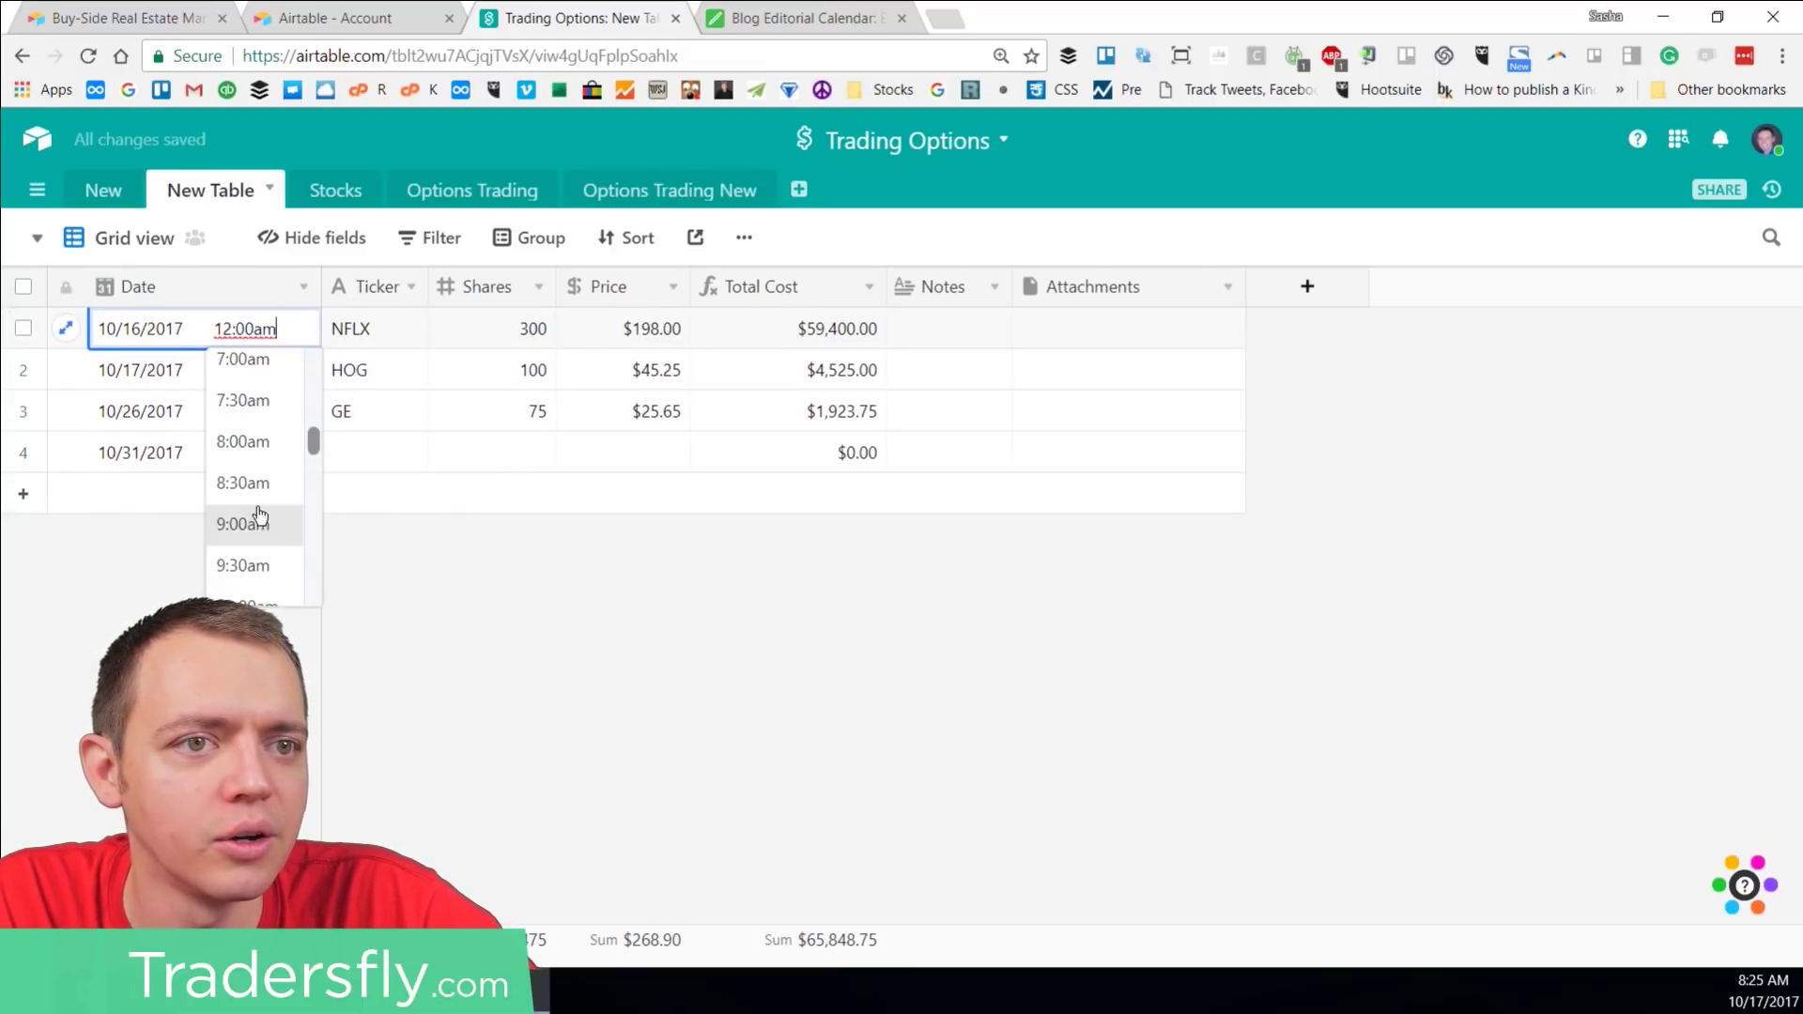
pyautogui.click(259, 521)
# Step: Change the minutes in the NFLX record's time so that it reads 9:12am
pyautogui.click(252, 334)
pyautogui.click(243, 329)
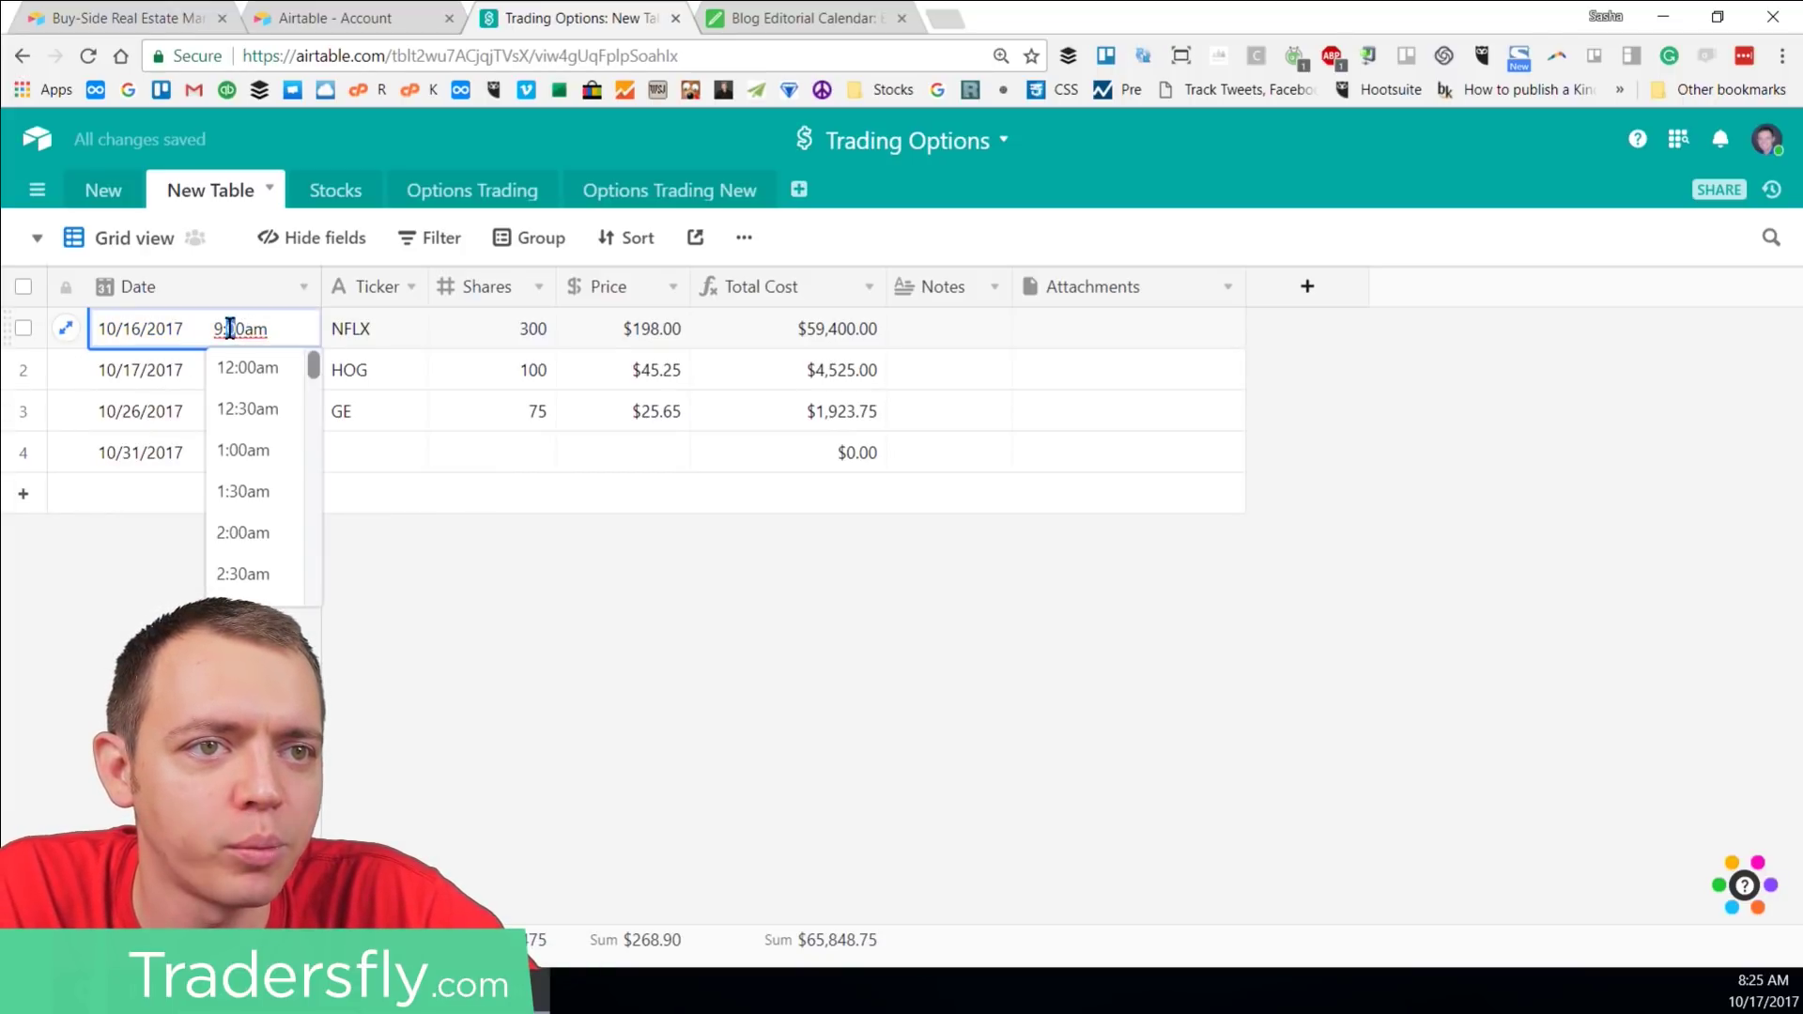
pyautogui.press('BackSpace')
pyautogui.press('BackSpace')
pyautogui.write('15')
pyautogui.press('BackSpace')
pyautogui.write('2')
pyautogui.press('Return')
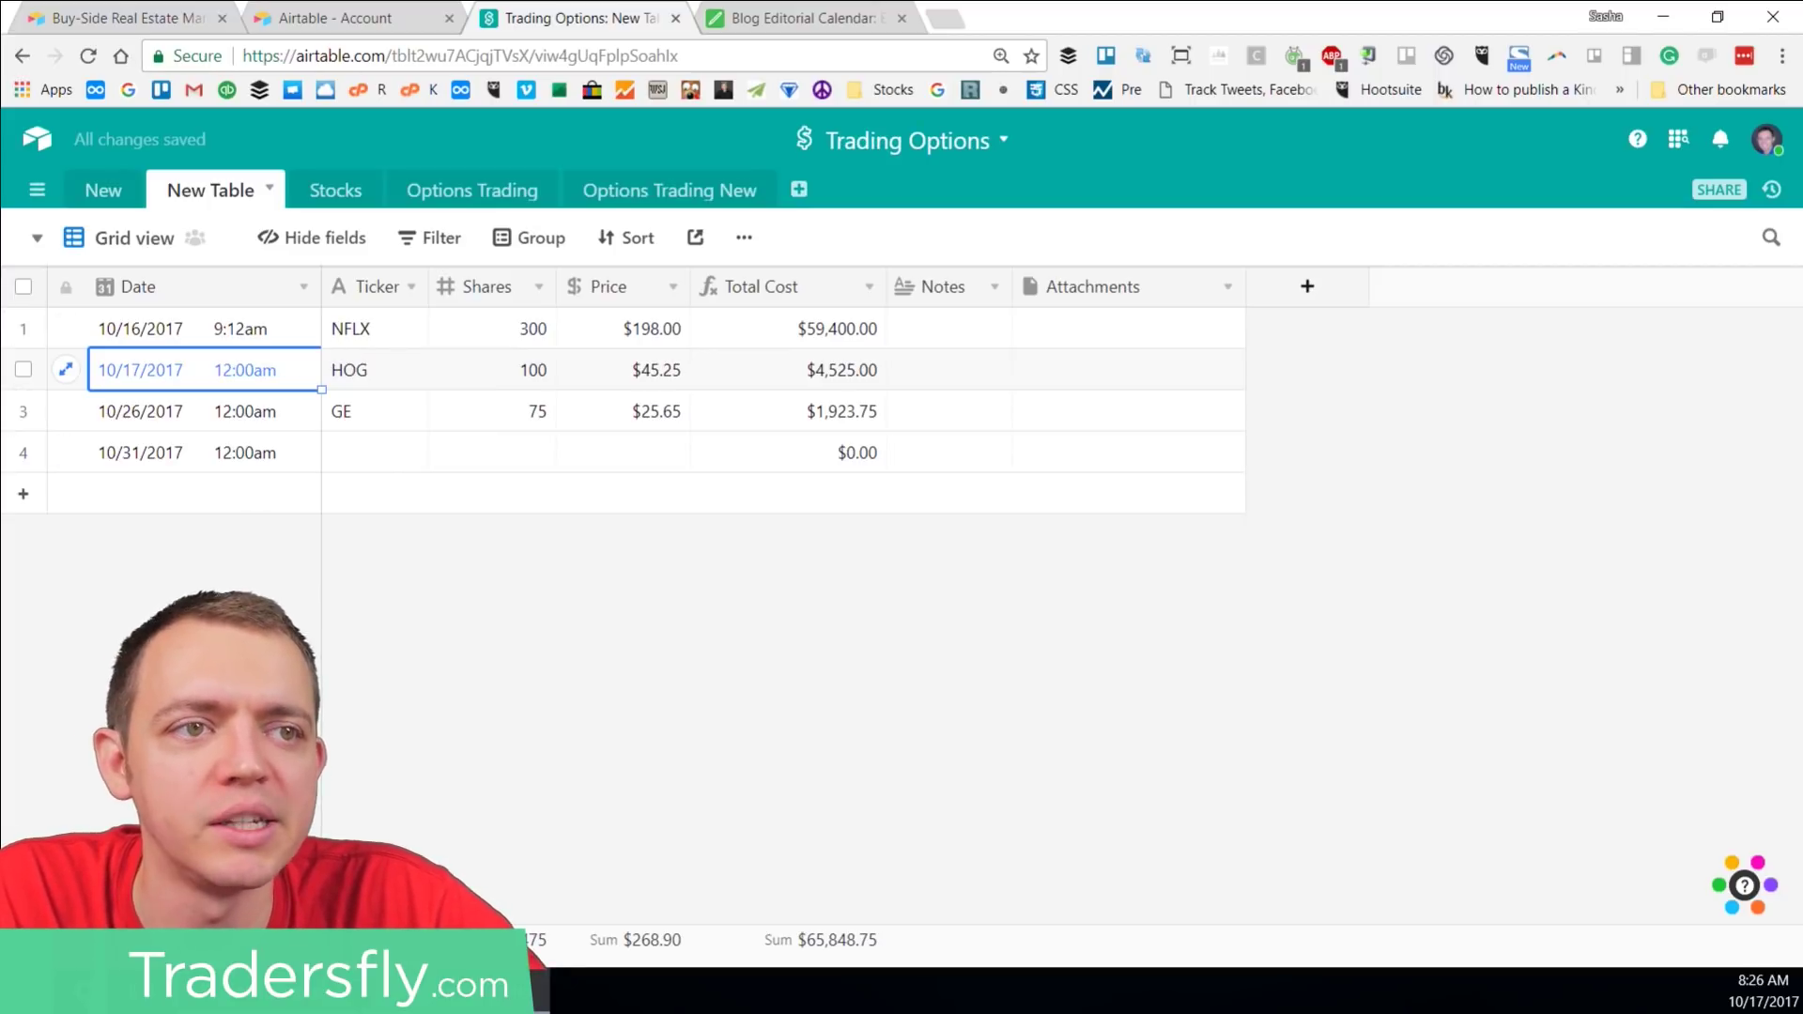
# Step: Narrow the Shares column slightly and delete the Attachments and Notes fields
pyautogui.moveTo(555, 286); pyautogui.dragTo(538, 286)
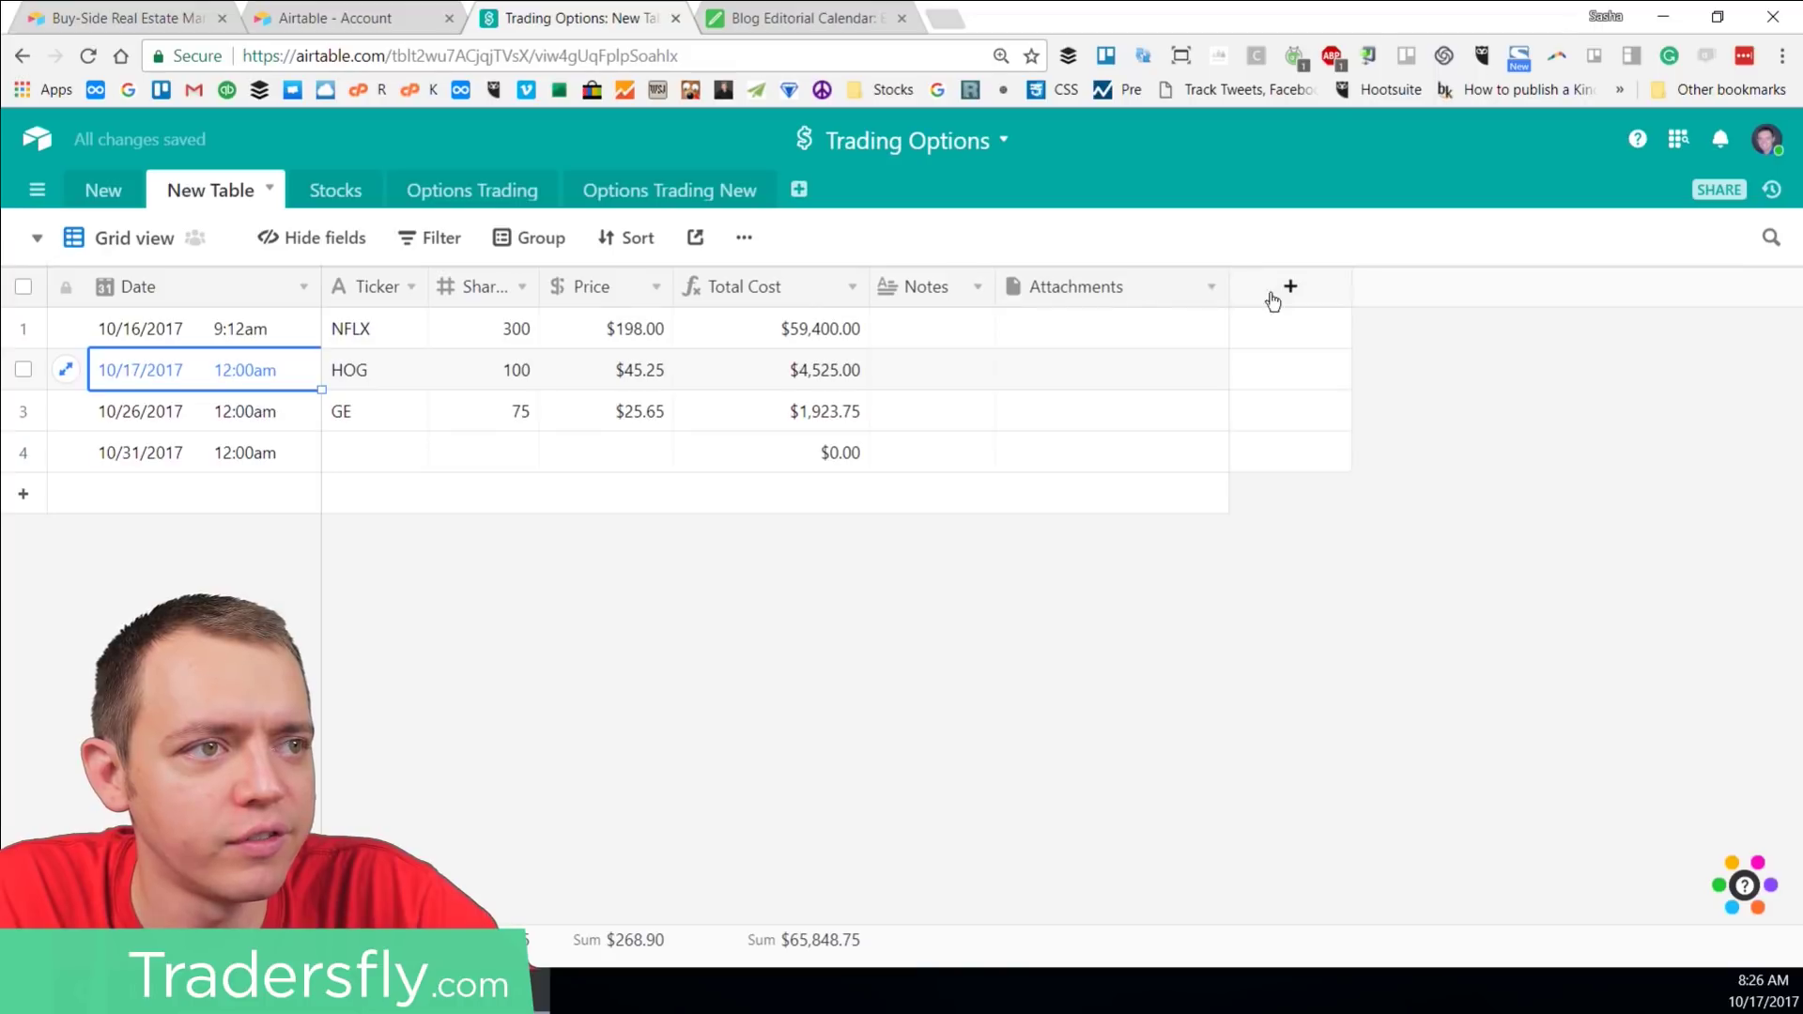
pyautogui.rightClick(1142, 284)
pyautogui.click(1080, 808)
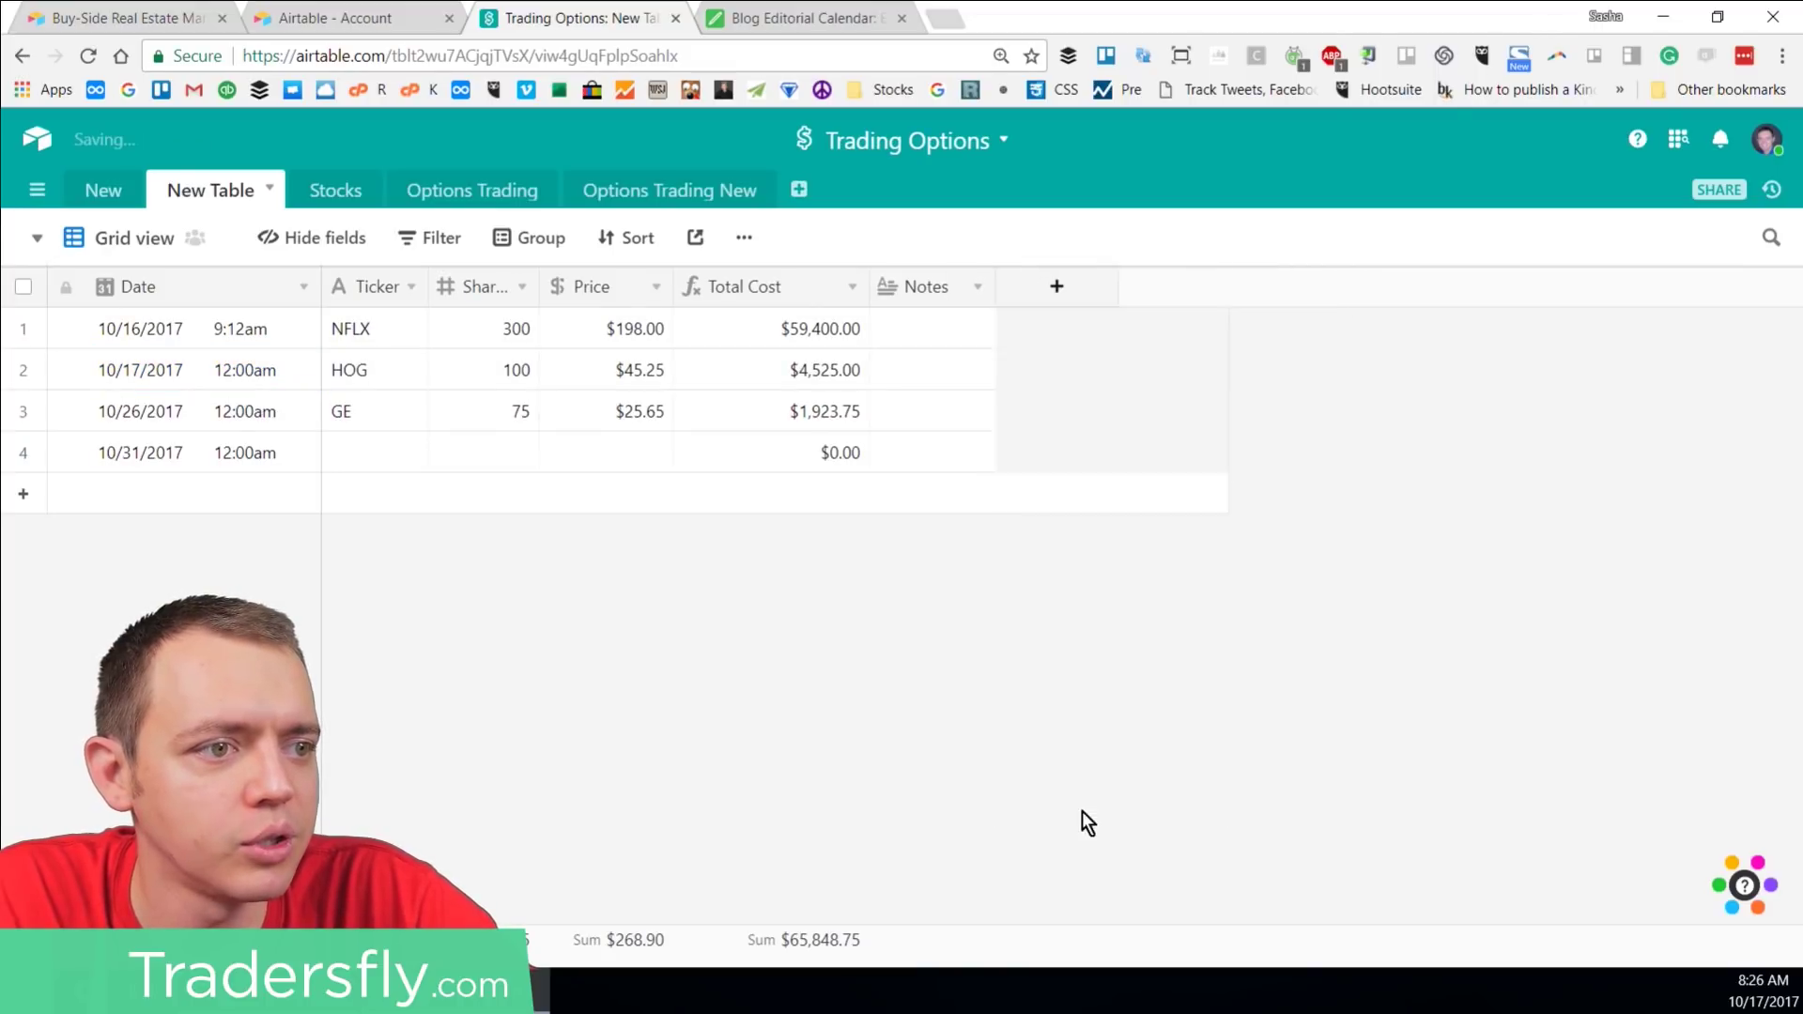
pyautogui.rightClick(951, 284)
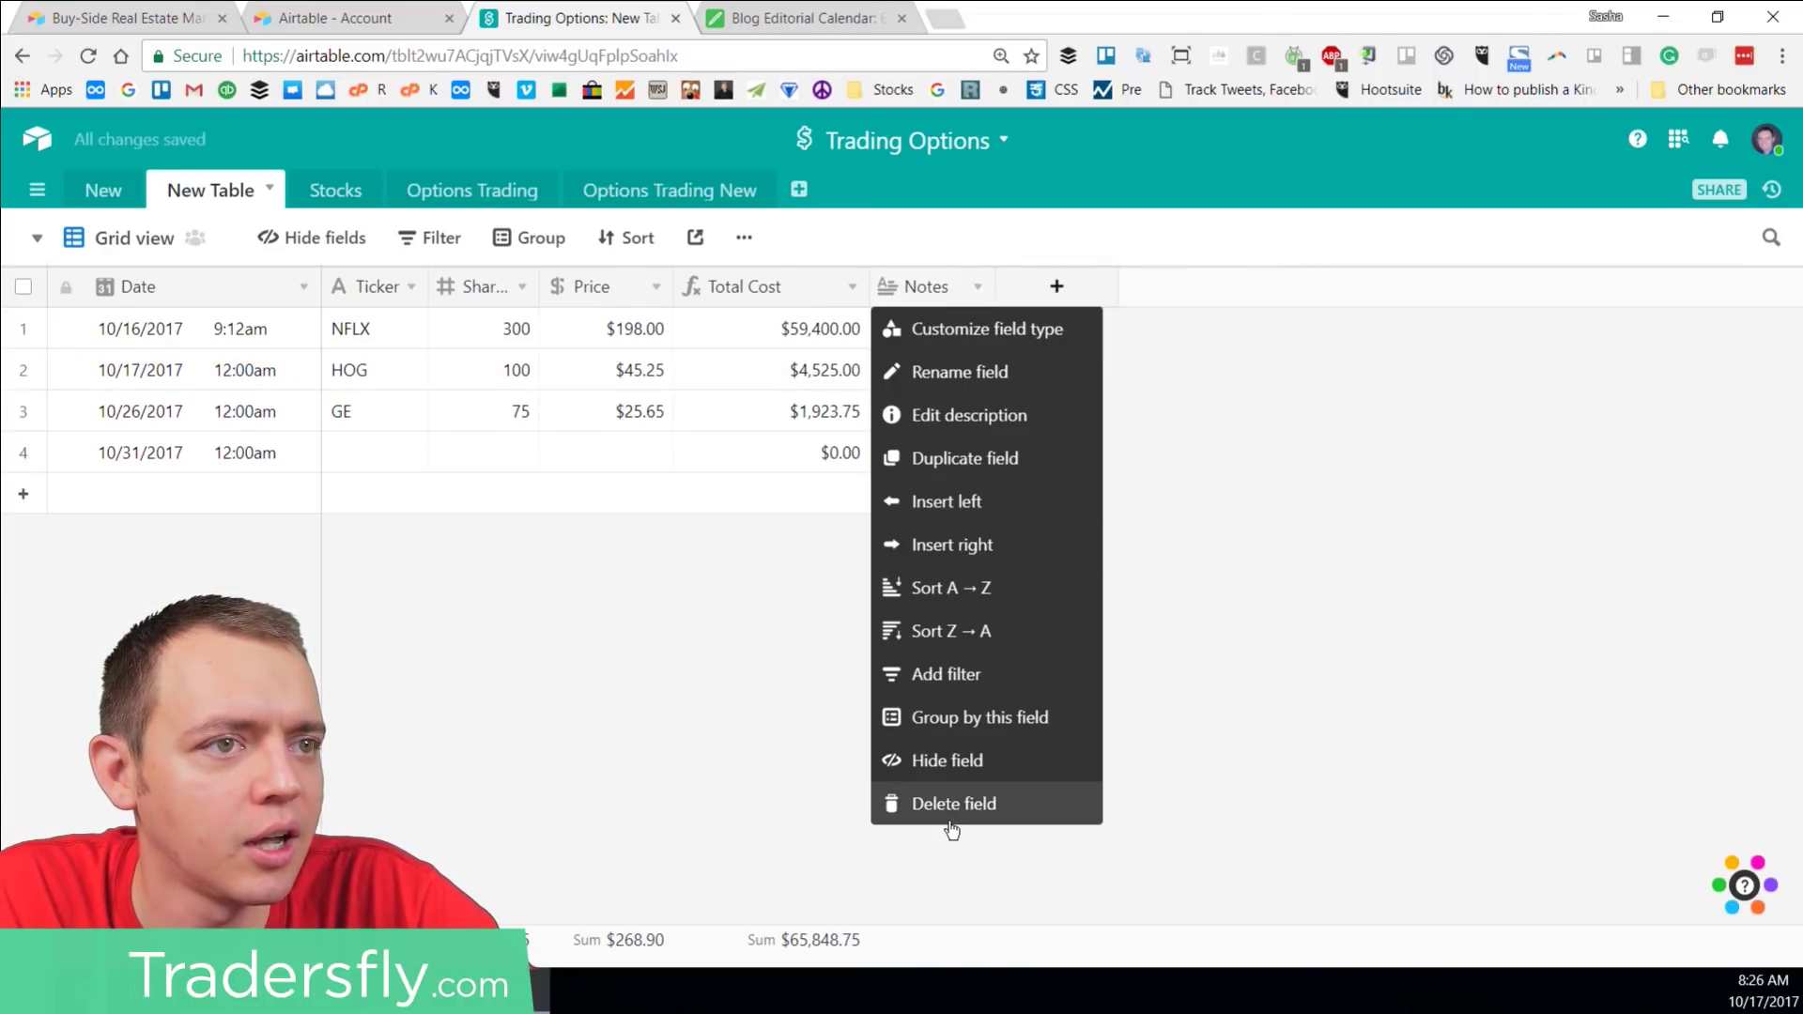
pyautogui.click(951, 818)
# Step: Add a single line text field after Total Cost and browse the available field types without choosing another
pyautogui.click(939, 288)
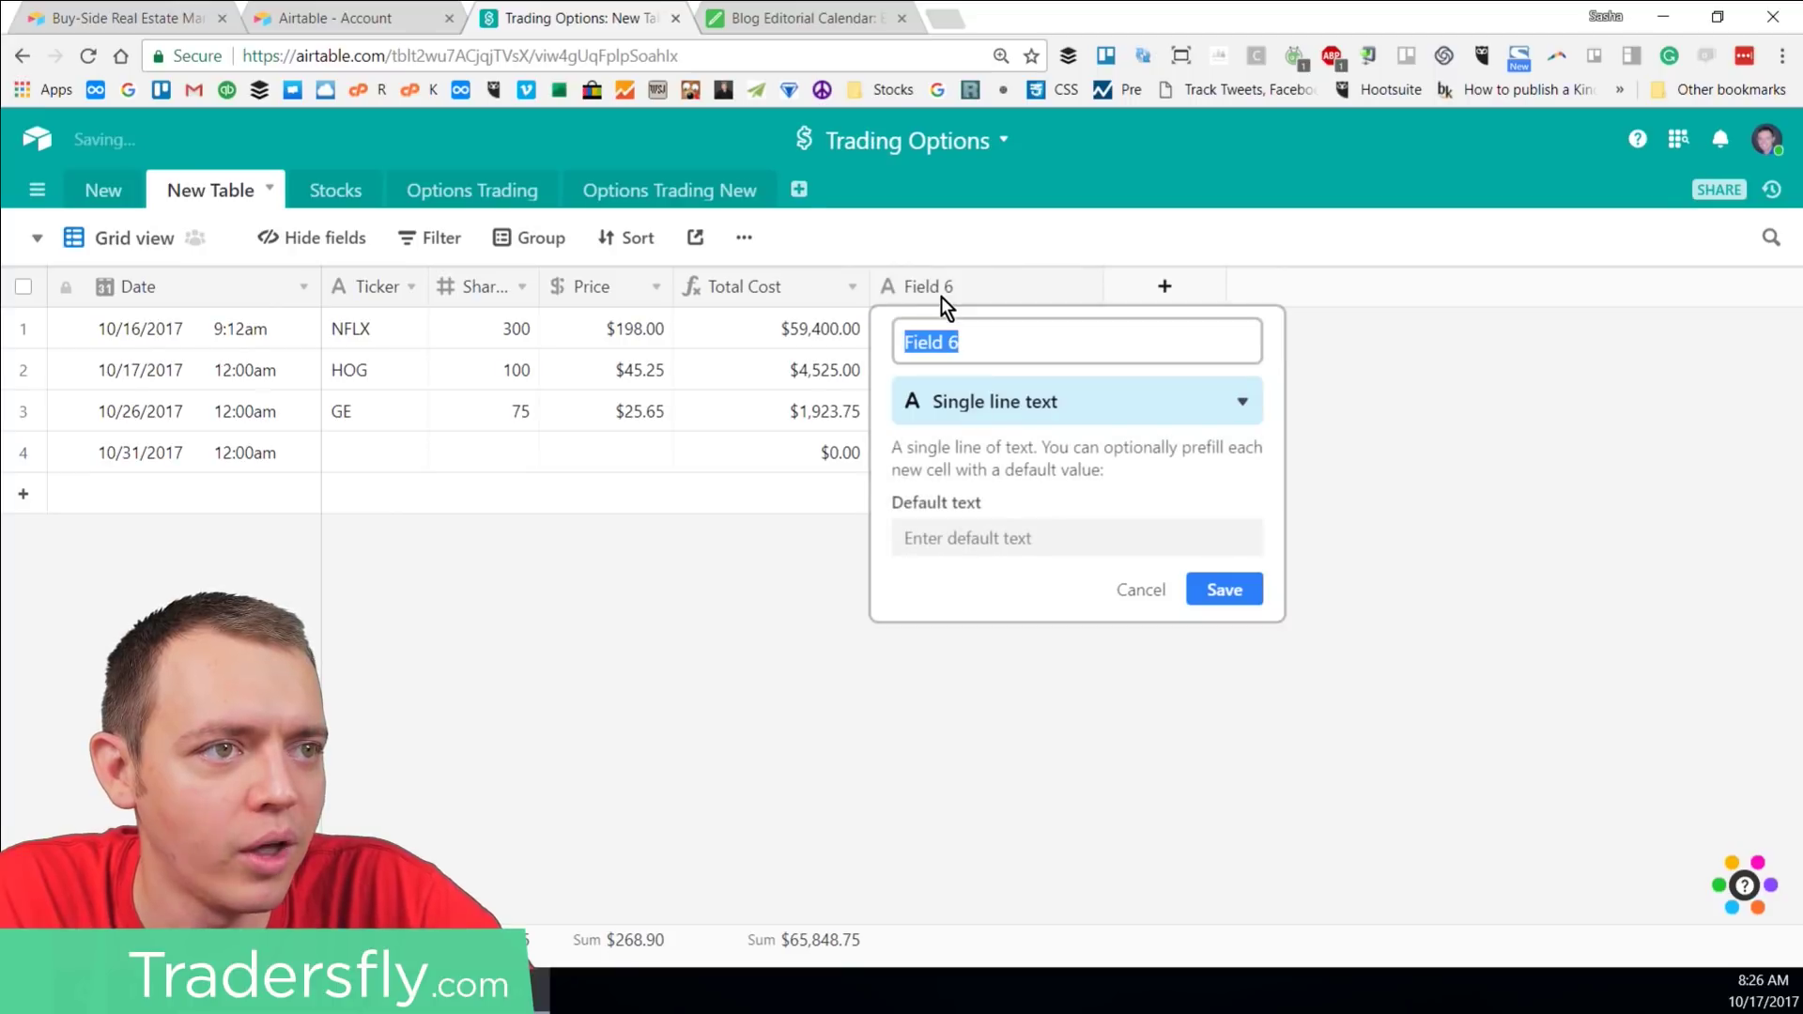
pyautogui.click(977, 392)
pyautogui.scroll(-4, 1038, 571)
pyautogui.scroll(-3, 1042, 575)
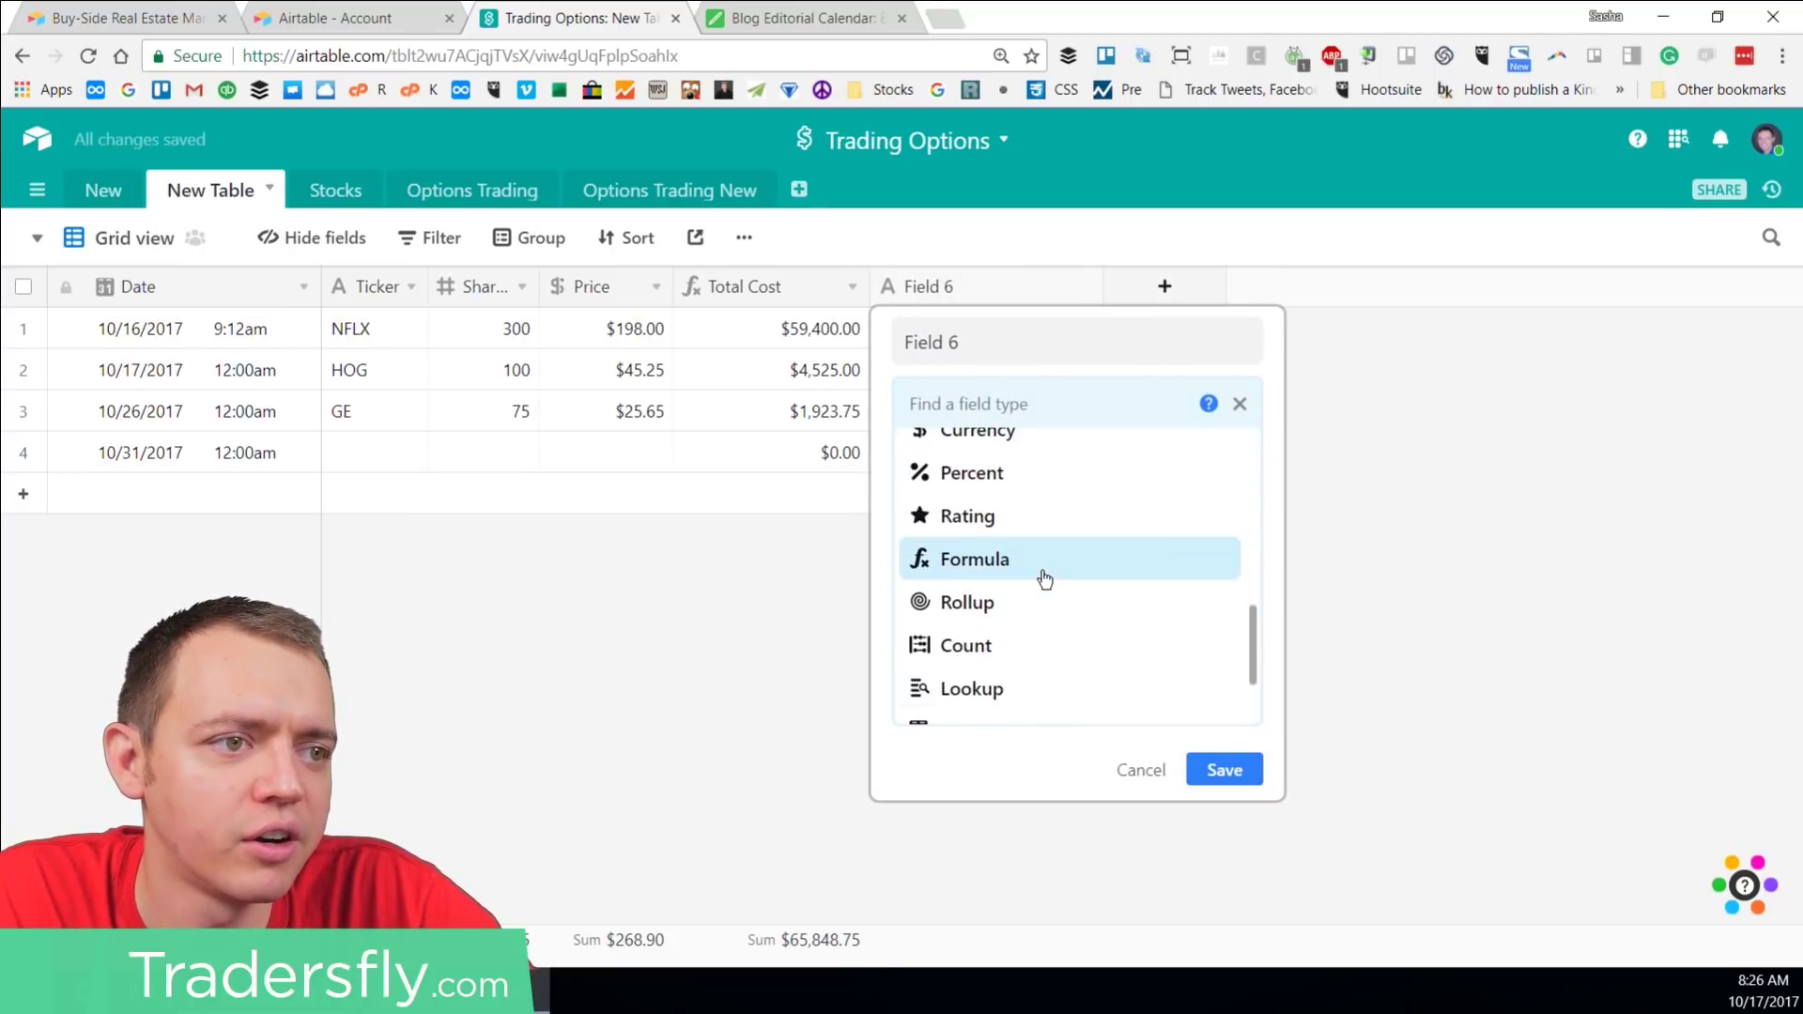
pyautogui.scroll(-3, 1043, 581)
pyautogui.click(639, 692)
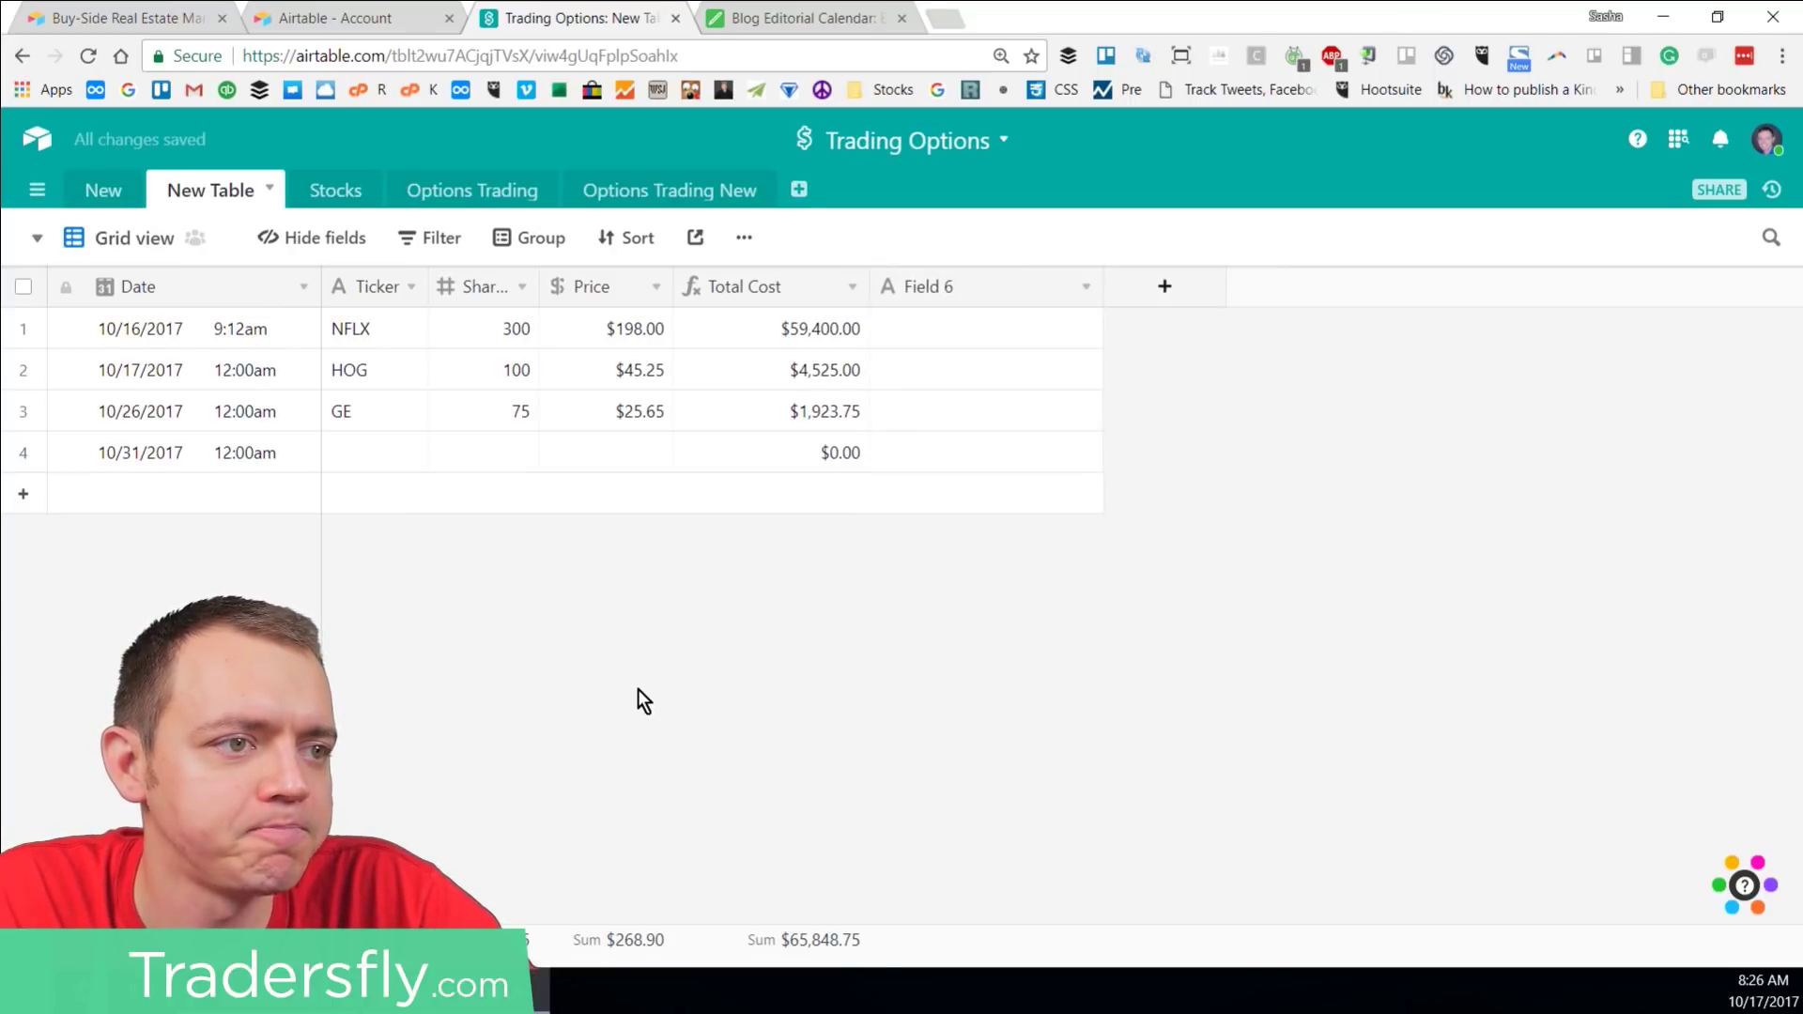
# Step: In the Stocks table, narrow the Total Cost column and add a yellow Scratch option to the Made/Lost? field
pyautogui.click(343, 197)
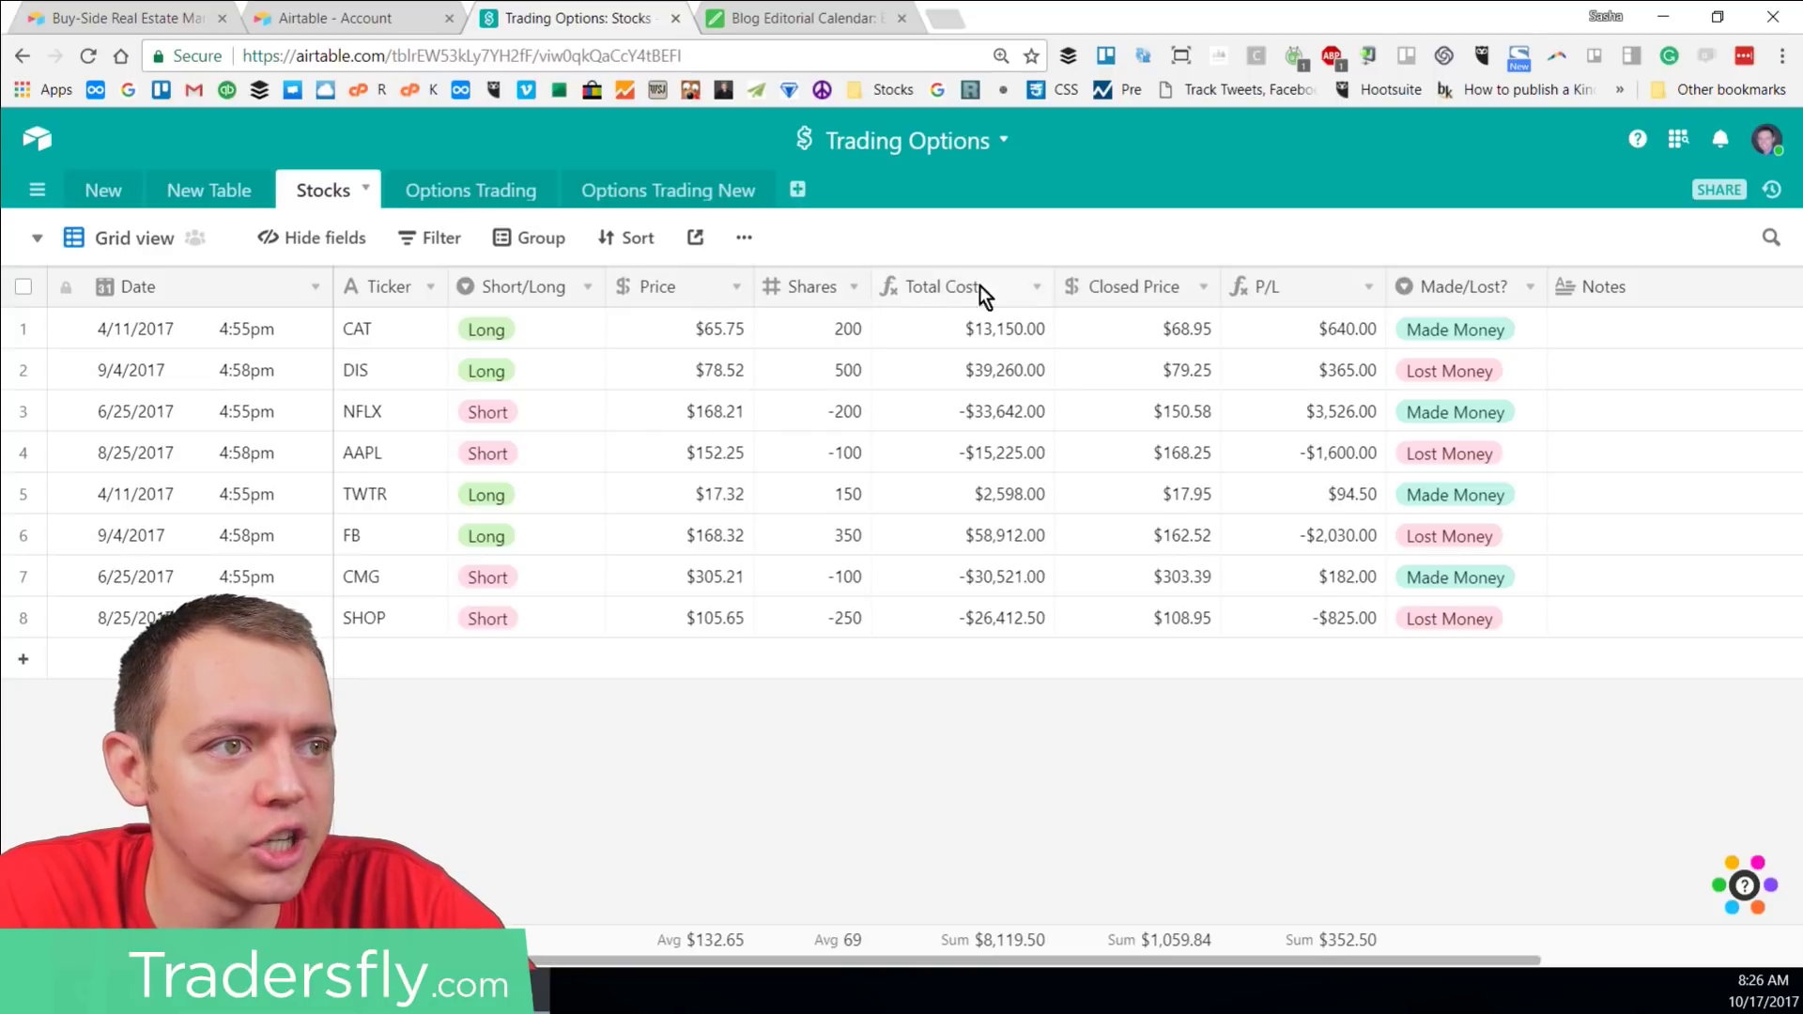
pyautogui.moveTo(1045, 284); pyautogui.dragTo(1033, 286)
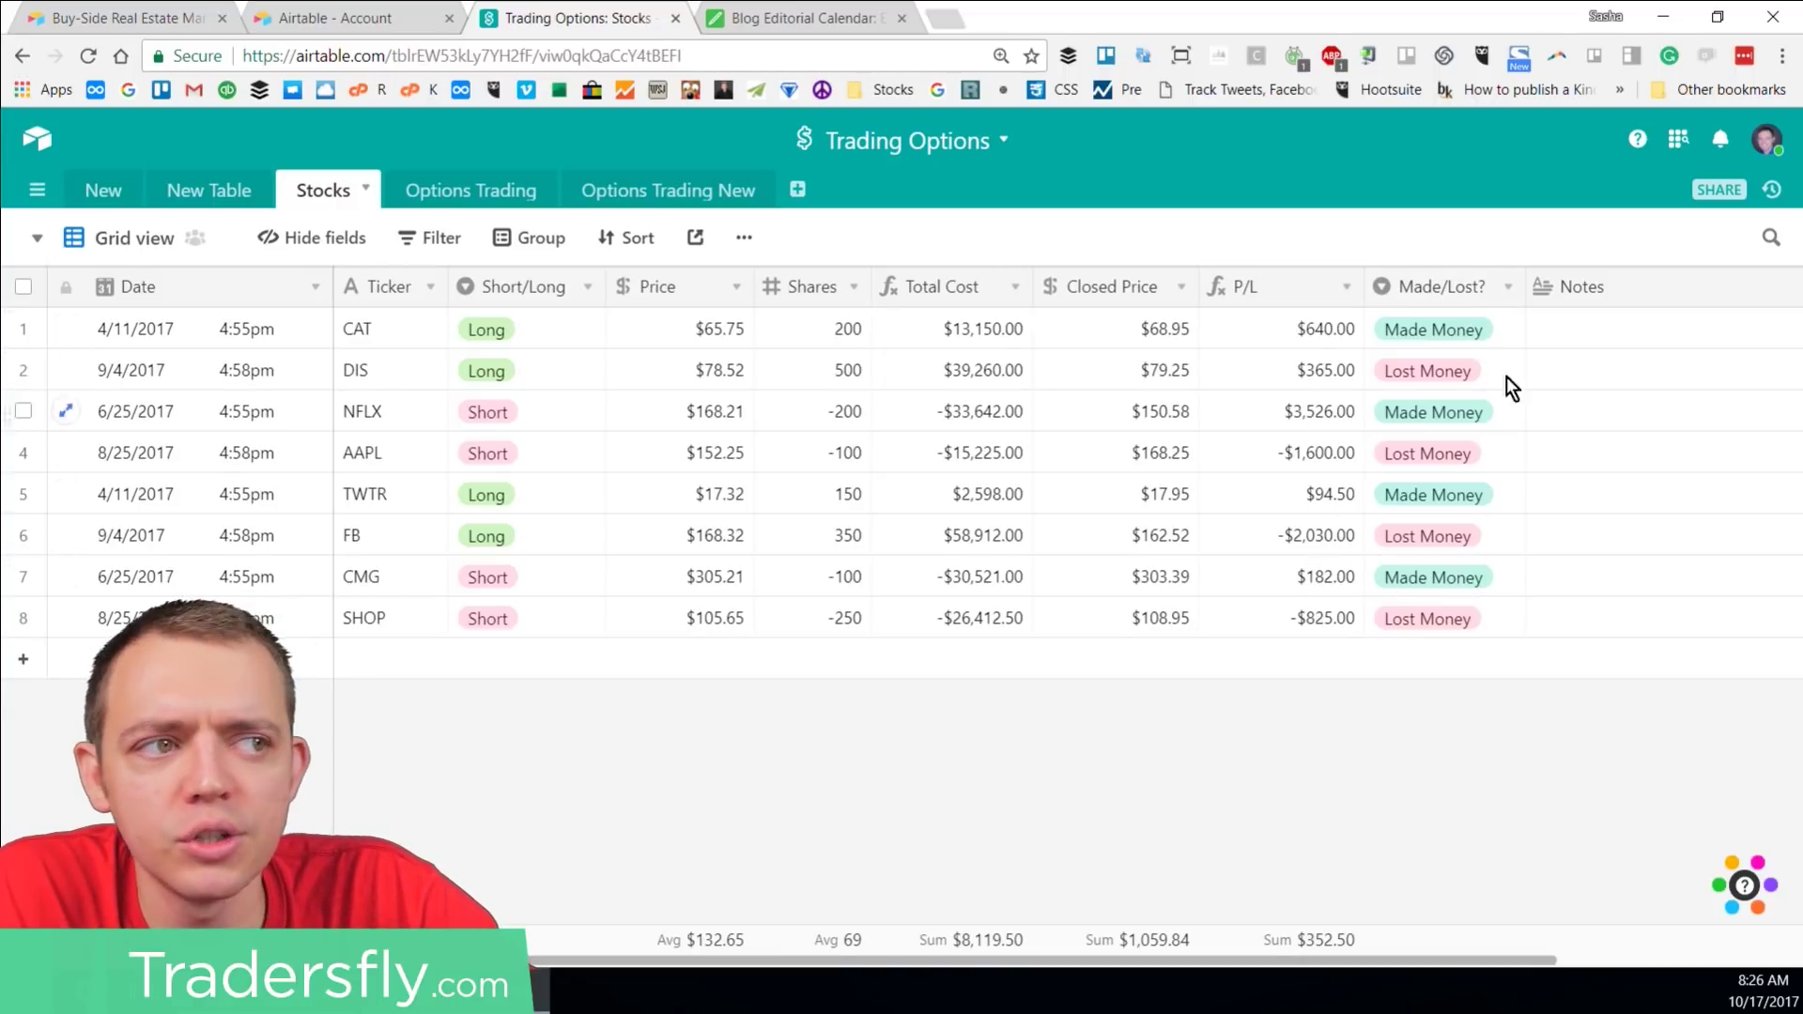
pyautogui.doubleClick(1452, 292)
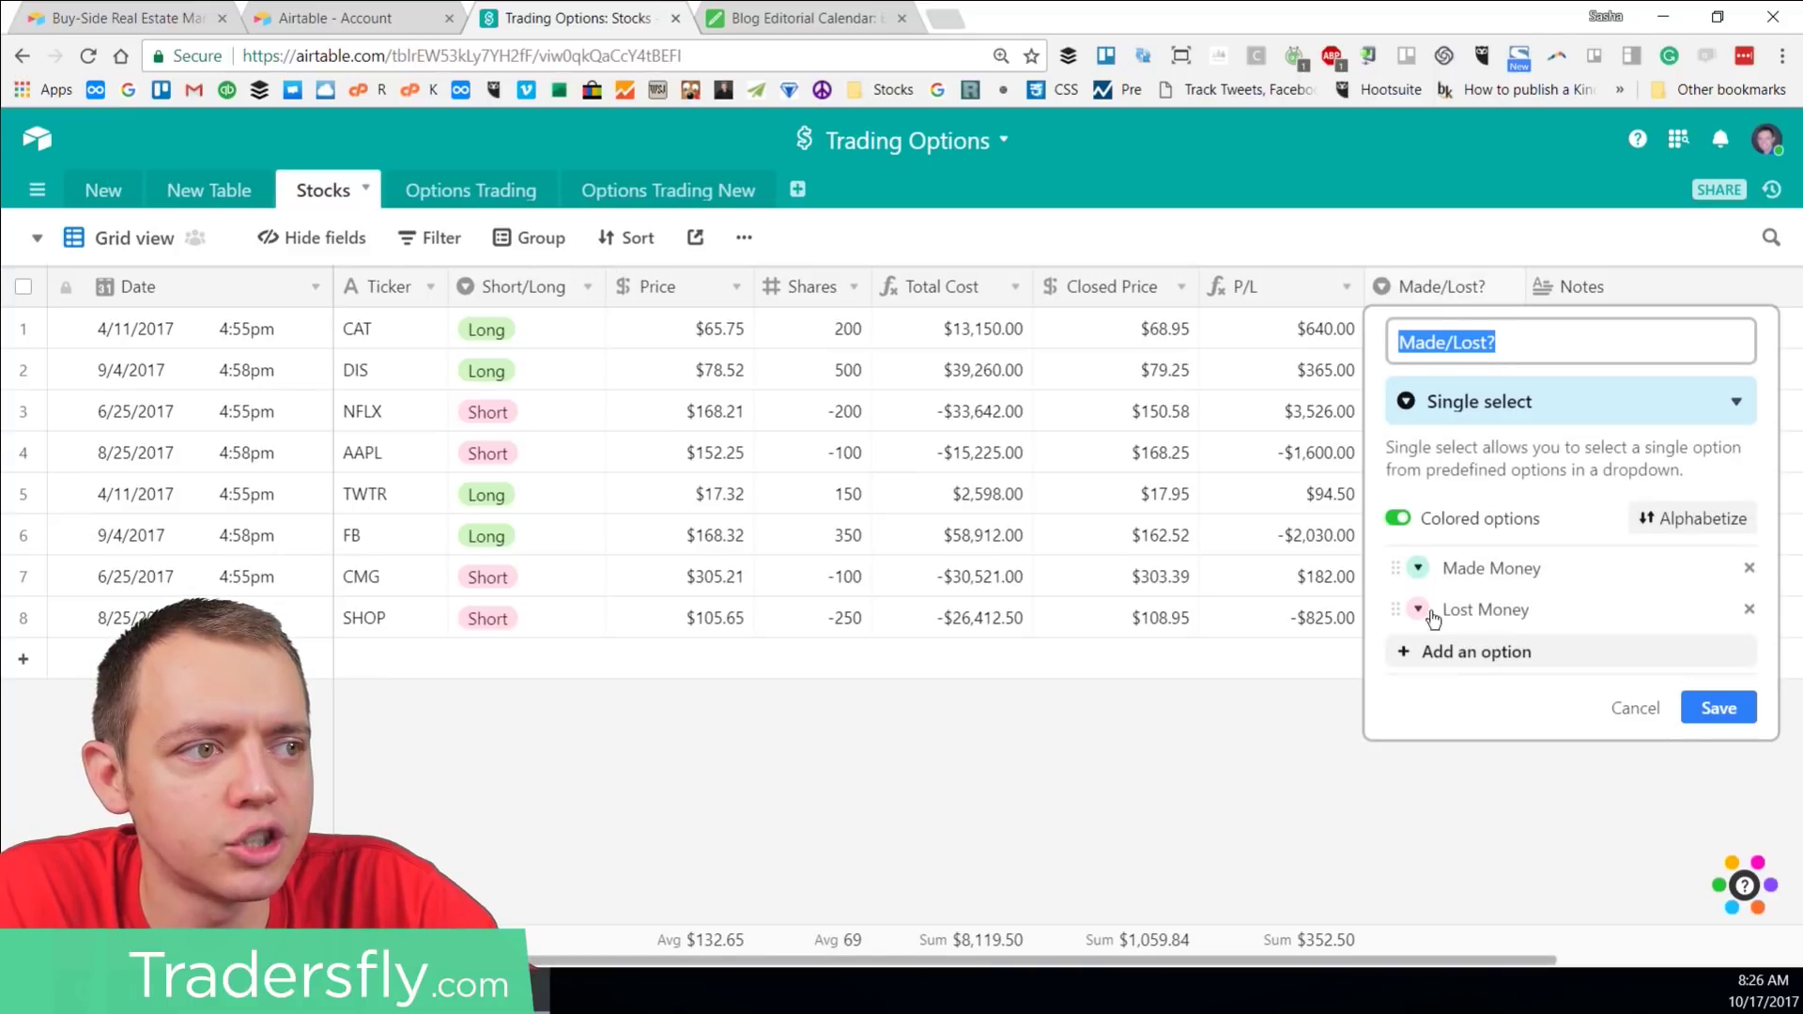
pyautogui.click(1414, 658)
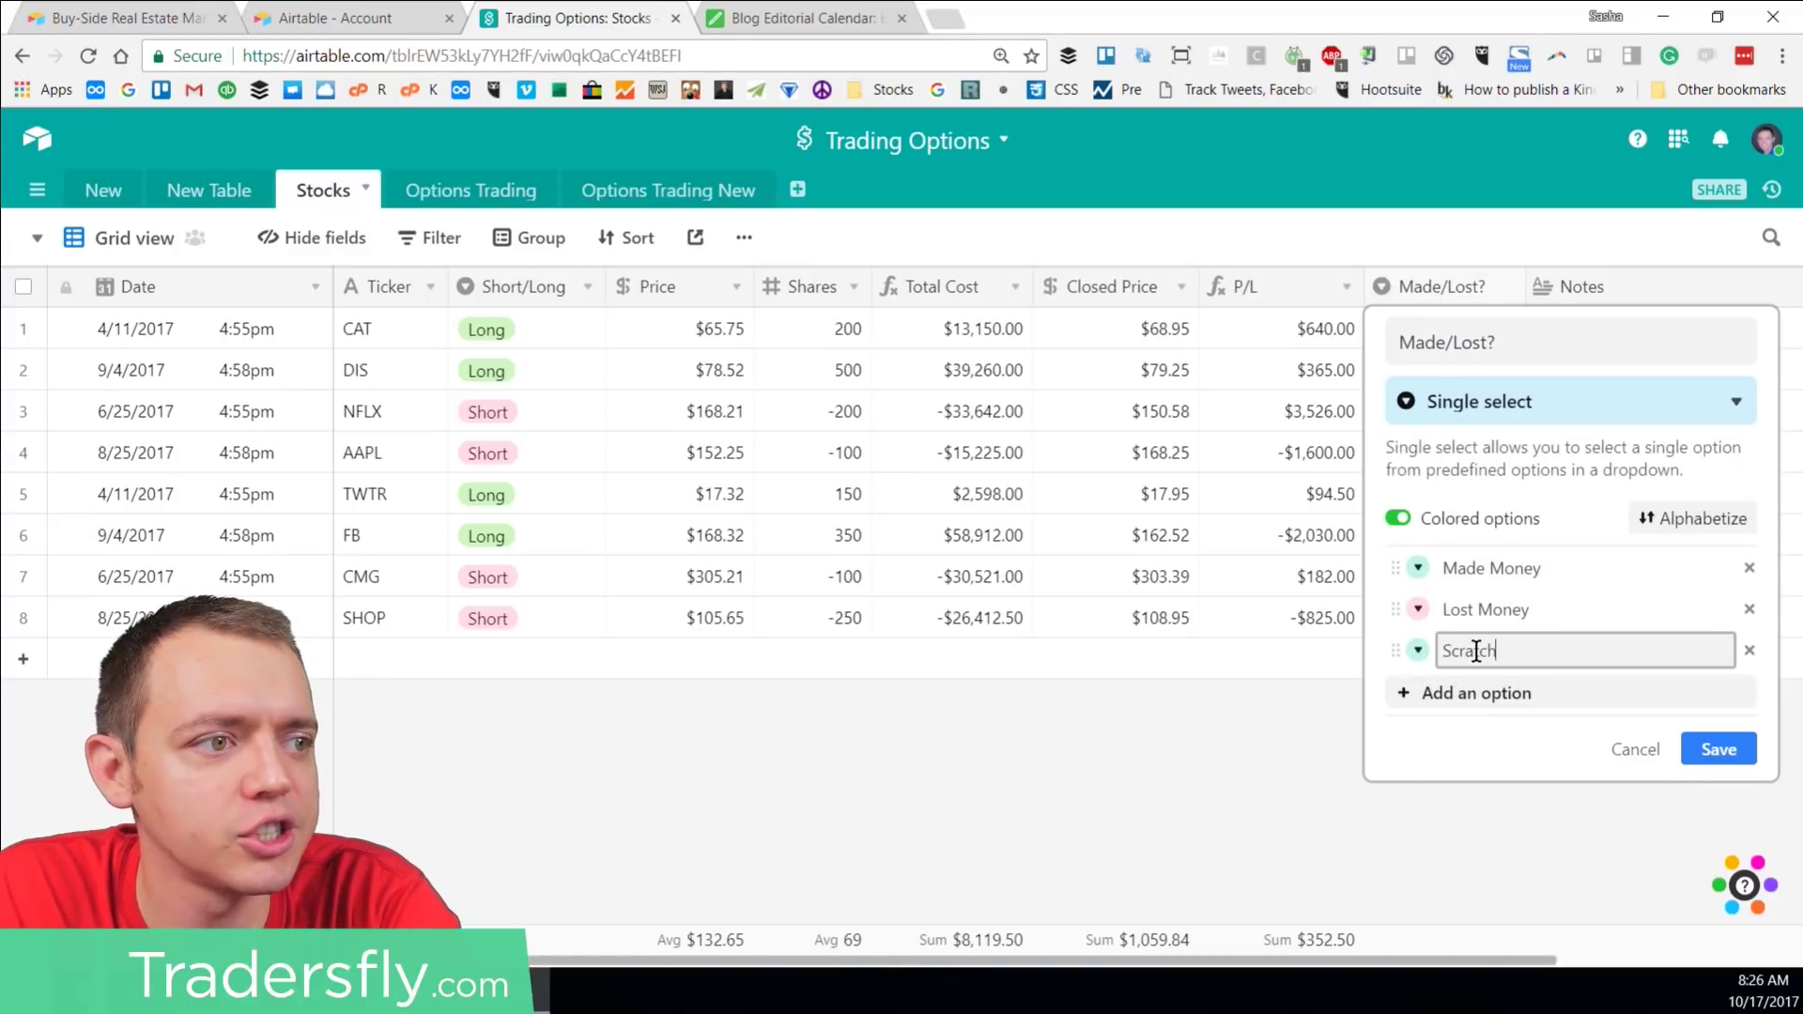
pyautogui.click(1419, 650)
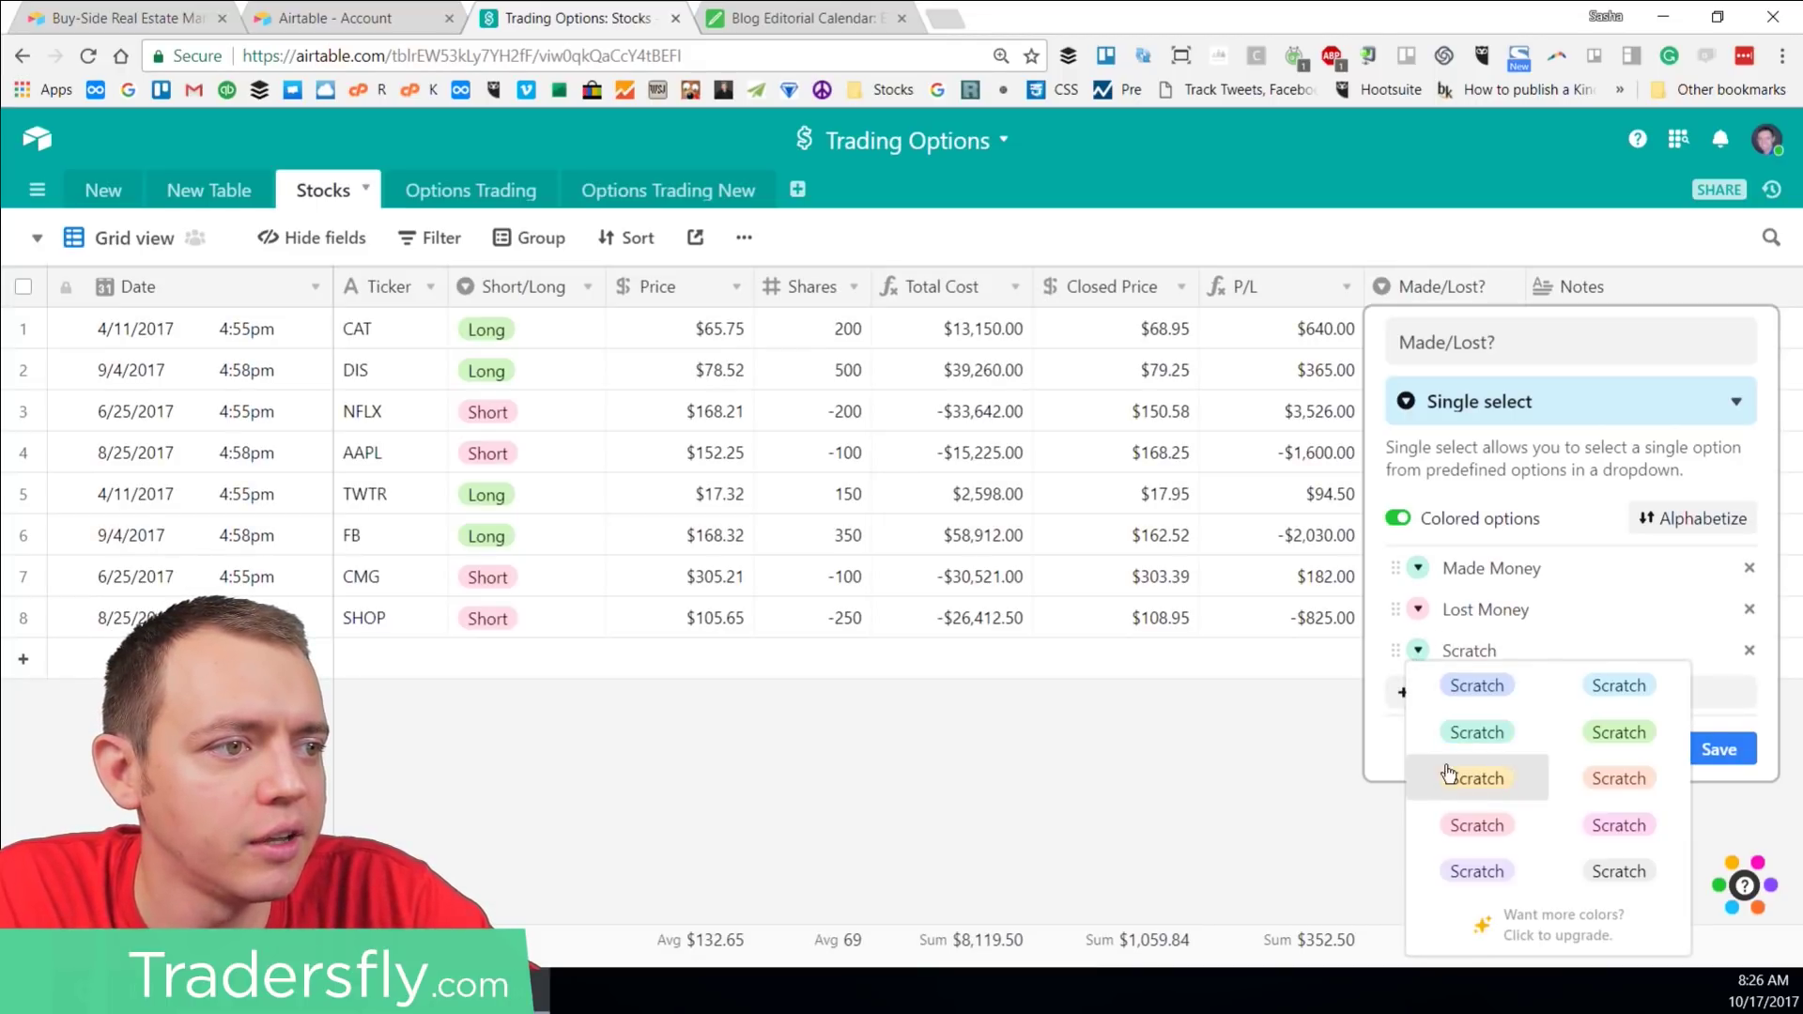
pyautogui.click(1473, 732)
pyautogui.click(1721, 746)
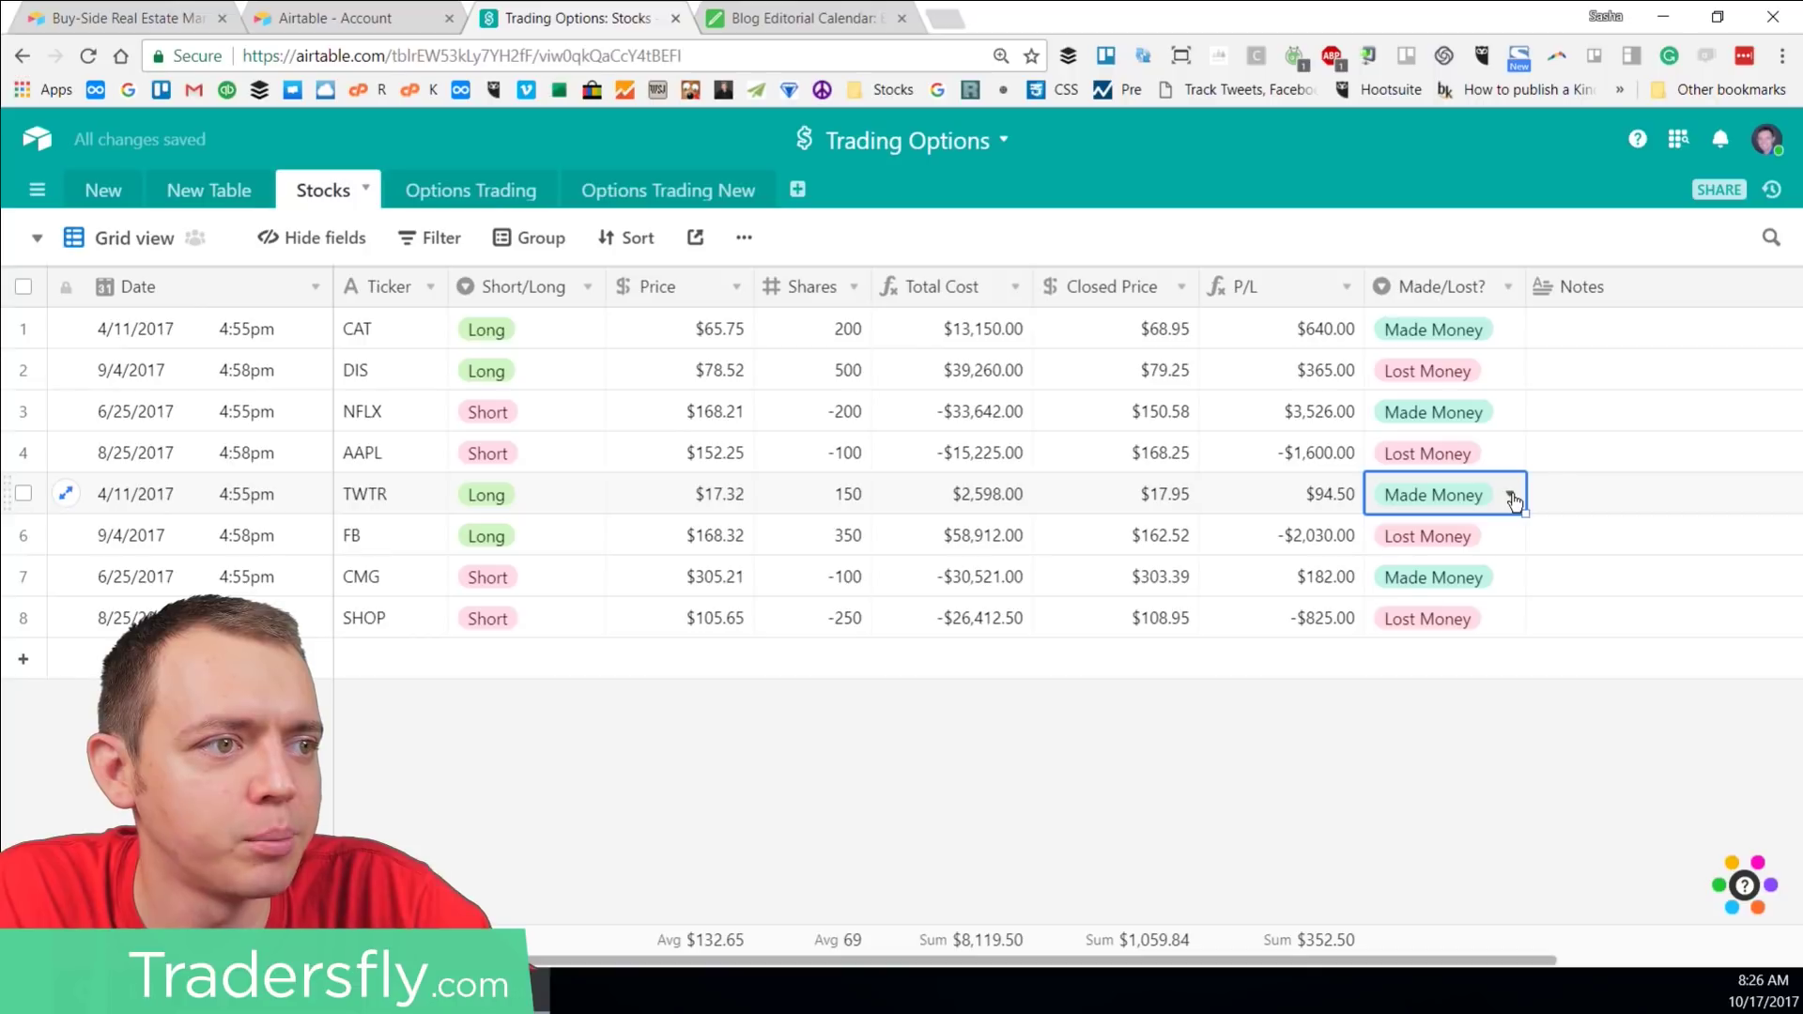
# Step: Set Made/Lost? to Scratch for the TWTR and DIS records
pyautogui.click(1515, 501)
pyautogui.click(1408, 692)
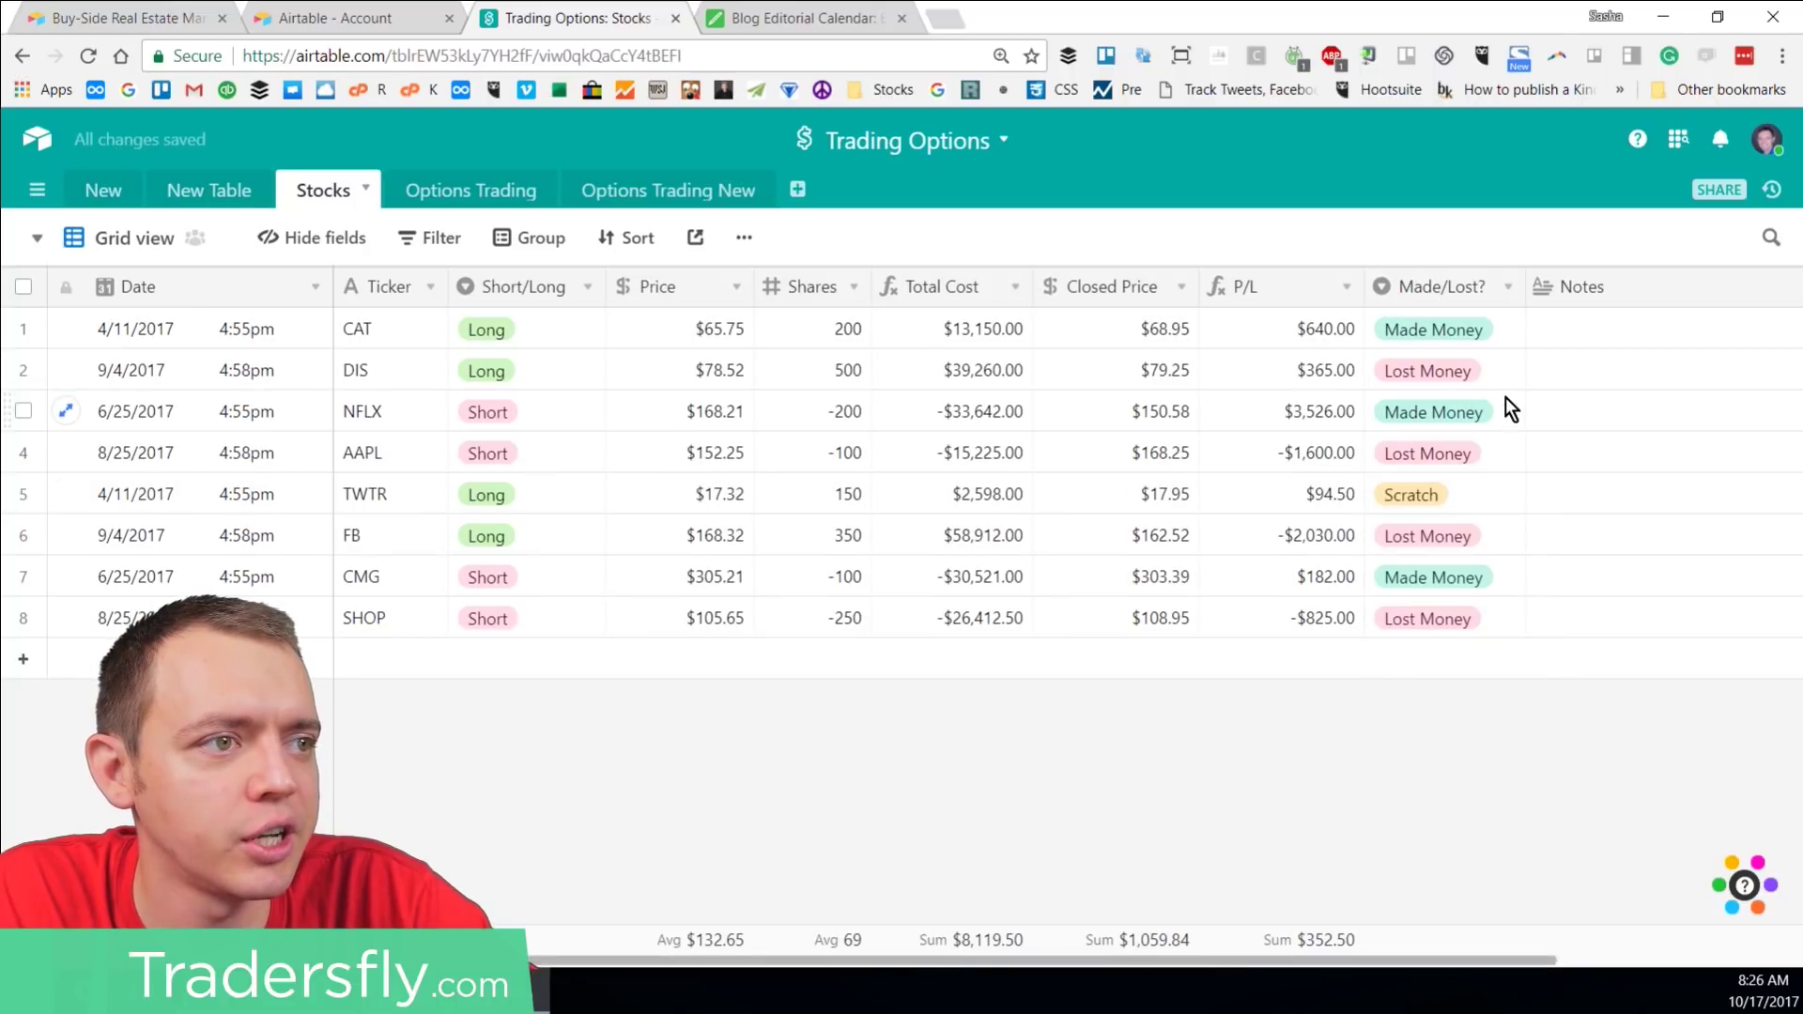
pyautogui.click(1503, 370)
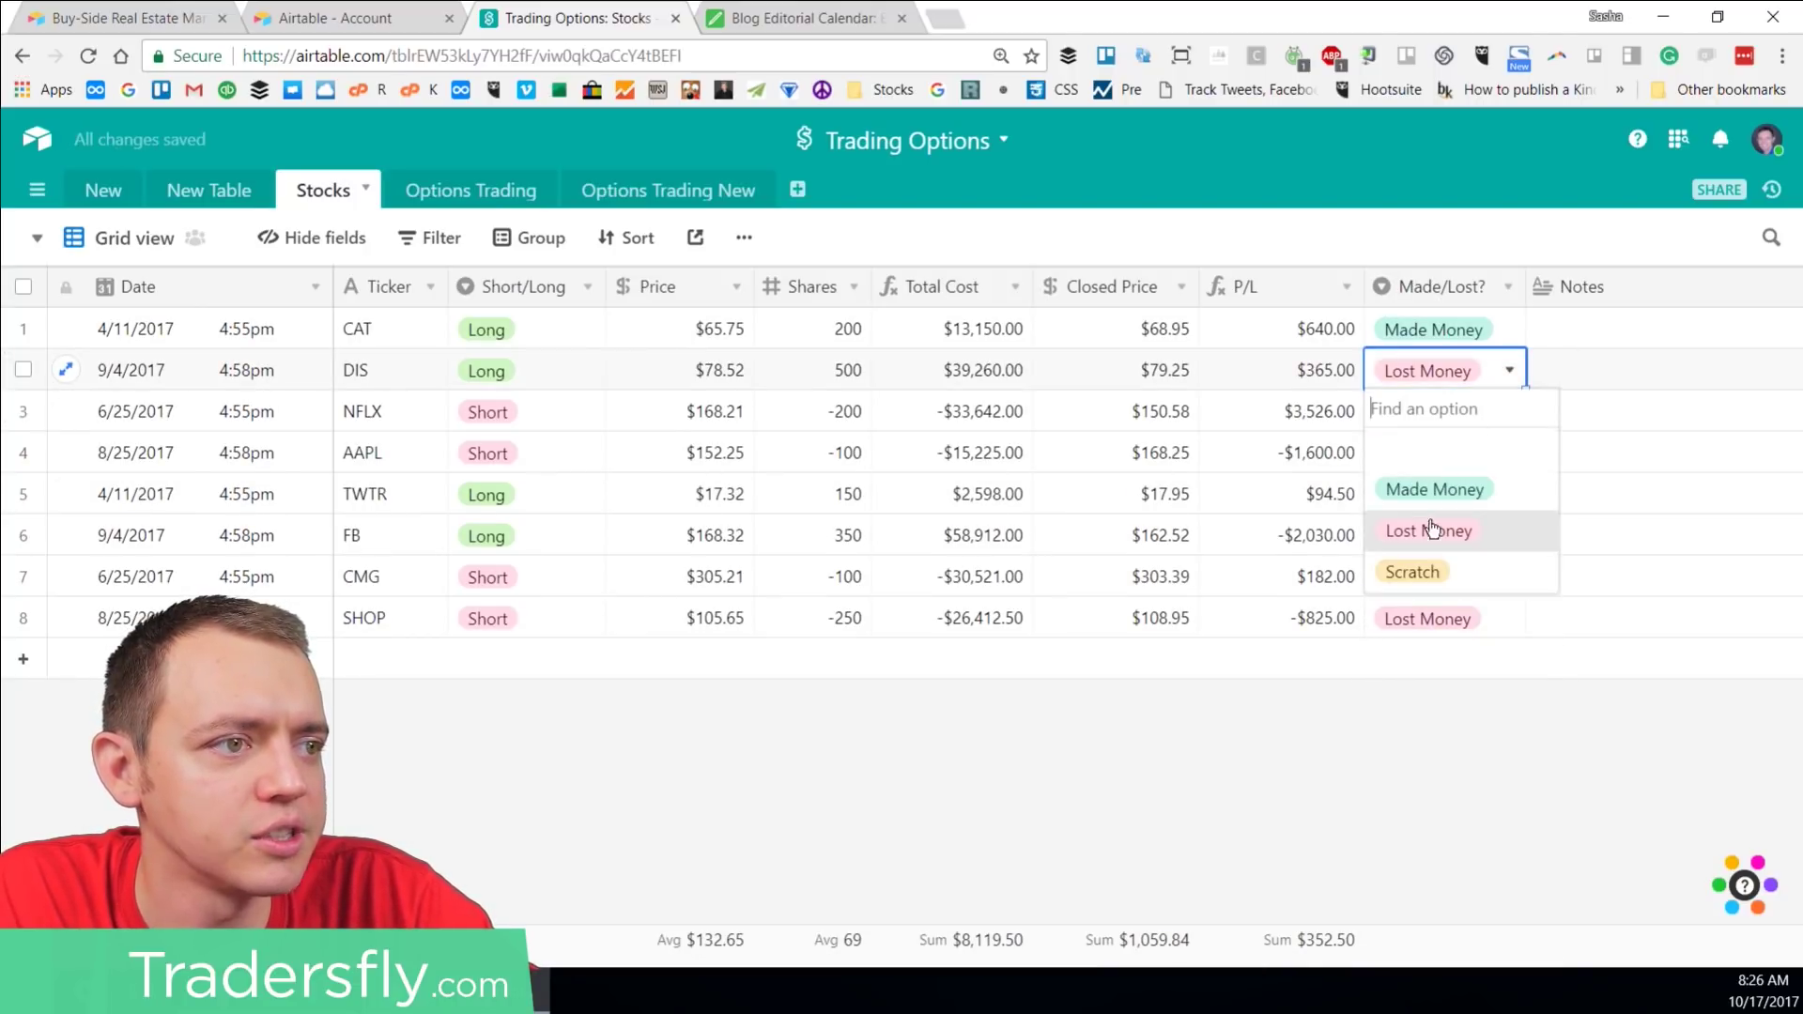
pyautogui.click(1412, 567)
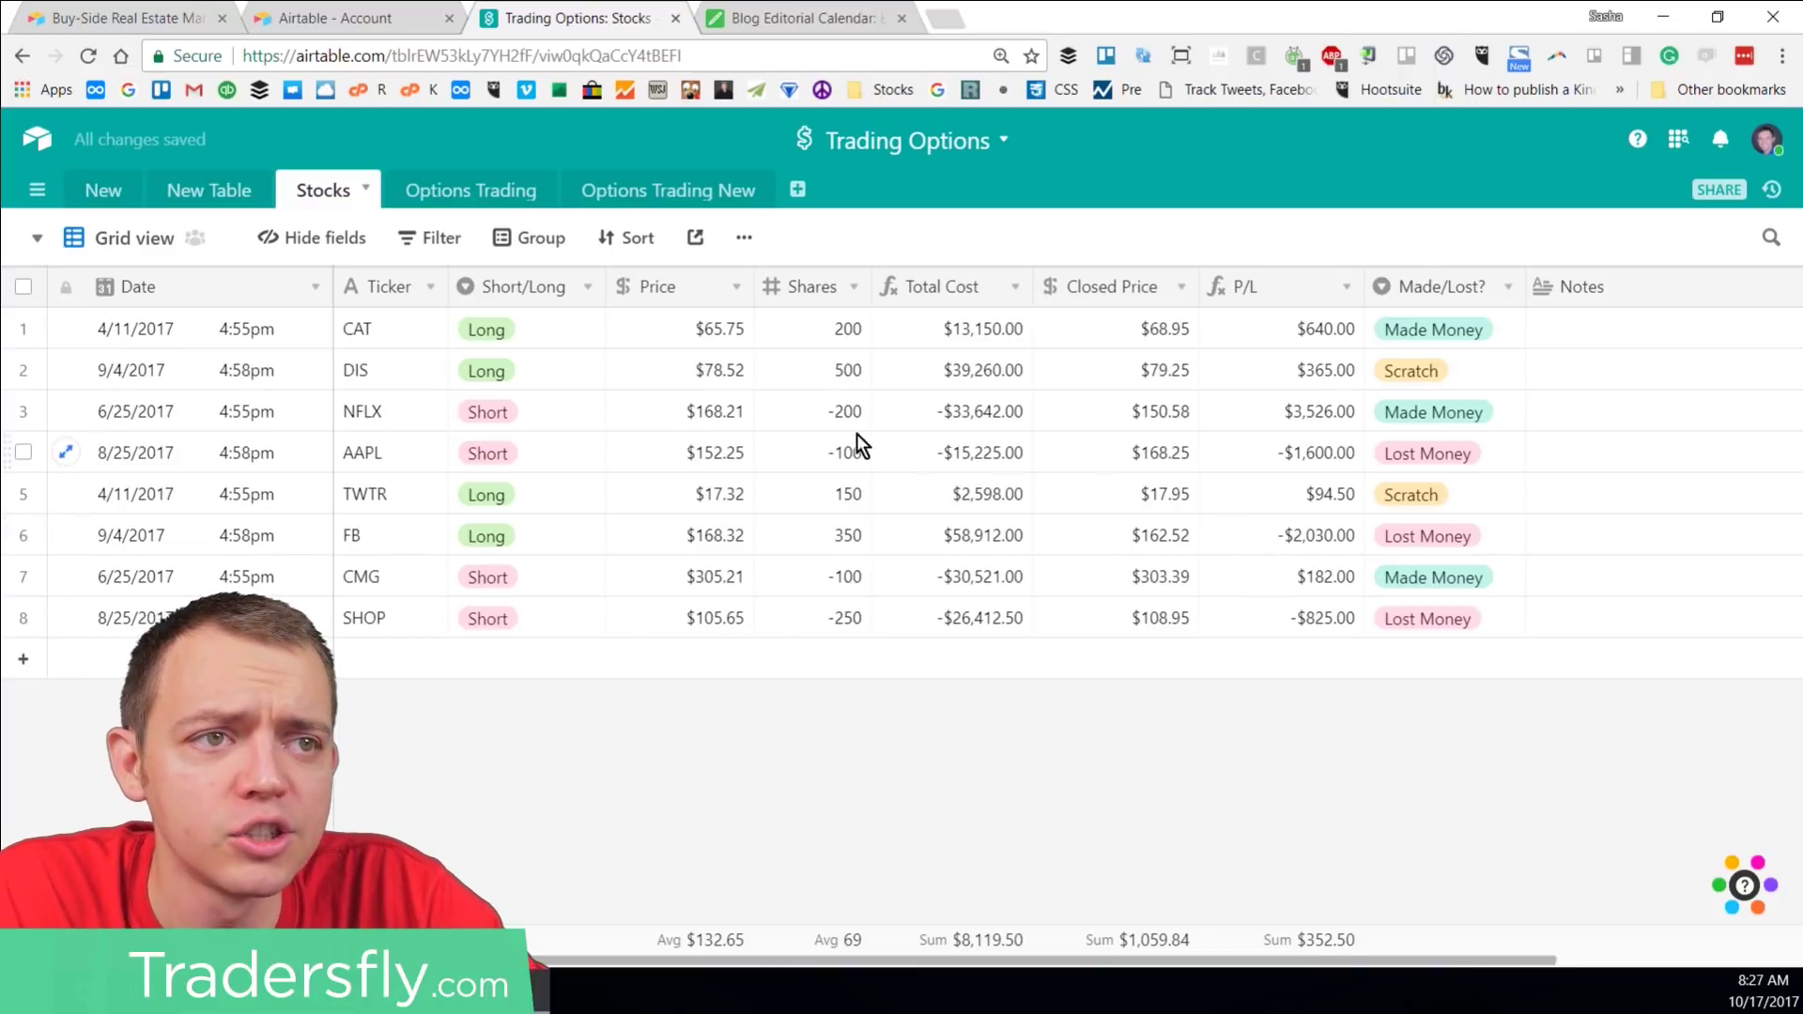
# Step: Group the Stocks records by the Made/Lost? field and look over the resulting groups
pyautogui.click(556, 246)
pyautogui.click(571, 353)
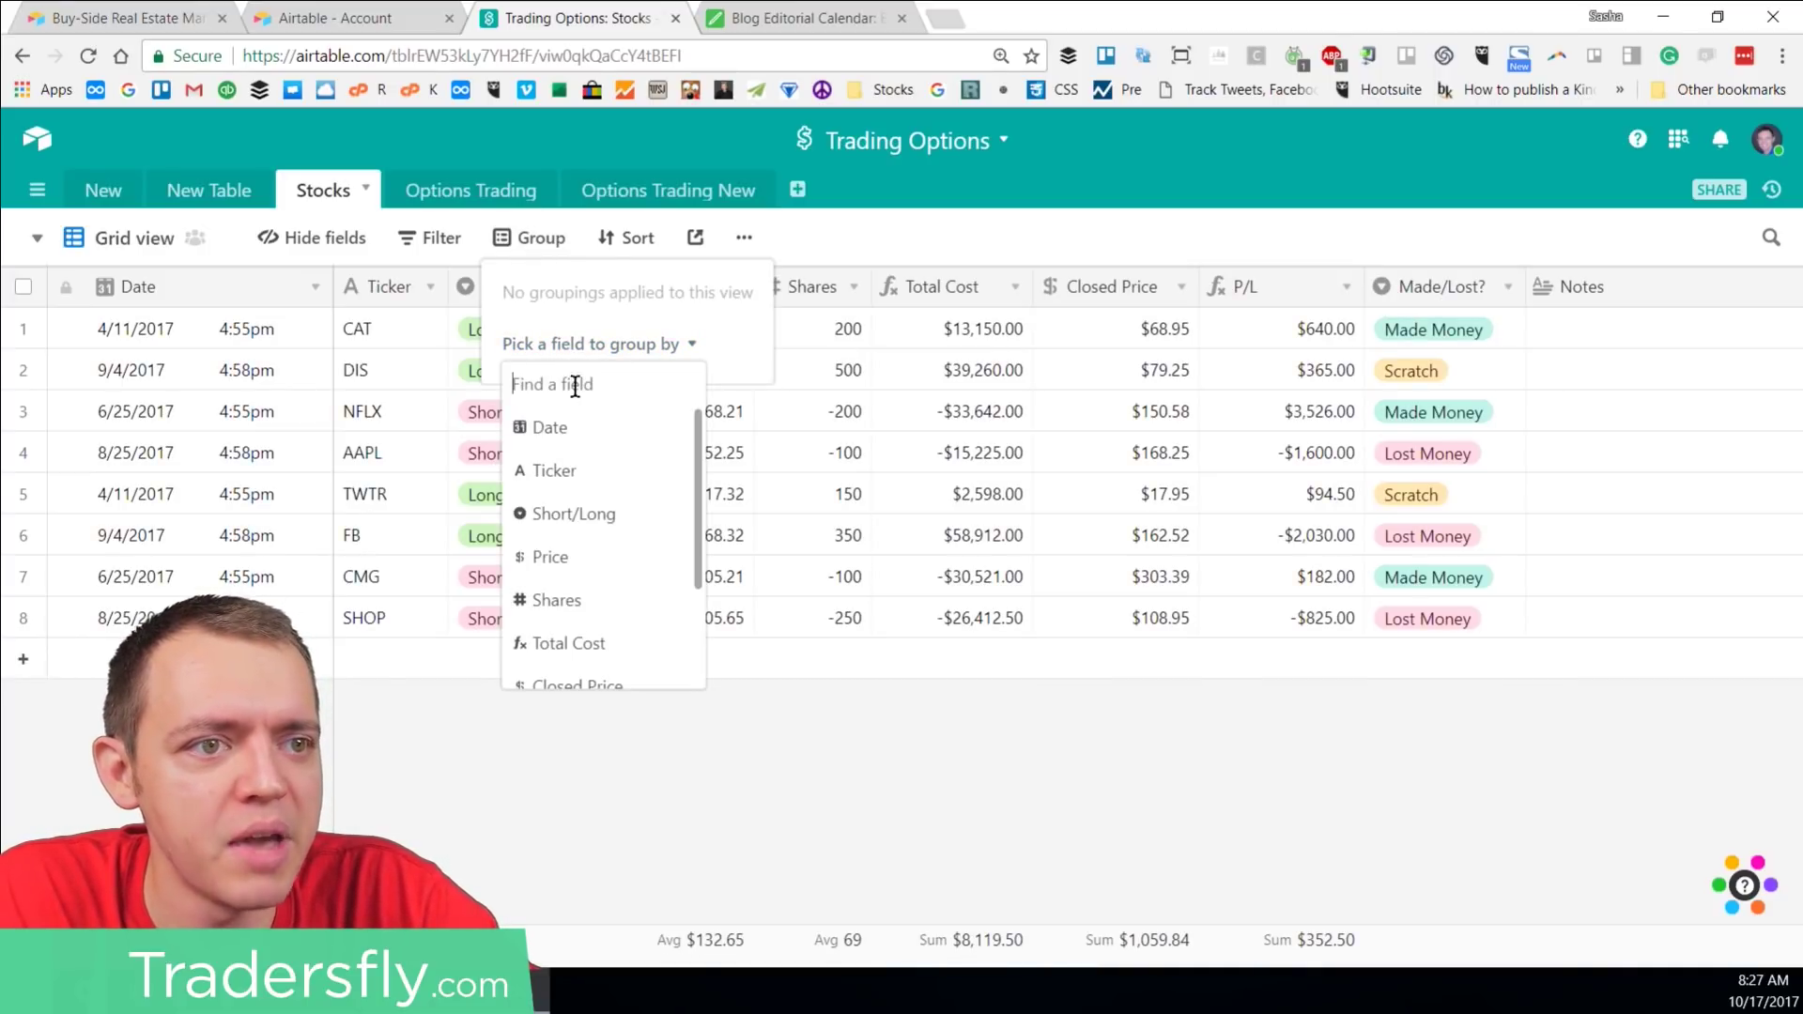
pyautogui.scroll(-3, 583, 563)
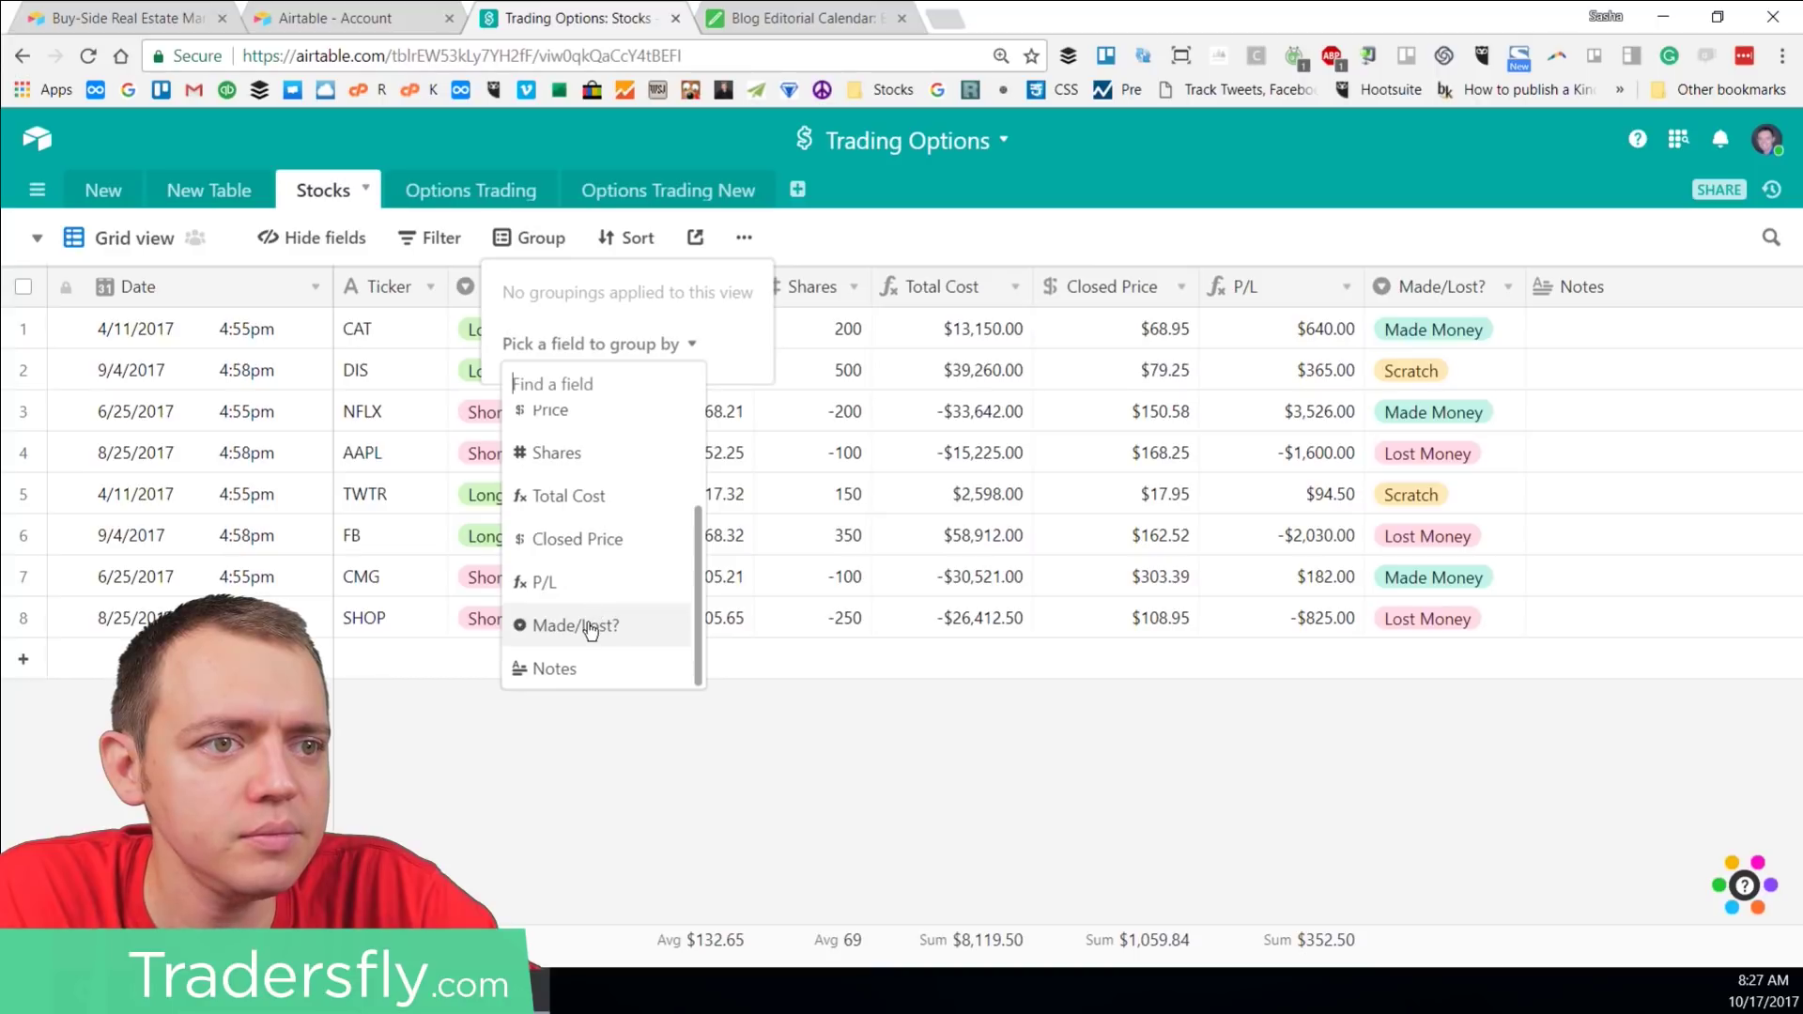
pyautogui.click(590, 626)
pyautogui.click(1094, 565)
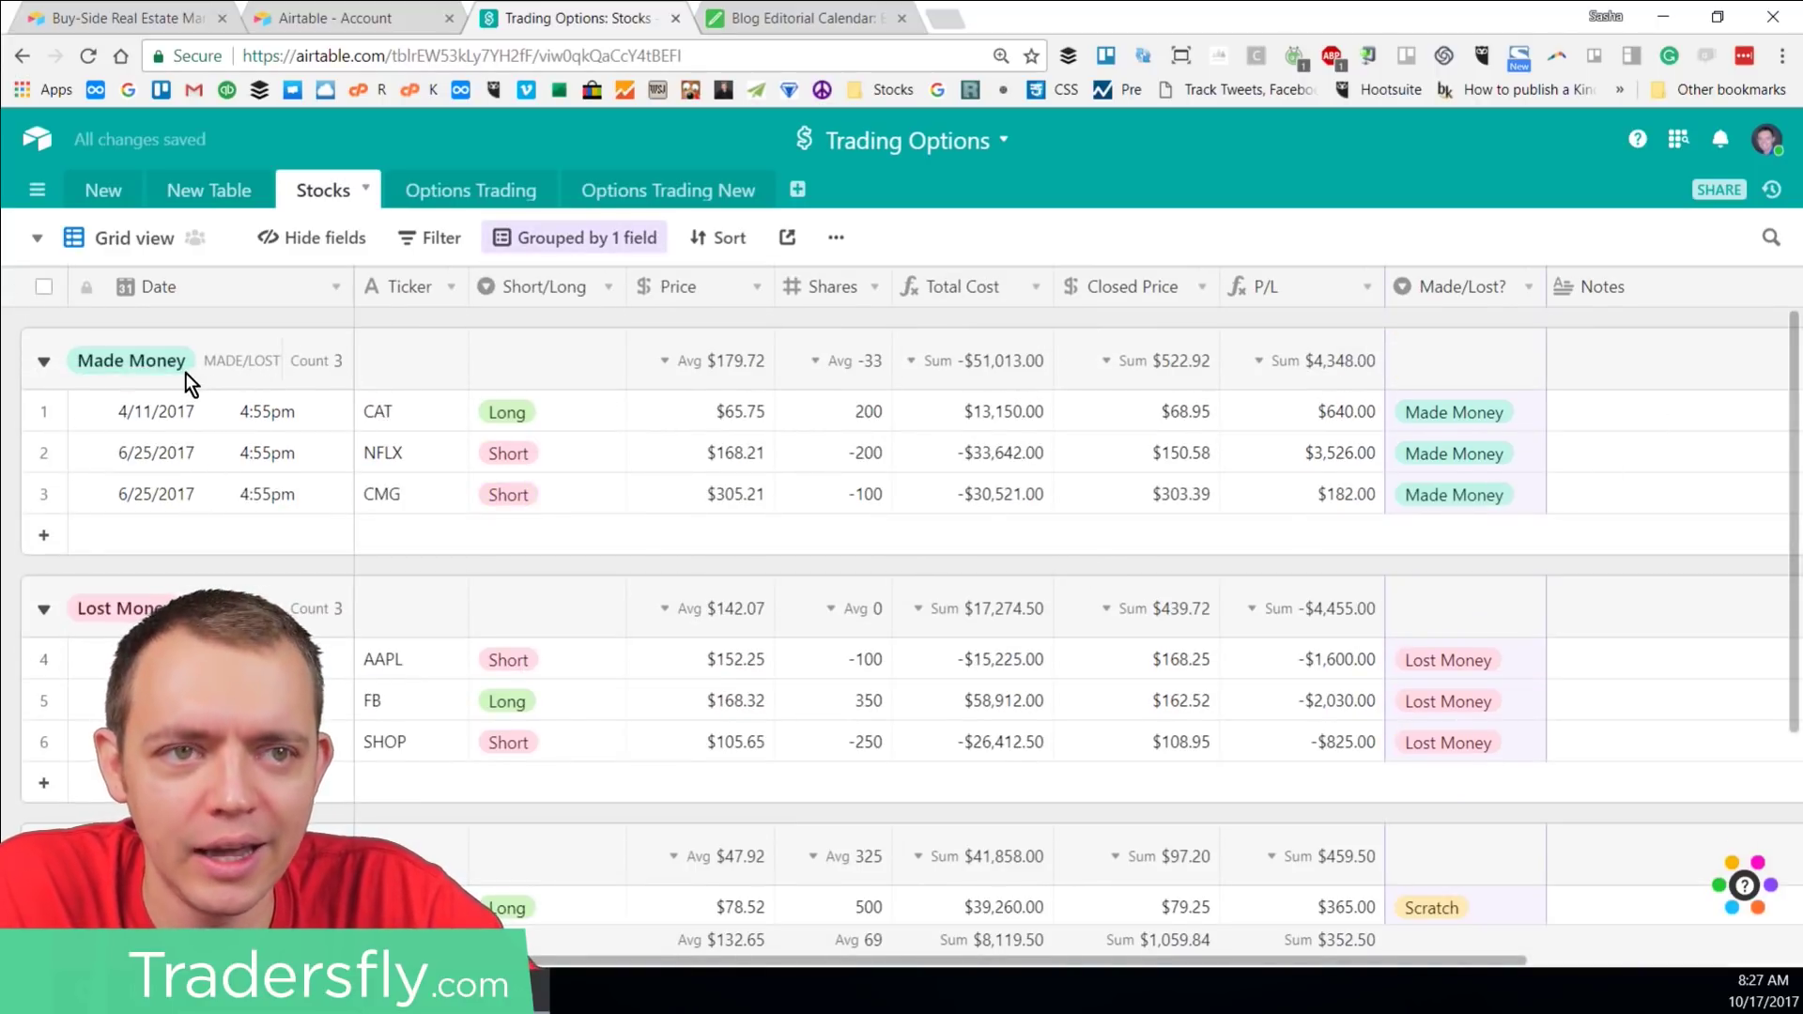
pyautogui.scroll(-2, 186, 376)
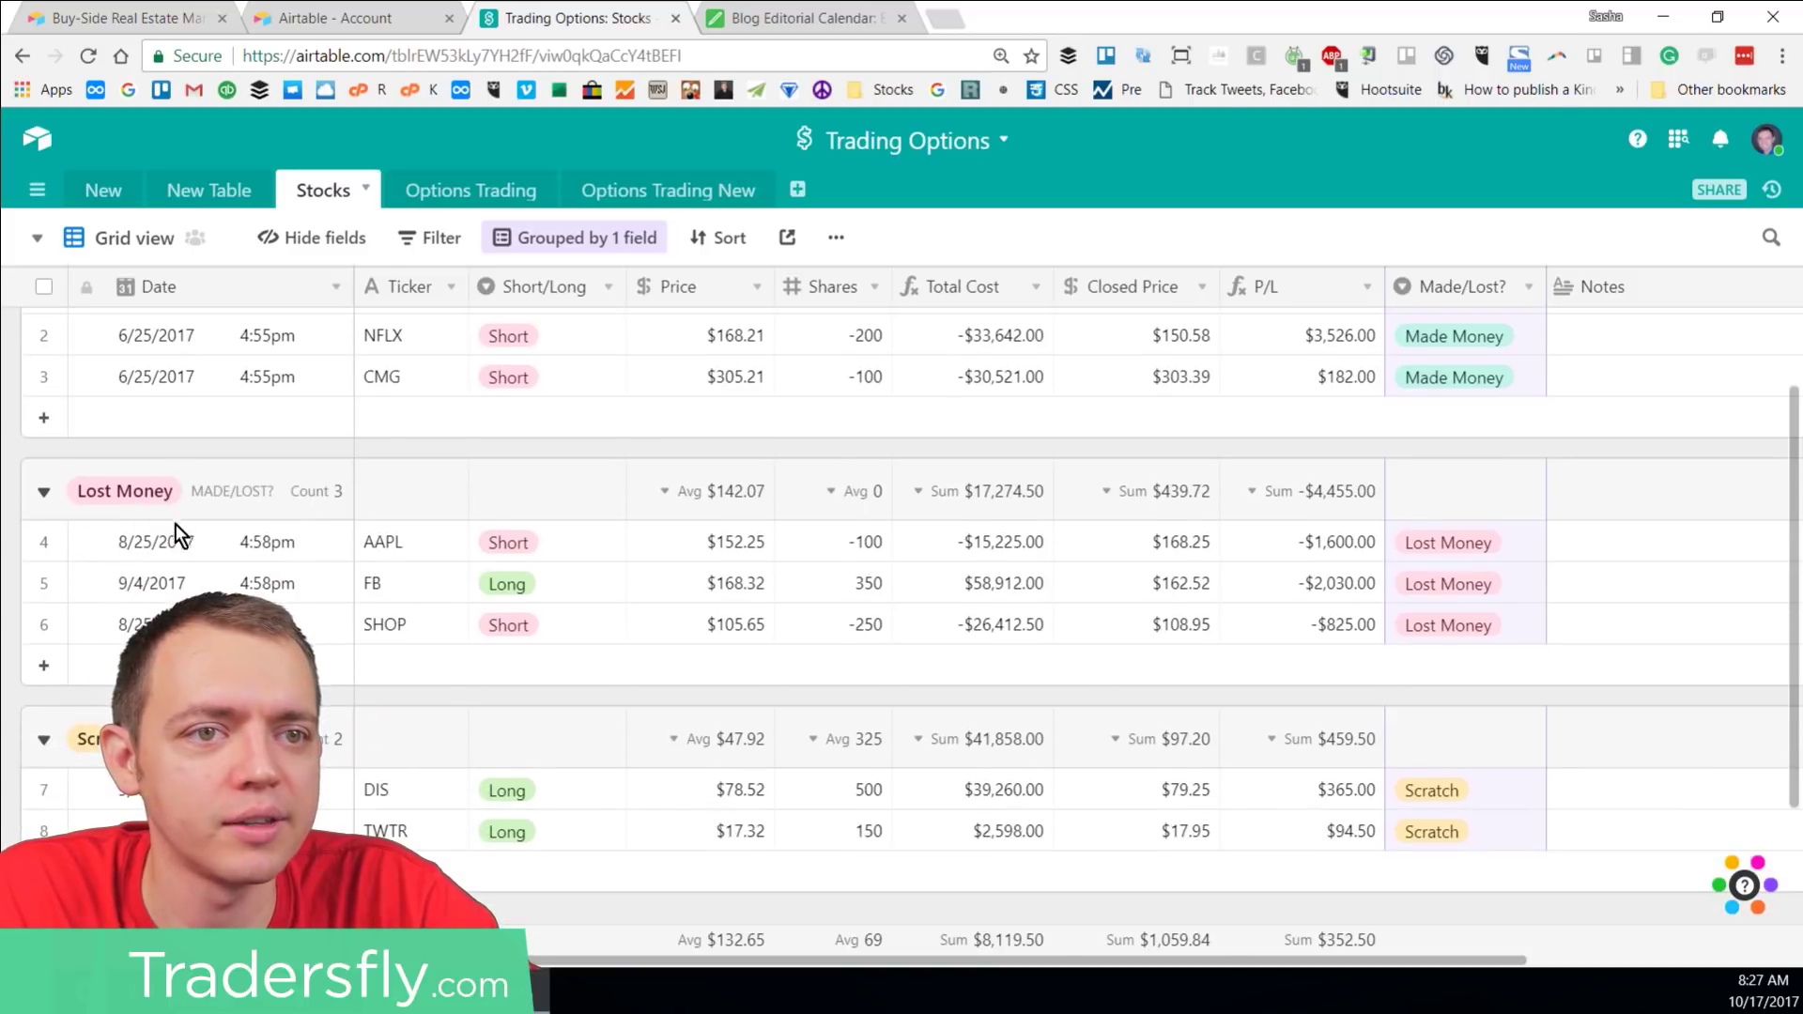
pyautogui.scroll(2, 441, 667)
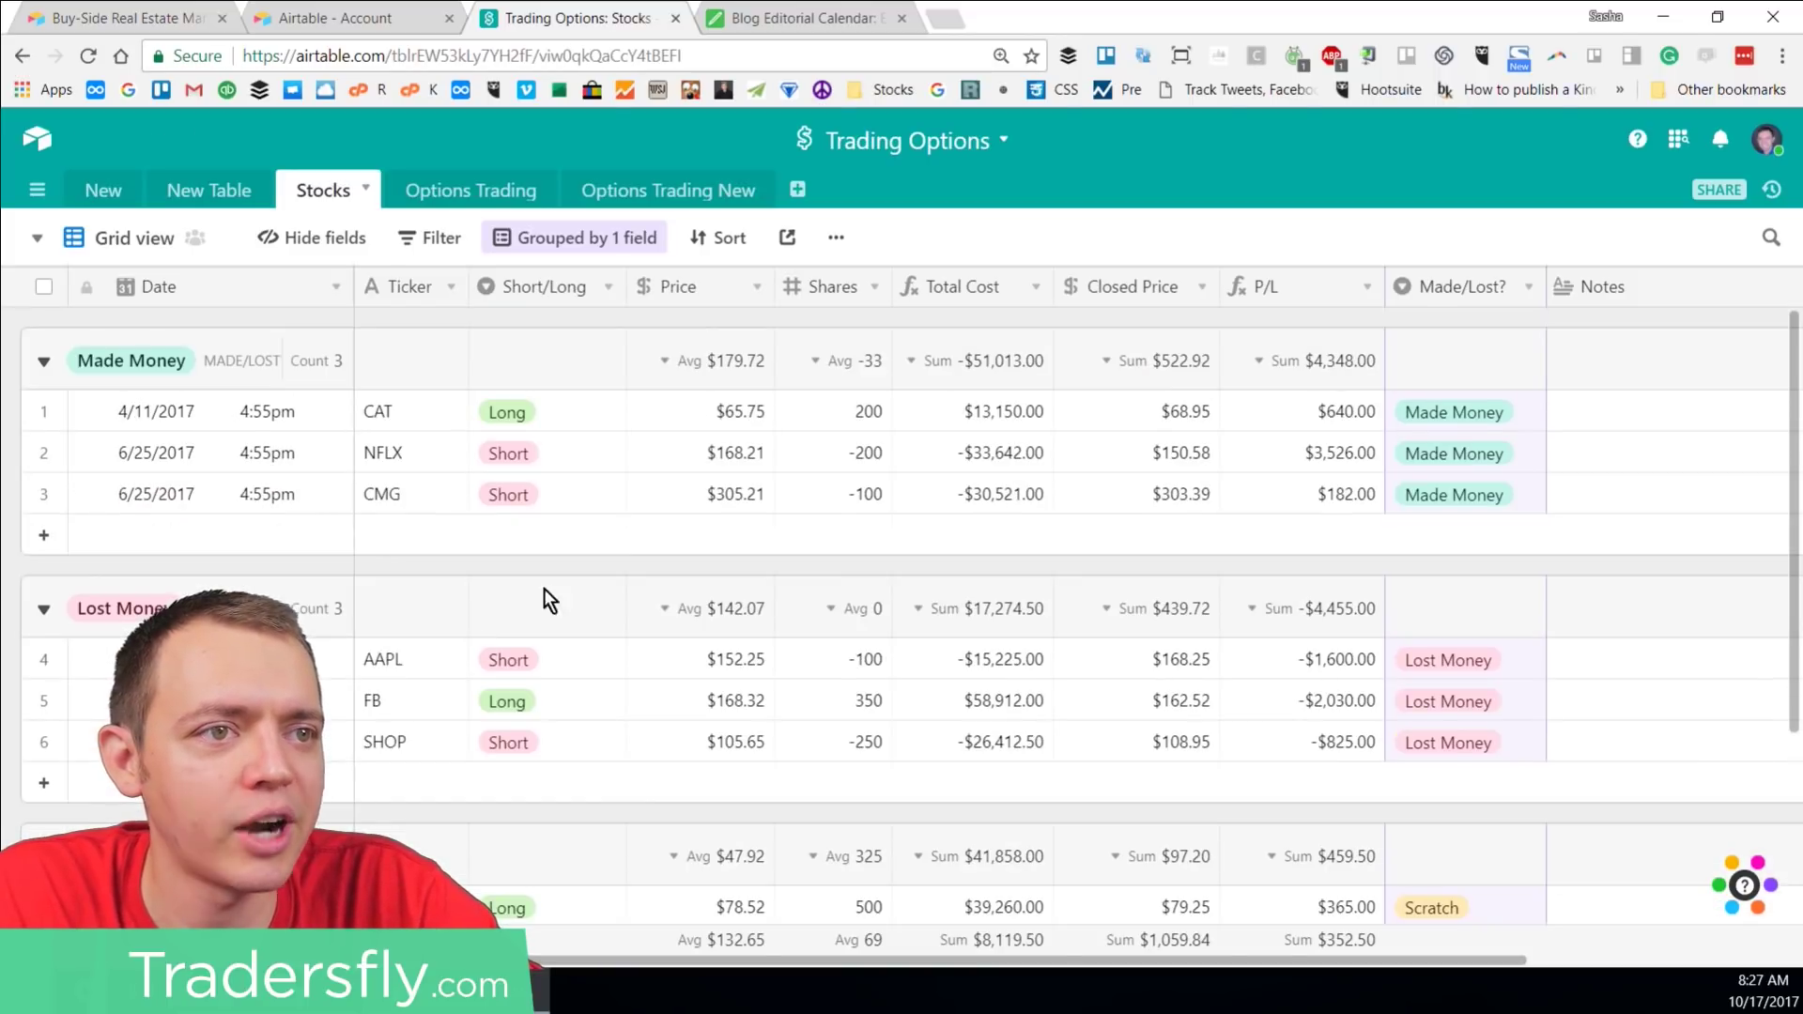
# Step: Add a sort by Made/Lost? in Last-First order and apply it to the grouped Stocks view
pyautogui.click(718, 238)
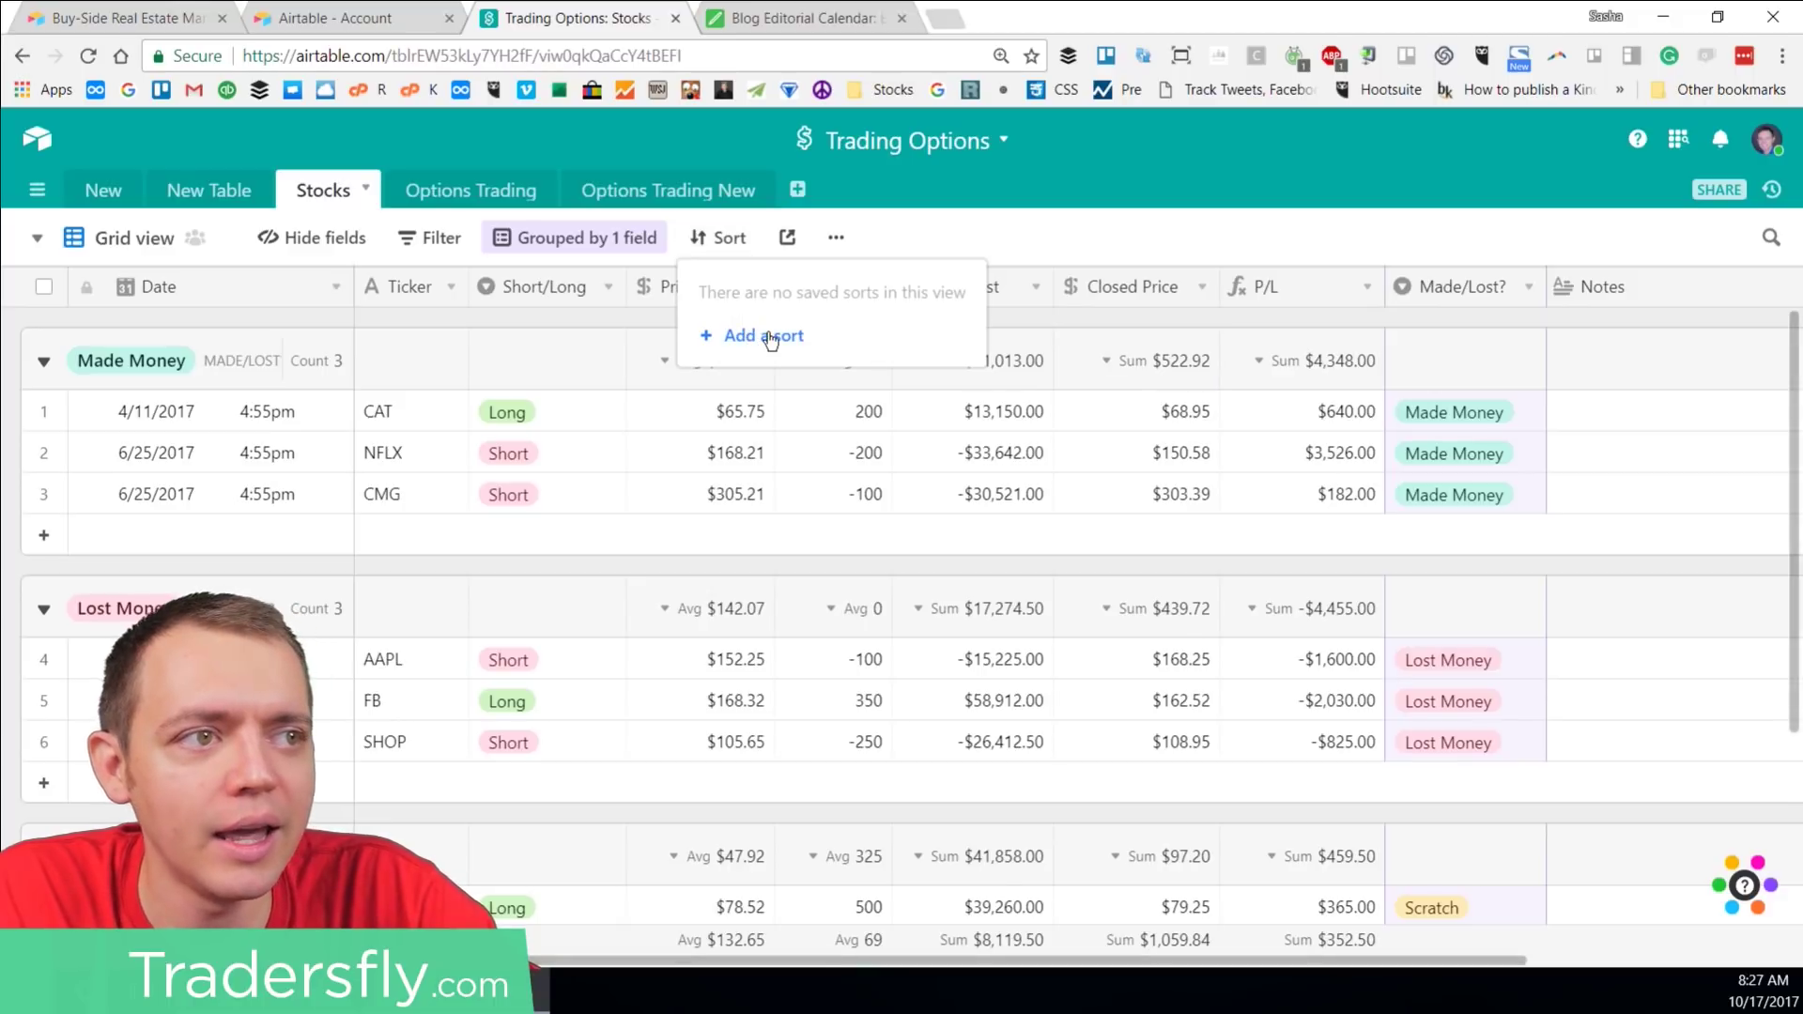
pyautogui.click(753, 338)
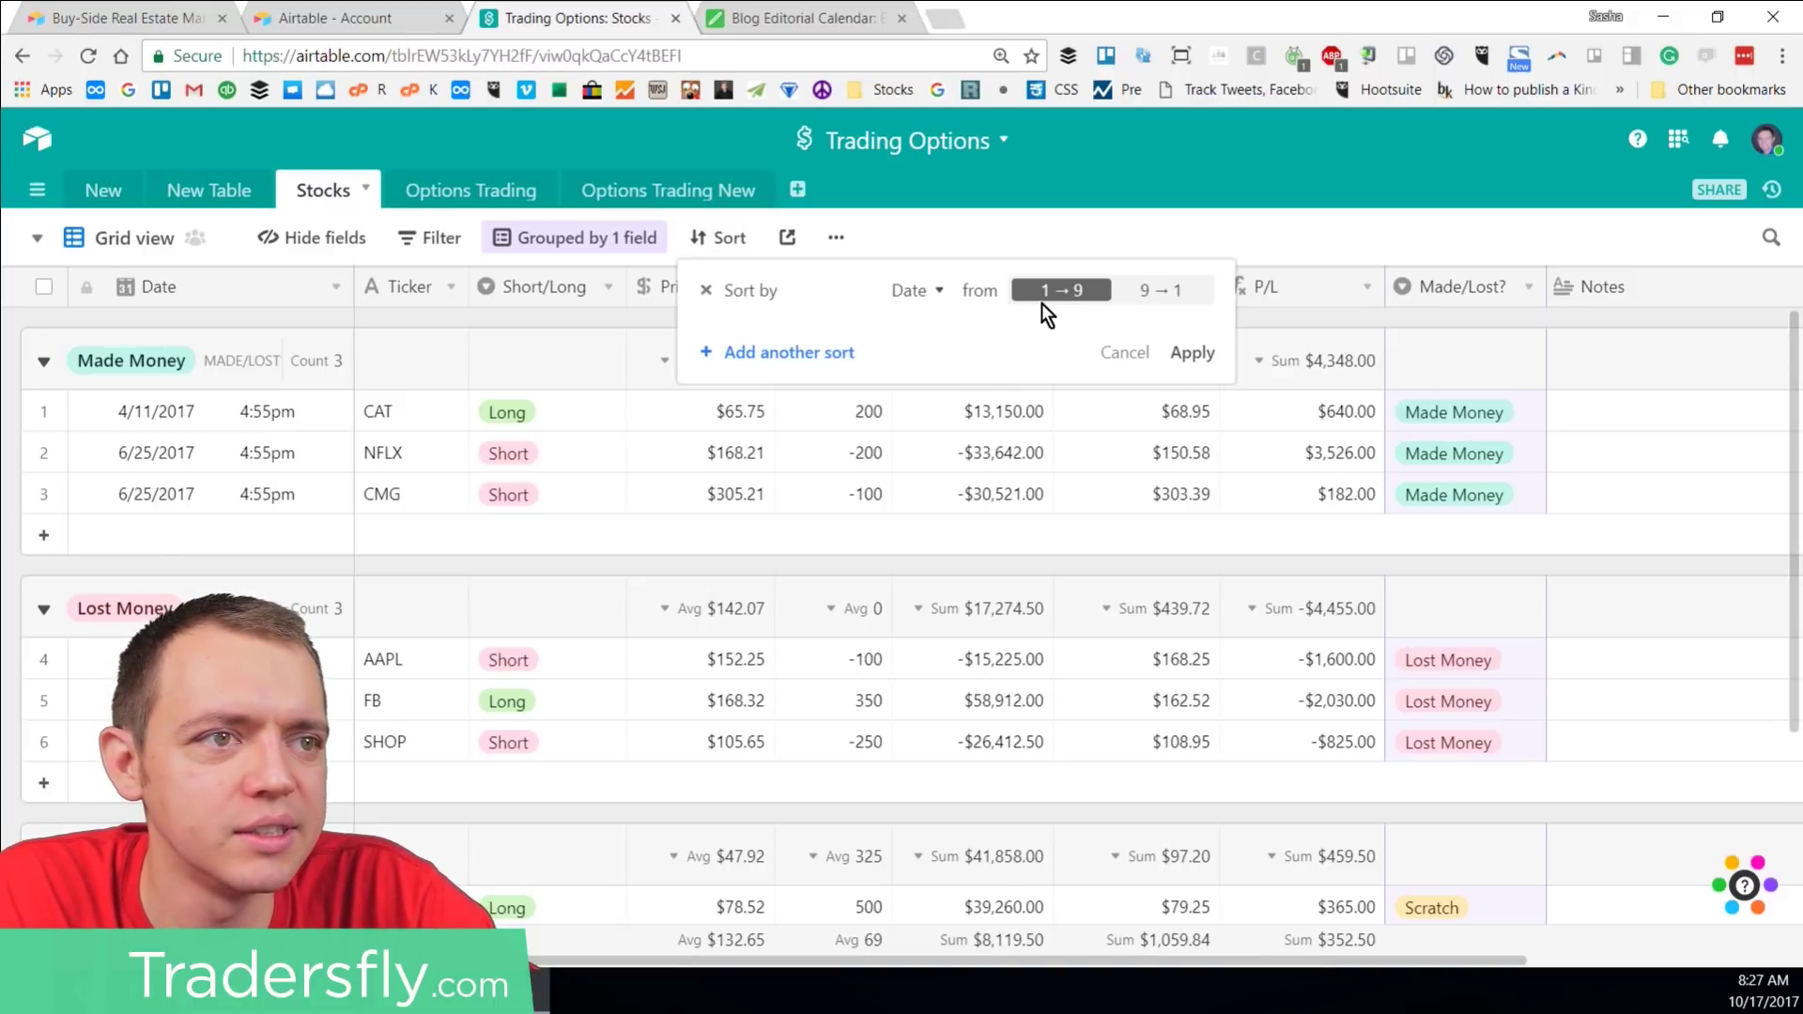
pyautogui.click(908, 293)
pyautogui.scroll(-2, 894, 467)
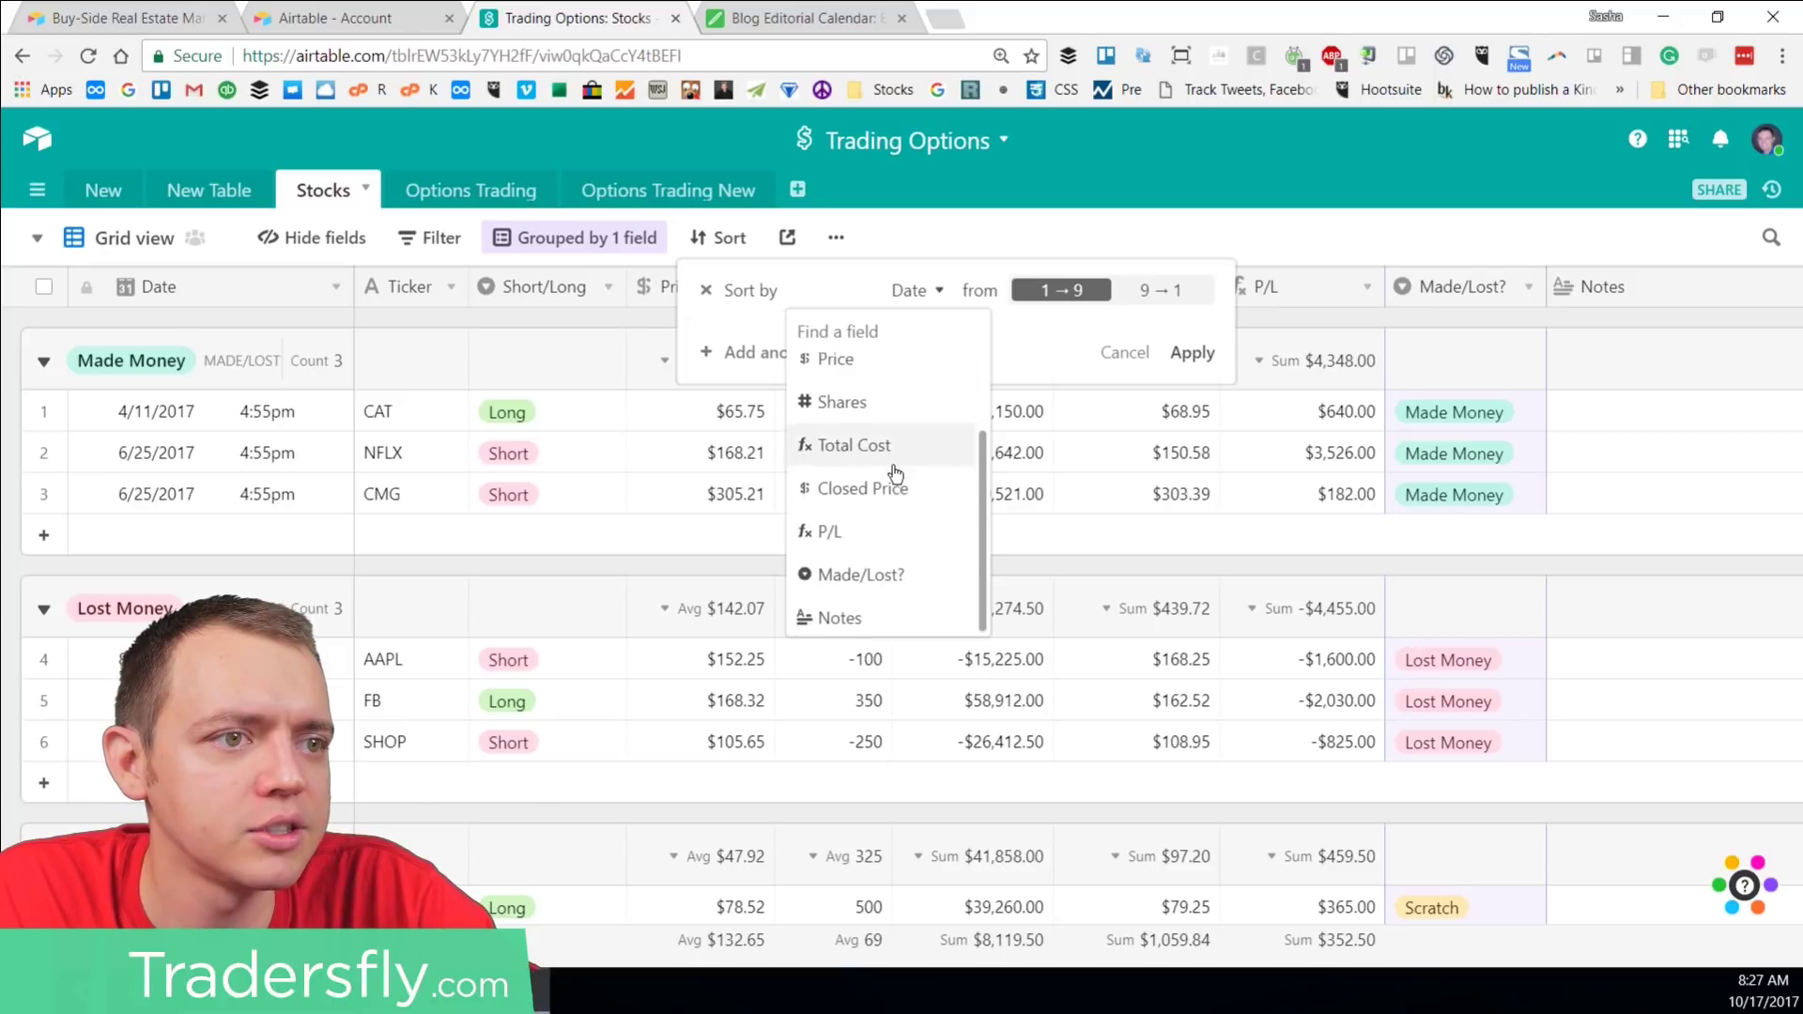
pyautogui.click(870, 574)
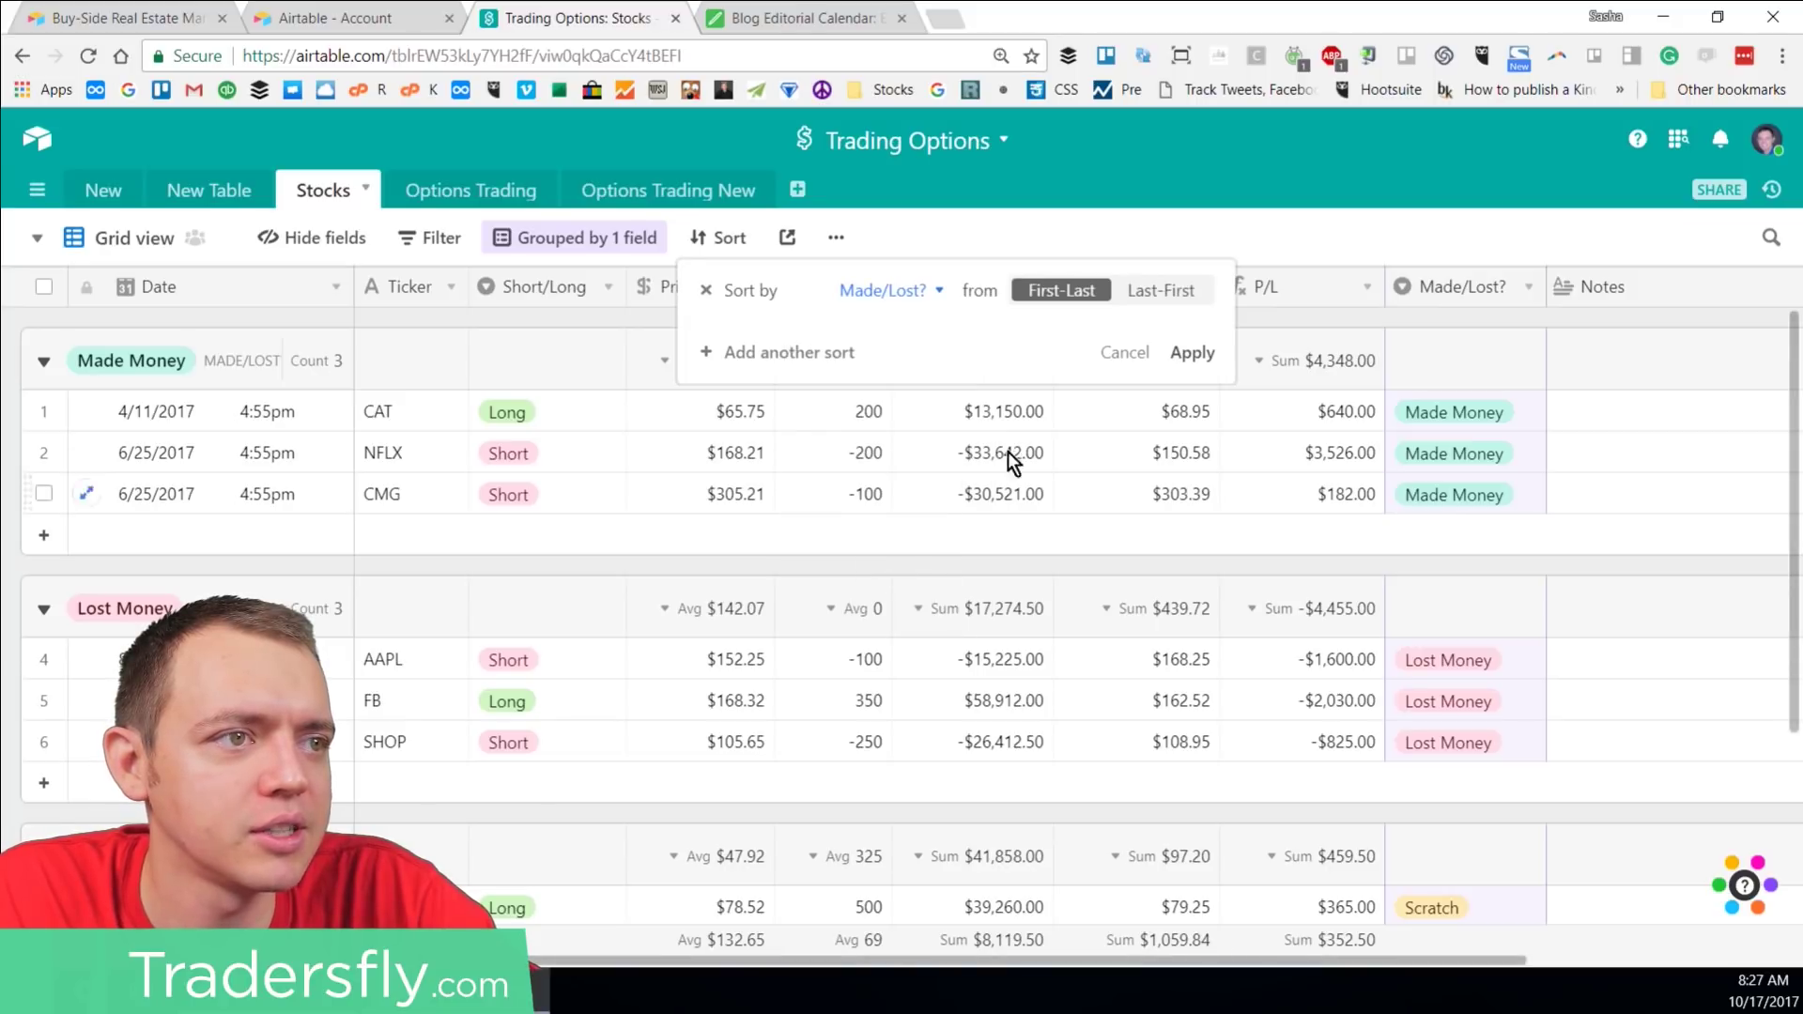
pyautogui.click(1161, 290)
pyautogui.click(1192, 353)
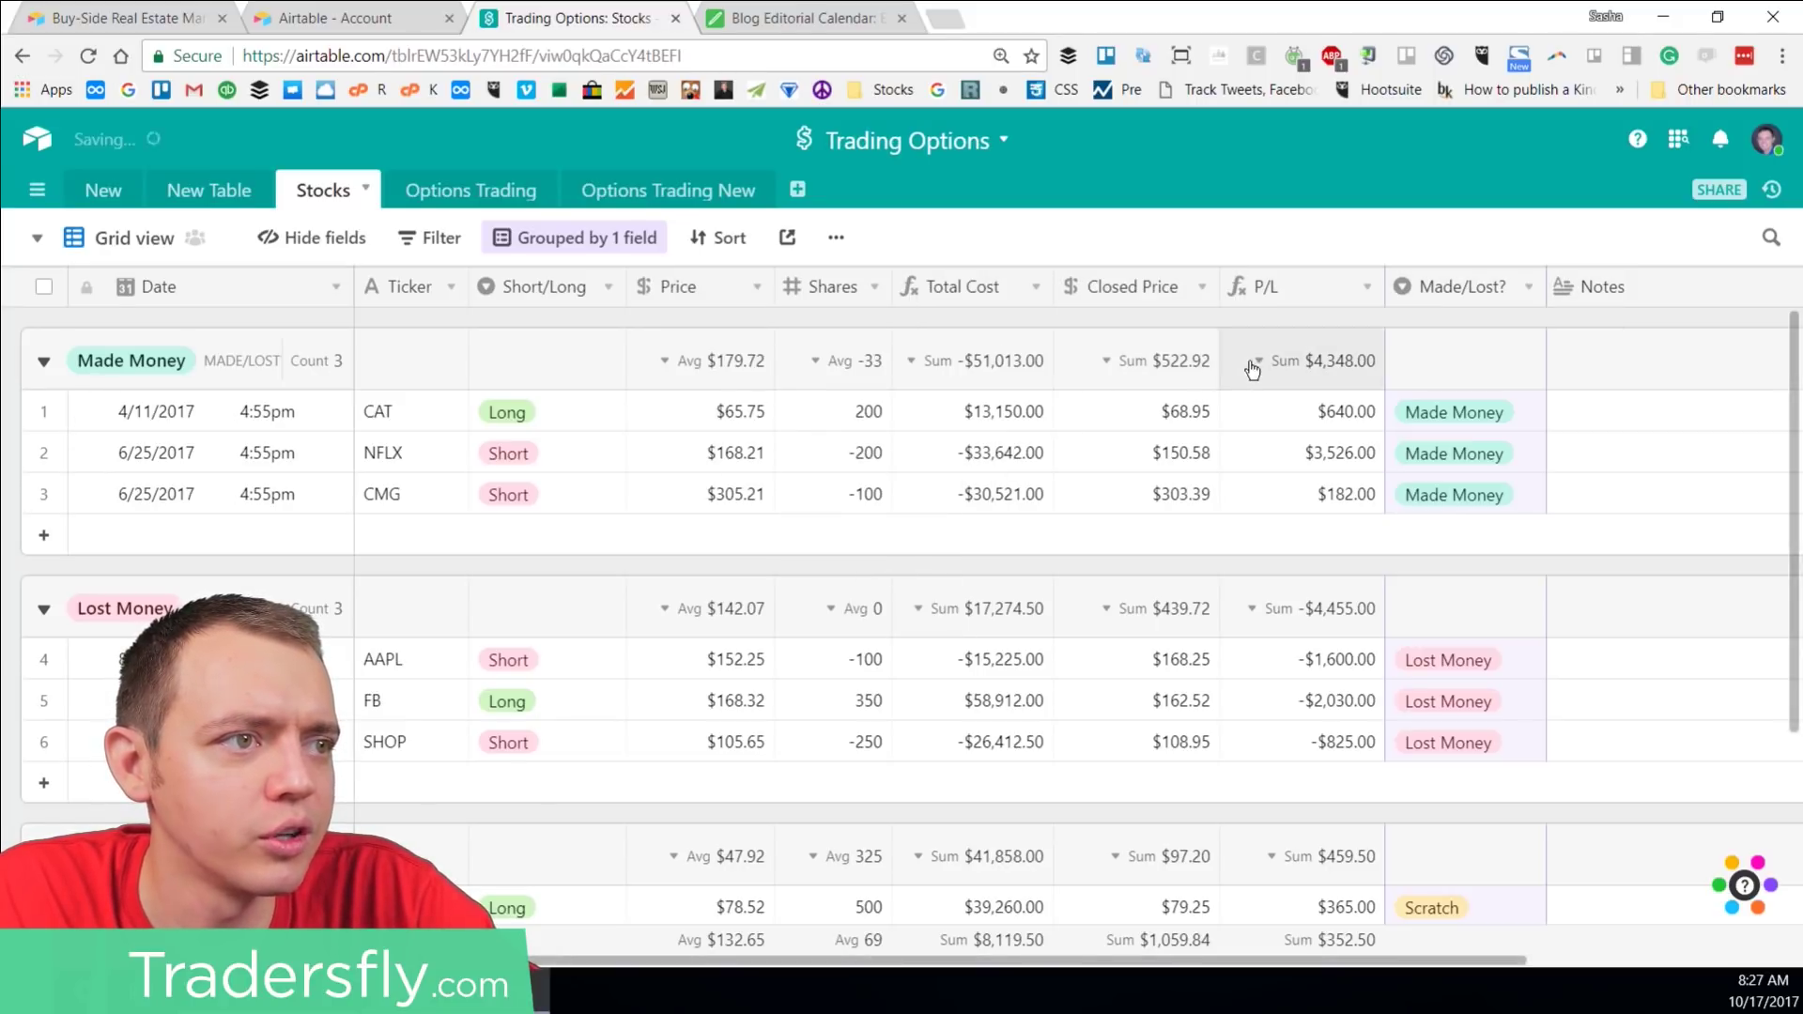
# Step: Filter the Stocks grid view to records where Short/Long is Short
pyautogui.click(410, 241)
pyautogui.click(489, 338)
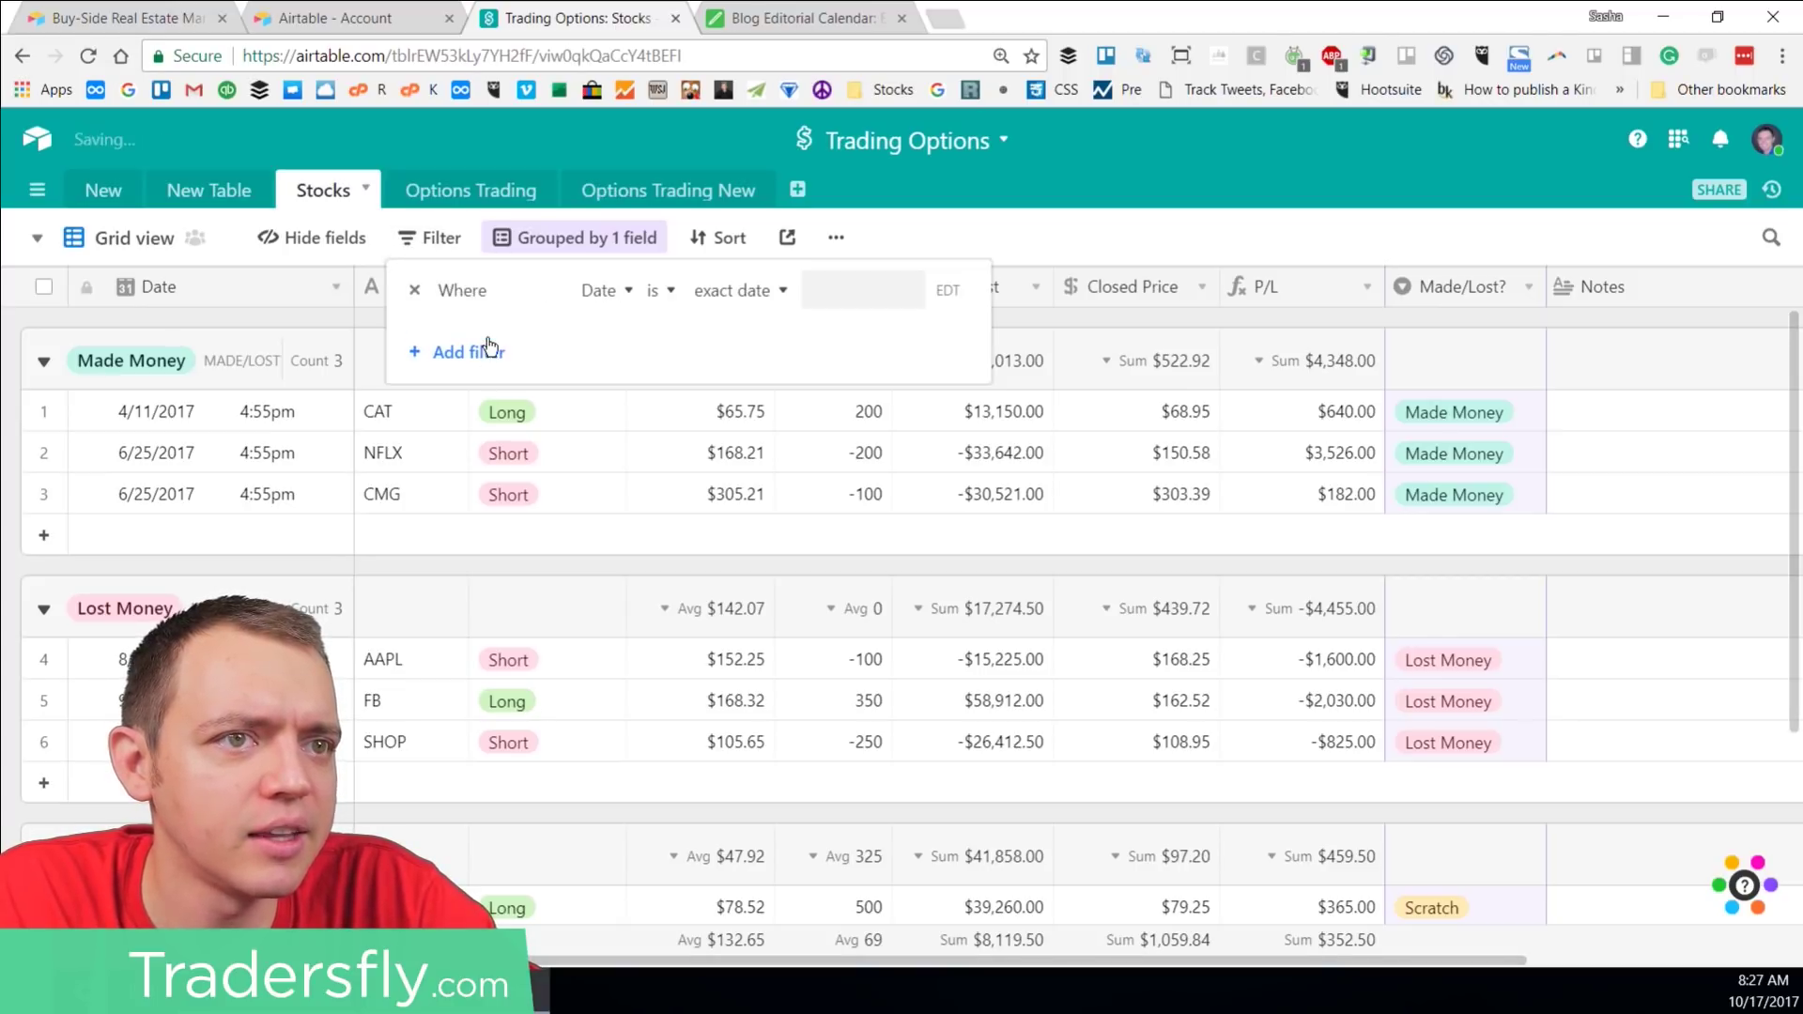
pyautogui.click(597, 292)
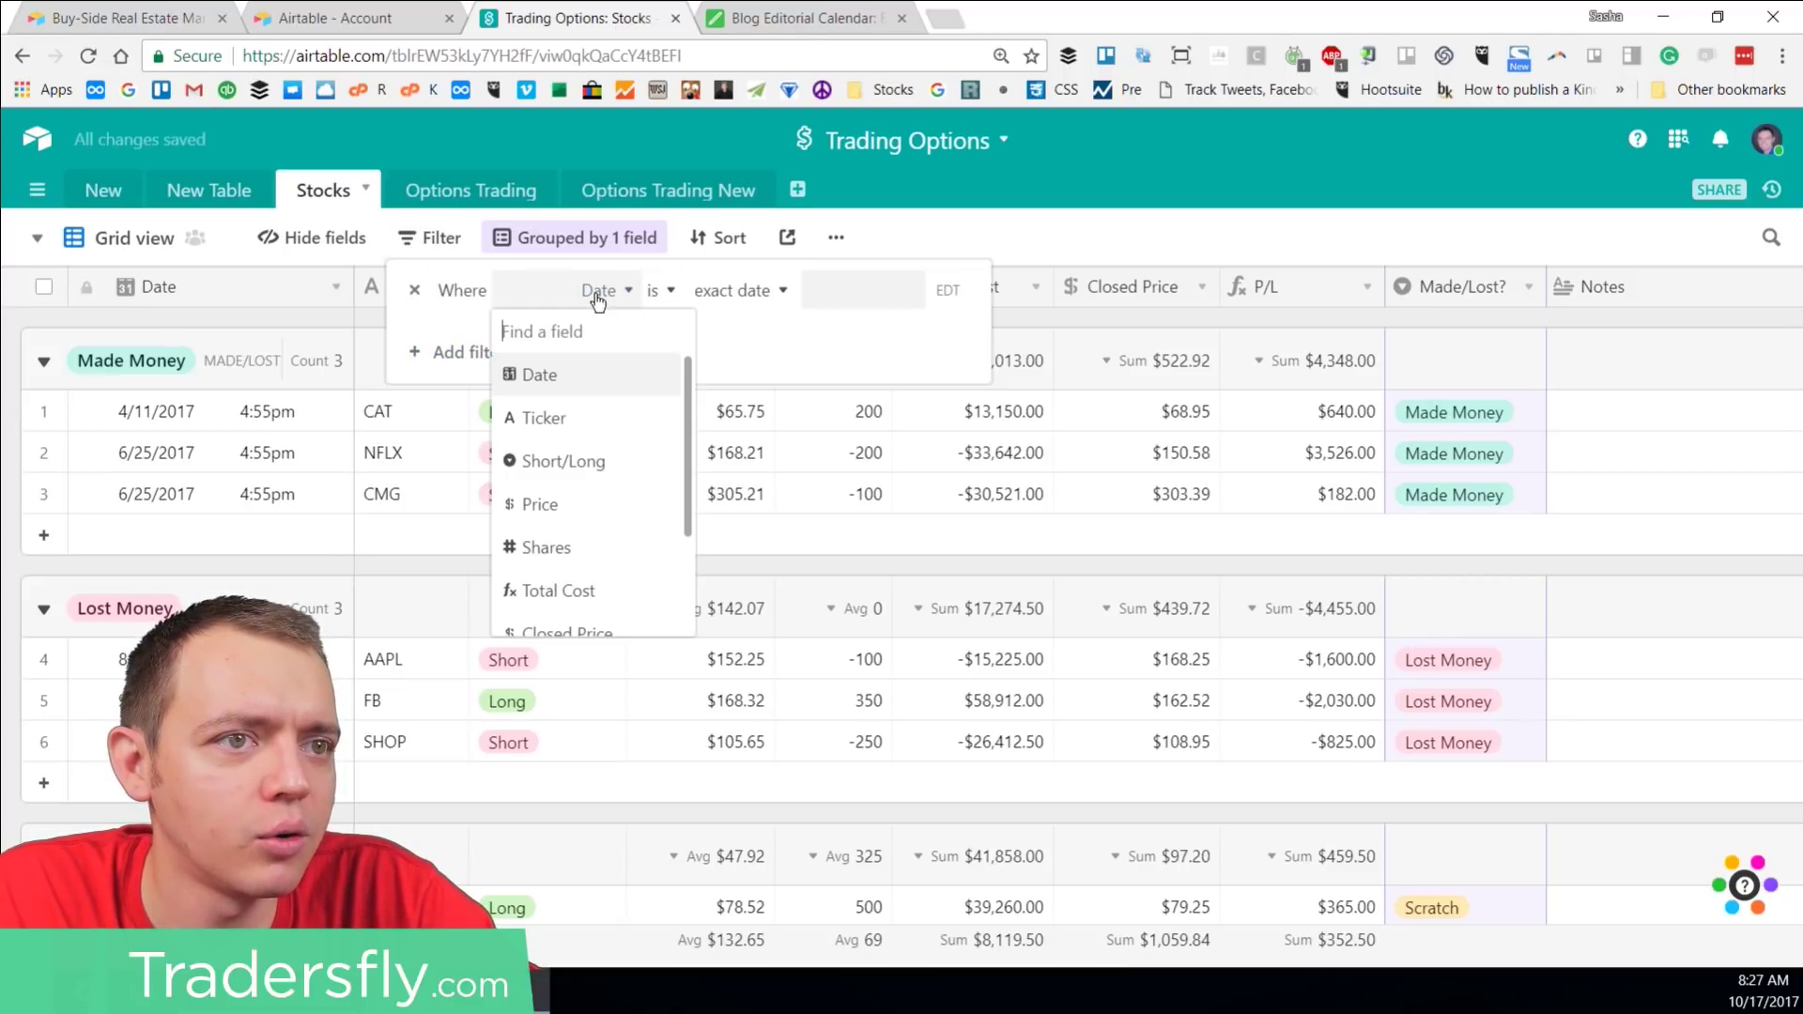
pyautogui.click(587, 469)
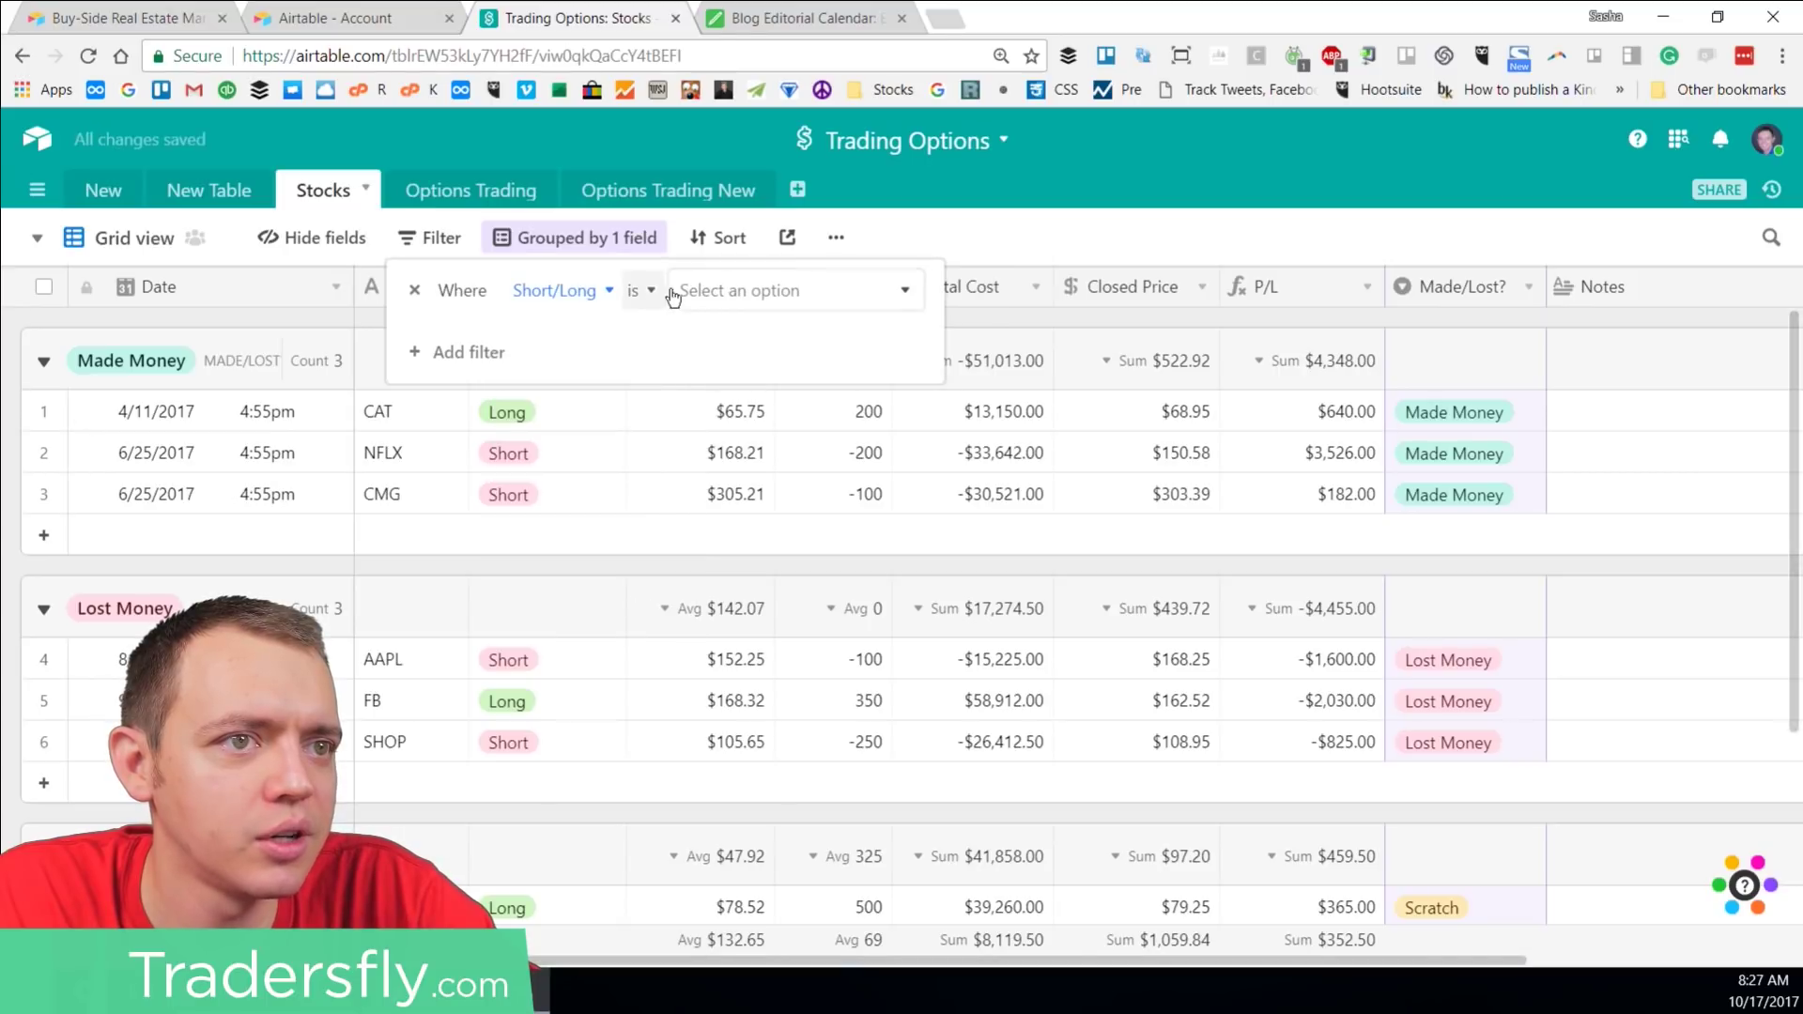
pyautogui.click(725, 295)
pyautogui.click(725, 380)
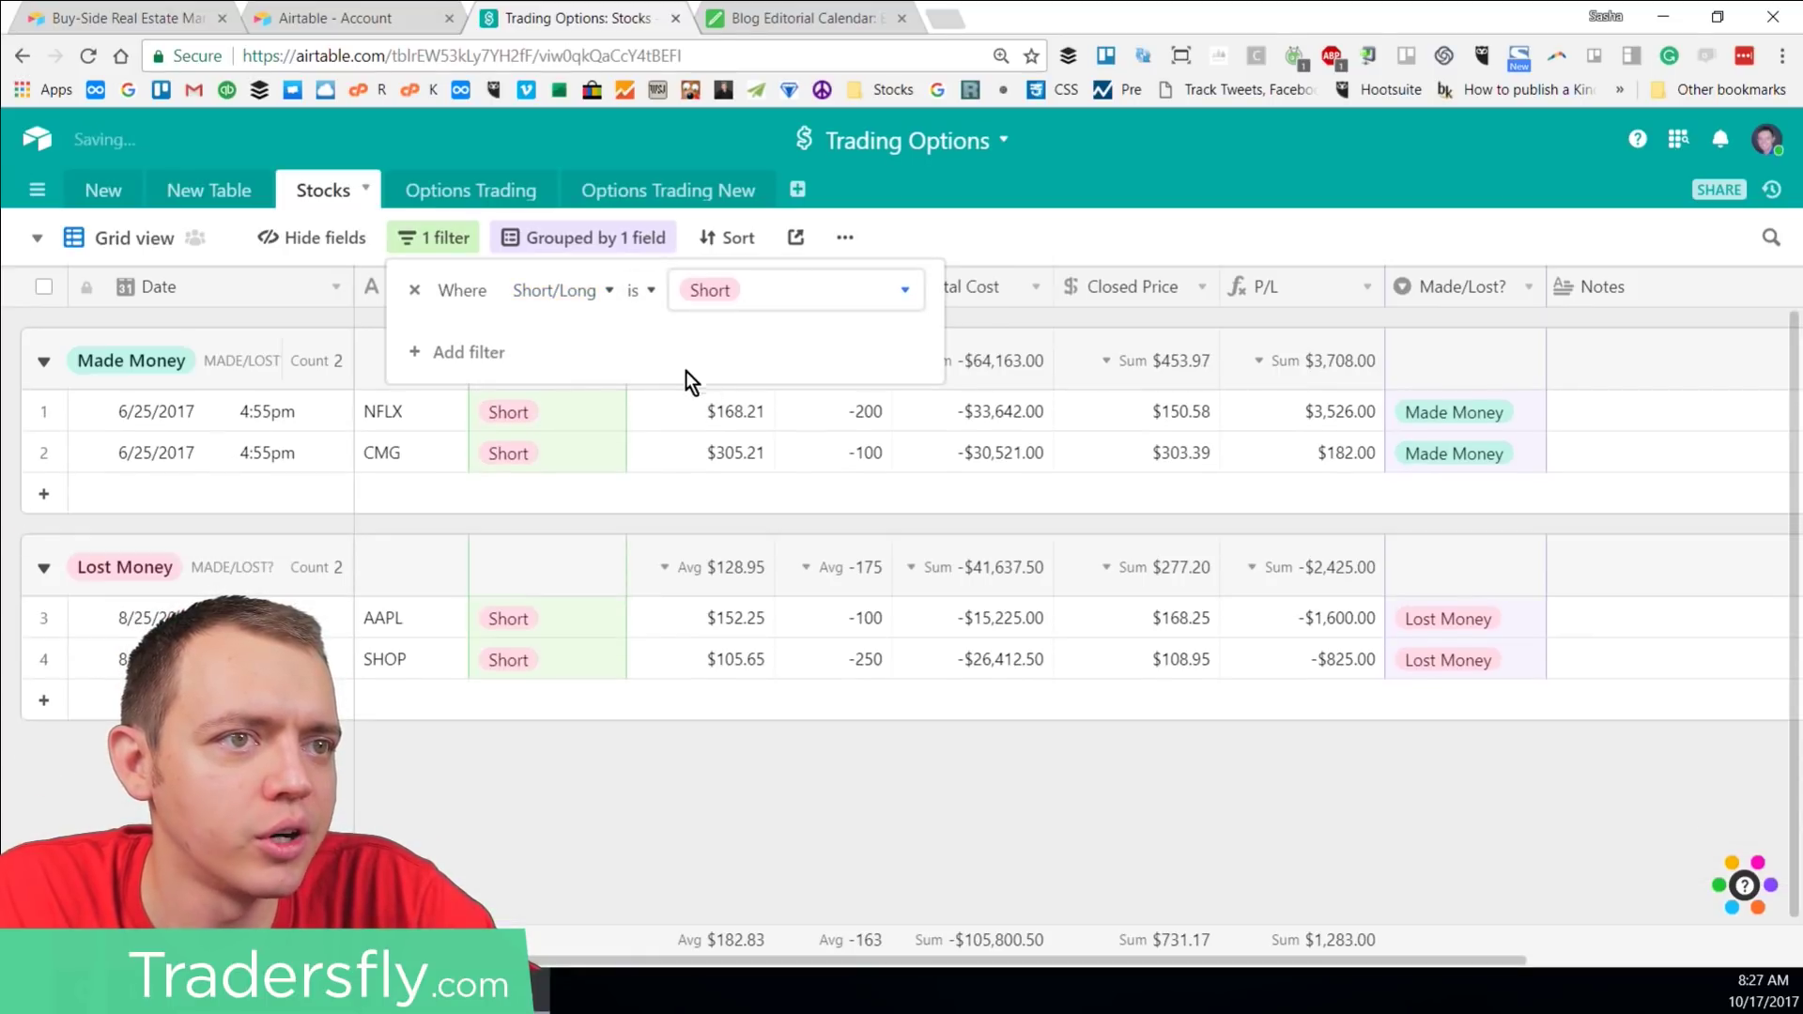
pyautogui.click(621, 756)
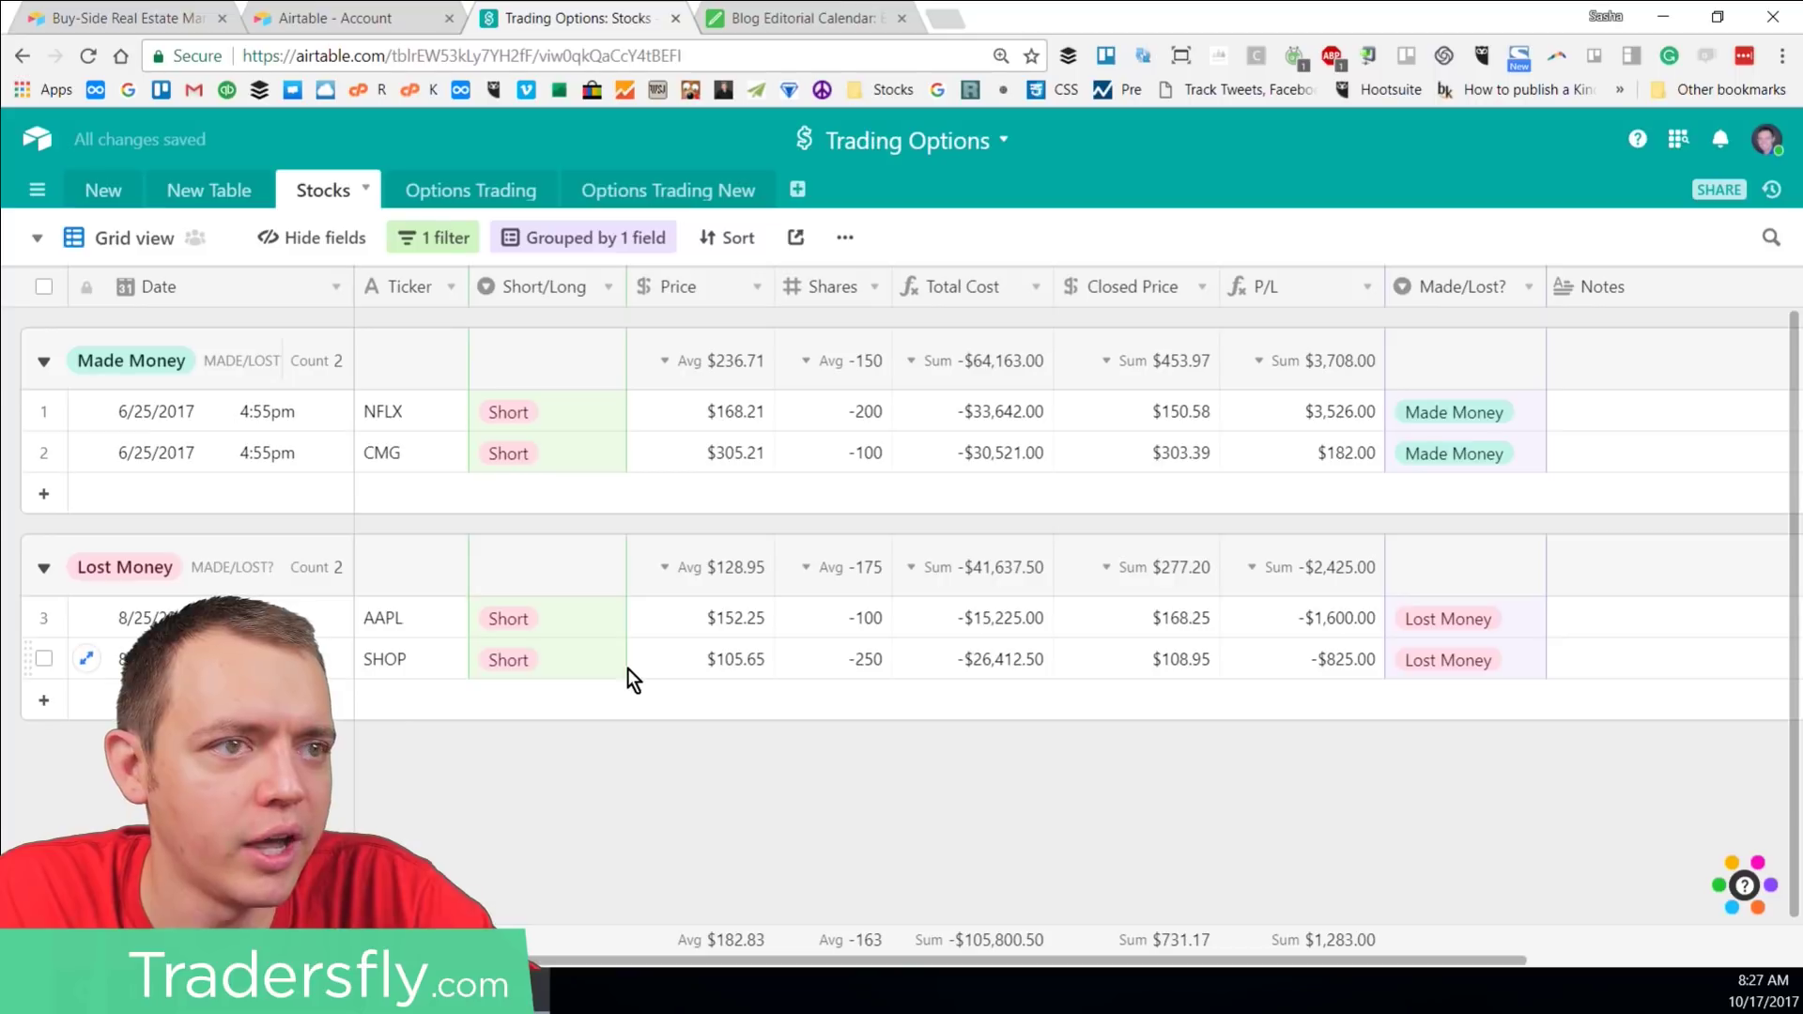
# Step: Create a new grid view for the Stocks table named "Short - Made Money" and open it
pyautogui.click(38, 240)
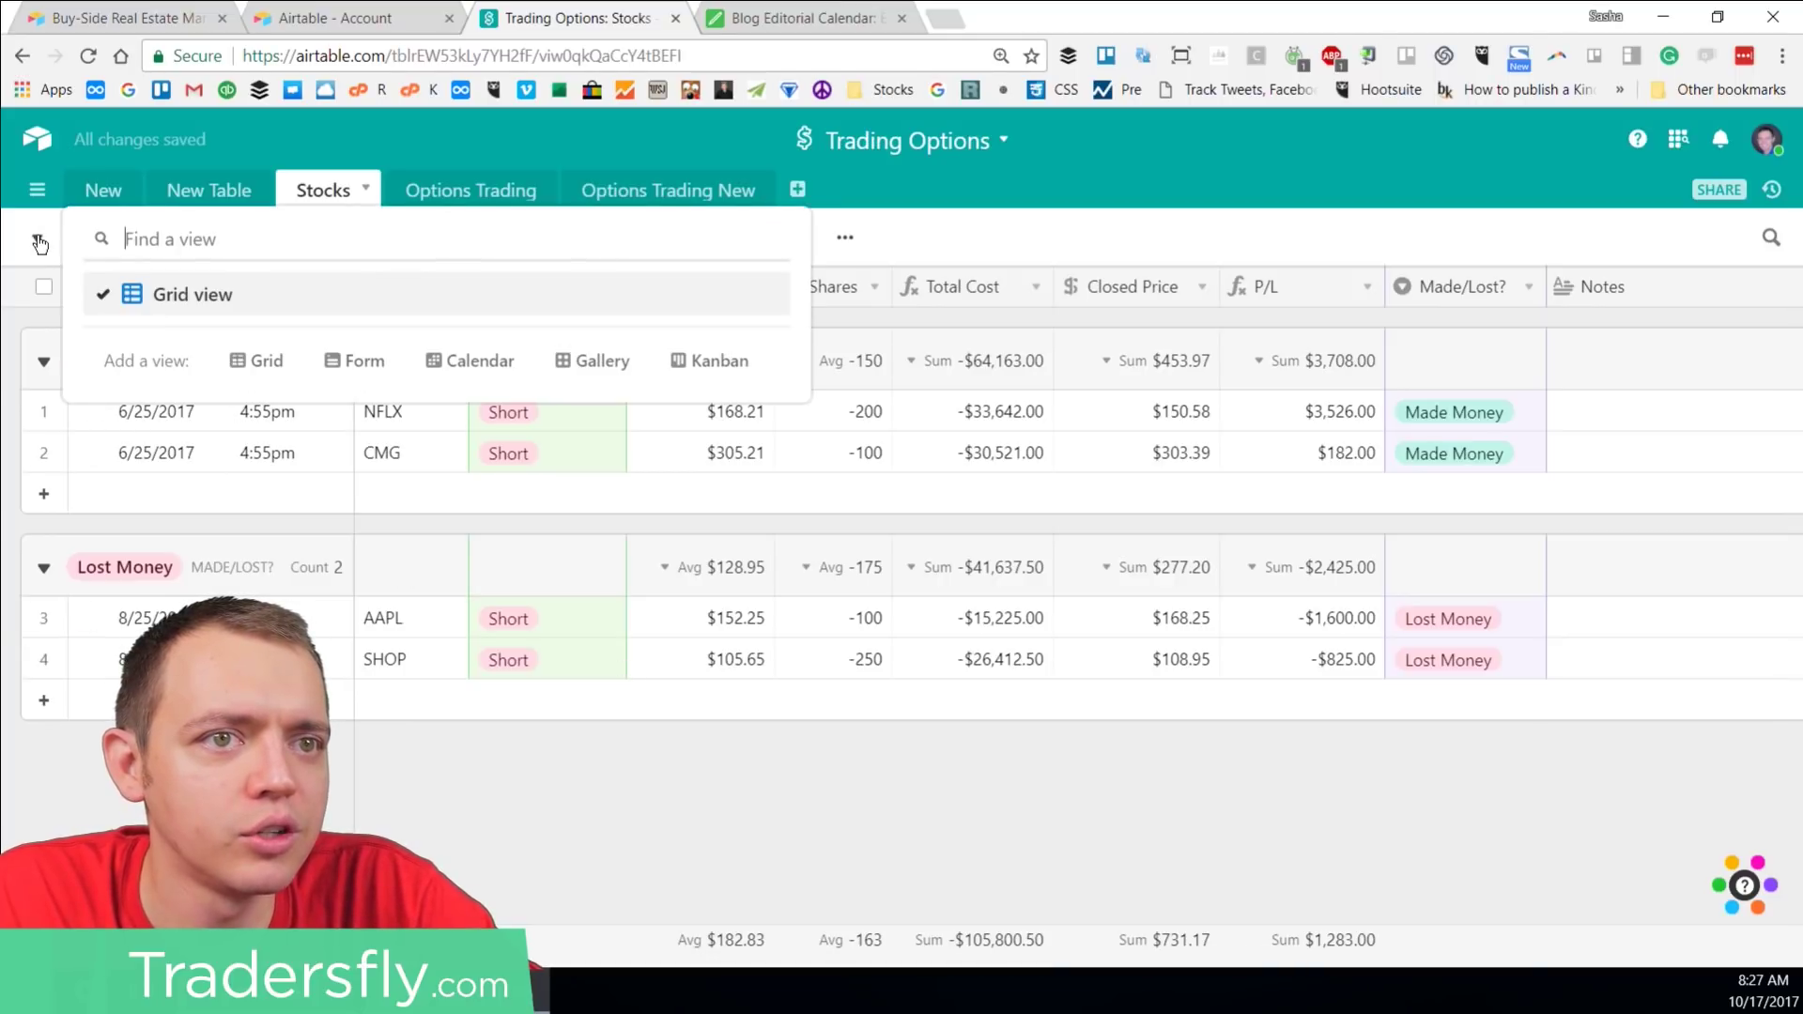
pyautogui.click(276, 374)
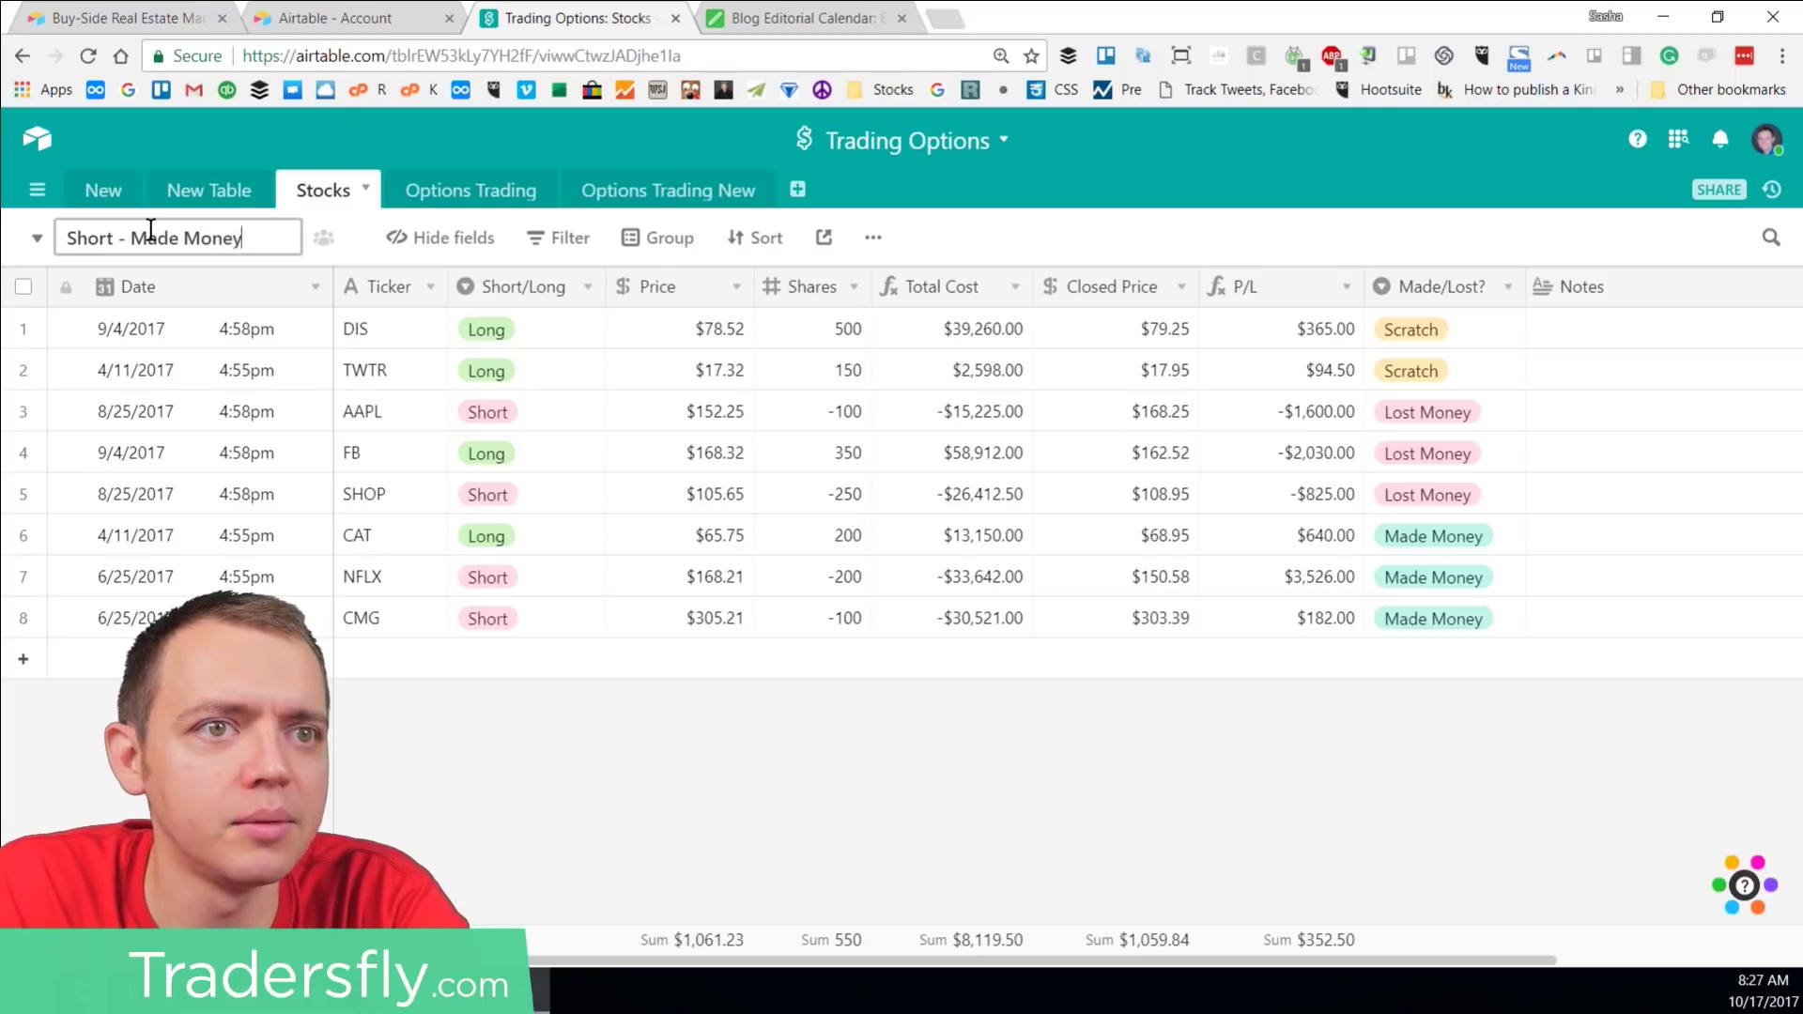
pyautogui.write('Short - Made Money')
pyautogui.press('Return')
pyautogui.click(38, 242)
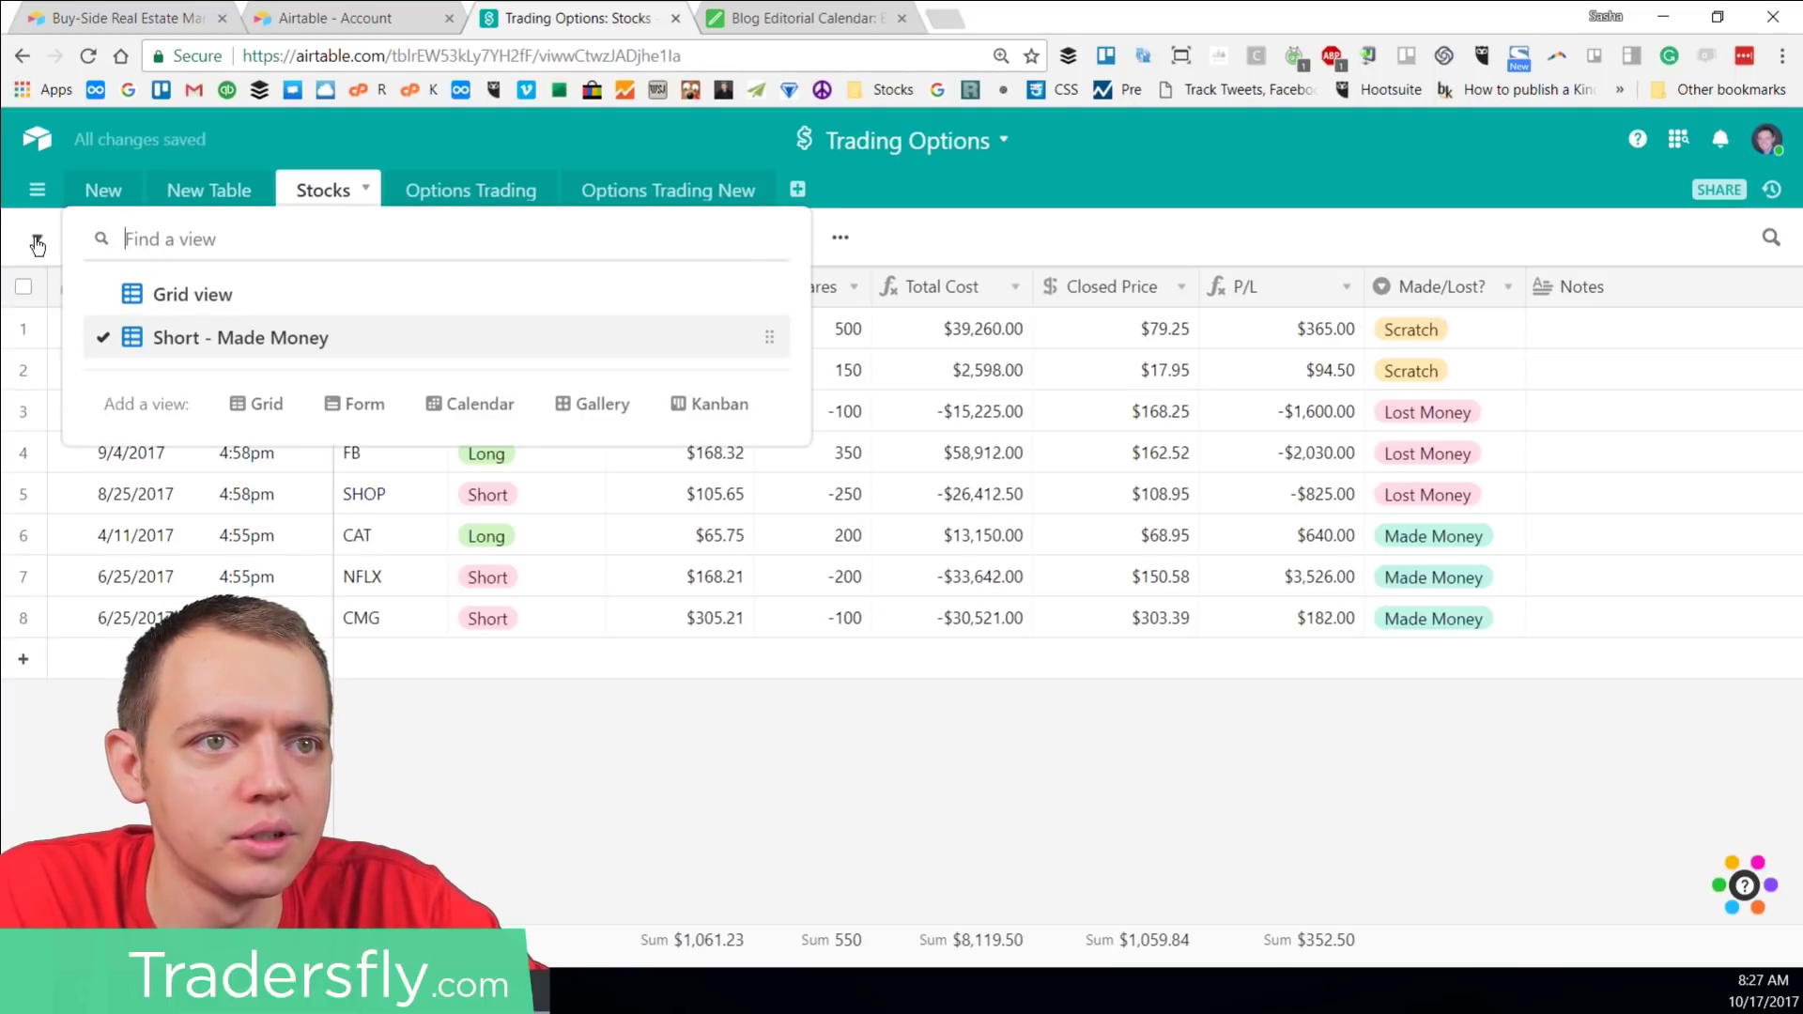
pyautogui.click(221, 335)
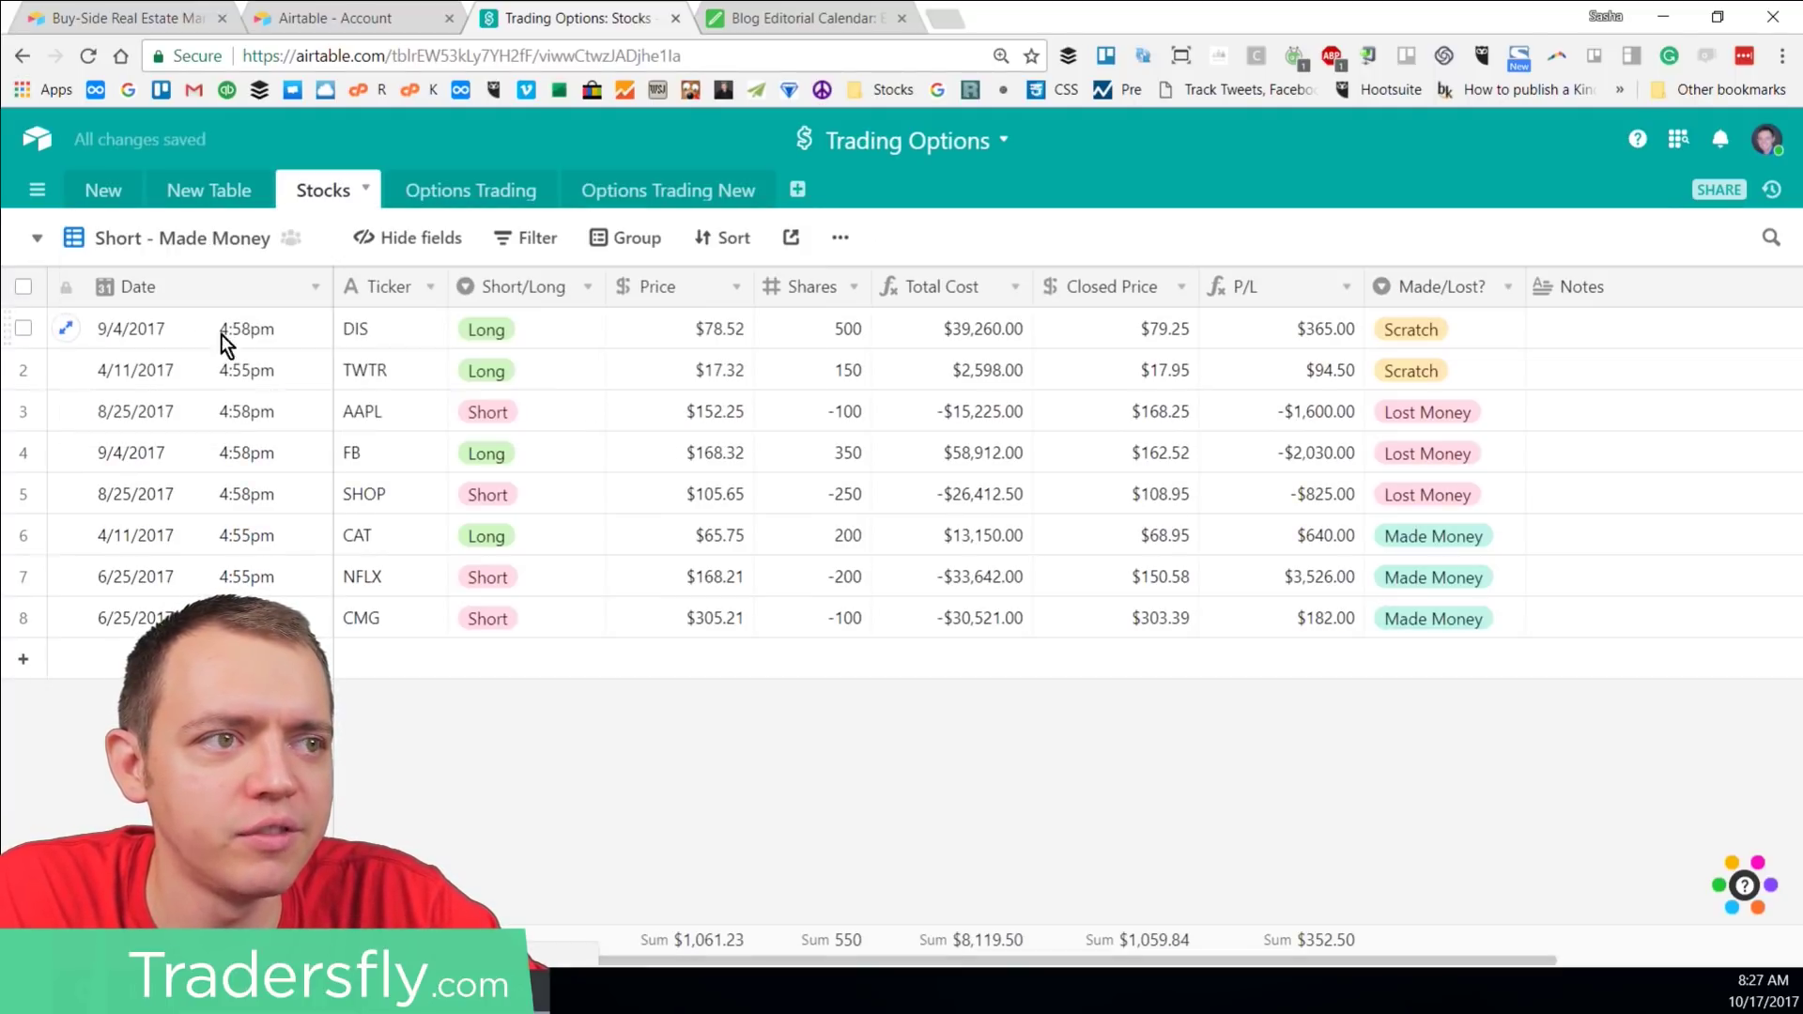
# Step: Group the records in the Short - Made Money view by the Made/Lost? field
pyautogui.click(657, 239)
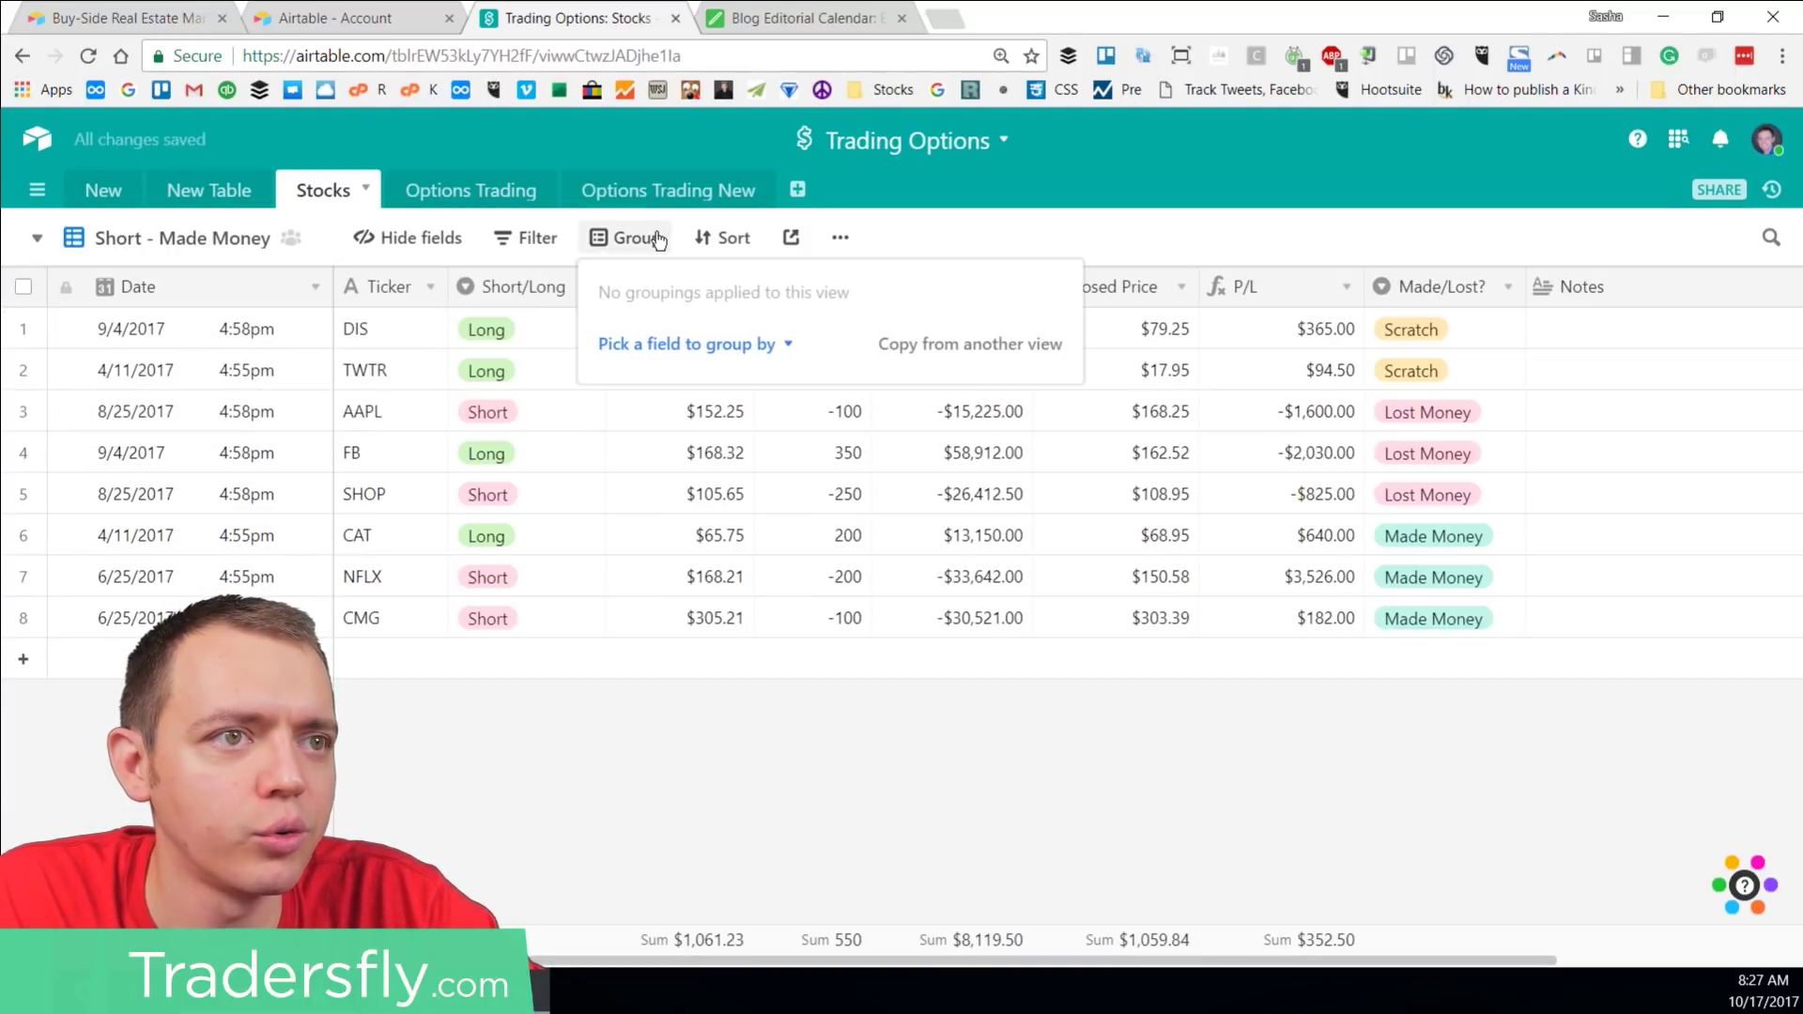
pyautogui.click(678, 345)
pyautogui.scroll(-2, 686, 537)
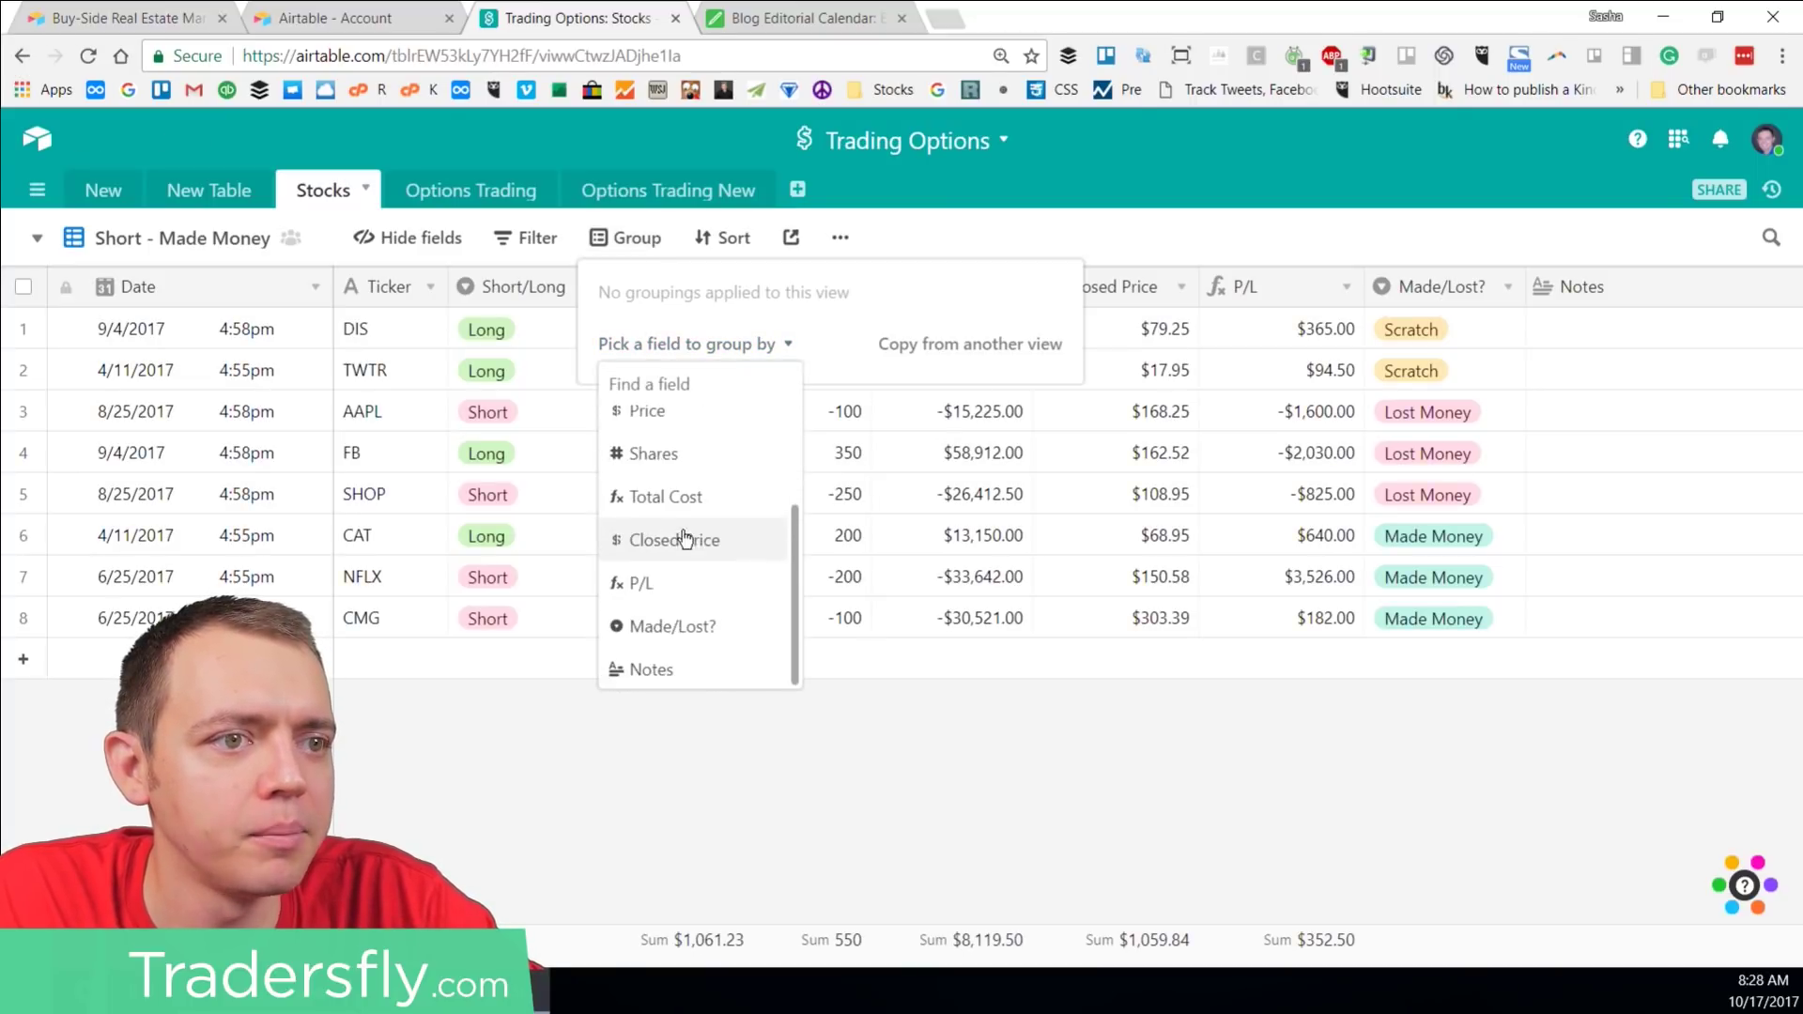
pyautogui.click(683, 625)
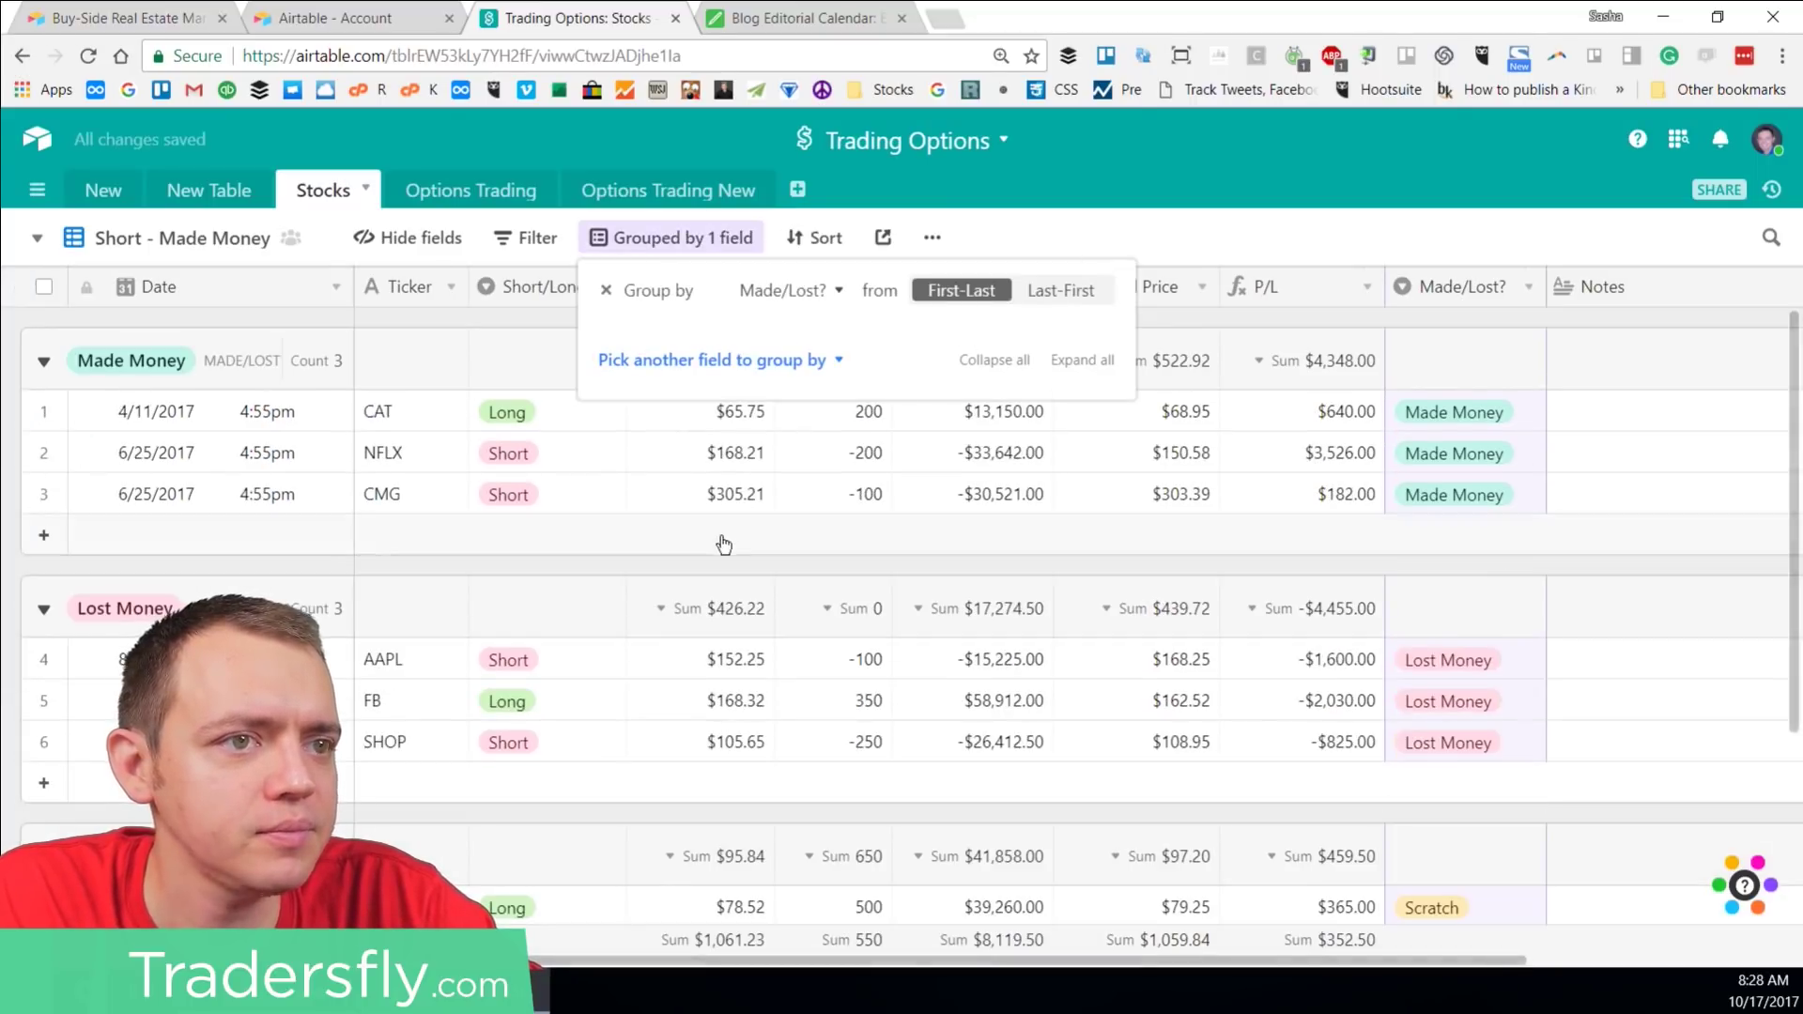
pyautogui.click(684, 560)
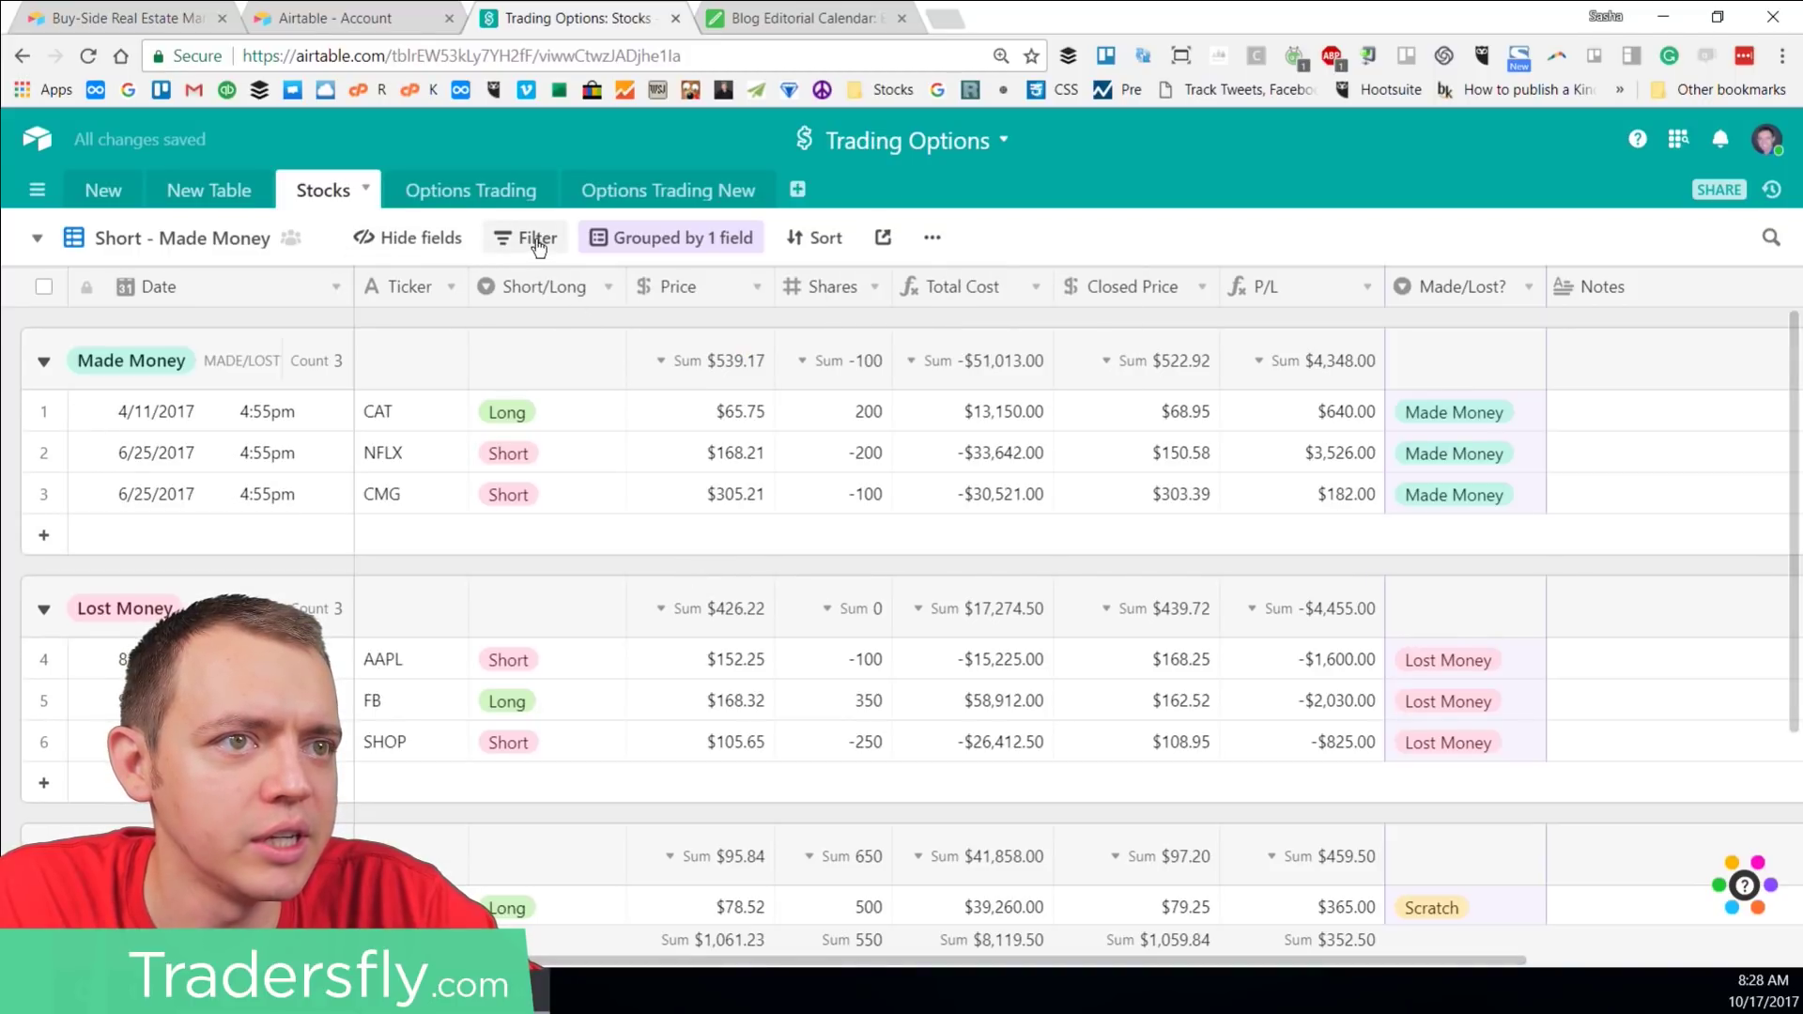
# Step: Filter the Short - Made Money view to records where Short/Long is Short
pyautogui.click(537, 240)
pyautogui.click(578, 338)
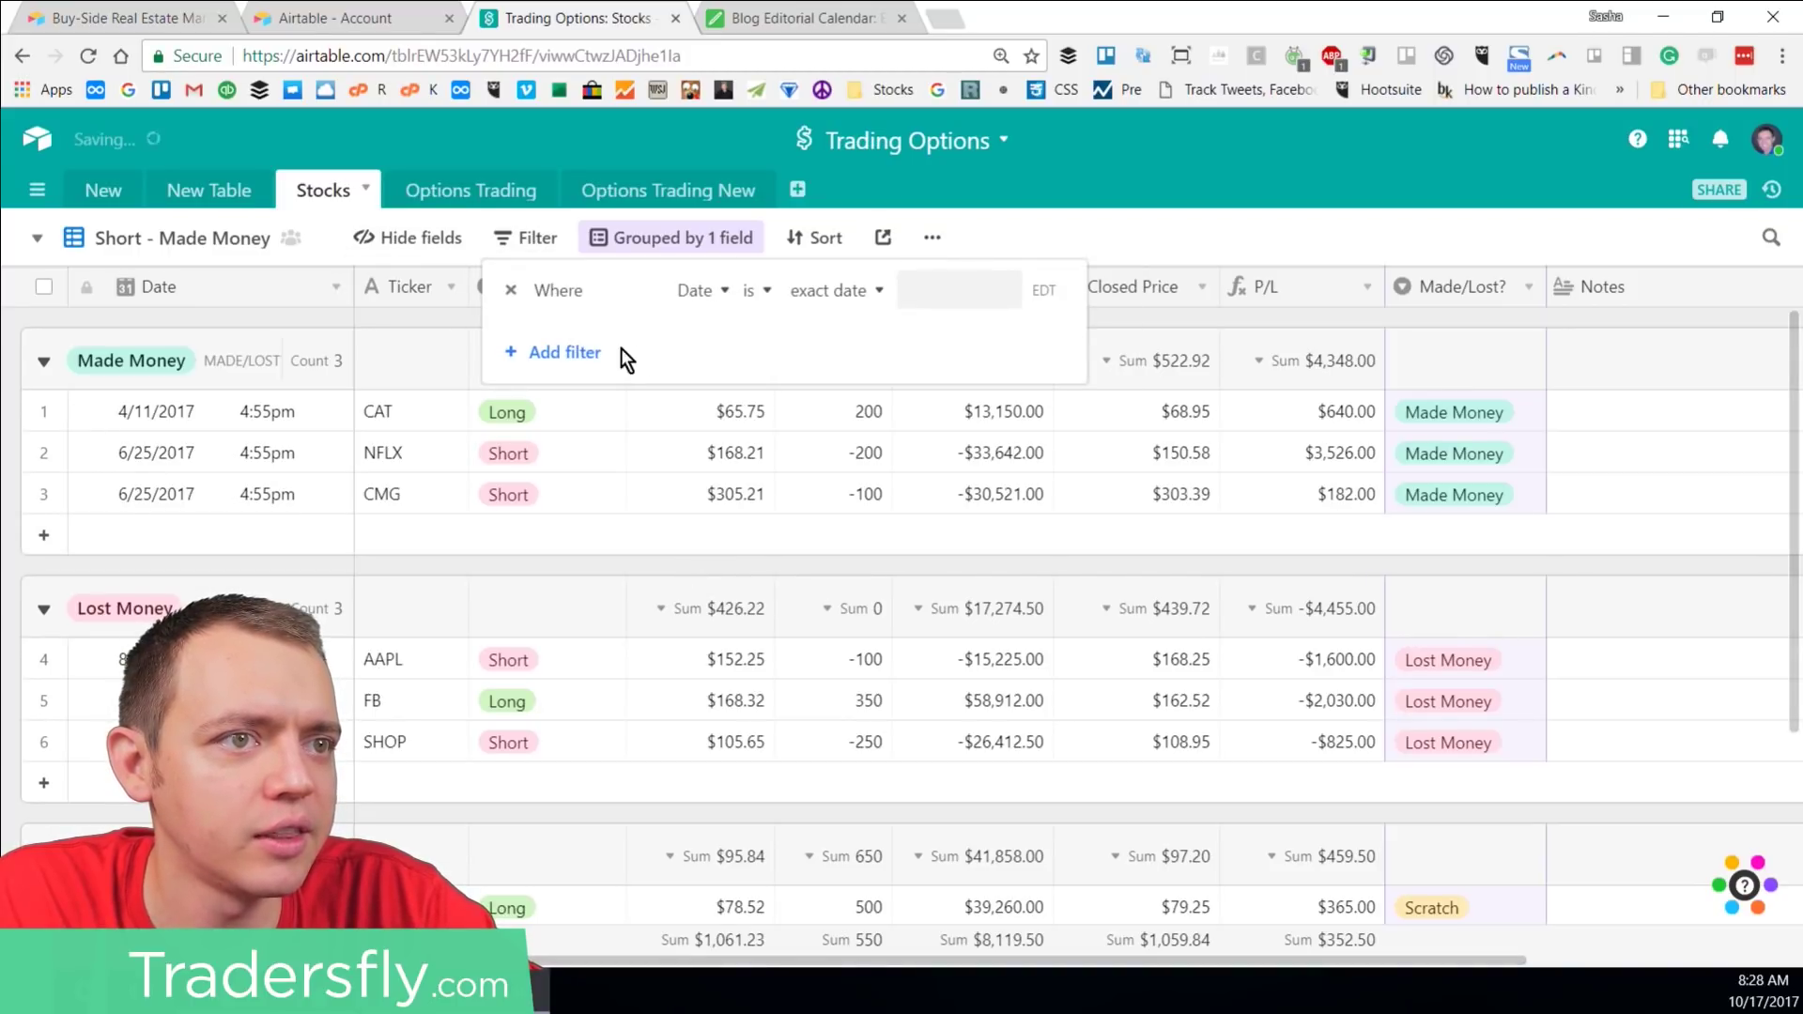
pyautogui.click(700, 290)
pyautogui.click(756, 434)
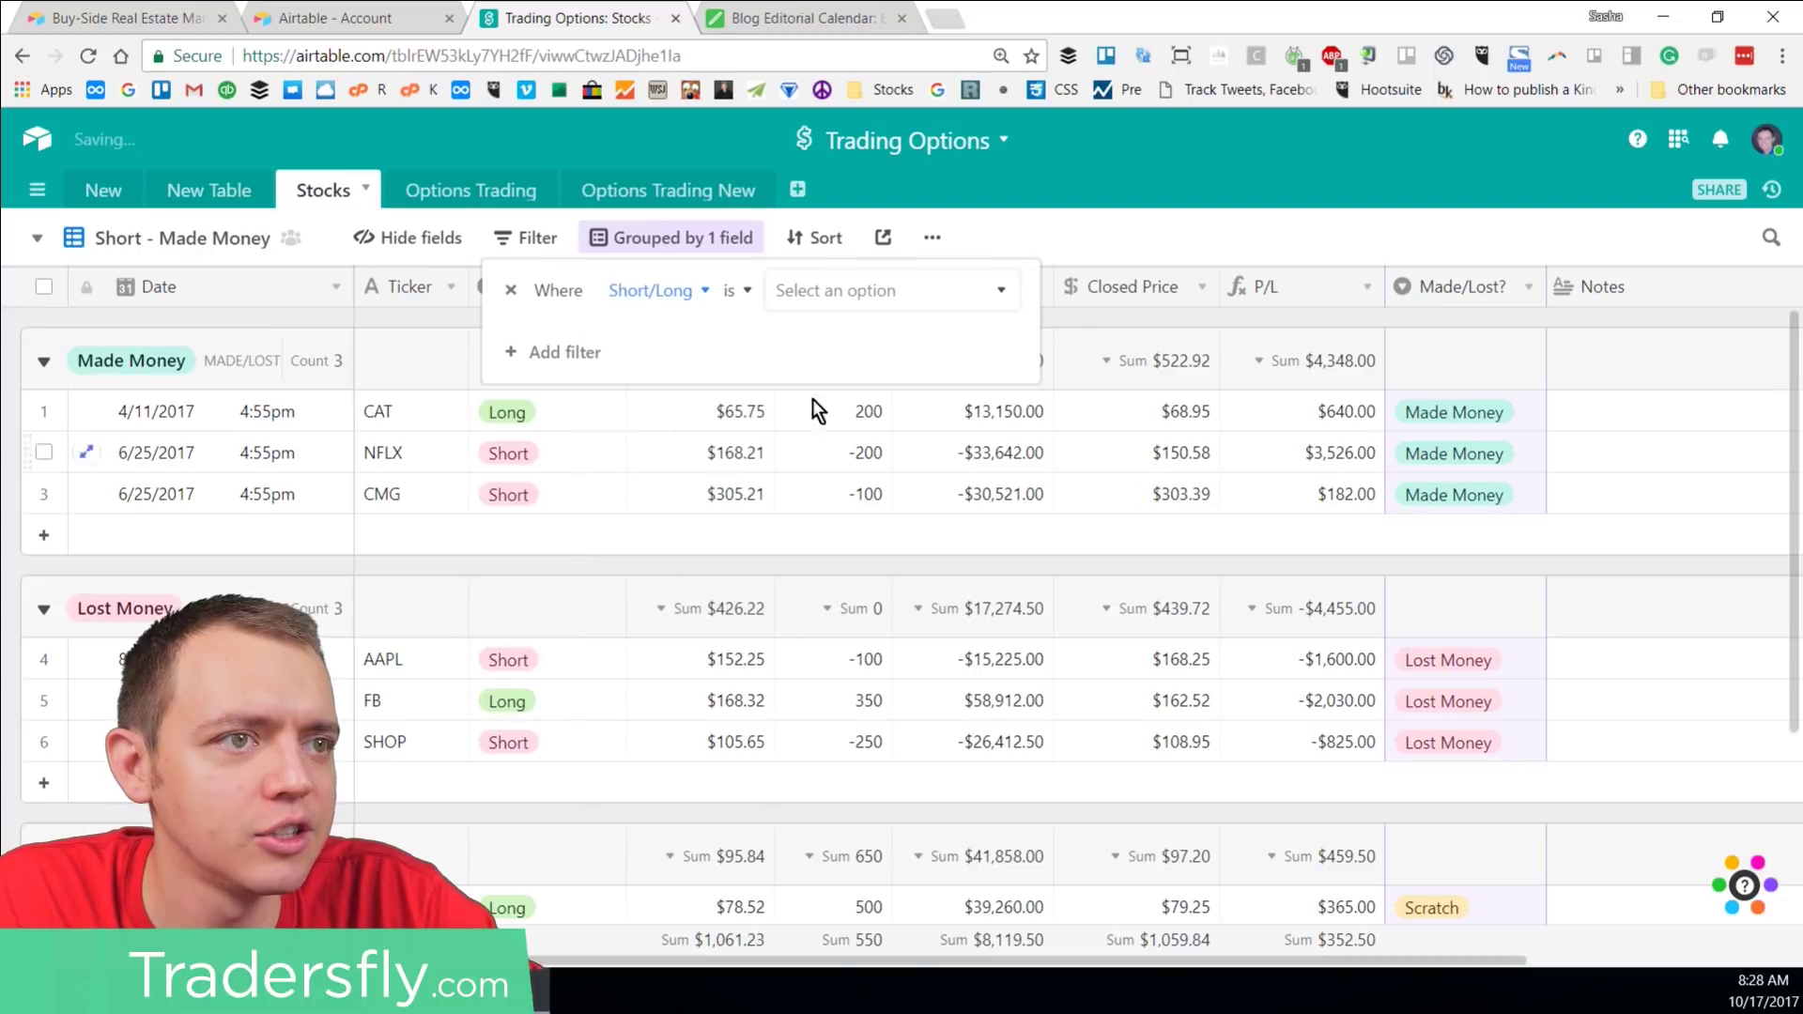
pyautogui.click(888, 295)
pyautogui.click(812, 372)
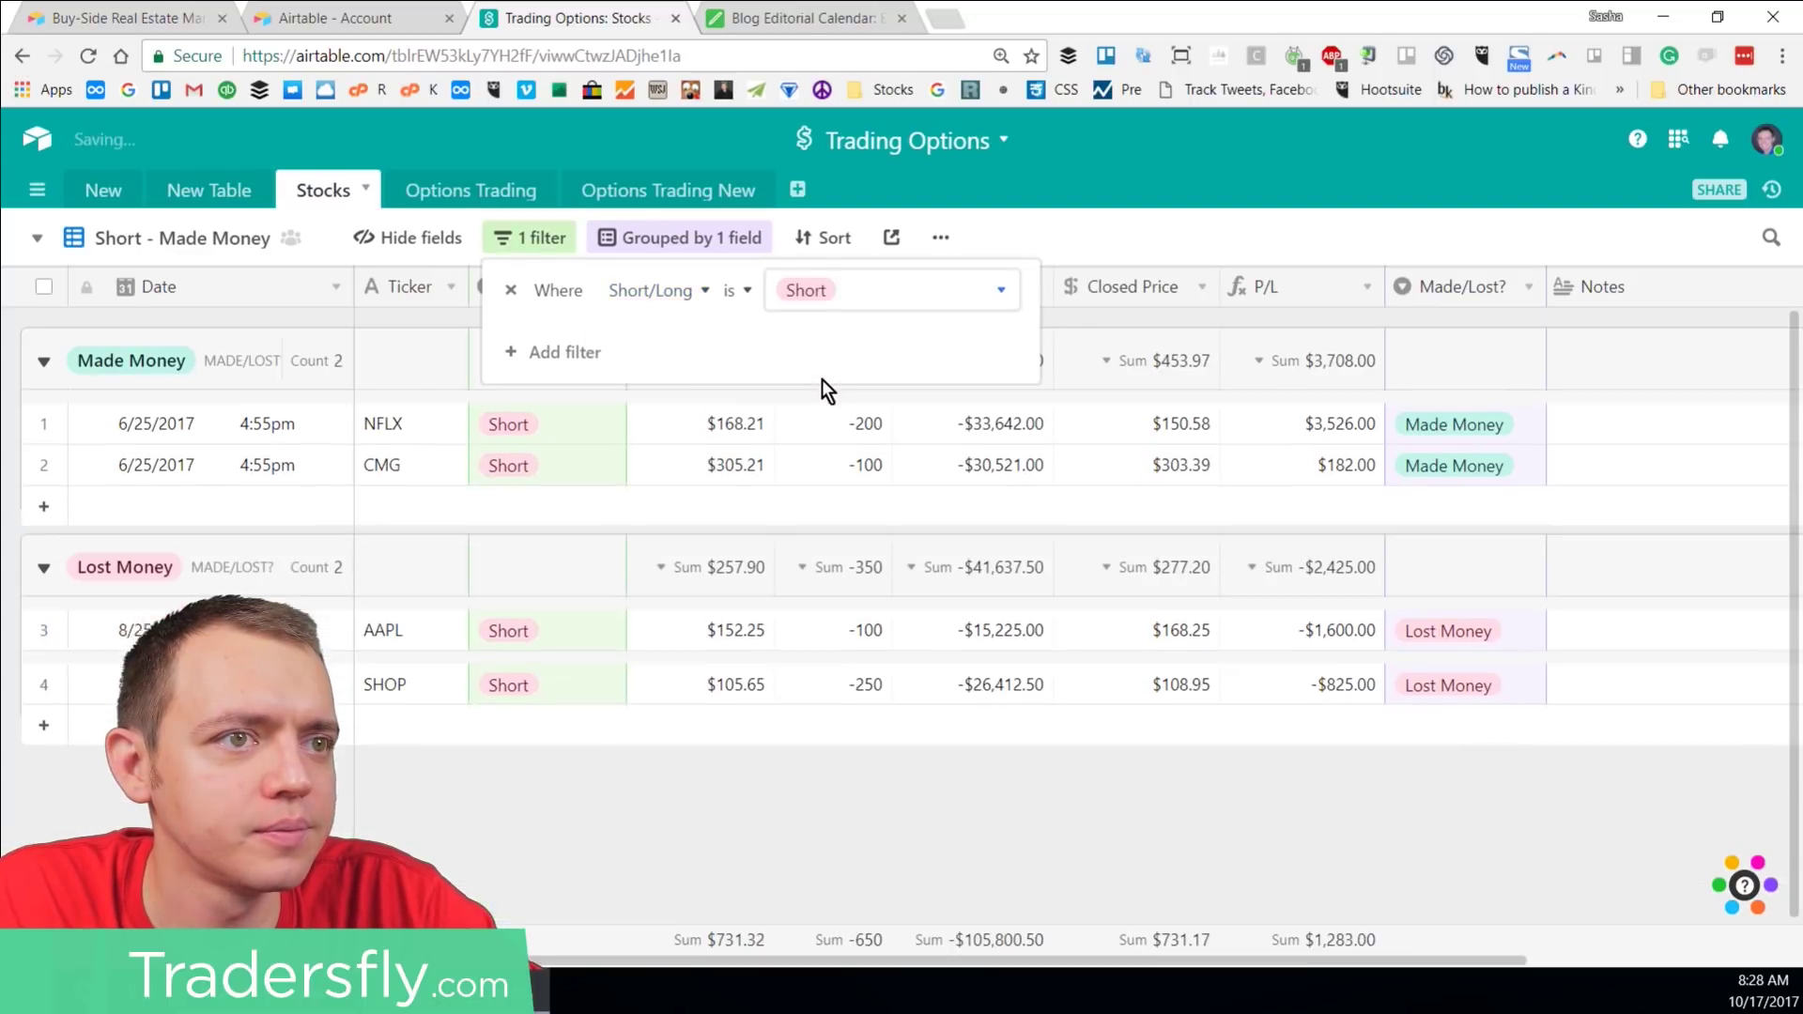
pyautogui.click(566, 828)
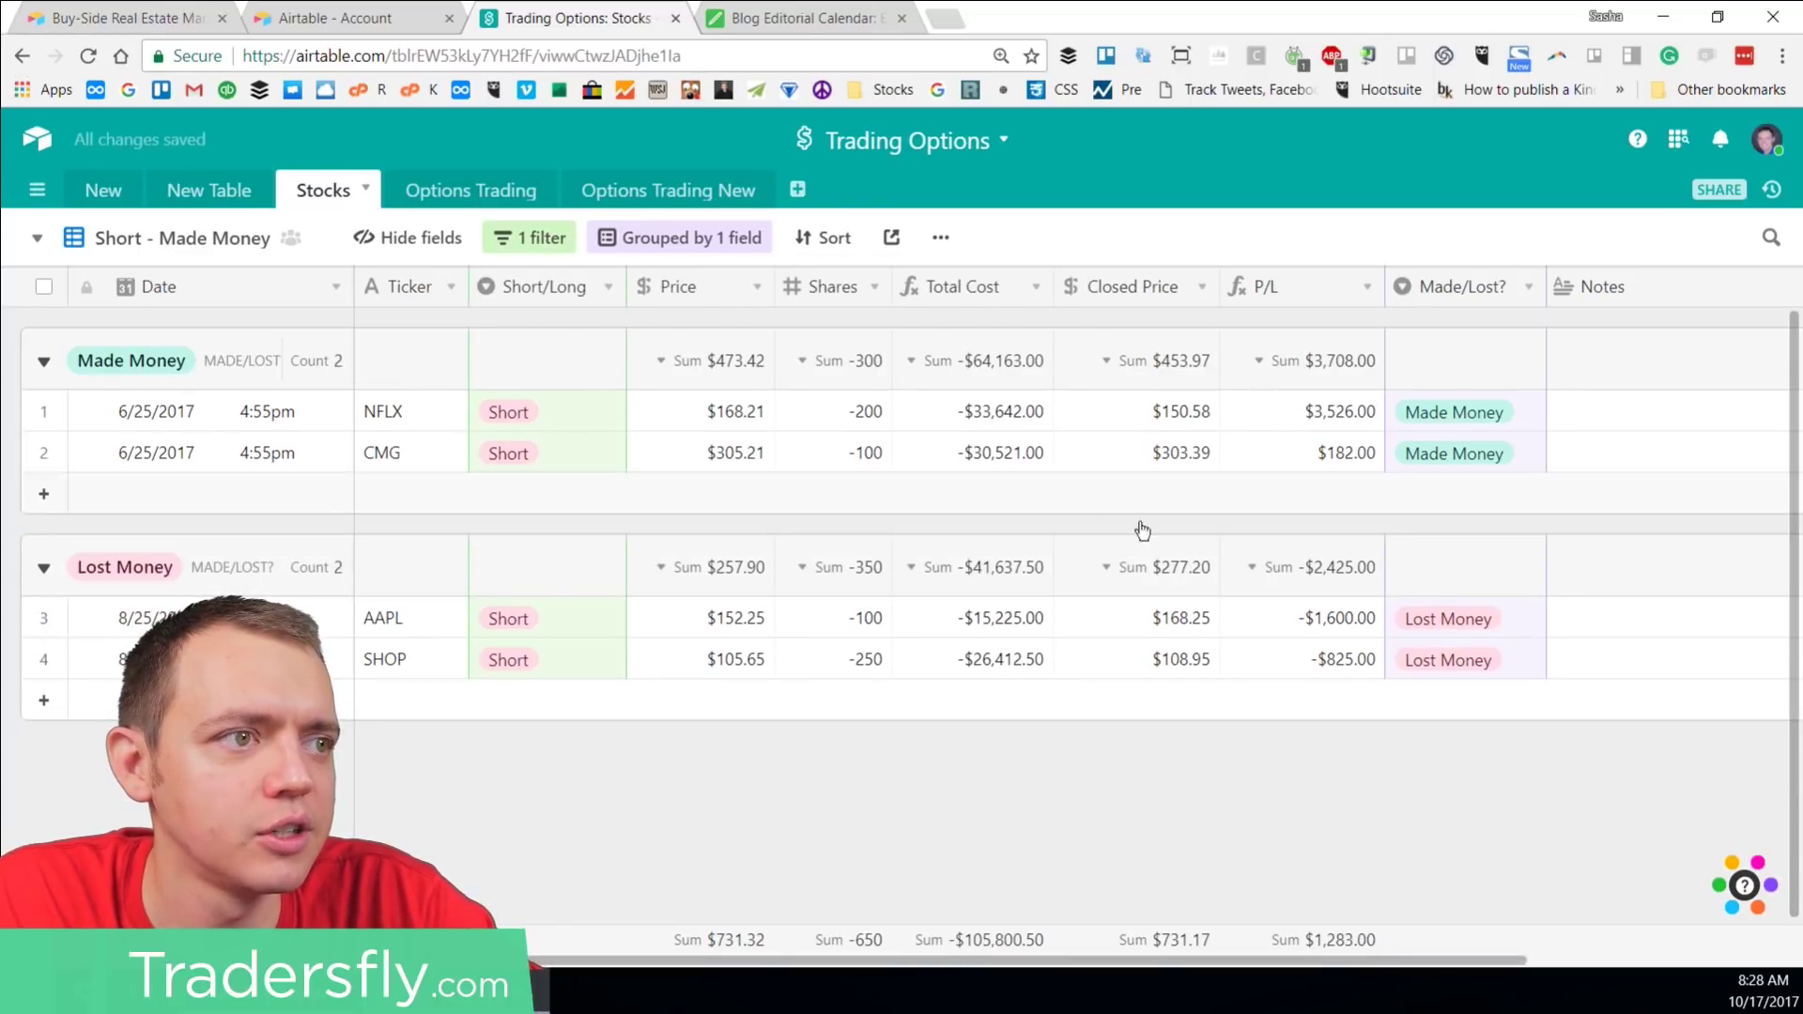
# Step: Add a second filter condition to the Short - Made Money view: And Made/Lost? is Made Money
pyautogui.click(527, 243)
pyautogui.click(561, 370)
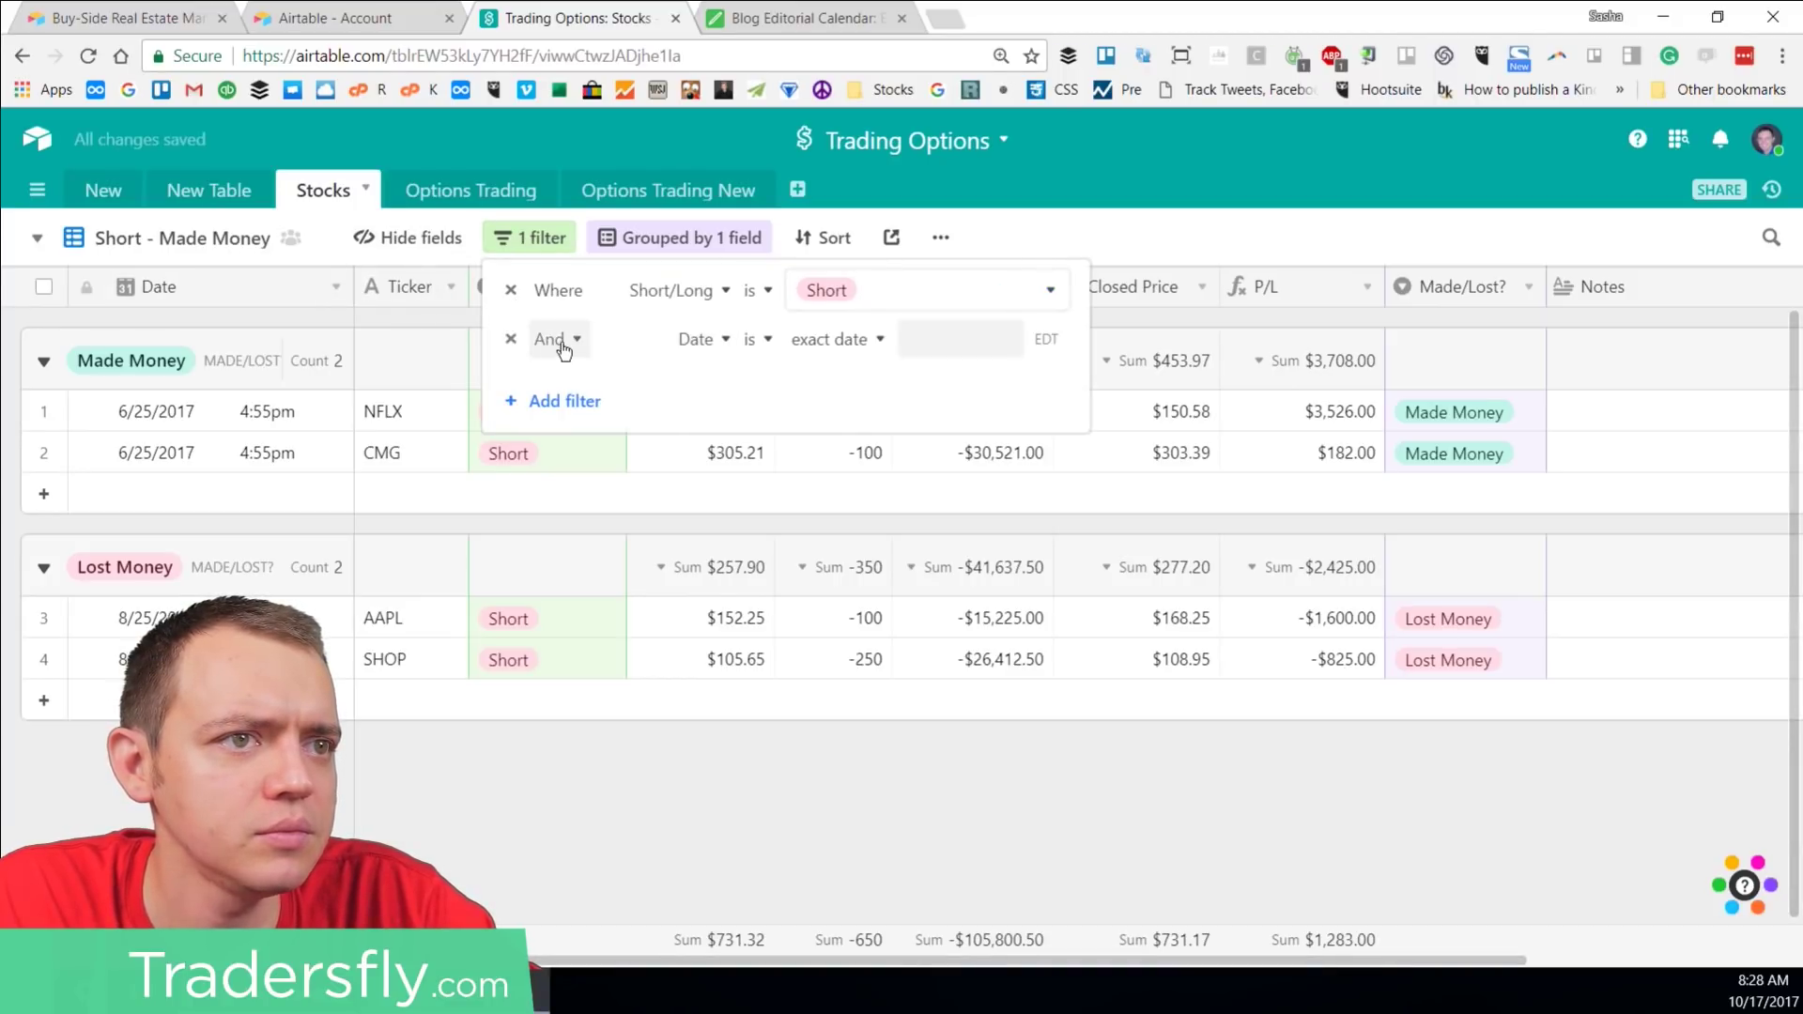
pyautogui.click(693, 343)
pyautogui.scroll(-3, 689, 464)
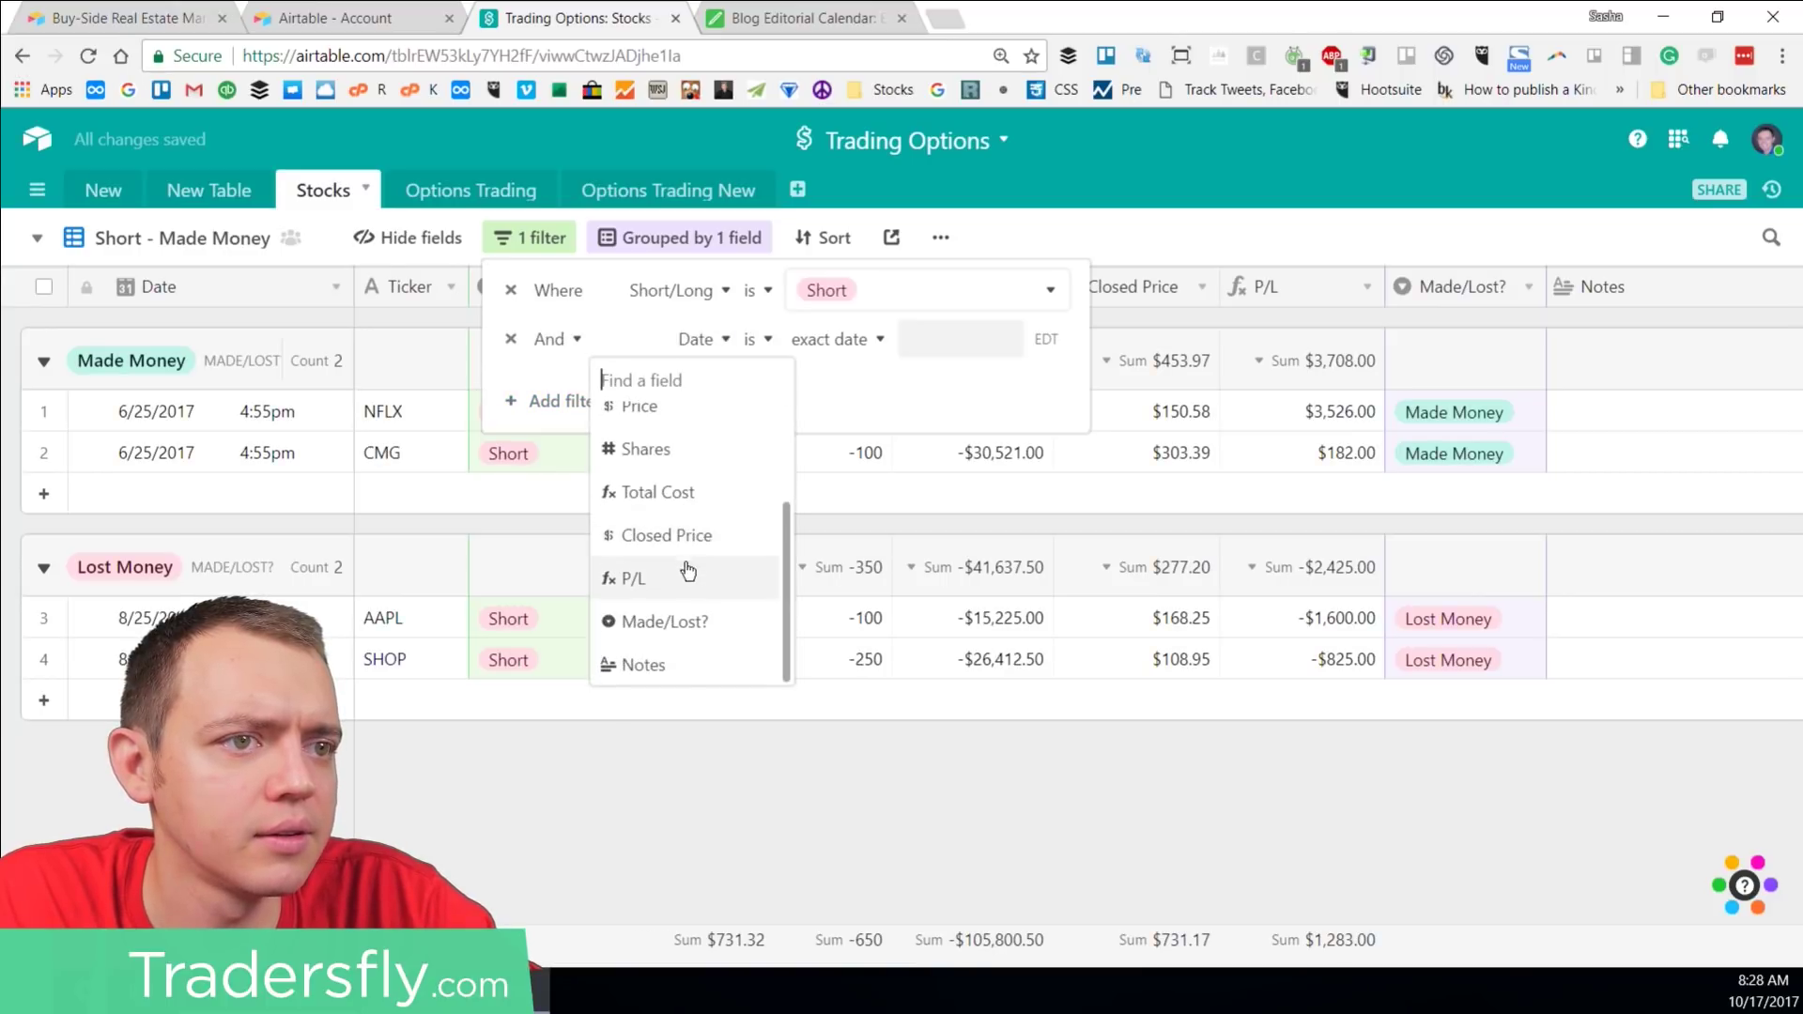
pyautogui.click(677, 624)
pyautogui.click(899, 339)
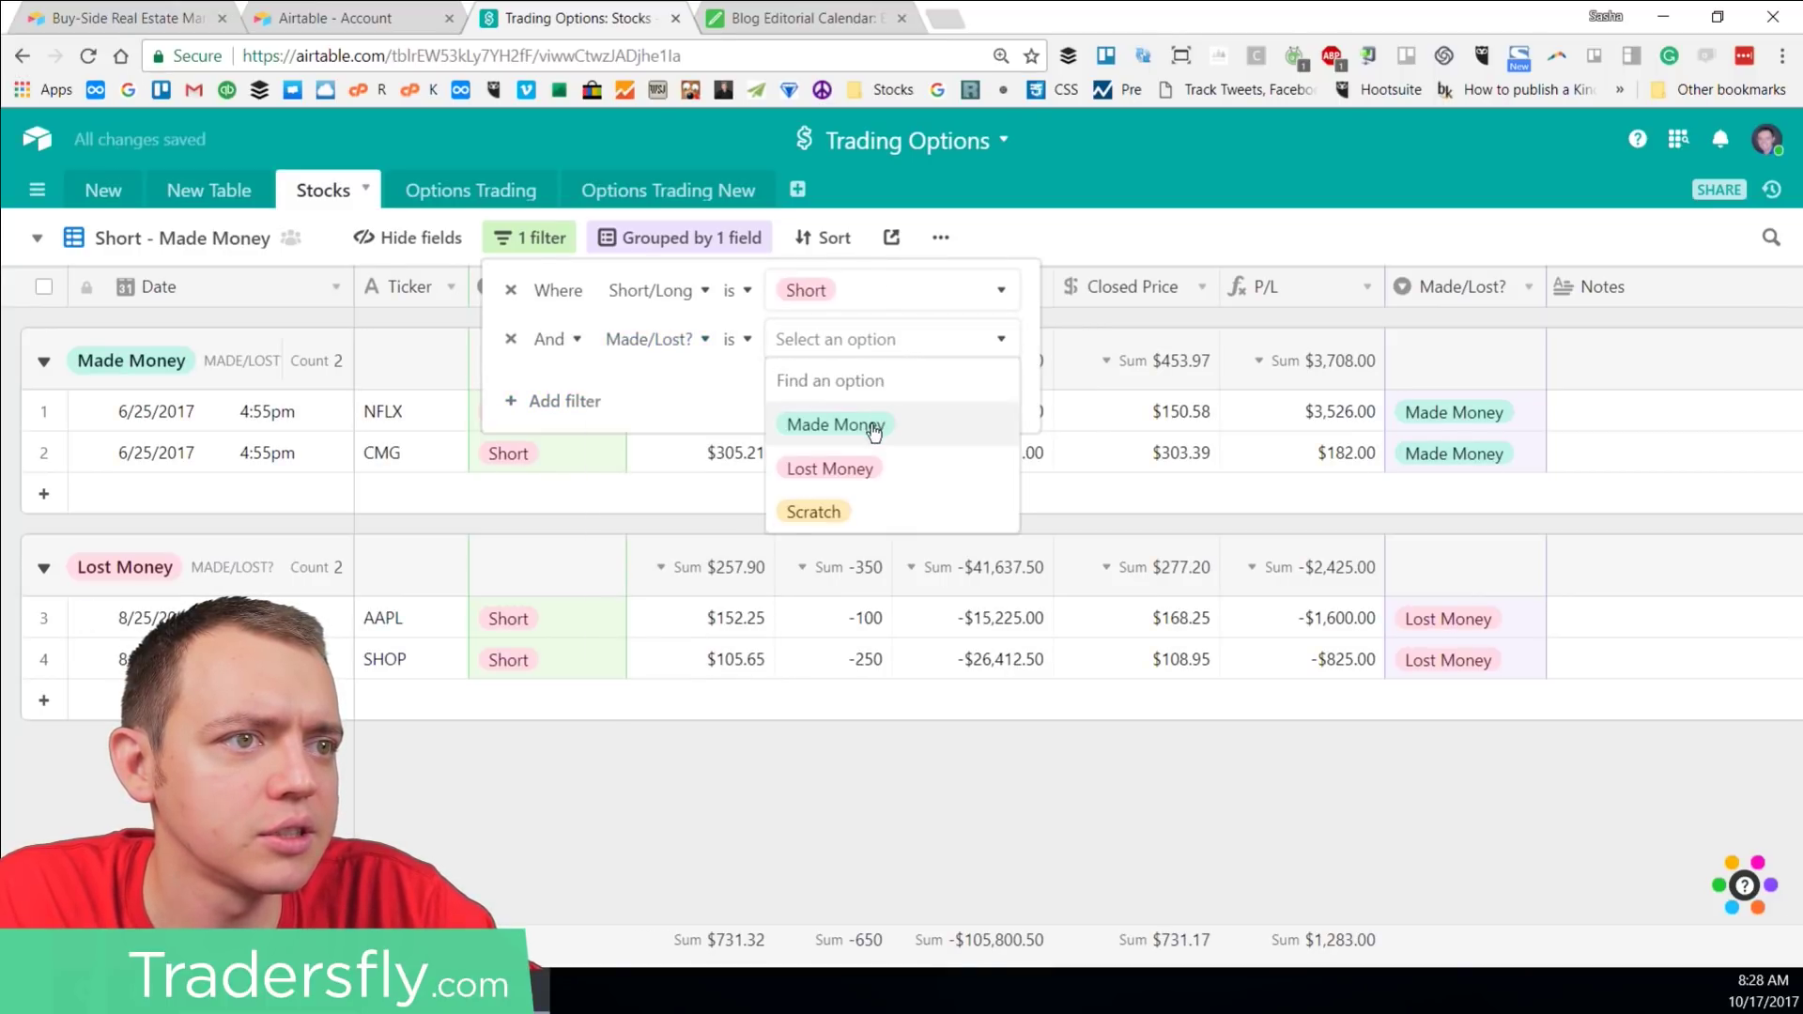
pyautogui.click(839, 424)
pyautogui.click(824, 641)
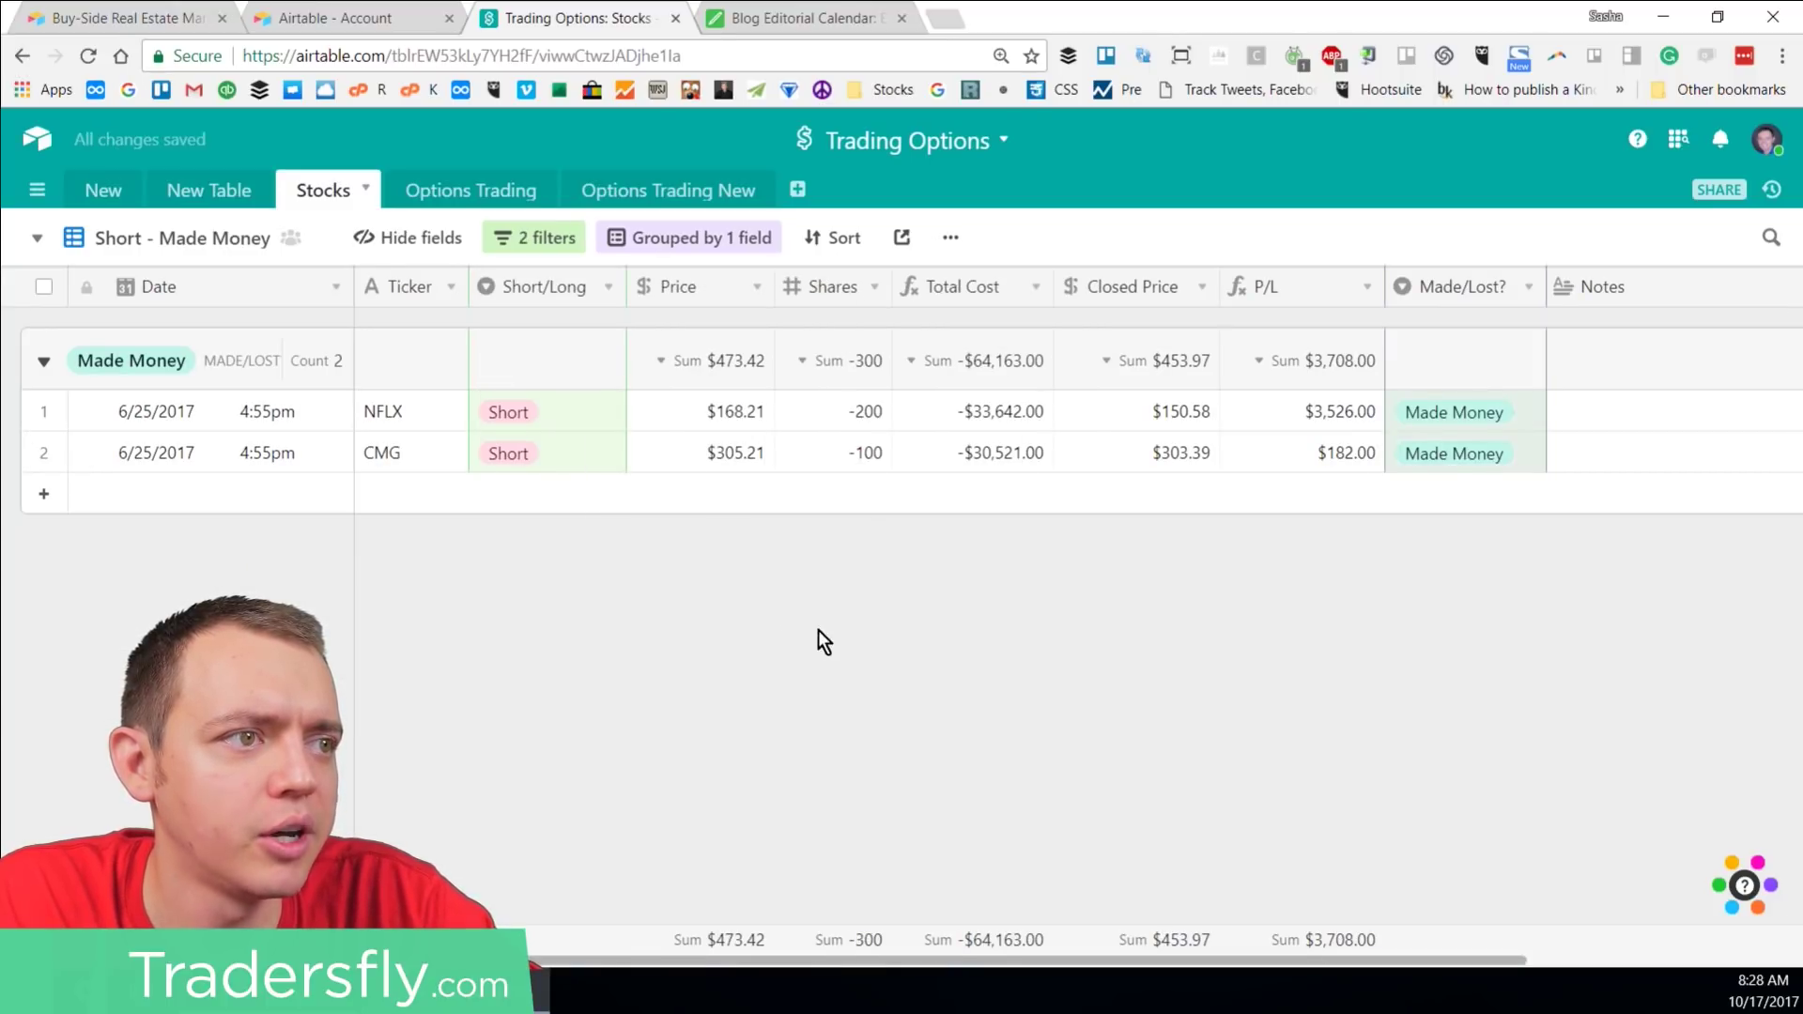
# Step: Switch to the original Grid view and remove its Short/Long filter
pyautogui.click(222, 246)
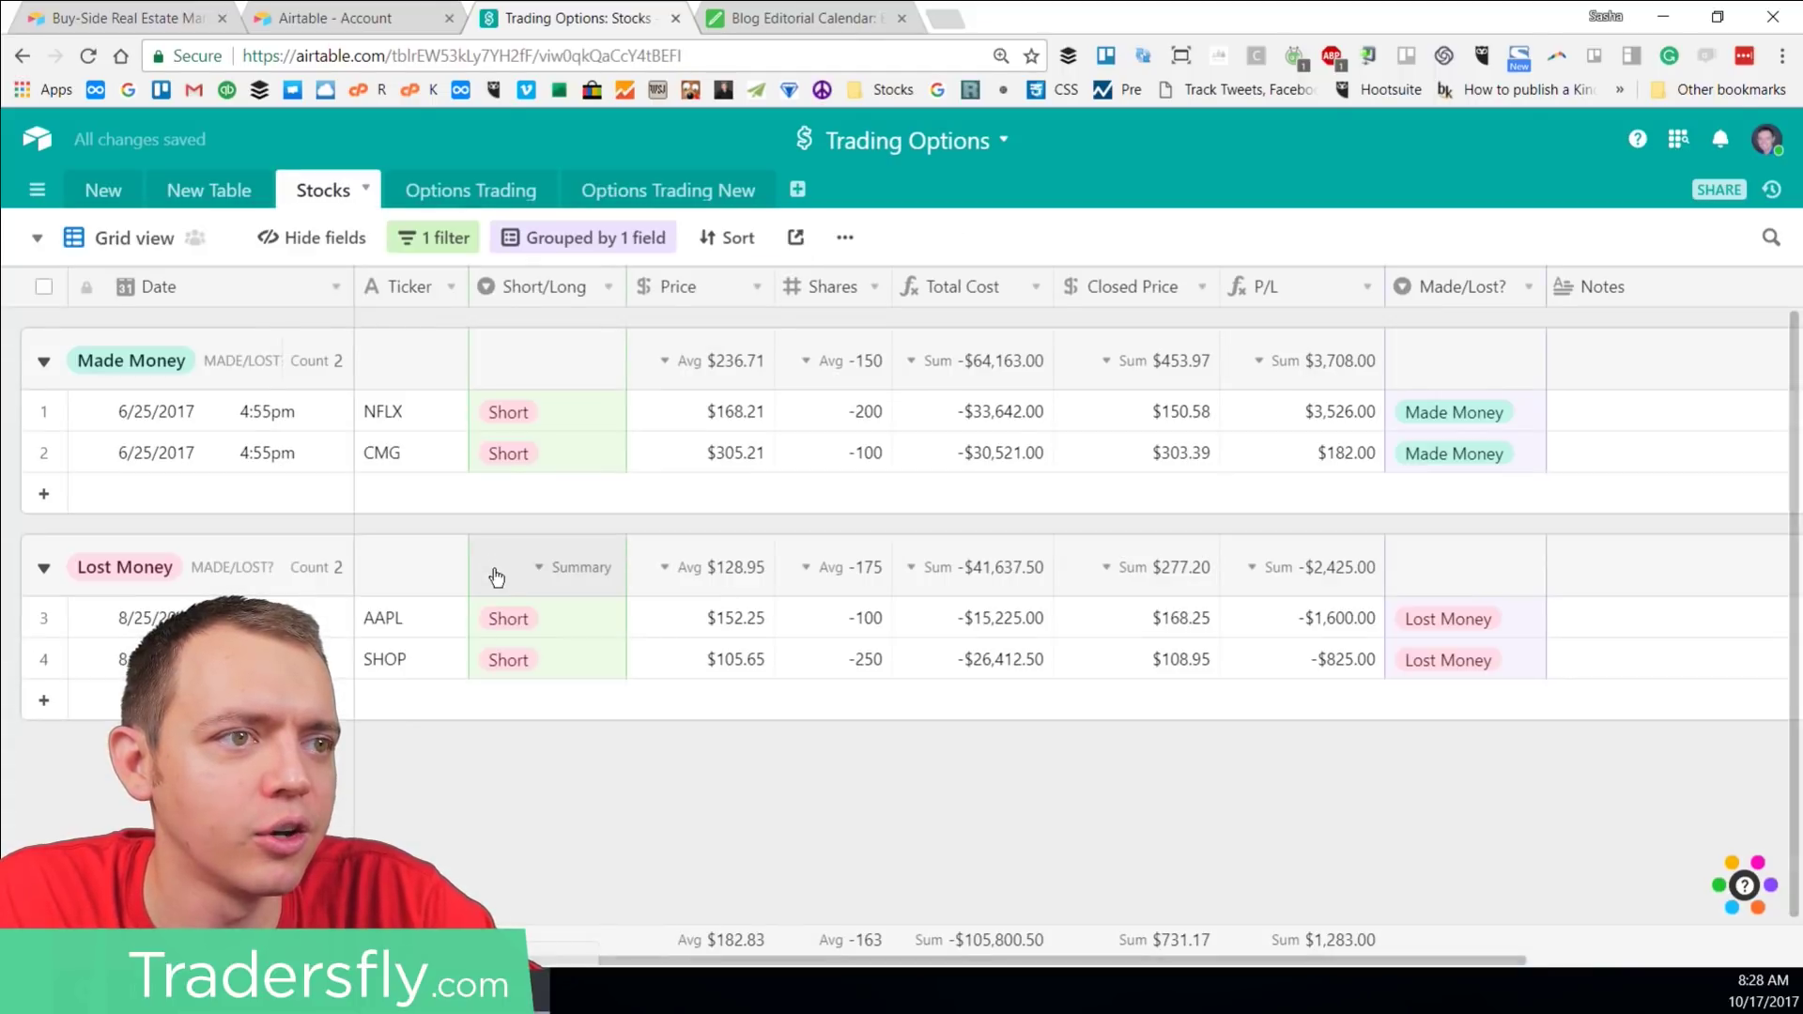
pyautogui.click(425, 218)
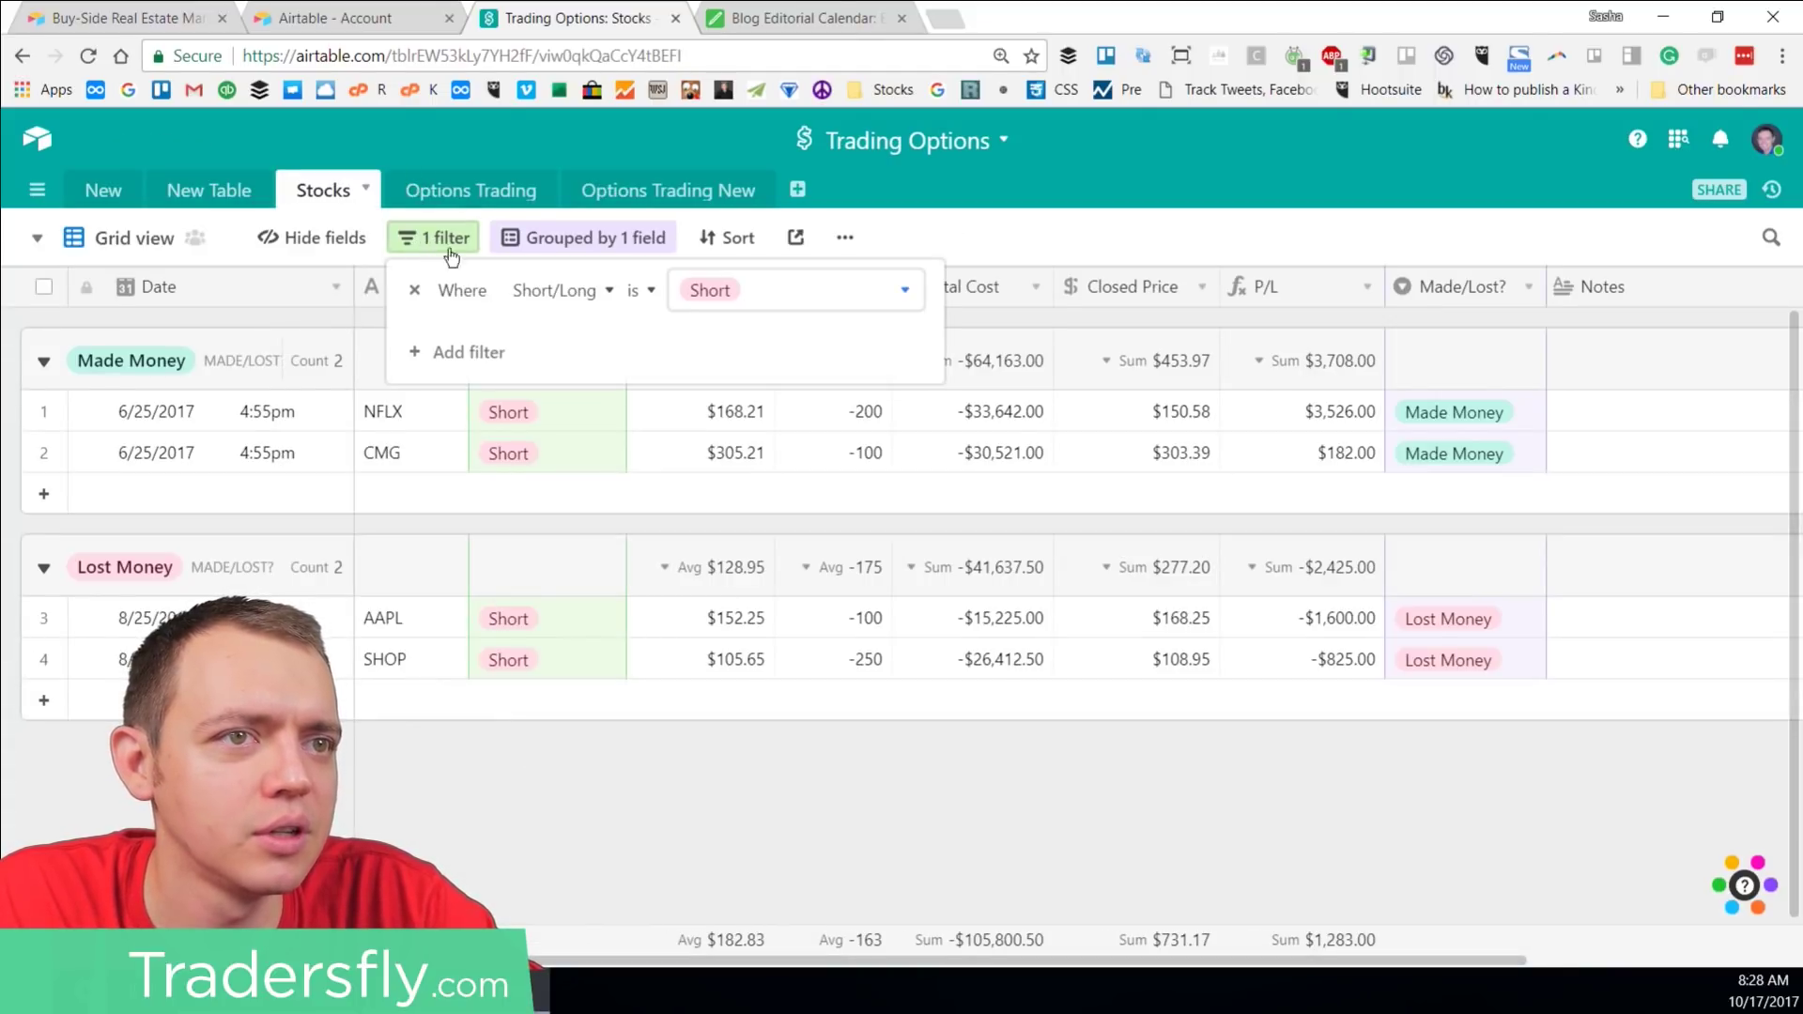
pyautogui.click(421, 291)
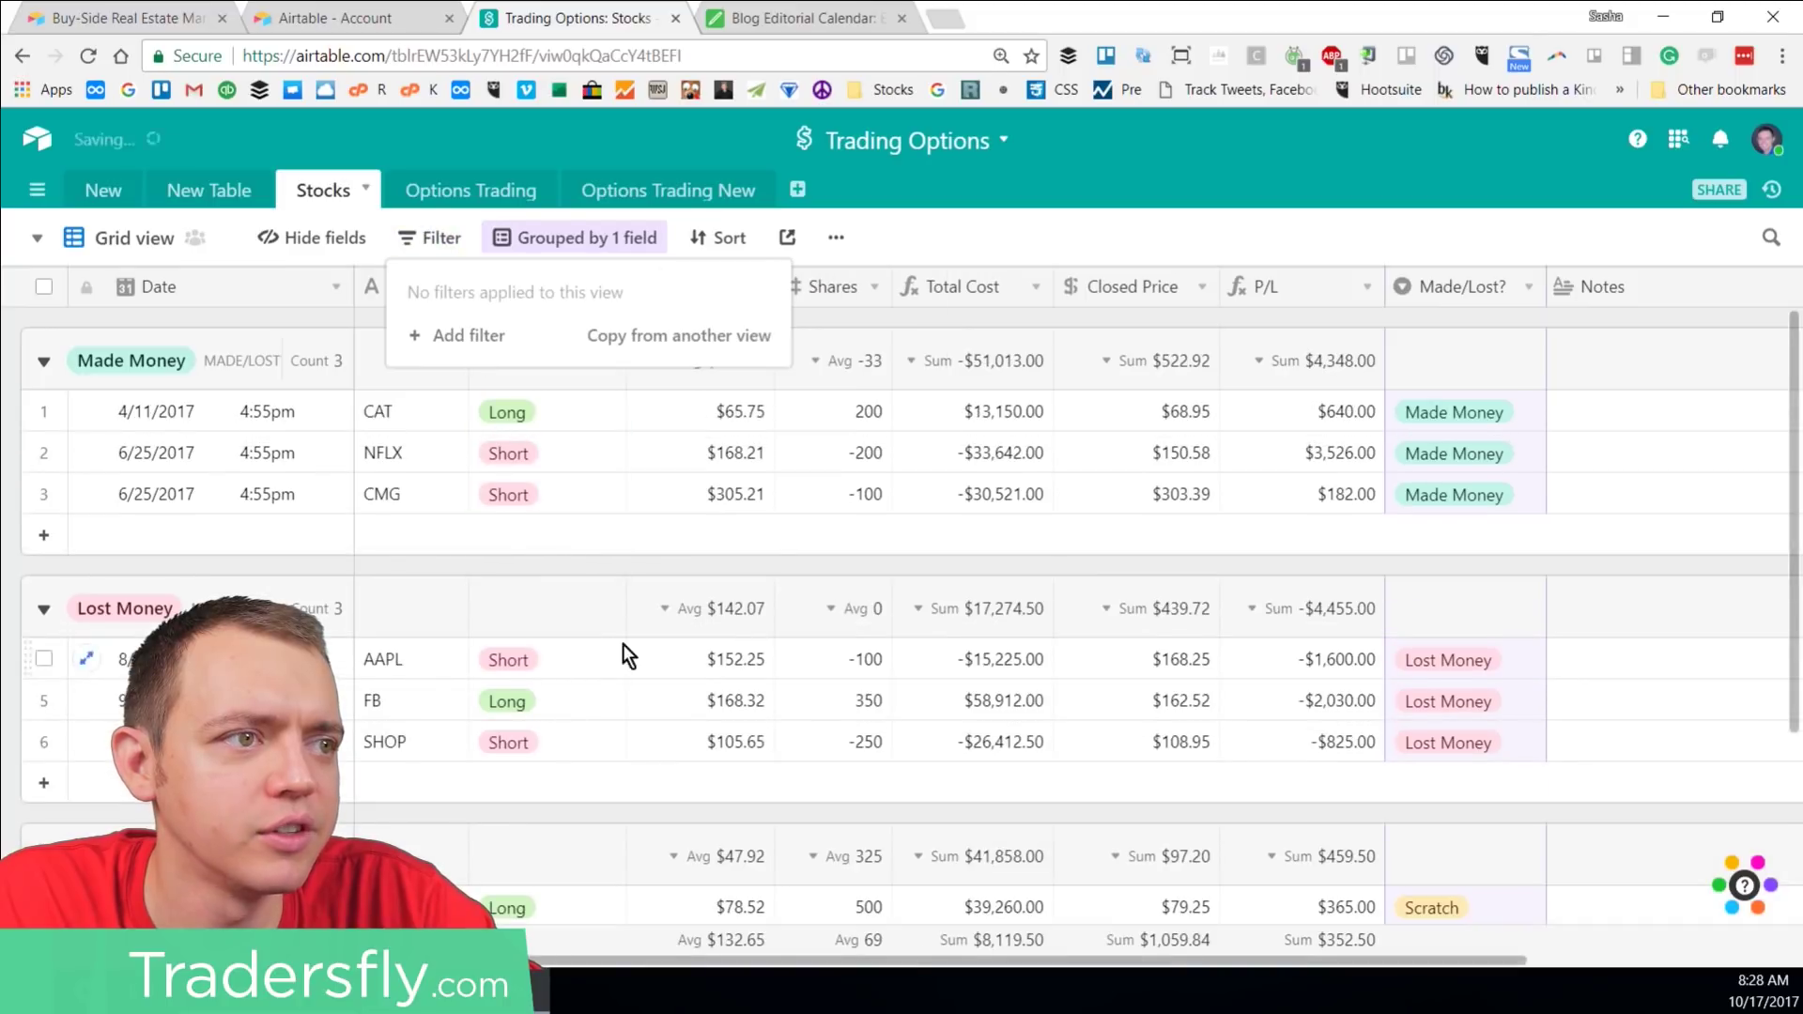
pyautogui.click(639, 570)
# Step: Switch to the Short - Made Money view and create another grid view named "Grouped"
pyautogui.click(131, 238)
pyautogui.click(132, 340)
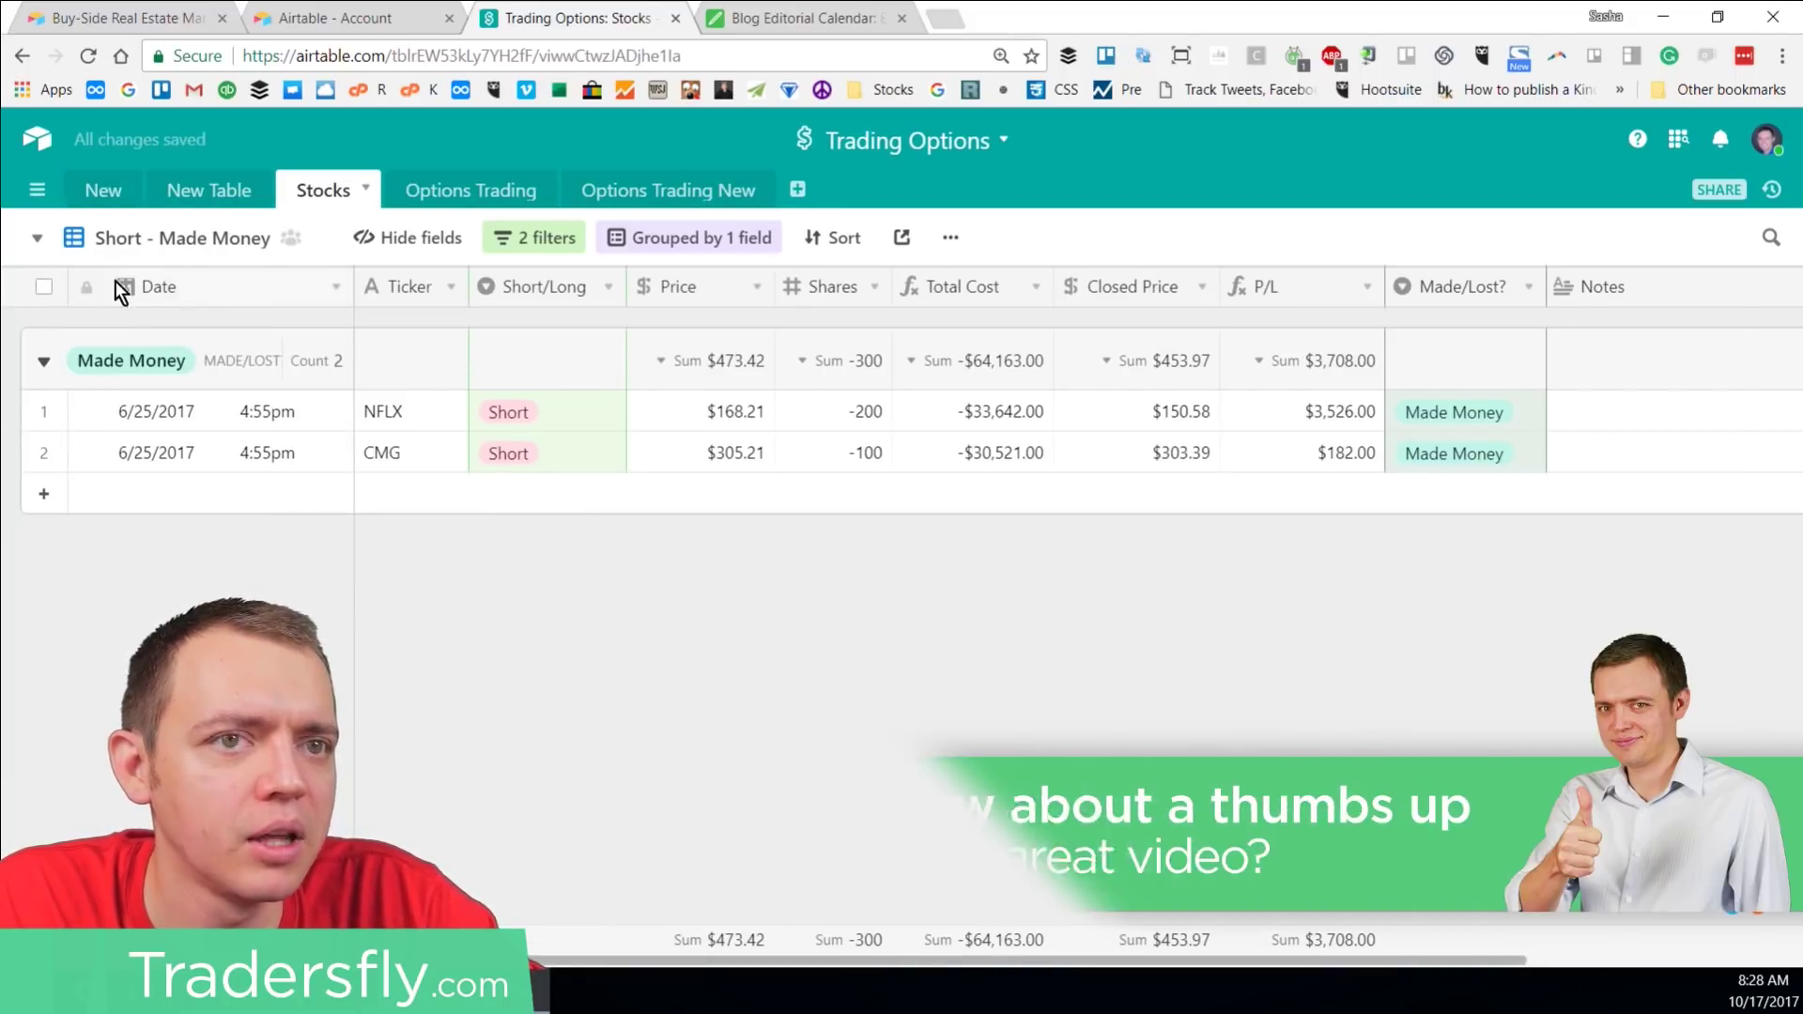
pyautogui.click(38, 238)
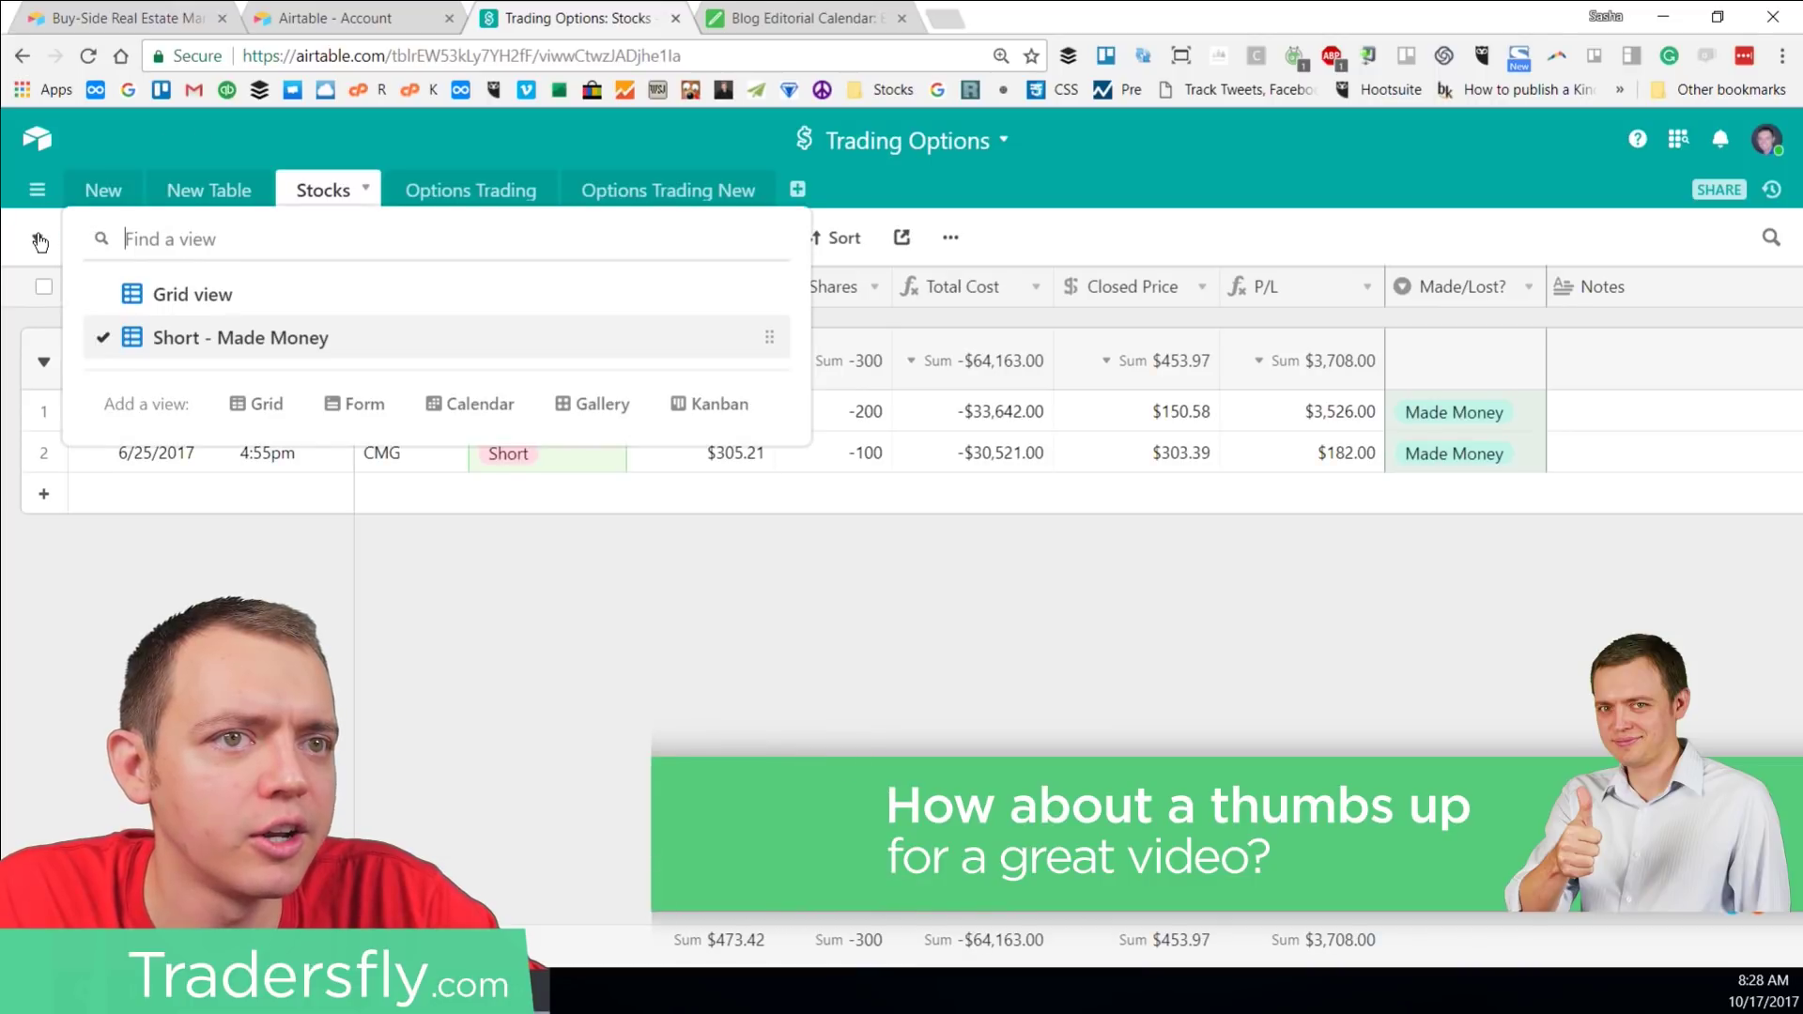
pyautogui.click(258, 404)
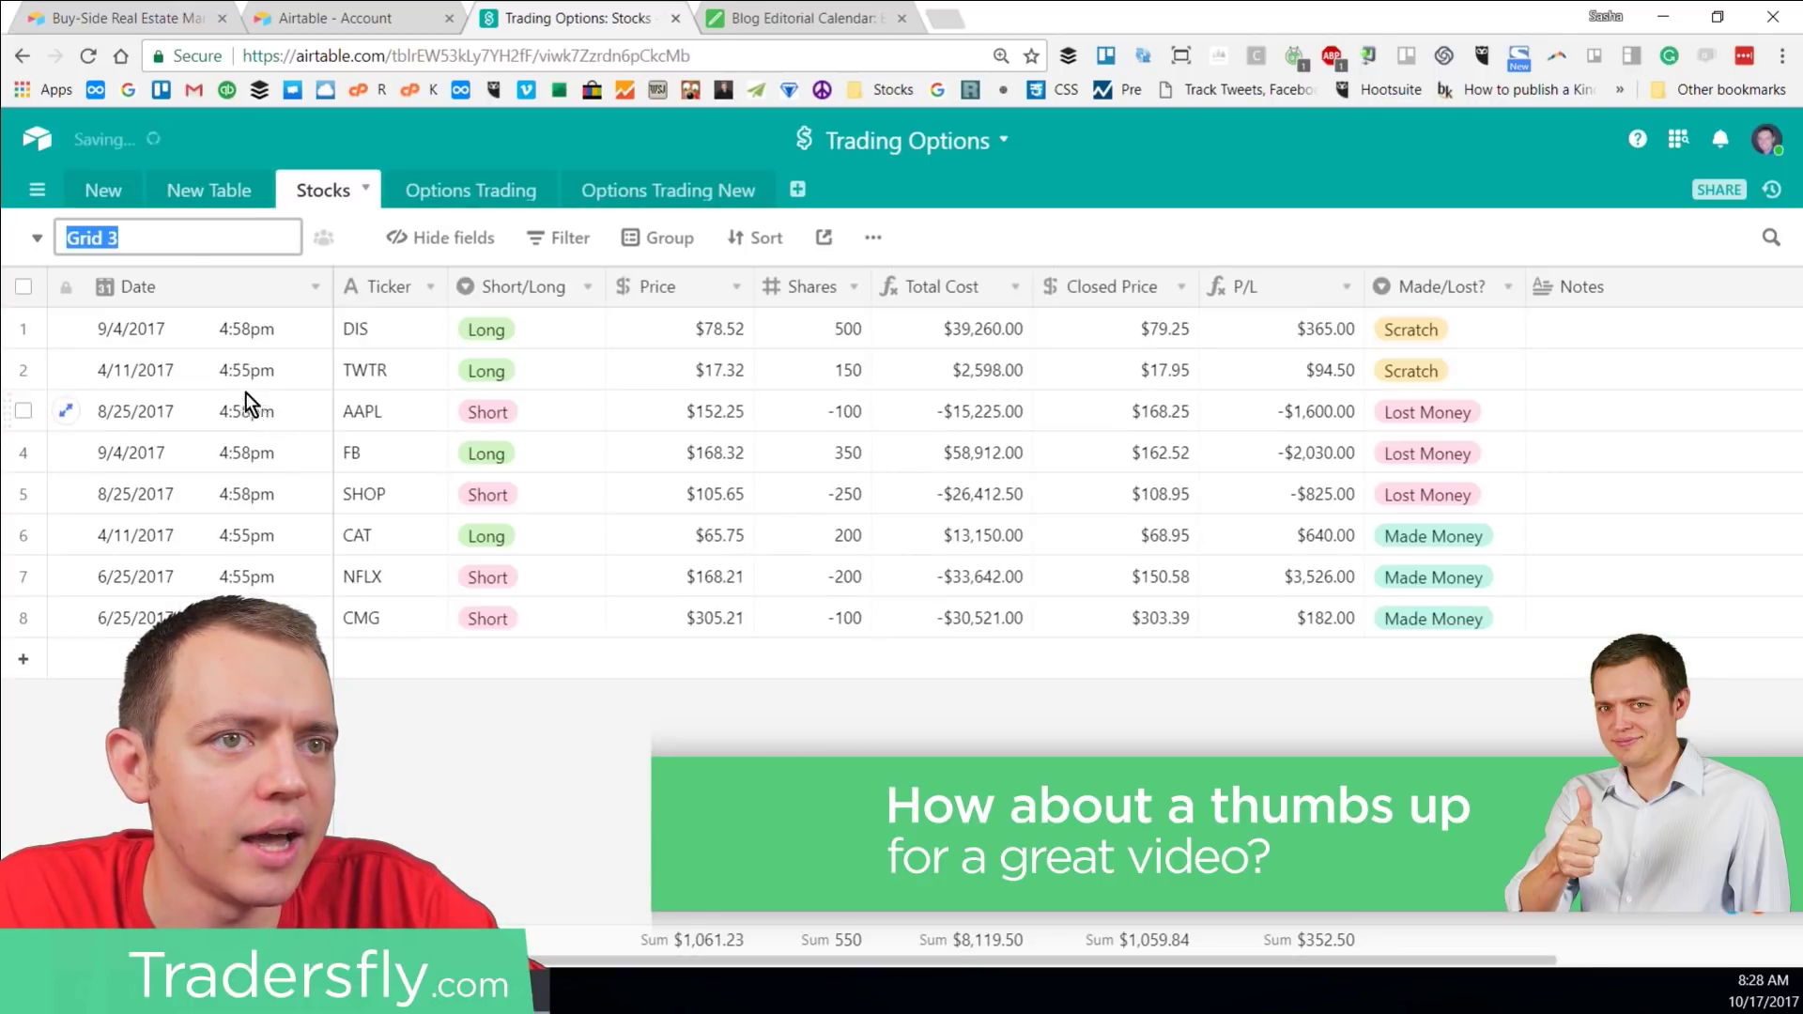
pyautogui.write('Grouped')
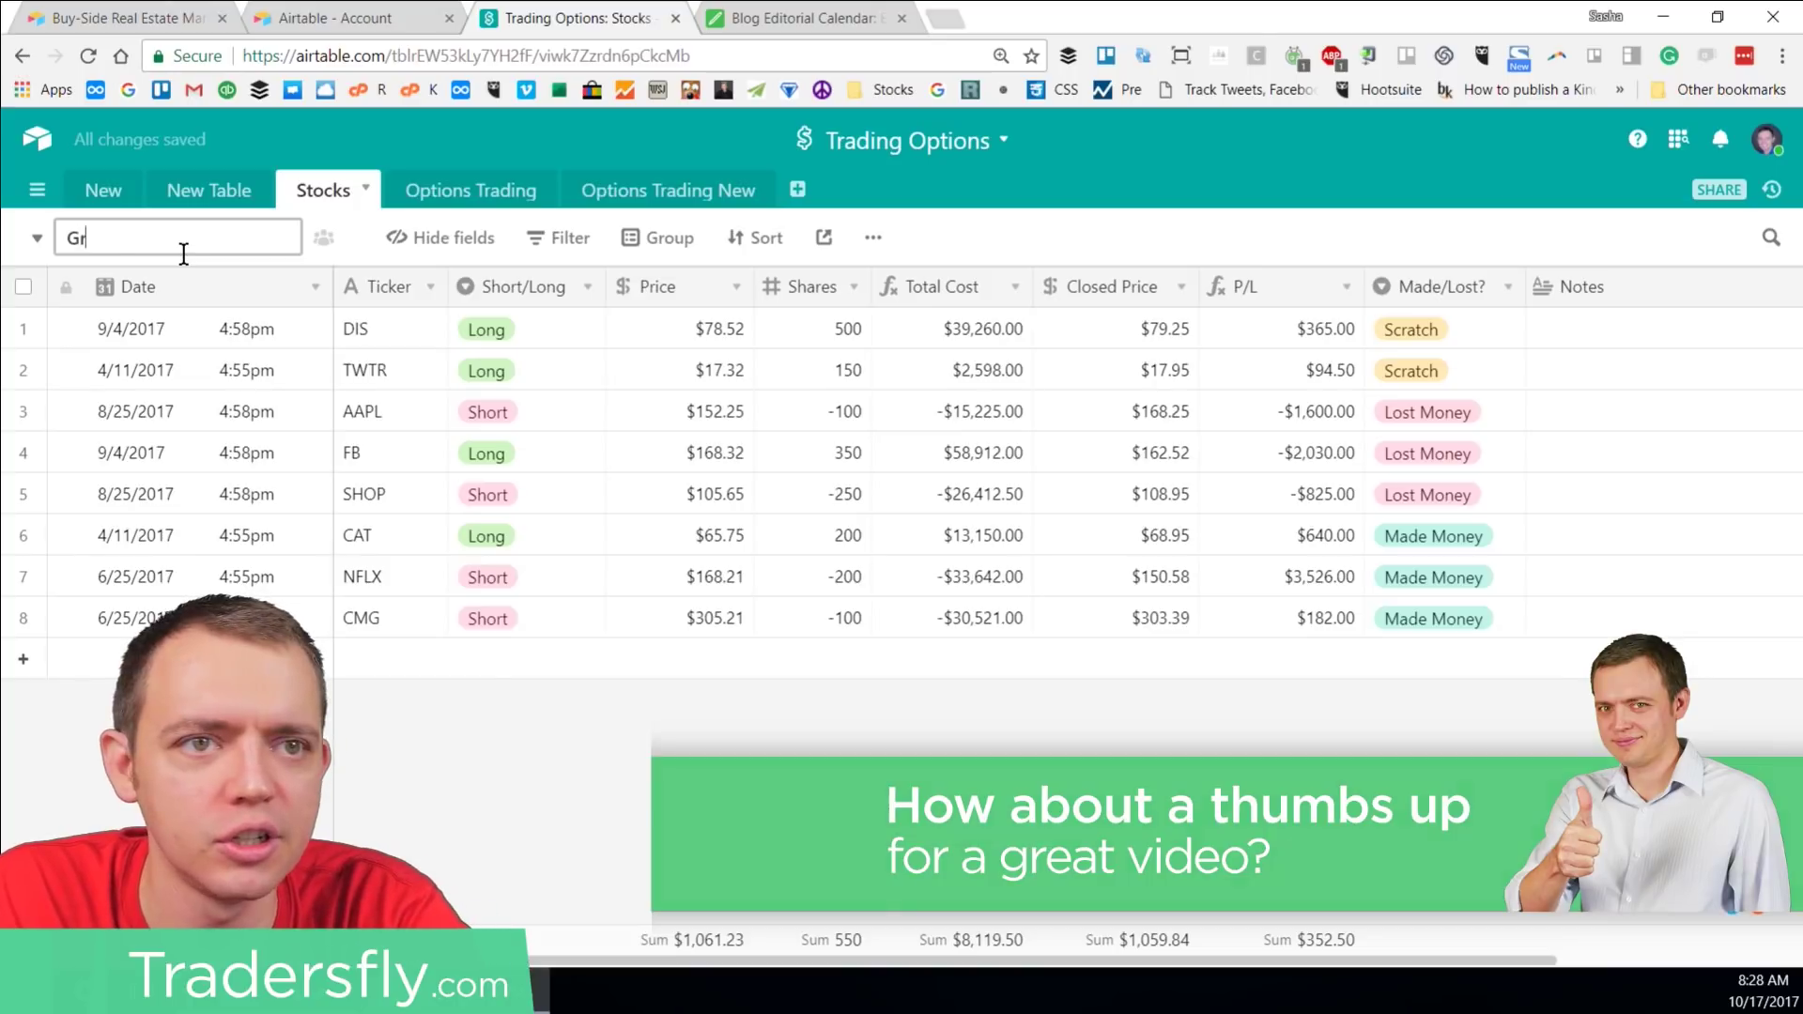
pyautogui.press('Return')
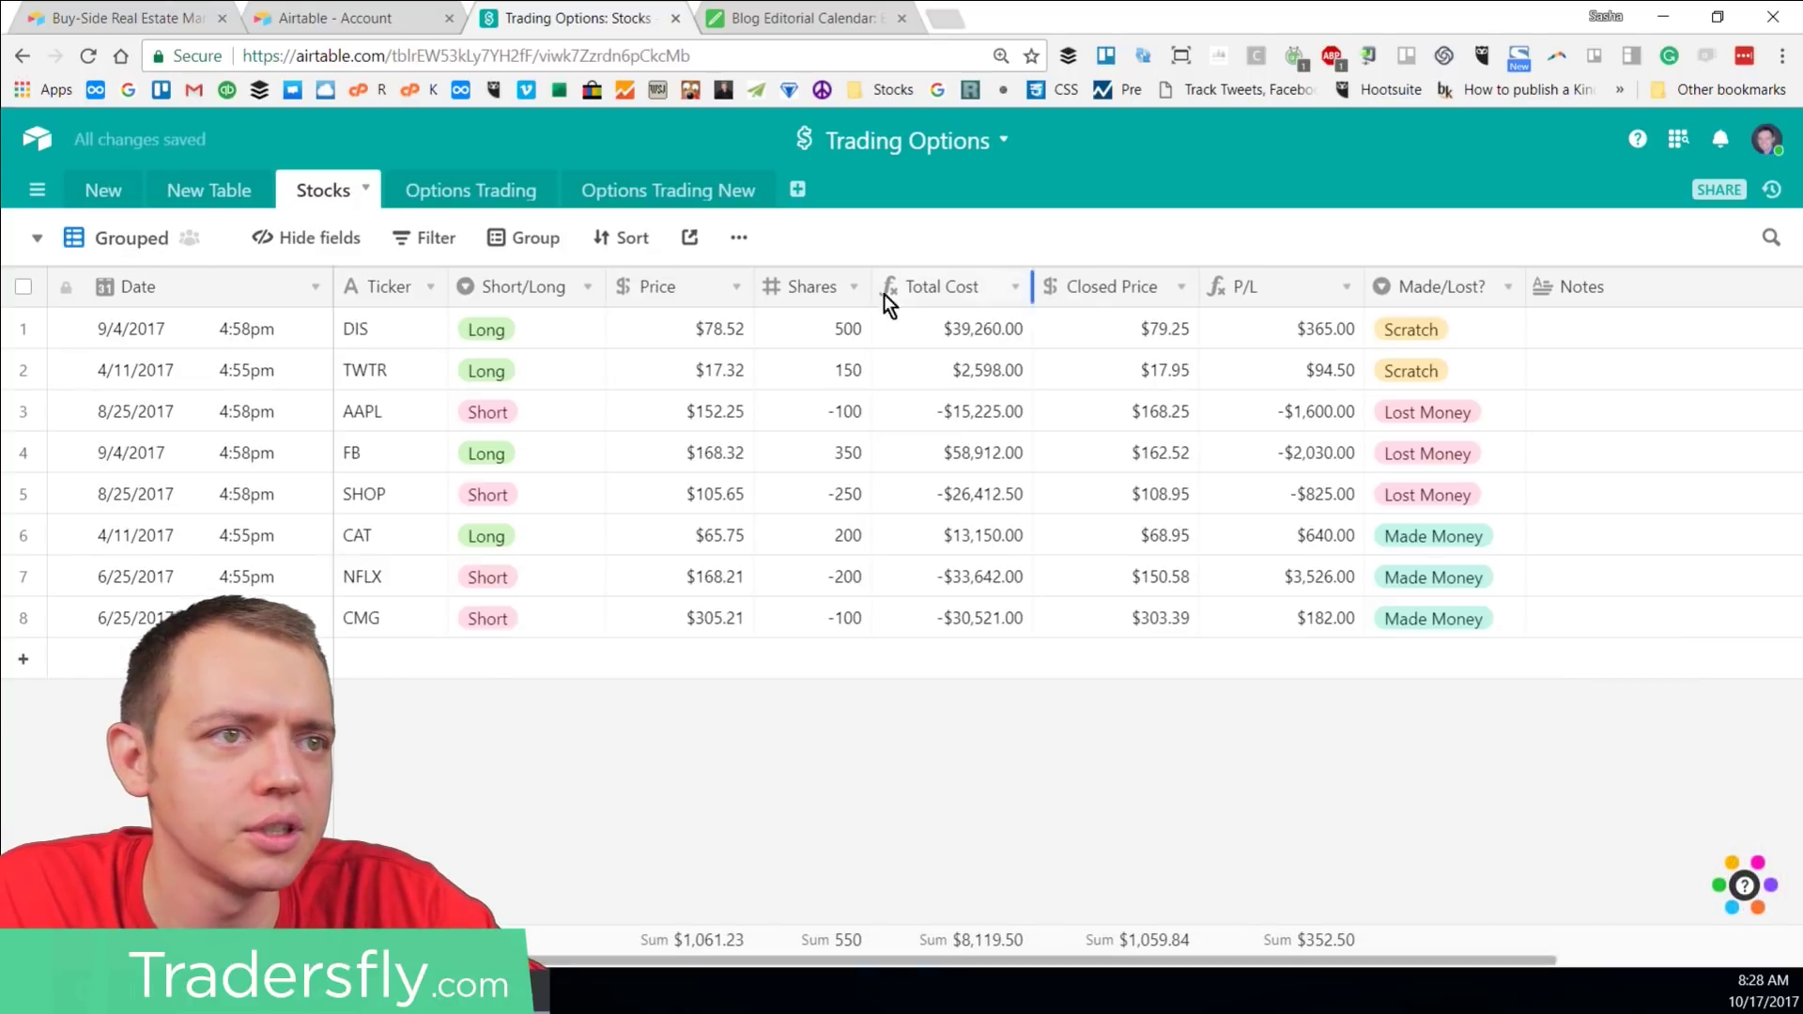
# Step: Group the records in the Grouped view by the Short/Long field and look over both groups
pyautogui.click(533, 238)
pyautogui.click(608, 348)
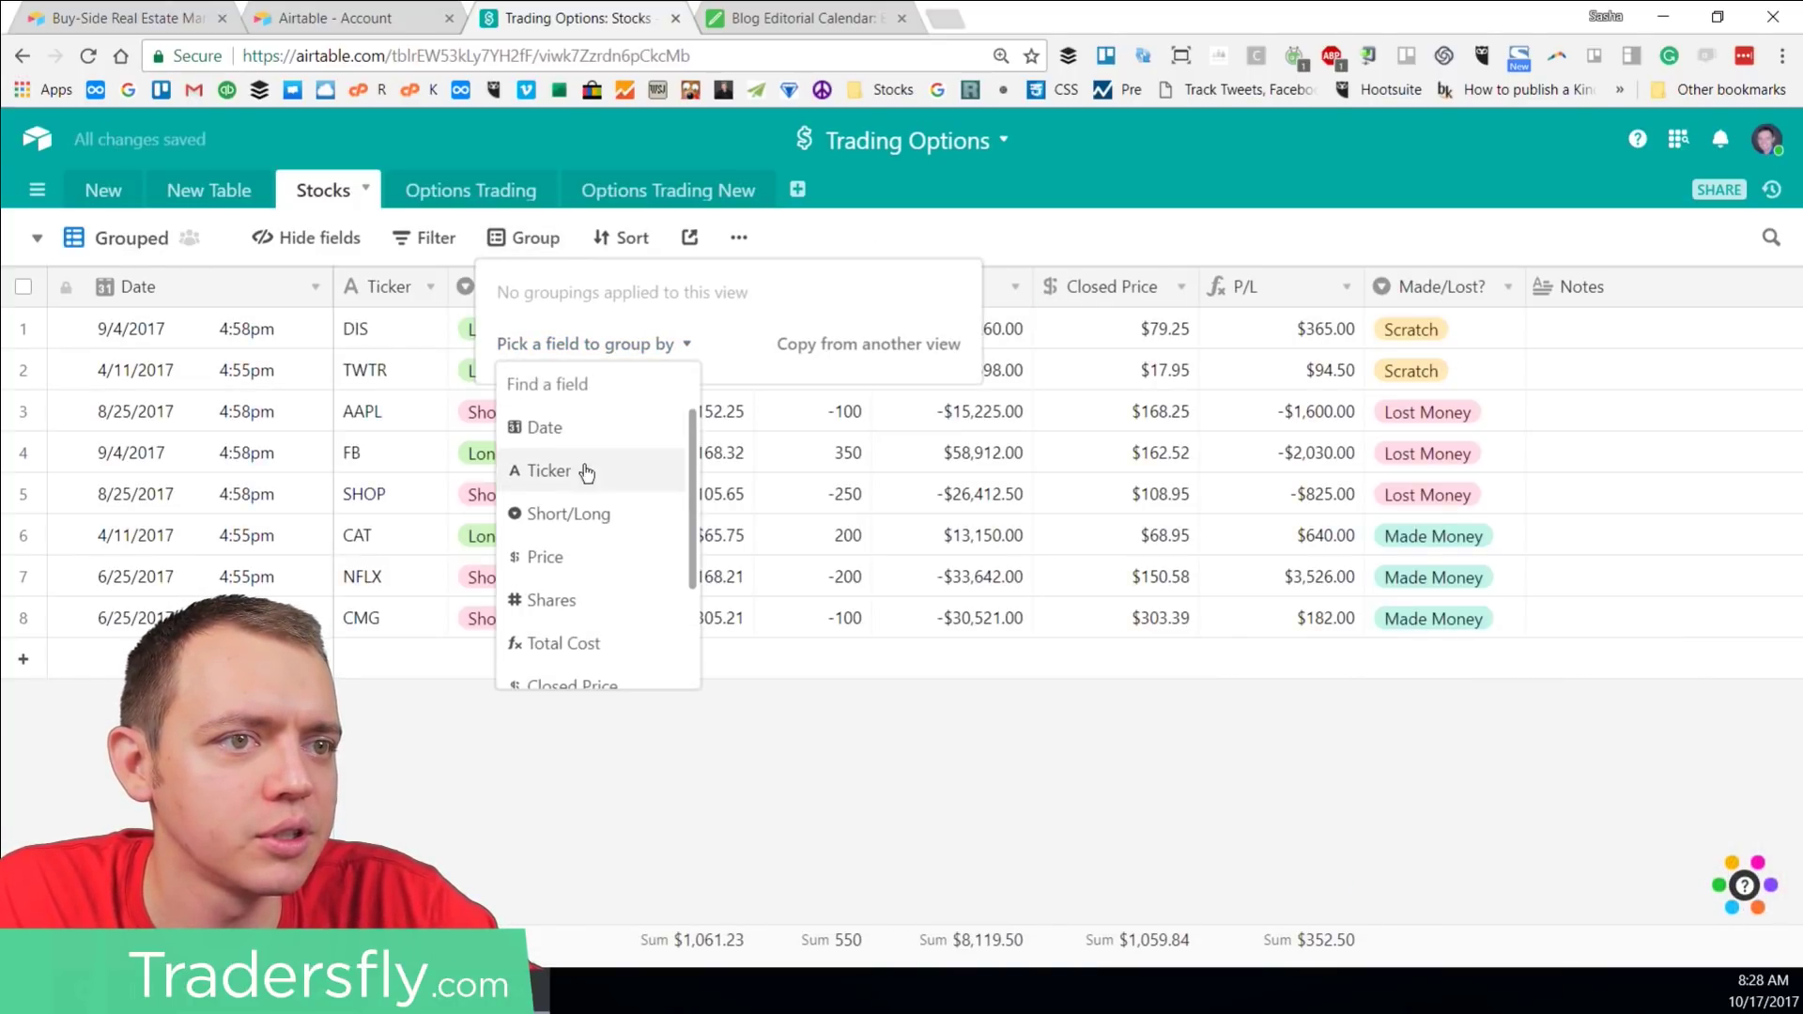
pyautogui.click(578, 514)
pyautogui.click(644, 604)
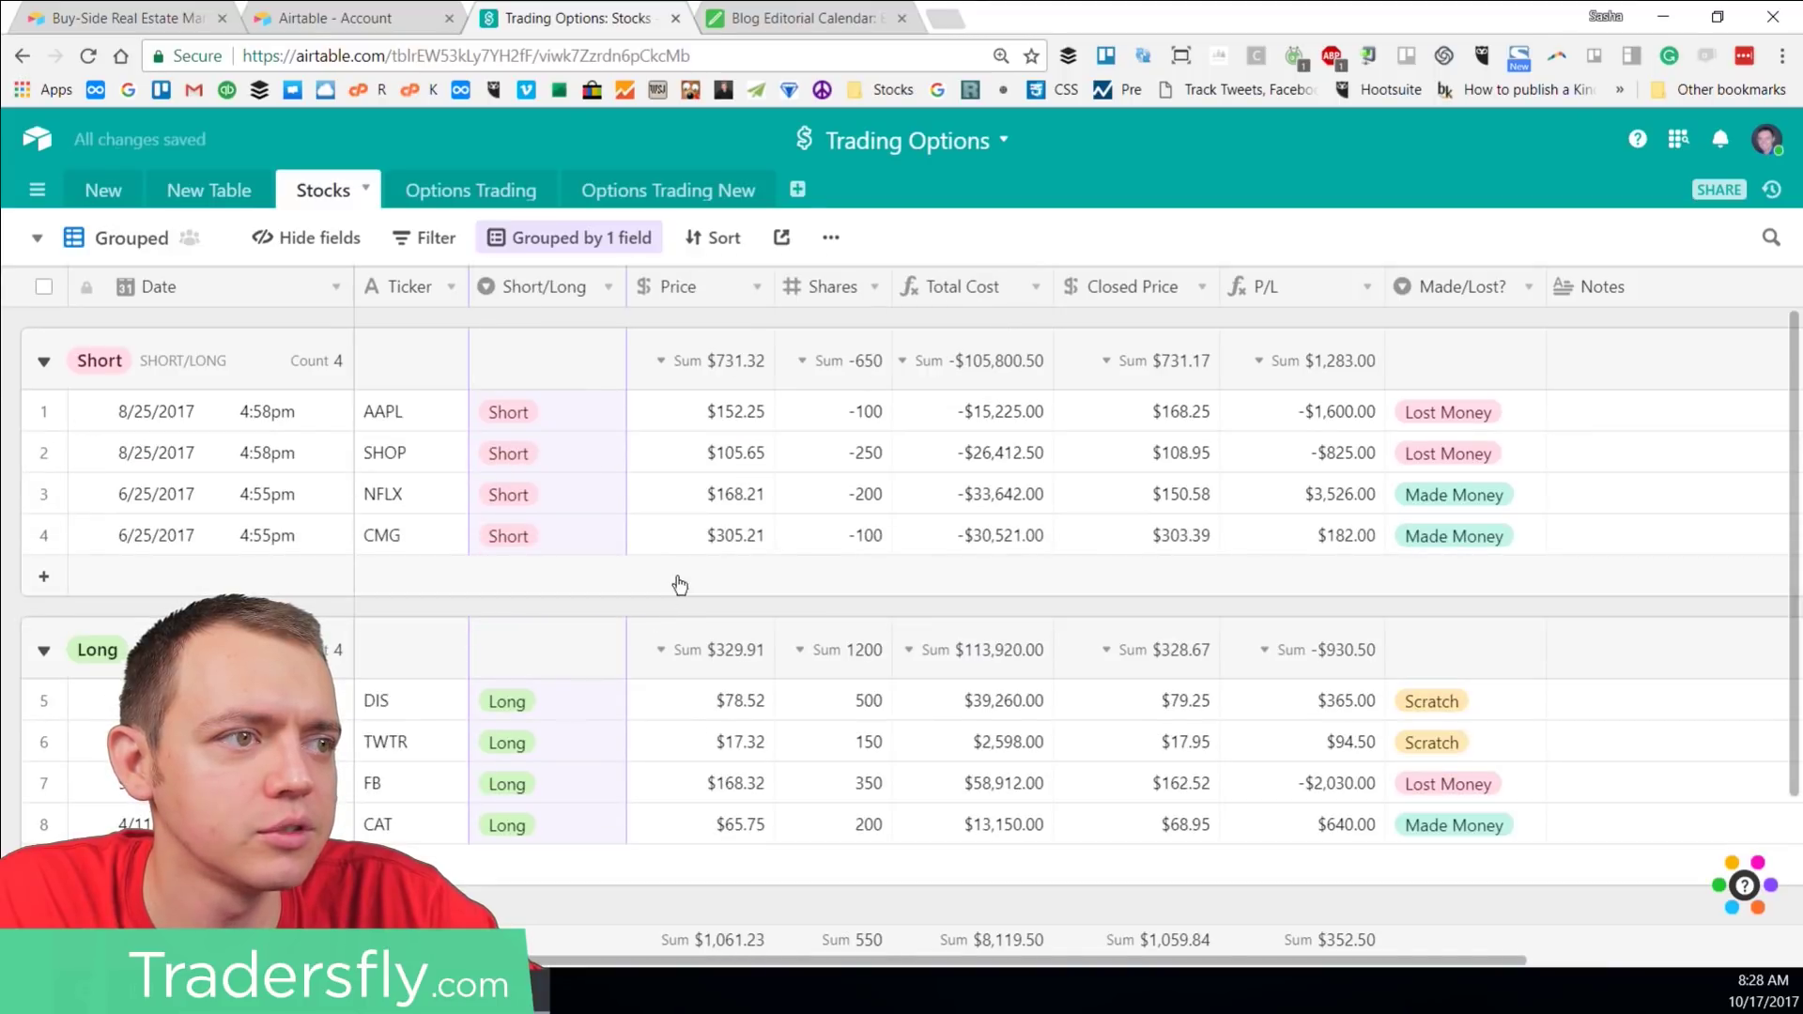
pyautogui.scroll(-2, 564, 769)
pyautogui.scroll(2, 558, 768)
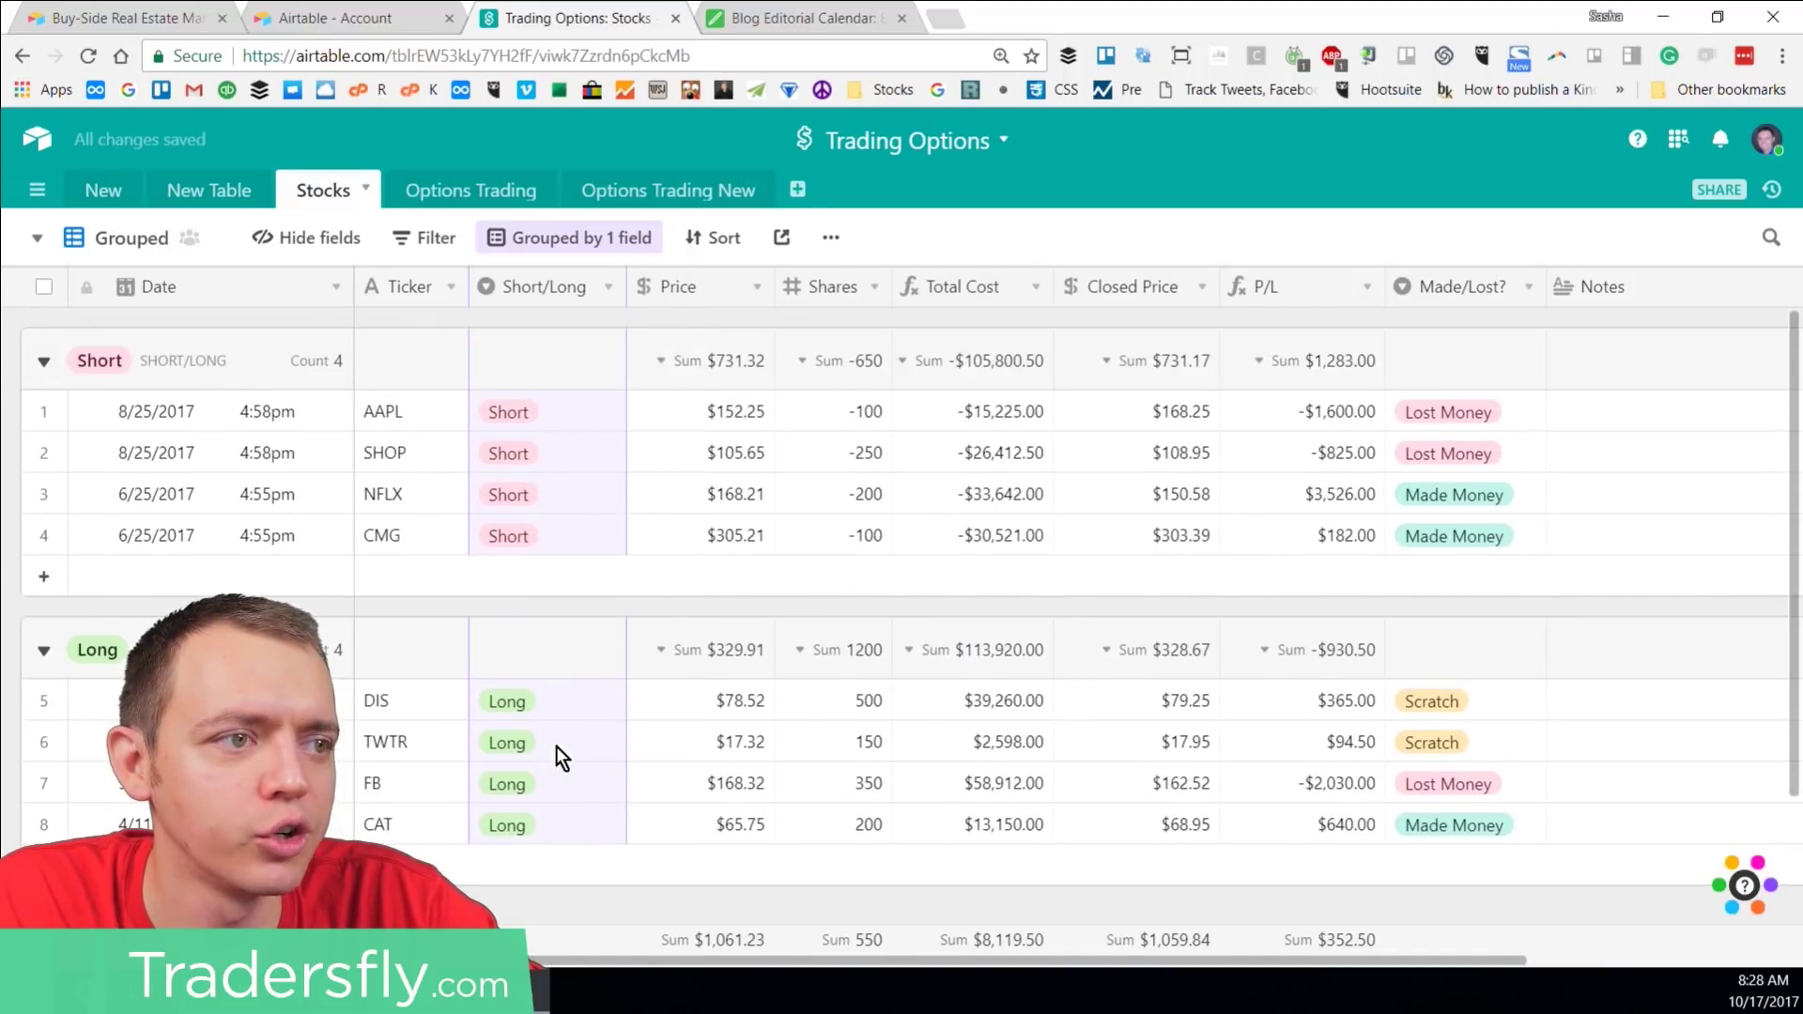
# Step: Add Made/Lost? as a second grouping level under Short/Long in the Grouped view
pyautogui.click(570, 246)
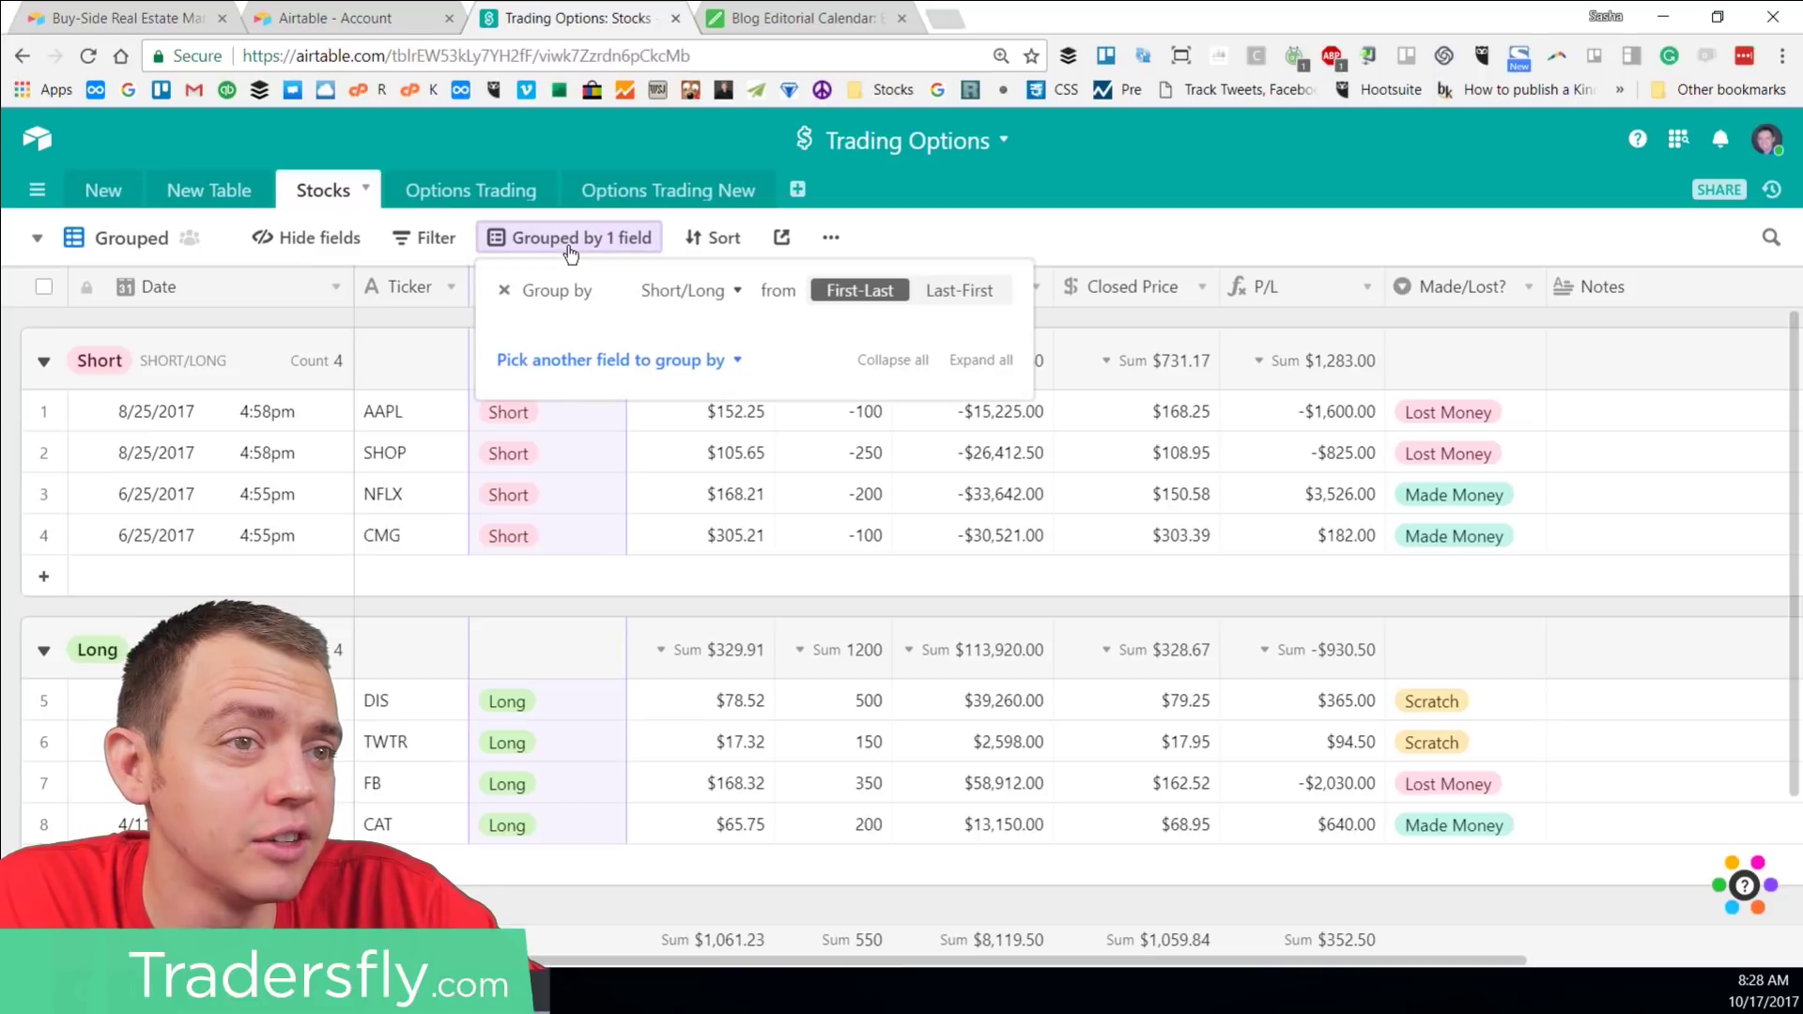
pyautogui.click(646, 367)
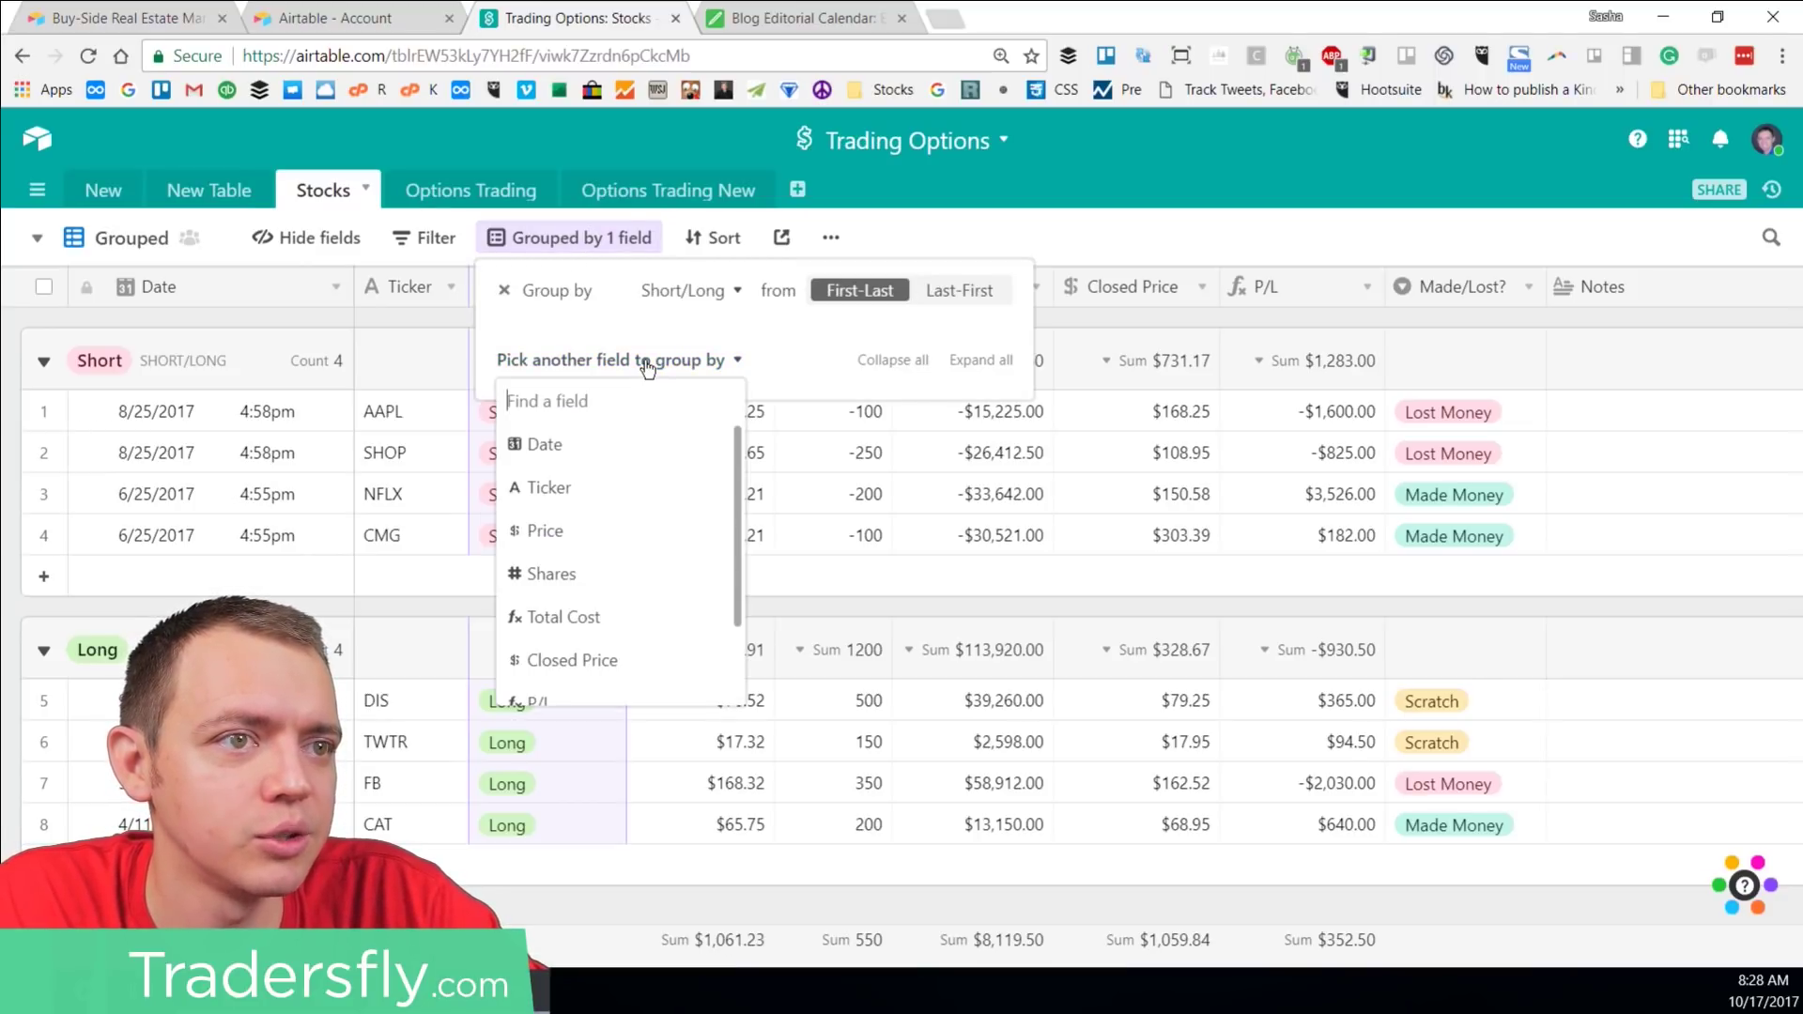
pyautogui.scroll(-2, 616, 655)
pyautogui.click(613, 648)
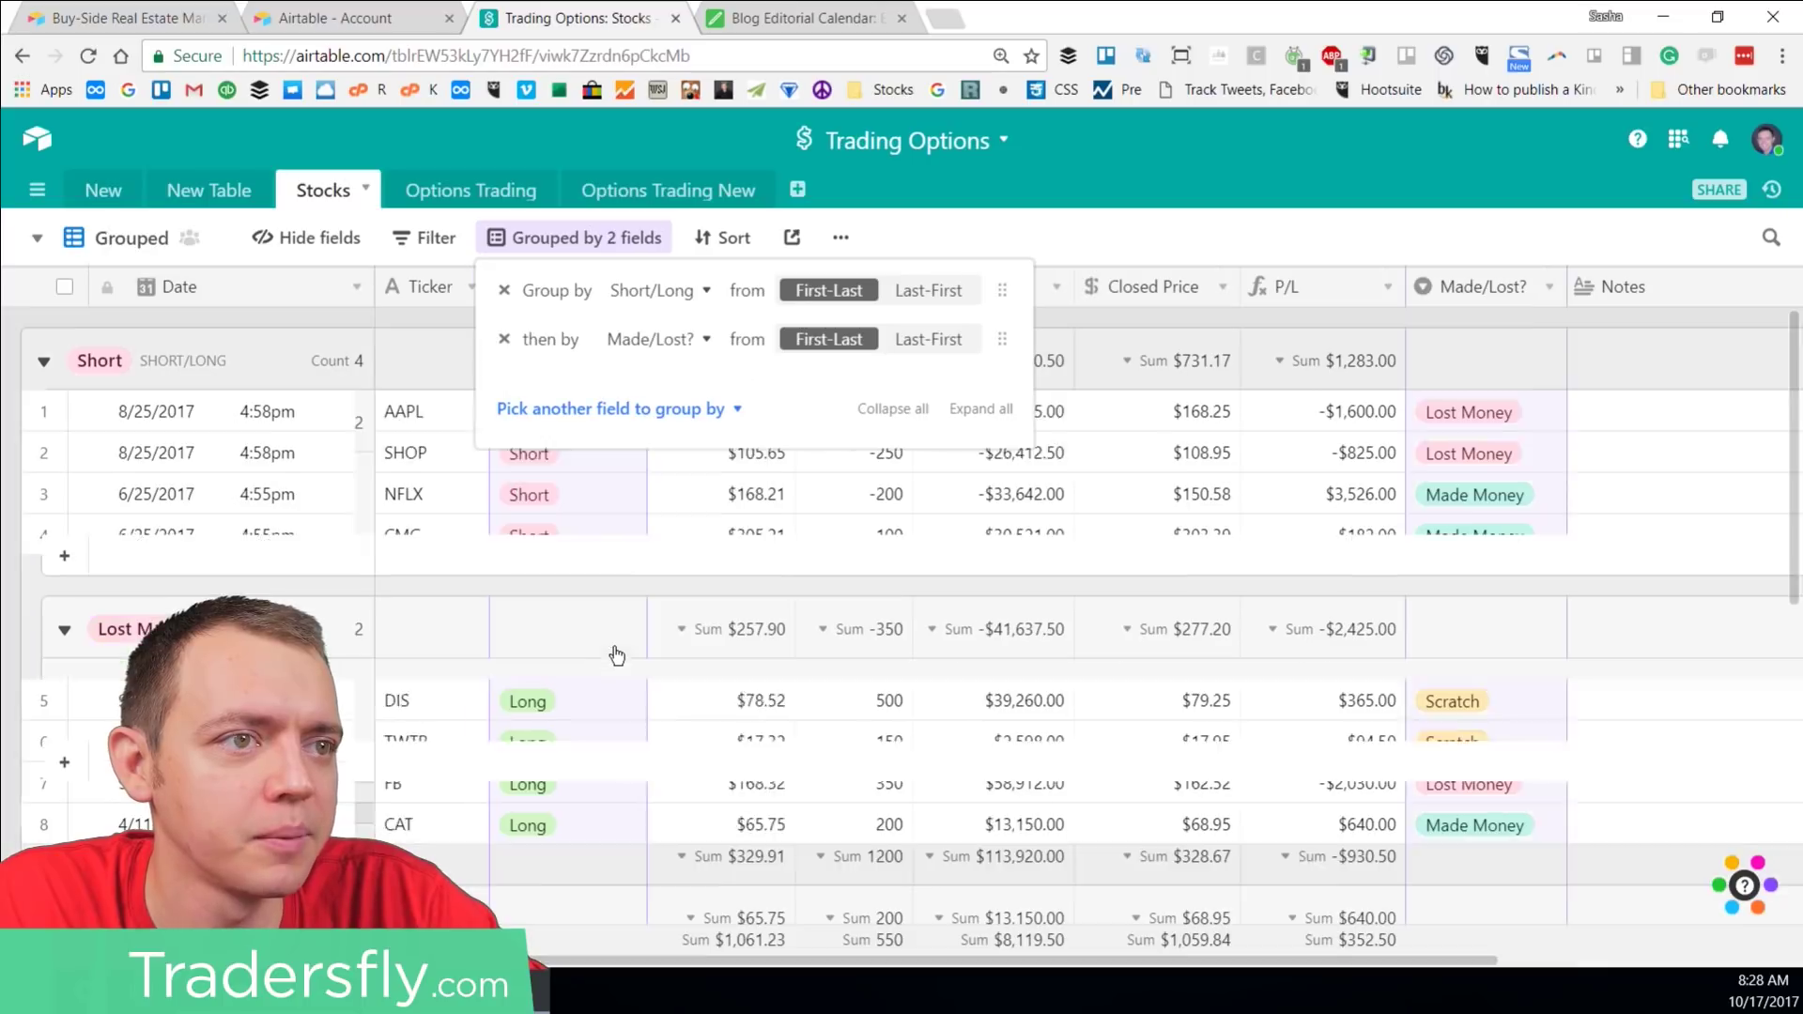
# Step: Look over the nested Short/Long and Made/Lost? groups in the Grouped view and briefly check the Options Trading table
pyautogui.click(571, 583)
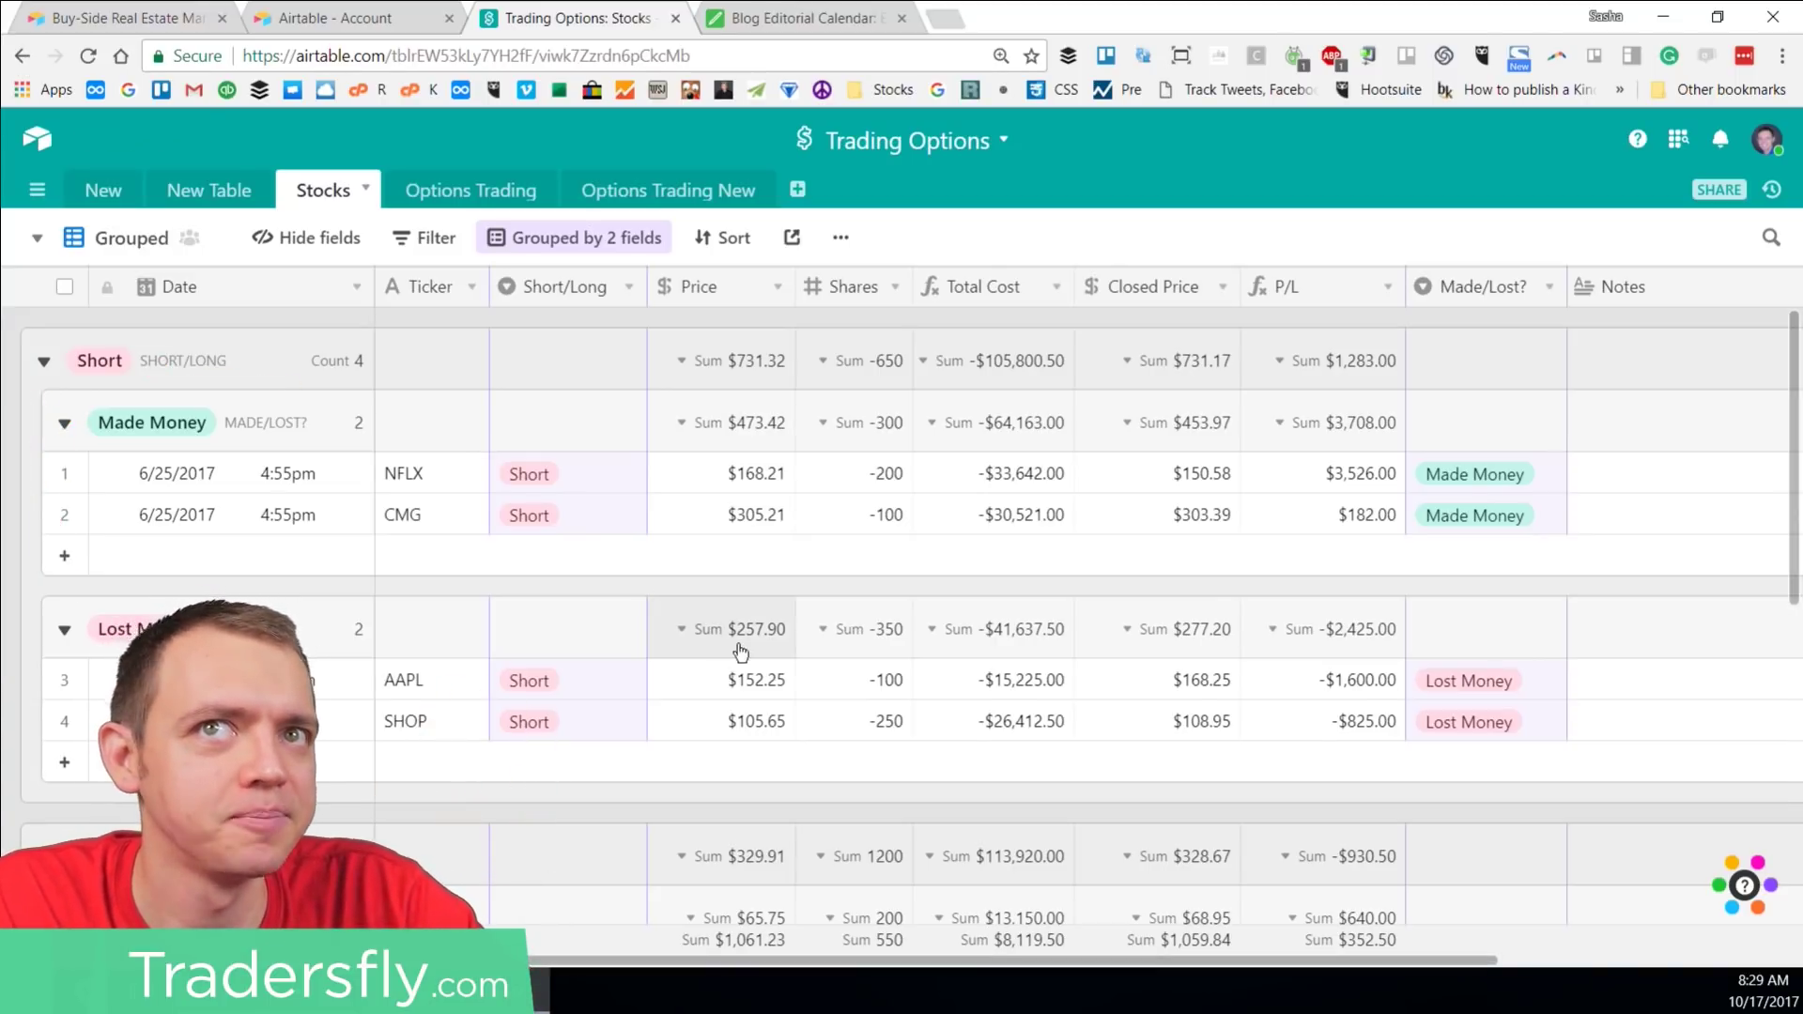
pyautogui.scroll(-3, 738, 653)
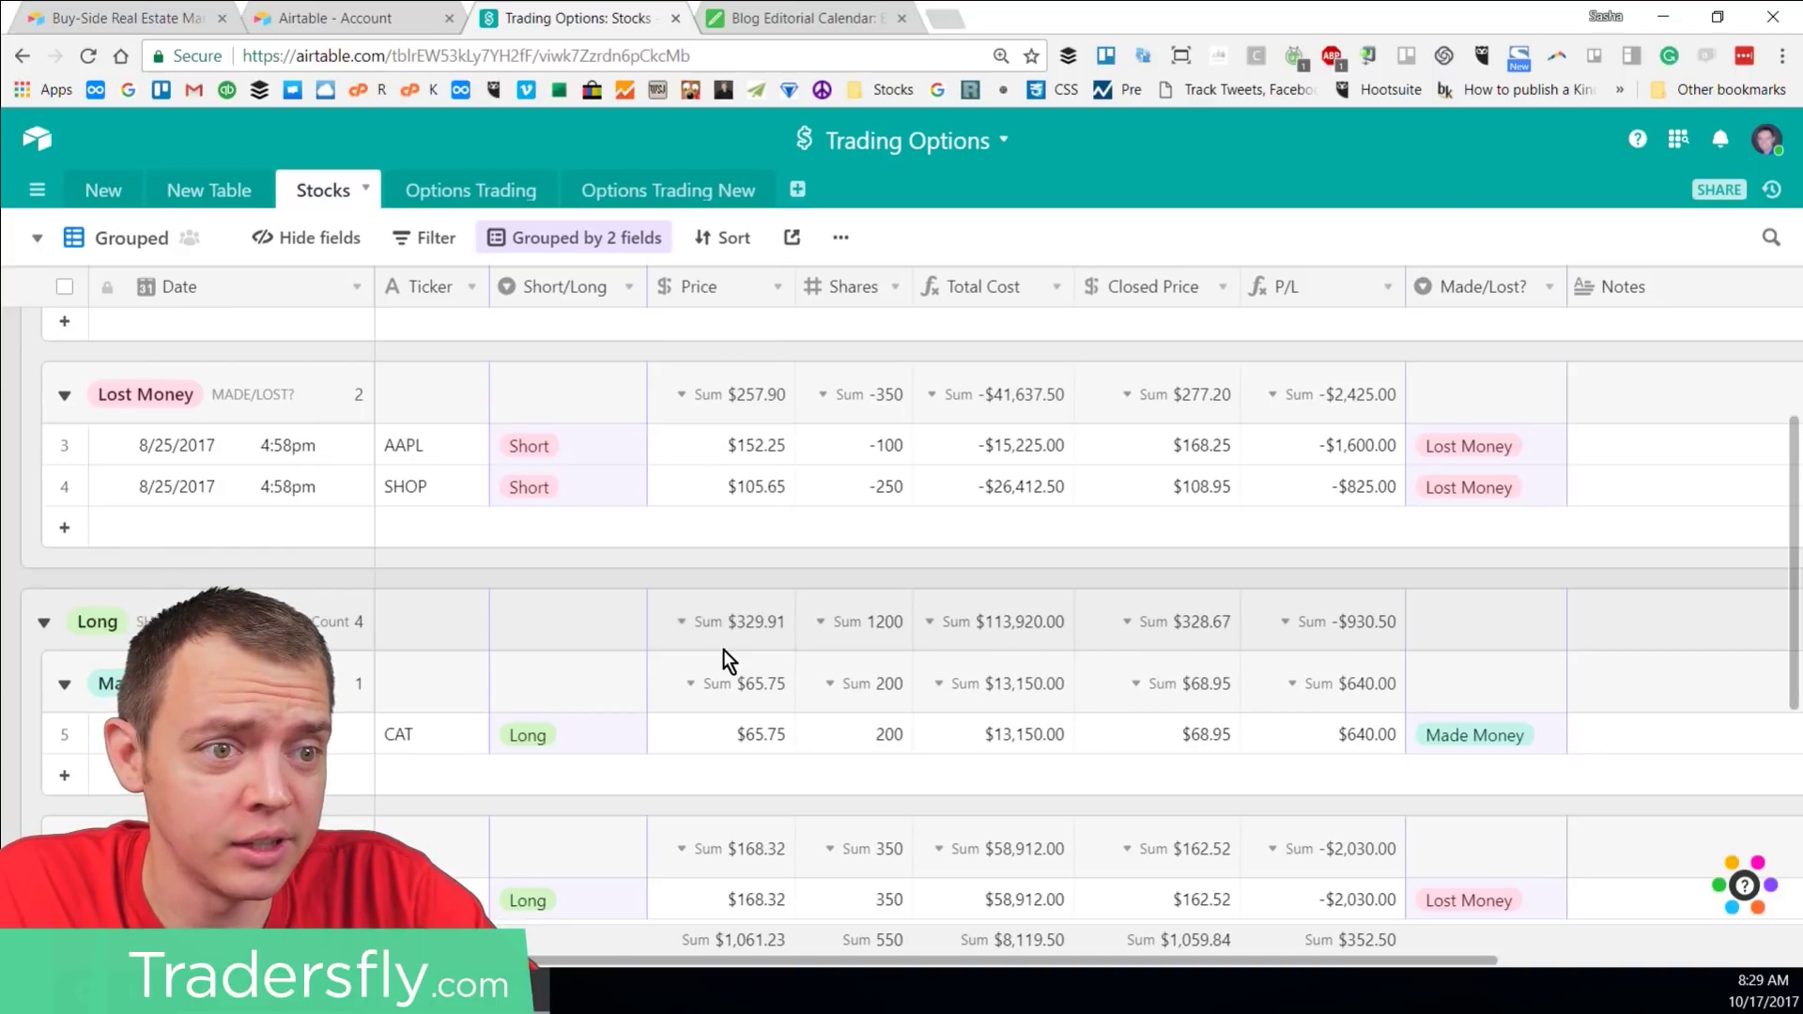
pyautogui.scroll(3, 723, 650)
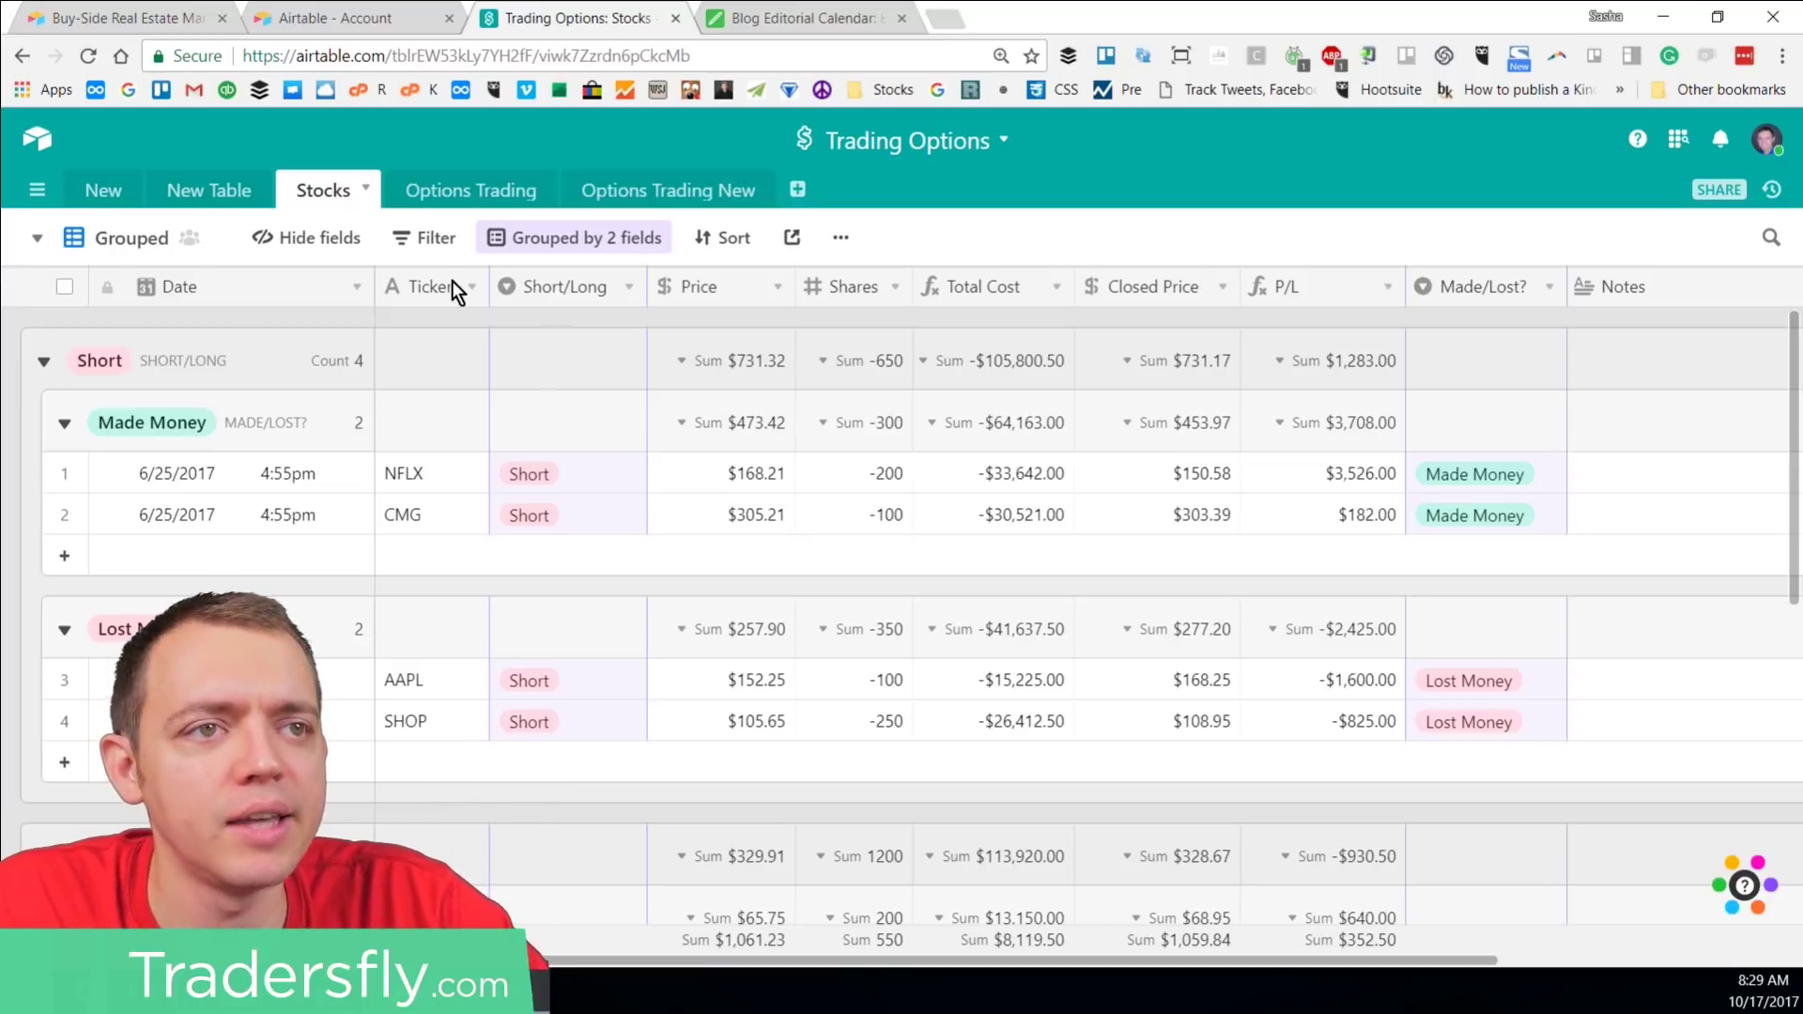
pyautogui.click(479, 195)
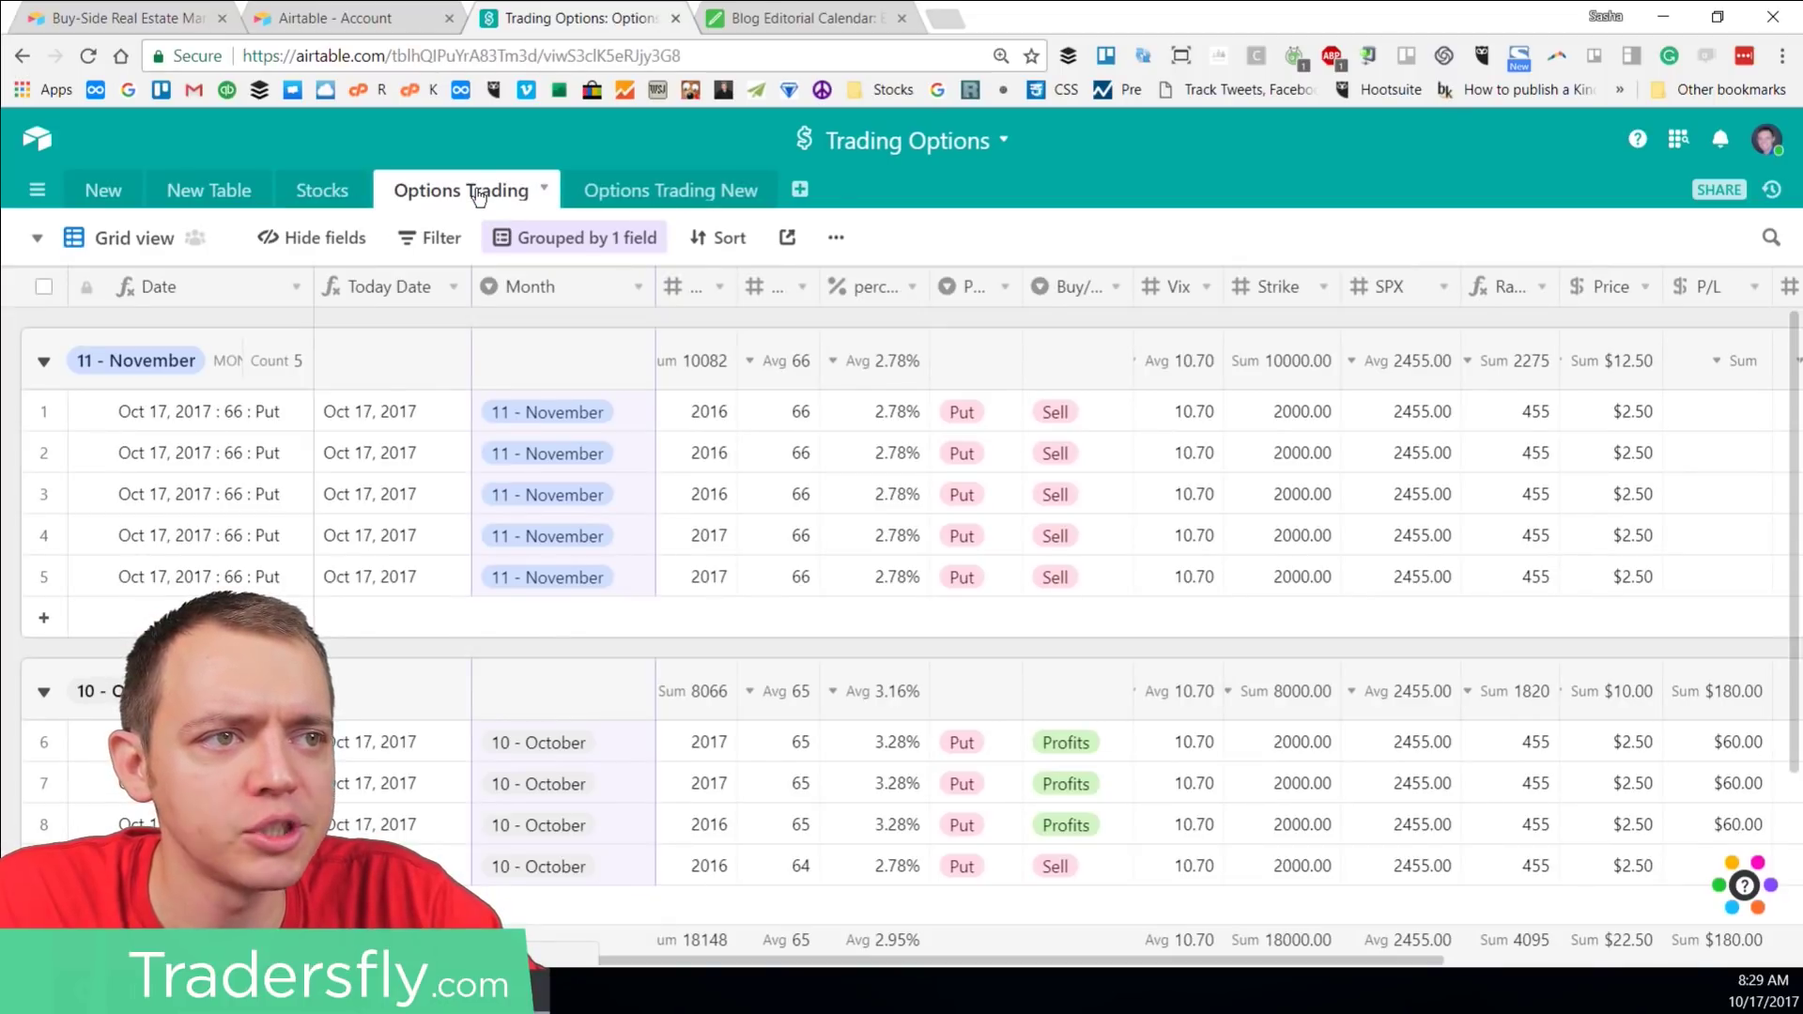
pyautogui.click(330, 193)
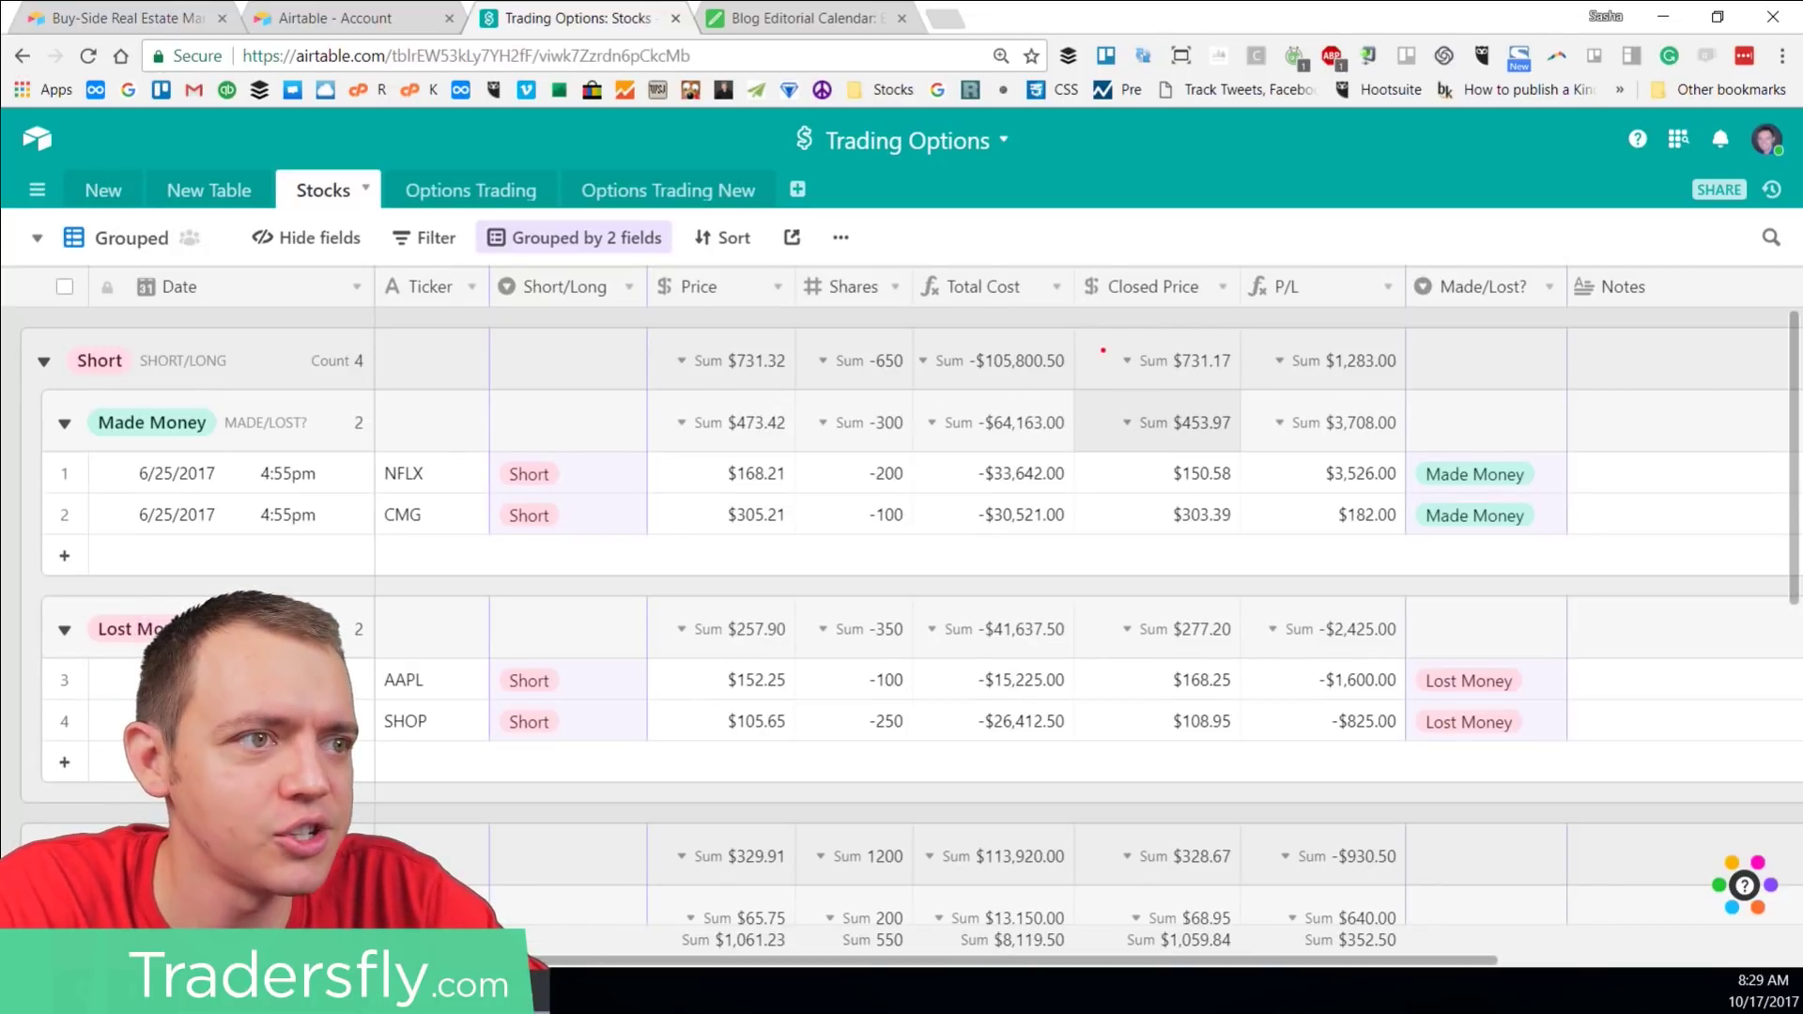
# Step: Set the Closed Price group summary in the Grouped view of the Stocks table to Average
pyautogui.moveTo(1093, 338); pyautogui.dragTo(1242, 384)
pyautogui.moveTo(1097, 394); pyautogui.dragTo(1243, 442)
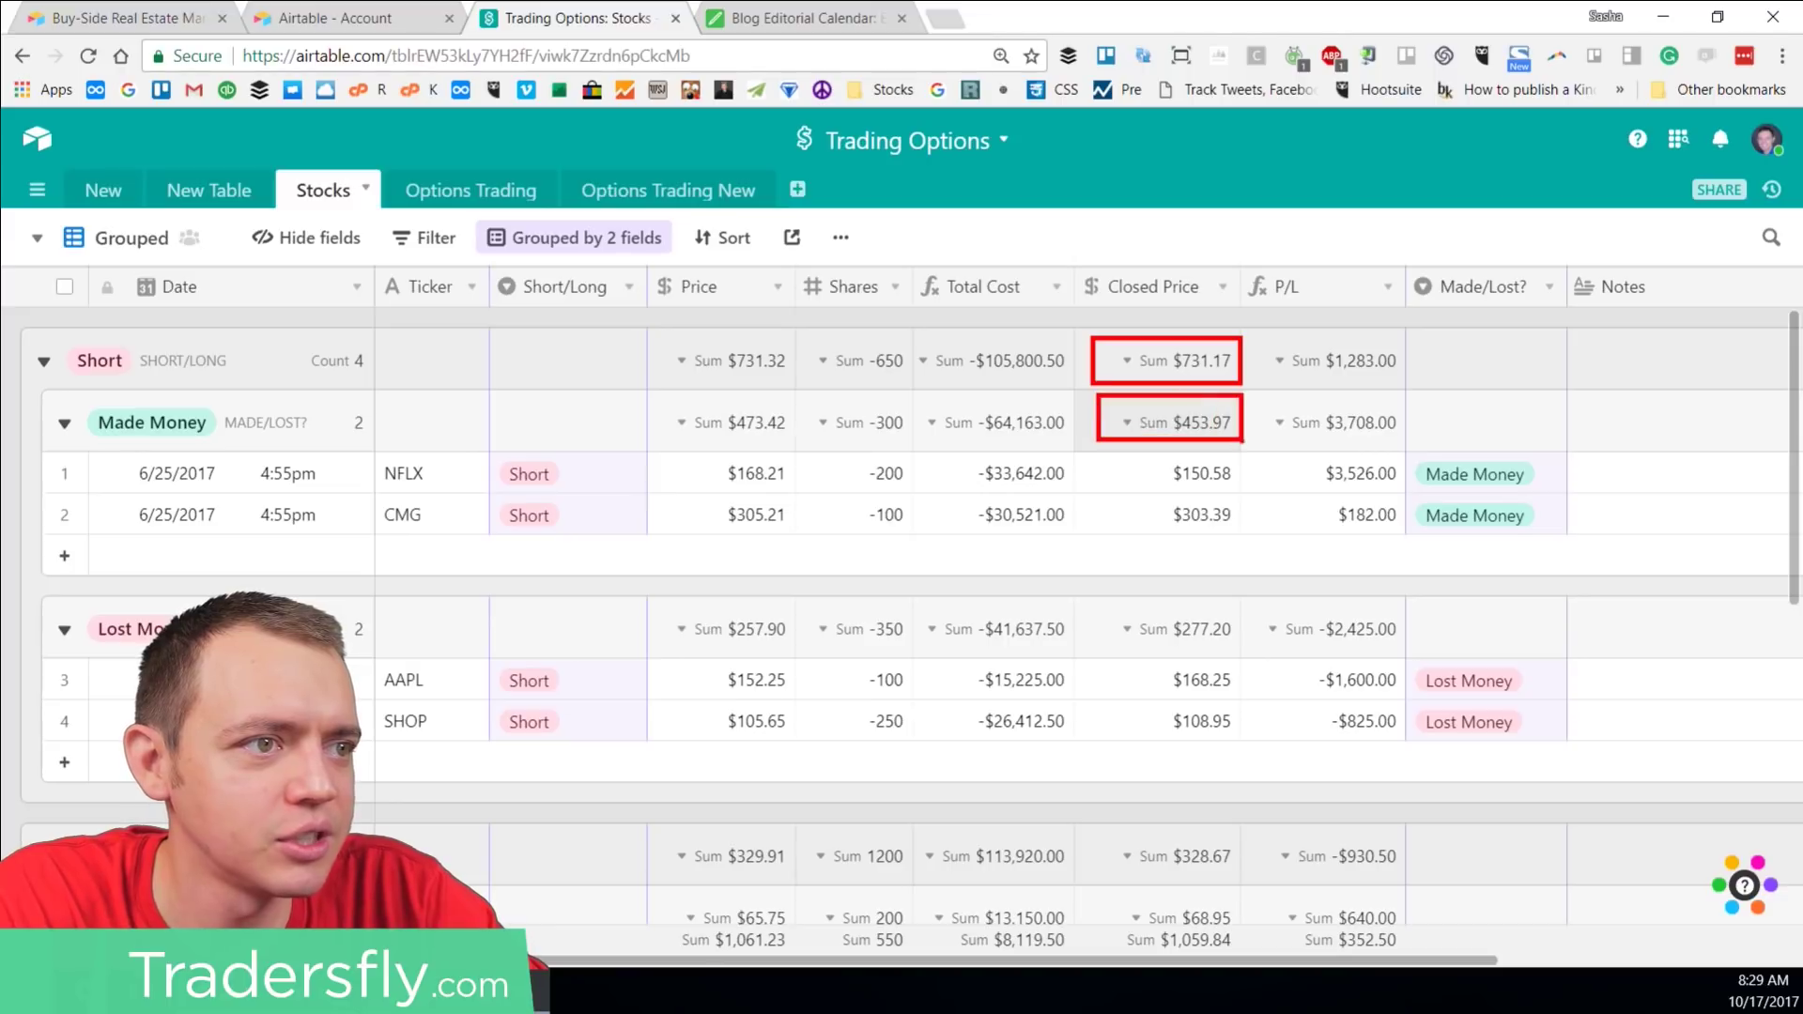
pyautogui.click(1138, 428)
pyautogui.click(1117, 566)
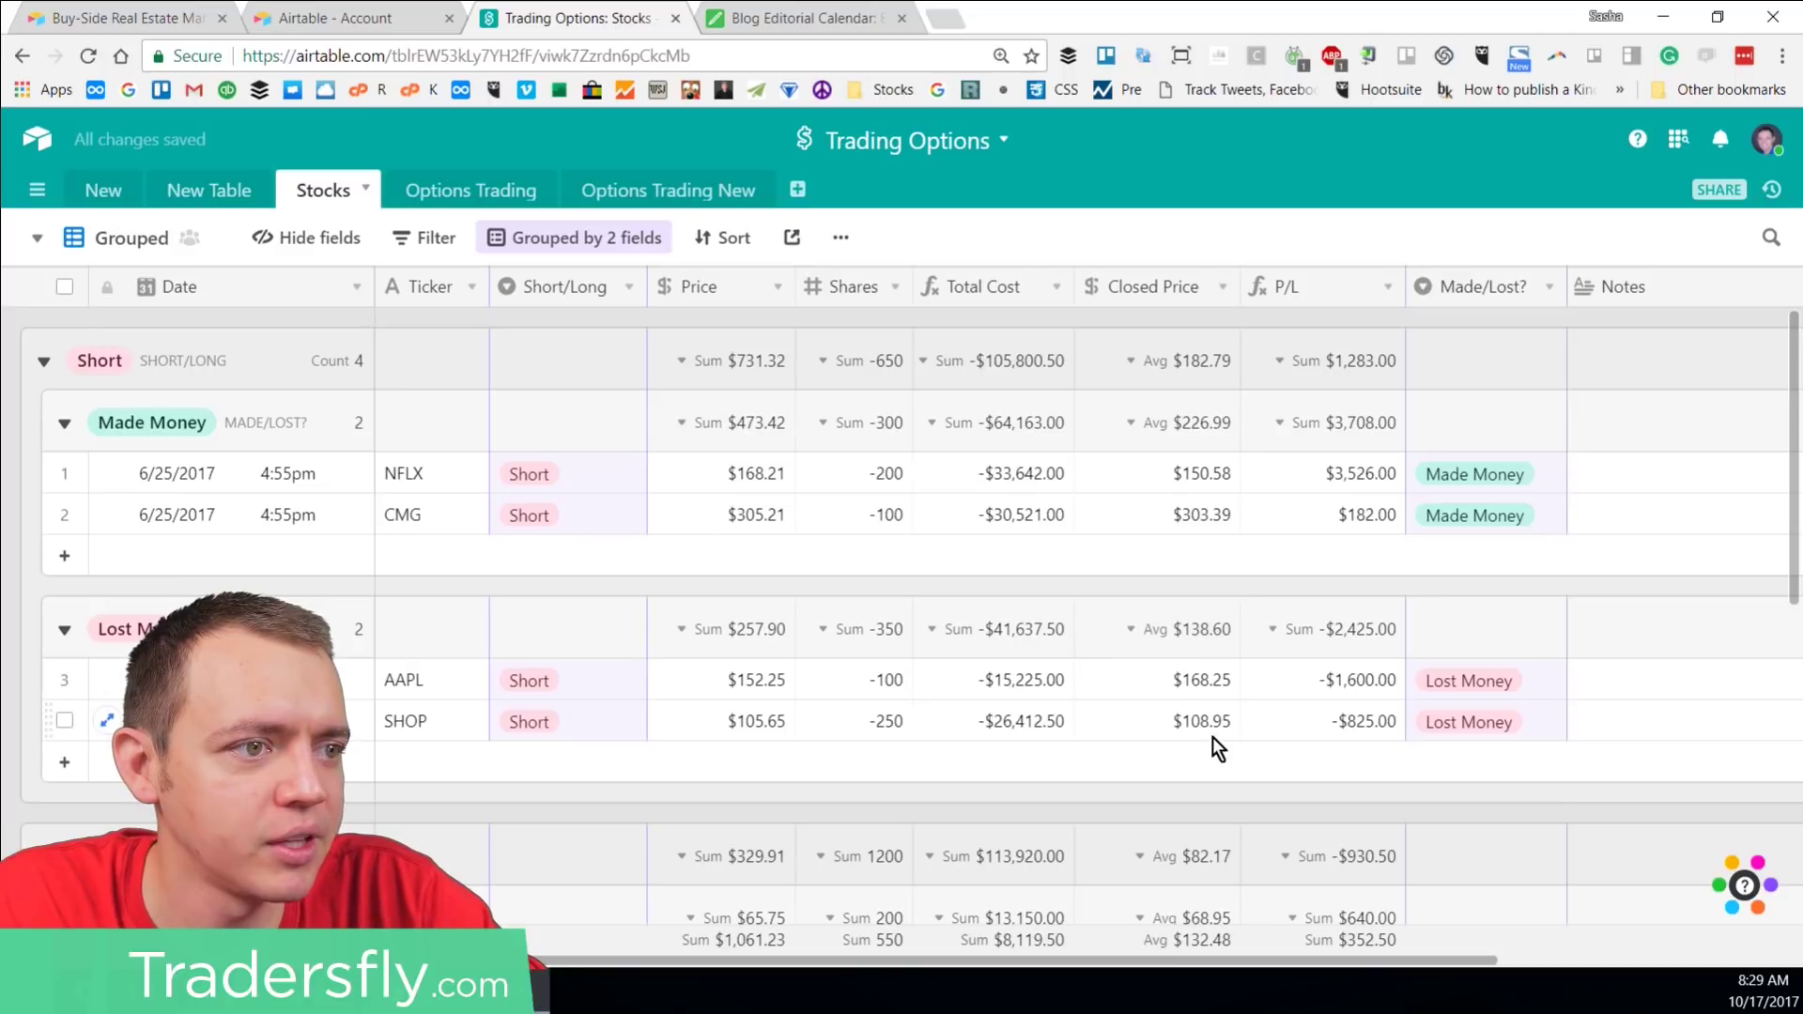
# Step: Examine the Closed Price averages of the Short and Long groups and view the summary options available for P/L
pyautogui.moveTo(1098, 608)
pyautogui.mouseDown()
pyautogui.moveTo(1181, 650)
pyautogui.moveTo(1244, 650)
pyautogui.moveTo(1249, 719)
pyautogui.mouseUp()
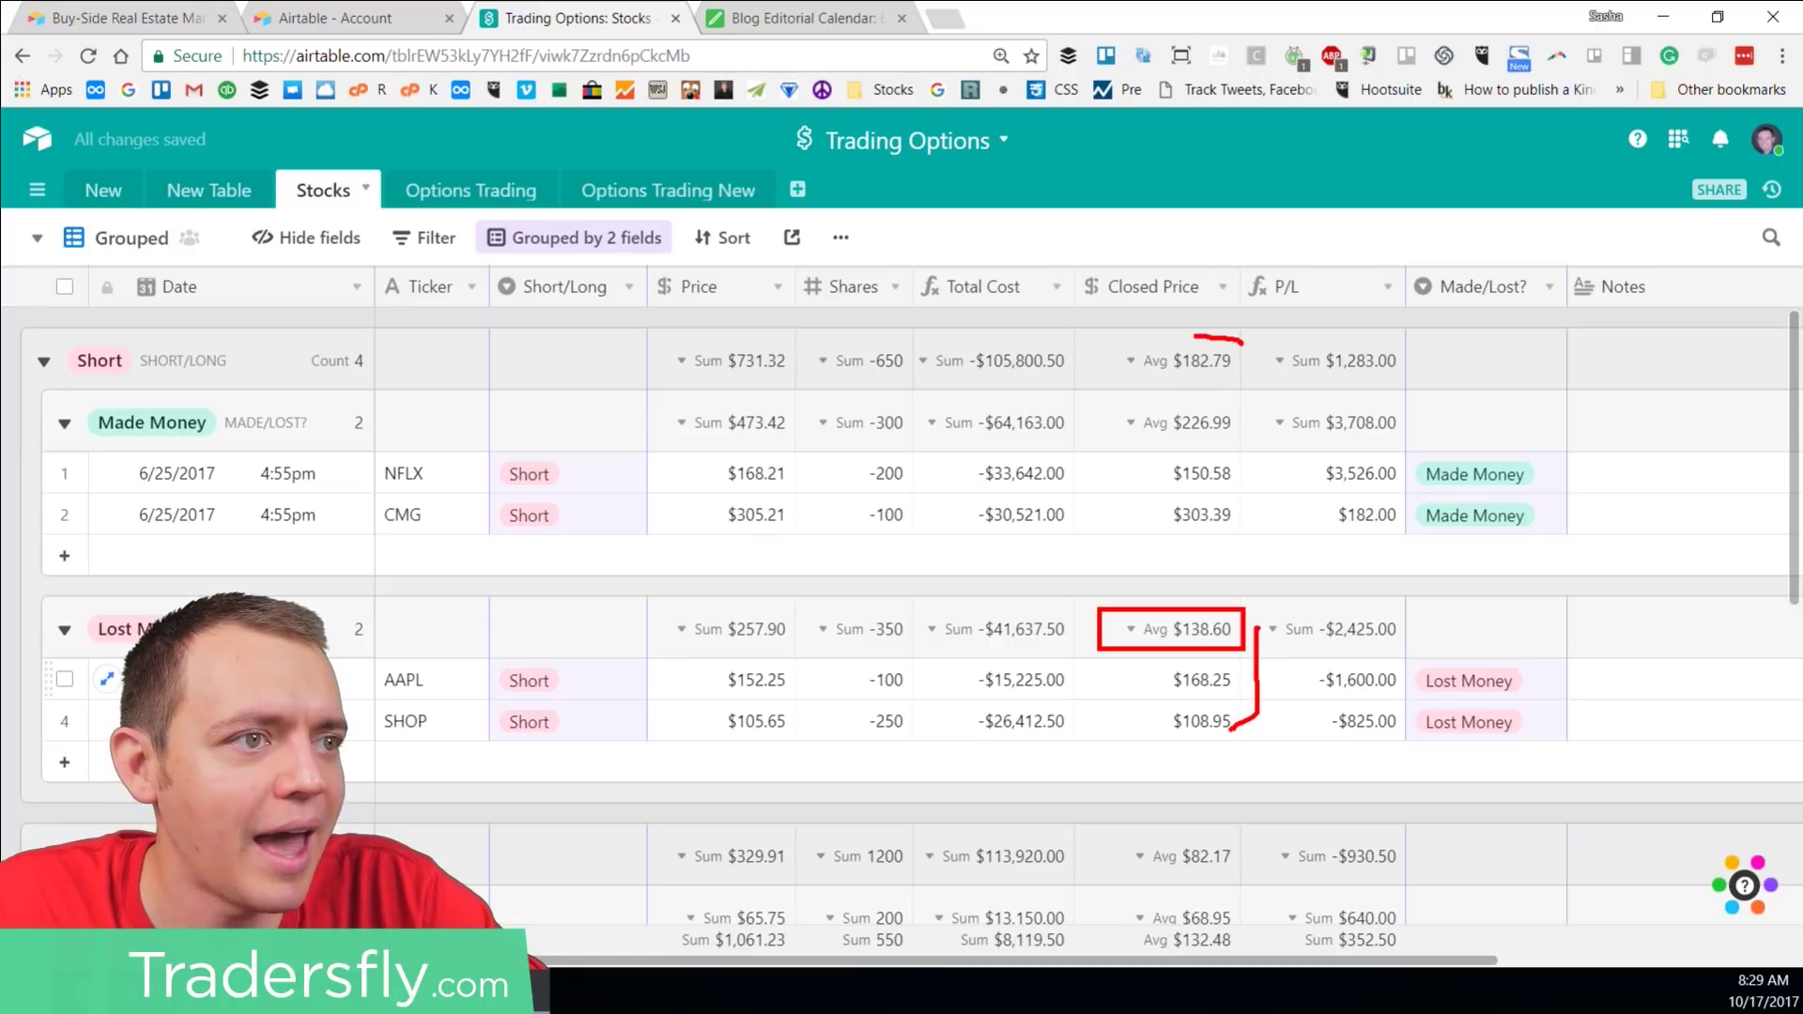
pyautogui.moveTo(1144, 390); pyautogui.dragTo(1243, 340)
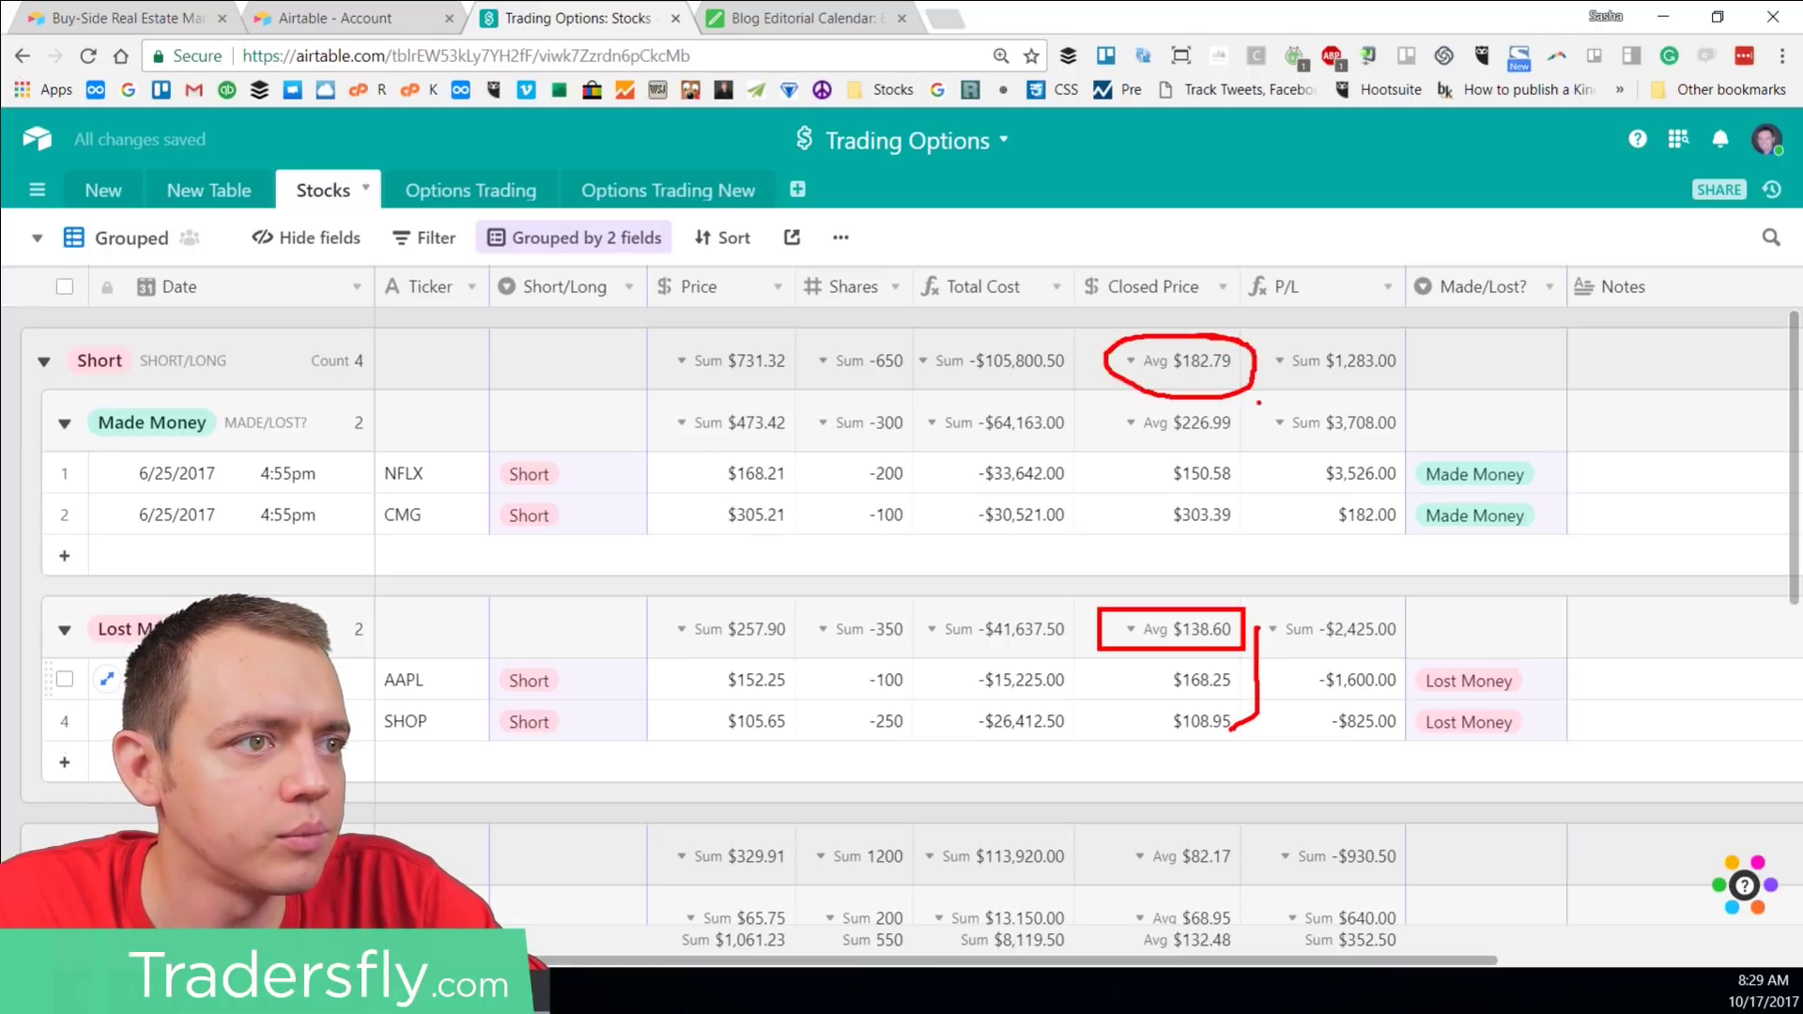
pyautogui.moveTo(1241, 405); pyautogui.dragTo(1261, 526)
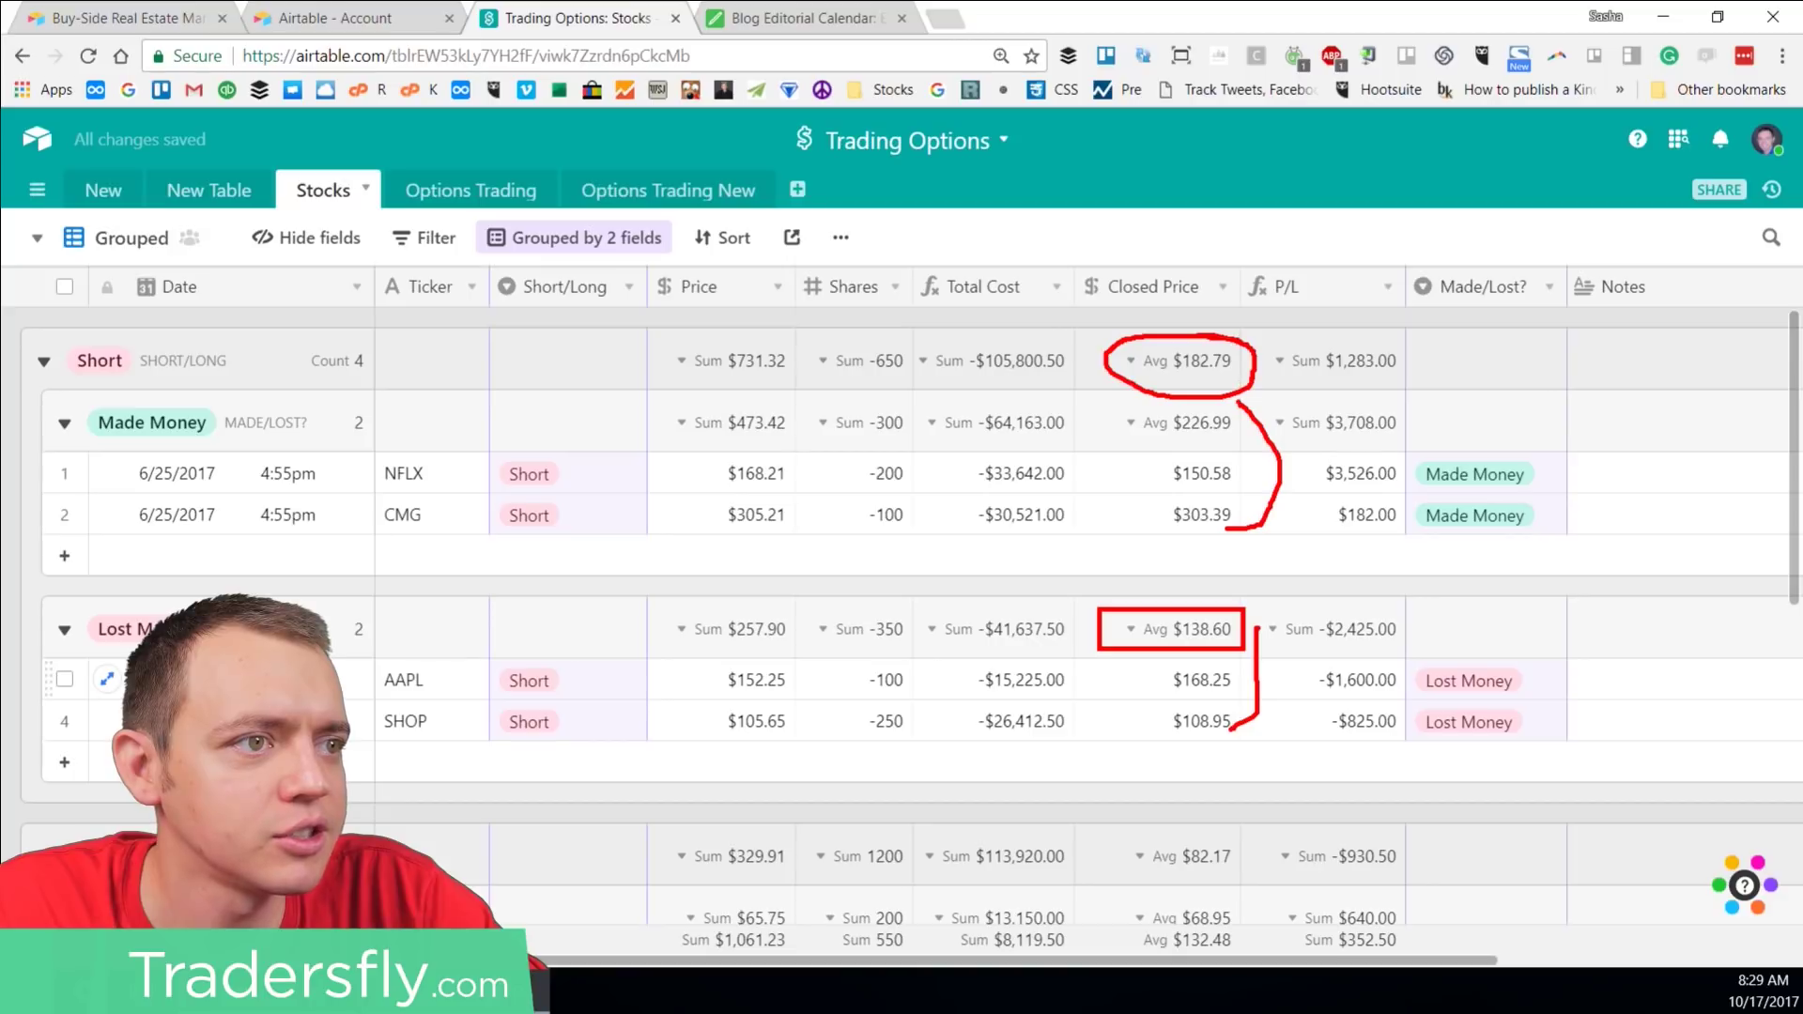
pyautogui.moveTo(1150, 413); pyautogui.dragTo(1246, 442)
pyautogui.press('Escape')
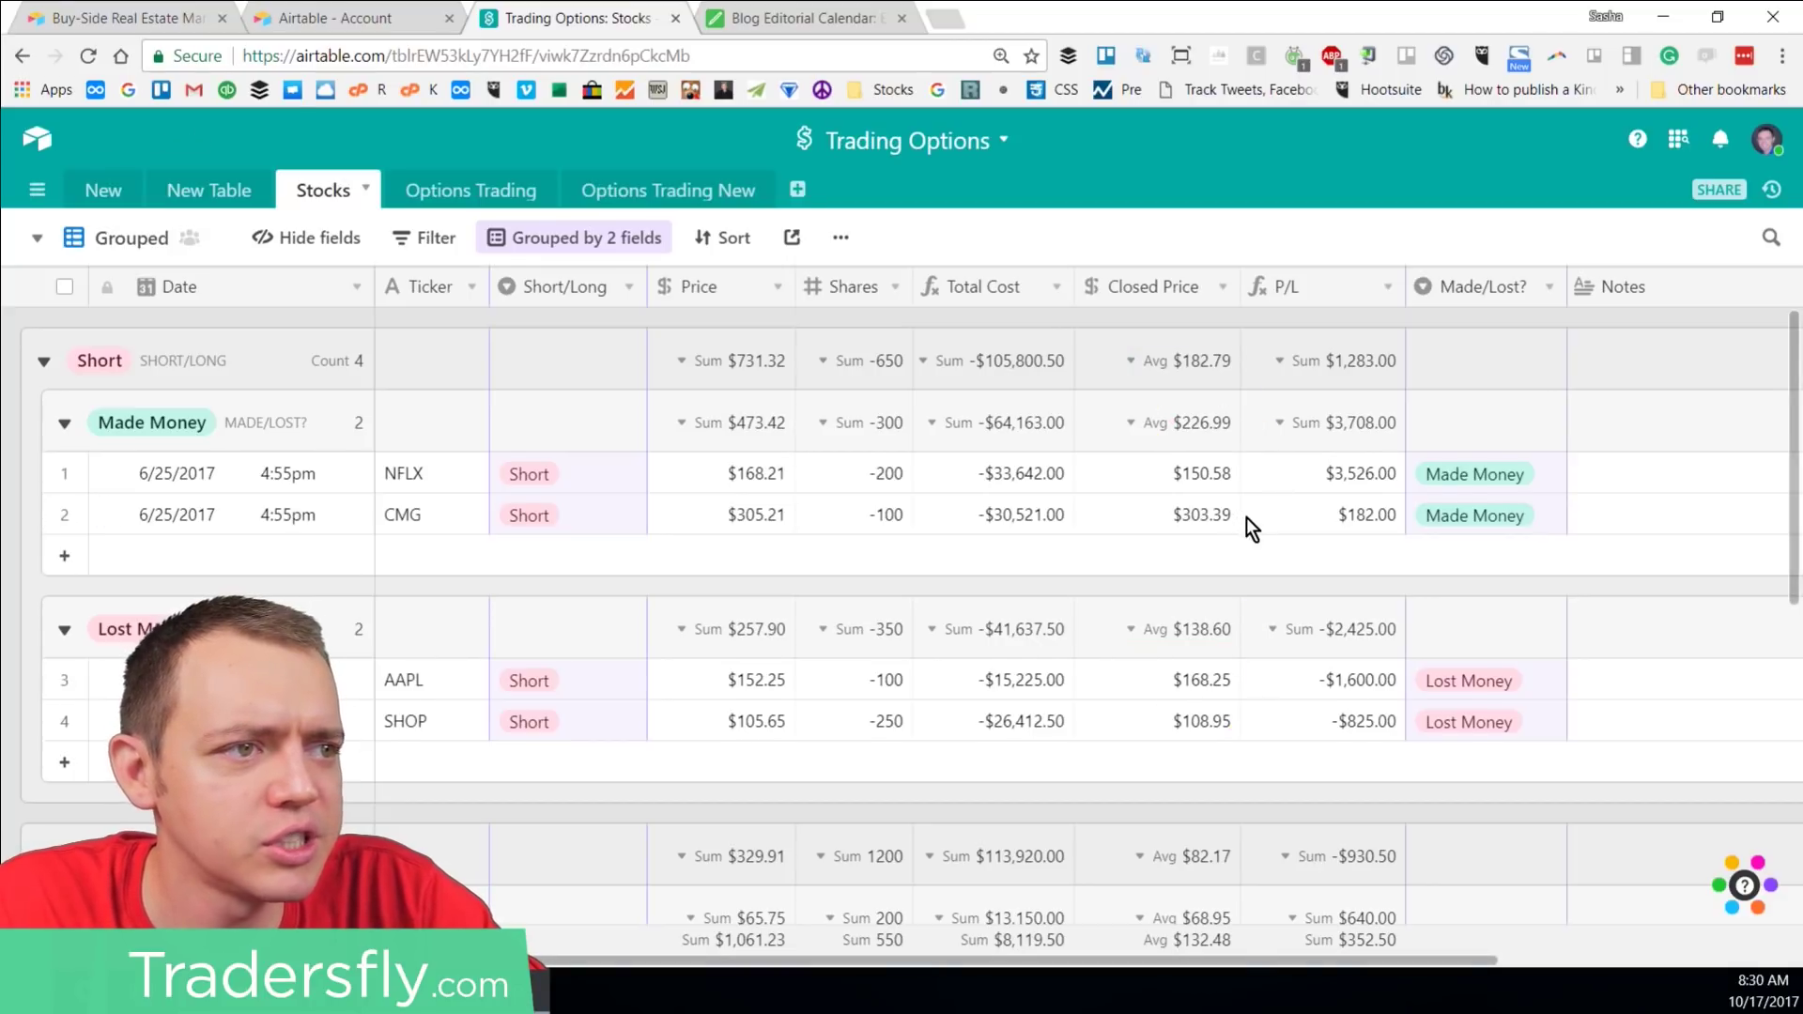
pyautogui.scroll(-5, 1244, 517)
pyautogui.click(1280, 615)
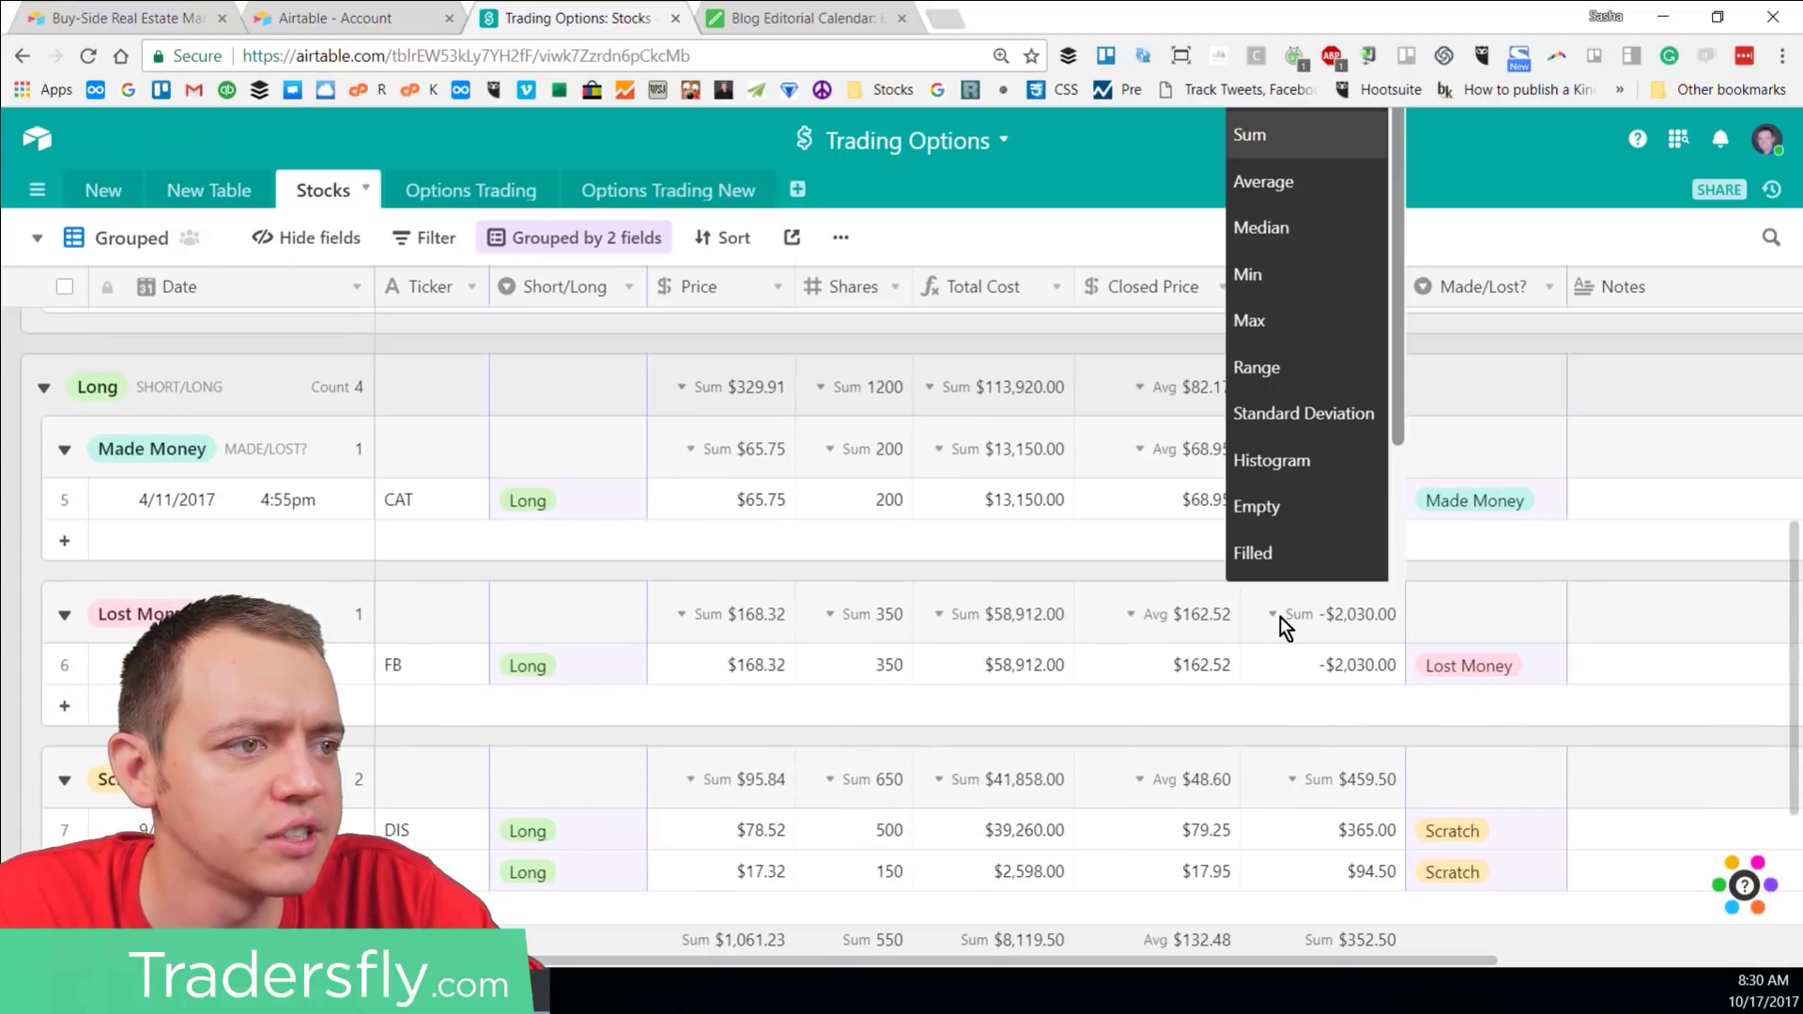
pyautogui.scroll(1, 1164, 531)
pyautogui.scroll(3, 1165, 532)
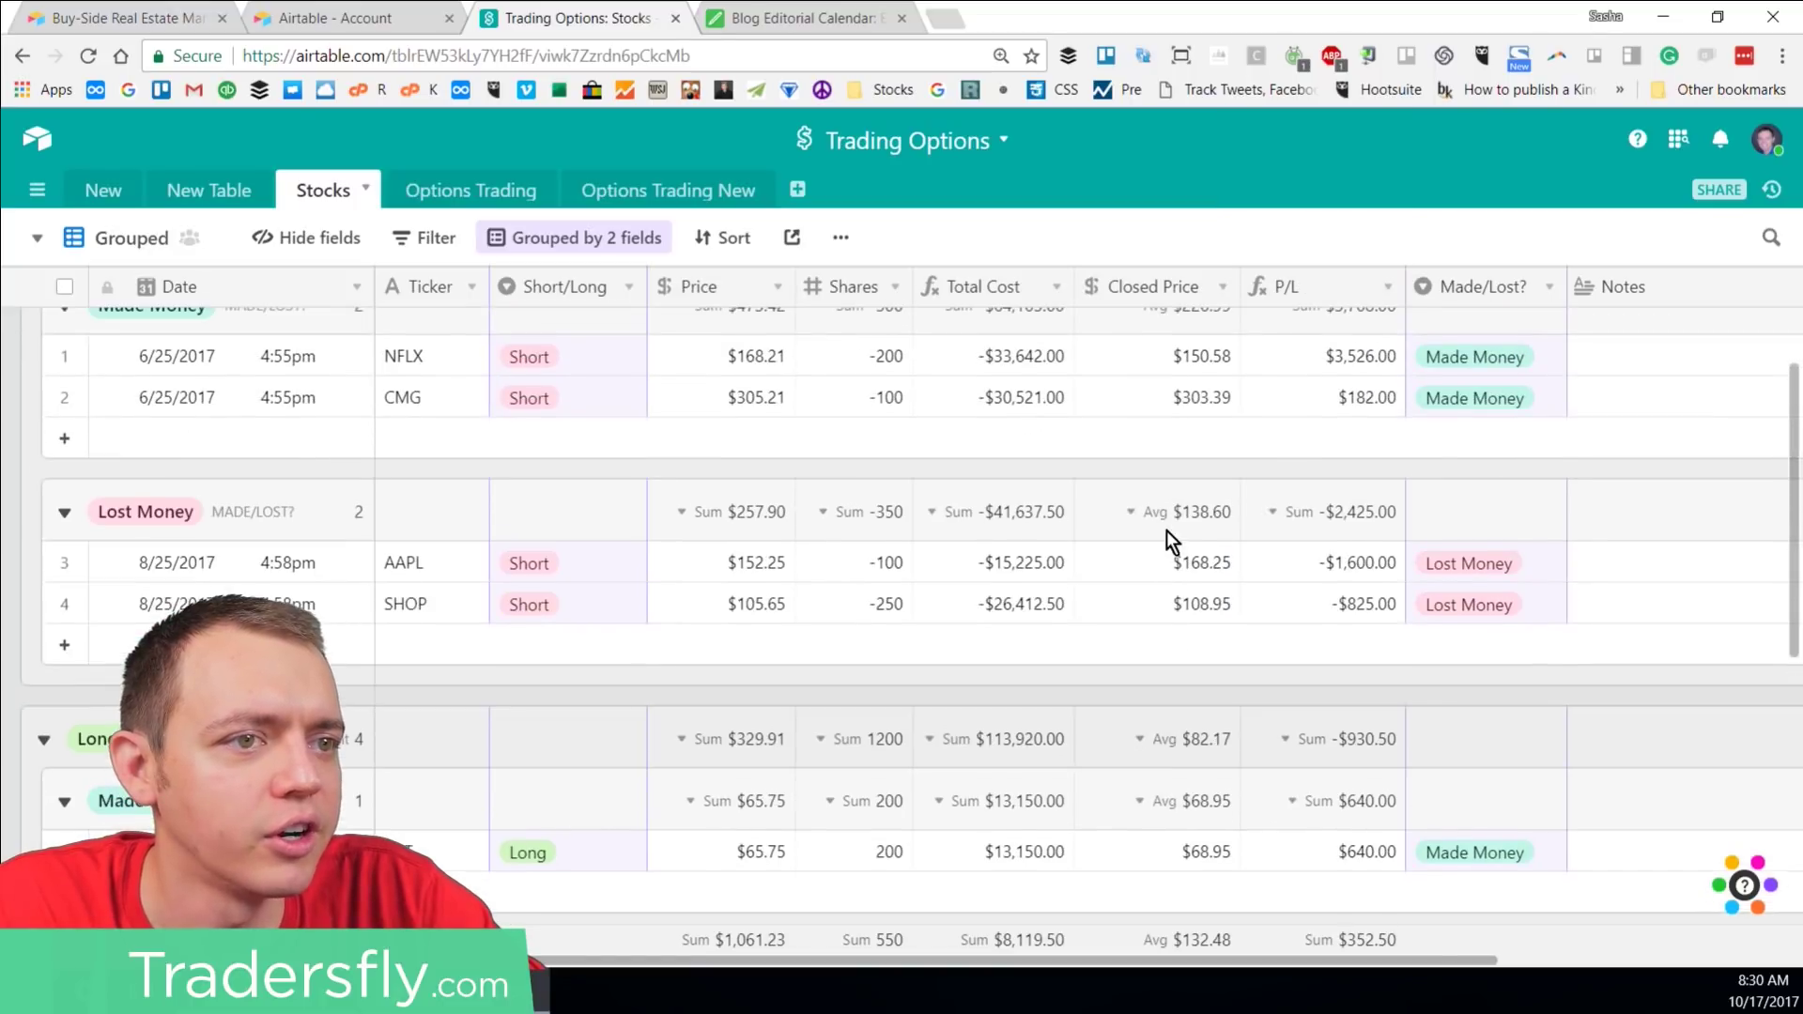
# Step: Switch to the Short - Made Money view and set its Closed Price summary to Average
pyautogui.click(124, 246)
pyautogui.click(178, 339)
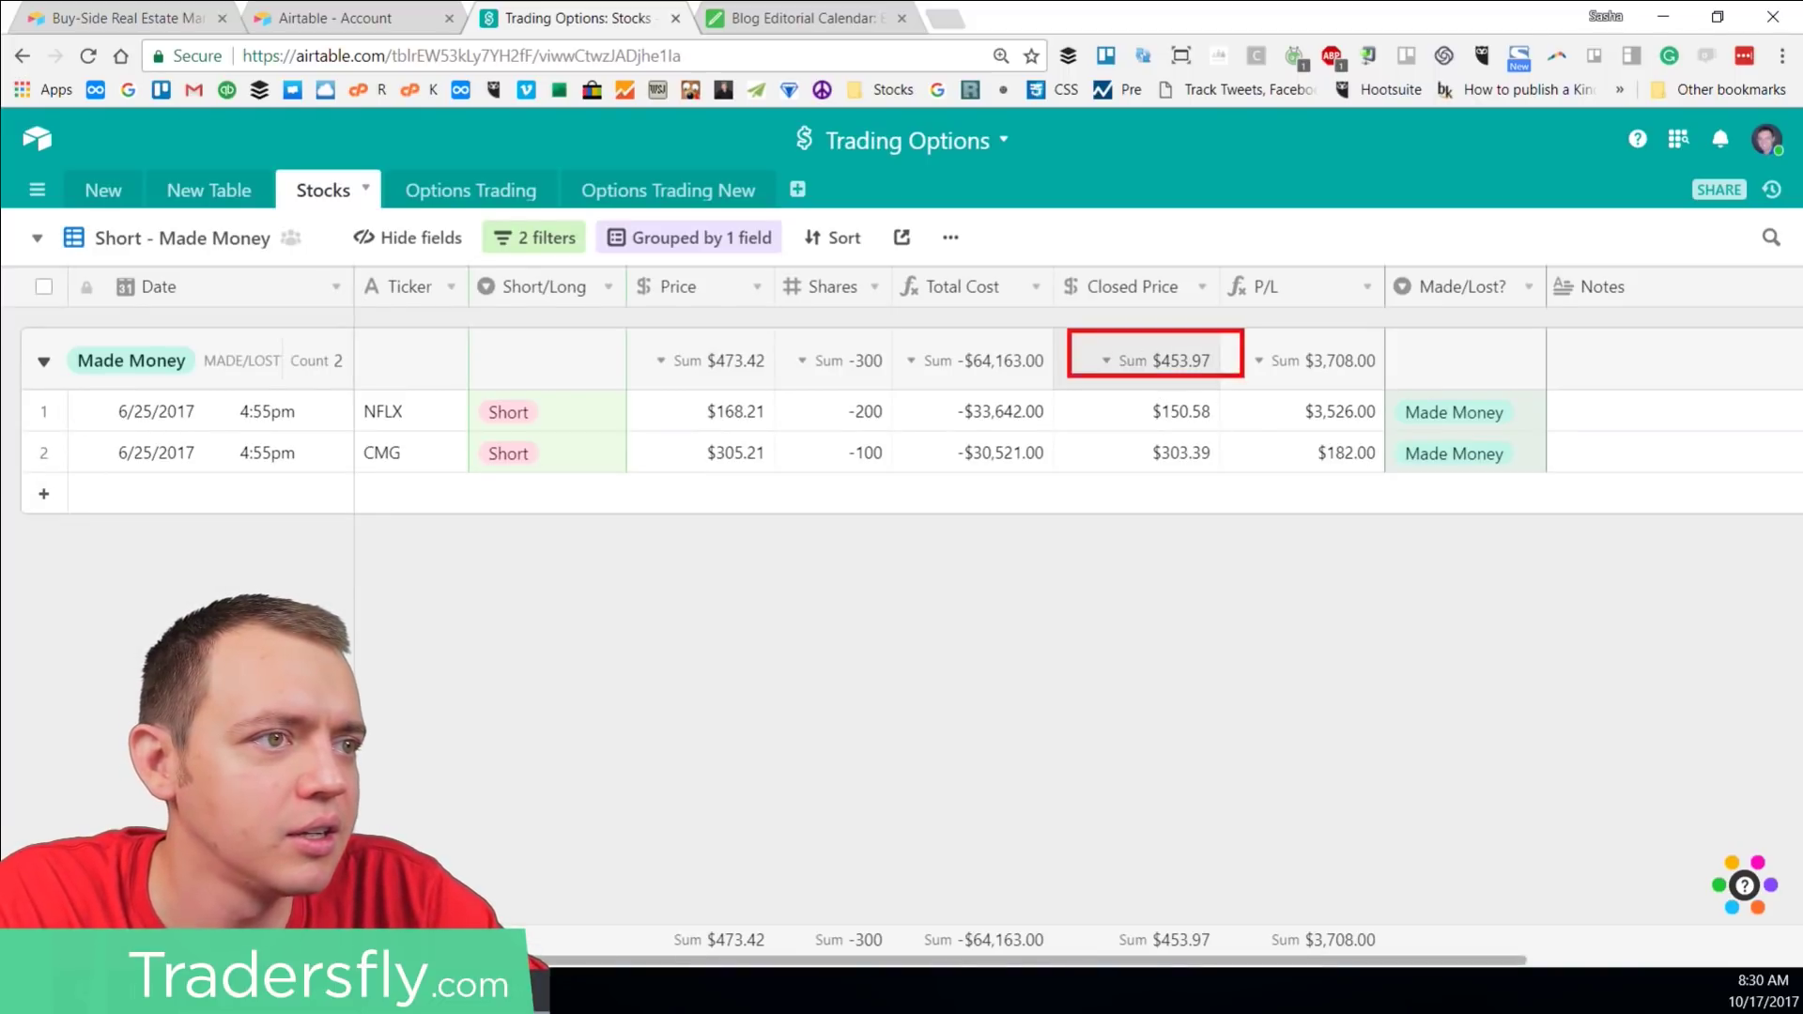
pyautogui.click(1115, 366)
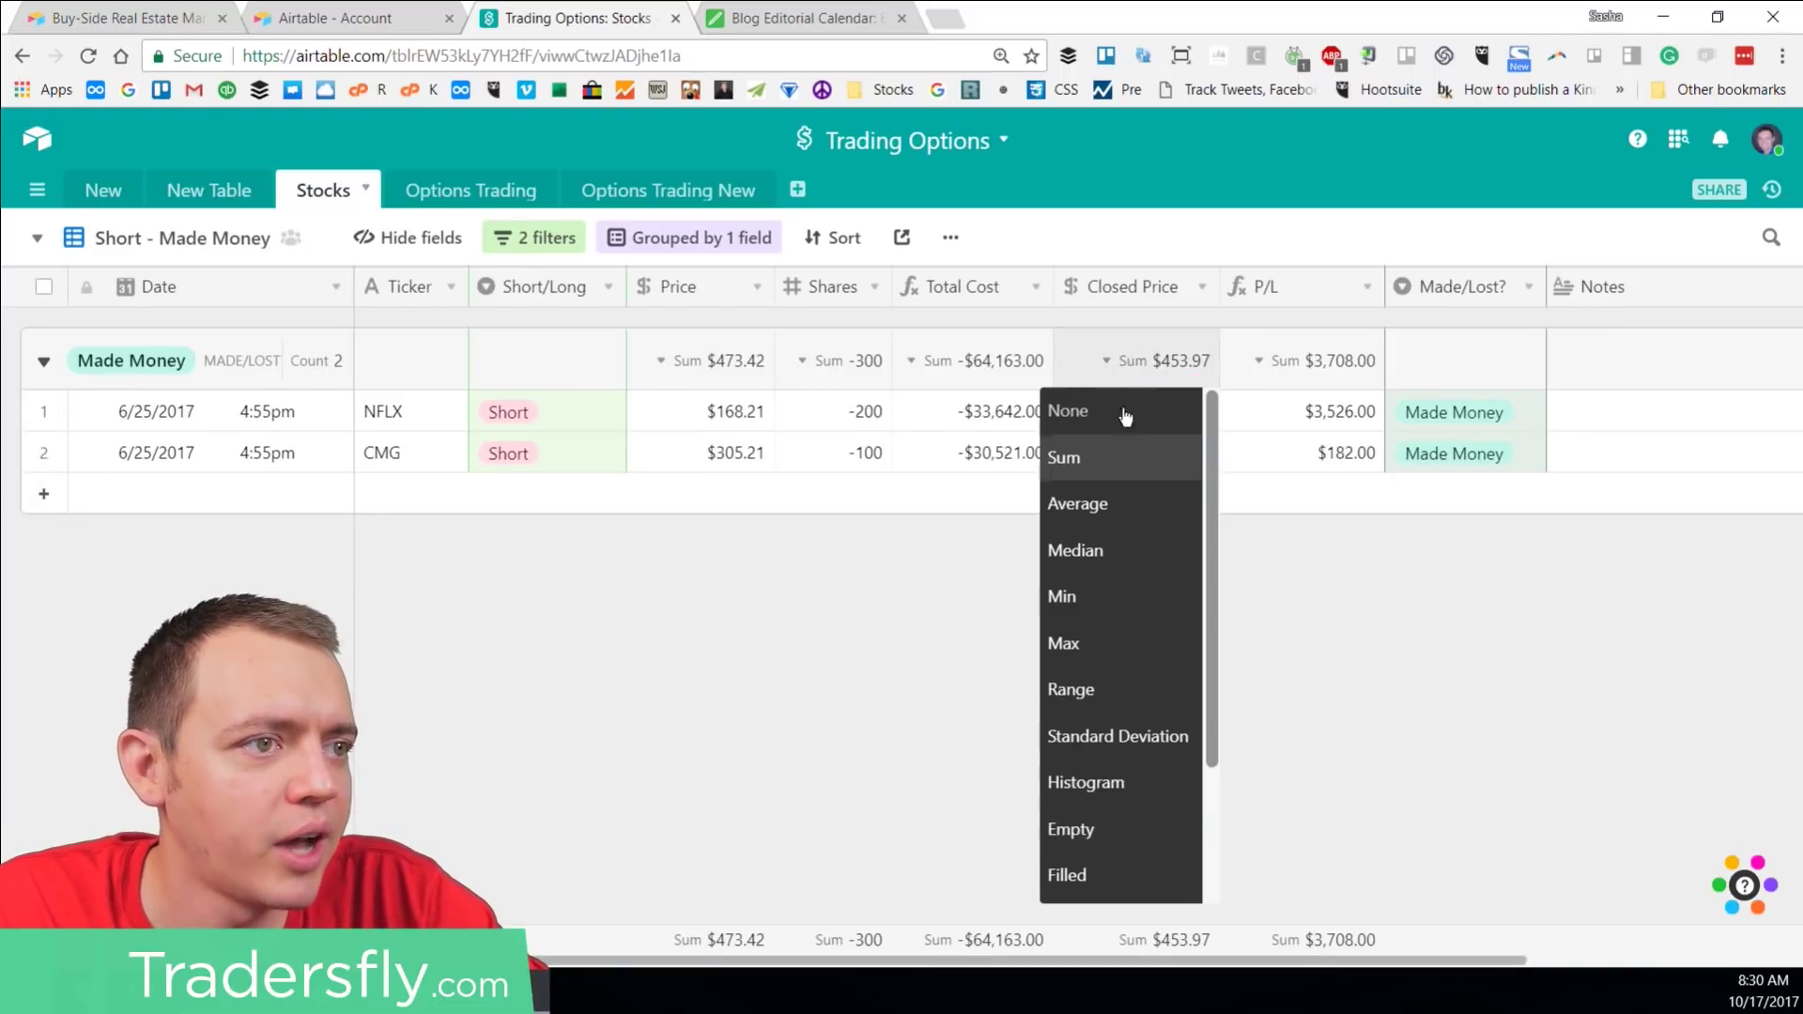
pyautogui.click(1118, 506)
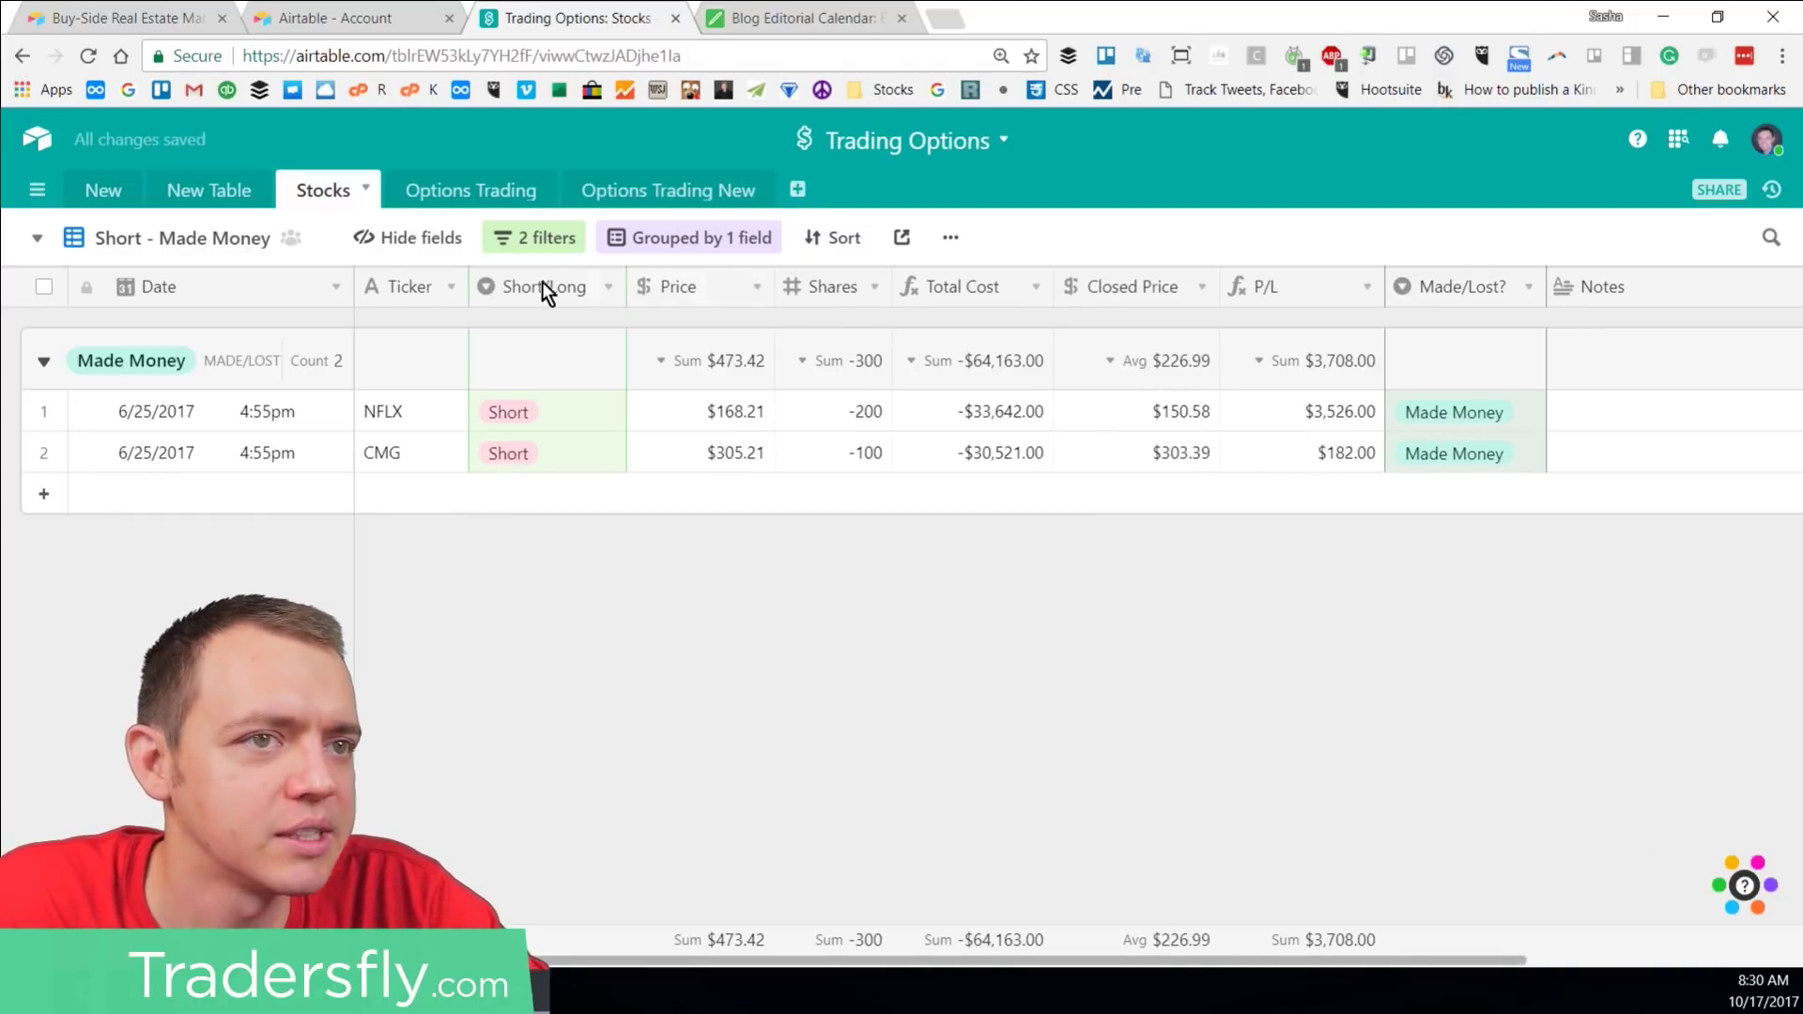
# Step: Open the Options Trading table, look over its November and October groups, and widen the Year column to show its full name
pyautogui.click(497, 193)
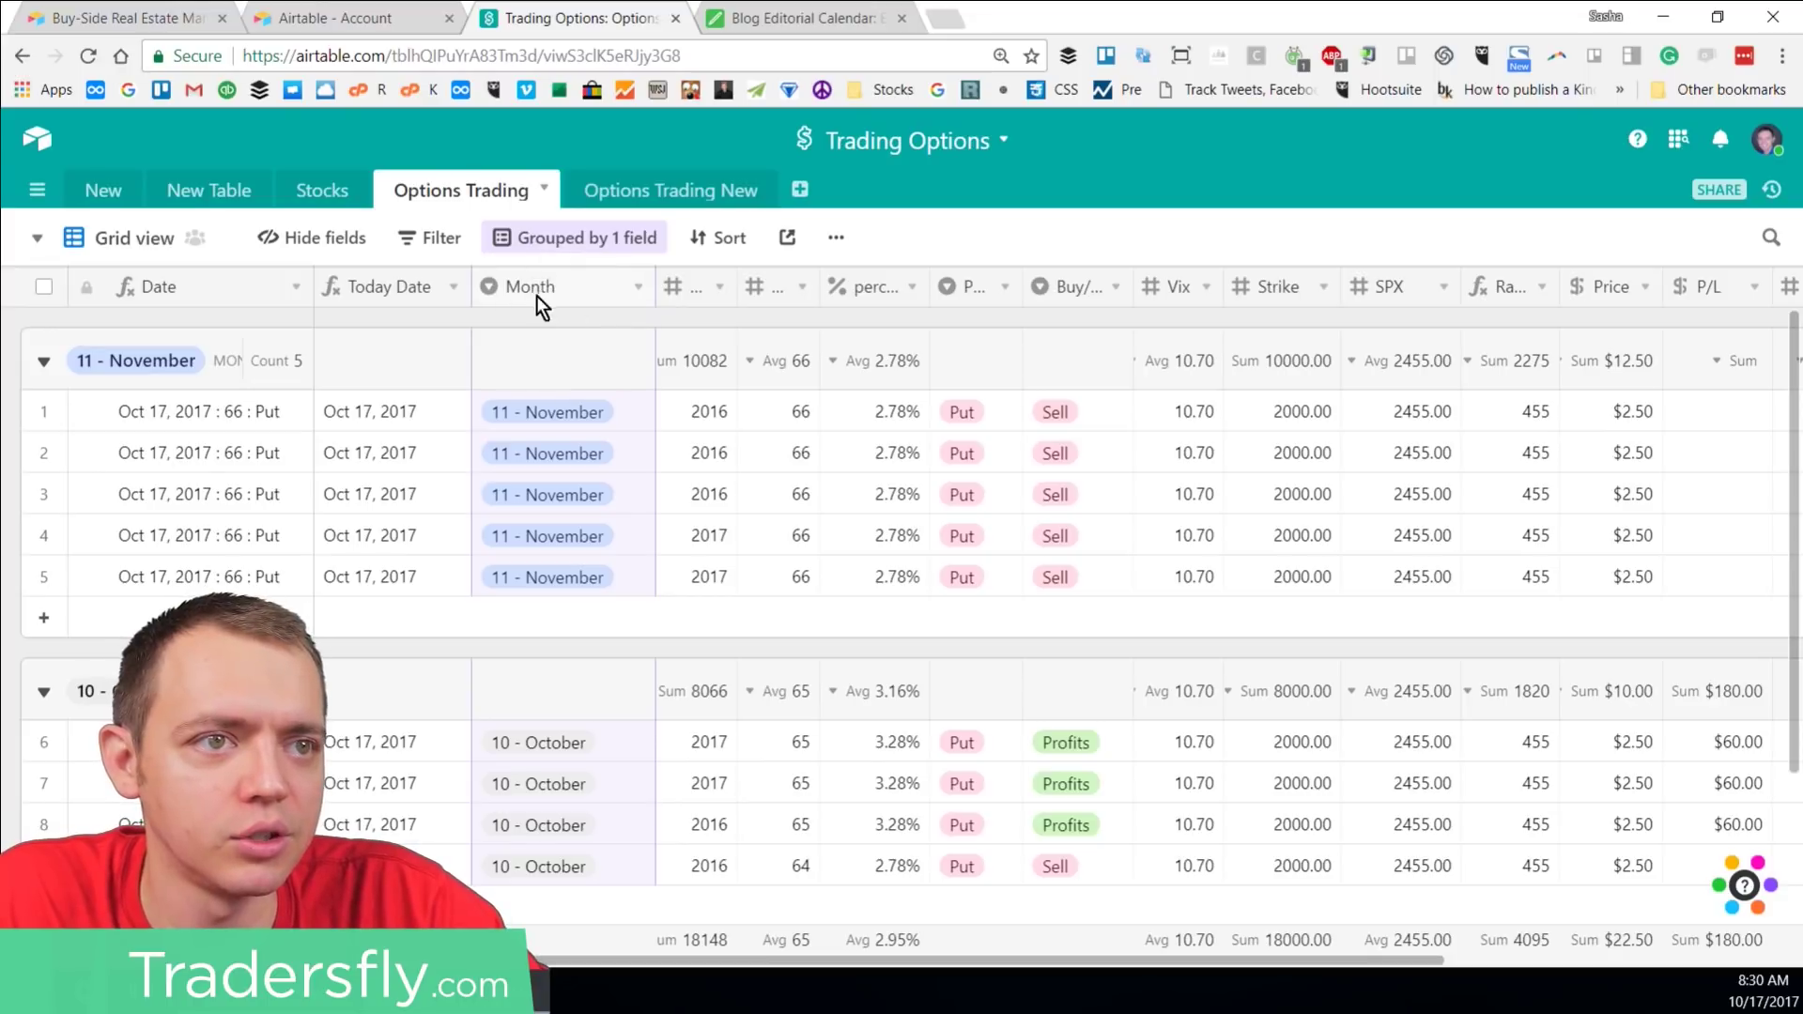
pyautogui.scroll(-2, 562, 516)
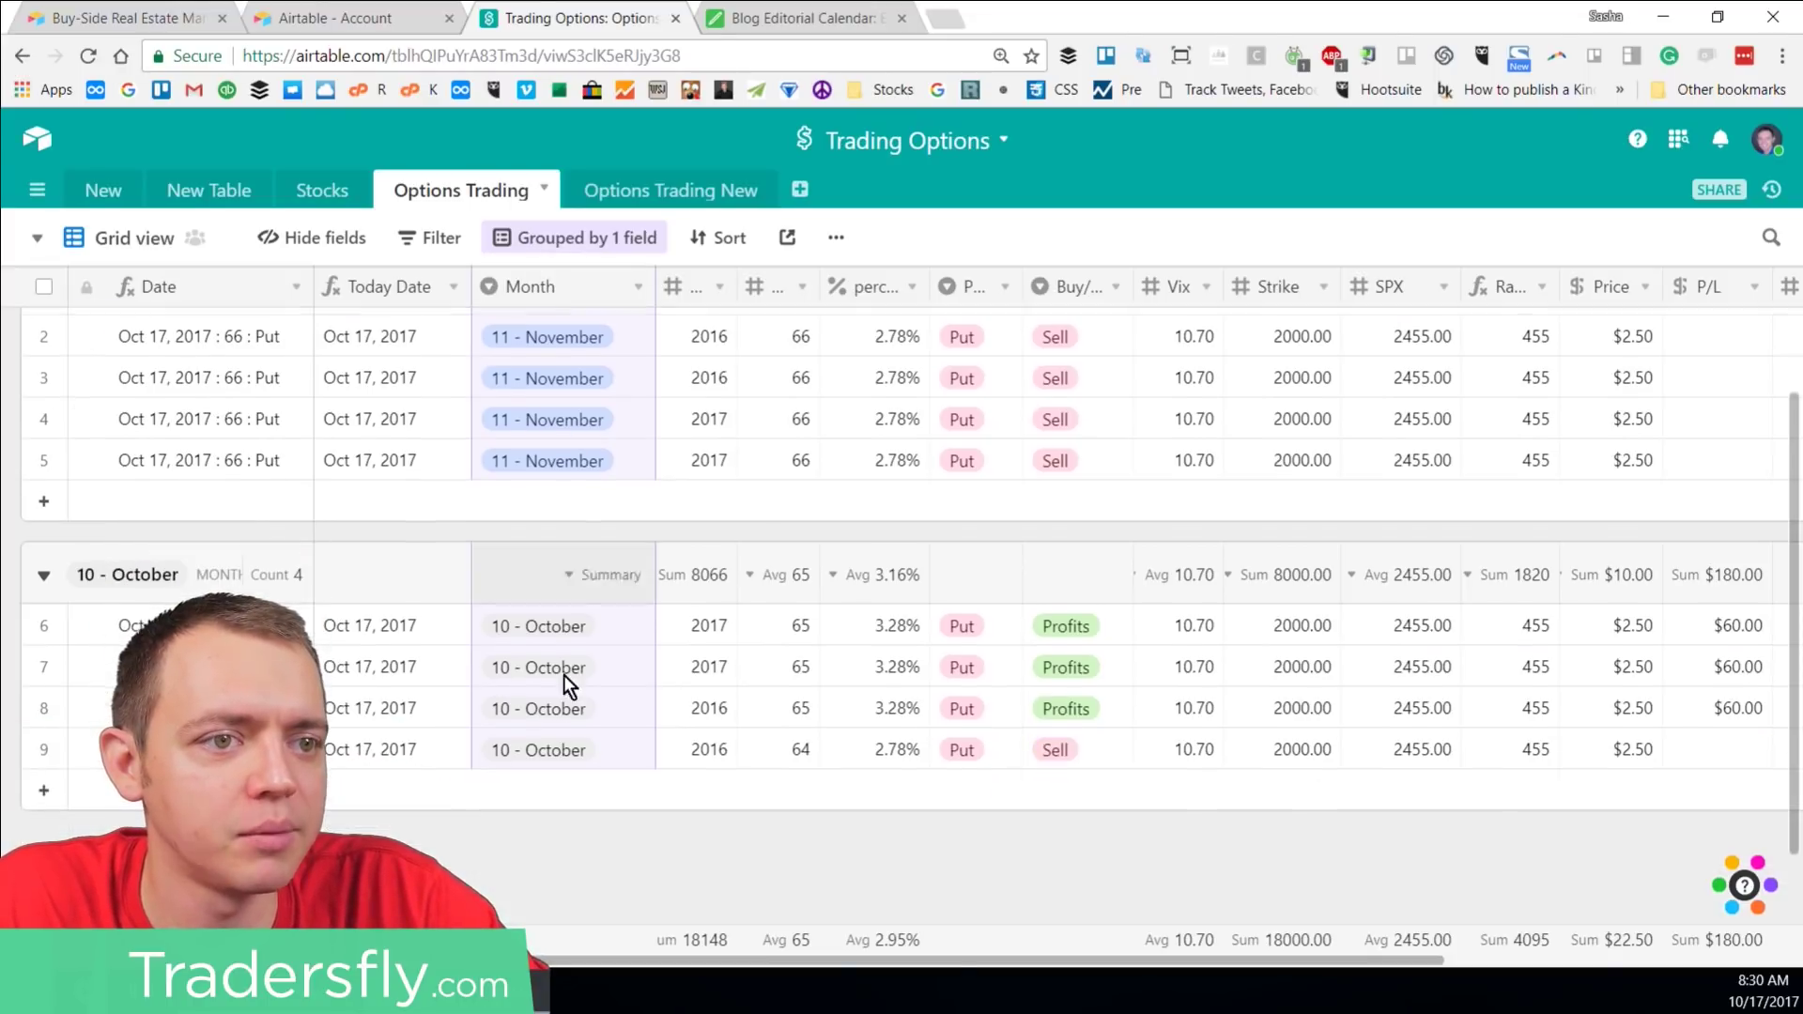
pyautogui.scroll(2, 537, 374)
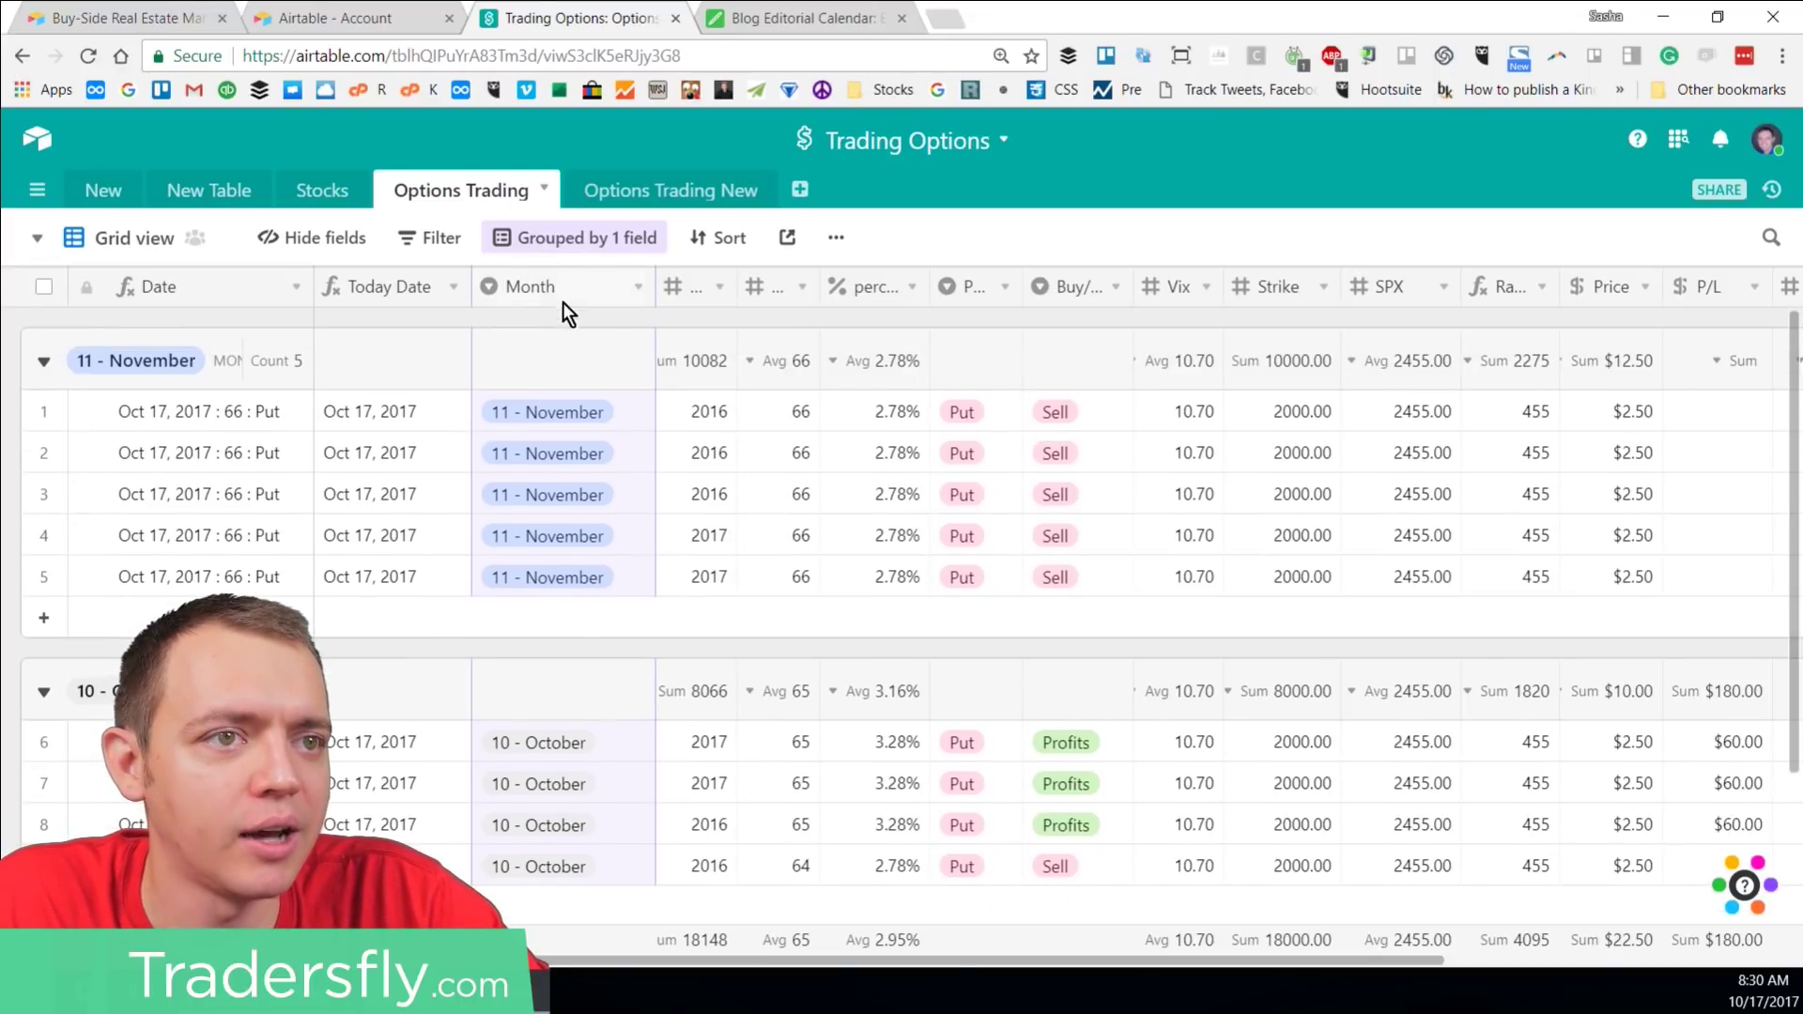
pyautogui.doubleClick(548, 283)
pyautogui.scroll(-3, 586, 648)
pyautogui.scroll(4, 592, 648)
pyautogui.click(911, 250)
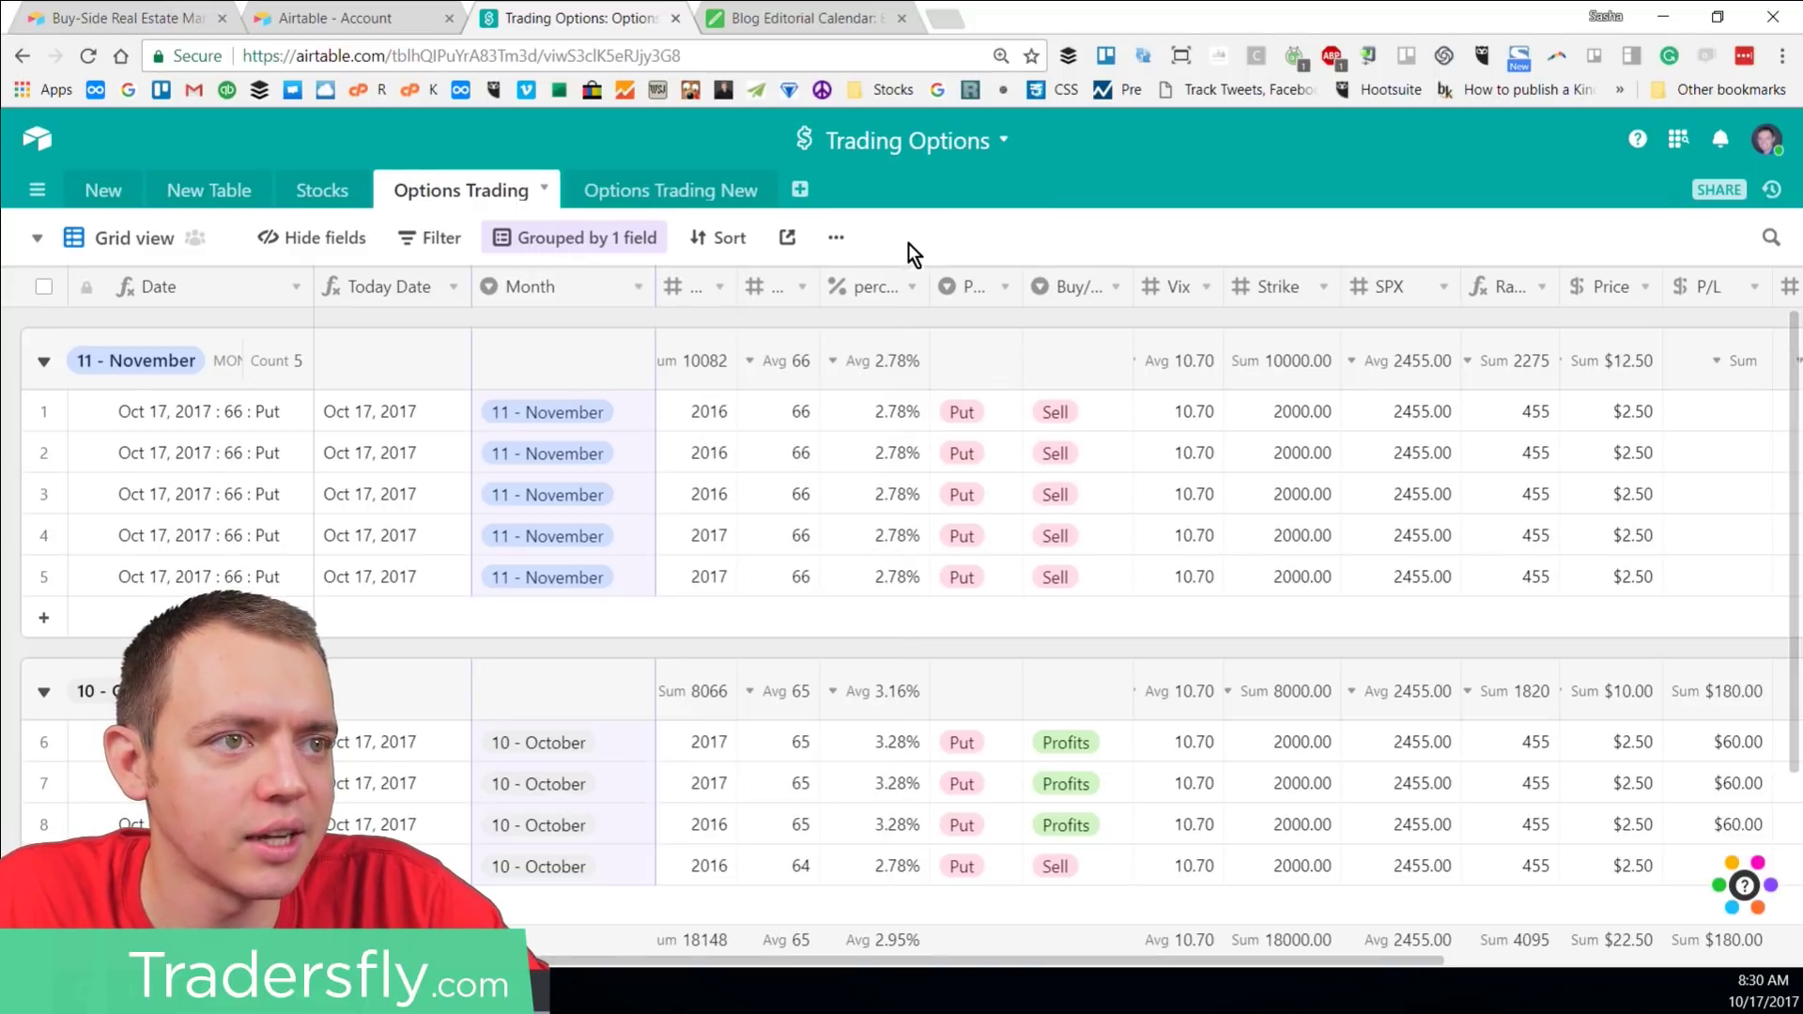
pyautogui.moveTo(738, 286); pyautogui.dragTo(809, 287)
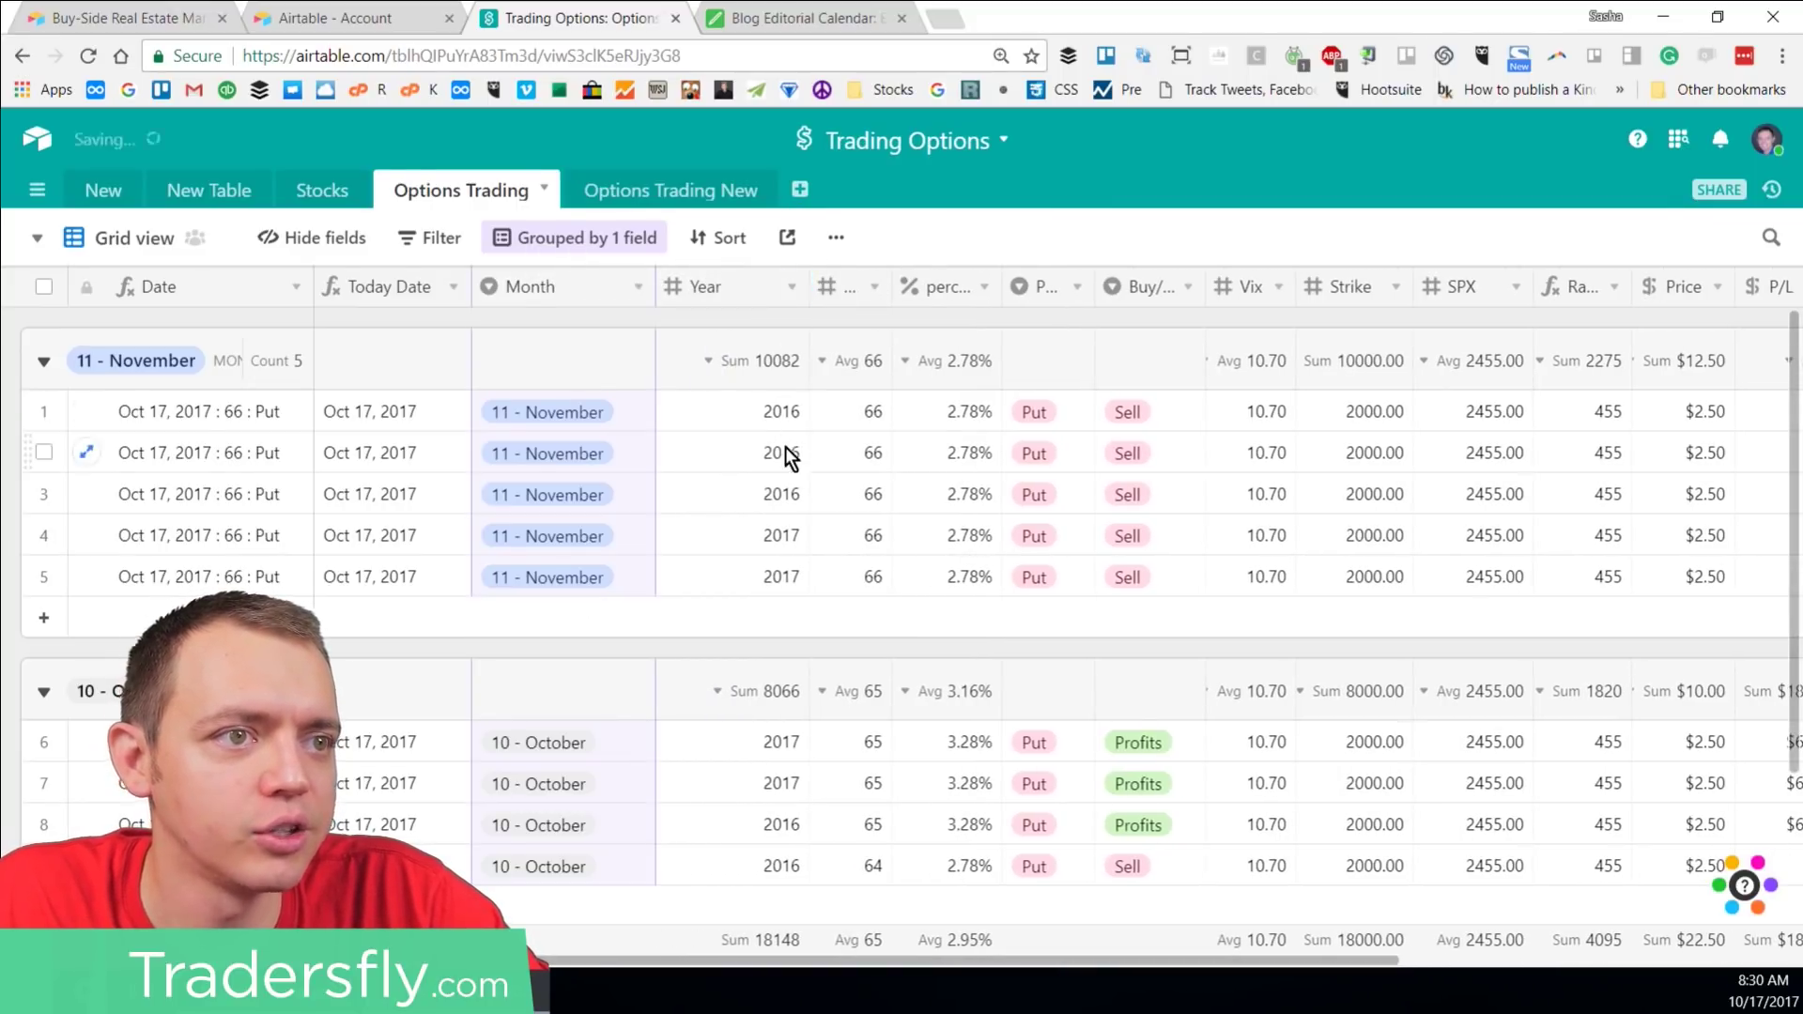
# Step: Create a new grid view named "Regular" in the Options Trading table
pyautogui.click(97, 248)
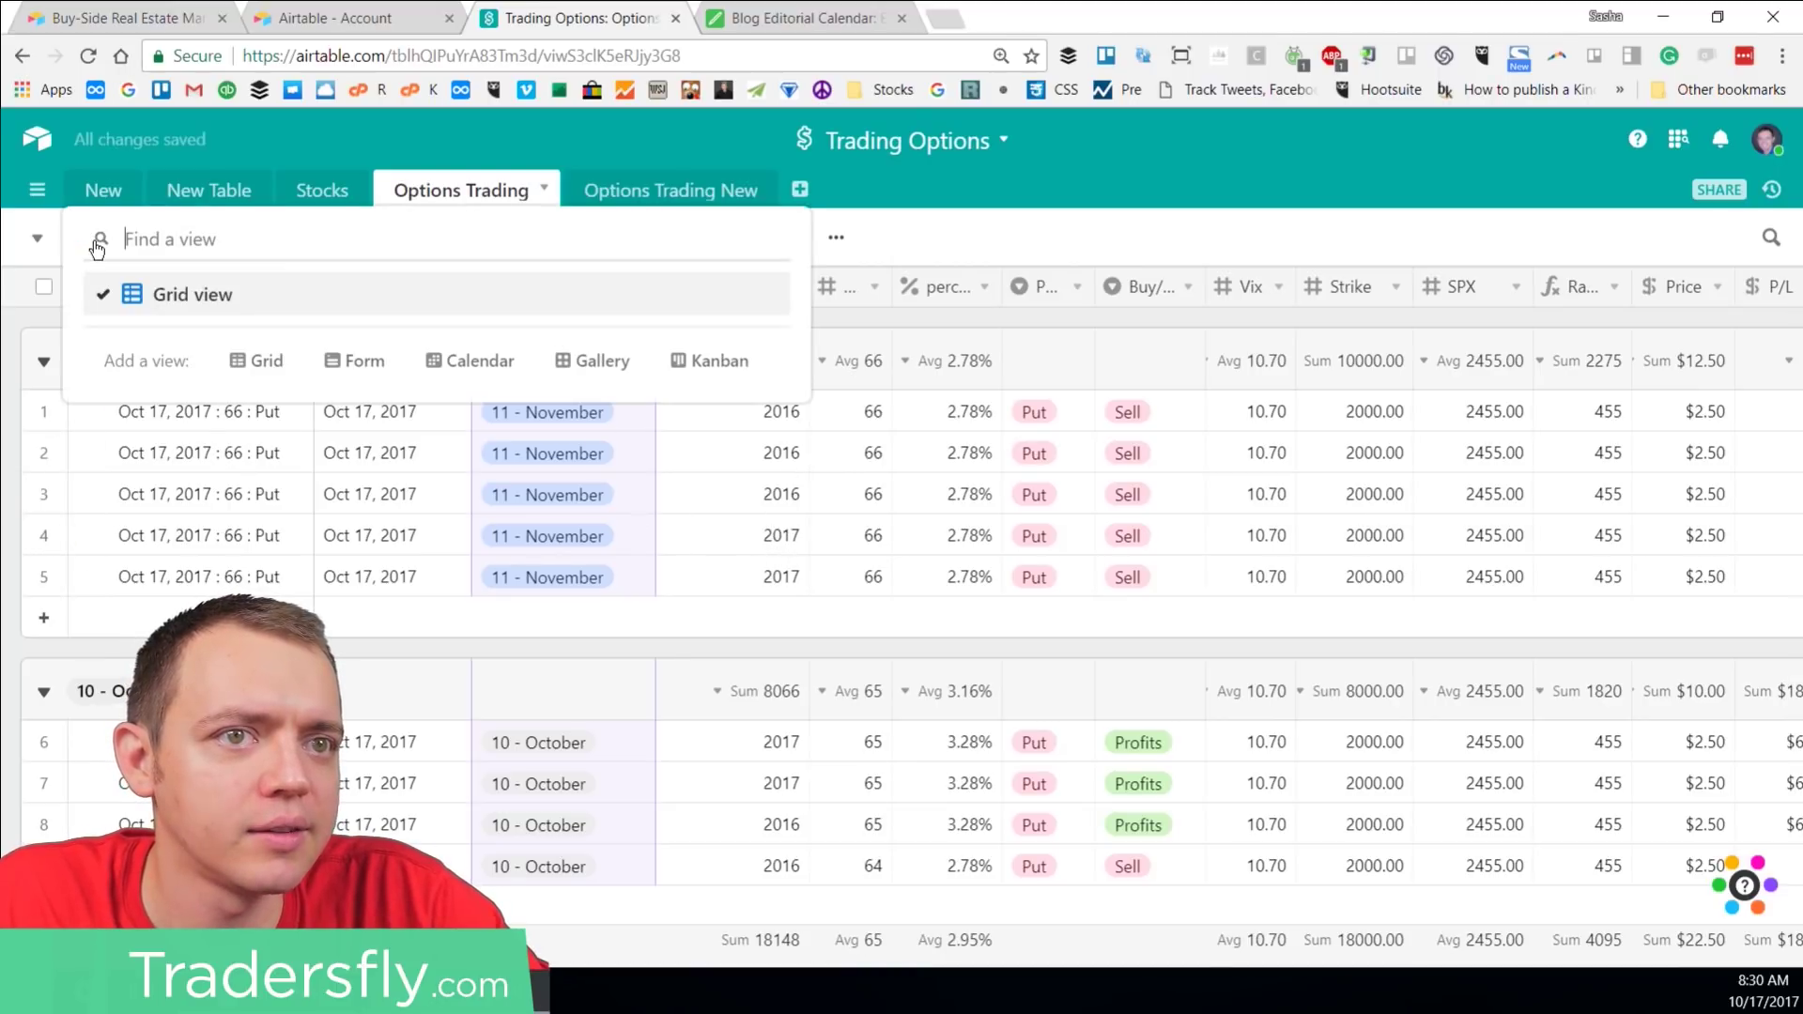
pyautogui.click(967, 250)
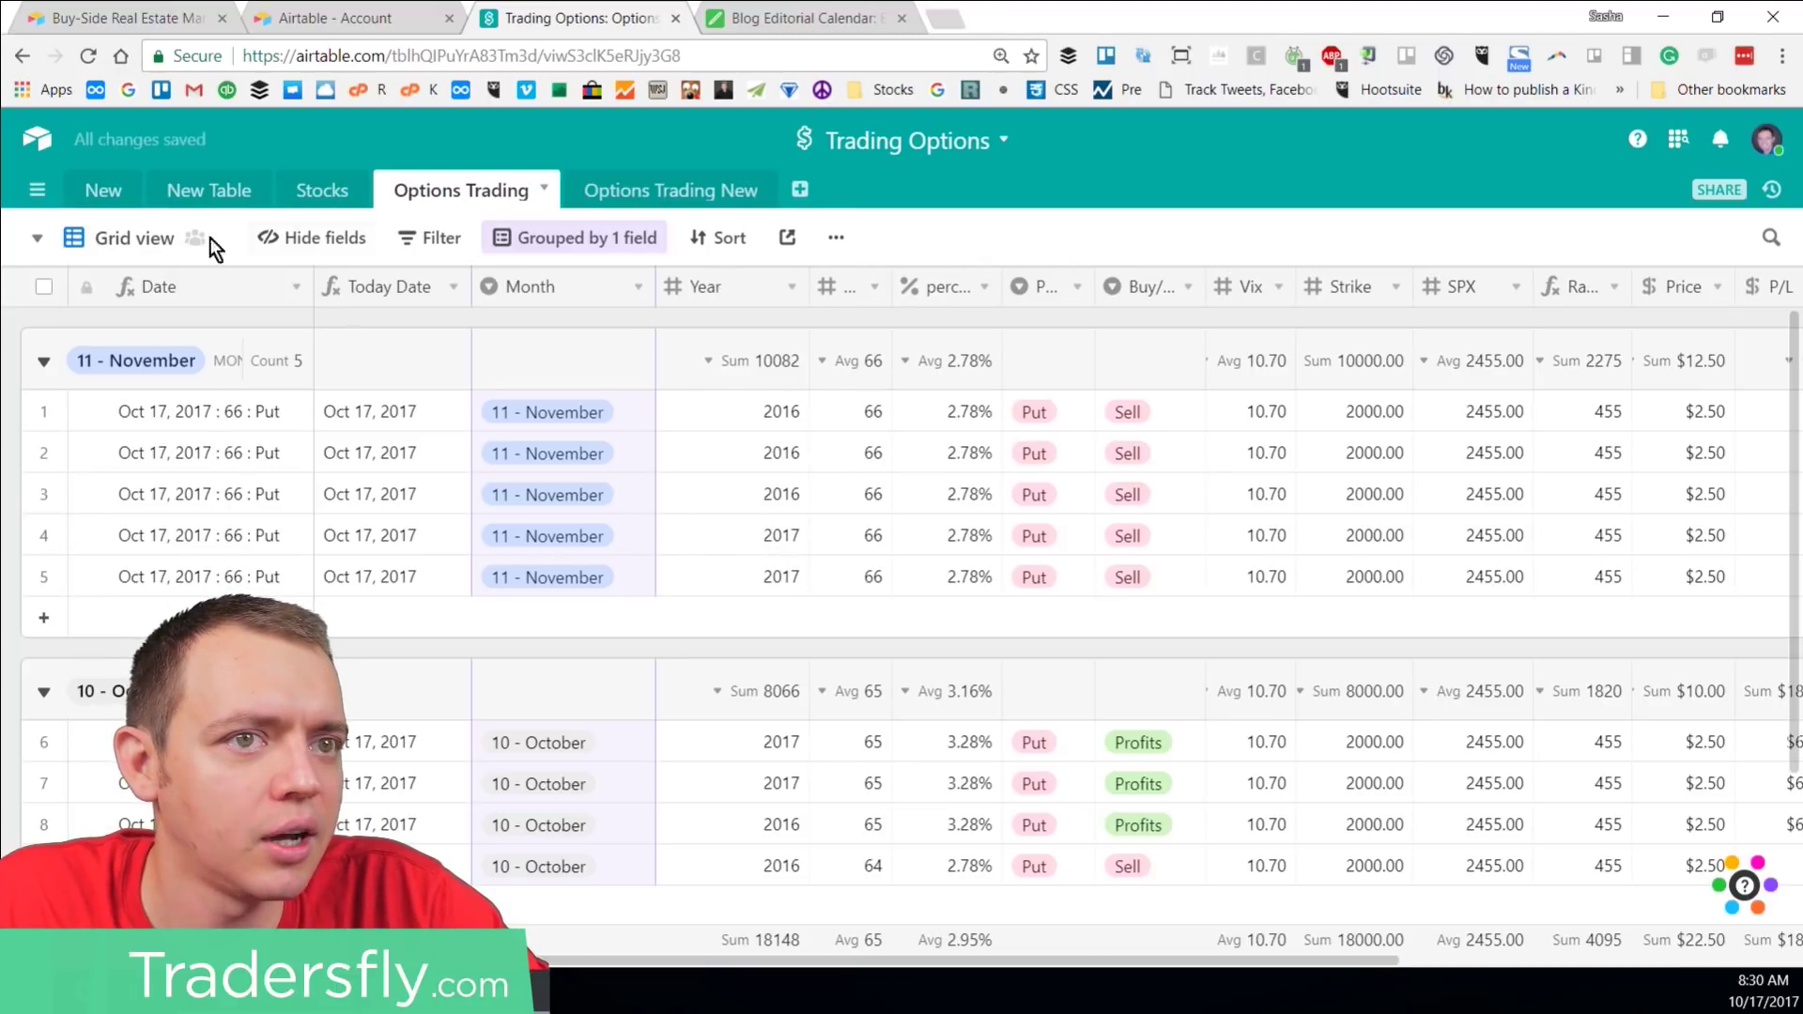
pyautogui.click(125, 248)
pyautogui.click(267, 359)
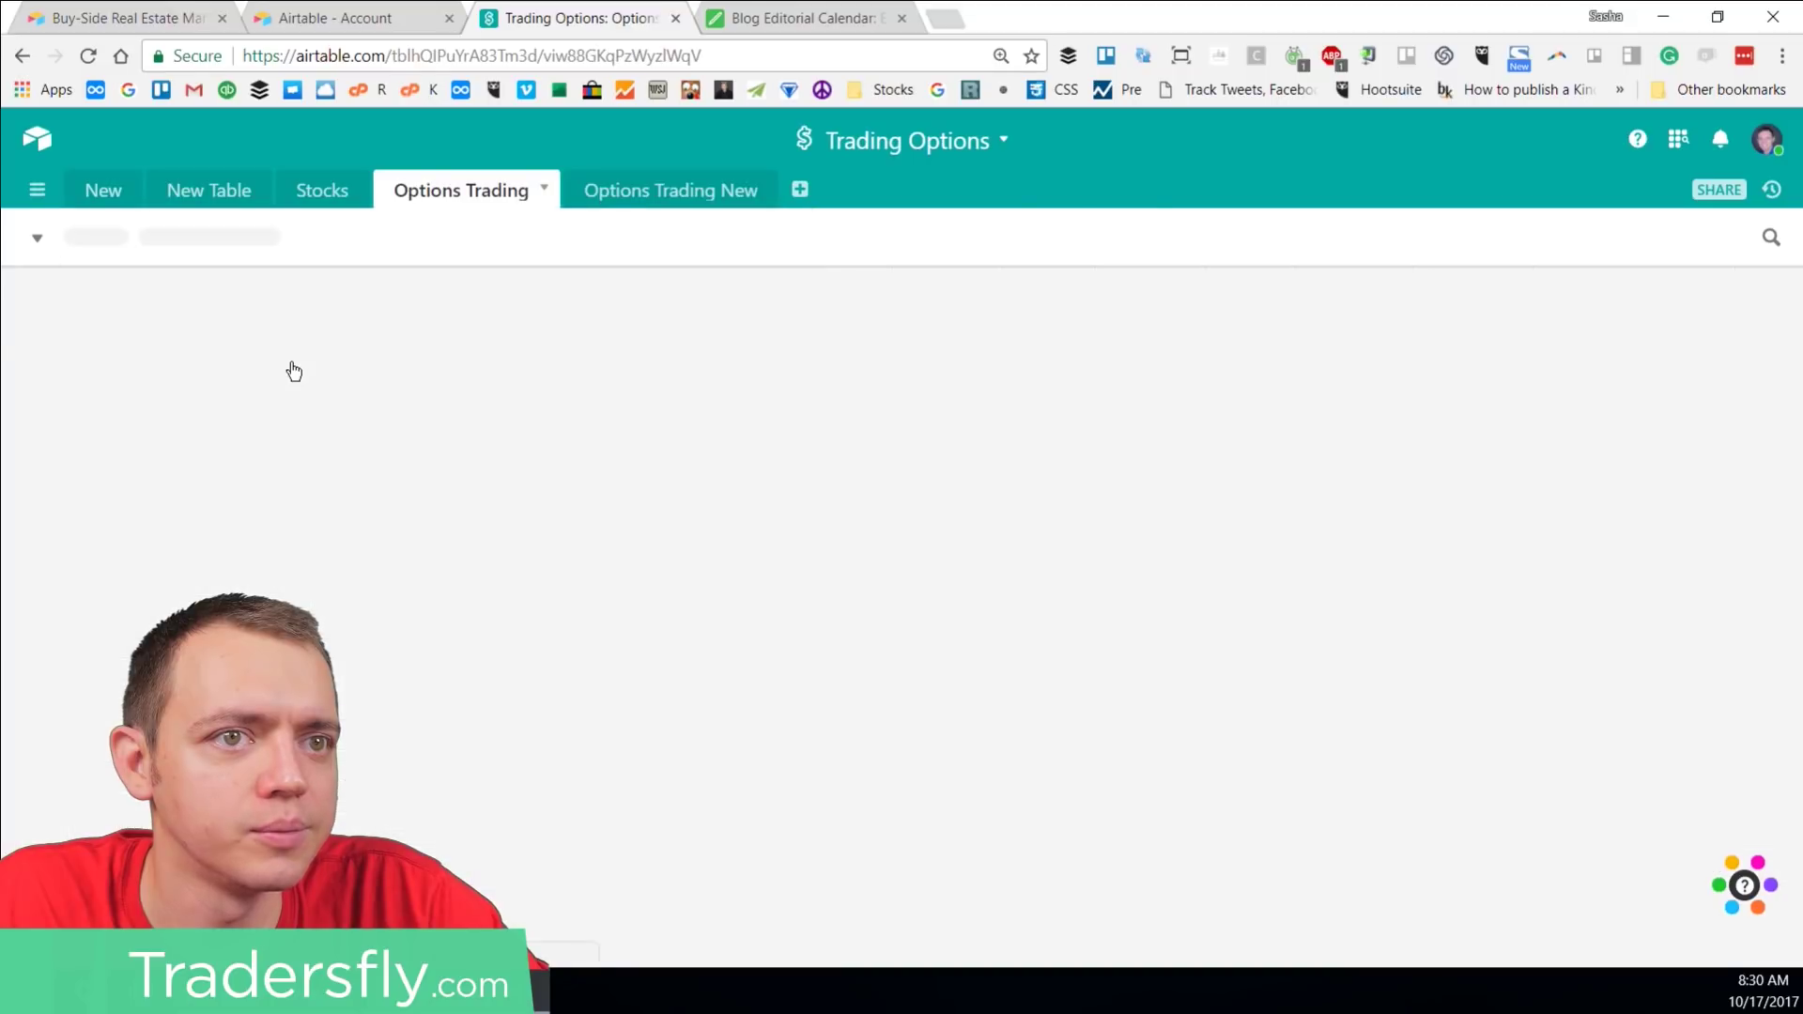
pyautogui.write('Regular')
pyautogui.press('Return')
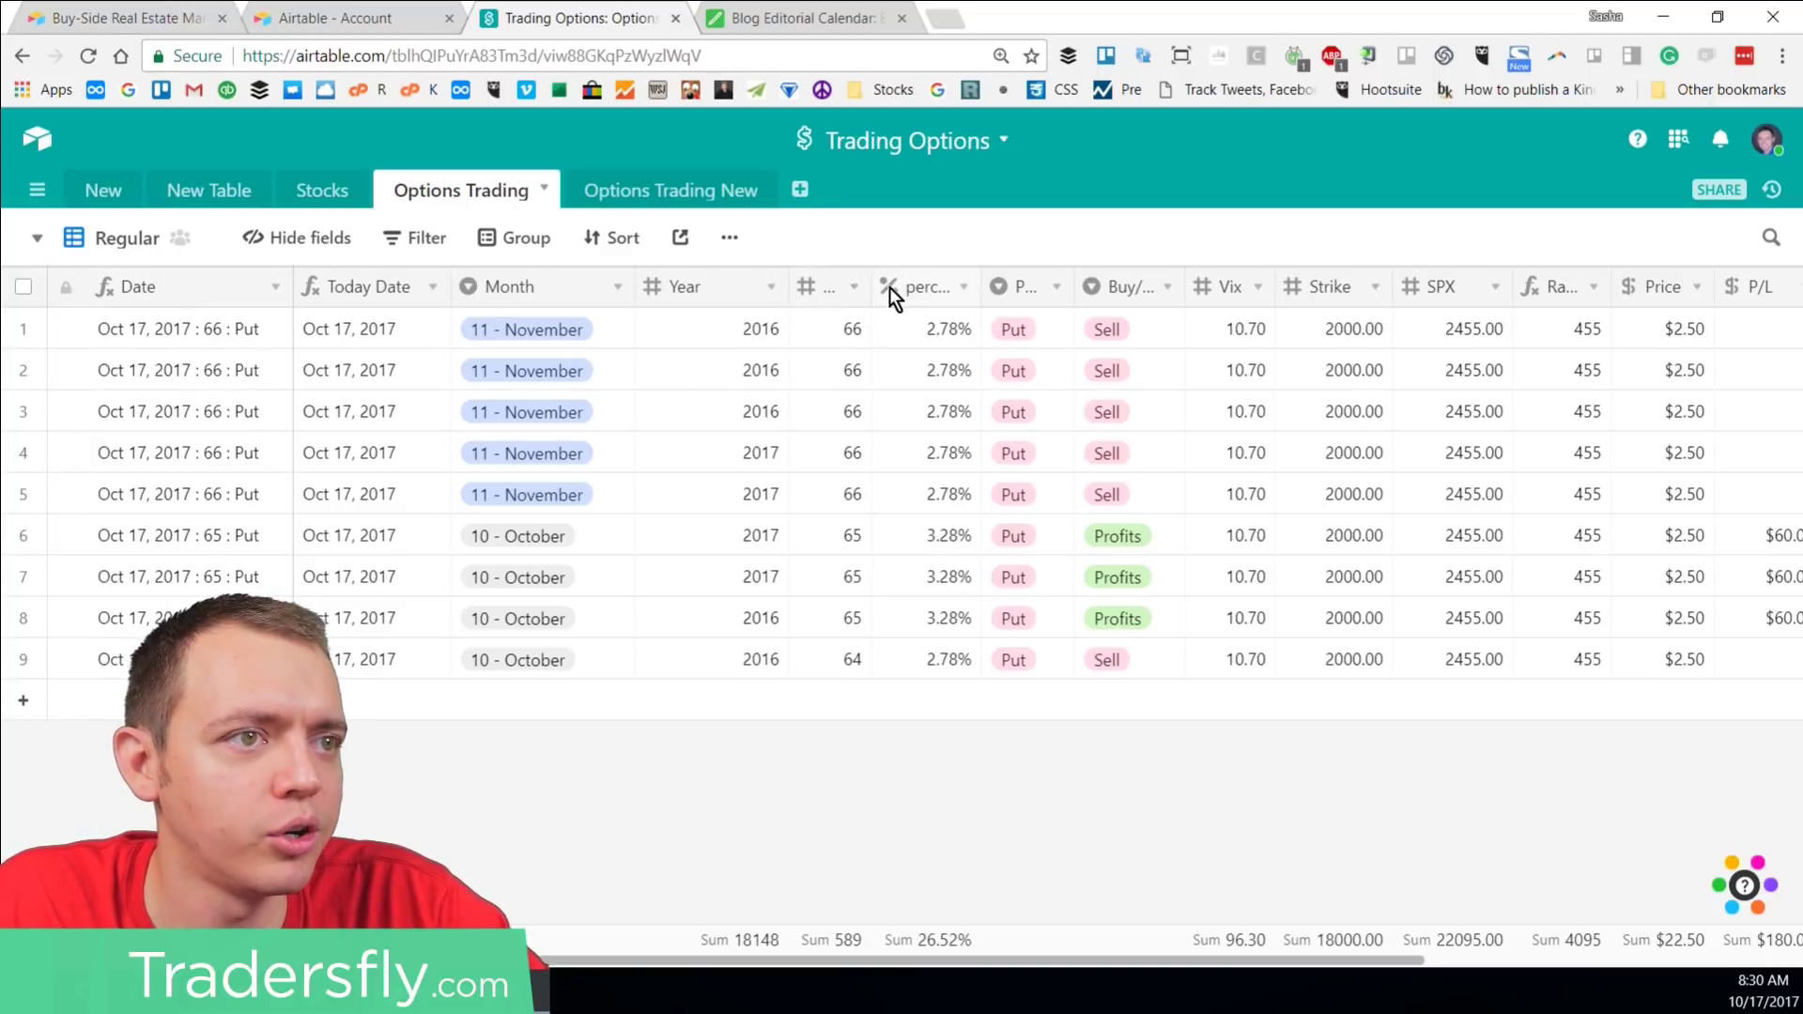
# Step: Widen the Days and Put/Calls columns, narrow the Year column, and check the Put/Calls field's select options without changing them
pyautogui.moveTo(876, 286); pyautogui.dragTo(920, 286)
pyautogui.moveTo(789, 286); pyautogui.dragTo(748, 286)
pyautogui.moveTo(992, 293); pyautogui.dragTo(1136, 288)
pyautogui.click(1058, 289)
pyautogui.click(1058, 289)
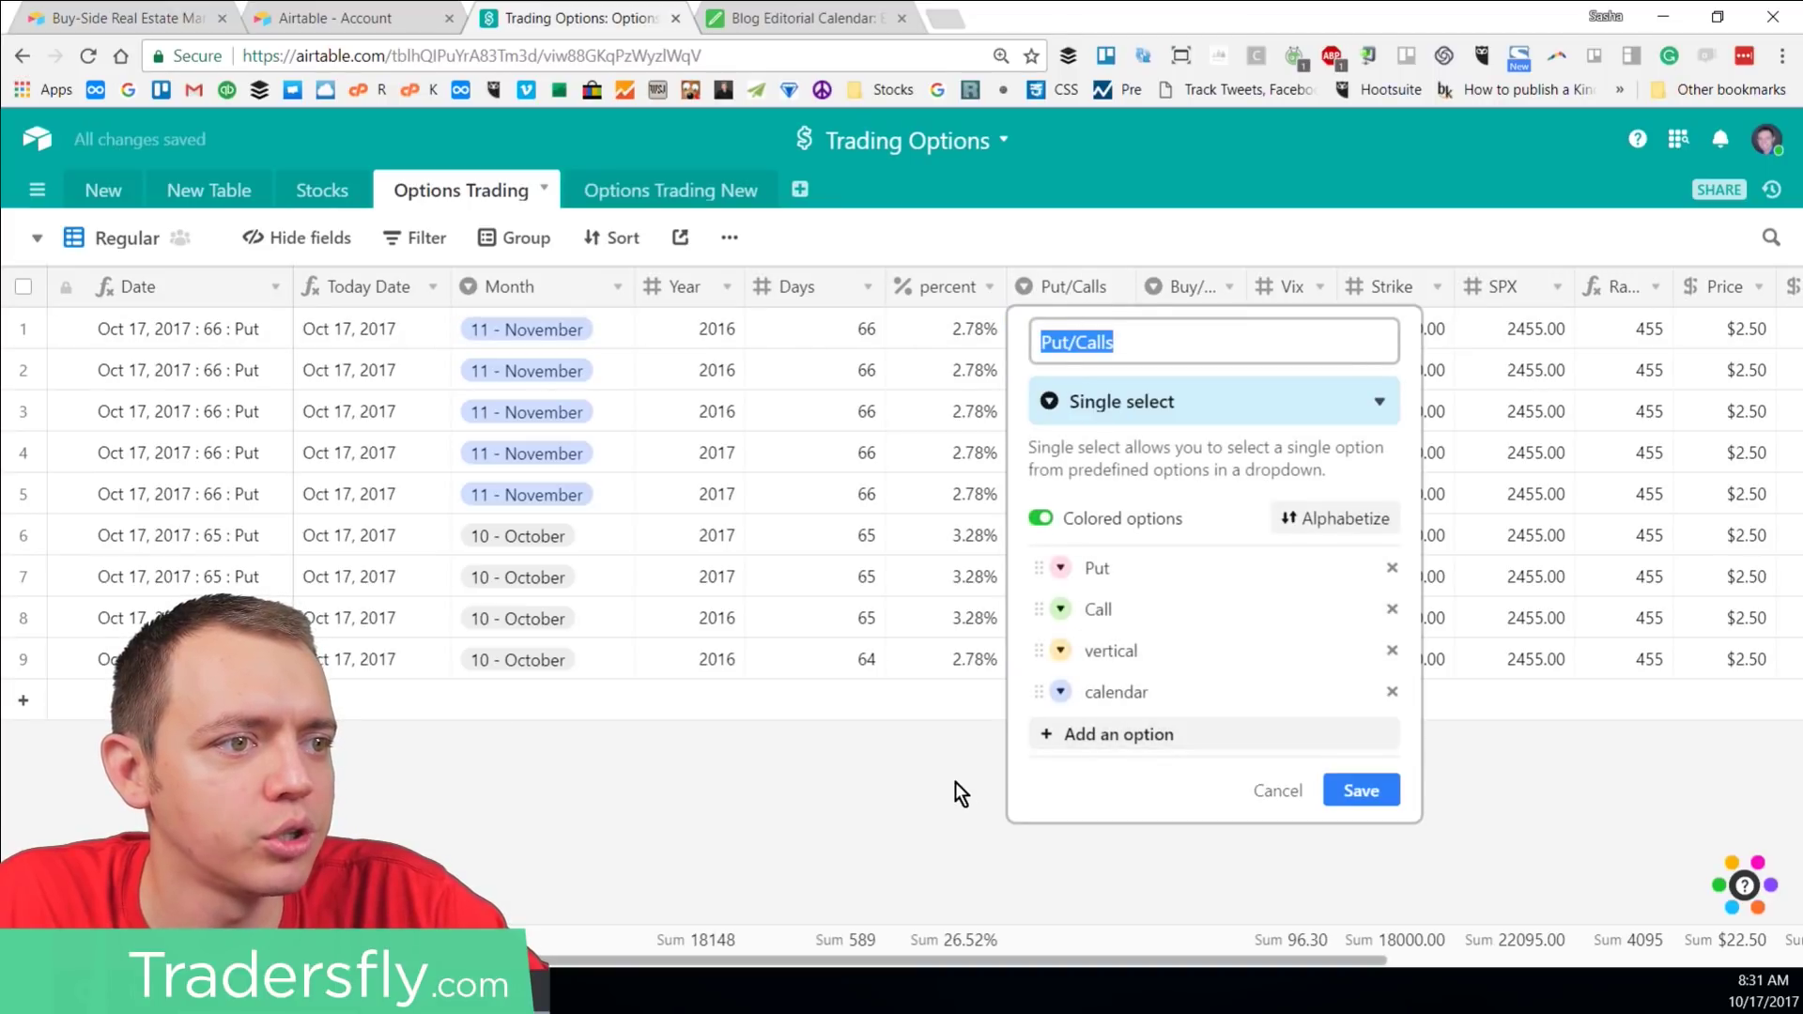
pyautogui.click(994, 750)
# Step: Widen the Buy/Sell column to fit its name, check that field's settings without changes, and slightly widen the Vix column
pyautogui.moveTo(1247, 286); pyautogui.dragTo(1267, 286)
pyautogui.click(1217, 290)
pyautogui.click(1217, 289)
pyautogui.click(1012, 843)
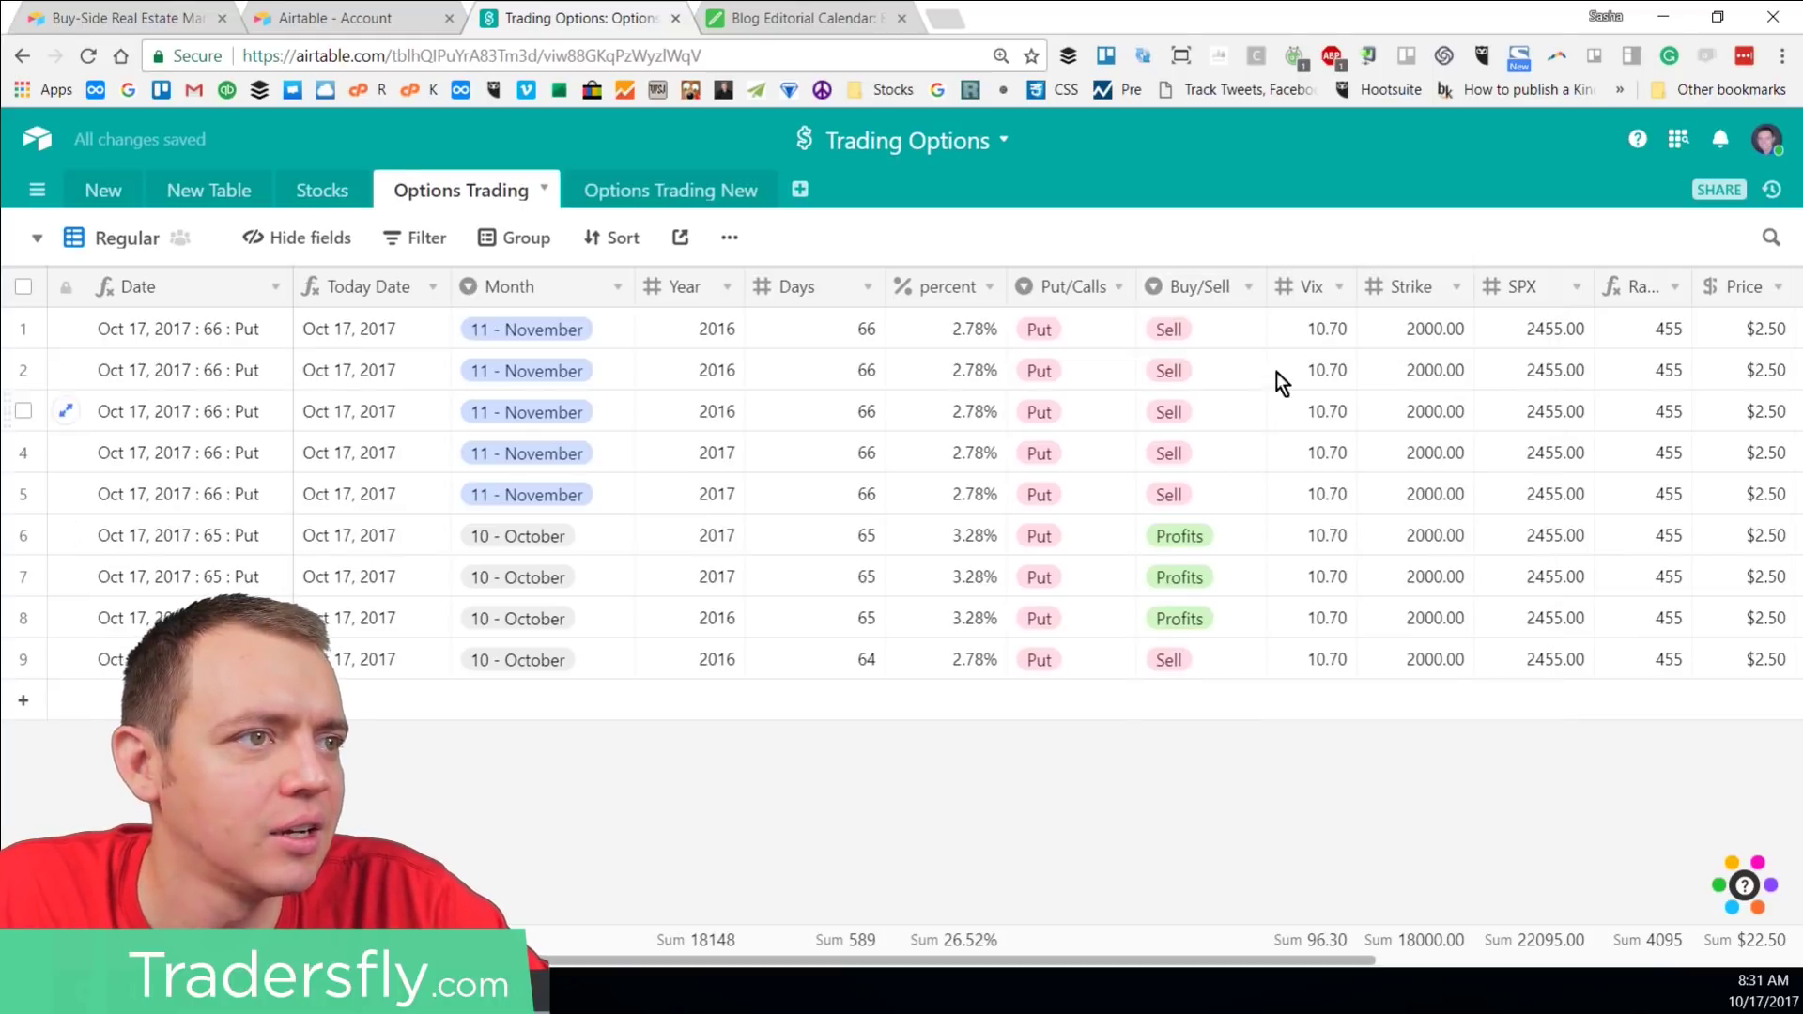
pyautogui.moveTo(1360, 296); pyautogui.dragTo(1370, 294)
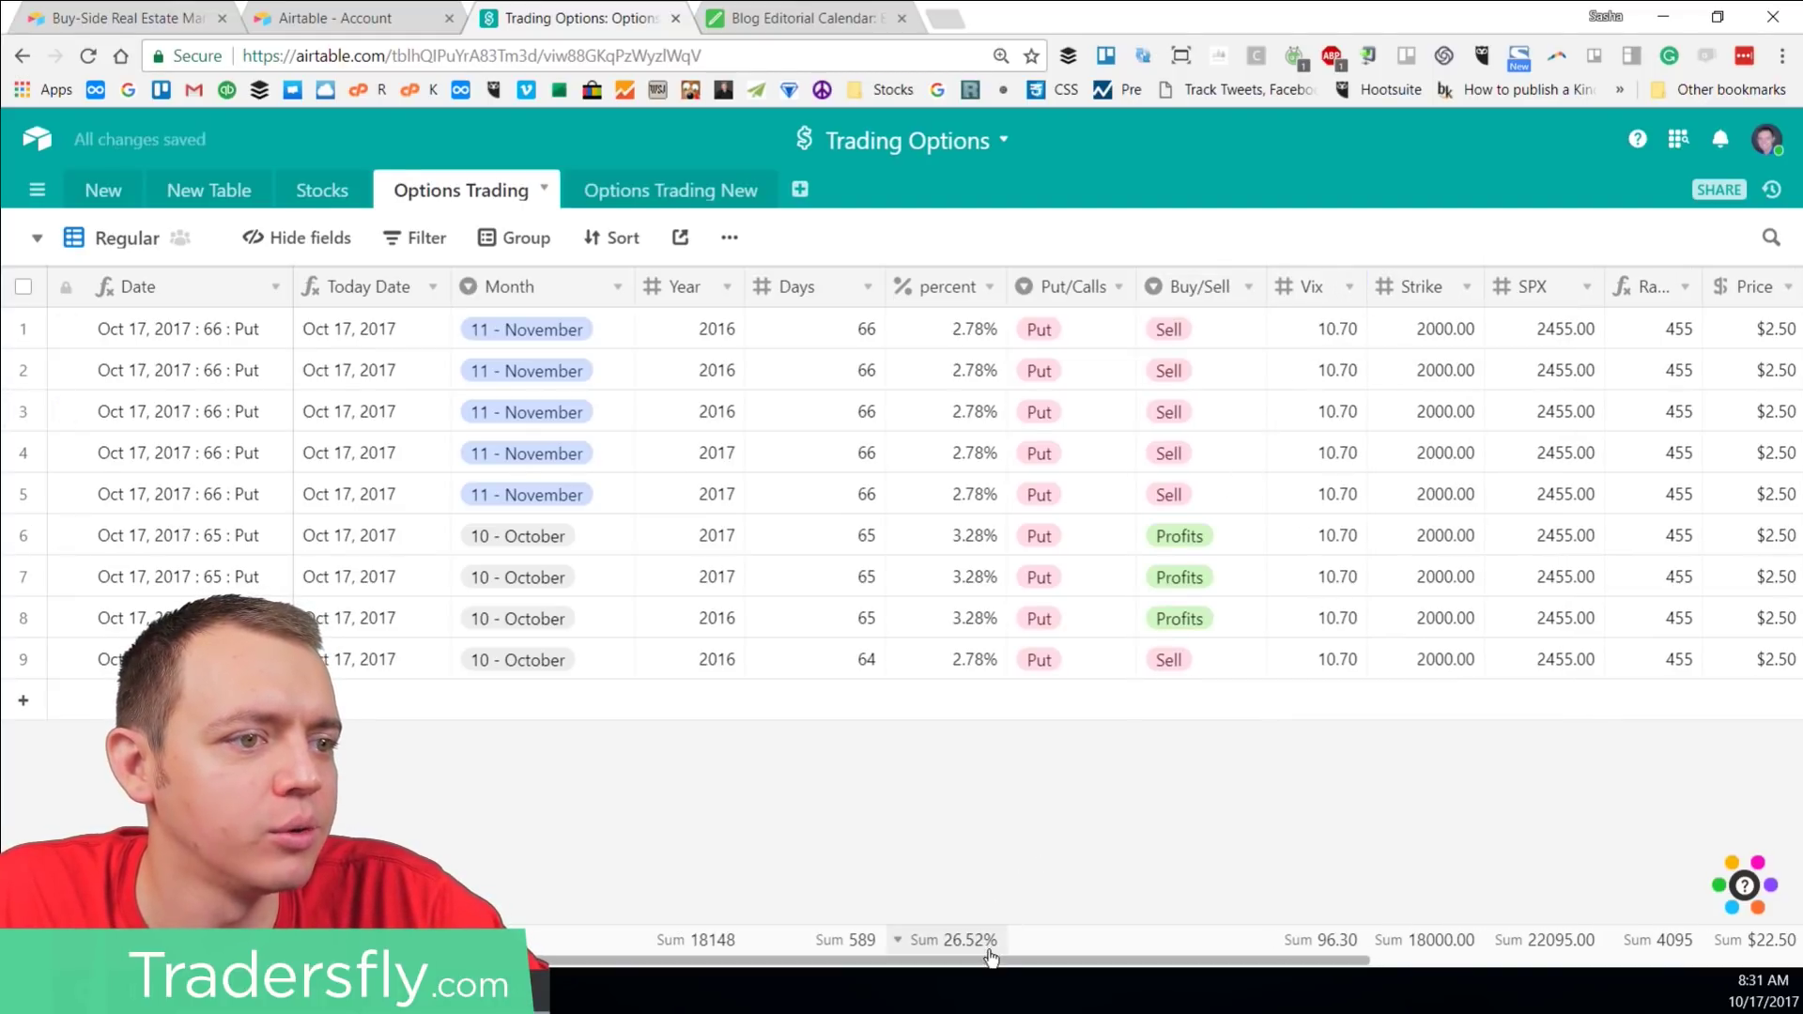
# Step: Widen the Range column to fit its name and slightly widen the Price and P/L columns in the Regular view
pyautogui.moveTo(996, 960); pyautogui.dragTo(1231, 963)
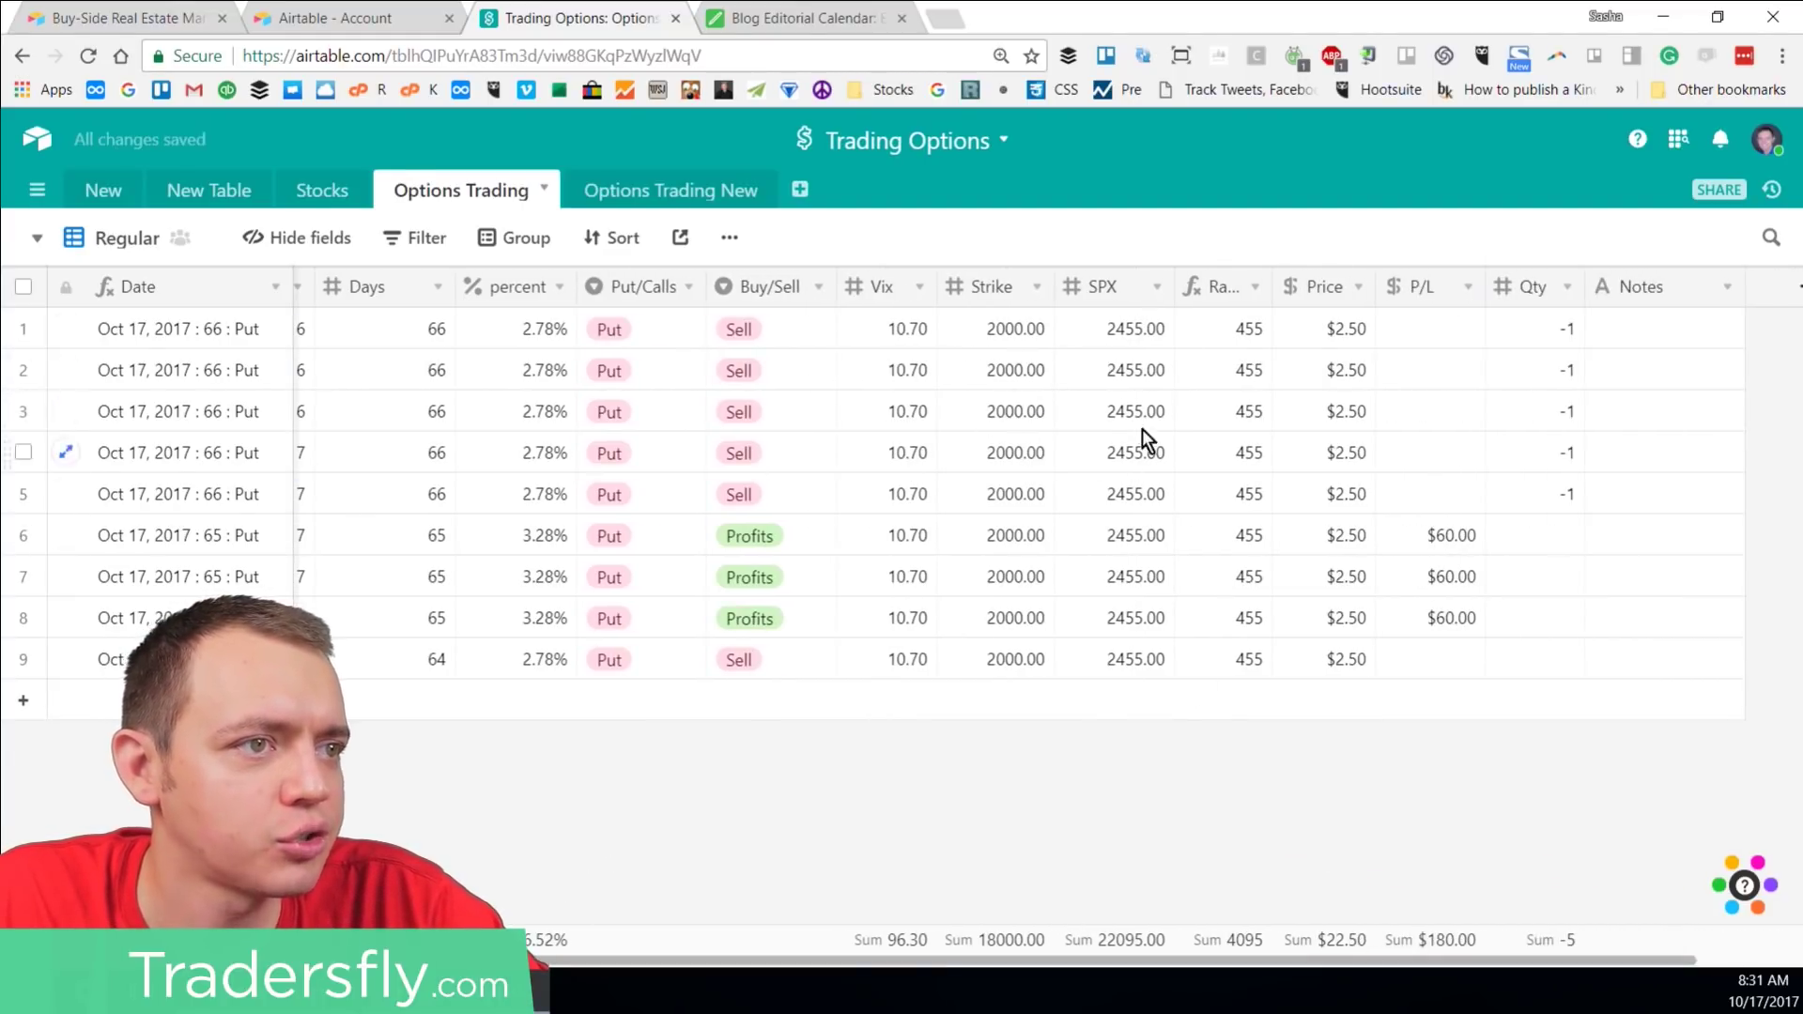
pyautogui.moveTo(1273, 286); pyautogui.dragTo(1315, 297)
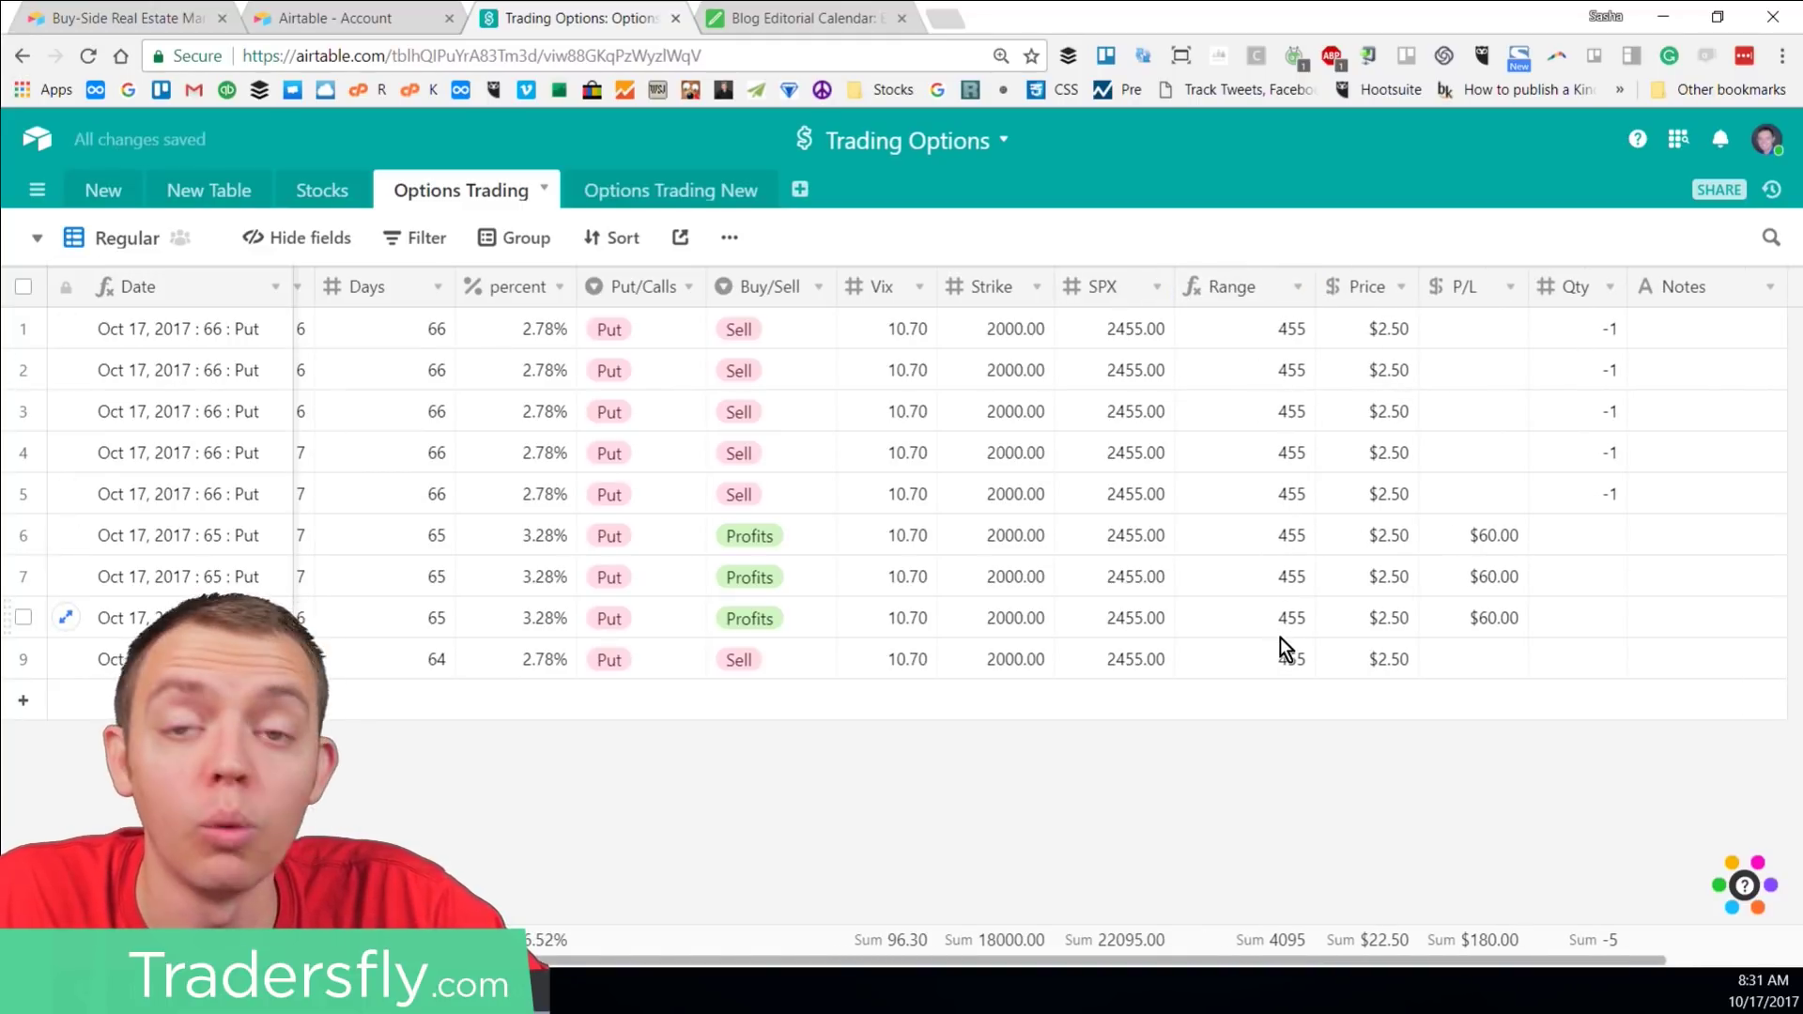
pyautogui.moveTo(1421, 288); pyautogui.dragTo(1435, 291)
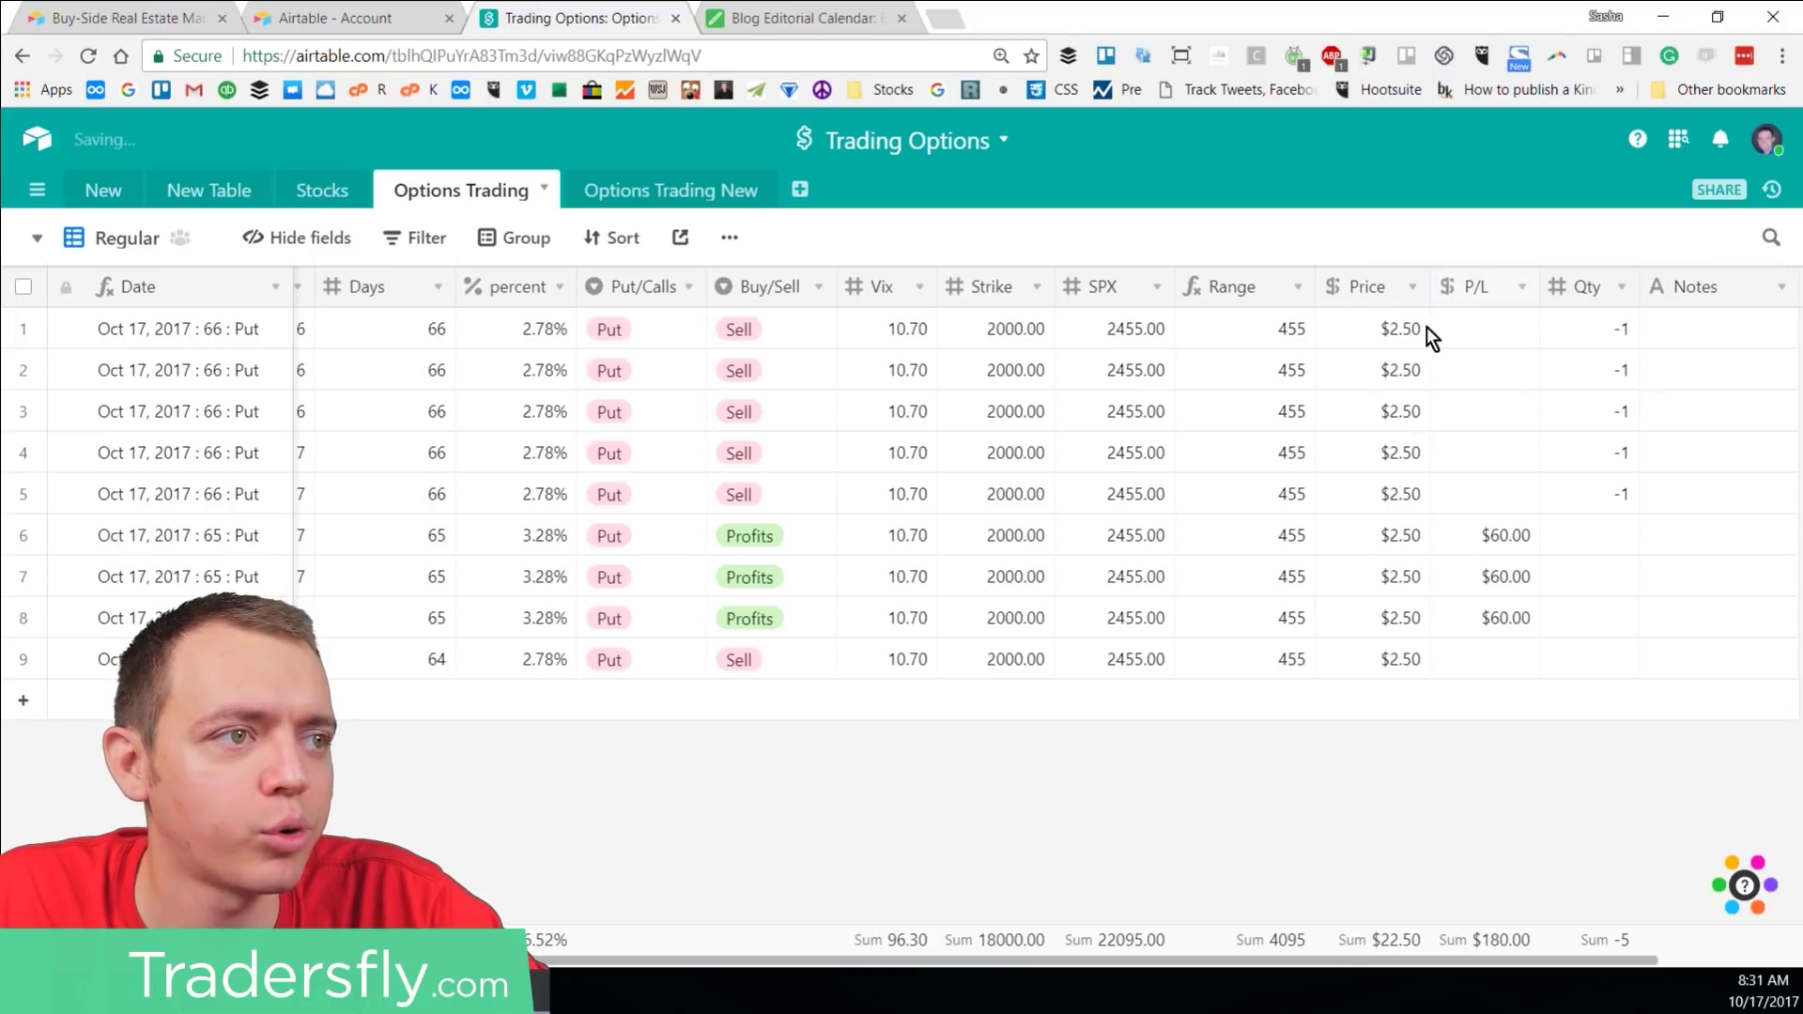
pyautogui.moveTo(1537, 284); pyautogui.dragTo(1645, 284)
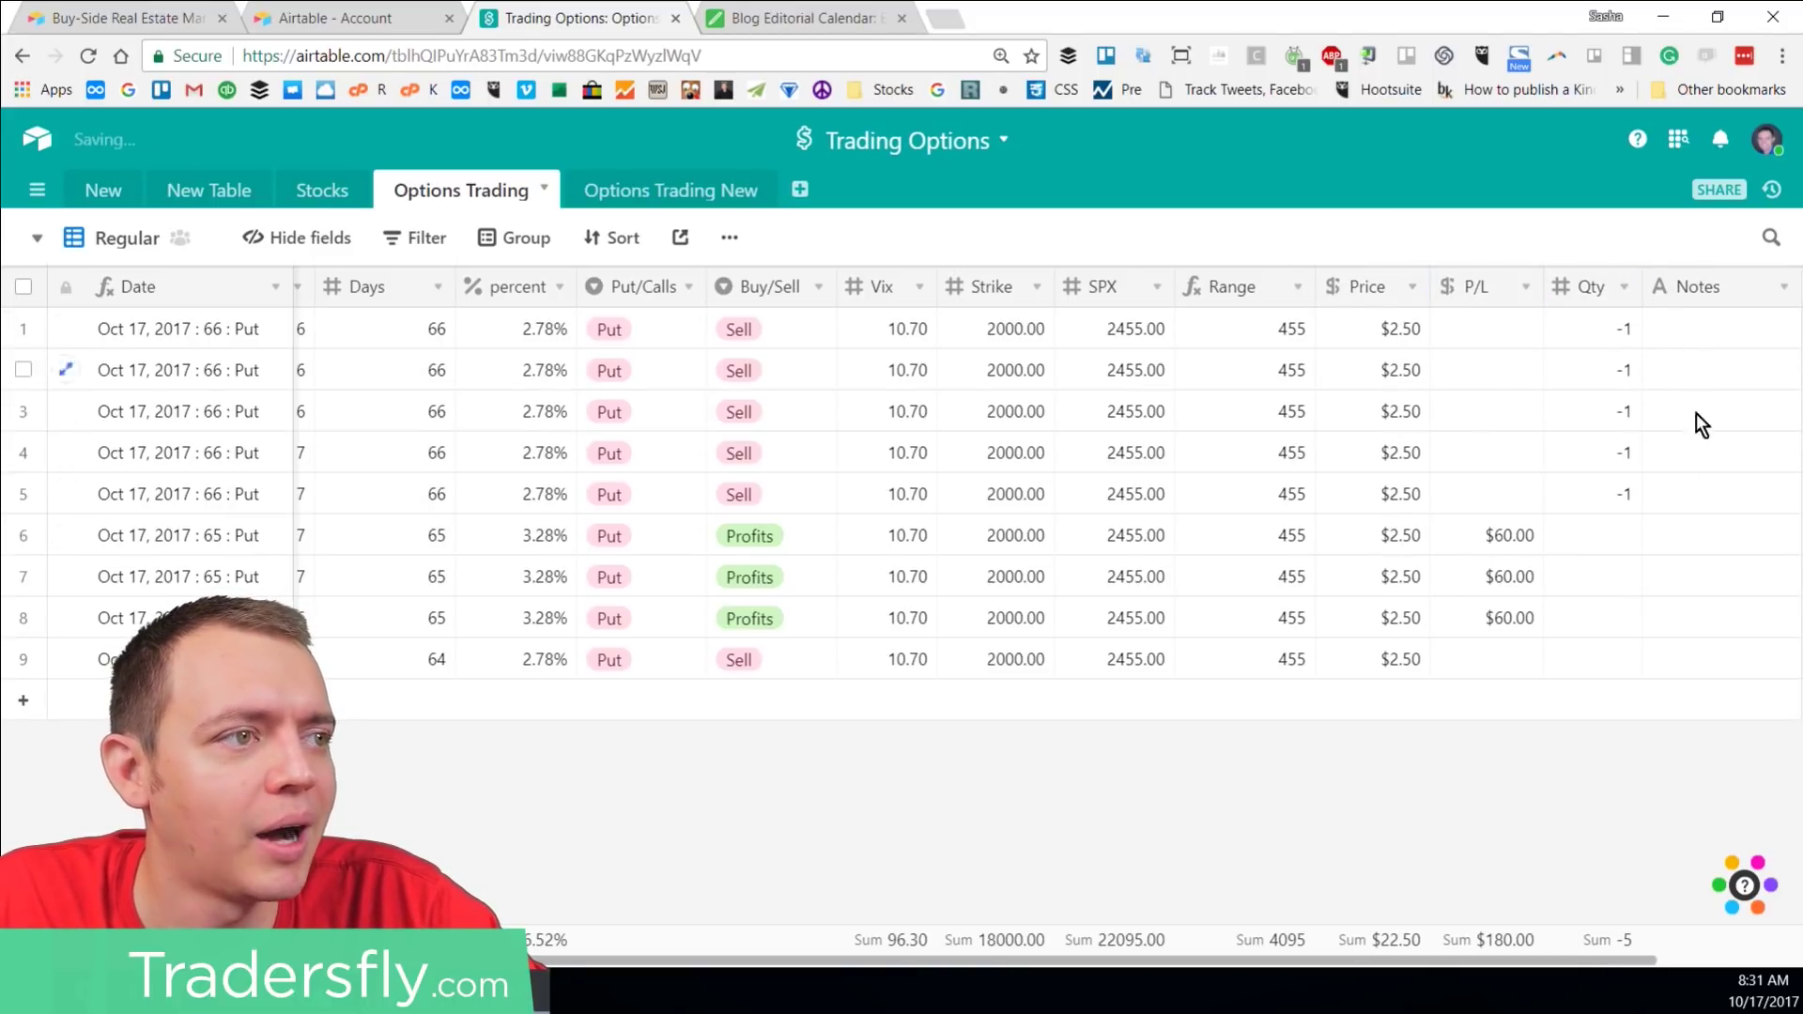
pyautogui.moveTo(1310, 962); pyautogui.dragTo(897, 994)
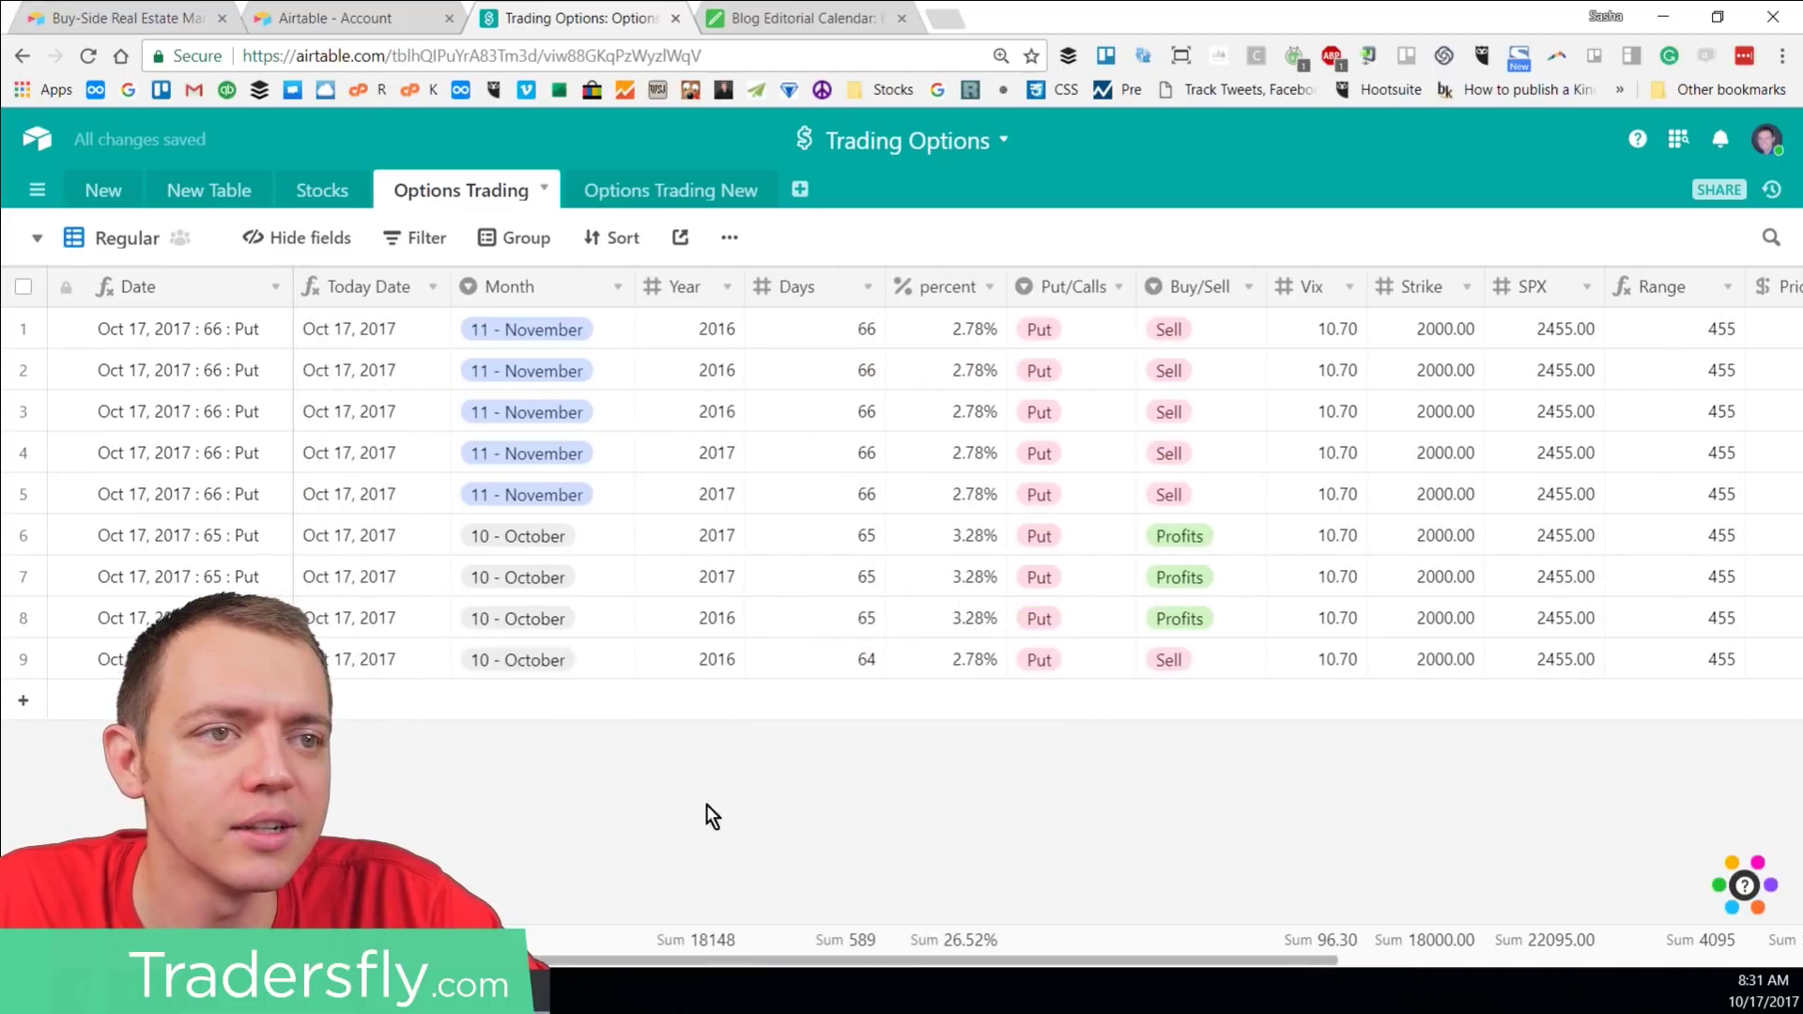
# Step: Switch back to the Options Trading table's original Grid view and look over its records grouped by month
pyautogui.click(132, 238)
pyautogui.click(169, 305)
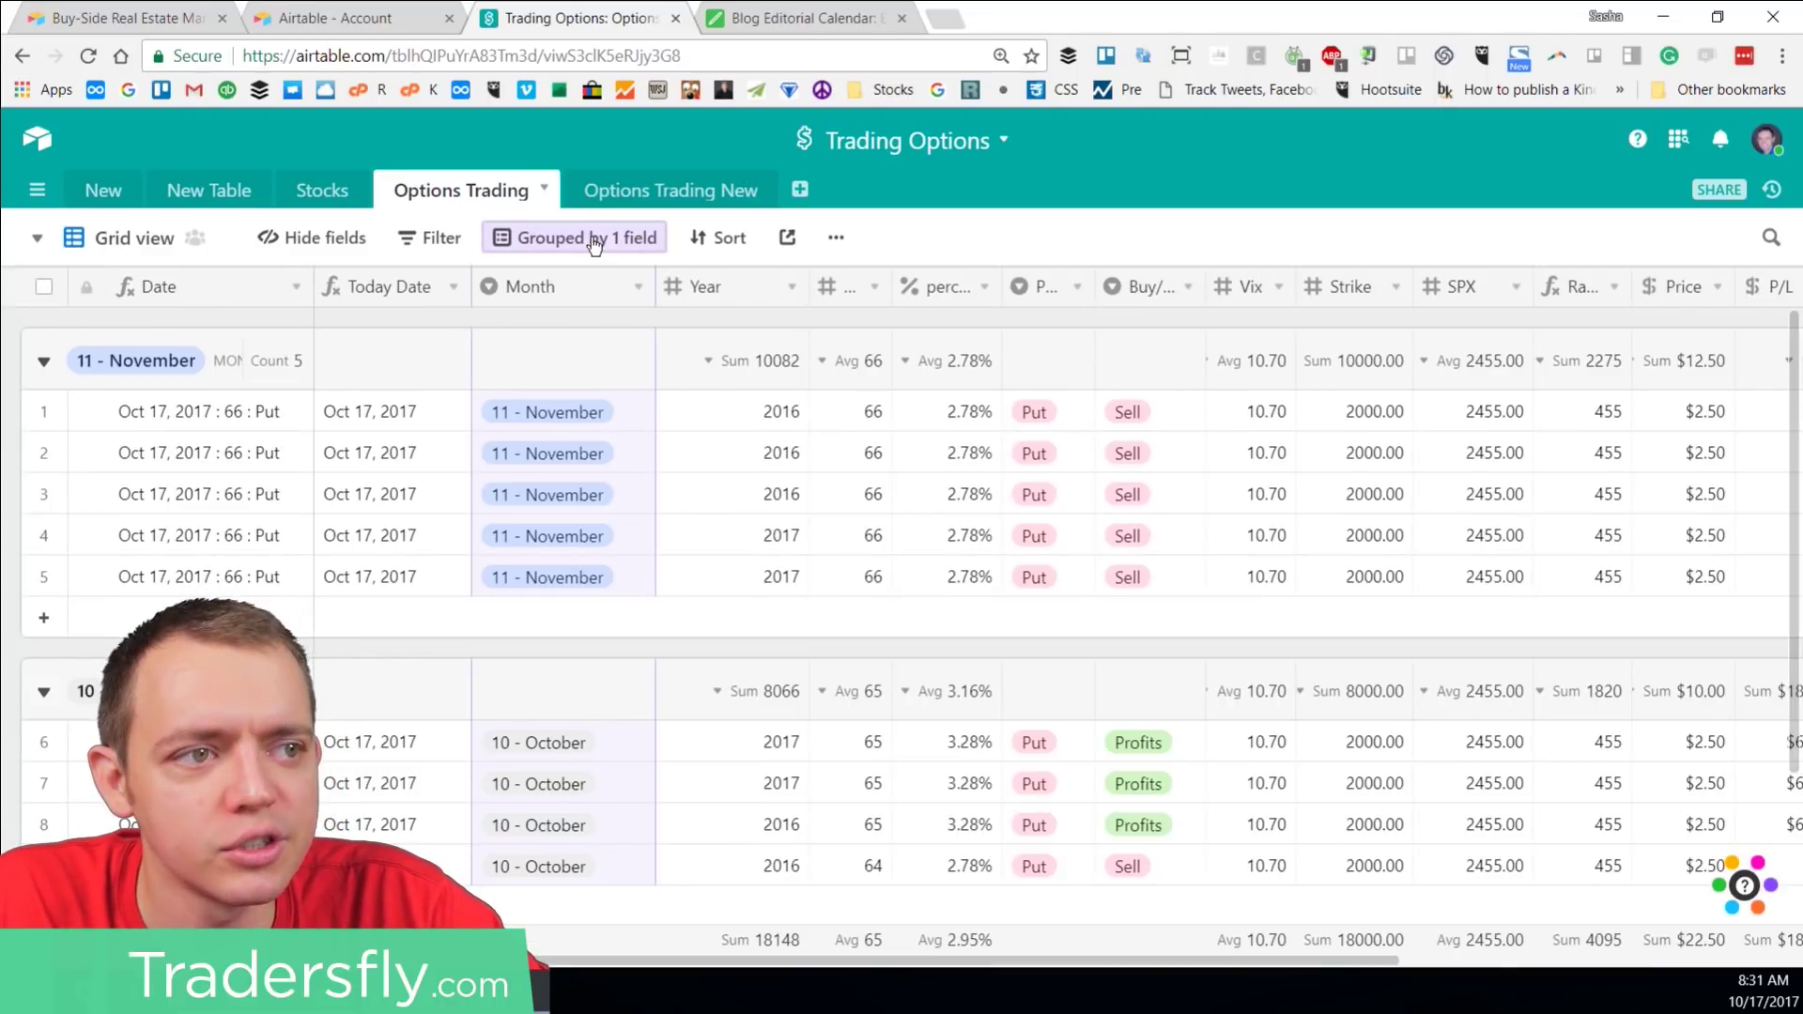
pyautogui.scroll(-3, 1002, 451)
pyautogui.scroll(2, 1033, 630)
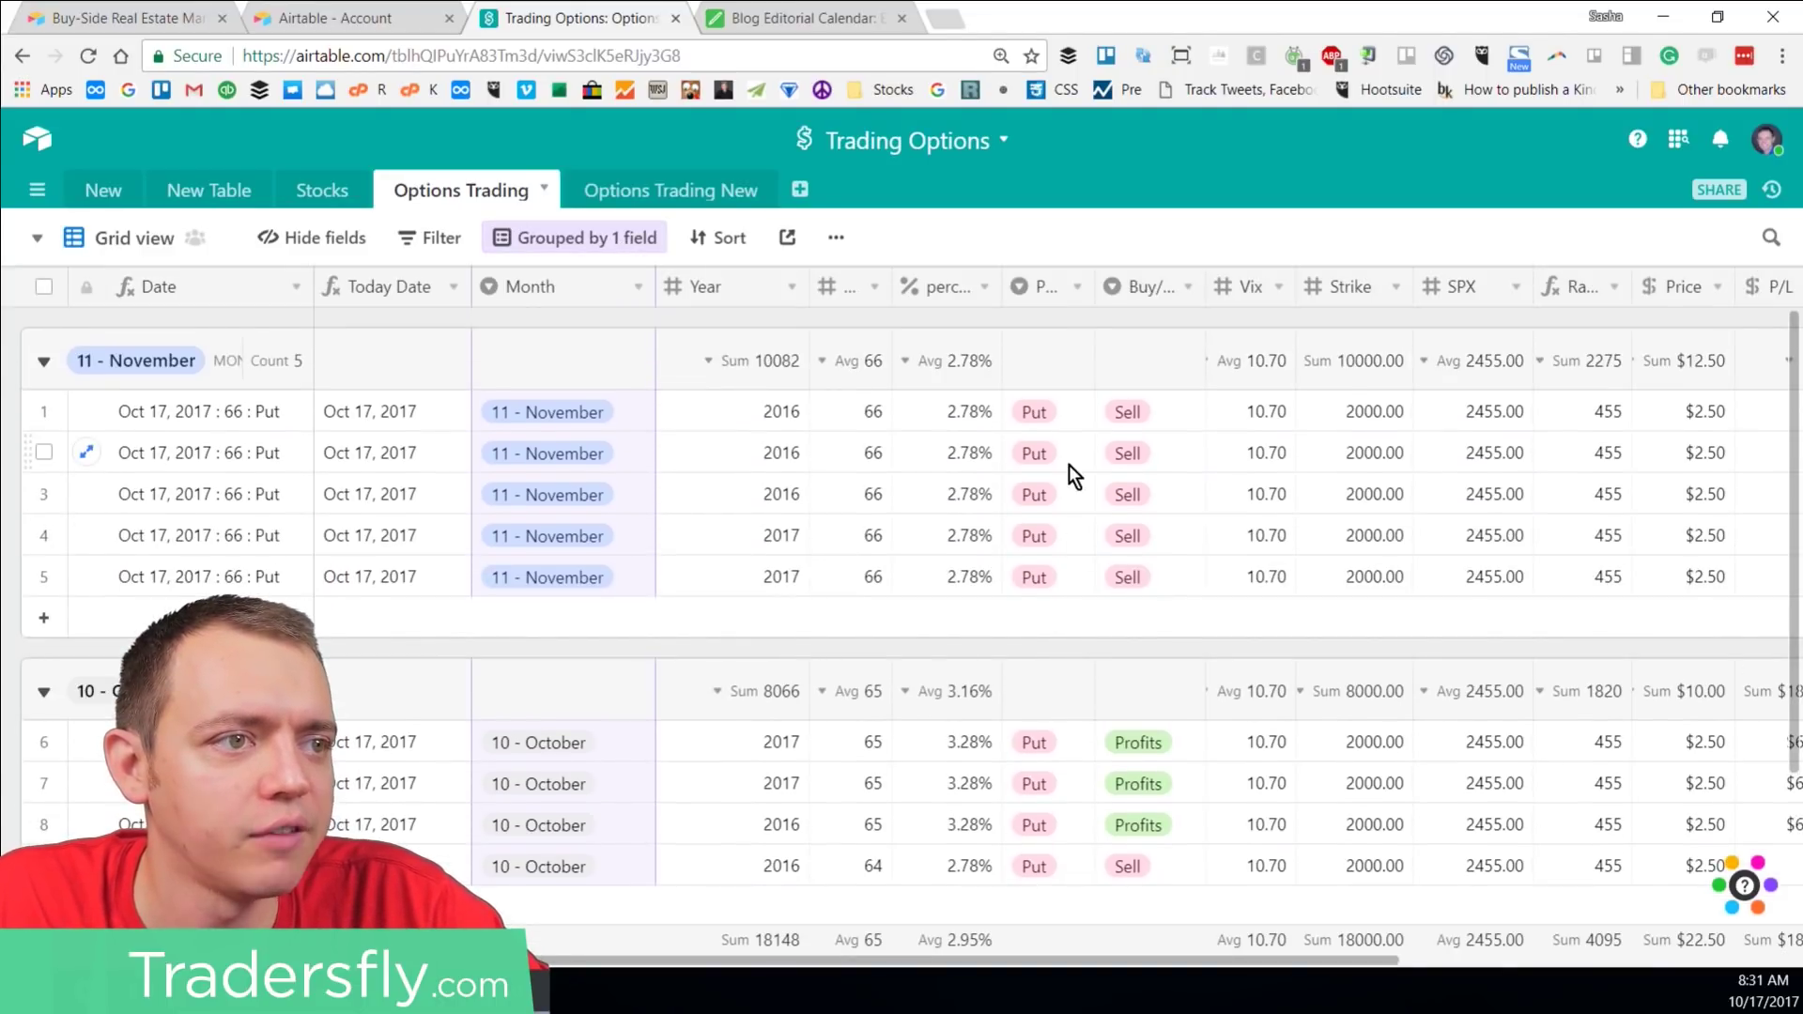
# Step: Change Put/Calls to Call for the second, third and fifth November records, and delete the stray blank record in that group
pyautogui.click(1069, 454)
pyautogui.click(1076, 453)
pyautogui.click(1056, 626)
pyautogui.click(1071, 495)
pyautogui.click(1077, 494)
pyautogui.click(1052, 654)
pyautogui.click(1071, 577)
pyautogui.click(1077, 576)
pyautogui.click(1035, 740)
pyautogui.click(1106, 633)
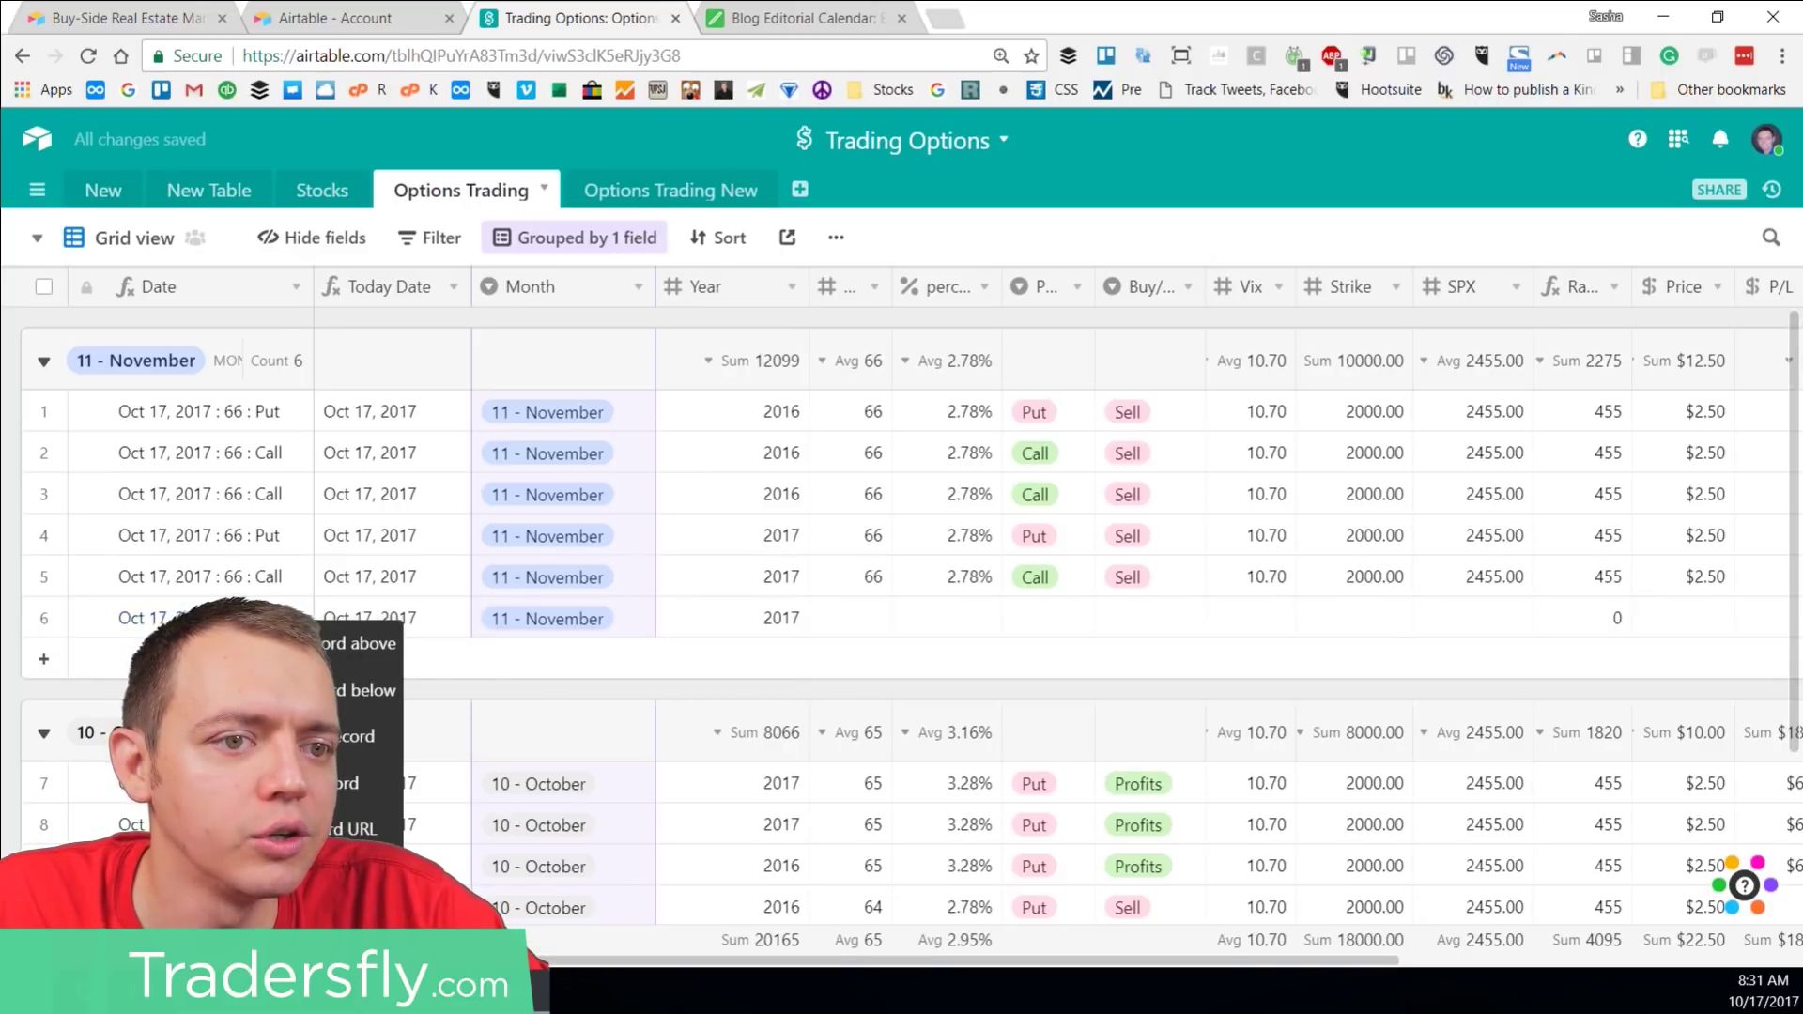
pyautogui.click(282, 876)
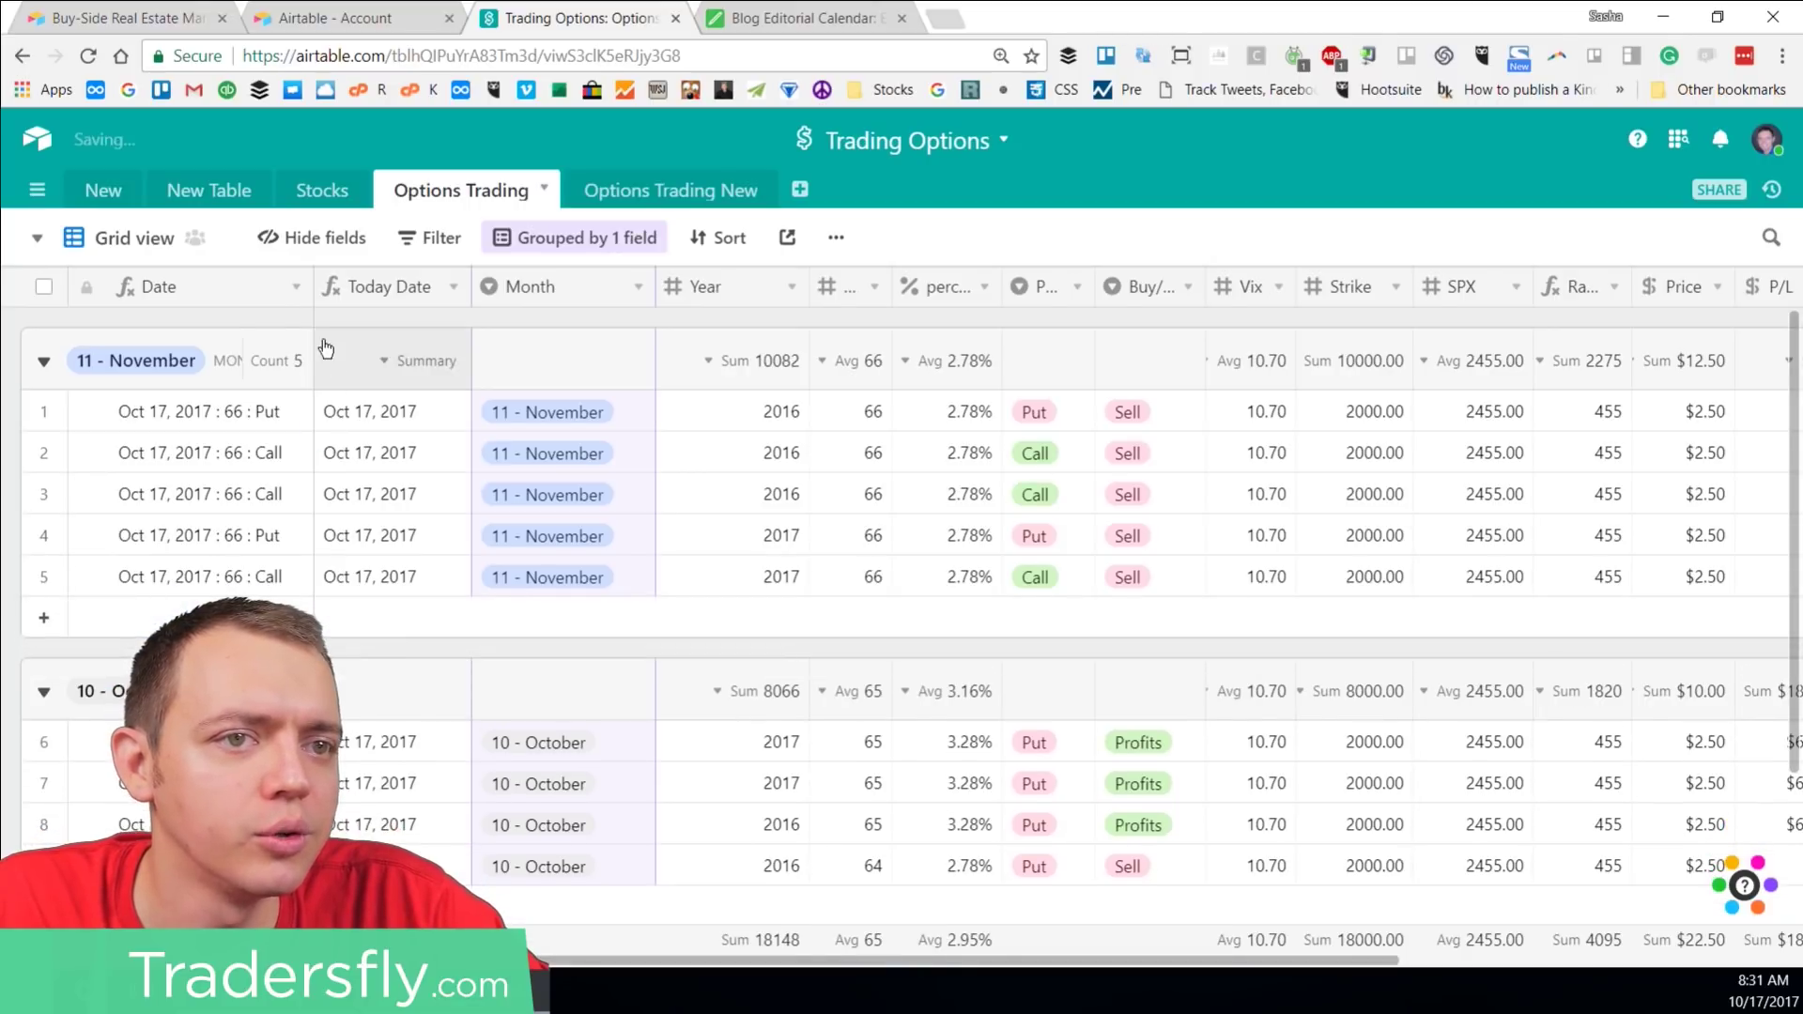
# Step: Create a new grid view of the Options Trading table named "Calls and puts group"
pyautogui.click(111, 241)
pyautogui.click(242, 407)
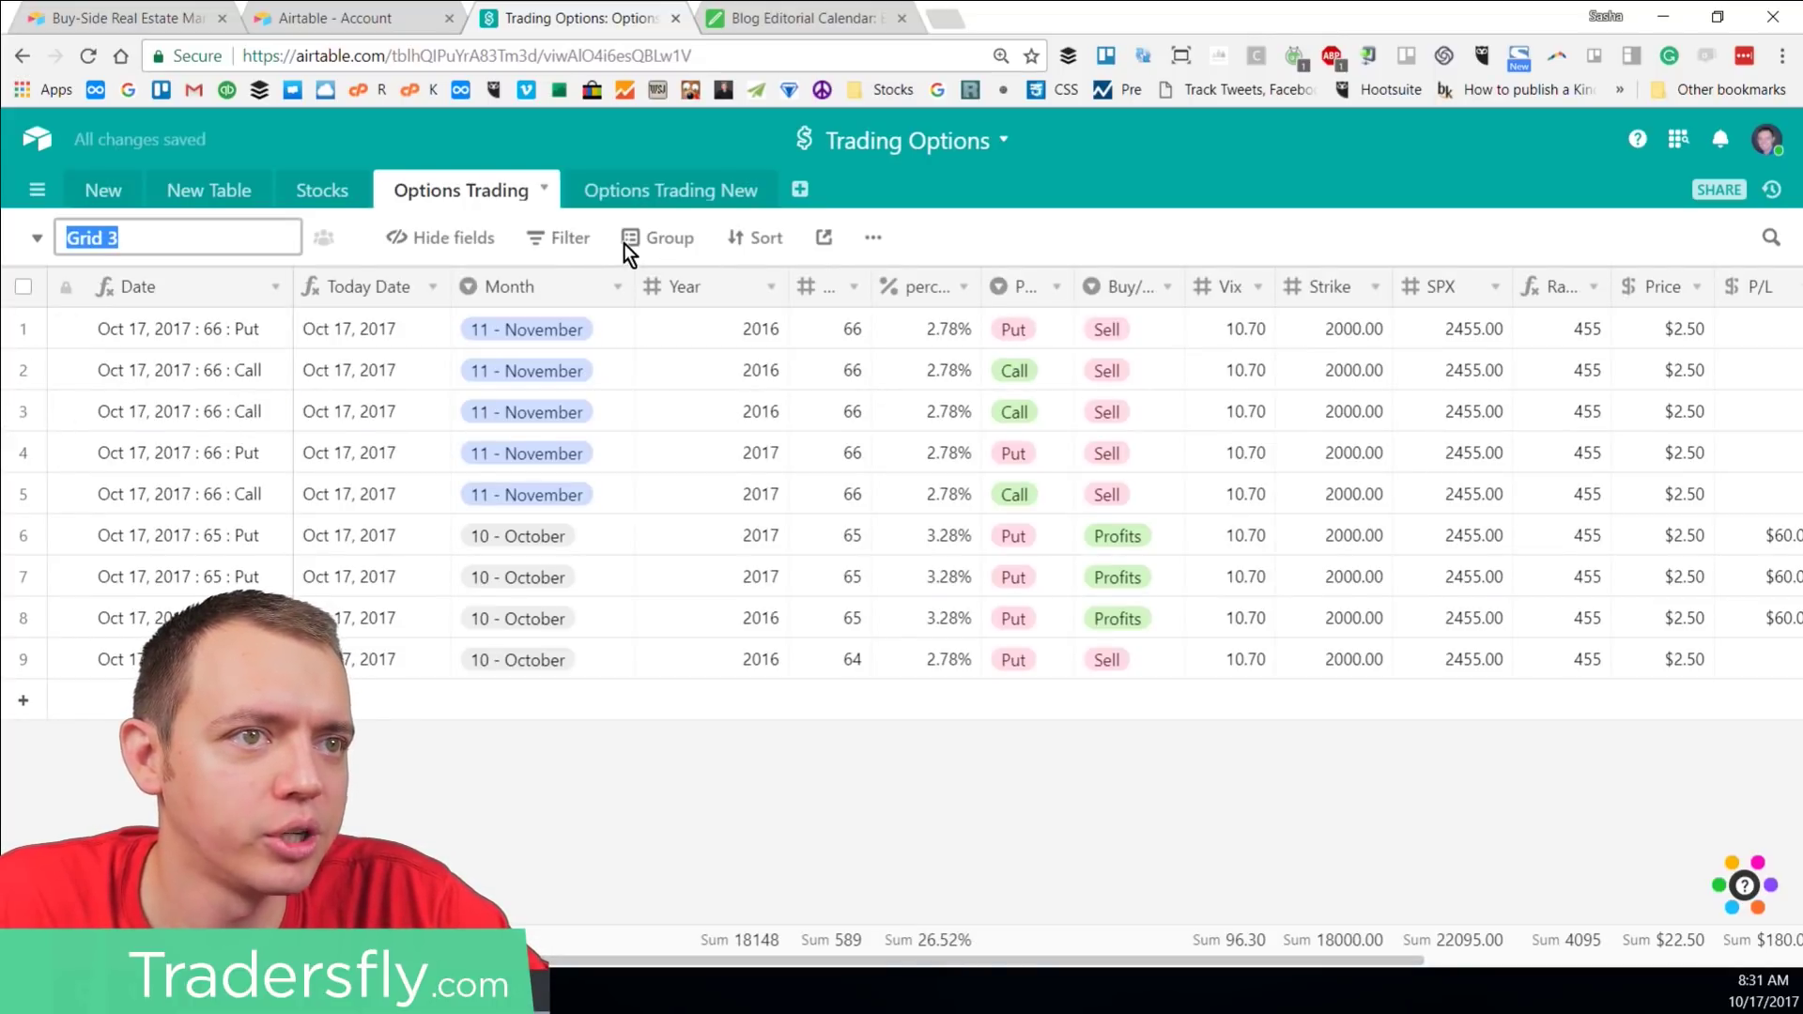
pyautogui.write('Calls')
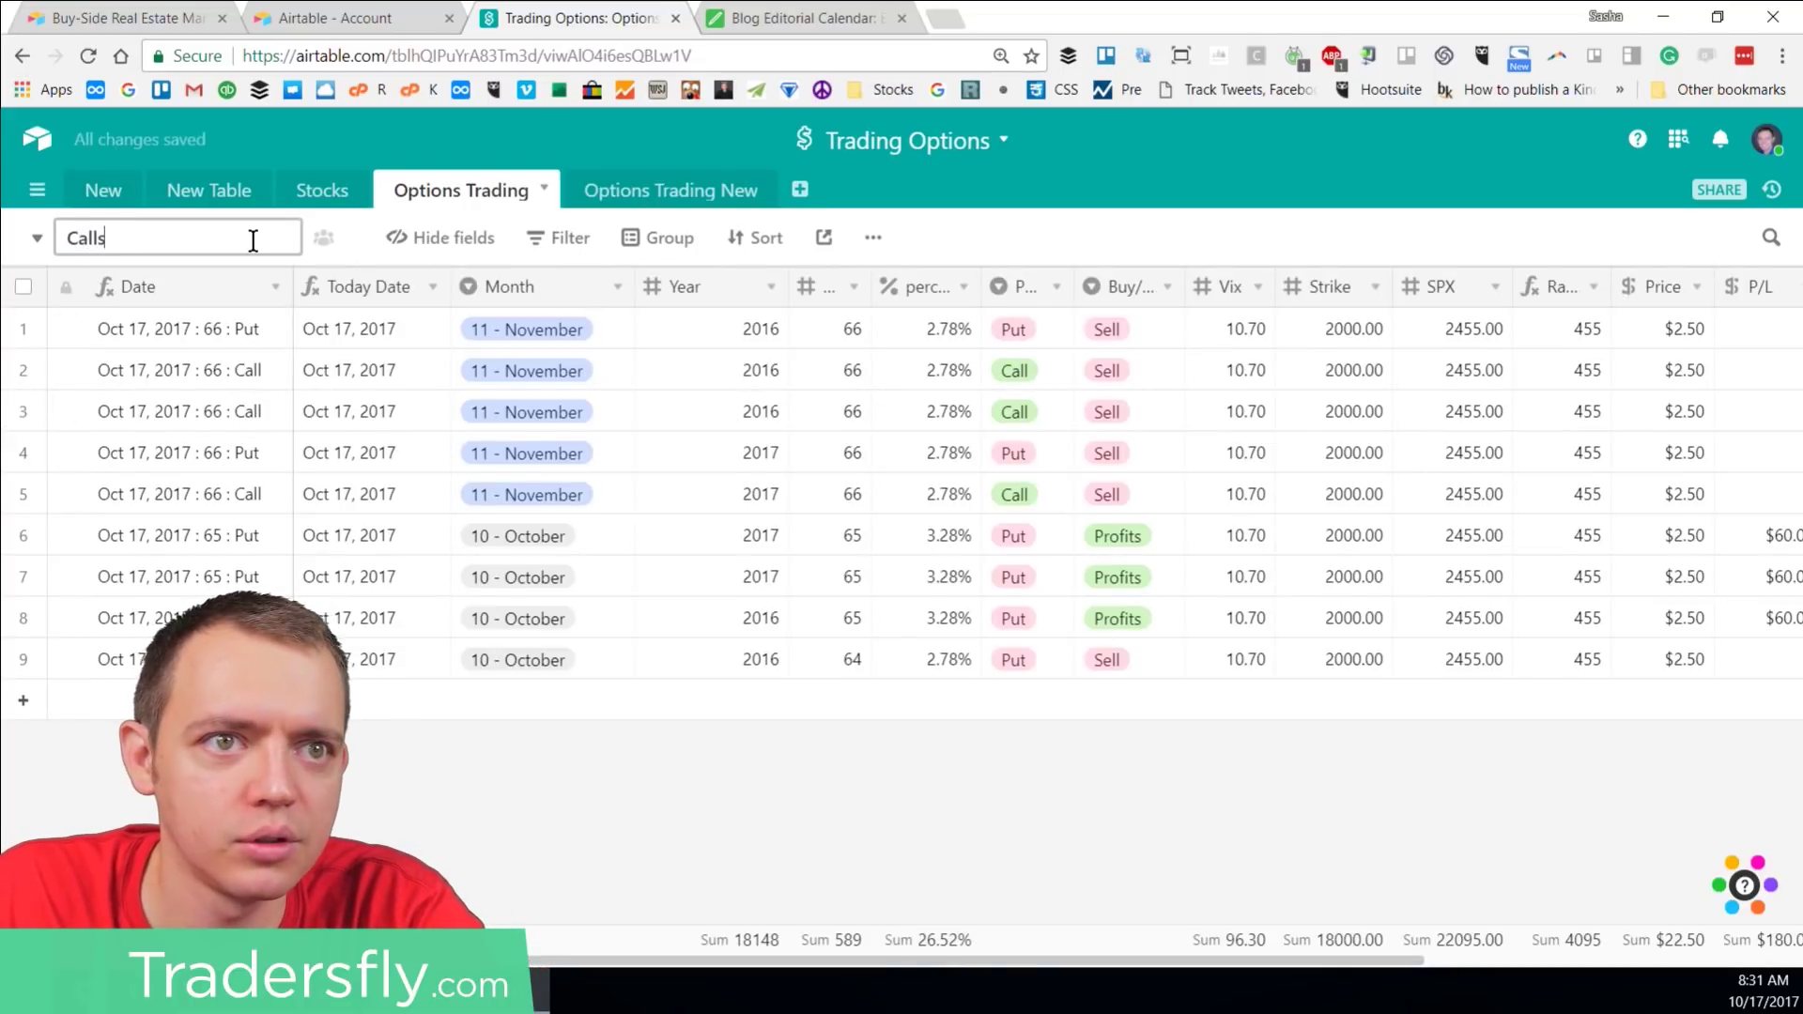
pyautogui.write(' and puts group')
pyautogui.press('Return')
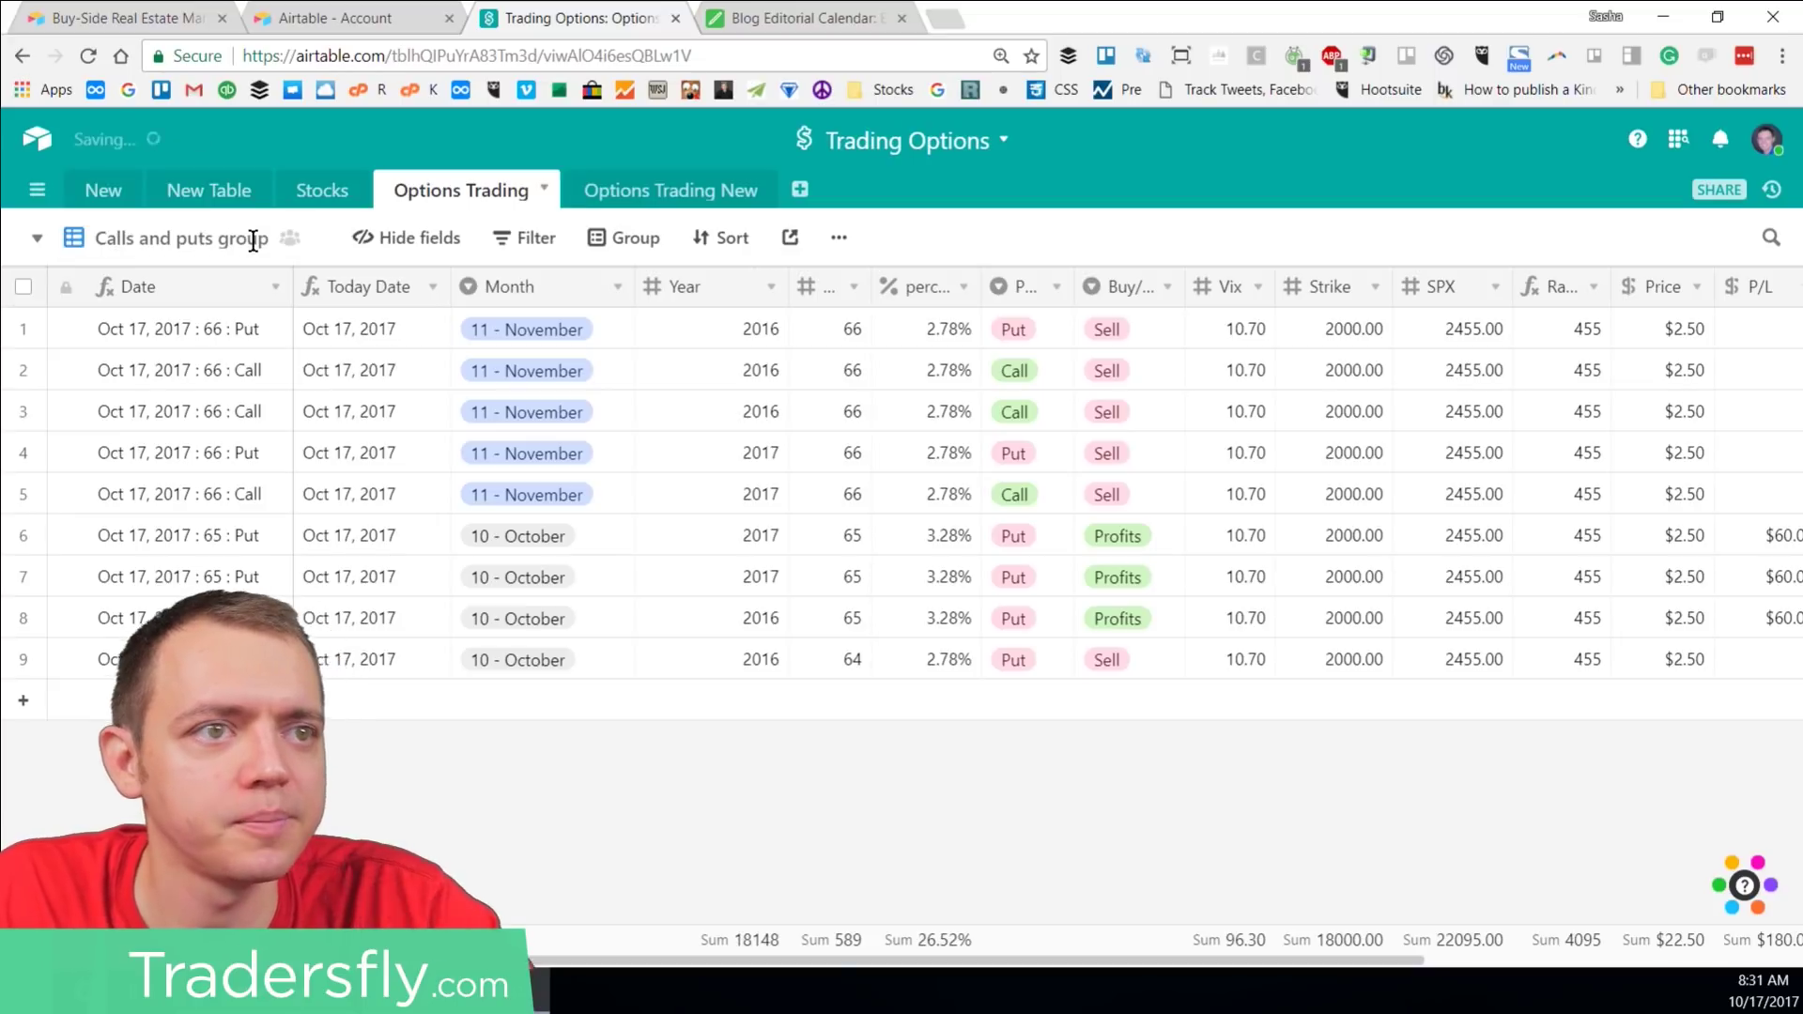
# Step: Group the view's records by the Put/Calls field in First-Last order and look over the Put and Call groups
pyautogui.click(620, 235)
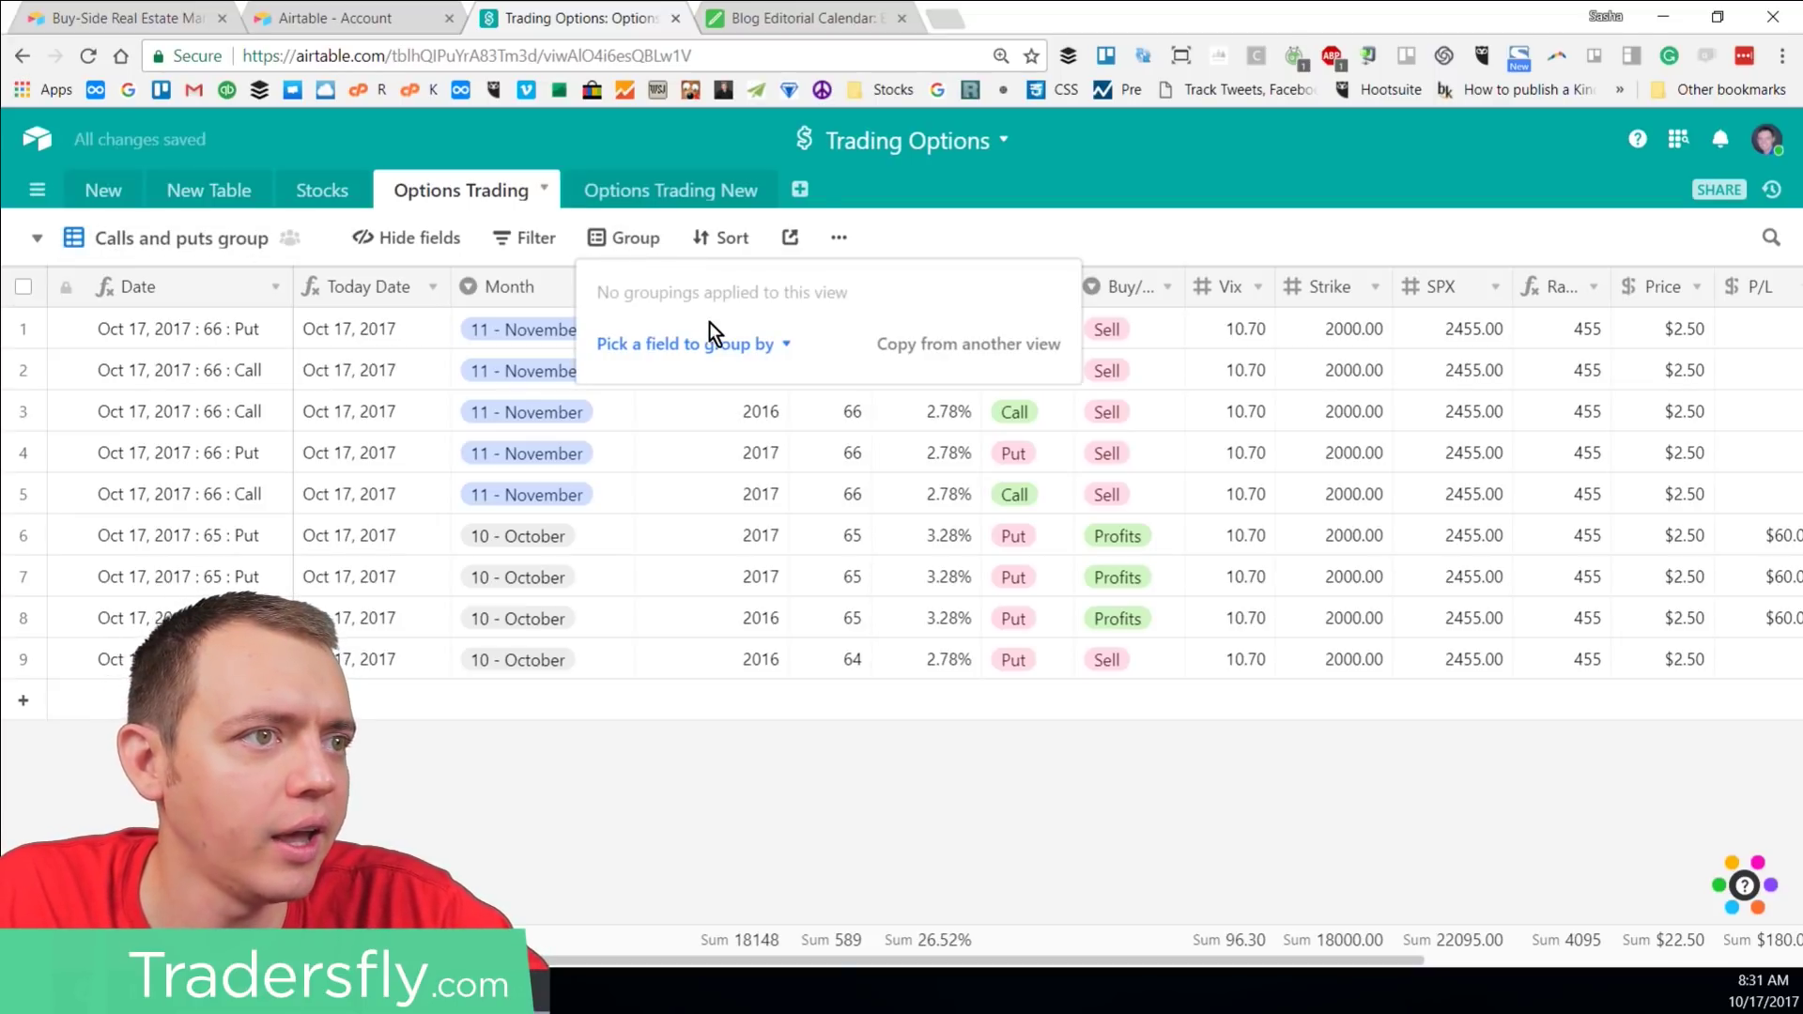
pyautogui.click(712, 346)
pyautogui.scroll(-3, 677, 550)
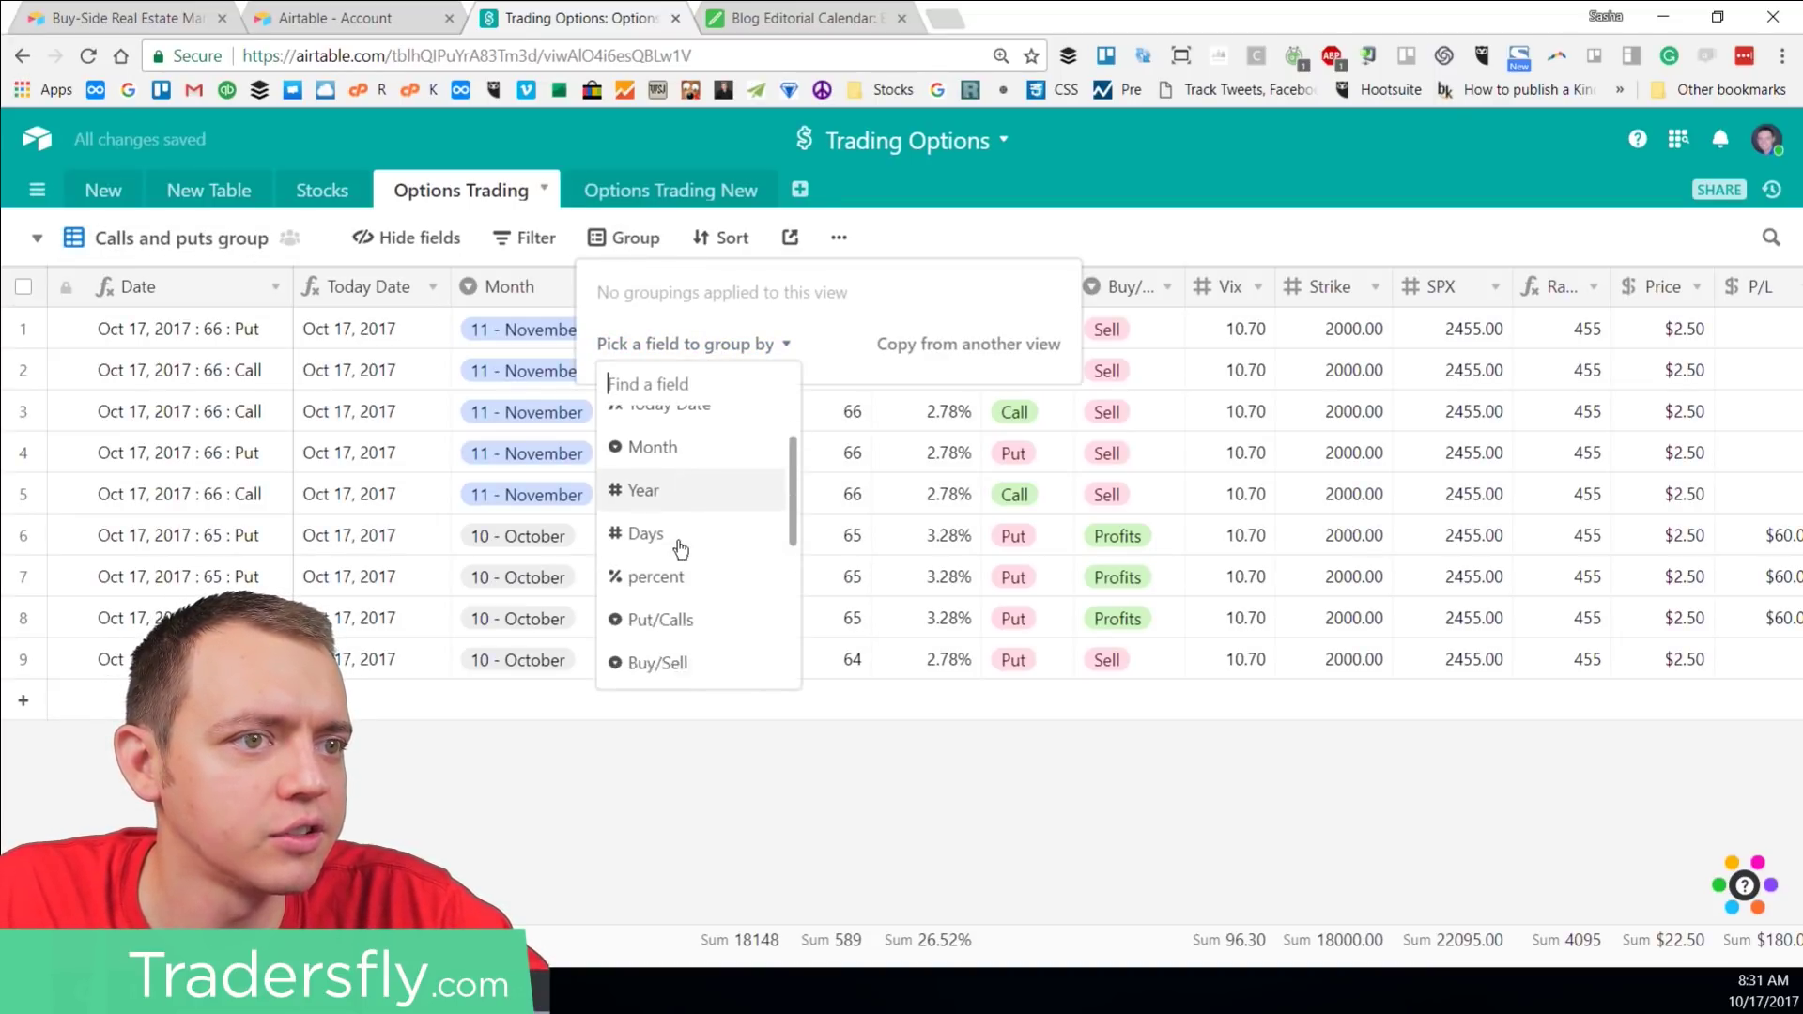
pyautogui.click(660, 570)
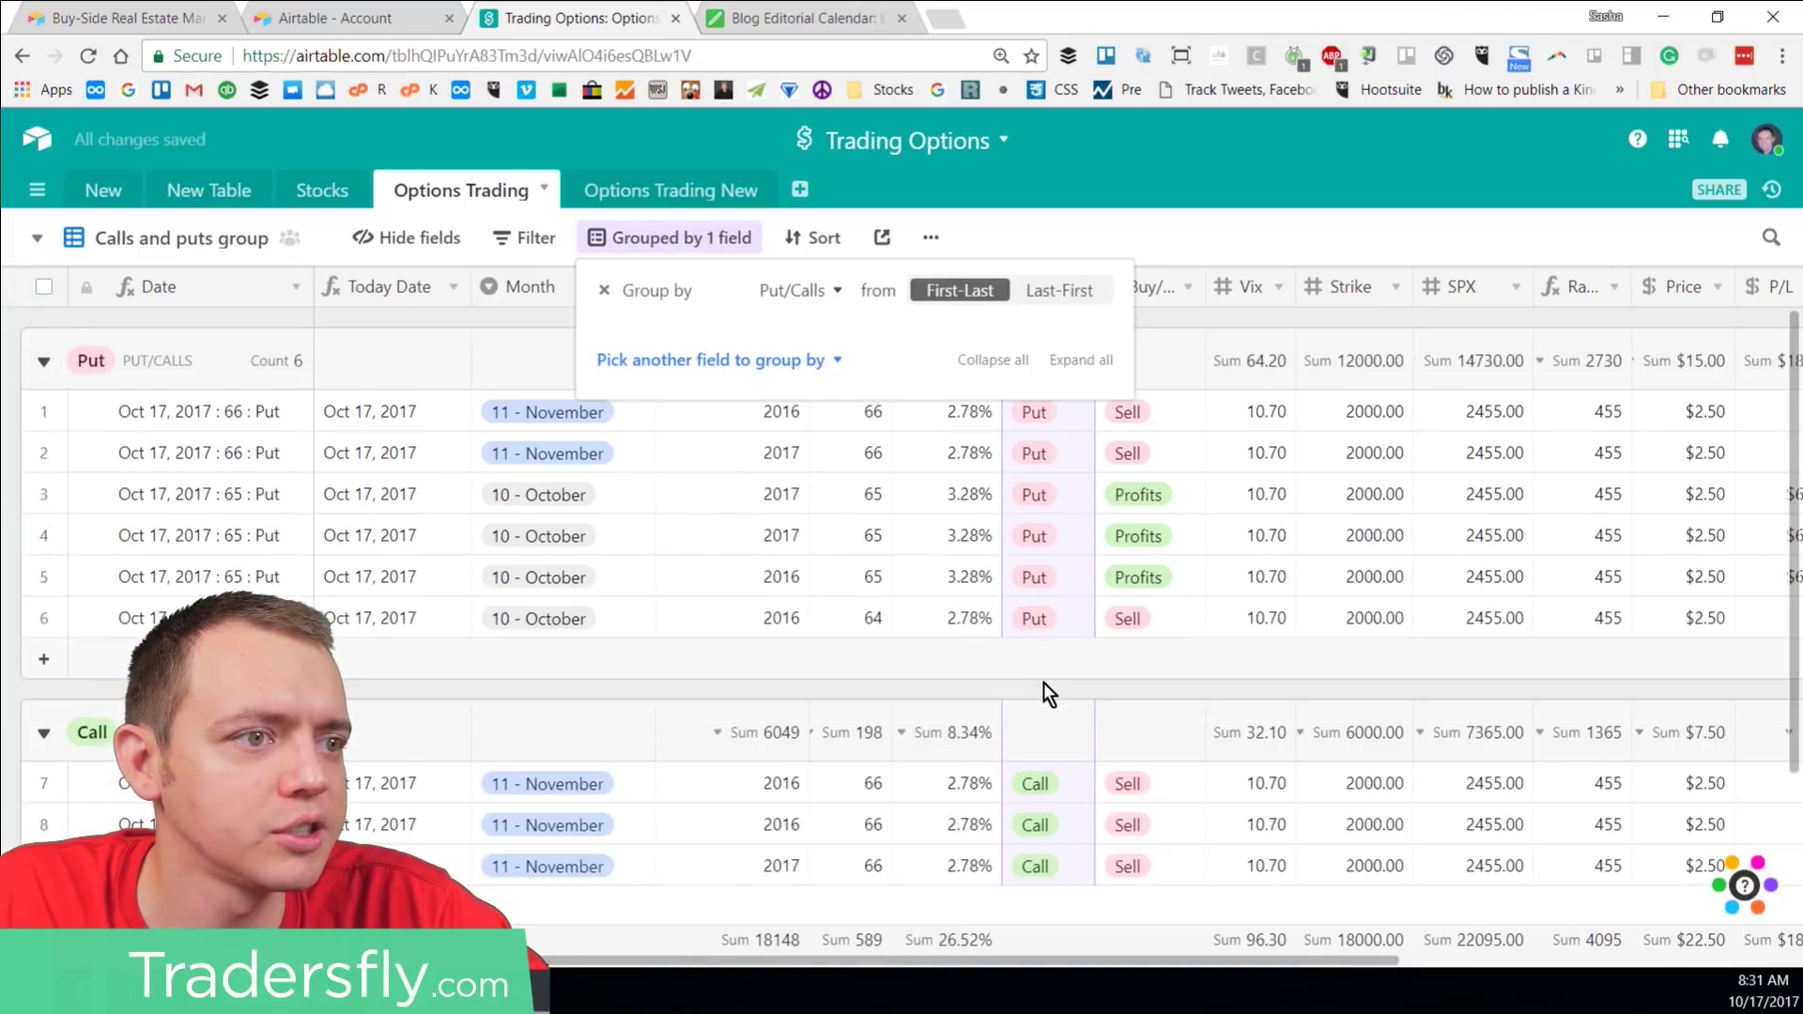
pyautogui.scroll(-3, 364, 426)
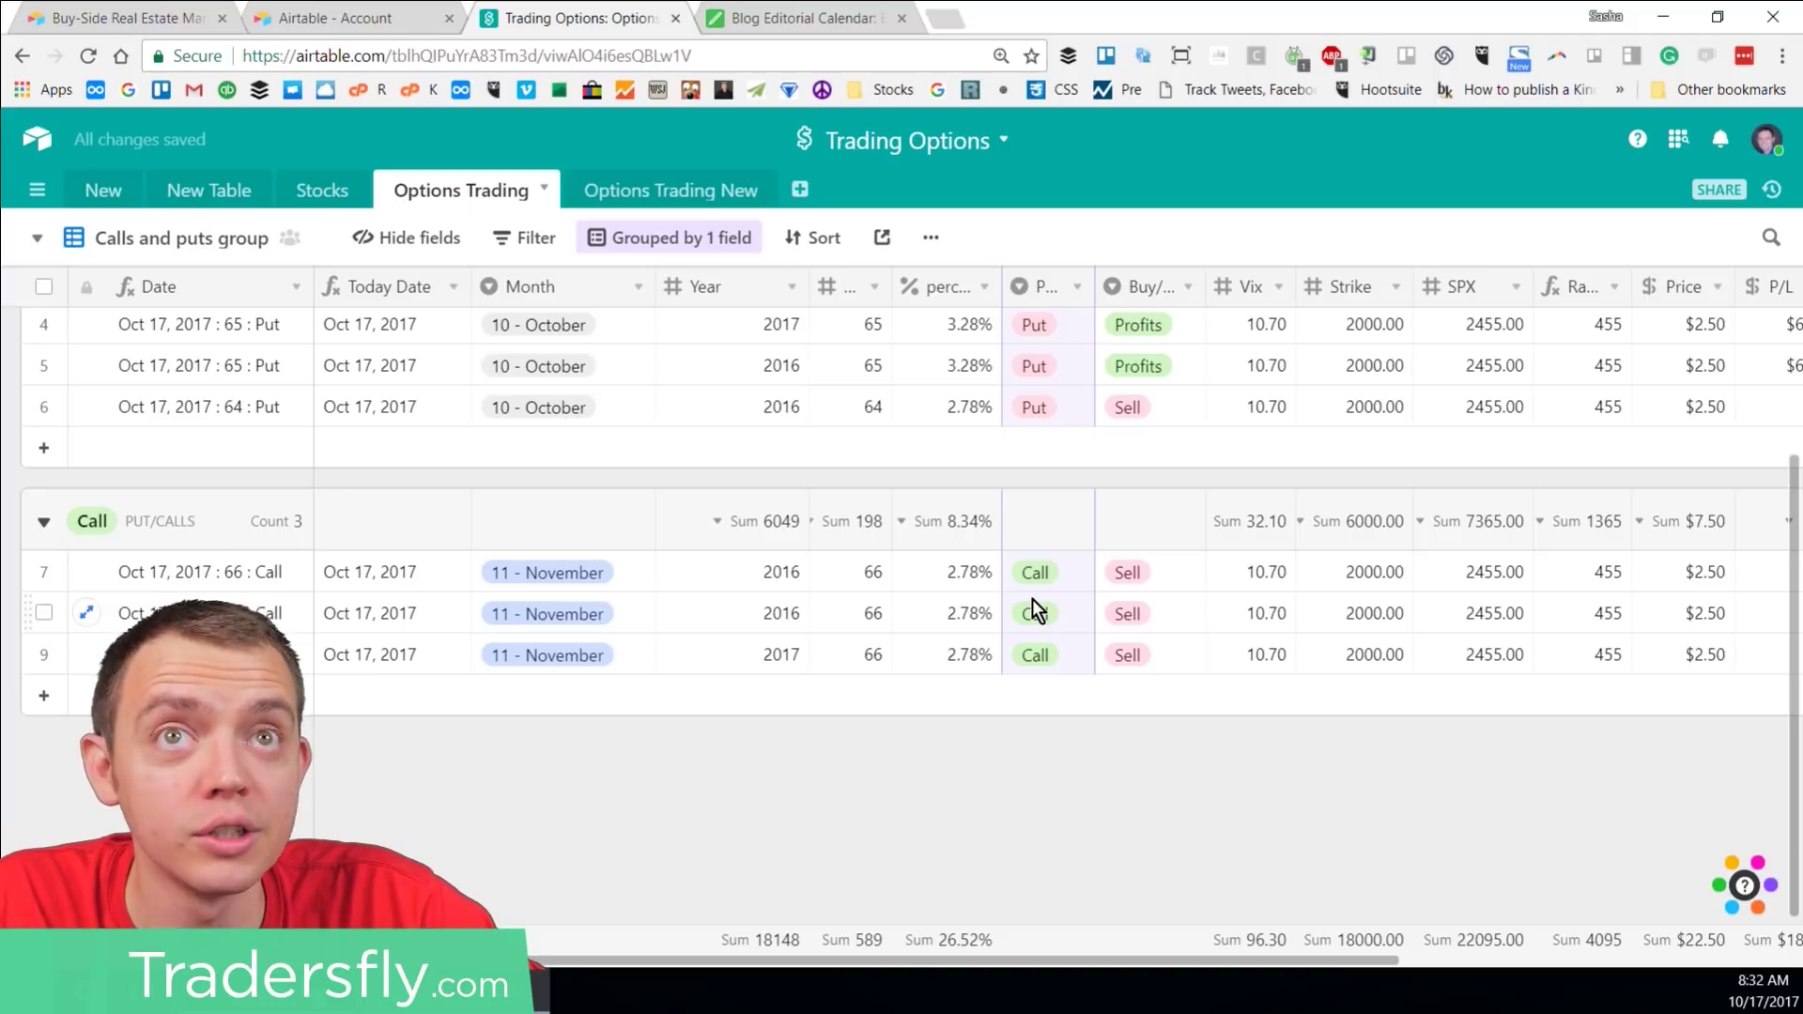
pyautogui.scroll(3, 1024, 658)
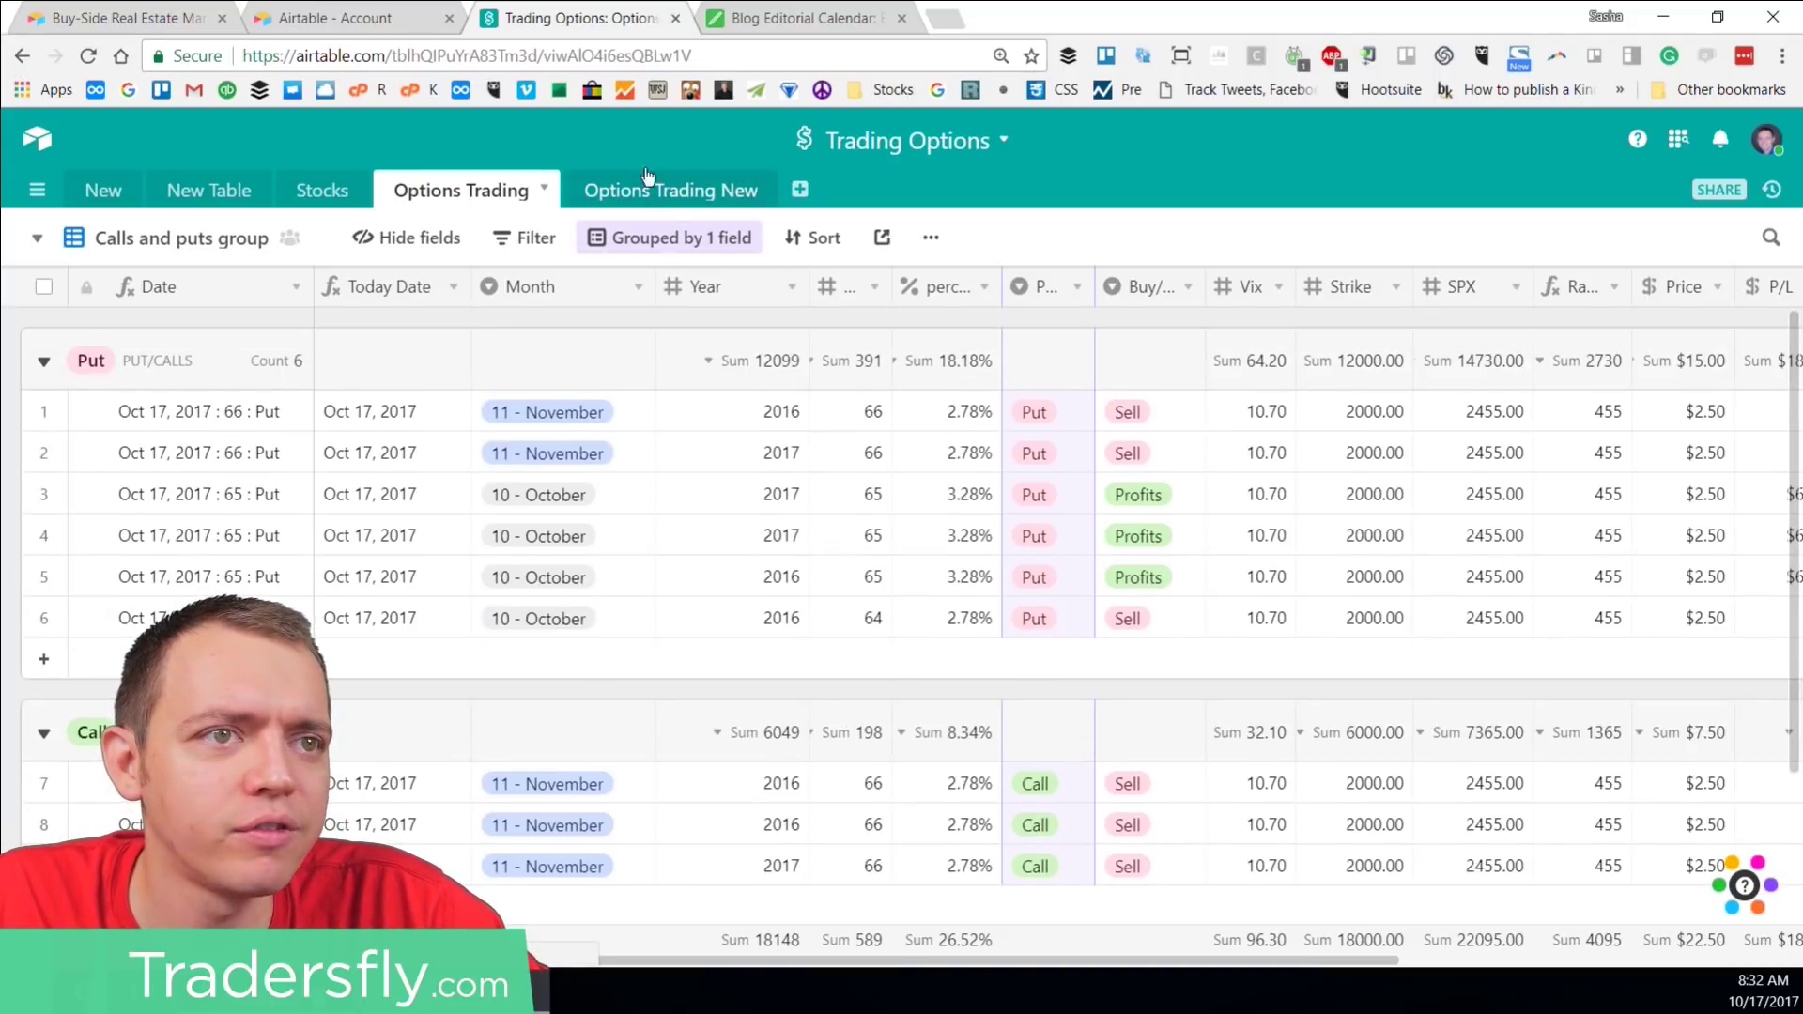
# Step: Look at the Stocks table and New Table, and return to the Options Trading table
pyautogui.click(336, 195)
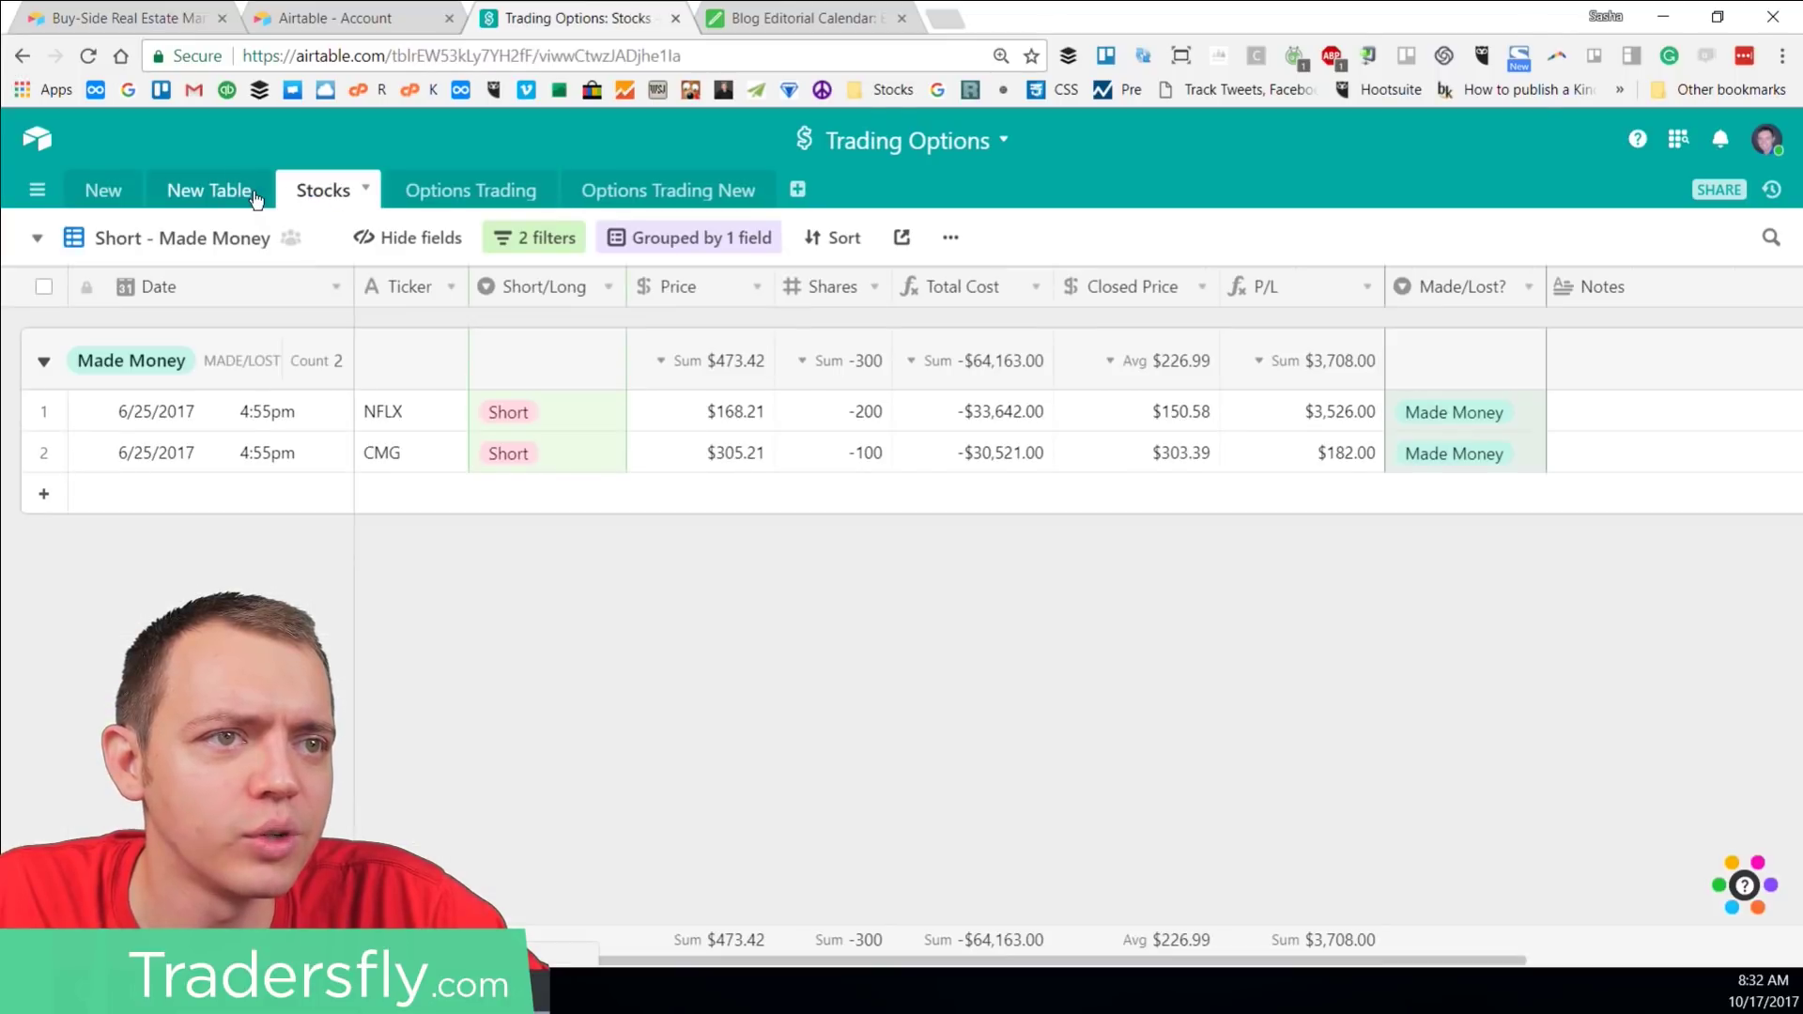
pyautogui.click(207, 195)
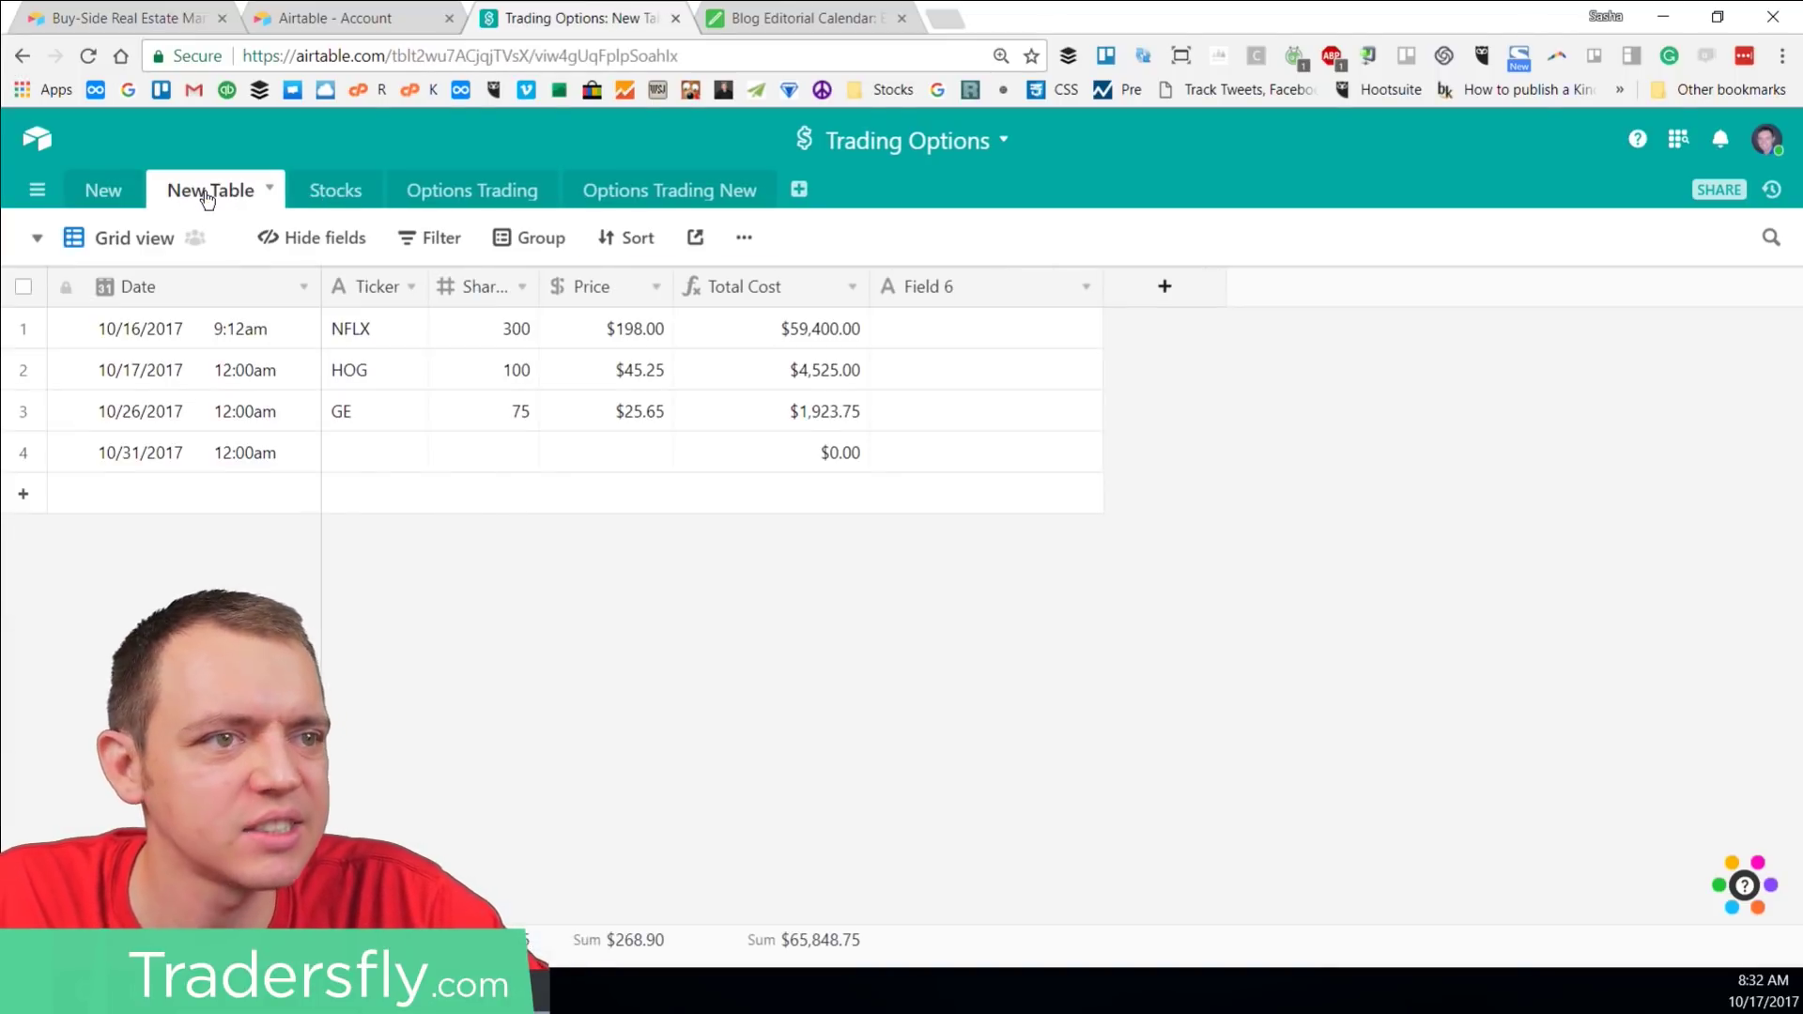
pyautogui.click(454, 198)
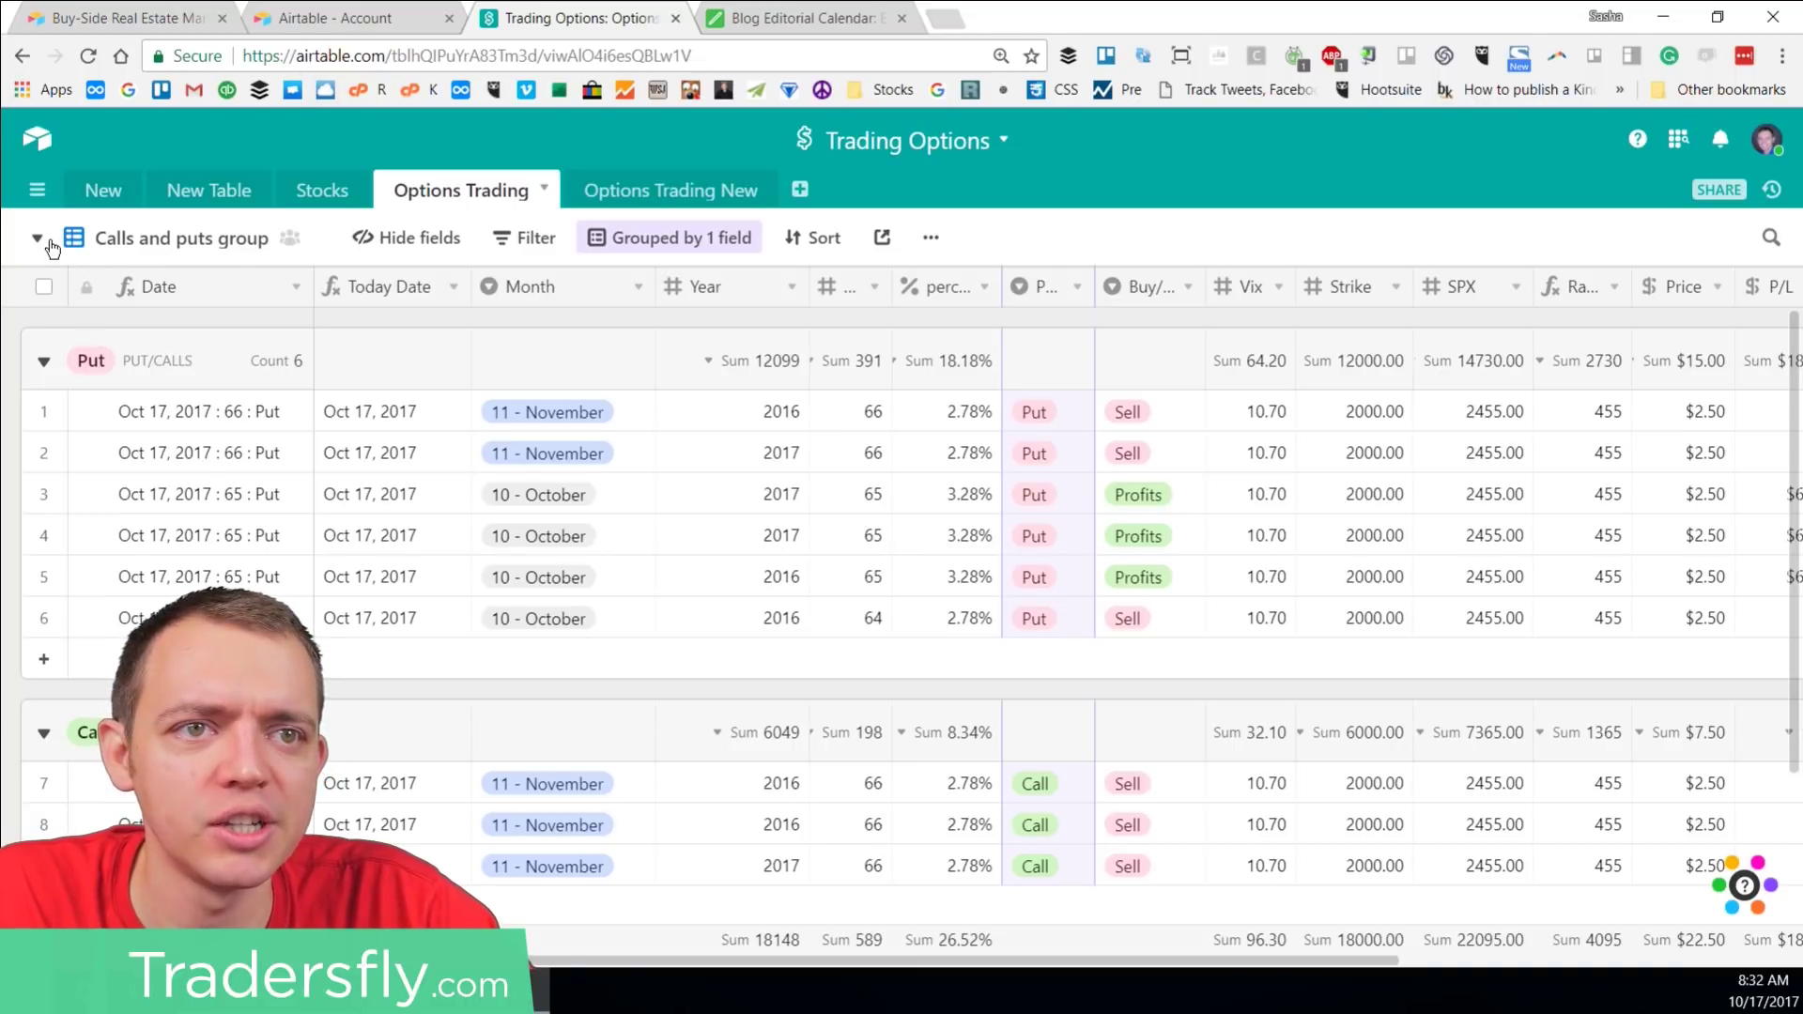
# Step: Show the Airtable account's Tell a friend page with its referral link, enlarged to 150%
pyautogui.click(329, 18)
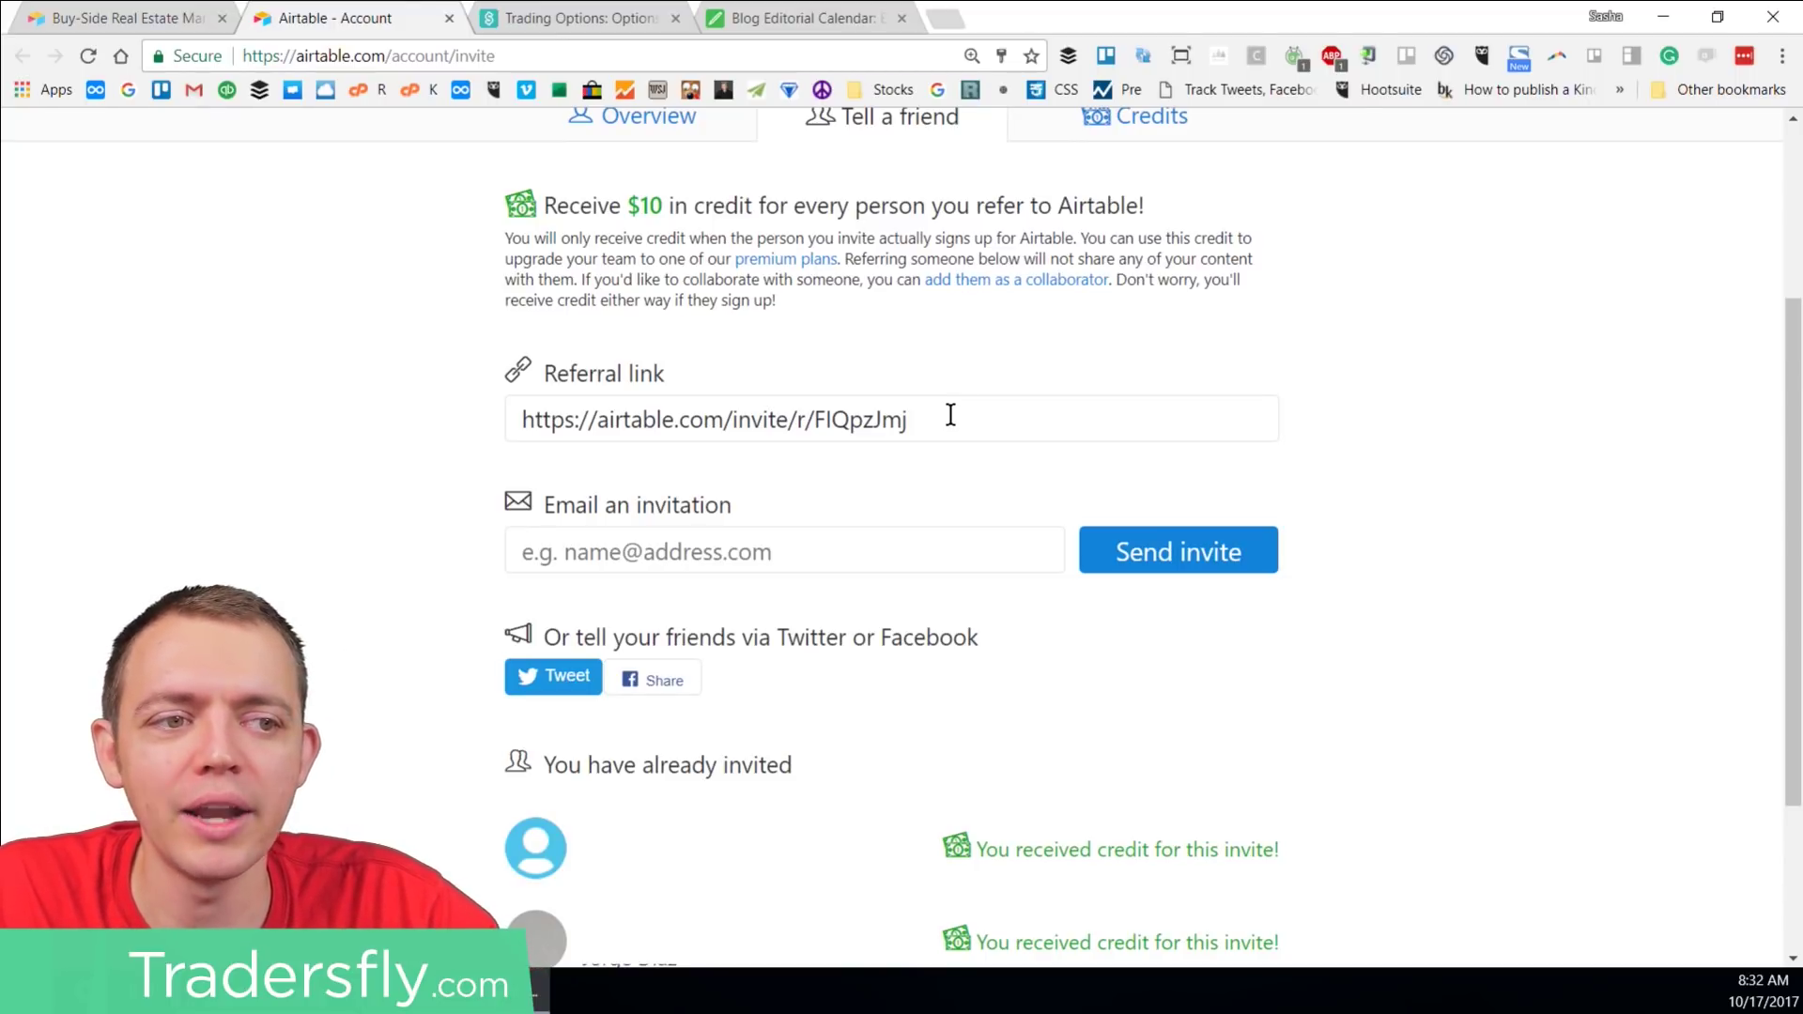
pyautogui.scroll(3, 951, 414)
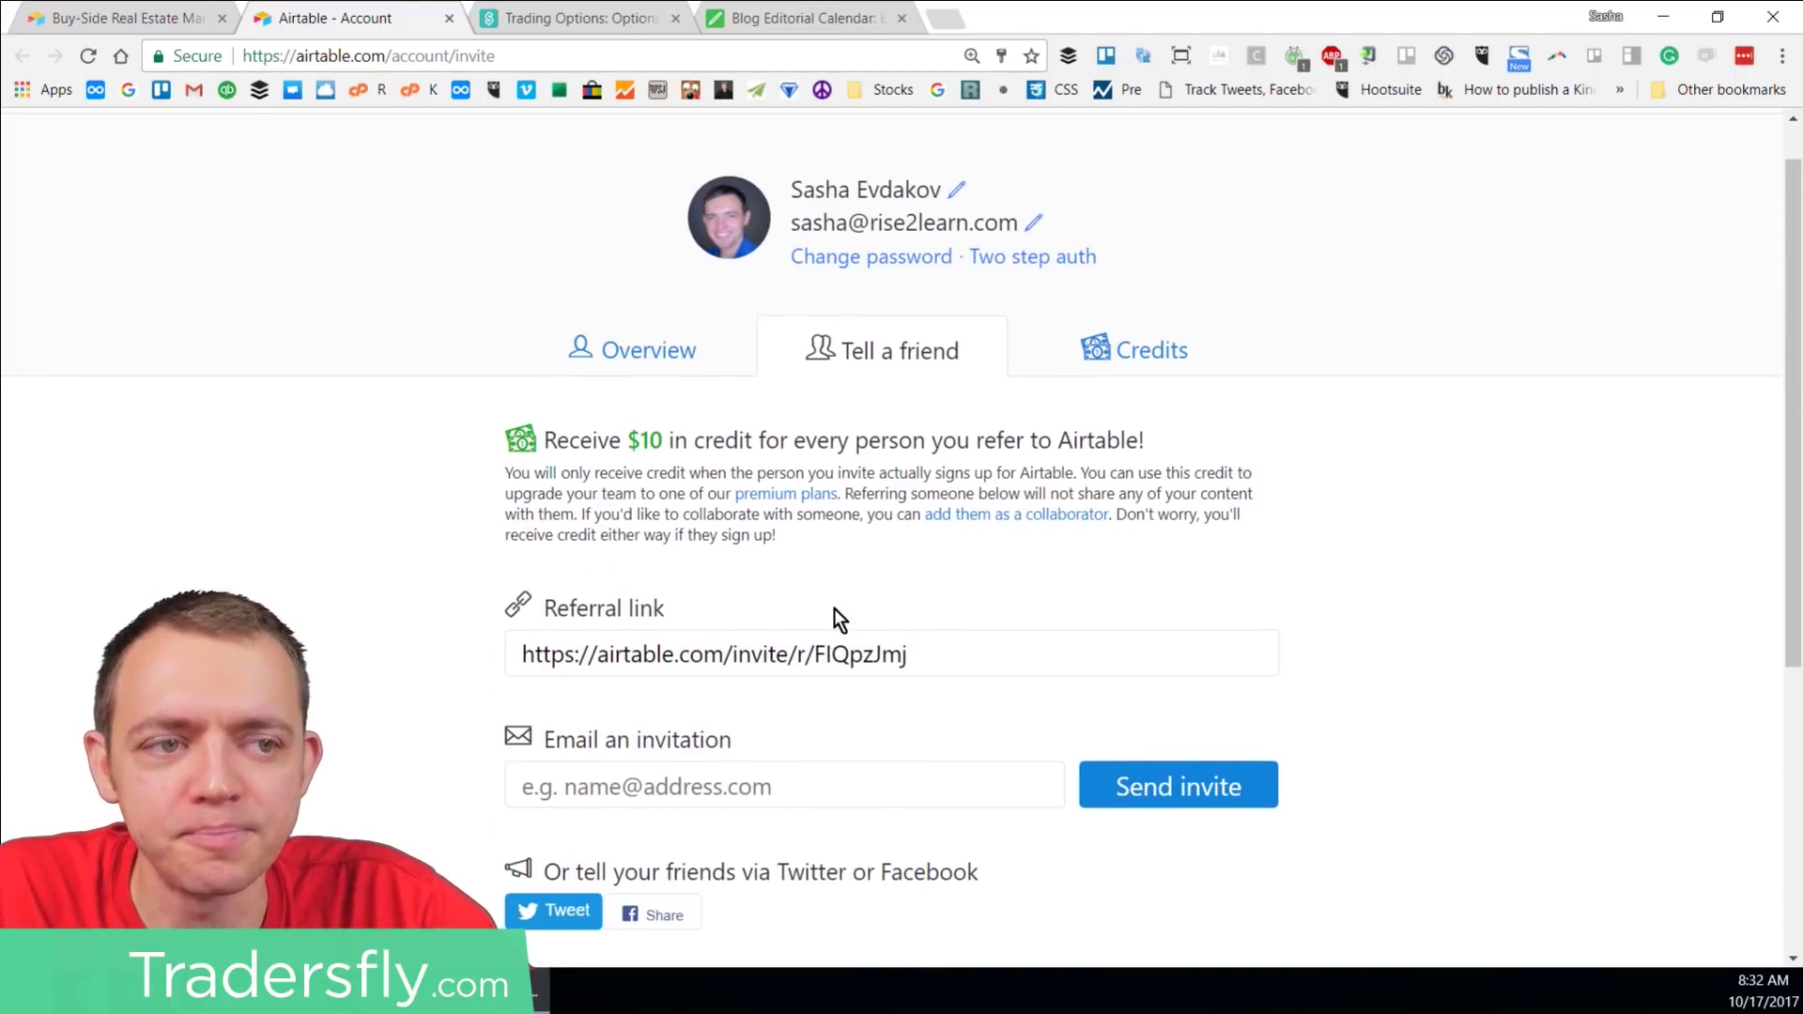
pyautogui.hotkey('ctrl', '+')
pyautogui.hotkey('ctrl', '+')
pyautogui.hotkey('ctrl', '+')
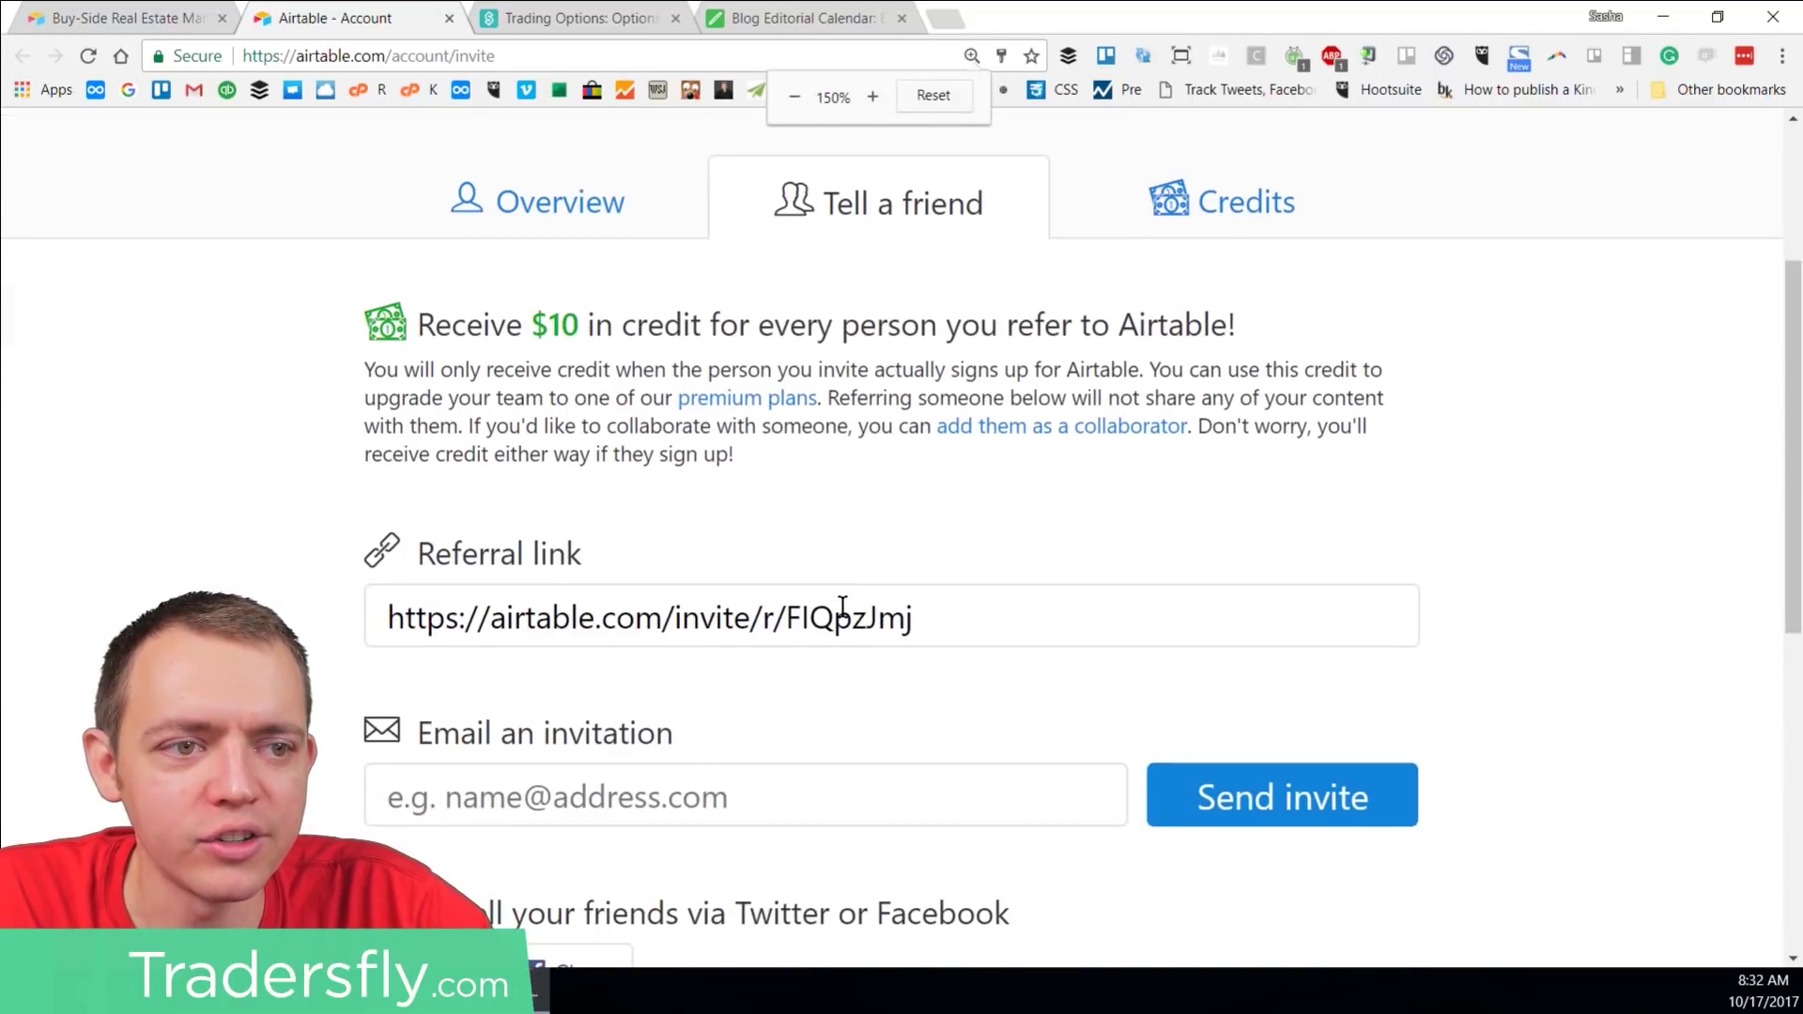